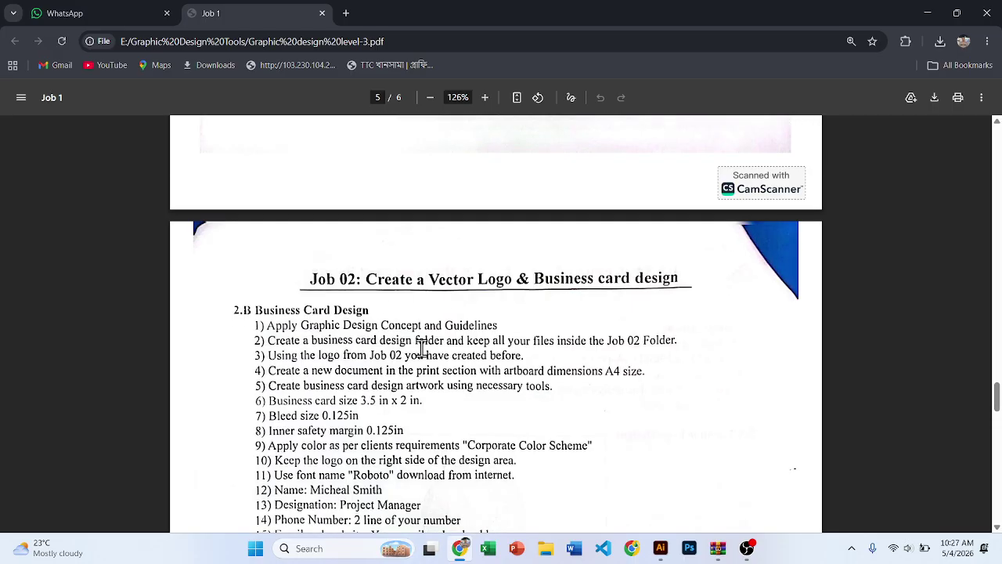
Examine the 2.B Business Card Design requirements and the sample card layouts in the job PDF.
scroll(475, 333, down, 1)
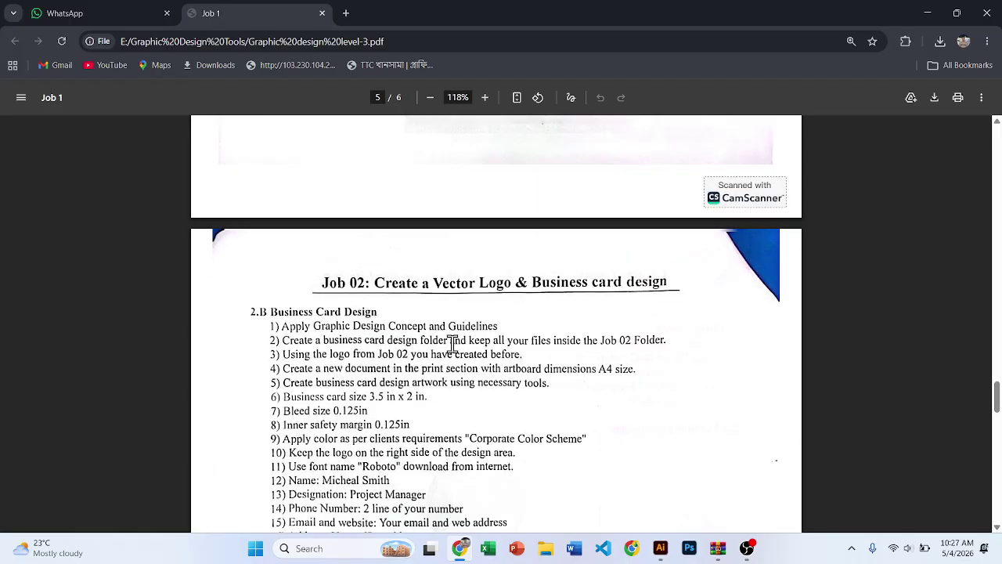
scroll(484, 329, up, 2)
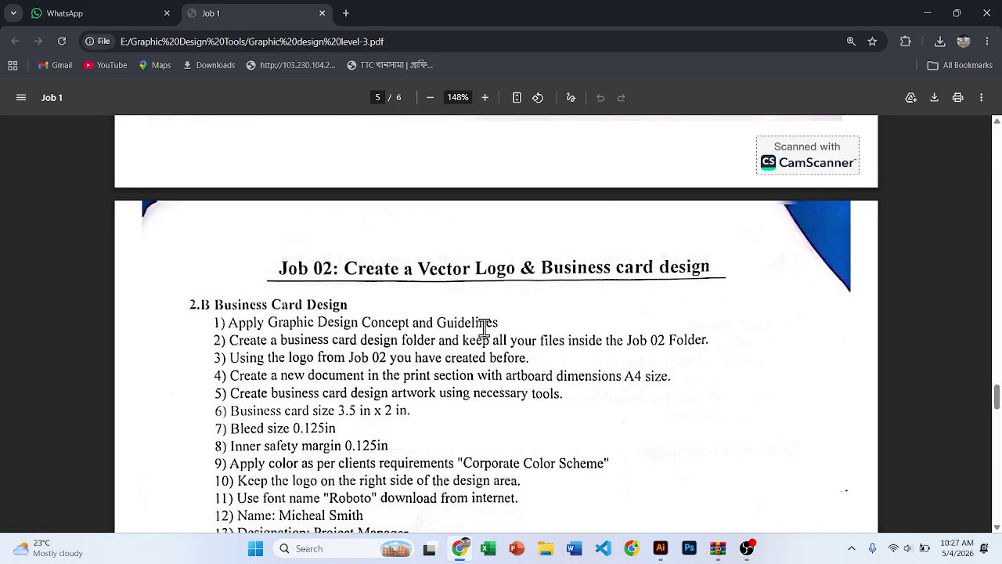
drag(498, 323, 238, 326)
click(238, 326)
scroll(447, 365, down, 1)
scroll(480, 347, down, 3)
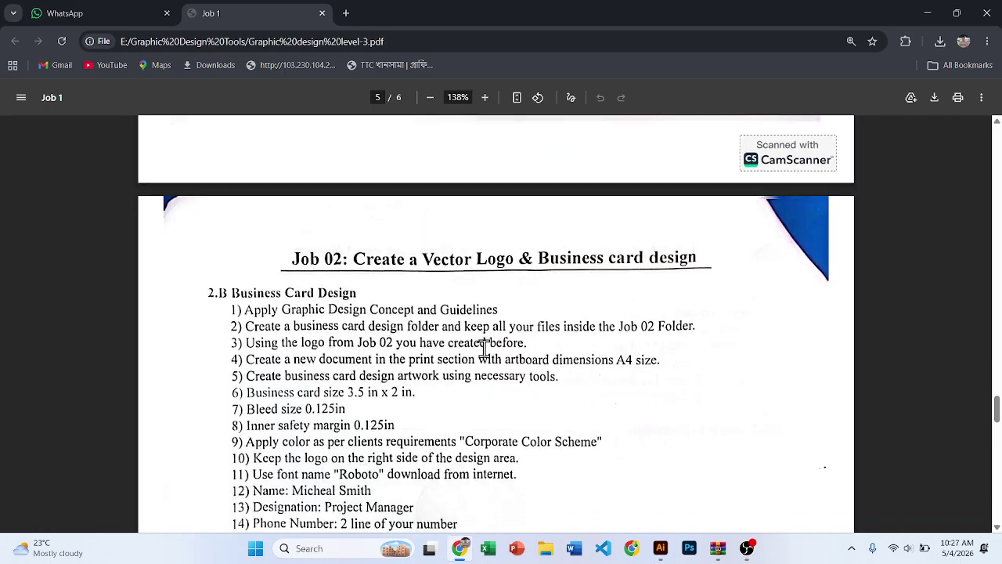
scroll(493, 462, down, 3)
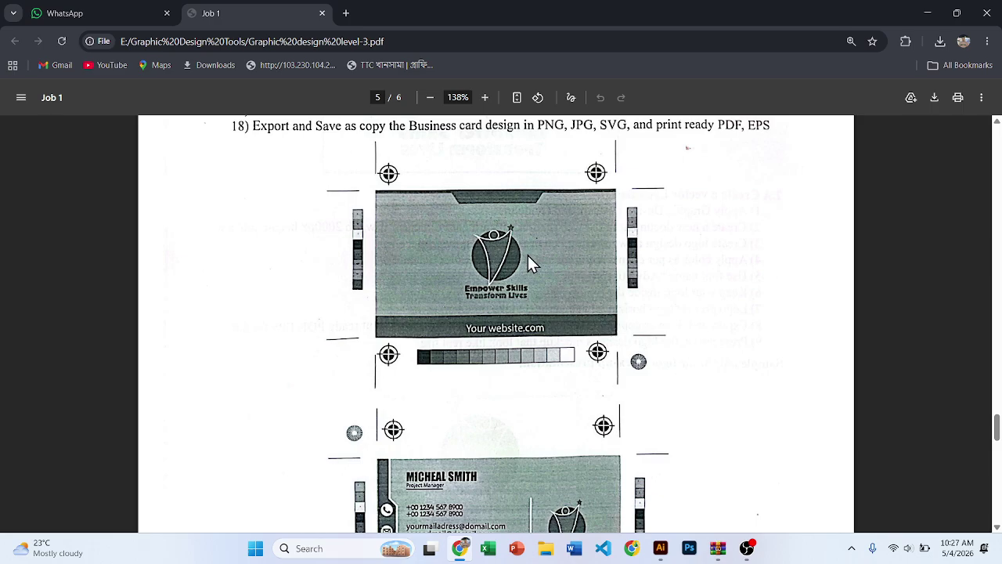
scroll(528, 259, up, 3)
scroll(402, 196, up, 3)
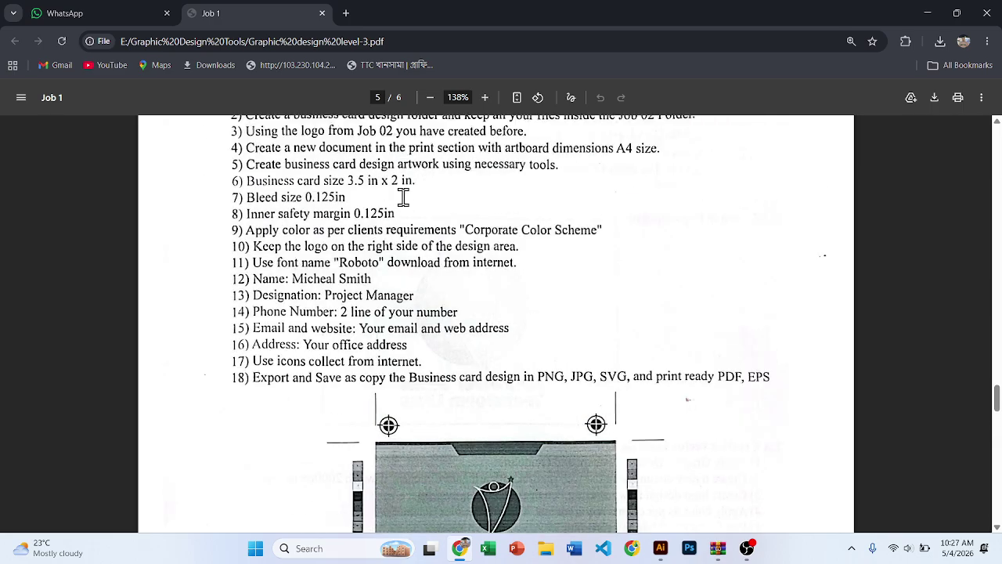
Read the requirement for the new document's print section and artboard size in the 2.B list.
drag(485, 323, 296, 326)
click(365, 328)
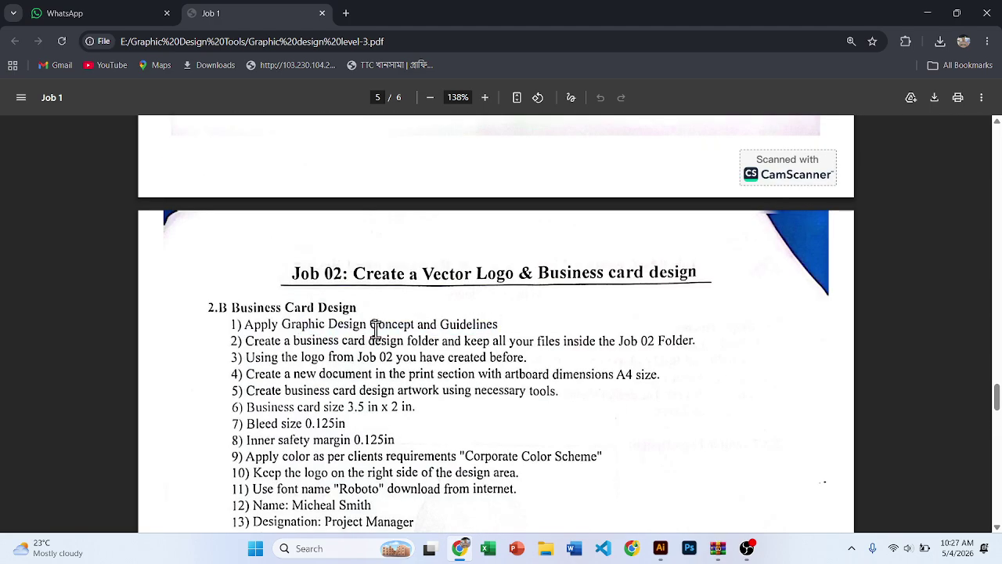
scroll(437, 344, up, 3)
scroll(437, 344, up, 1)
scroll(422, 322, down, 3)
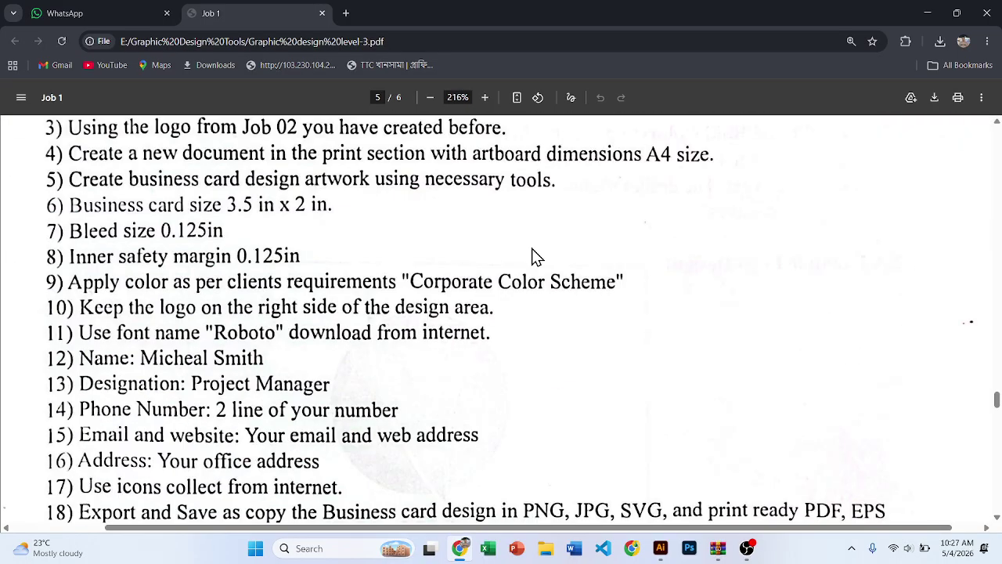
drag(144, 154, 692, 154)
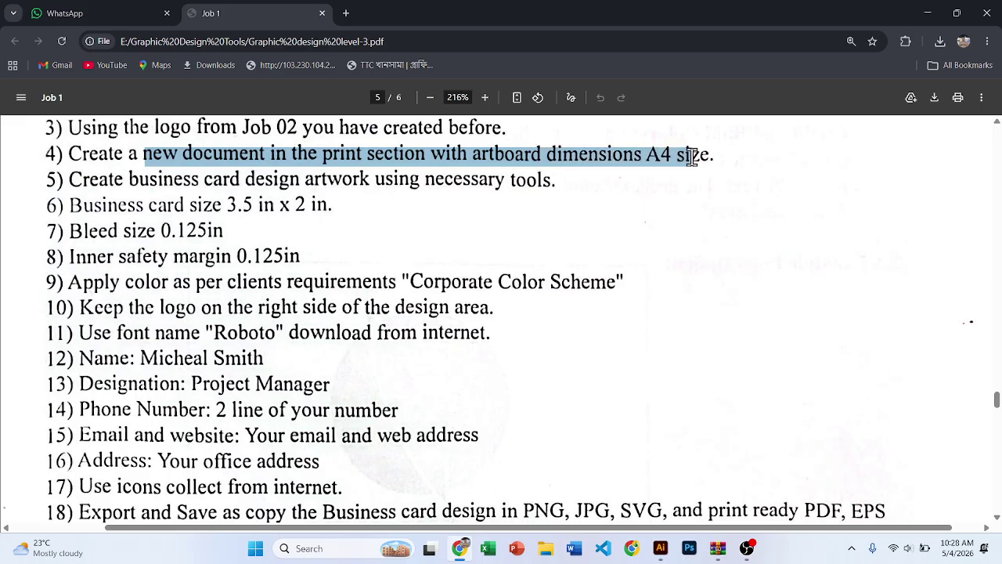
click(691, 154)
Switch to Illustrator and start a new document using the A4 print preset.
key(alt+Tab)
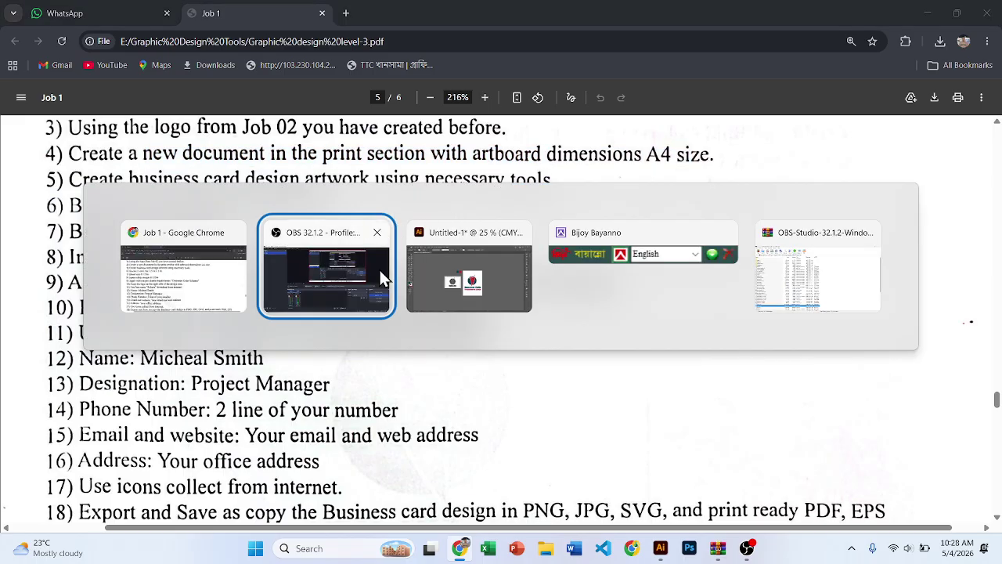
click(449, 276)
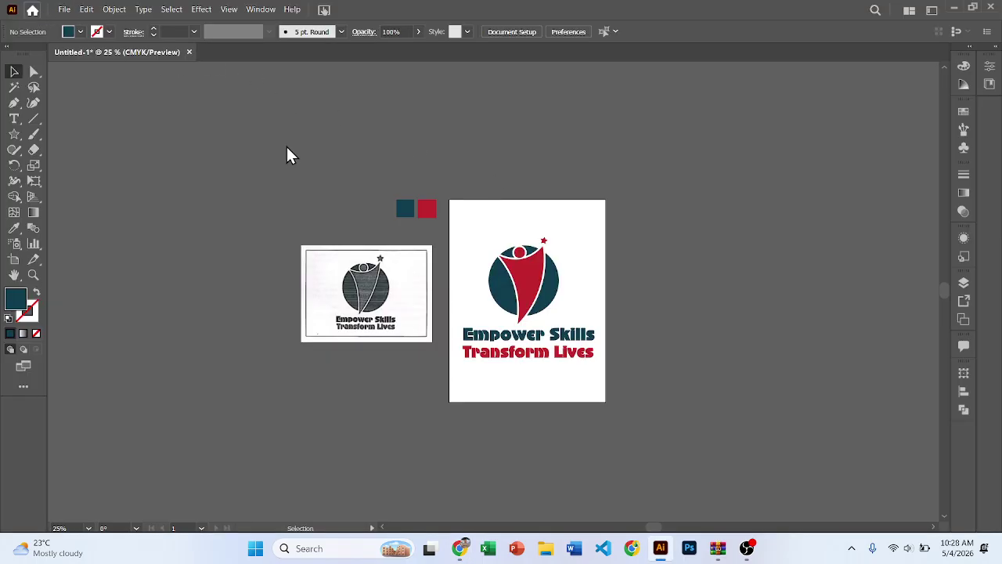
click(32, 10)
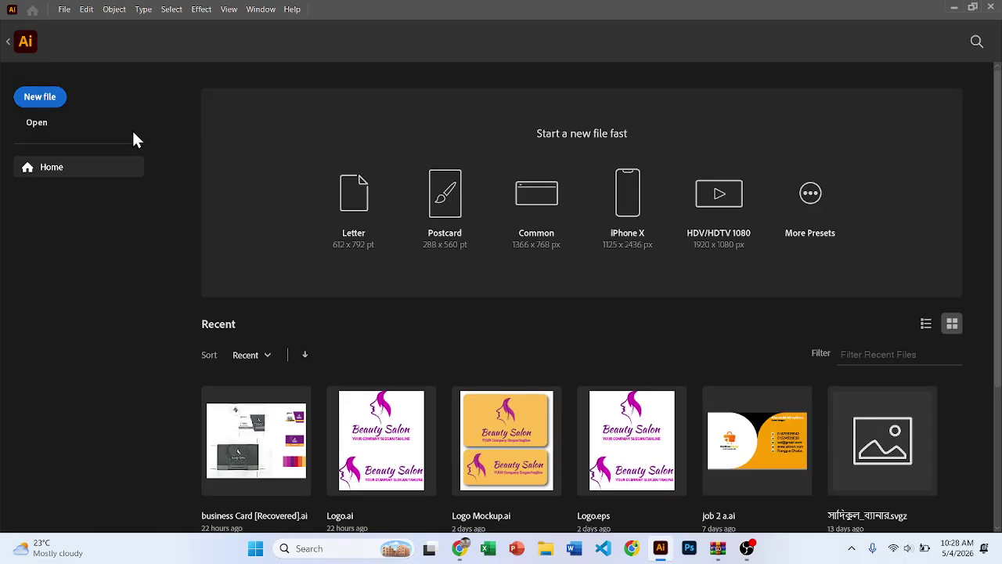
click(40, 97)
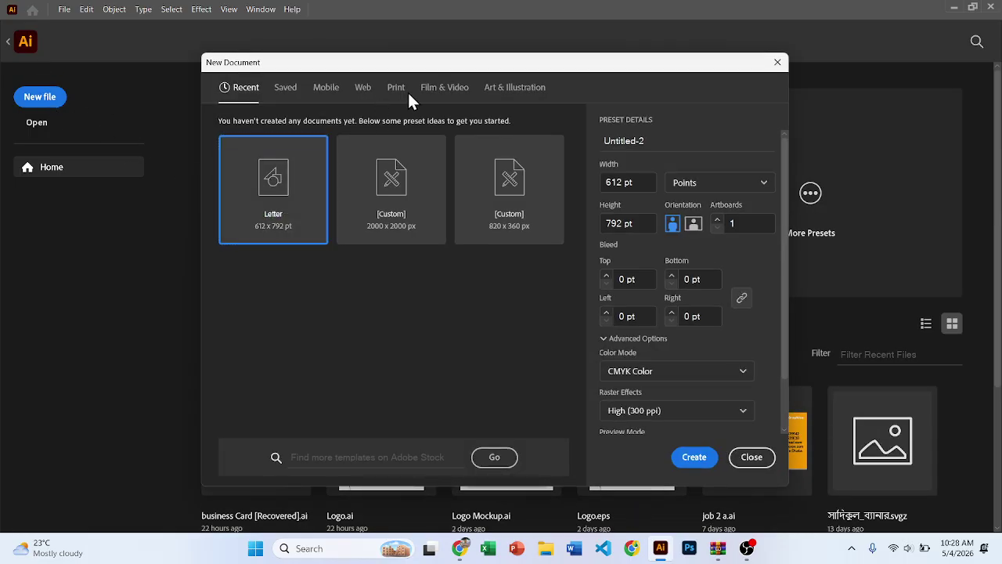
click(396, 88)
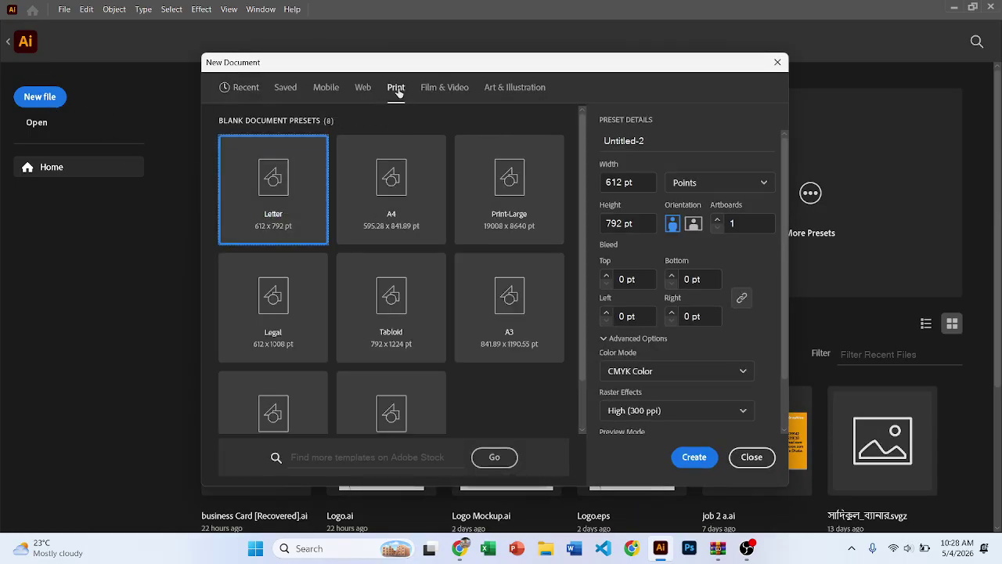
click(388, 188)
Check the size, bleed and margin requirements in the PDF and set the new document's units to Inches.
key(alt+Tab)
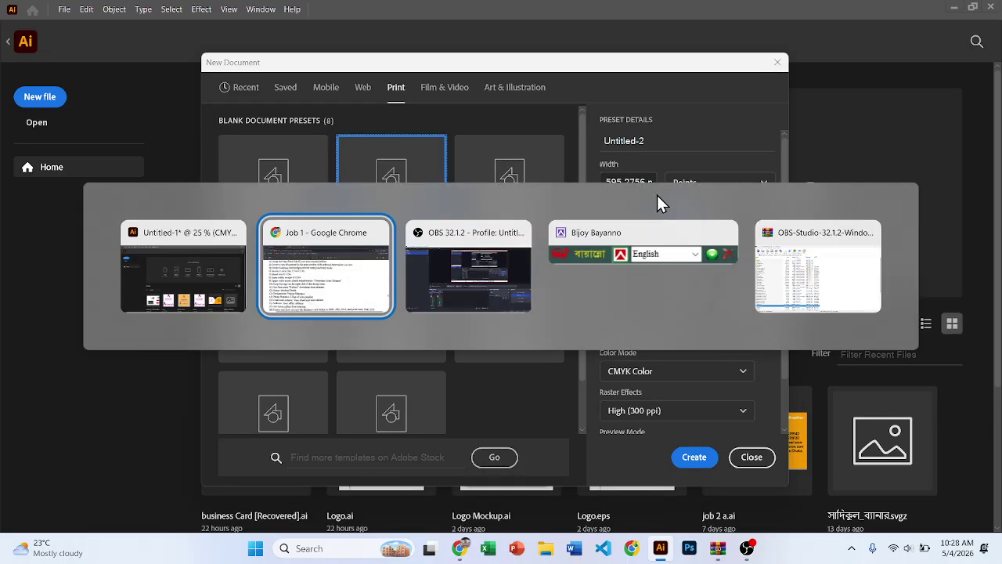
drag(296, 204, 215, 238)
click(326, 206)
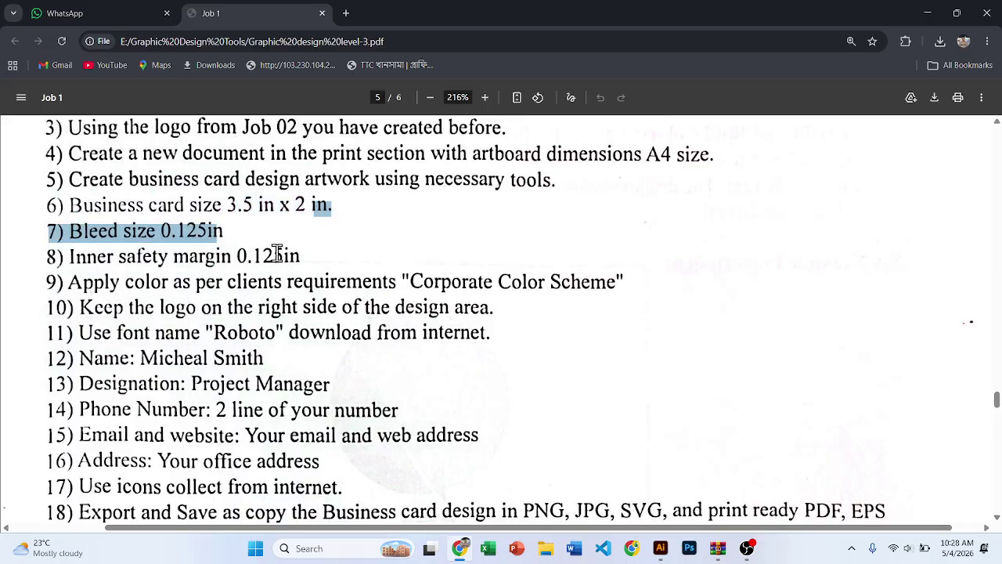
click(301, 256)
key(alt+Tab)
click(684, 186)
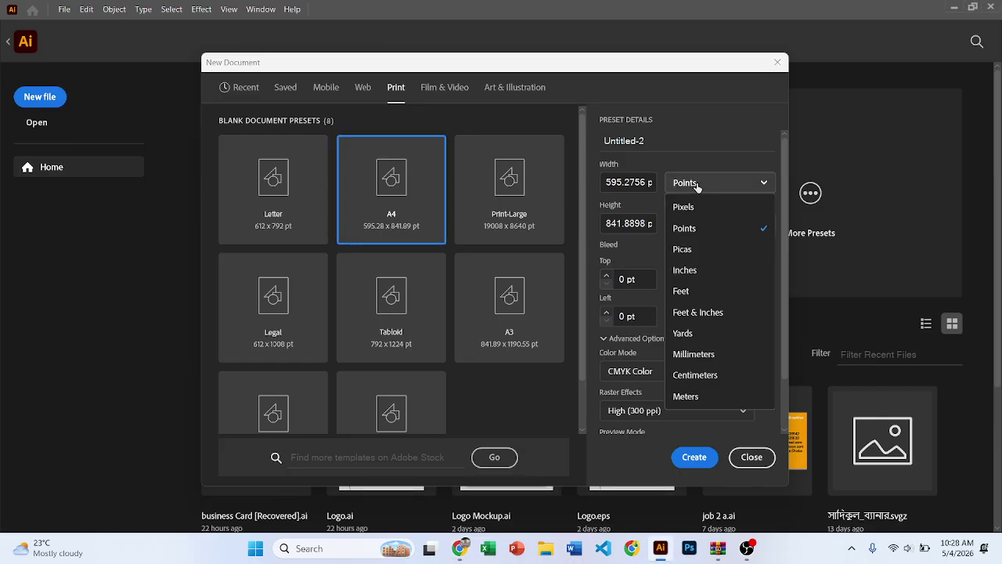
click(688, 270)
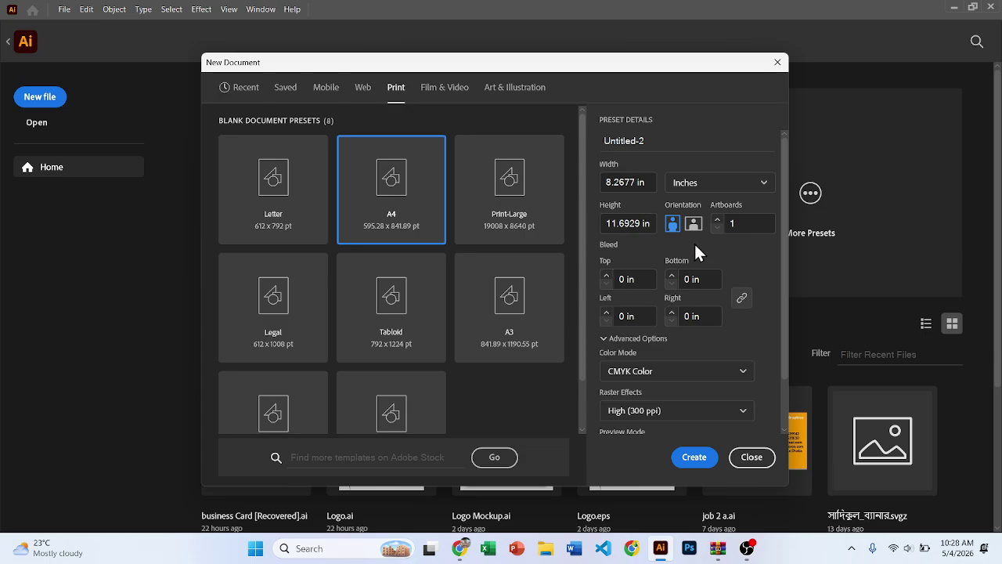
Return to the PDF in Chrome and examine the business card size requirement and both sample card sides.
key(alt+Tab)
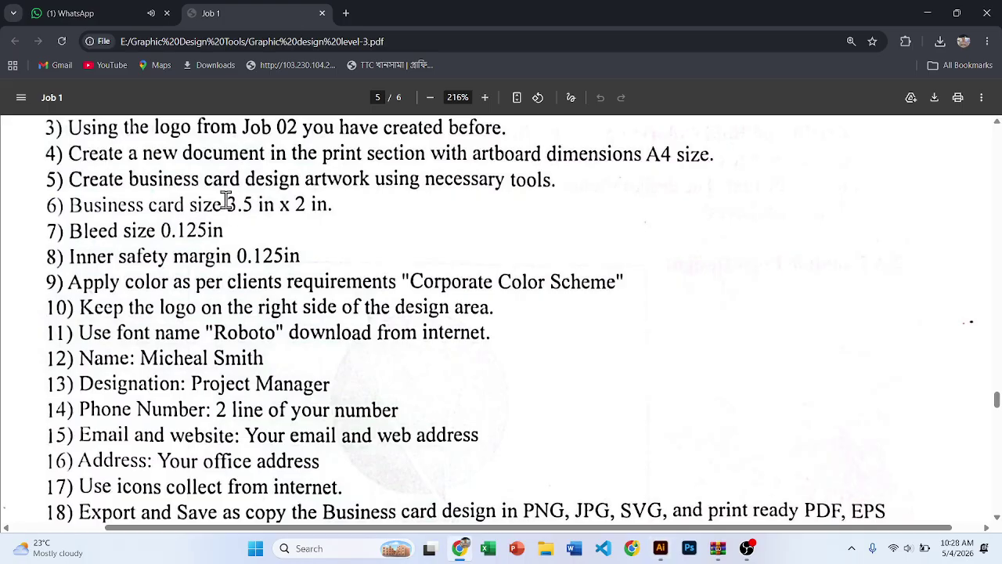
drag(225, 204, 327, 205)
click(113, 210)
drag(77, 202, 300, 205)
click(168, 205)
drag(76, 202, 311, 204)
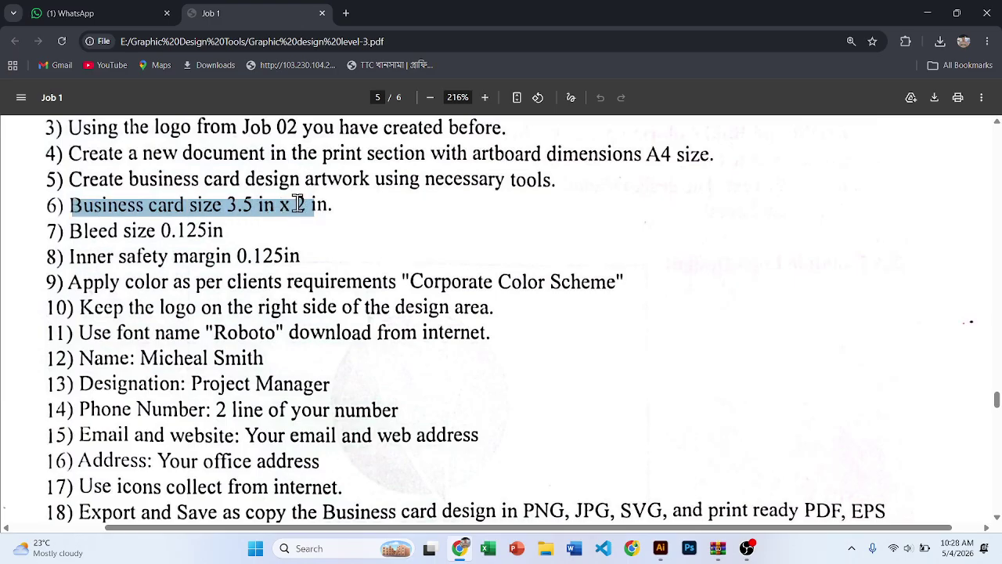
scroll(497, 195, down, 4)
scroll(500, 231, down, 4)
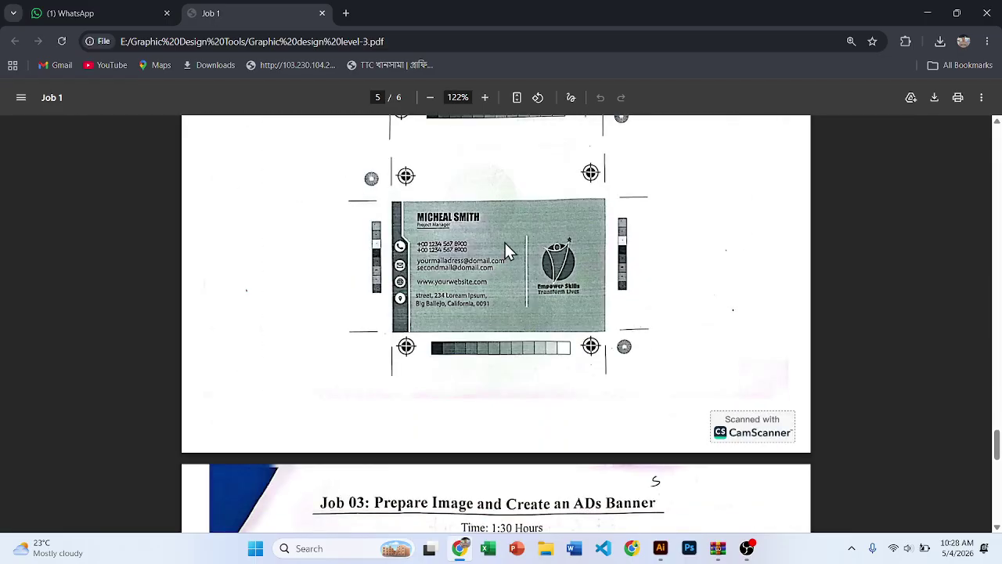
click(505, 260)
scroll(533, 278, up, 3)
click(283, 290)
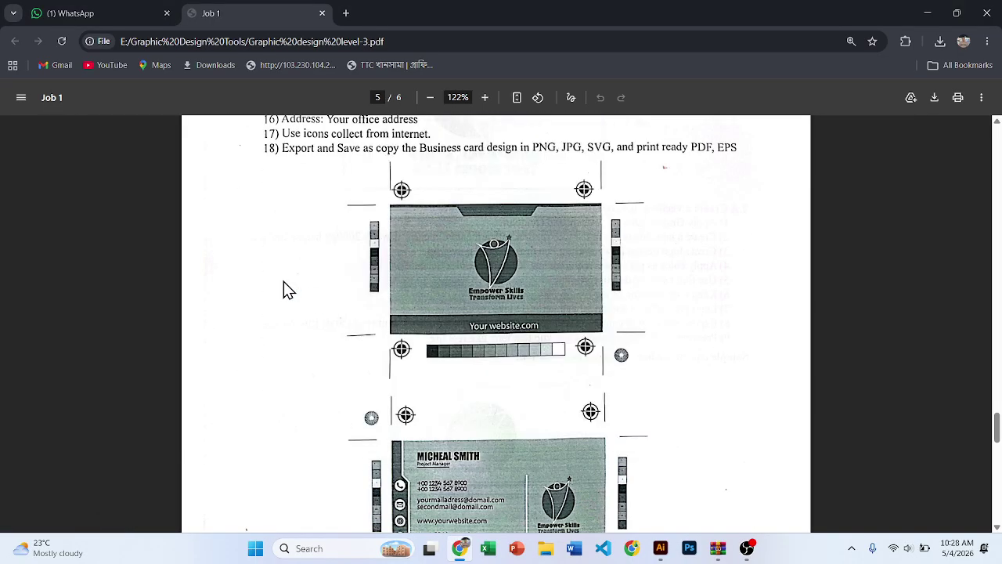
Recheck the card size and bleed lines in the PDF, and create the A4 document in Illustrator.
scroll(390, 258, up, 5)
ctrl+scroll(380, 229, up, 2)
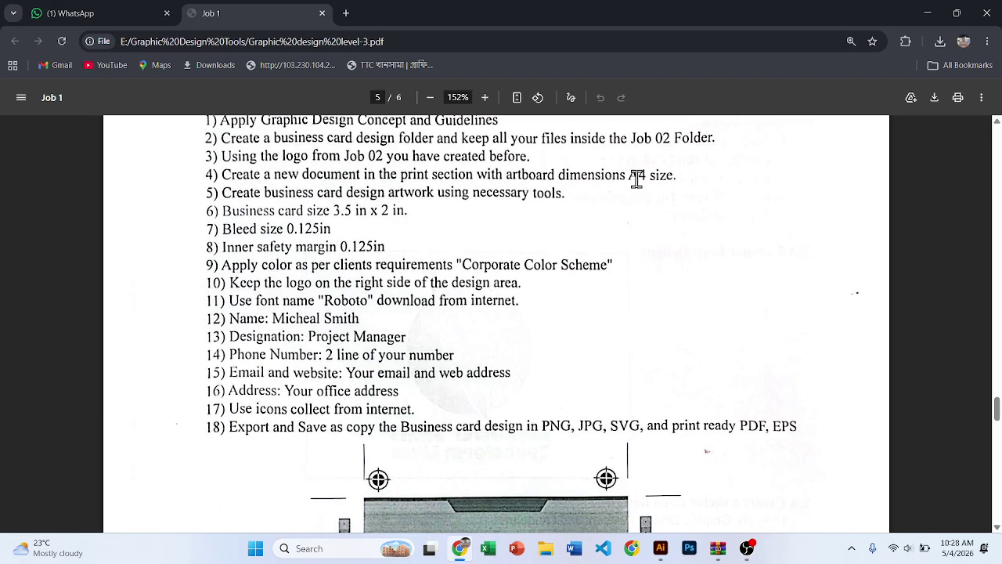
ctrl+scroll(287, 222, up, 2)
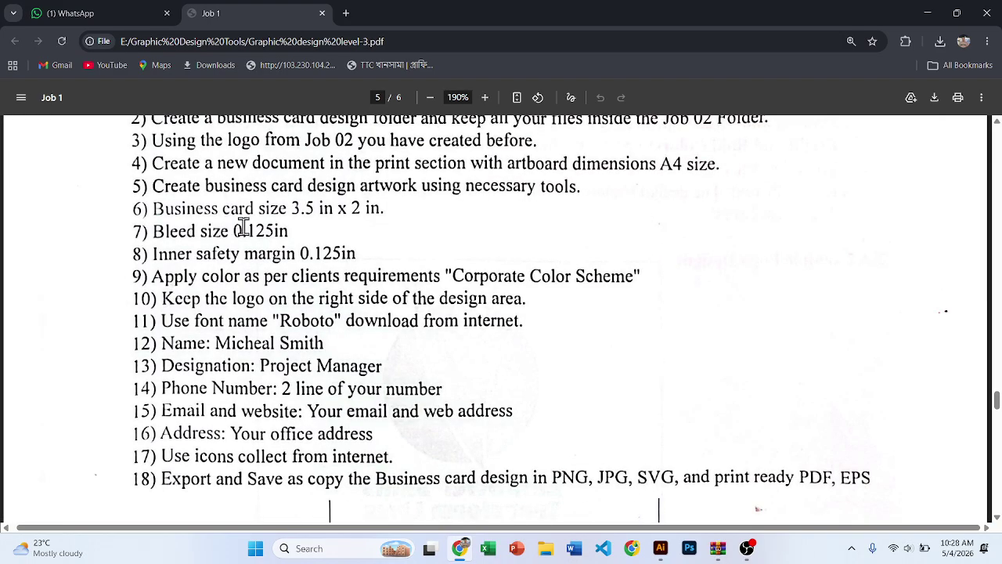
drag(235, 229, 285, 230)
drag(222, 207, 373, 208)
click(353, 207)
key(alt+Tab)
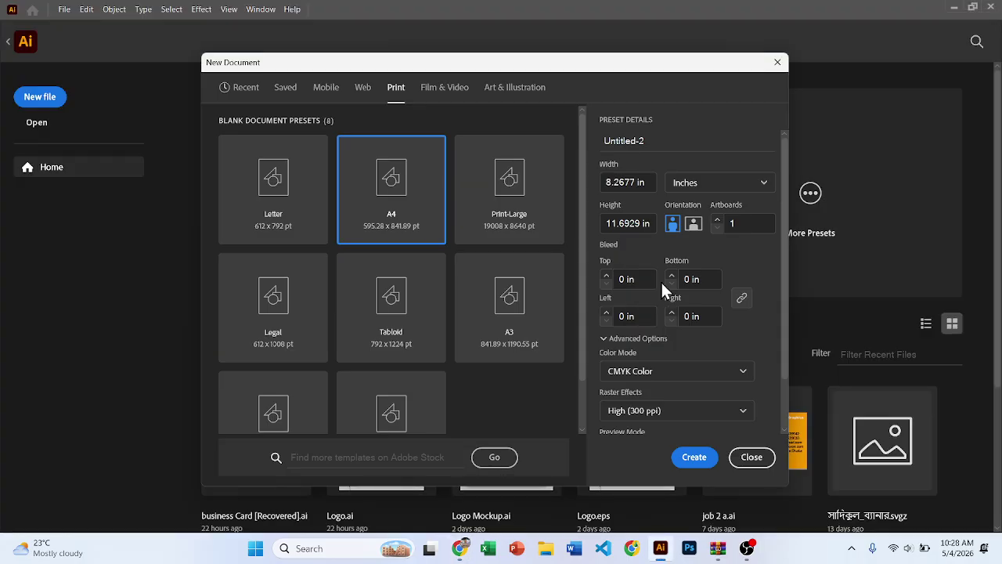
click(690, 457)
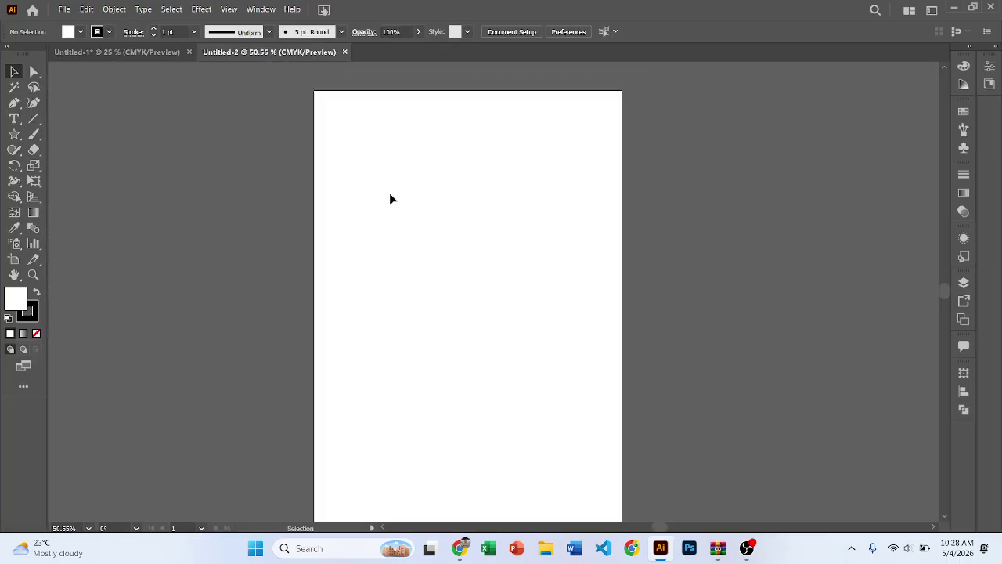
Create a rectangle 3.5 in wide and 2 in high on the artboard.
scroll(391, 199, up, 1)
click(14, 135)
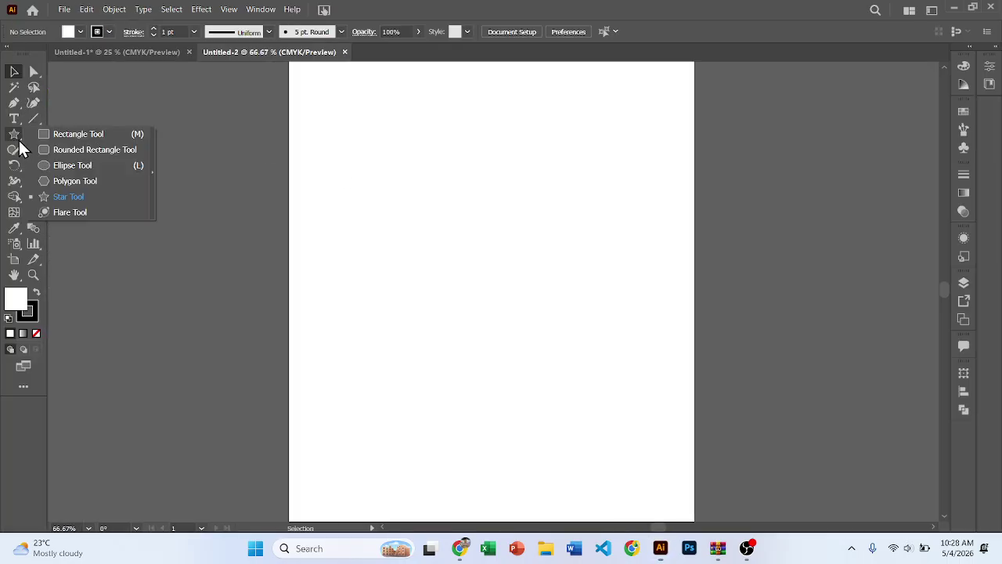
click(78, 134)
click(465, 202)
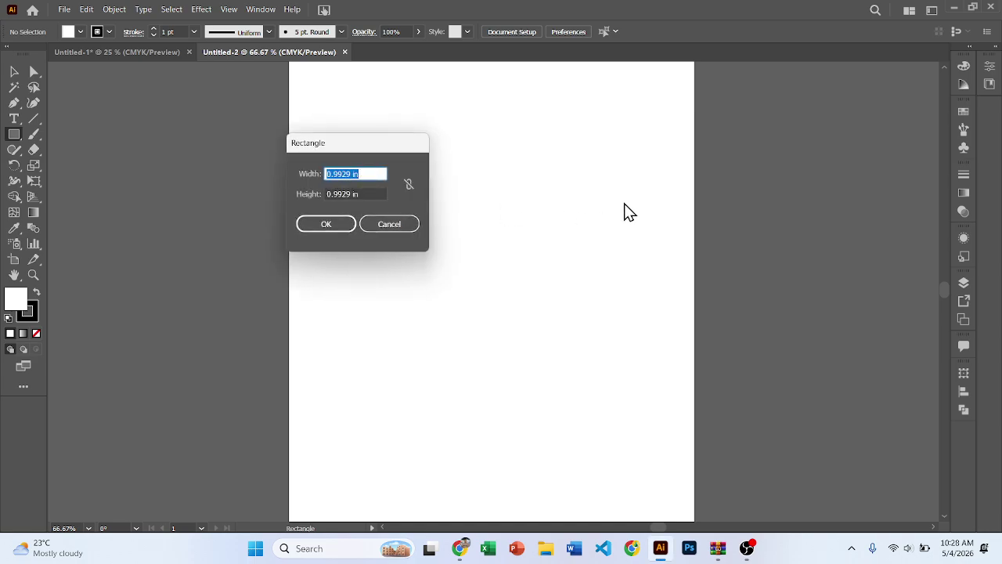
text(3.5)
key(Tab)
text(2)
key(Return)
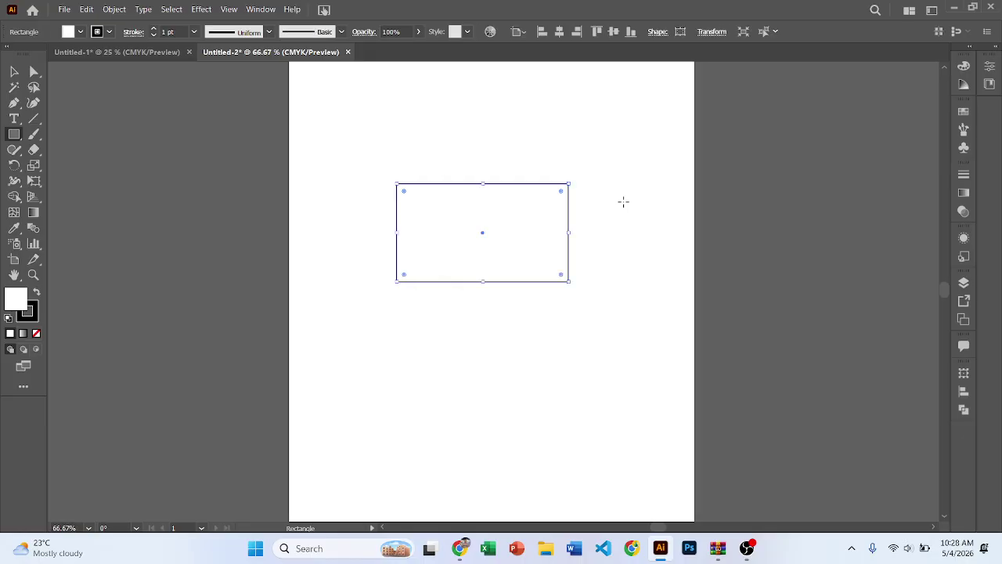
Move the card rectangle to the horizontal middle of the artboard's upper part and deselect it.
key(v)
scroll(513, 215, up, 1)
scroll(510, 212, down, 1)
drag(509, 212, 385, 246)
scroll(384, 247, down, 1)
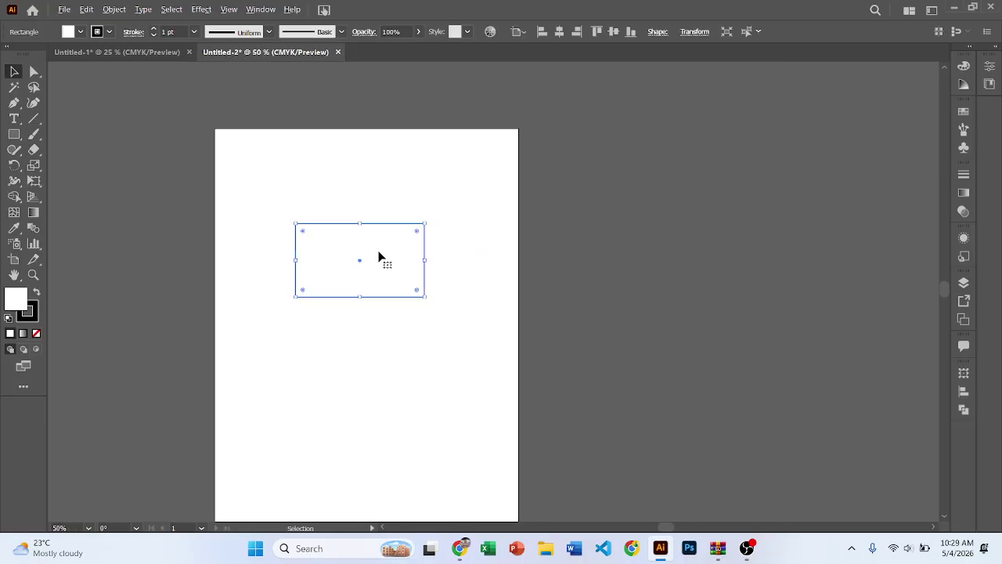
click(421, 204)
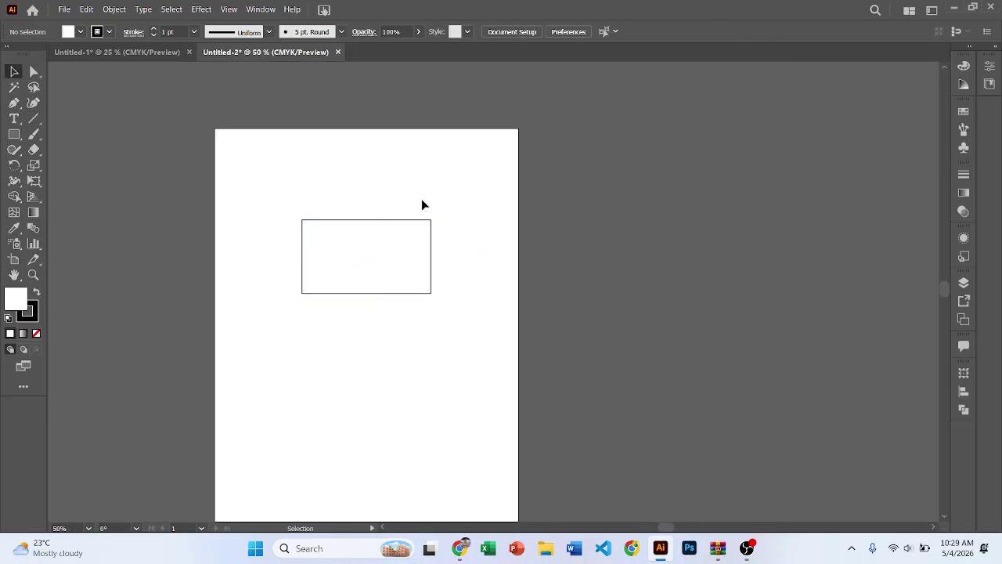
scroll(421, 202, down, 1)
scroll(339, 200, up, 1)
drag(351, 201, 374, 214)
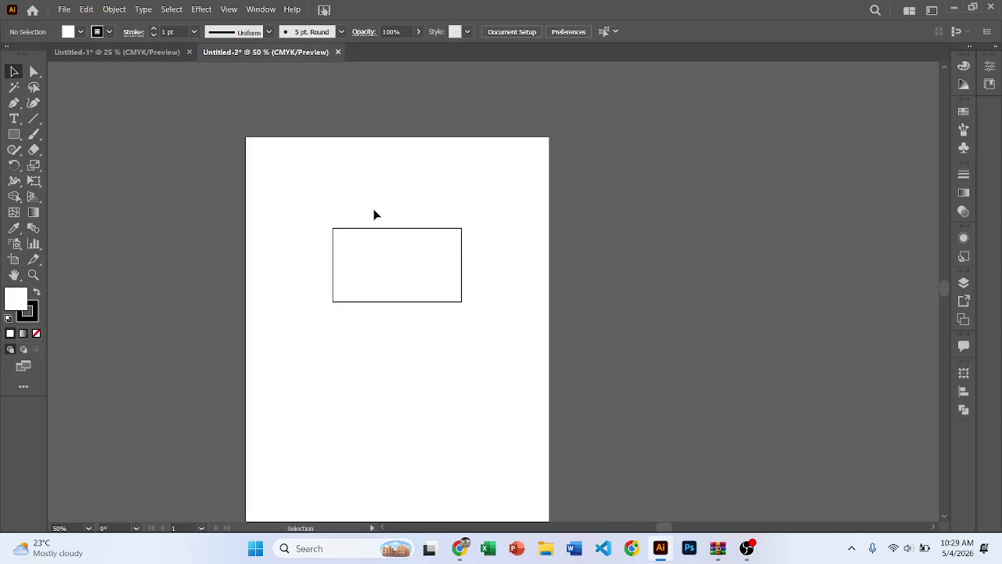
scroll(380, 256, up, 1)
scroll(302, 196, down, 1)
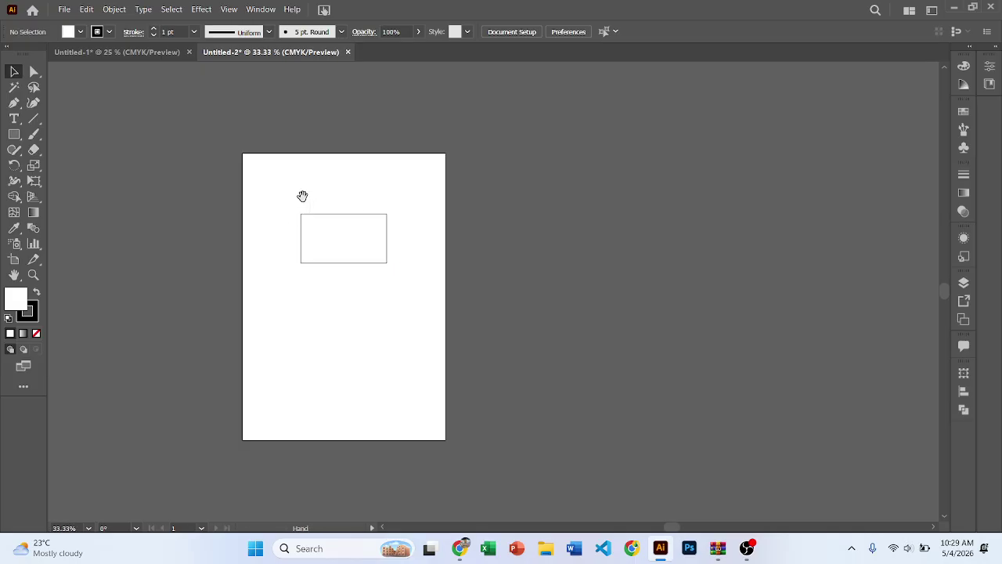
drag(302, 196, 432, 188)
scroll(387, 226, up, 1)
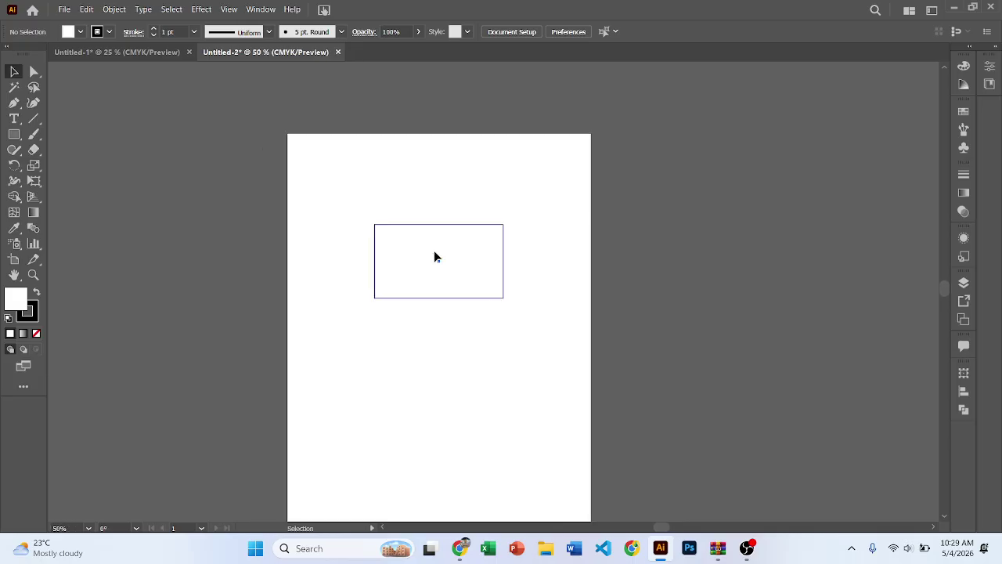
Center the card rectangle horizontally on the artboard and move it slightly upward.
click(412, 256)
click(447, 320)
scroll(462, 314, down, 1)
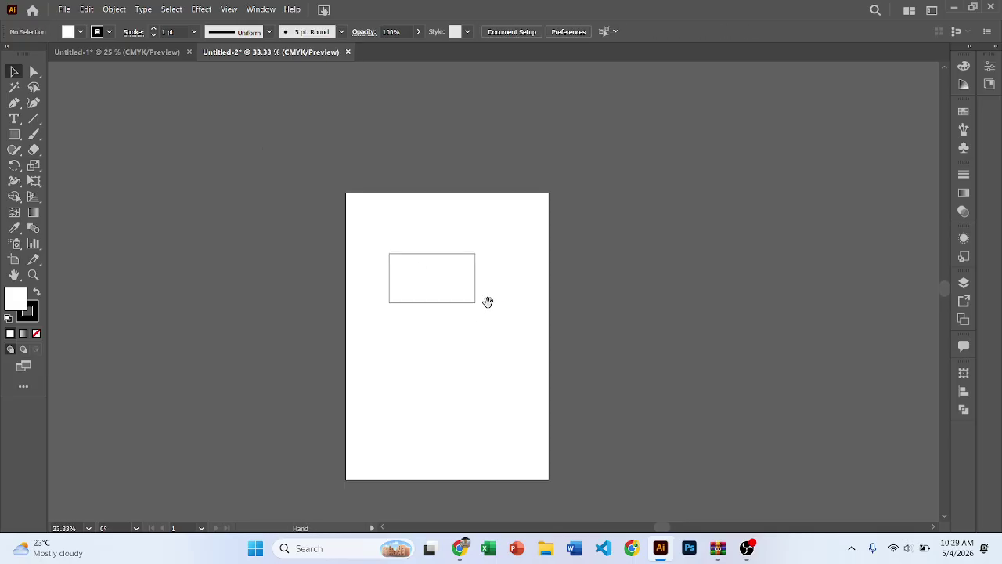
drag(488, 300, 461, 264)
click(415, 245)
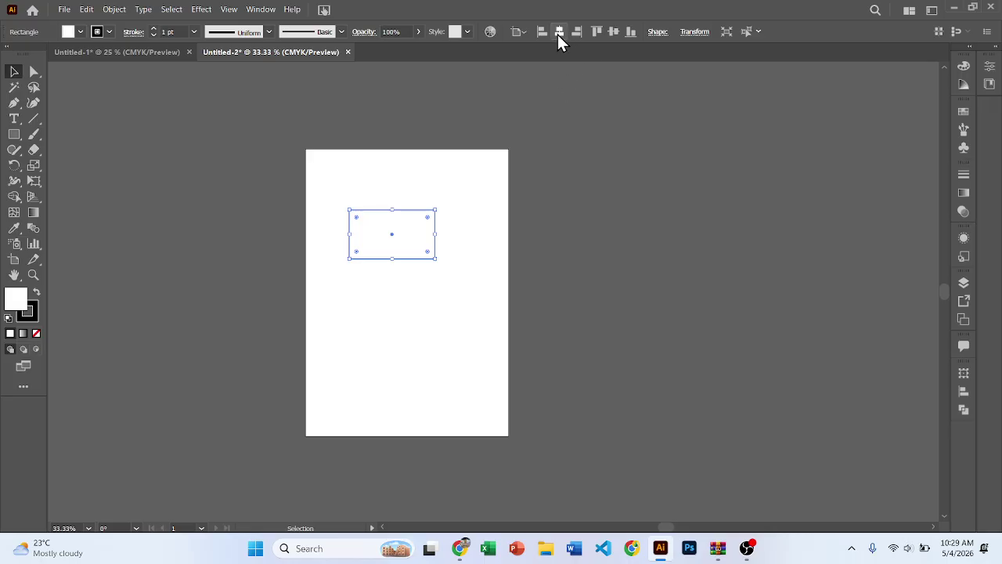
click(559, 33)
scroll(407, 192, up, 1)
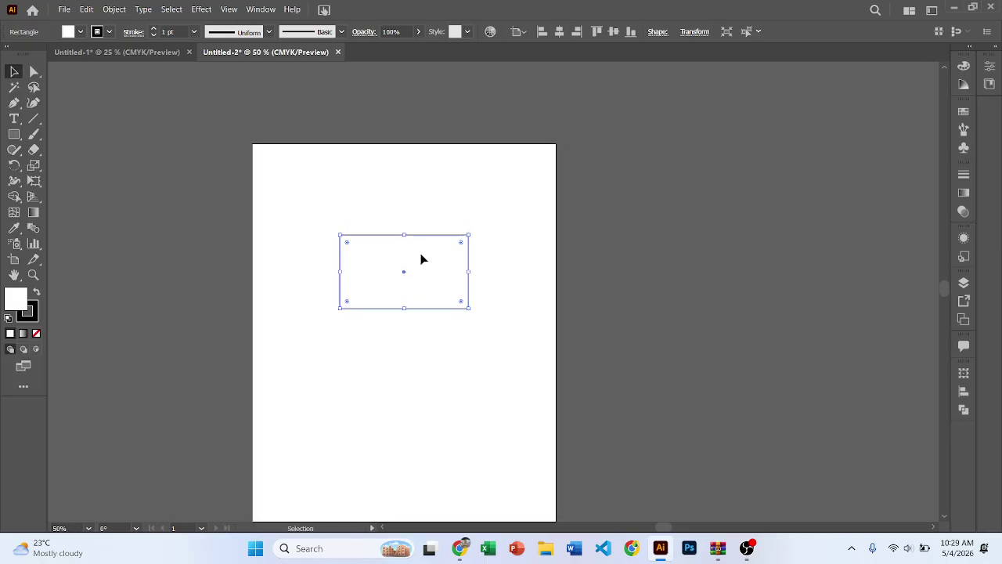
drag(423, 259, 421, 246)
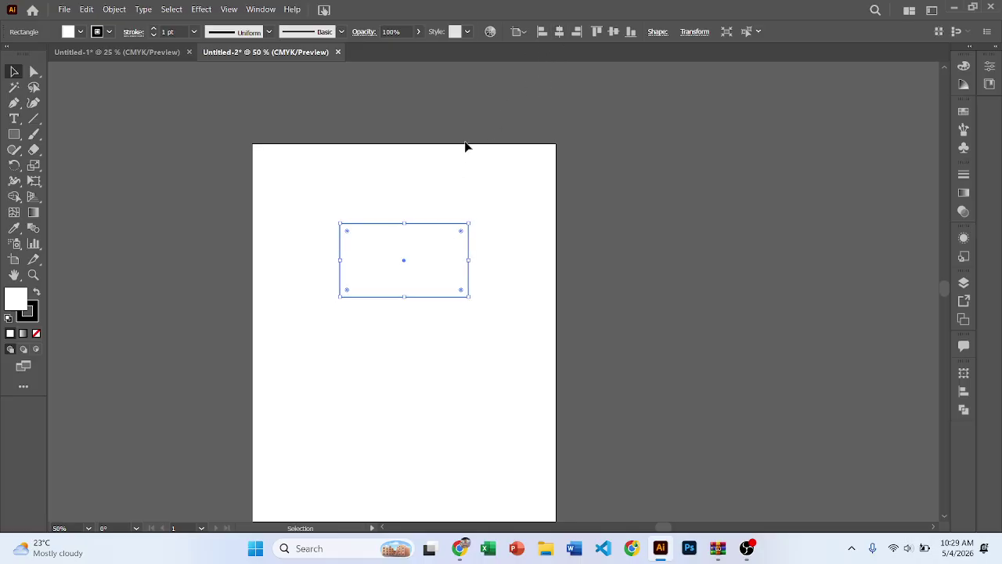
Offset the card rectangle outward by 0.125 in for the bleed, checking the bleed size in the PDF brief.
scroll(400, 220, up, 2)
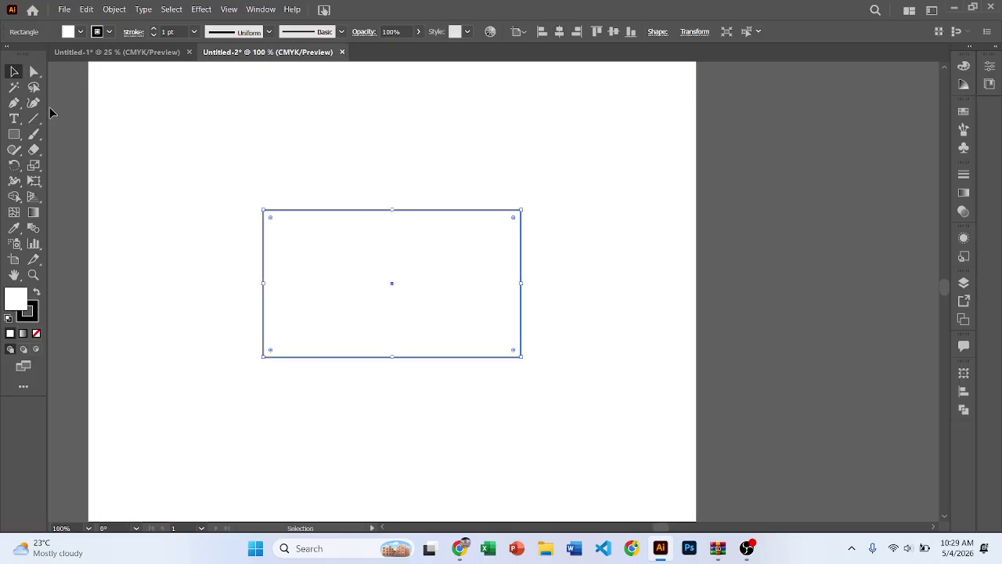
click(114, 9)
mouse_move(138, 313)
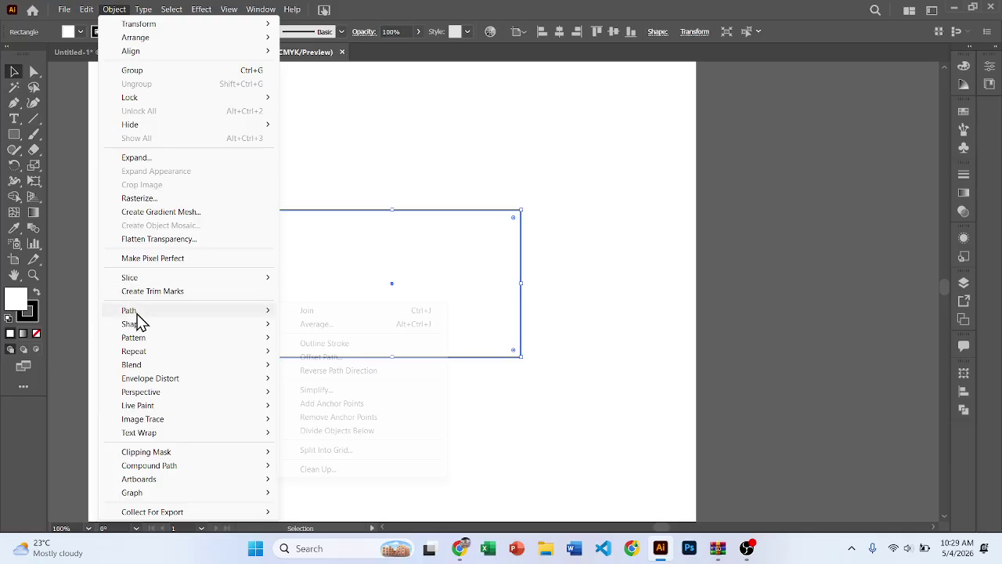
click(325, 357)
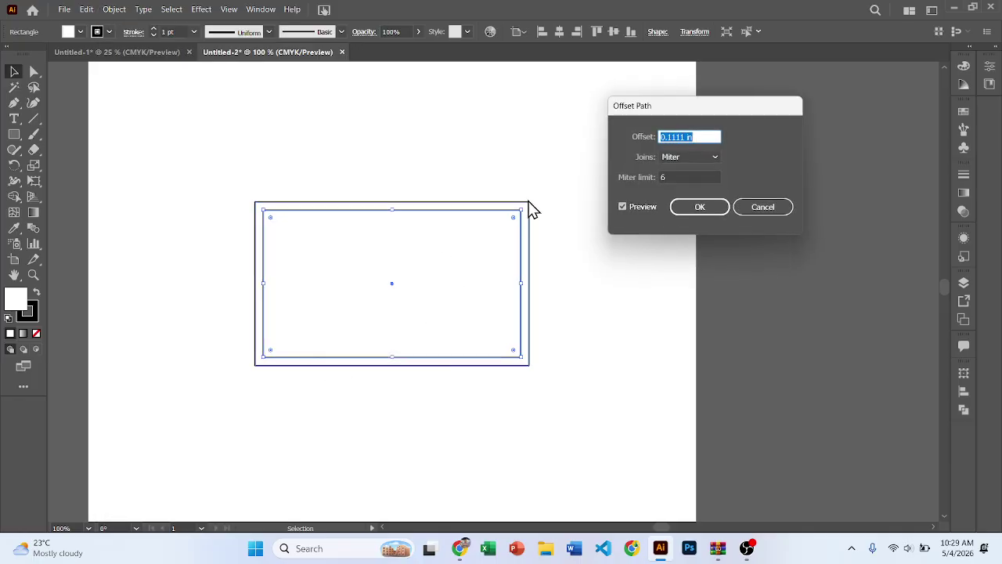
text(0.125)
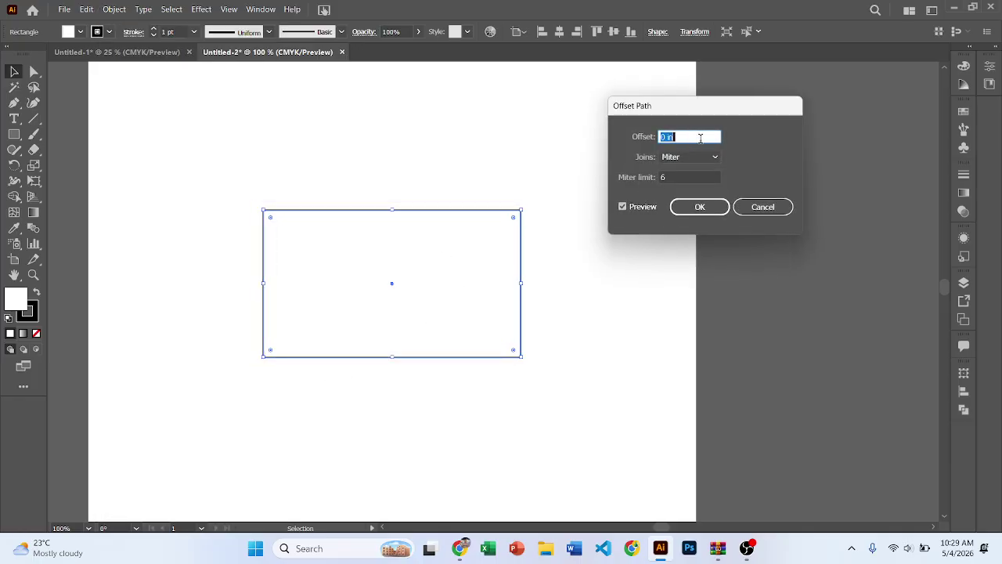
key(alt+Tab)
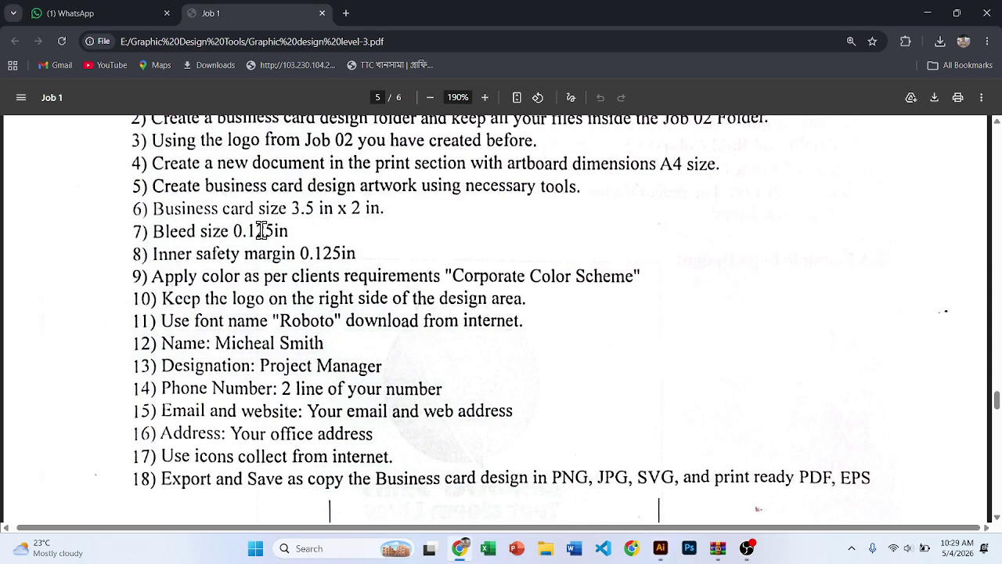
key(alt+Tab)
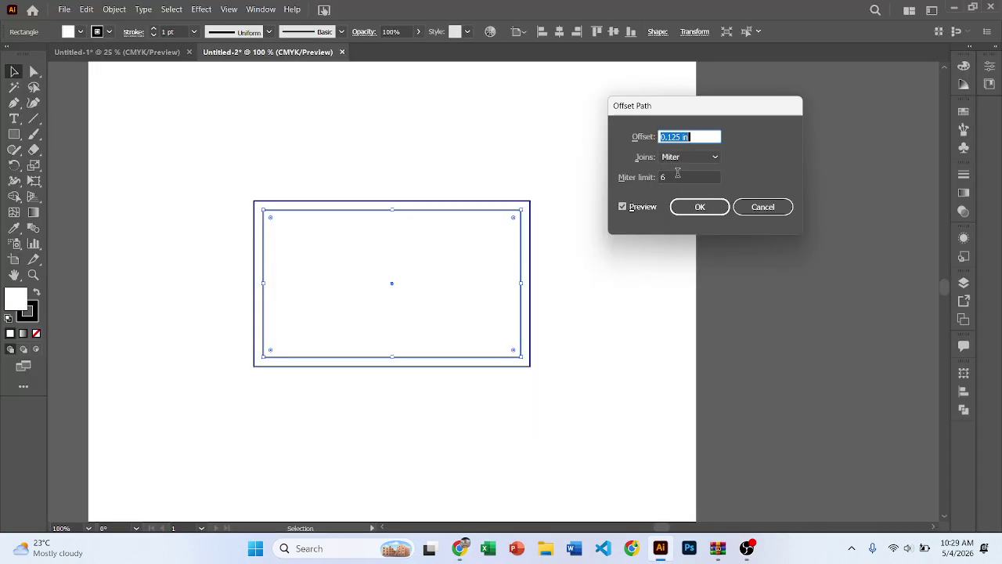
click(700, 207)
Convert the outer bleed rectangle into guides.
scroll(266, 212, up, 2)
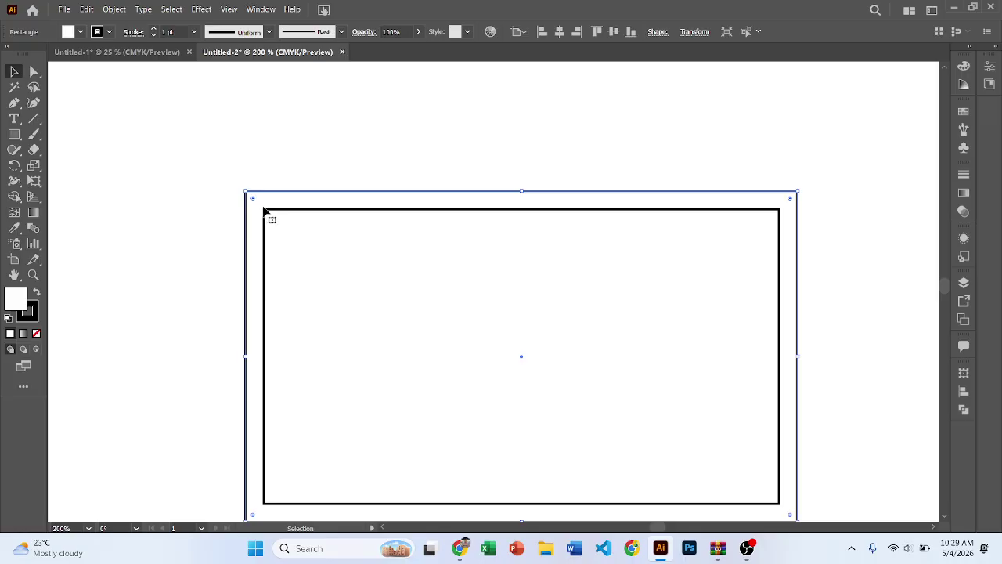
scroll(290, 195, down, 1)
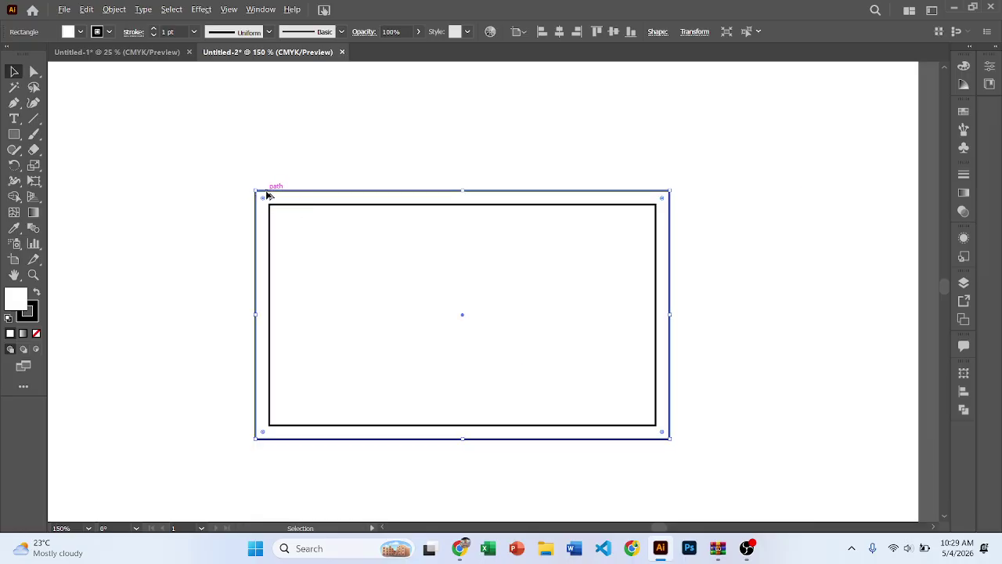
right_click(266, 196)
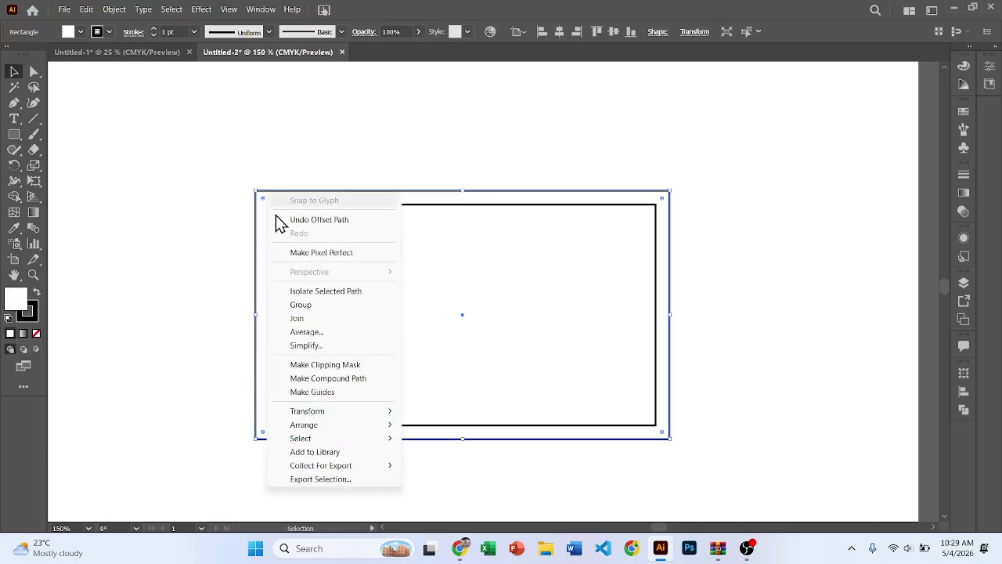
click(287, 386)
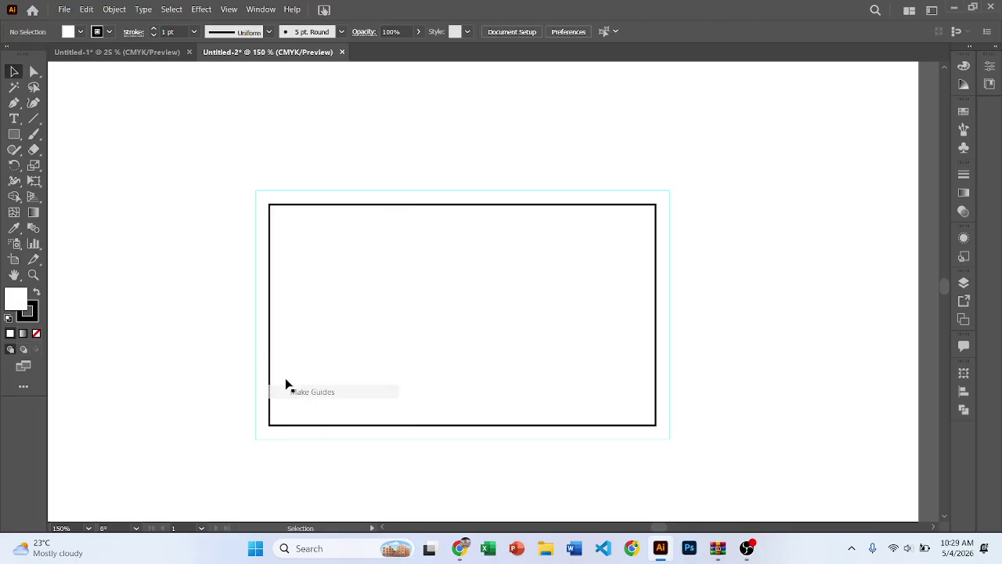
Select the card rectangle, check the inner safety margin requirement in the PDF in Chrome, and return to Illustrator.
click(269, 216)
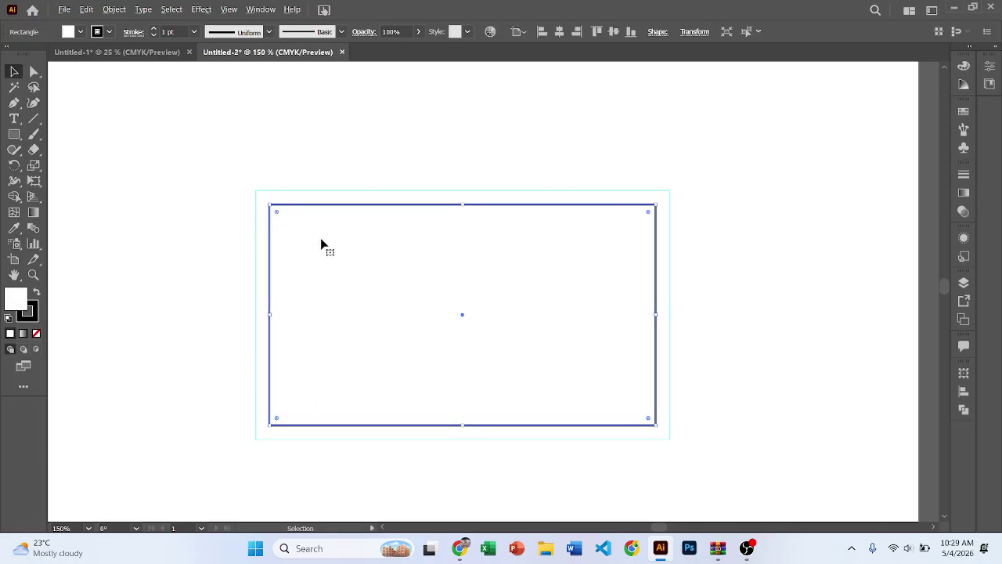
scroll(313, 239, down, 3)
scroll(286, 250, up, 3)
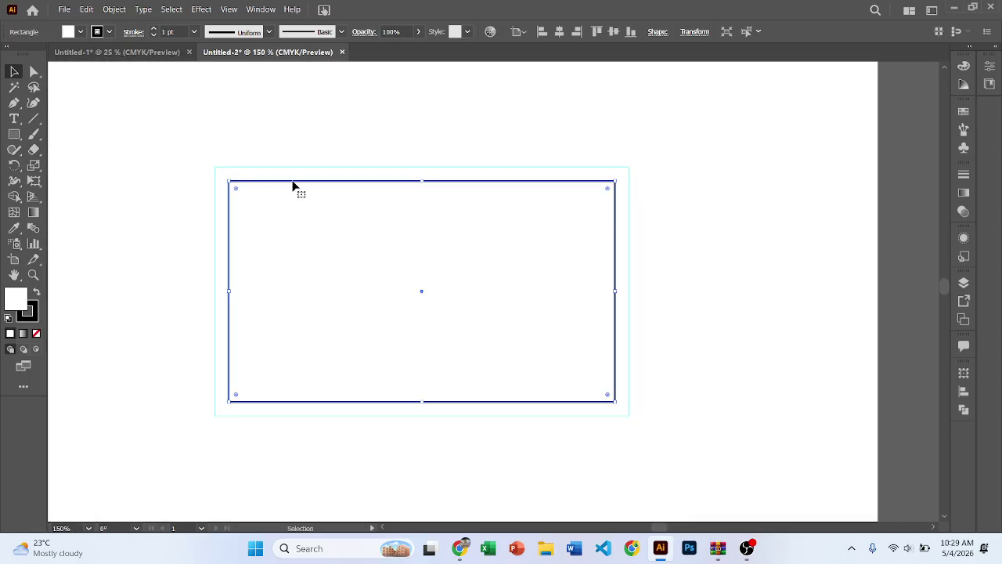
key(alt+Tab)
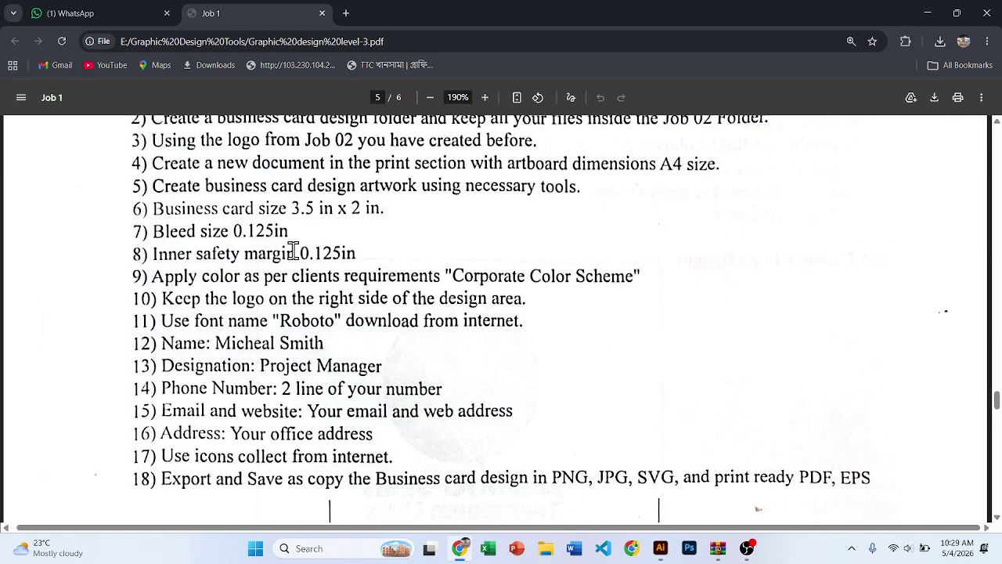
drag(296, 252, 359, 253)
click(354, 253)
key(alt+Tab)
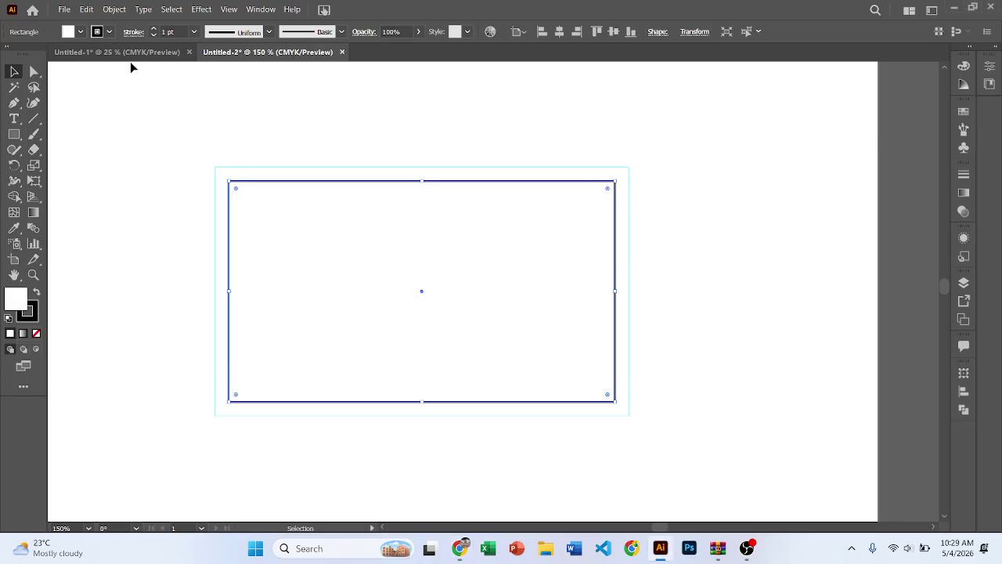
Offset the card rectangle's path inward by -0.125 in with mitered joins for the safety margin.
click(113, 10)
mouse_move(137, 310)
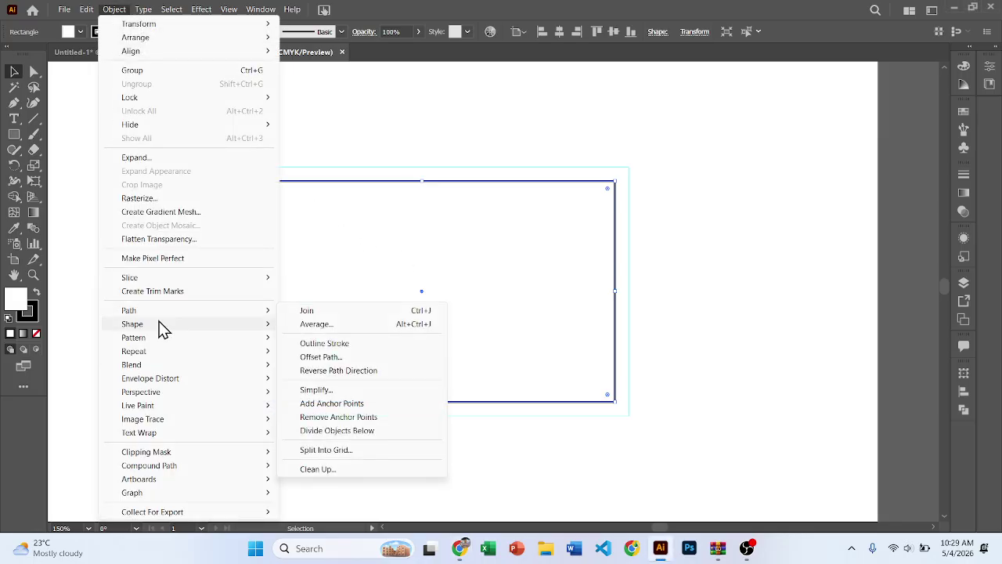
click(340, 358)
text(-0.125)
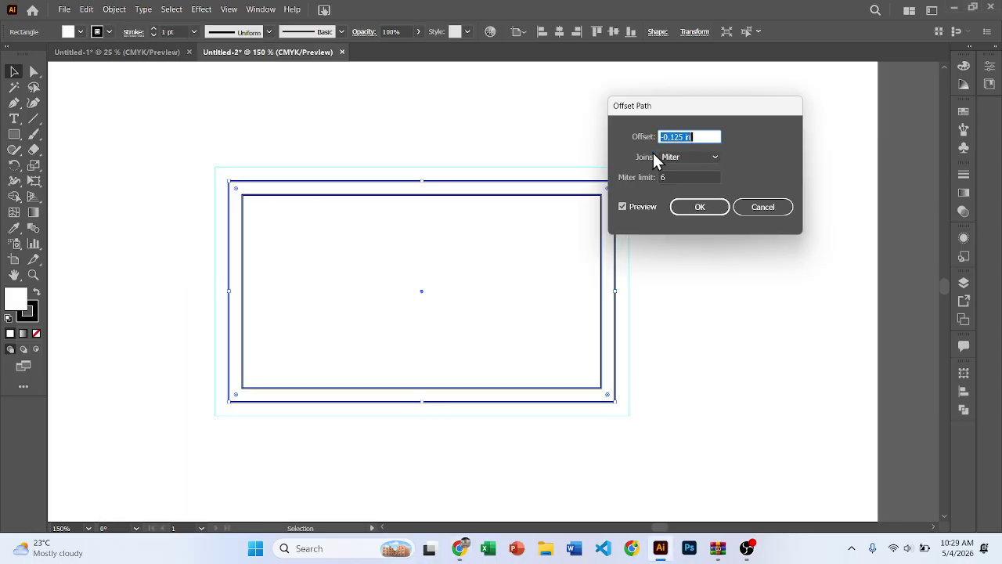
click(686, 208)
Convert the inner safety margin rectangle into guides.
right_click(339, 253)
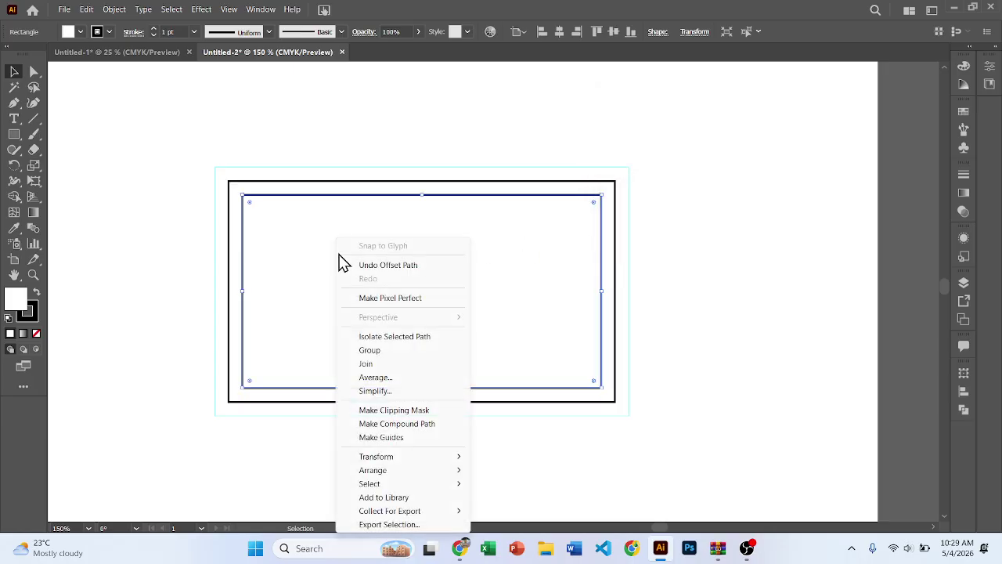
click(376, 436)
key(ctrl+1)
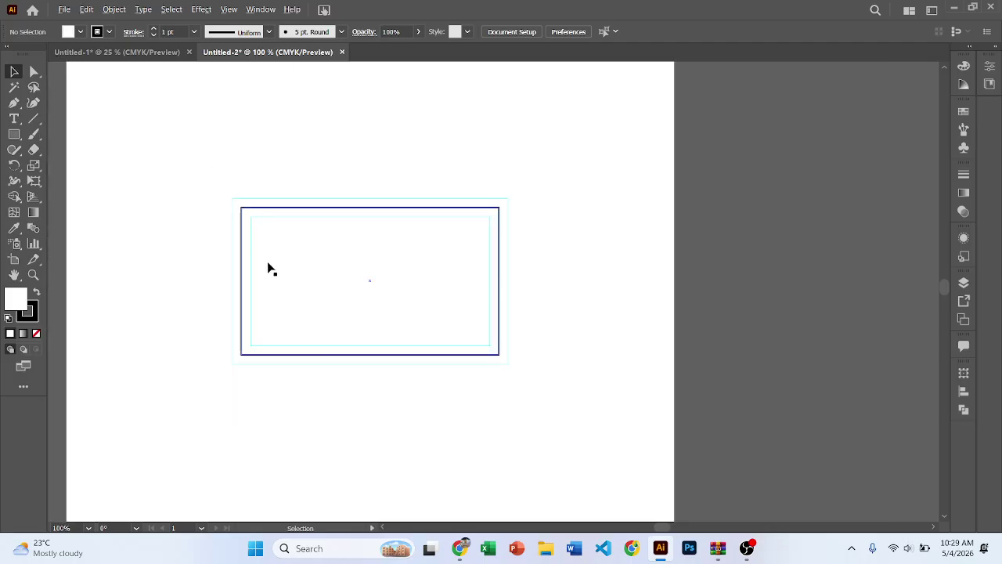
Examine the card outline together with its bleed and safety margin guides.
drag(202, 195, 528, 369)
click(543, 306)
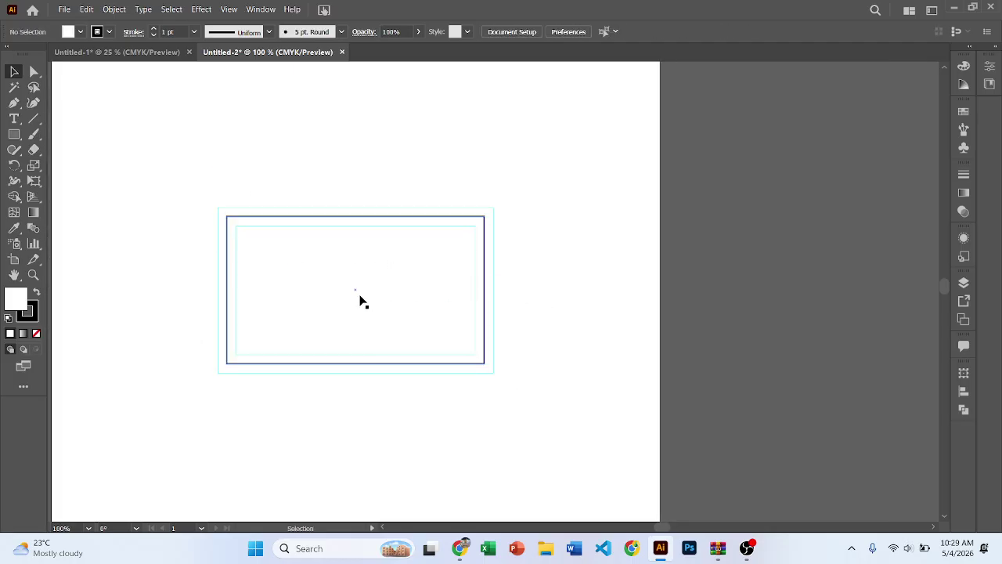
drag(344, 304, 320, 228)
scroll(314, 221, up, 1)
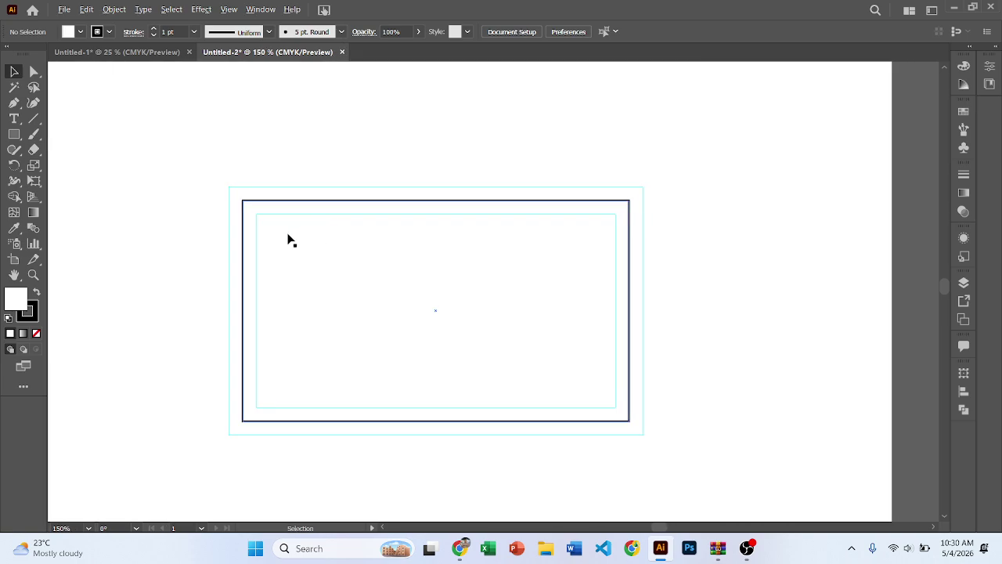
scroll(286, 237, down, 1)
scroll(290, 252, up, 1)
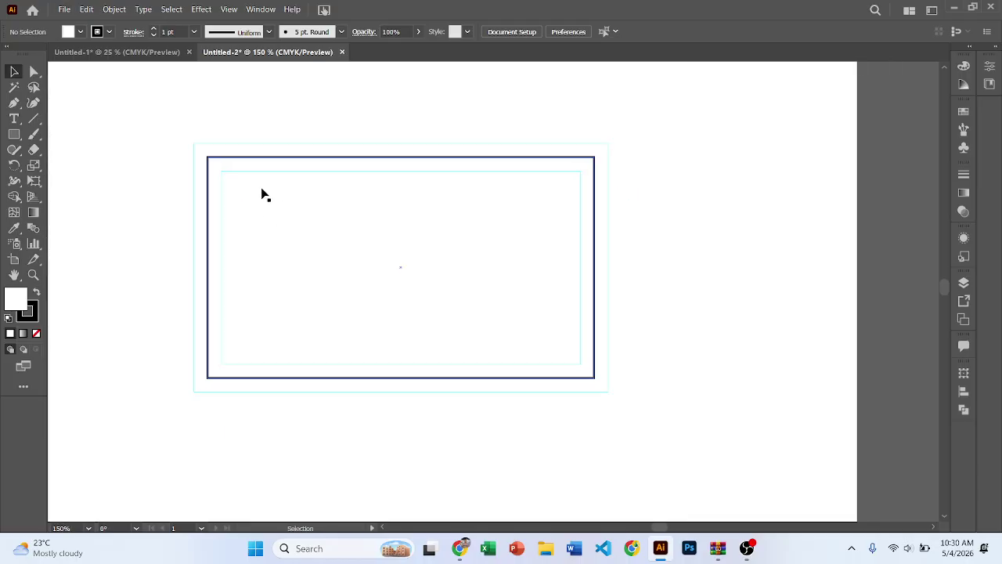
scroll(229, 184, up, 1)
Select the card rectangle and check its width and height in the transform settings.
click(202, 155)
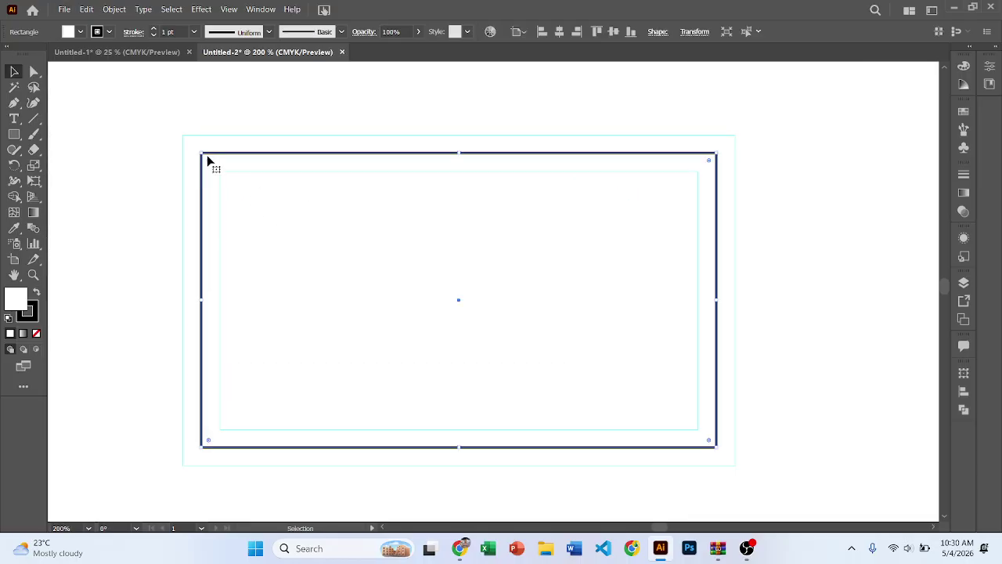
scroll(227, 152, up, 2)
scroll(286, 161, down, 2)
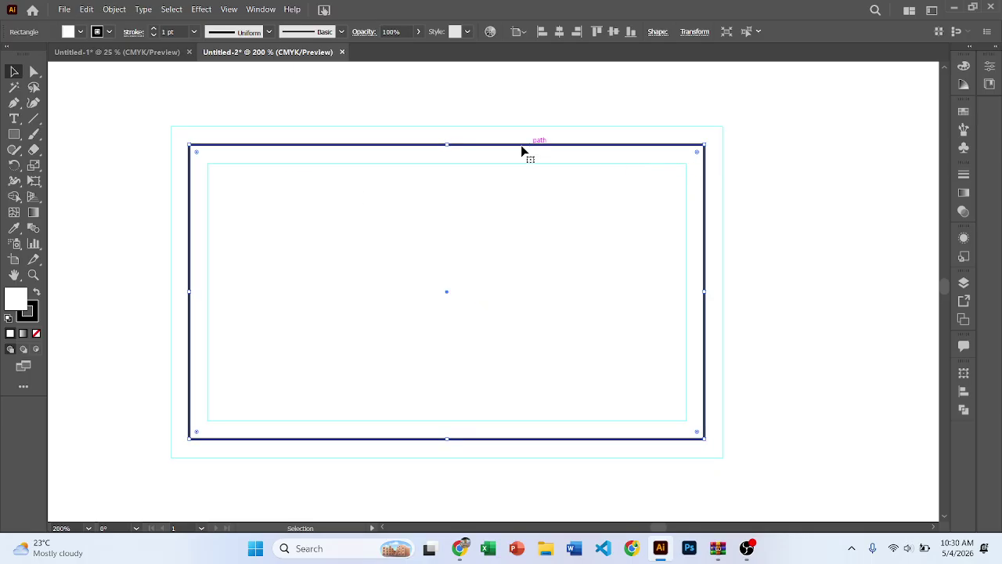
click(695, 32)
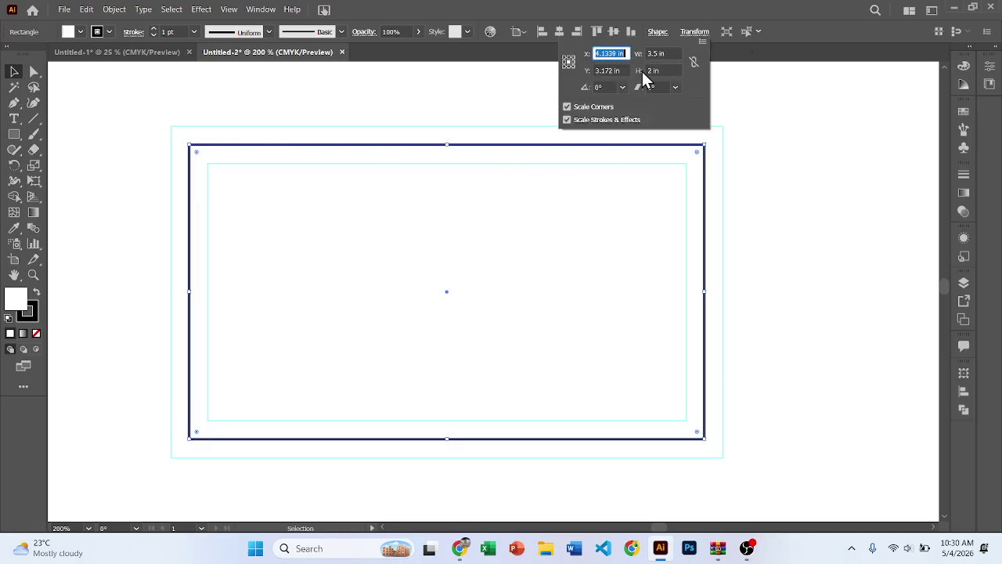
click(652, 53)
key(Tab)
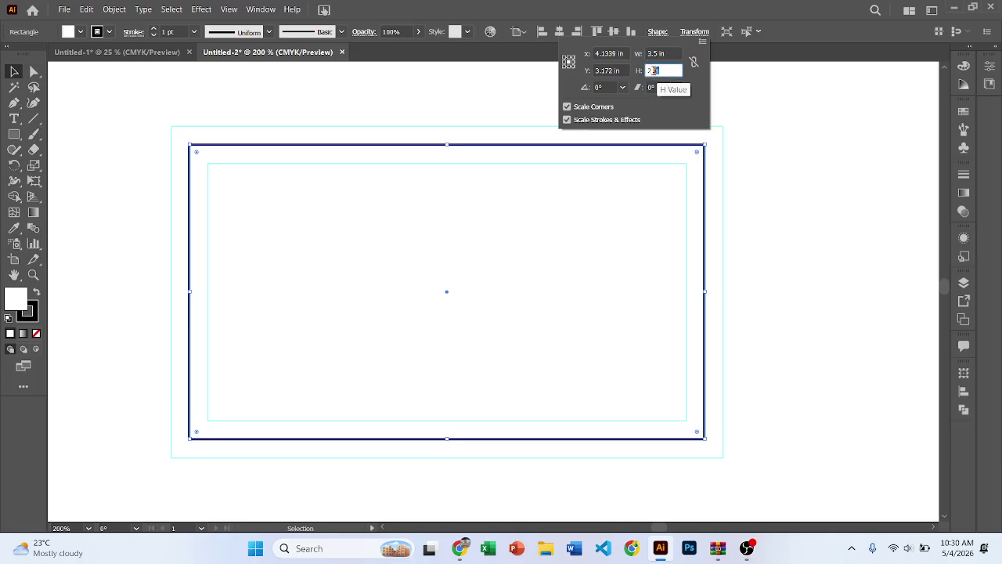
click(400, 188)
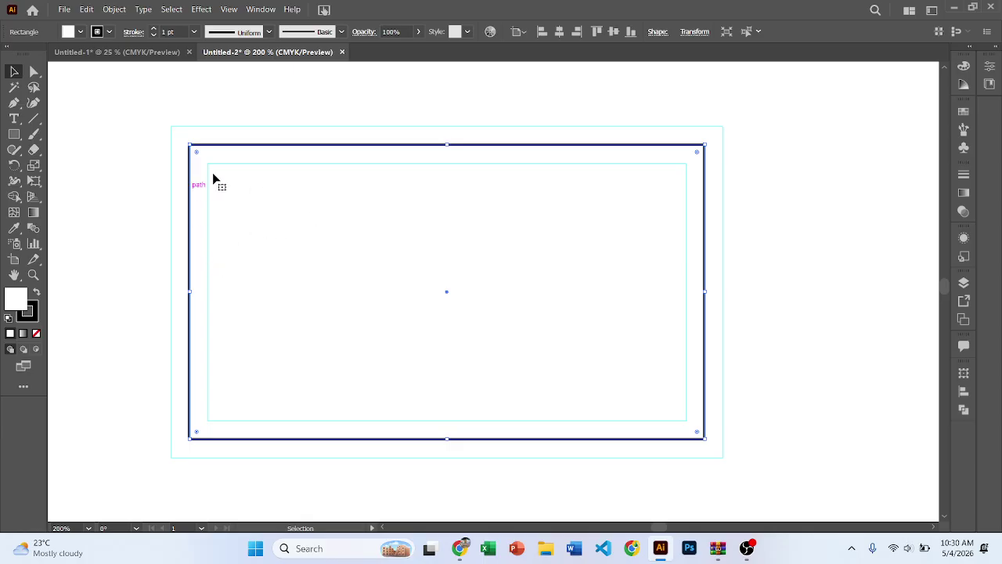
Expand Layer 1 in the layer list to view its rectangles, leaving the card rectangle deselected.
scroll(356, 295, down, 1)
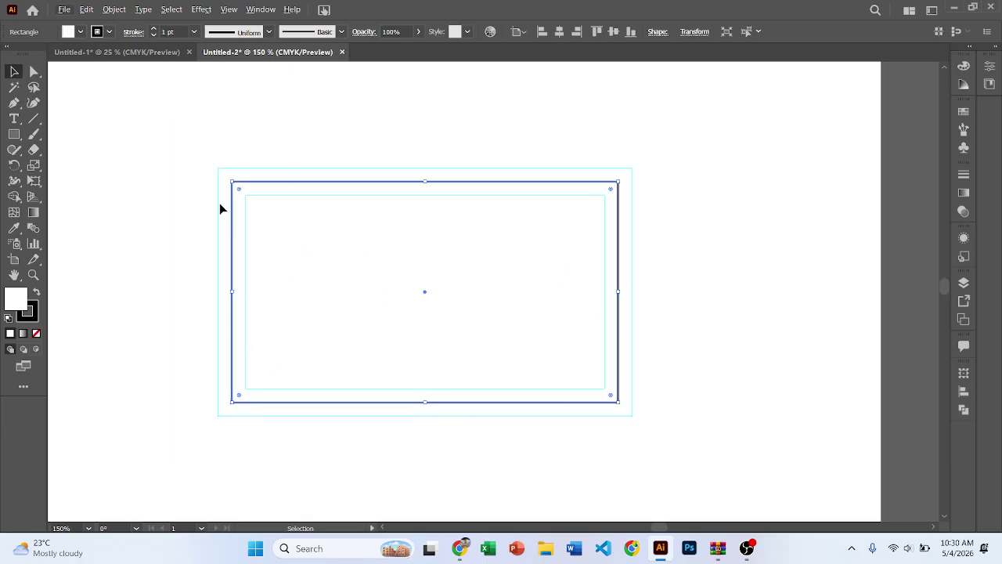
click(244, 128)
click(242, 190)
key(F7)
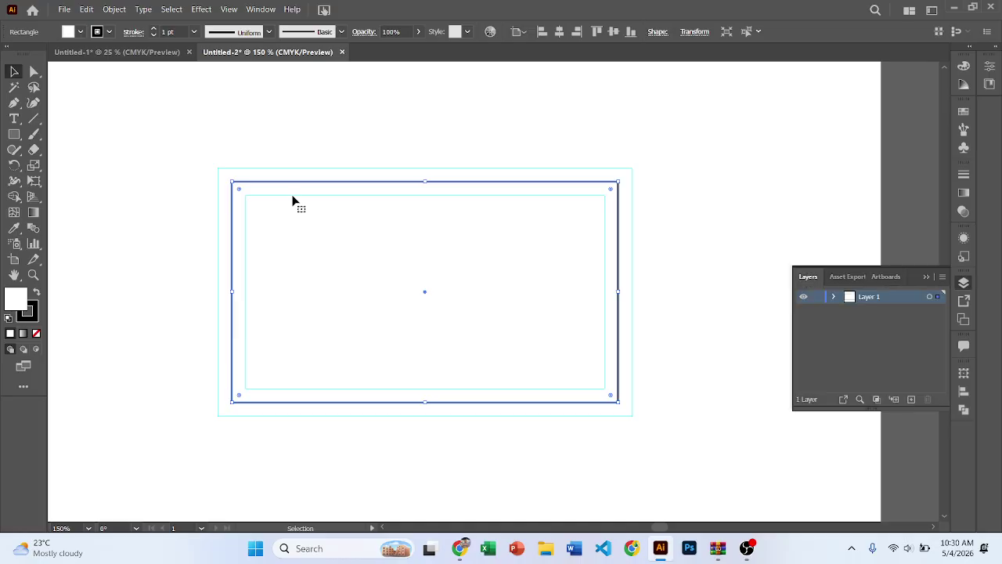
click(833, 296)
click(668, 185)
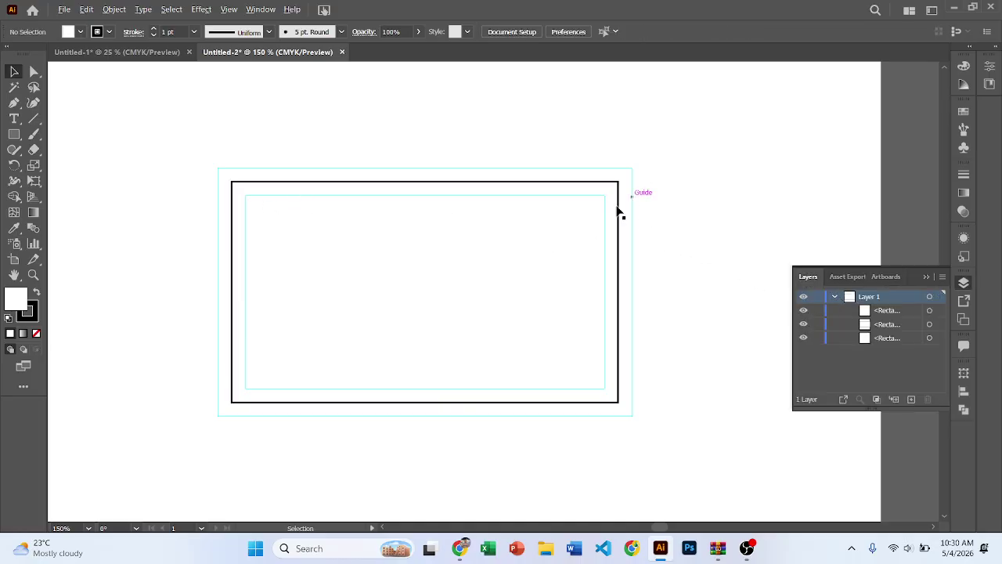
scroll(618, 210, down, 3)
scroll(395, 291, down, 1)
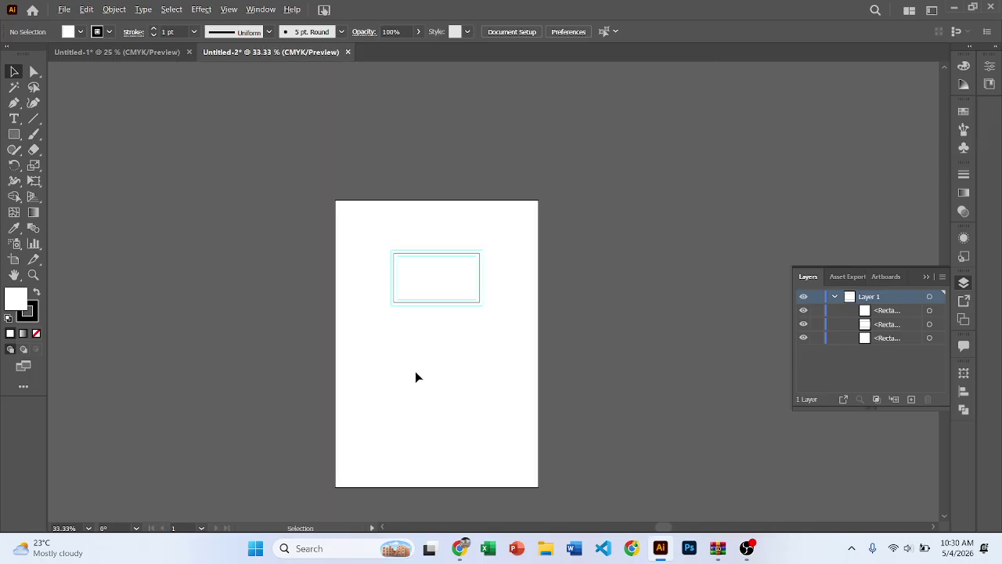
scroll(450, 332, up, 2)
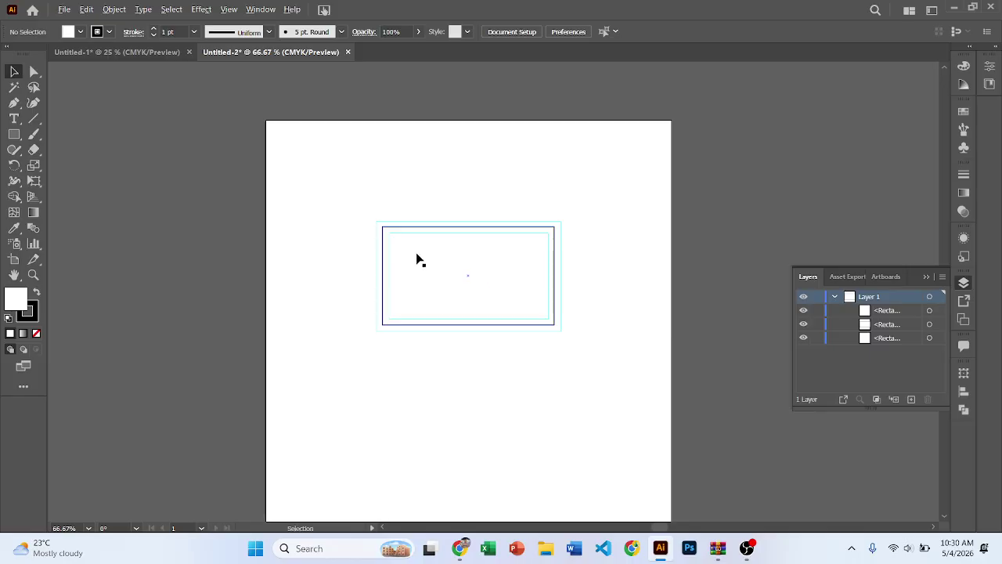
Unlock the bleed and safety margin guides around the card outline.
scroll(380, 255, up, 1)
scroll(390, 240, up, 2)
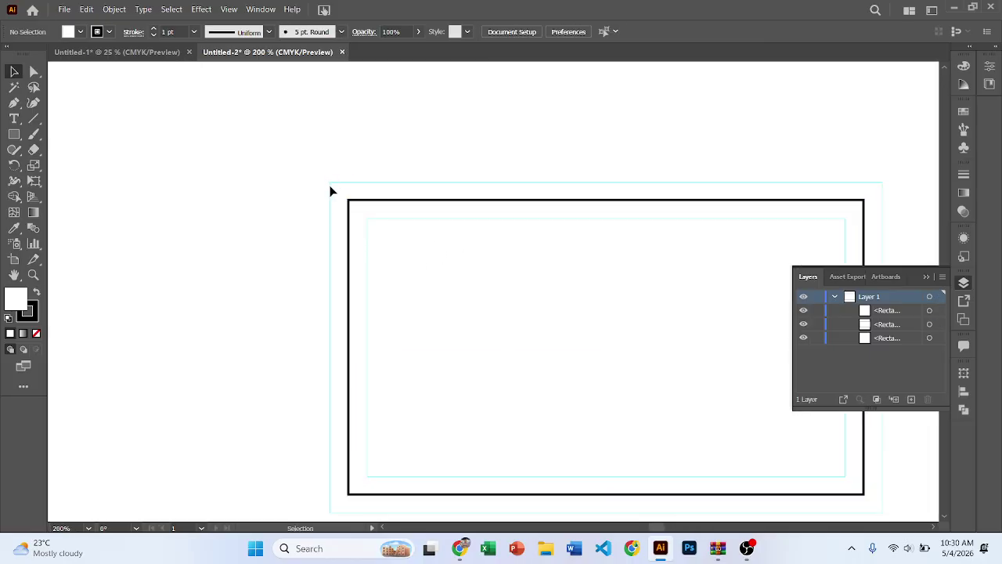
right_click(267, 155)
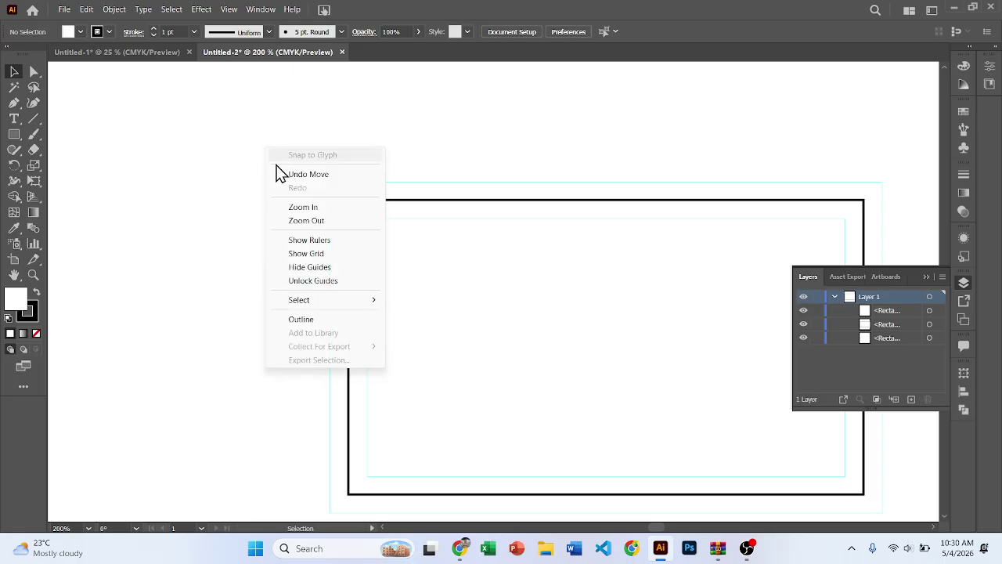
click(306, 281)
scroll(304, 279, down, 3)
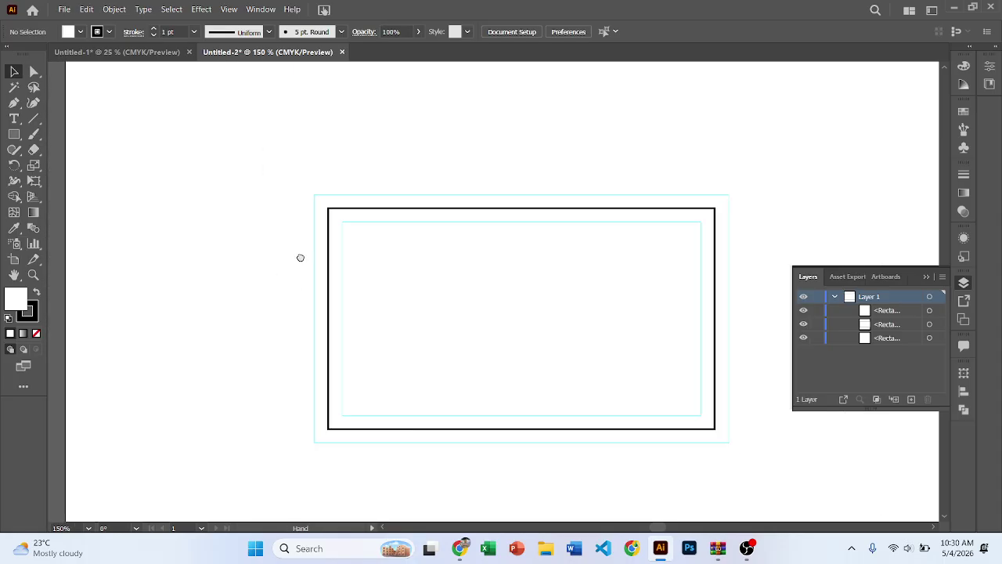
Try to duplicate the card outline with both guides lower on the page within Layer 1, and undo the copy.
drag(272, 190, 450, 314)
scroll(450, 314, down, 2)
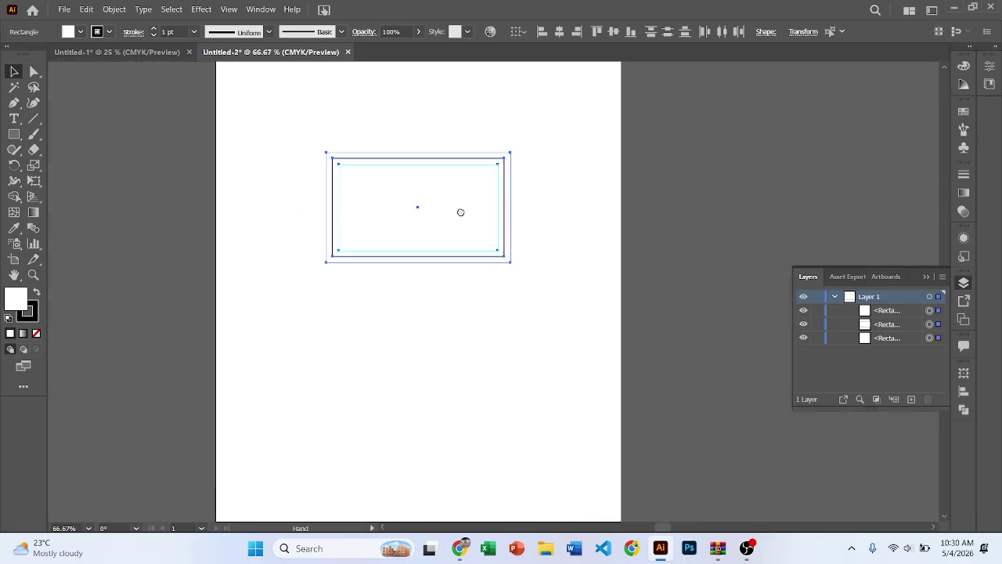
alt+drag(449, 208, 453, 433)
key(space)
drag(603, 331, 601, 313)
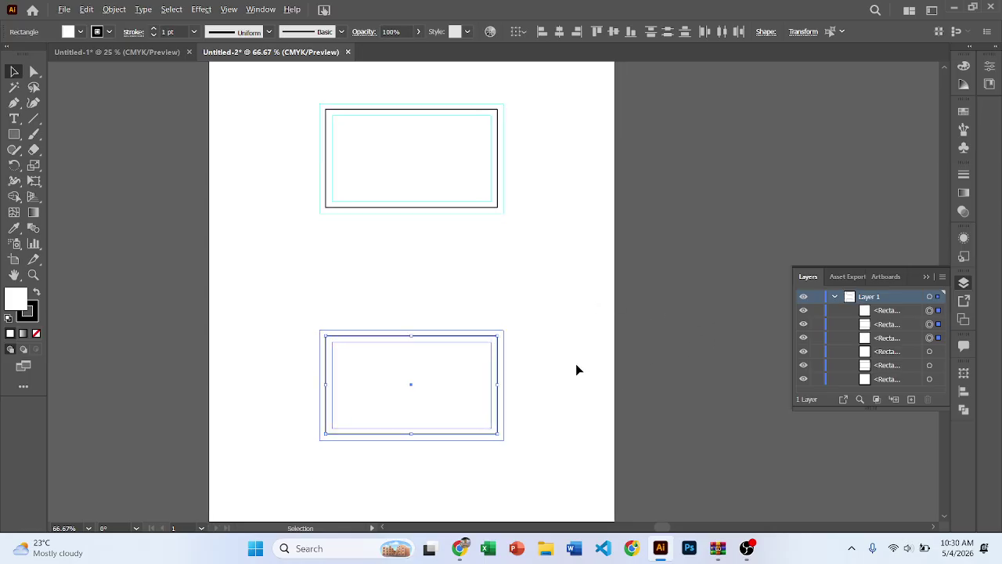
scroll(576, 363, down, 1)
key(ctrl+z)
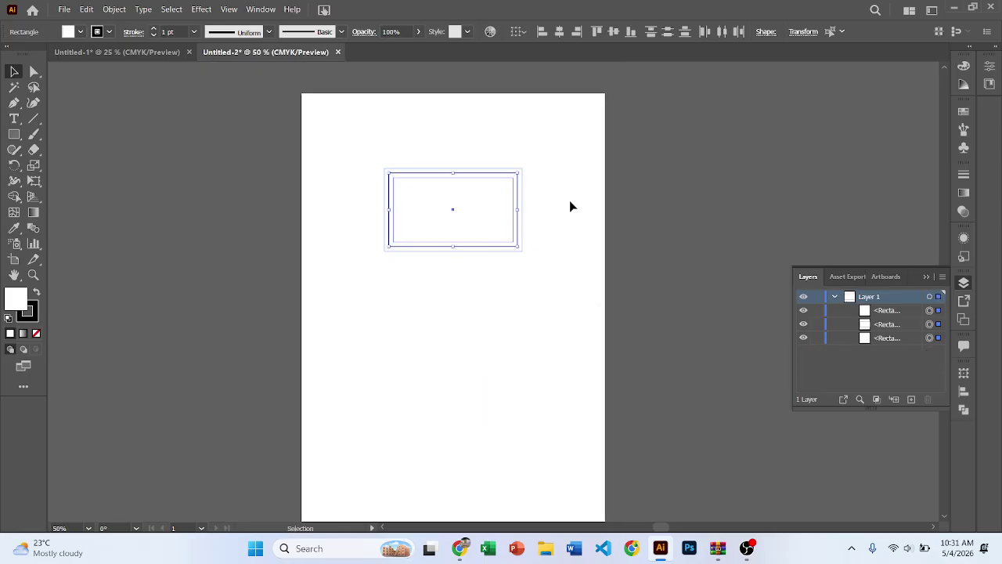
Create Layer 2 and place a copy of the card outline and both guides on it, directly below the original.
click(760, 316)
click(835, 296)
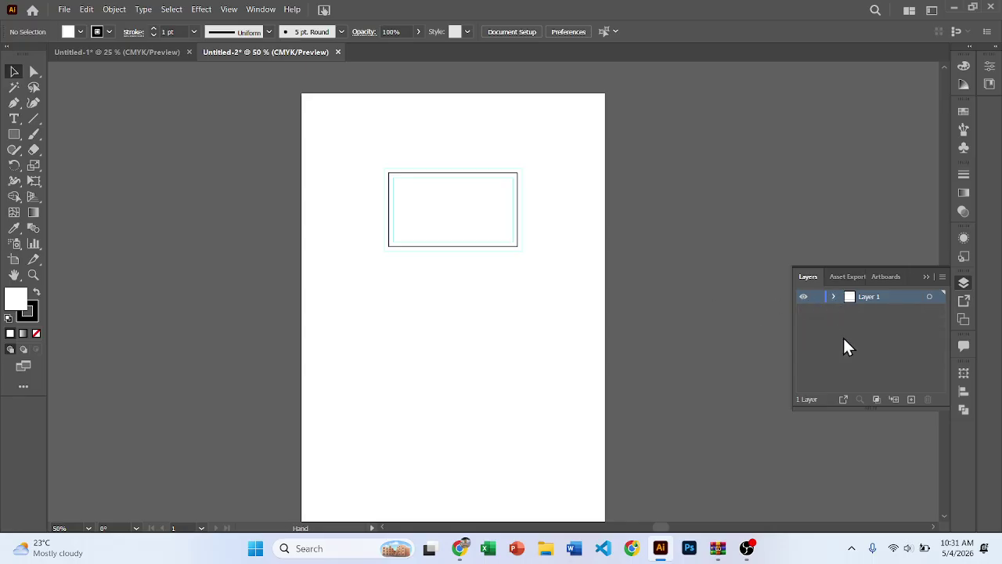
drag(368, 156, 522, 281)
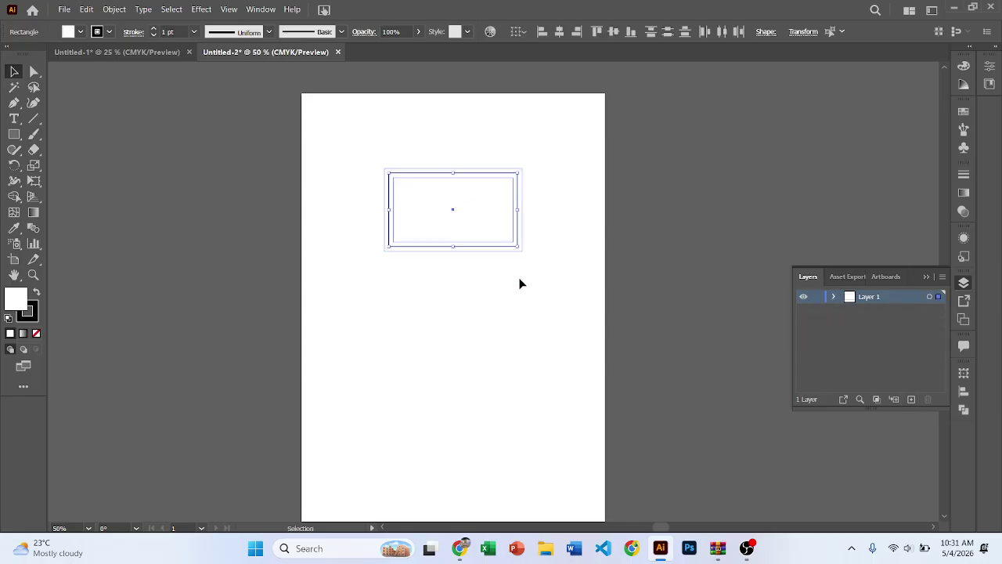
click(910, 400)
drag(479, 208, 486, 398)
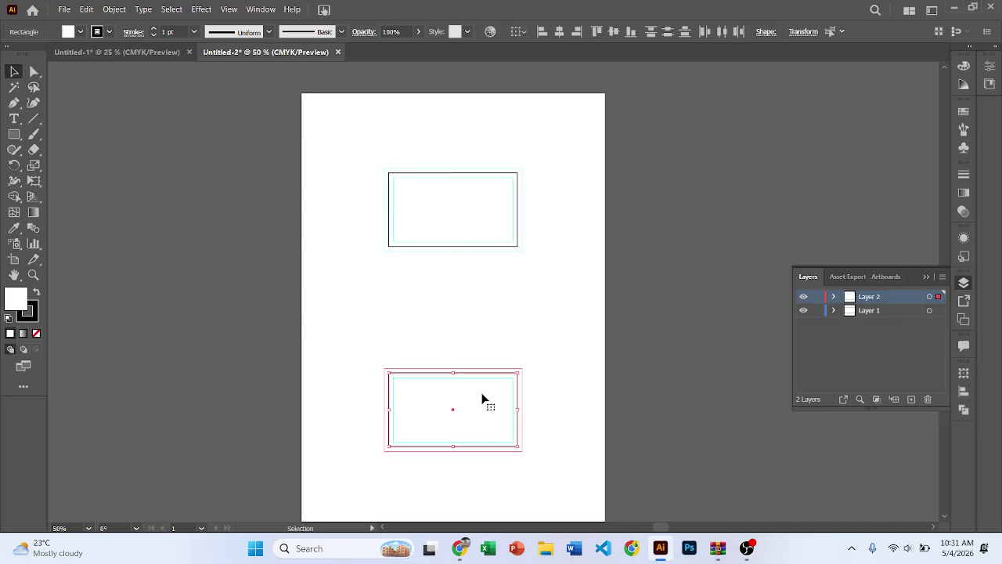
scroll(428, 393, up, 3)
scroll(428, 393, down, 2)
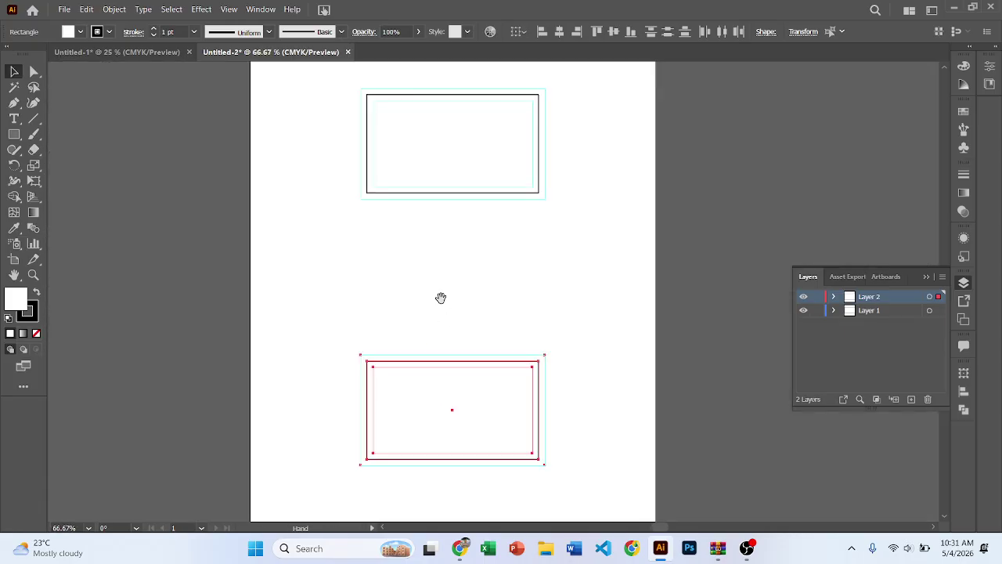
Select the upper and lower card outlines in turn to check which layer each one belongs to.
click(419, 202)
scroll(356, 138, up, 2)
scroll(356, 138, up, 2)
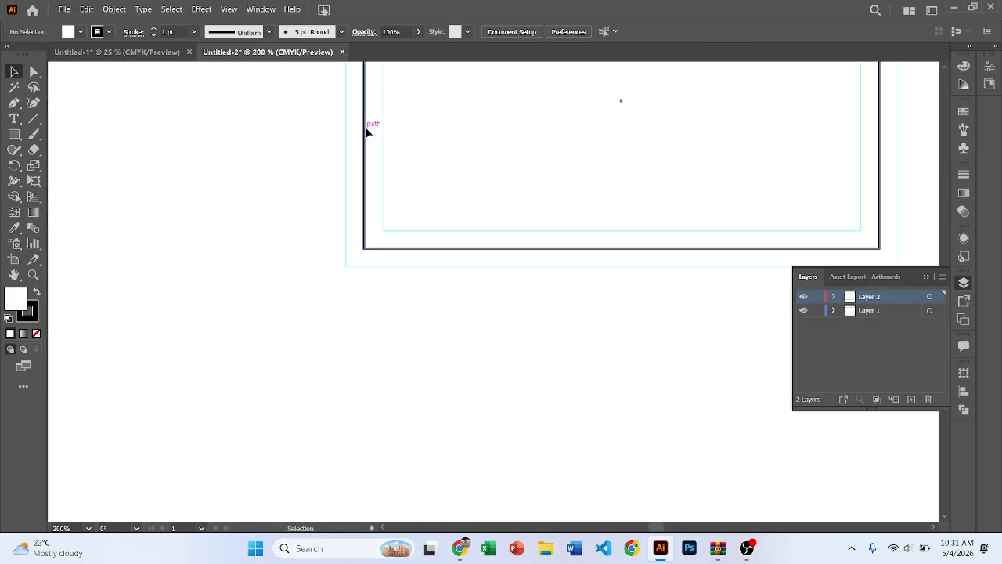
click(367, 133)
scroll(364, 134, down, 3)
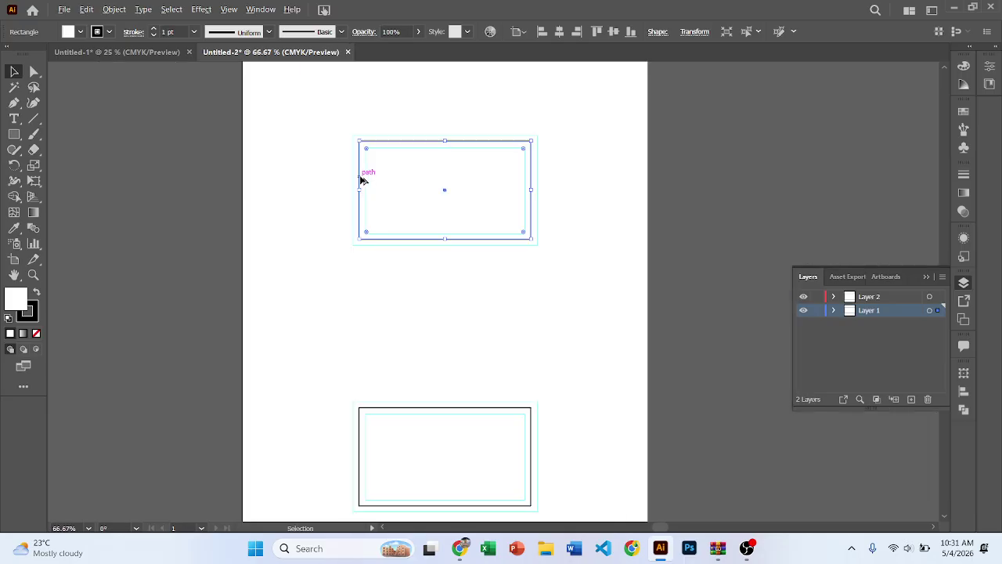
scroll(384, 204, down, 2)
click(367, 356)
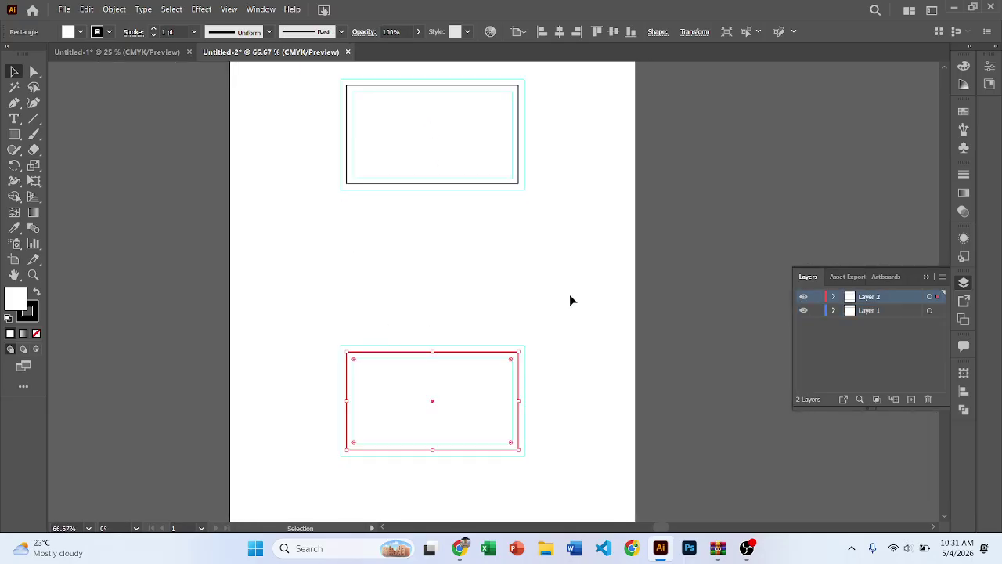
click(553, 276)
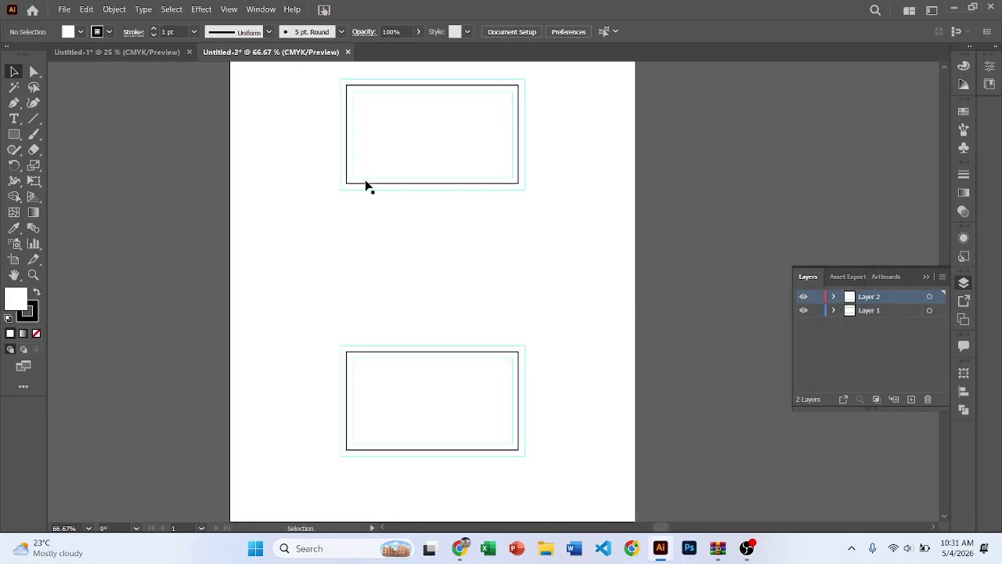
click(348, 166)
click(404, 258)
Expand Layer 1 and rename the upper card outline rectangle as Crop mar.
scroll(352, 158, up, 2)
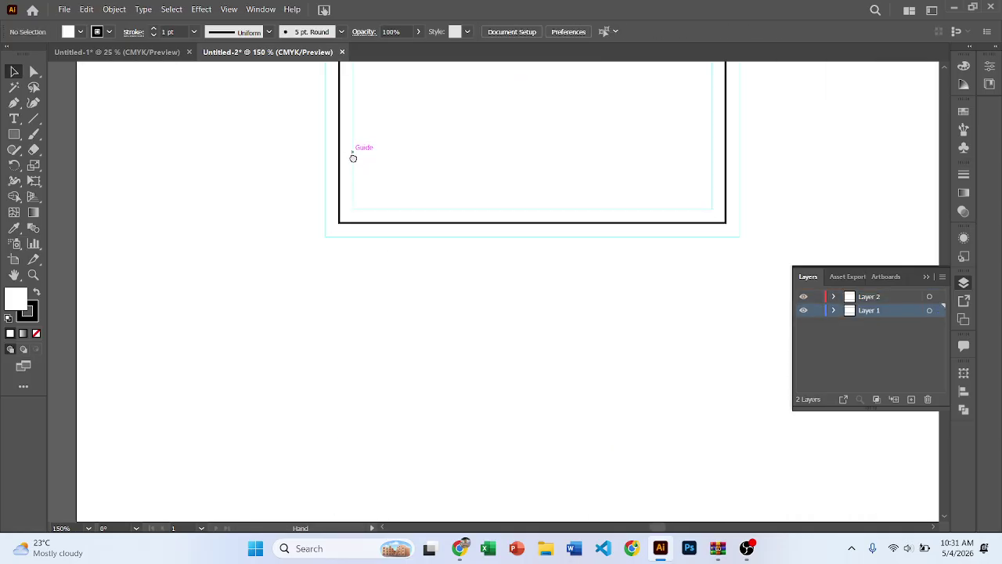
scroll(352, 154, up, 2)
scroll(360, 212, down, 3)
scroll(435, 342, down, 1)
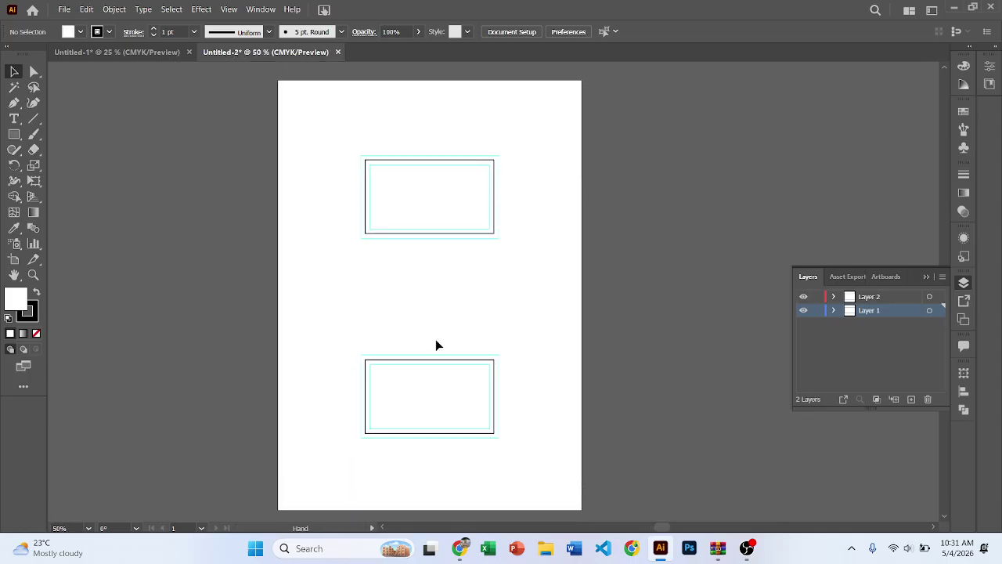
scroll(400, 354, up, 3)
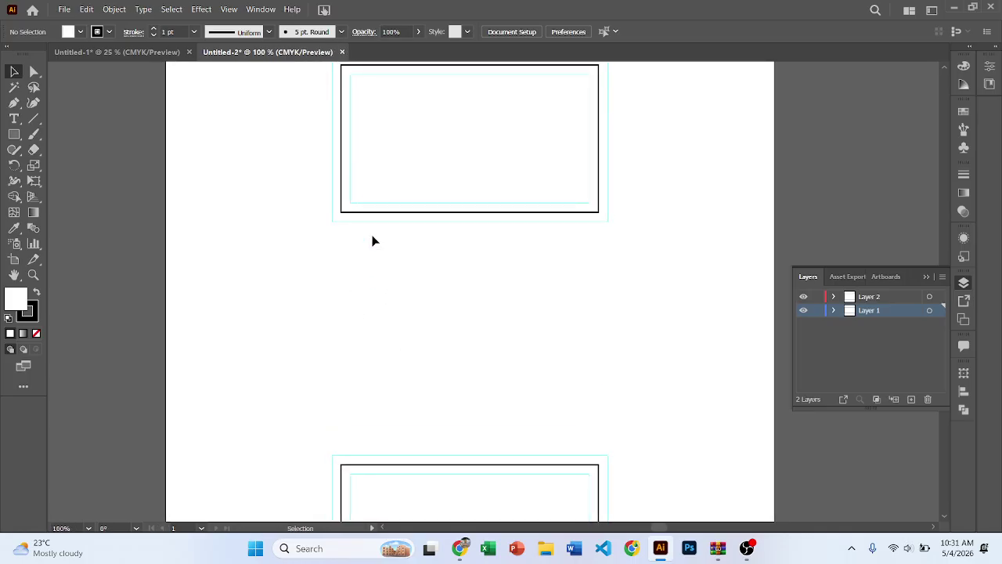
click(833, 310)
scroll(590, 337, up, 1)
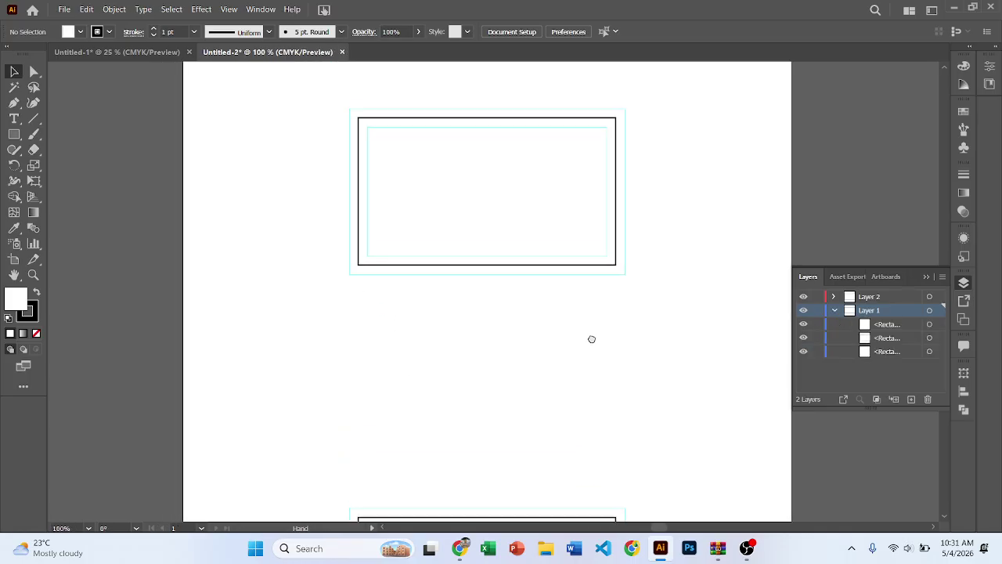
click(358, 213)
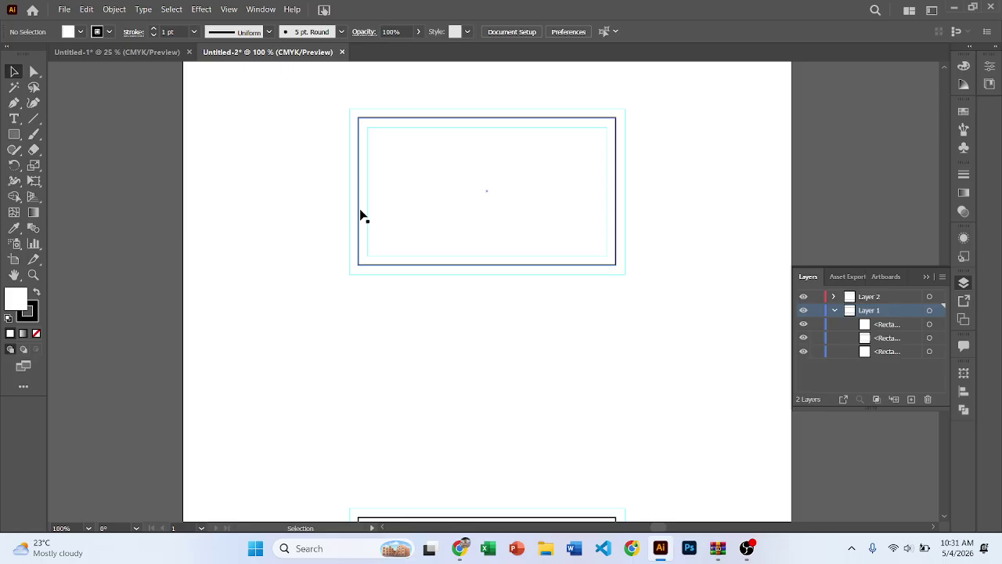
double_click(883, 337)
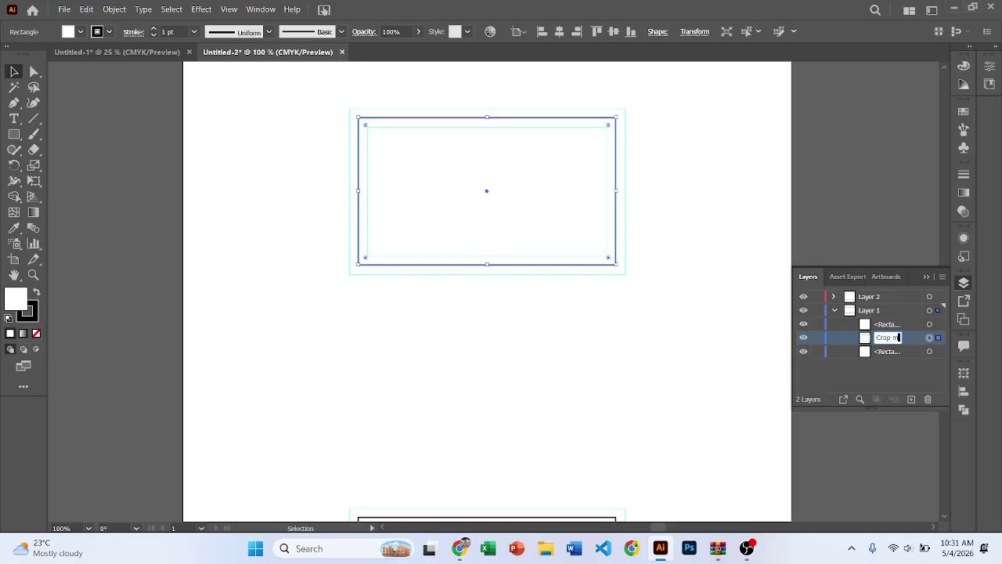
text(Crop mar)
key(Return)
Hide the upper card's crop outline and lock Layer 2, leaving Layer 1 collapsed.
click(561, 414)
click(360, 217)
click(804, 338)
click(816, 297)
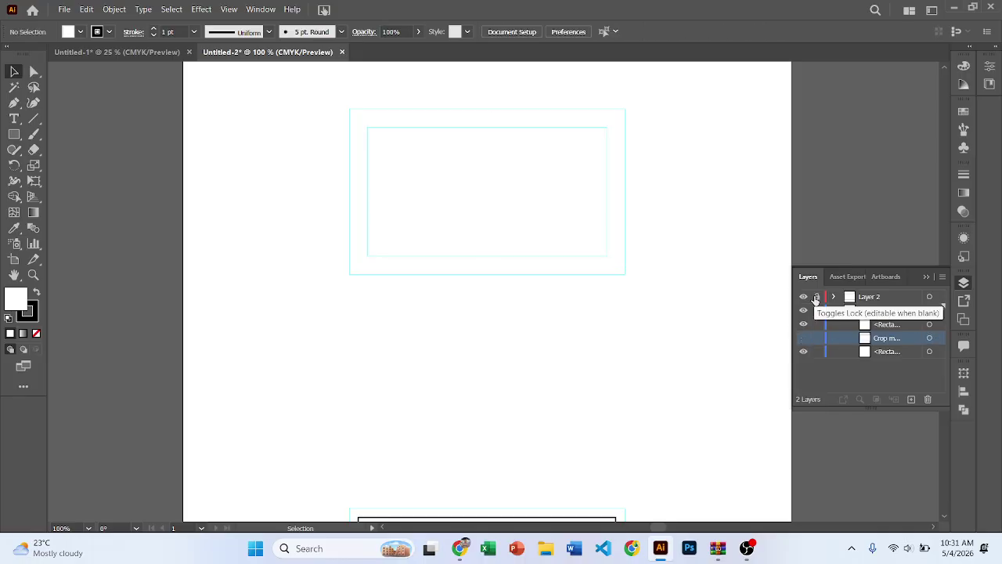
scroll(469, 246, up, 2)
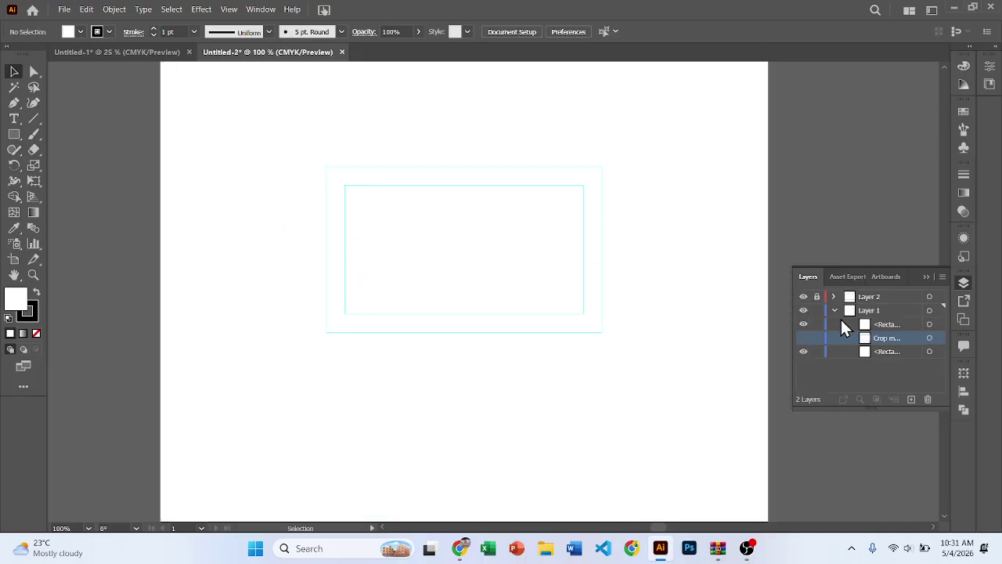
click(834, 311)
Lock the guides and test that the upper card's bleed and safety guides cannot be selected.
scroll(313, 188, up, 1)
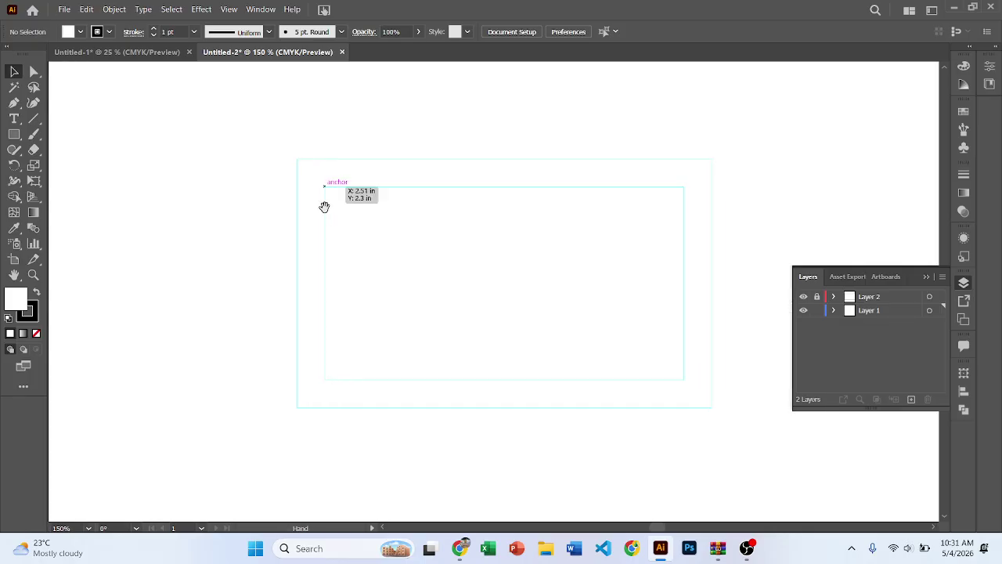
scroll(324, 206, right, 1)
click(541, 377)
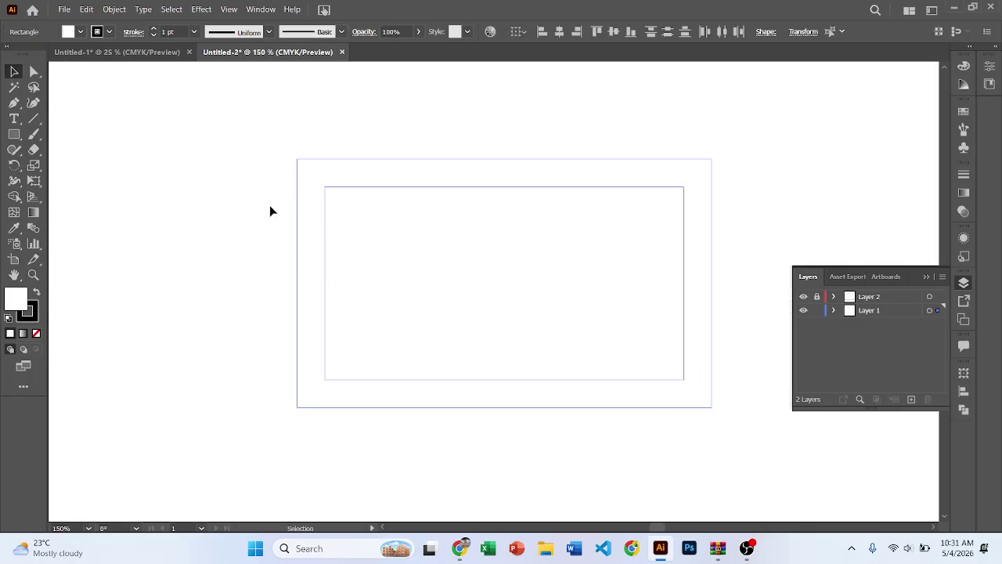
click(320, 217)
key(ctrl+5)
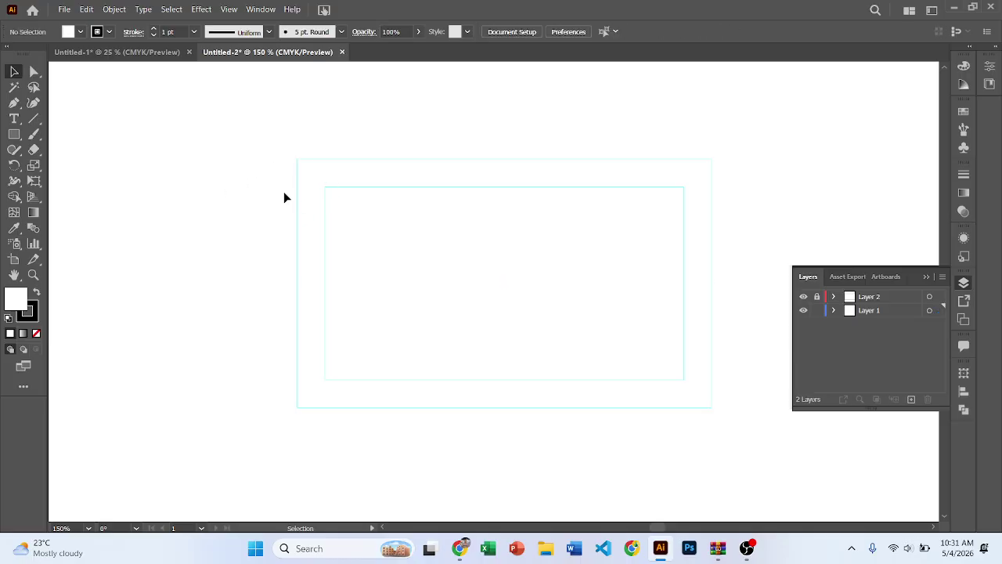
scroll(283, 197, down, 1)
right_click(250, 197)
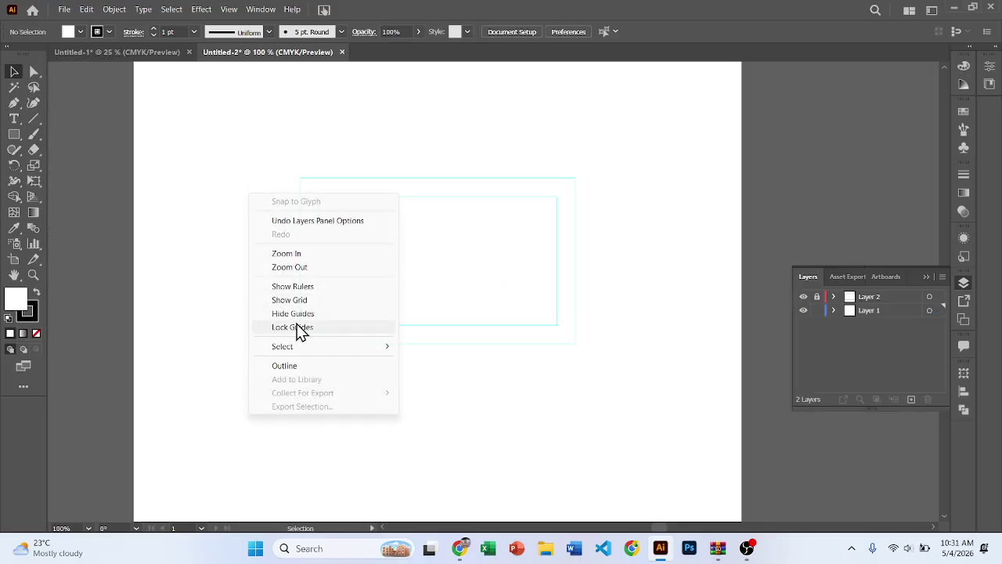
click(297, 326)
drag(265, 164, 559, 381)
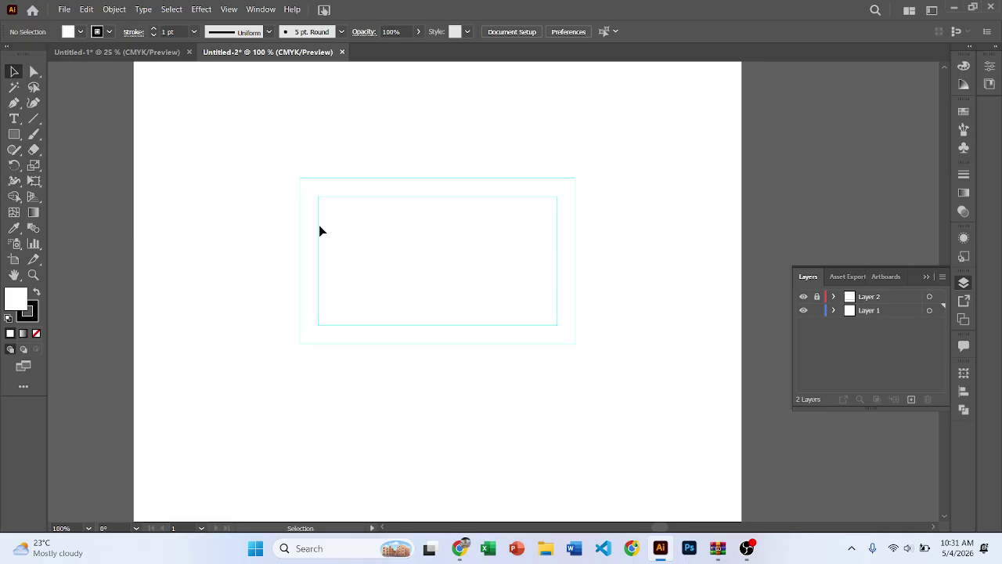
scroll(319, 231, down, 1)
scroll(353, 233, up, 1)
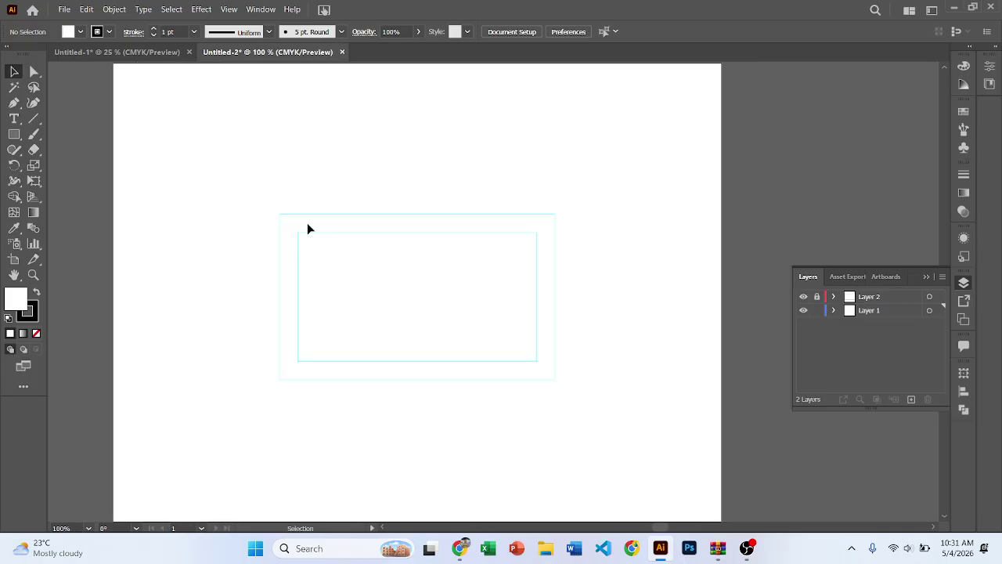
scroll(308, 229, up, 2)
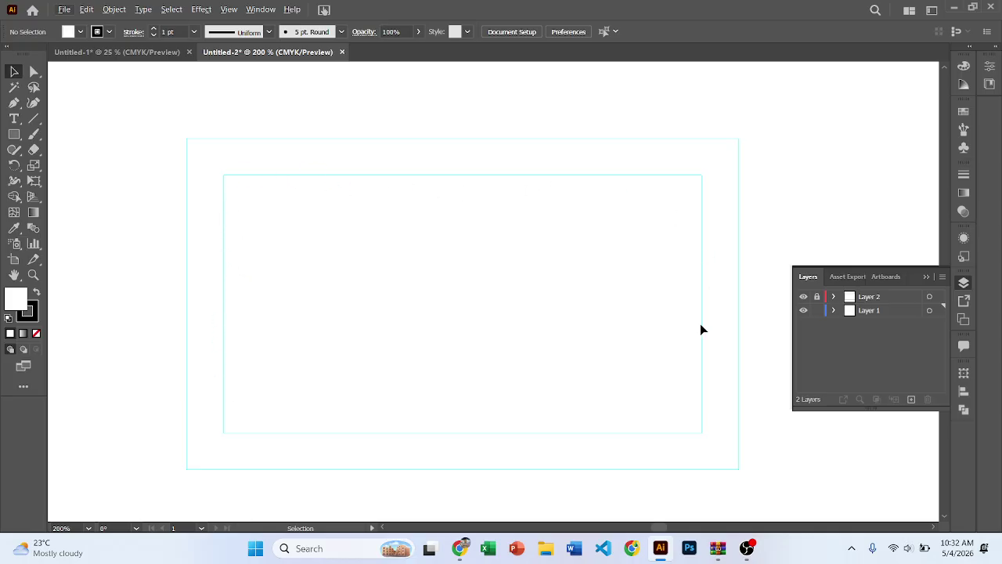
scroll(285, 299, down, 1)
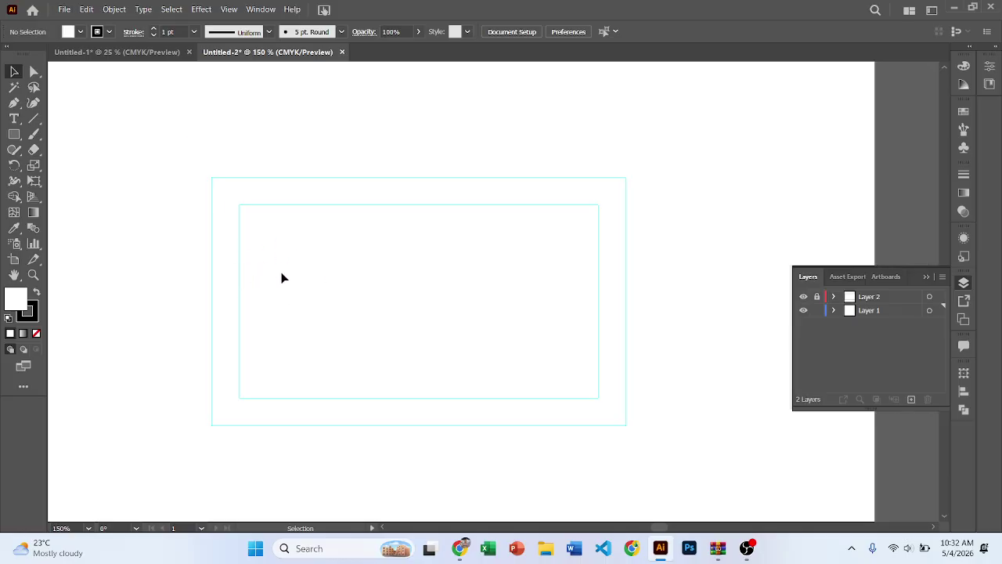
scroll(286, 275, down, 1)
scroll(286, 276, right, 1)
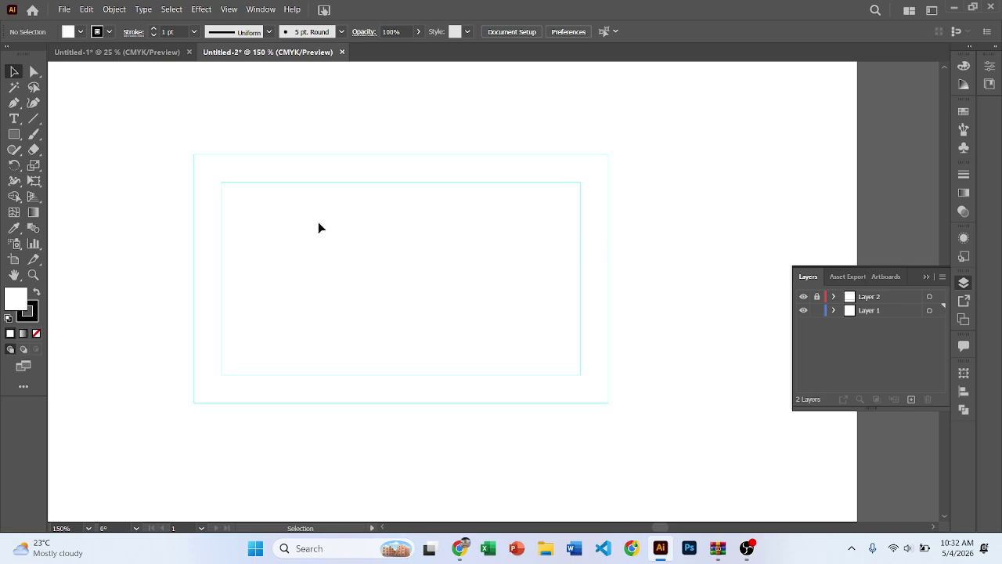
drag(319, 227, 338, 213)
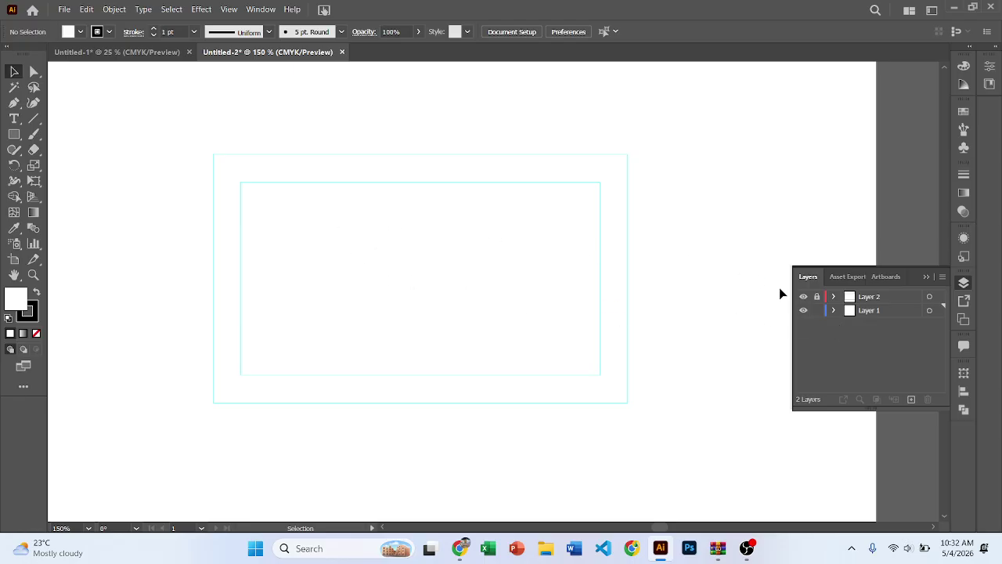
Show the hidden crop outline in Layer 1 again and convert it into a guide.
click(833, 296)
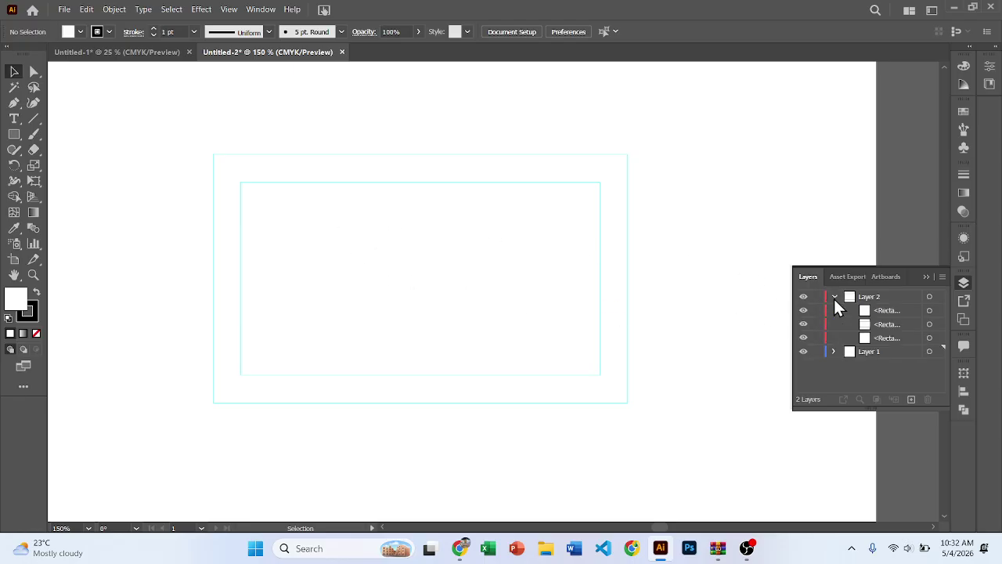
click(831, 299)
click(833, 311)
click(803, 338)
right_click(576, 171)
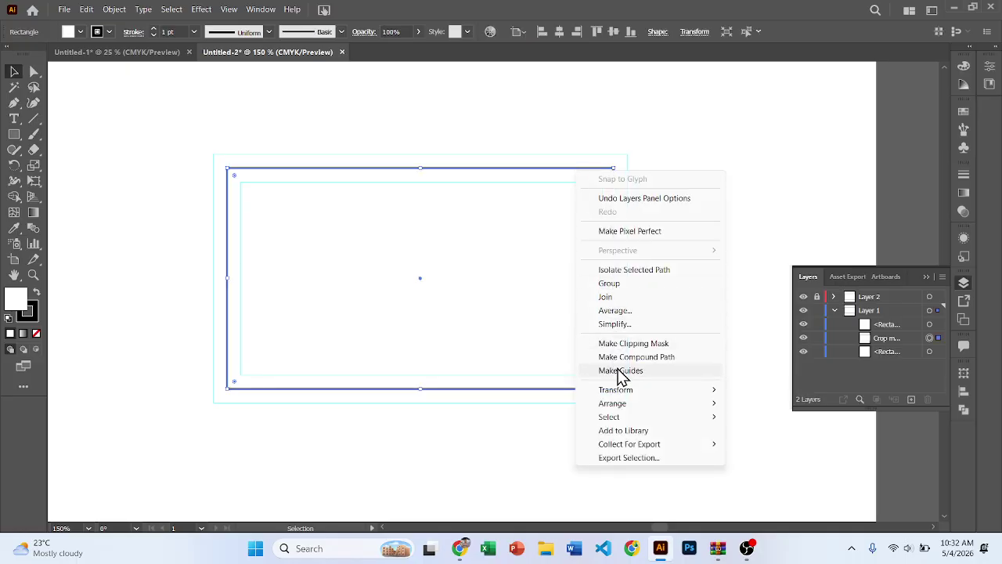
click(620, 371)
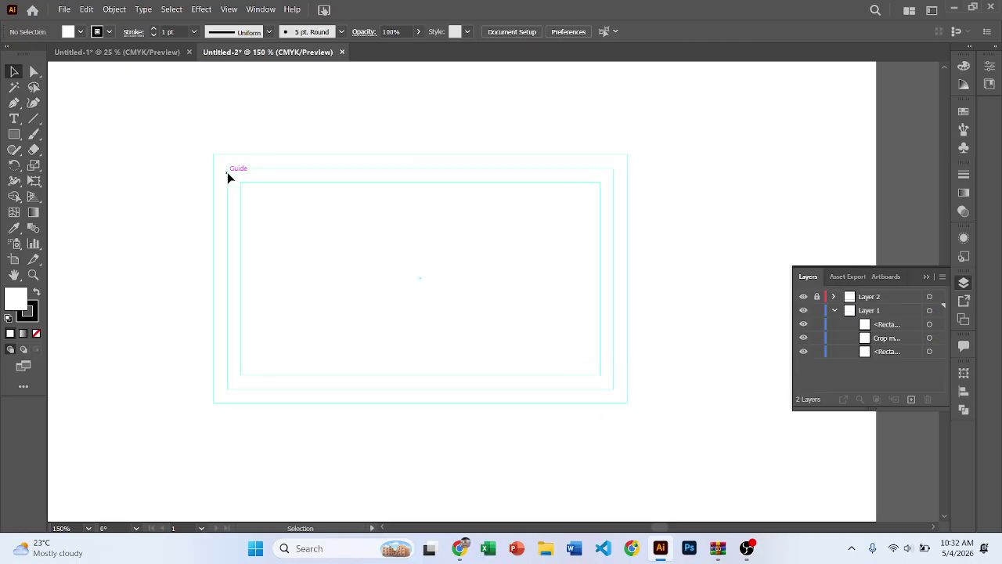
Examine the spacing between the upper card's bleed, crop and safety guides up close.
scroll(227, 173, up, 2)
scroll(227, 173, down, 2)
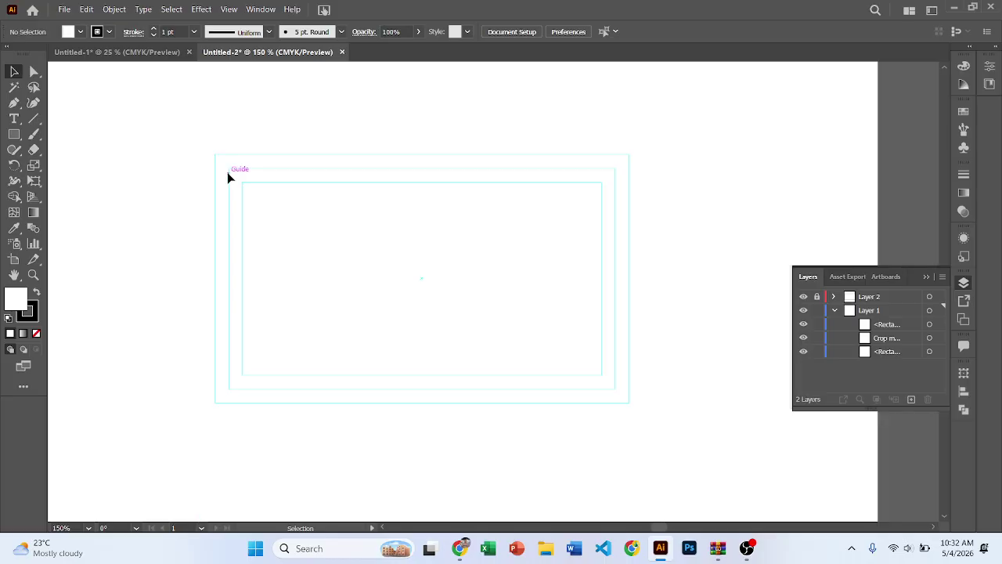
scroll(227, 172, up, 2)
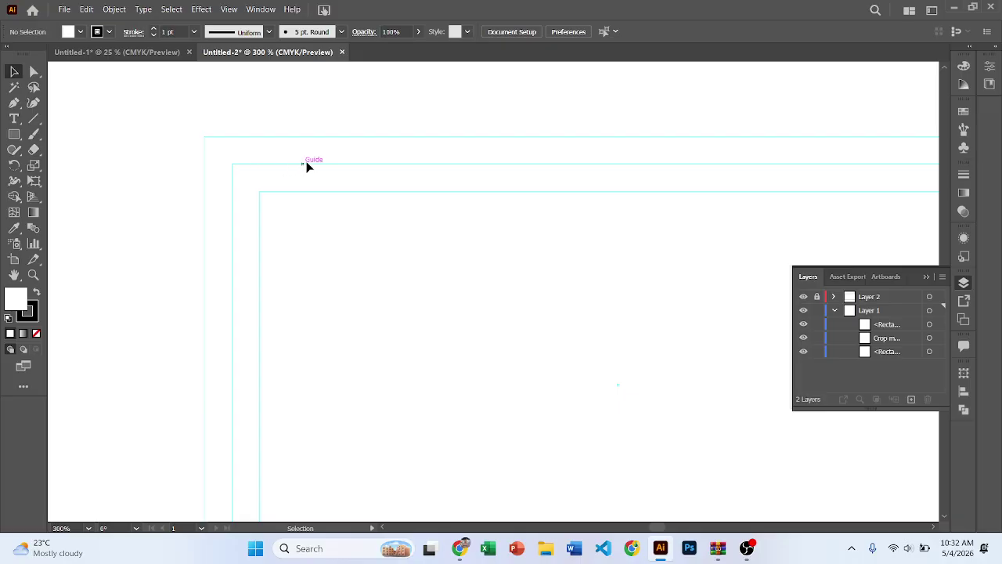
scroll(251, 165, up, 2)
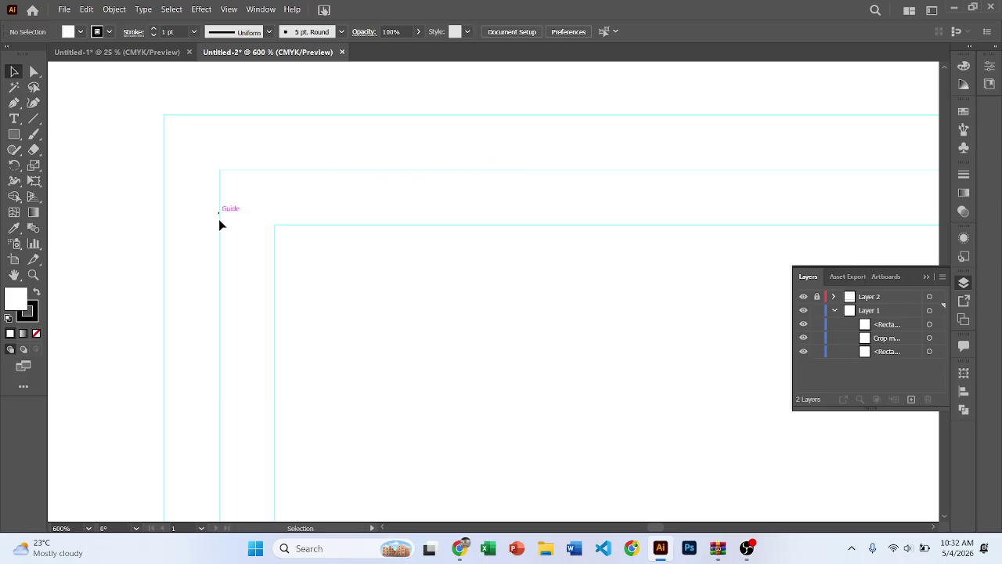
scroll(214, 208, down, 2)
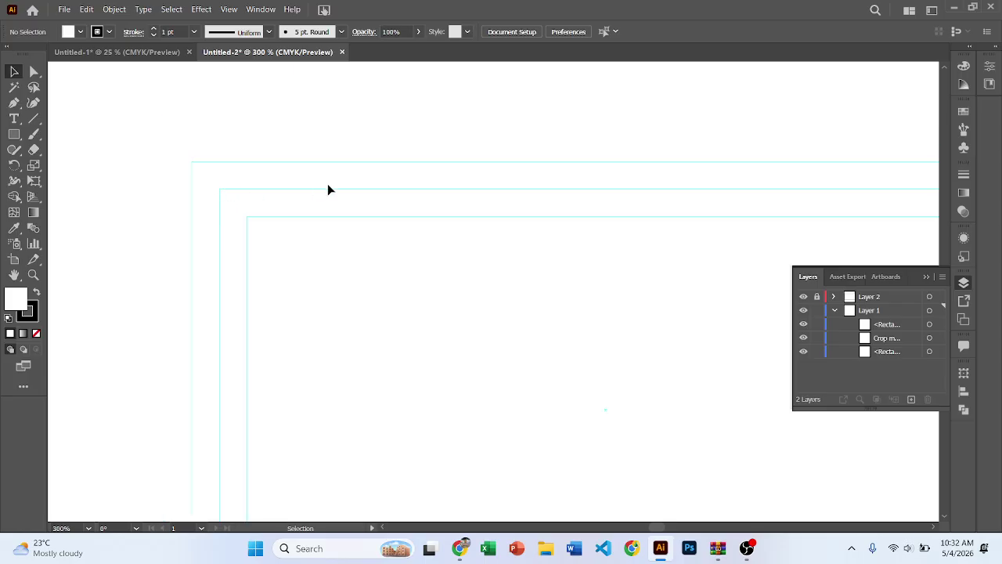
scroll(419, 215, down, 2)
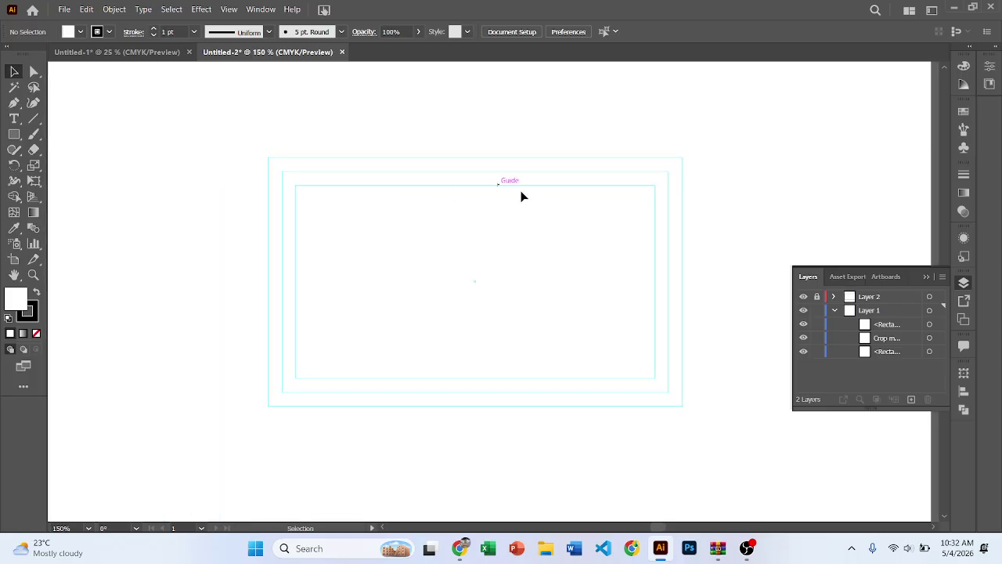
scroll(287, 183, up, 1)
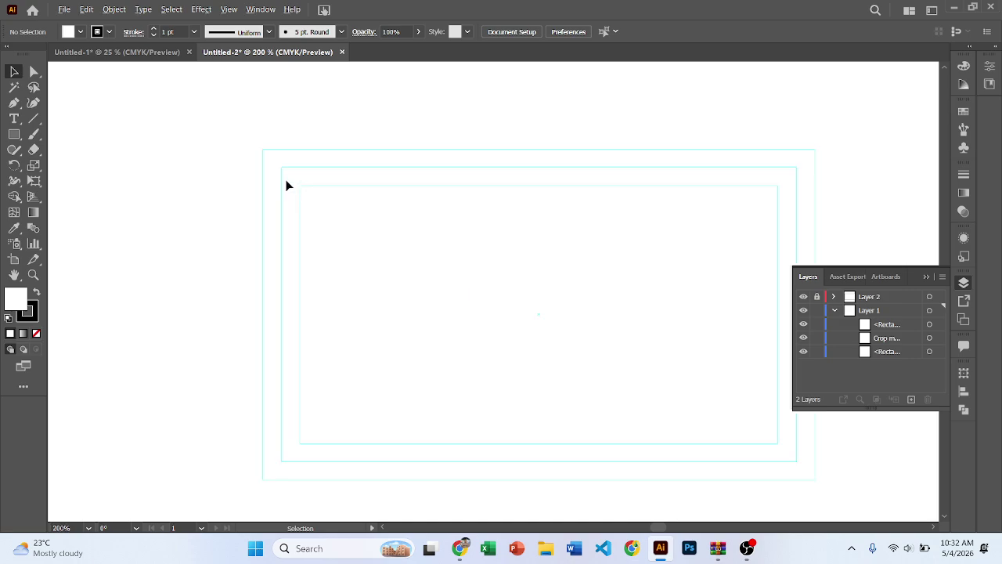
Unlock the guides and release the upper card's crop guide back into an ordinary outlined rectangle.
right_click(239, 173)
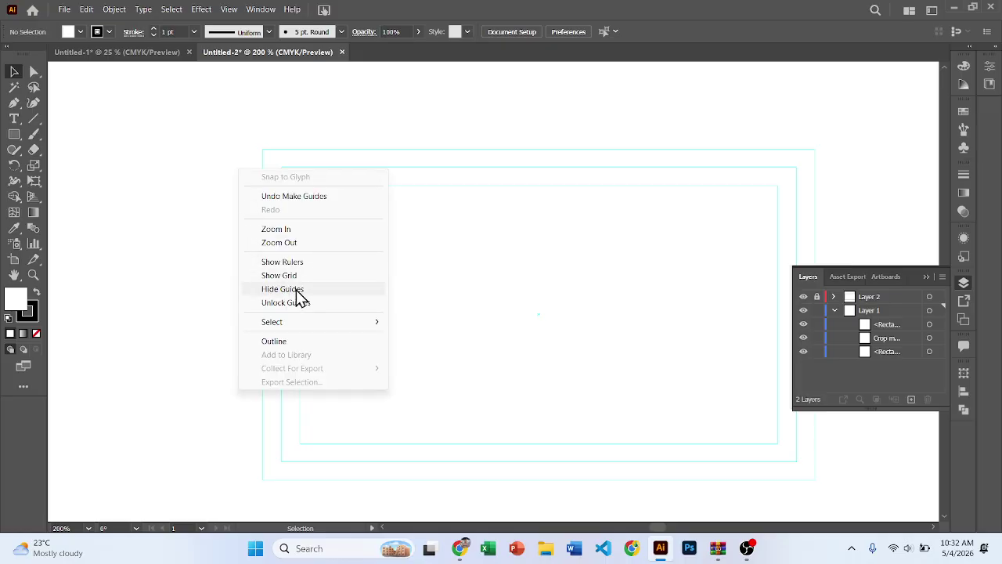
click(289, 306)
click(282, 211)
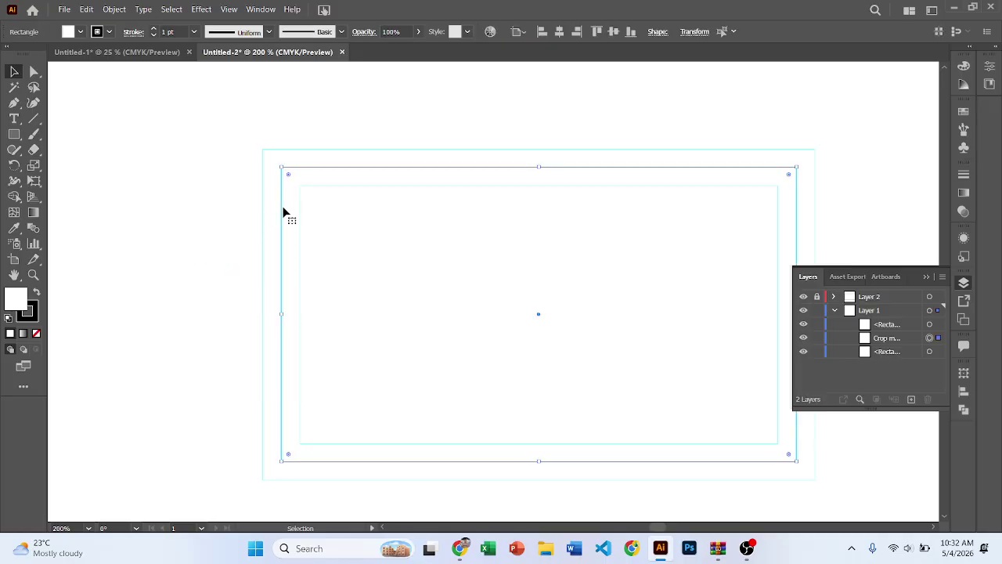
right_click(283, 212)
click(323, 338)
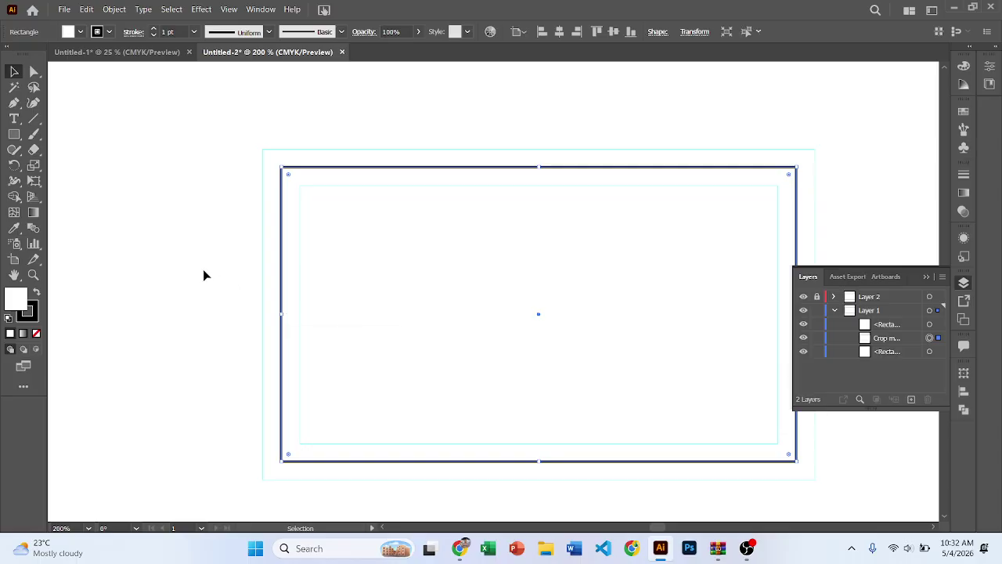
click(204, 275)
Convert the upper card's crop rectangle into a guide again and lock all guides.
click(283, 221)
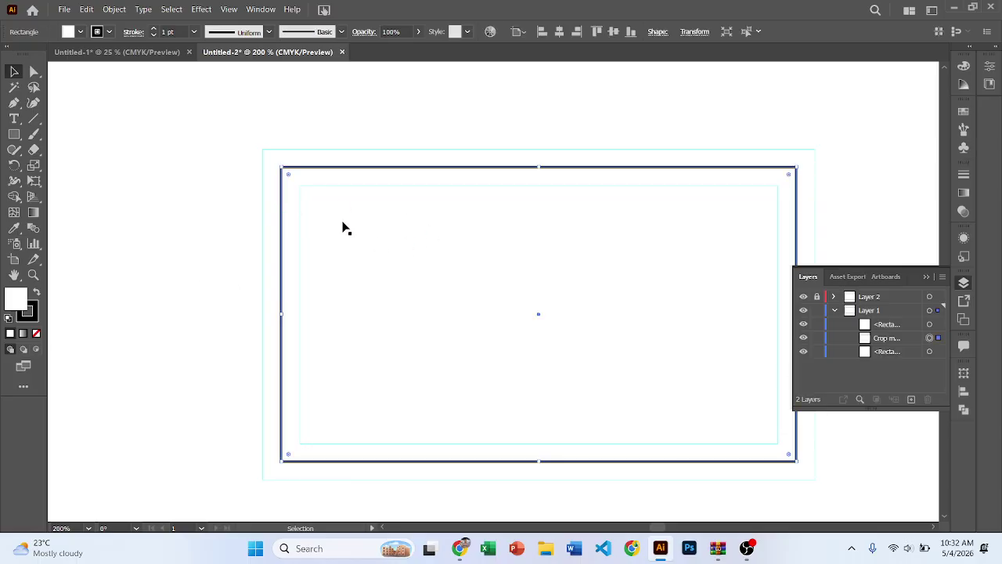
right_click(283, 211)
click(340, 408)
right_click(210, 196)
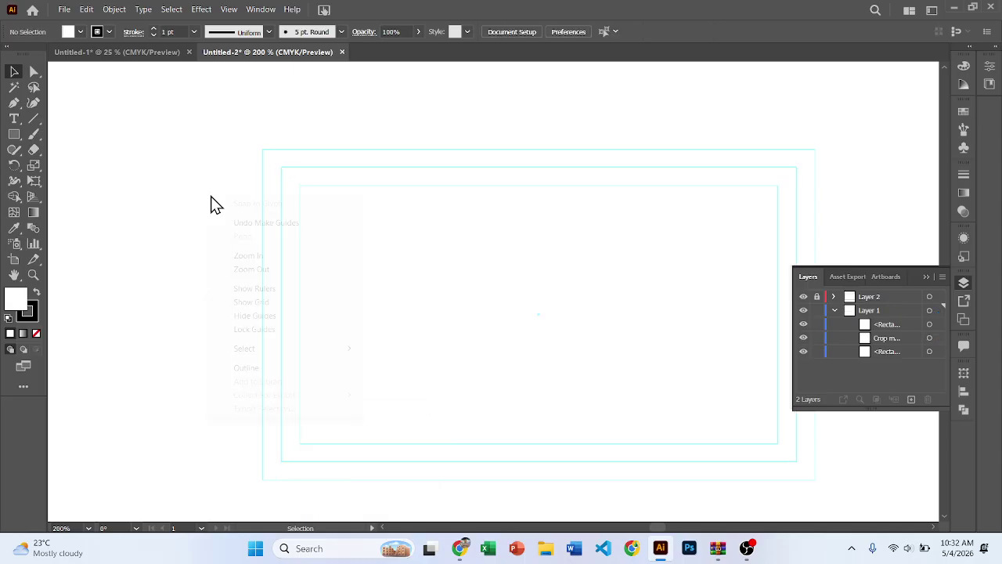
click(253, 330)
scroll(231, 261, down, 3)
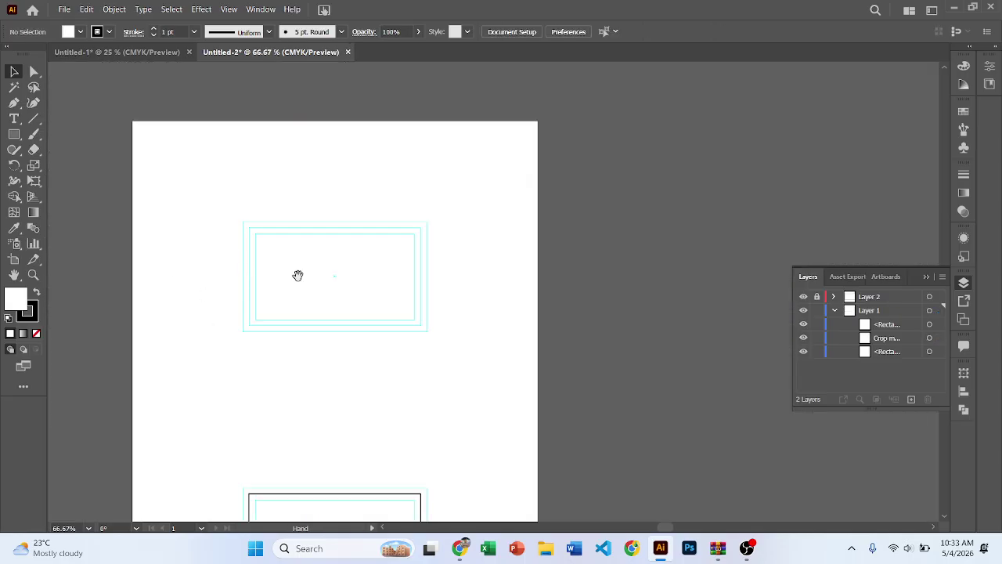
scroll(412, 217, up, 4)
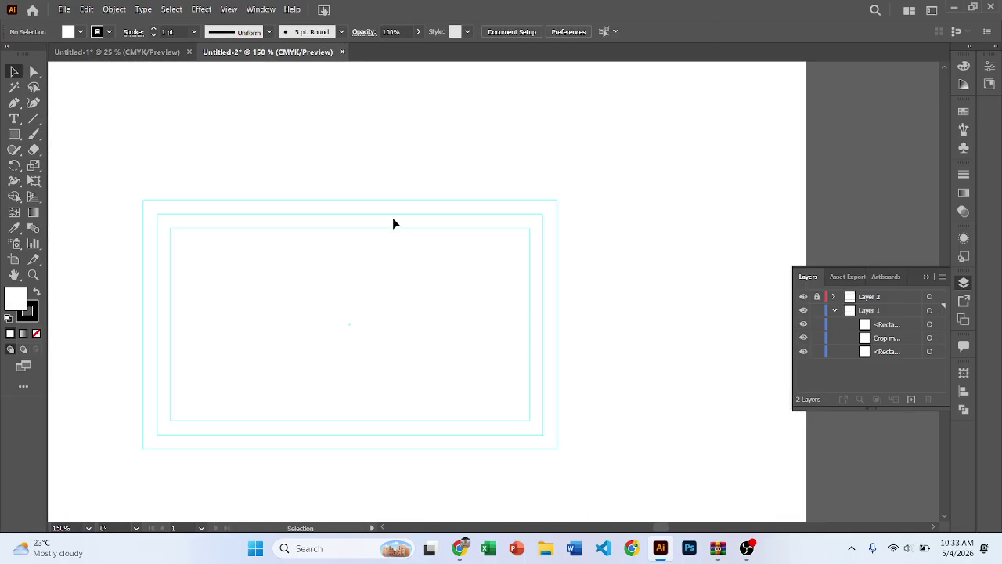
scroll(392, 217, left, 2)
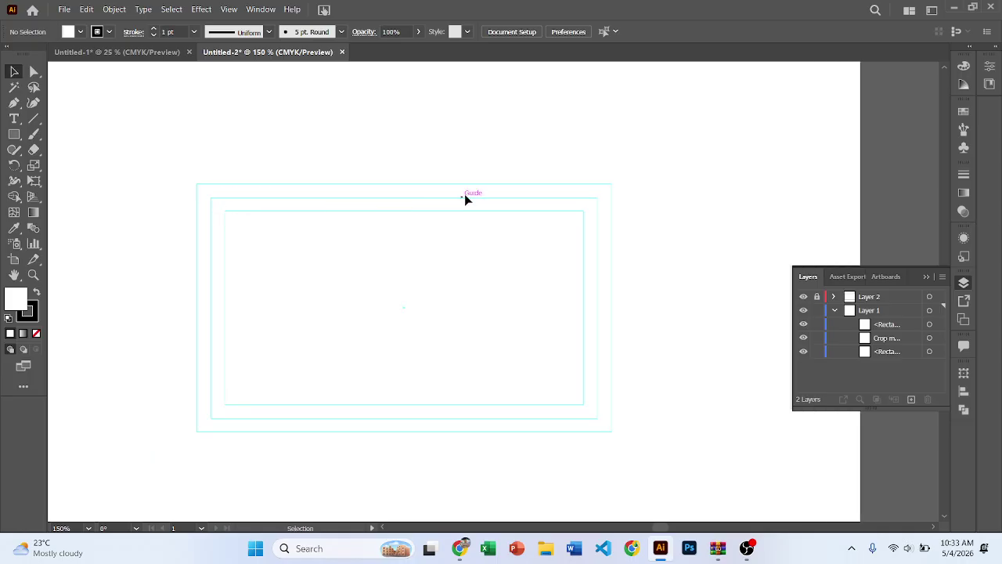
scroll(391, 249, down, 2)
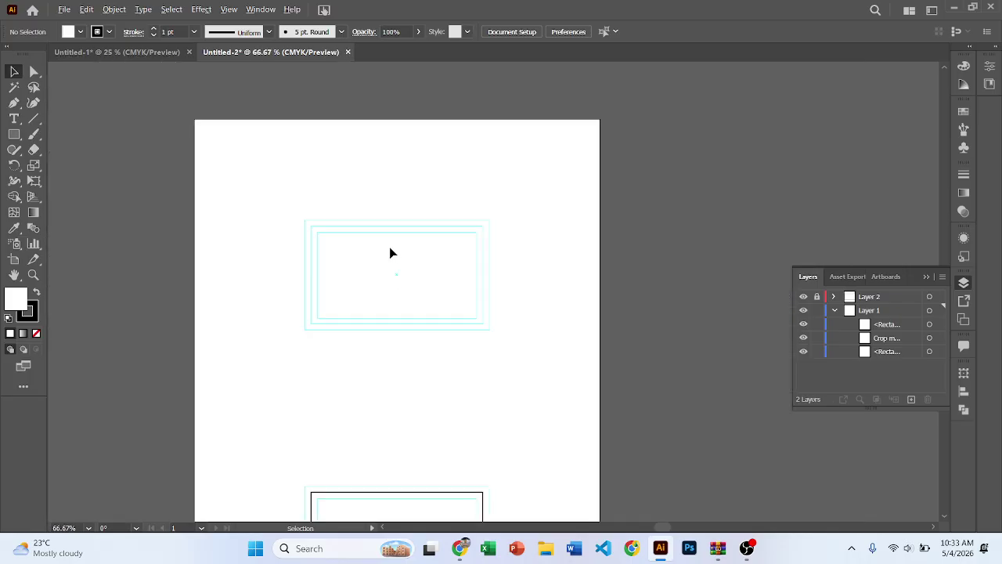
scroll(416, 257, down, 1)
scroll(431, 251, up, 3)
key(alt+Tab)
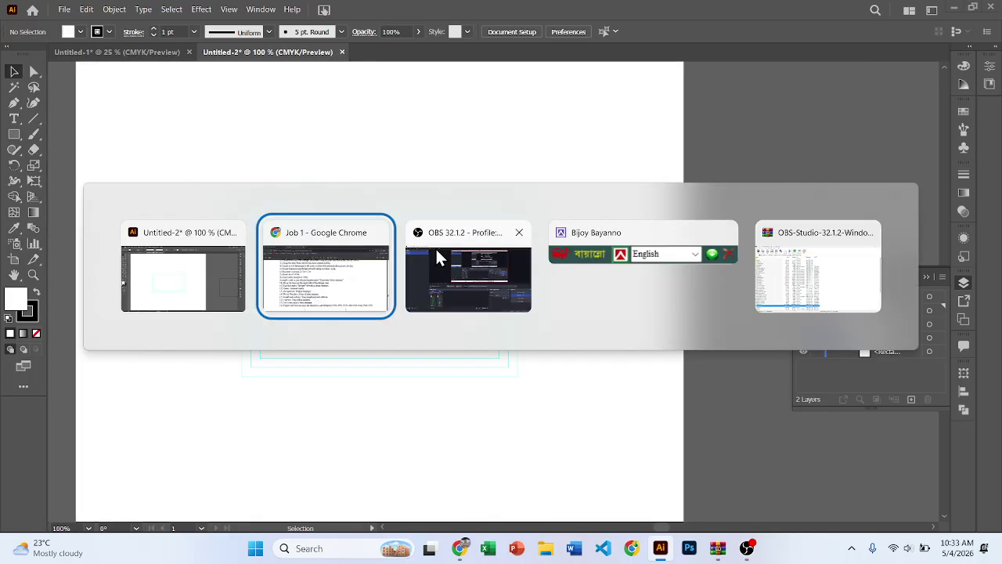
click(205, 255)
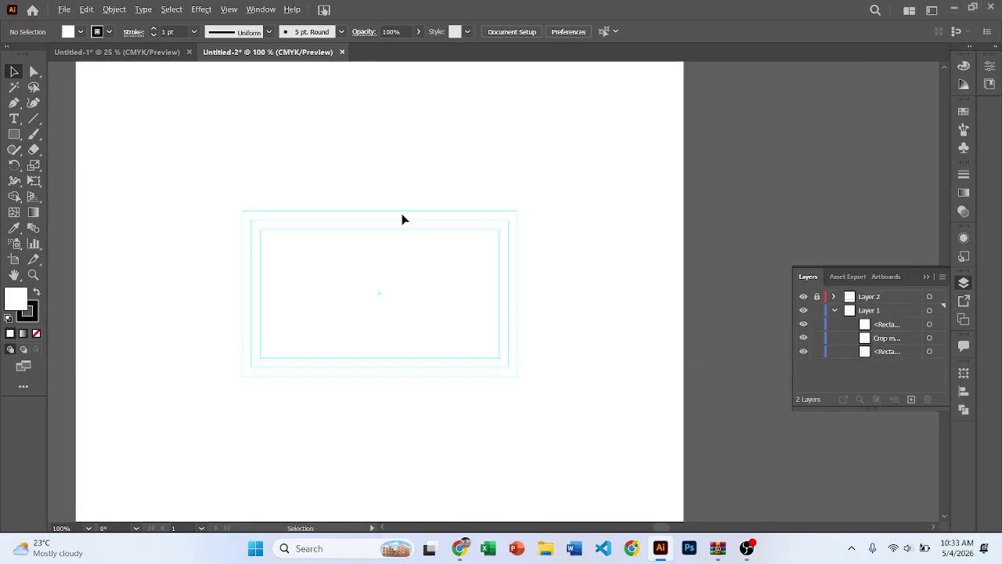
Switch to the PDF brief in Chrome and look up the "Corporate Color Scheme" requirement and its colour codes.
key(alt+Tab)
scroll(442, 251, down, 1)
ctrl+scroll(443, 251, down, 5)
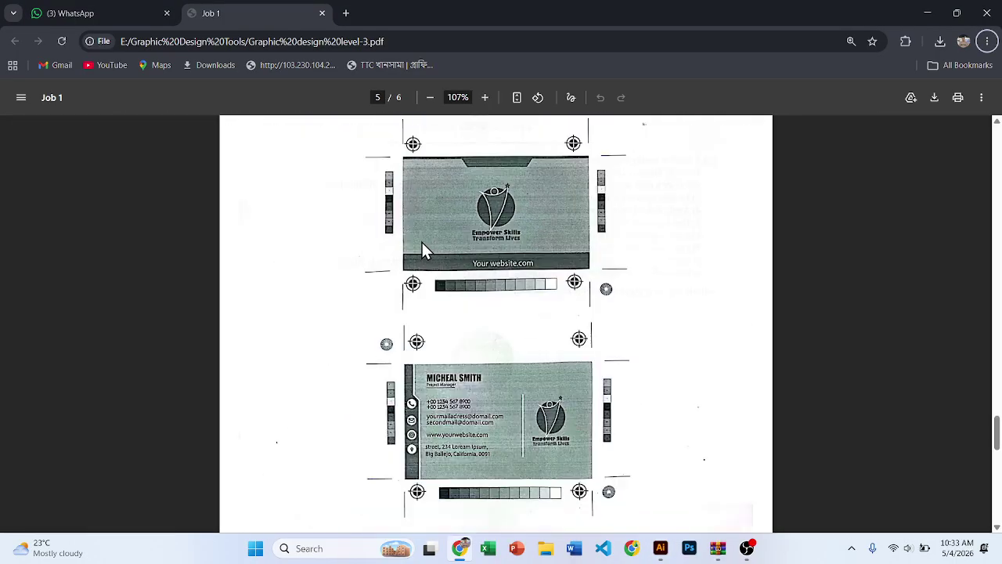
scroll(407, 259, up, 5)
ctrl+scroll(475, 393, up, 3)
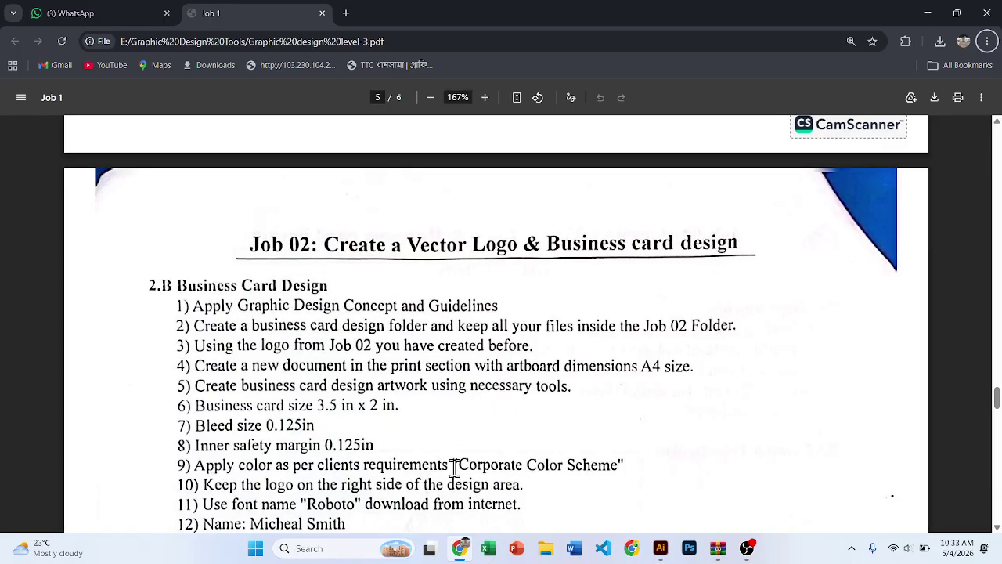
drag(458, 464, 618, 461)
click(535, 419)
ctrl+scroll(456, 315, down, 3)
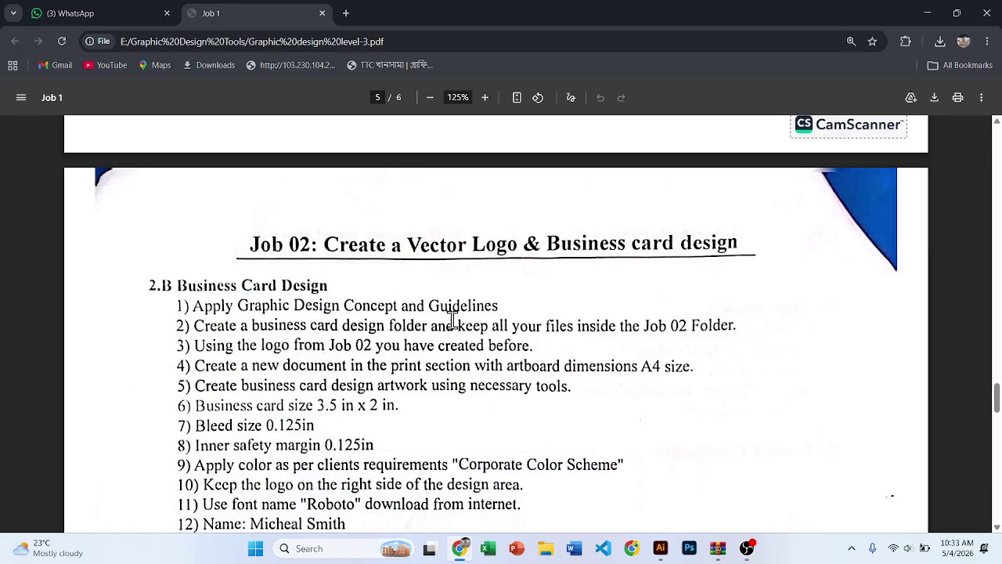
scroll(436, 269, up, 5)
scroll(436, 268, up, 3)
ctrl+scroll(425, 380, up, 4)
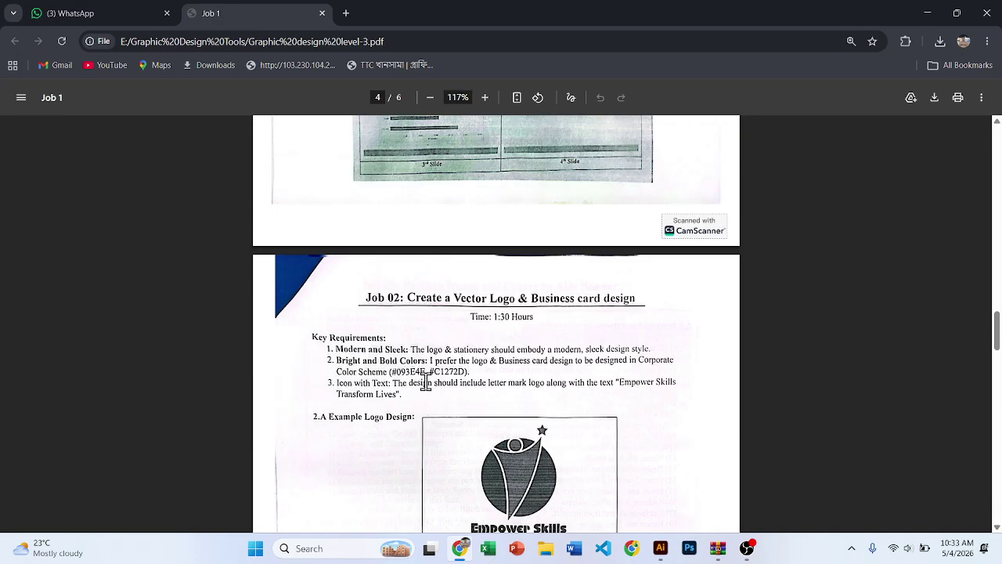
Switch to Illustrator and copy the dark teal and red colour squares from the logo document to the card artboard's top-left corner.
key(alt+Tab)
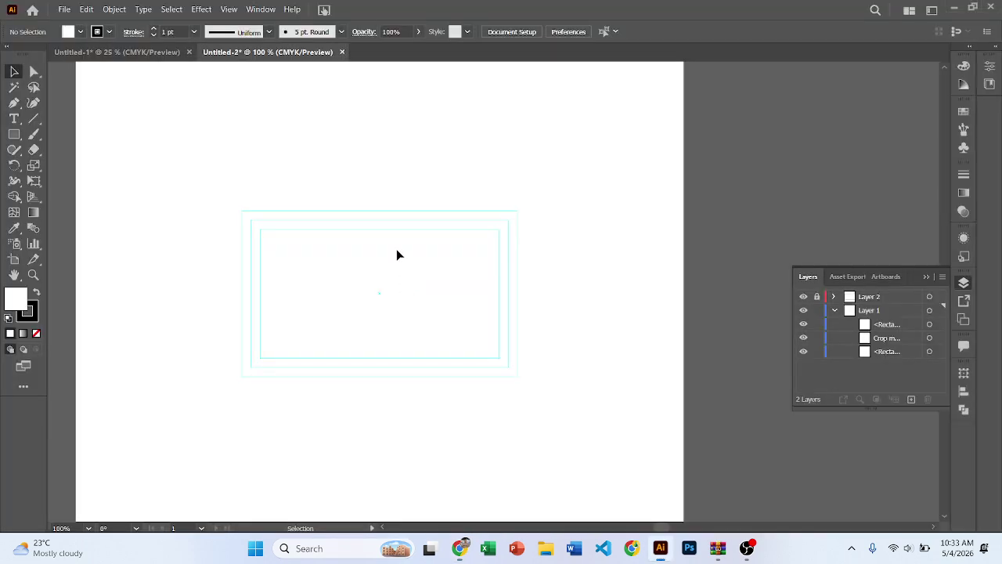
click(172, 57)
alt+scroll(383, 200, up, 1)
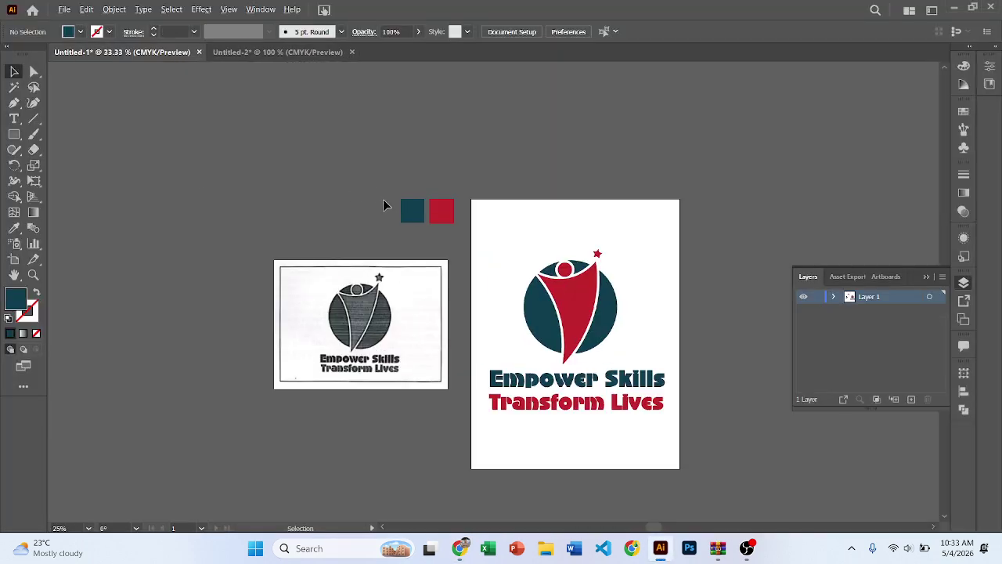
click(447, 216)
click(259, 57)
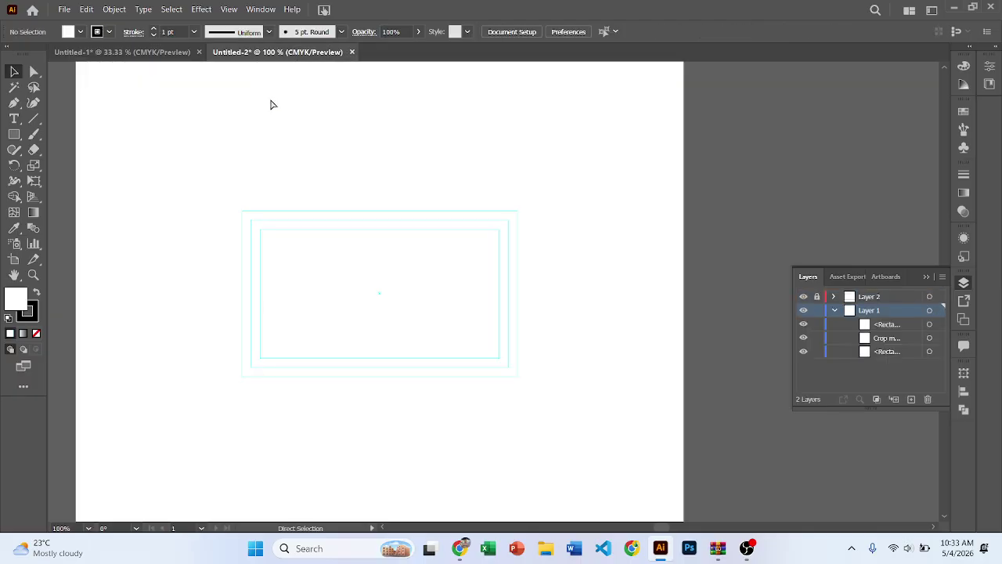
key(ctrl+v)
alt+scroll(368, 235, down, 2)
drag(429, 265, 282, 192)
click(345, 194)
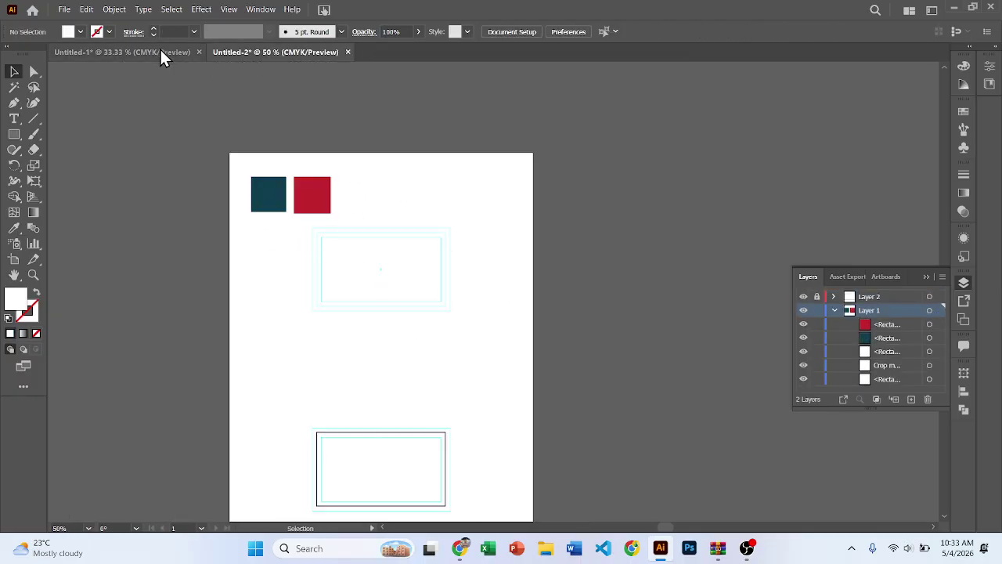
Switch to the PDF brief in Chrome and read the business card requirements for logo placement, font, contact details, icons and export formats.
key(alt+Tab)
scroll(419, 305, down, 1)
scroll(419, 302, down, 15)
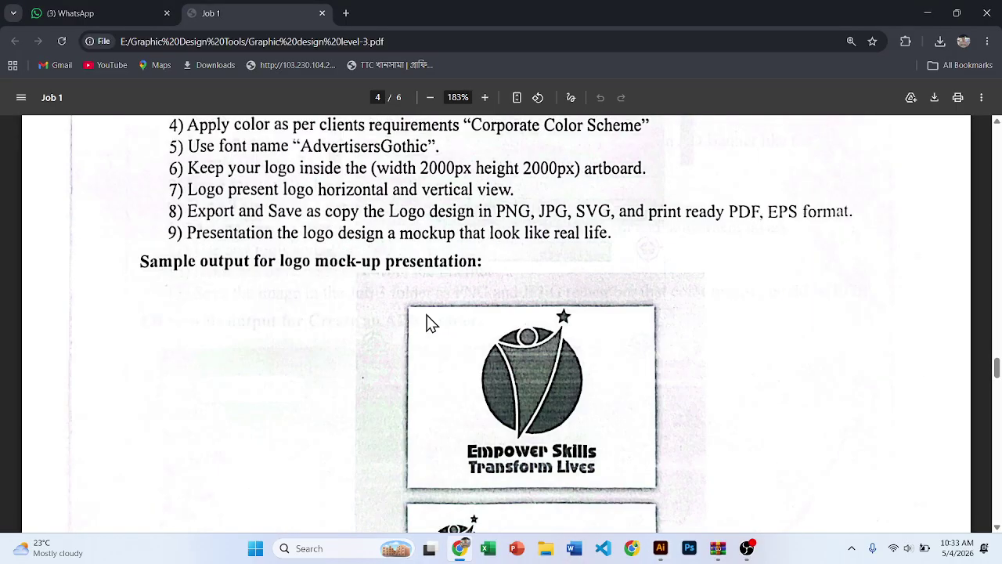
scroll(407, 337, down, 3)
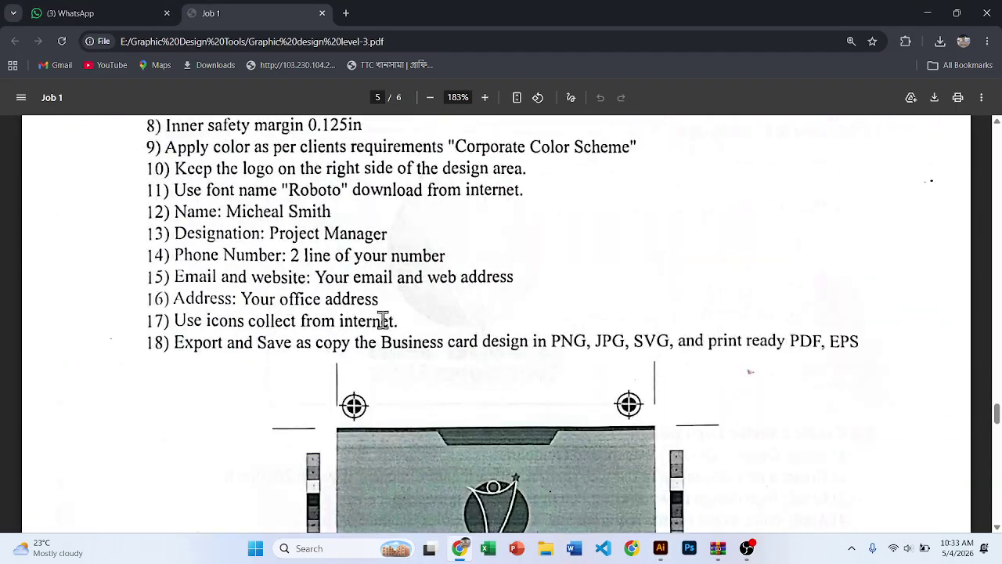
drag(288, 191, 332, 190)
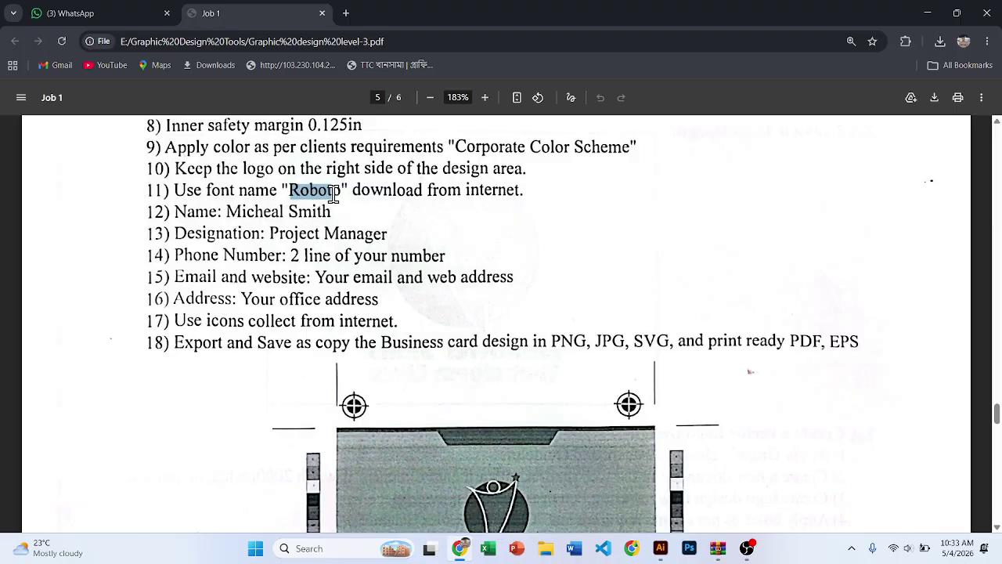
click(250, 172)
drag(185, 167, 519, 167)
click(515, 171)
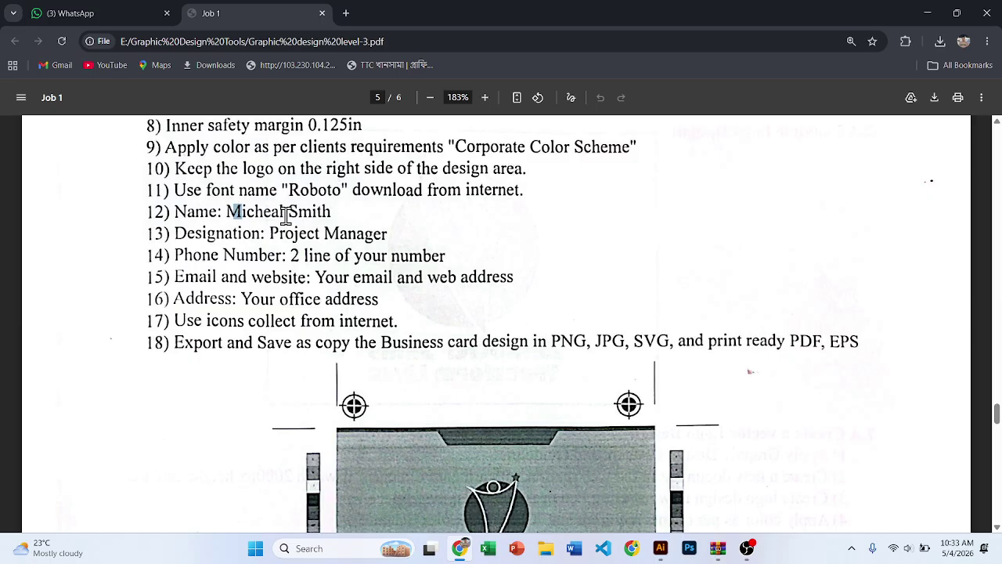
drag(229, 212, 435, 256)
click(354, 258)
drag(317, 257, 429, 257)
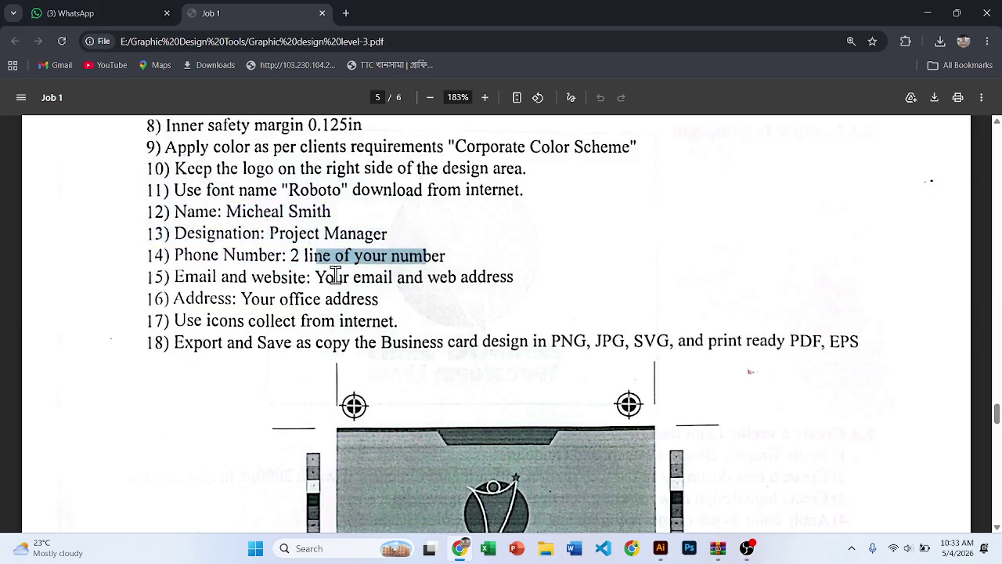
drag(360, 278, 526, 279)
drag(306, 301, 398, 322)
drag(351, 343, 621, 340)
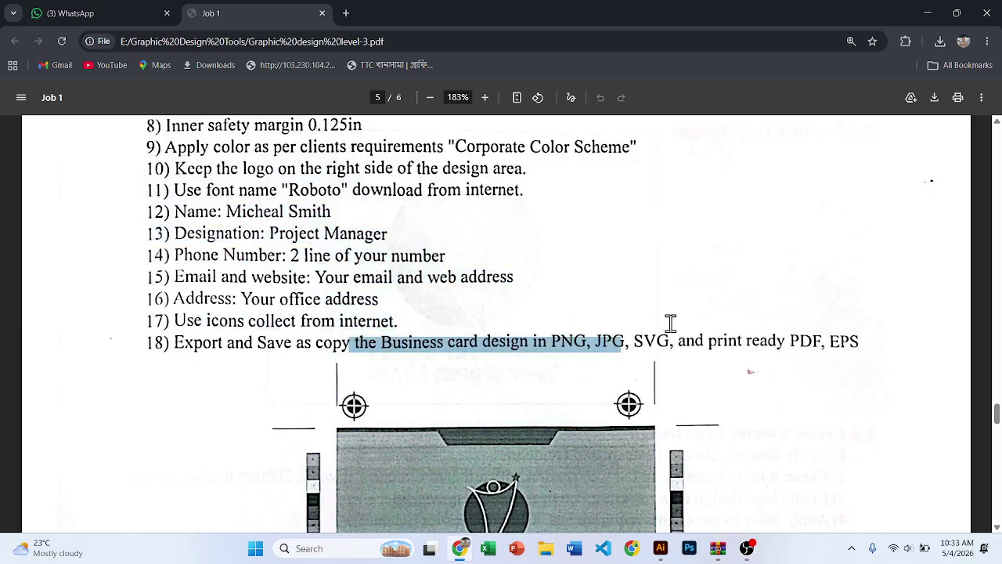
click(528, 287)
Capture a screenshot of the front and back business card samples below the requirements list in the PDF brief.
ctrl+scroll(510, 281, down, 5)
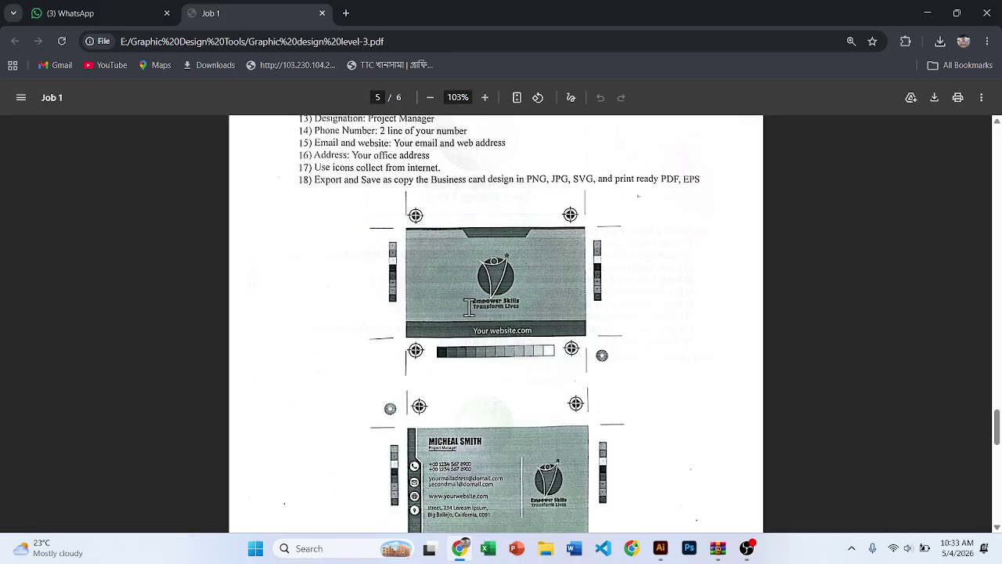
scroll(472, 312, down, 3)
scroll(474, 307, up, 3)
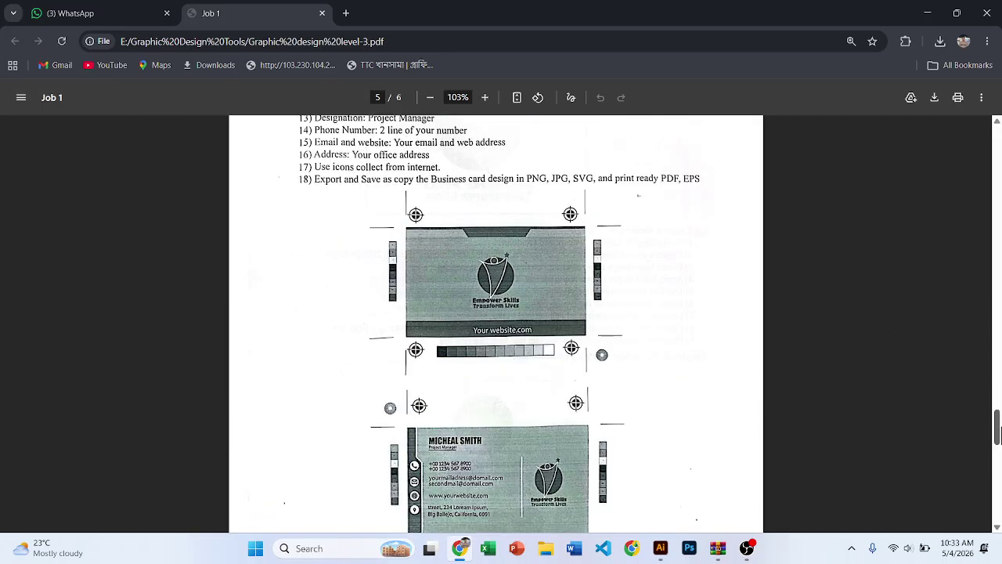
drag(998, 423, 999, 426)
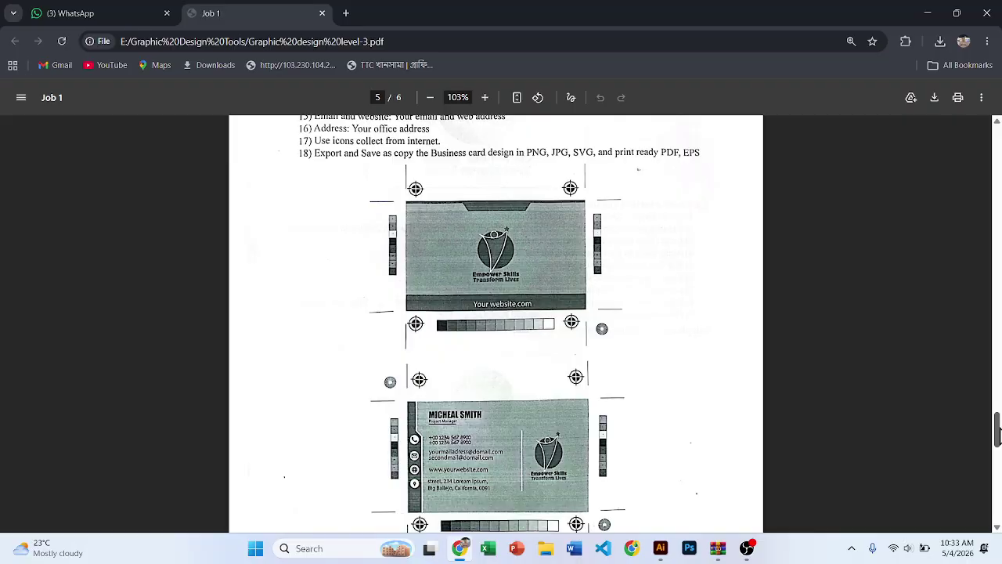
key(super+shift+s)
mouse_move(355, 160)
mouse_down()
mouse_move(614, 457)
mouse_move(666, 540)
mouse_up()
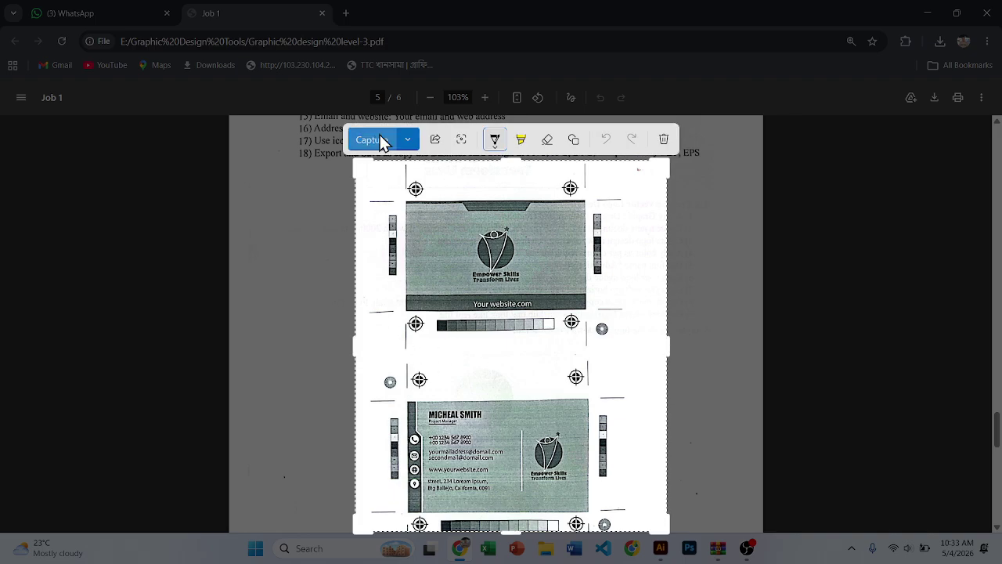
click(382, 141)
Switch to Illustrator, paste the captured card samples and place the image beside the artboard's left edge.
key(alt+Tab)
key(ctrl+v)
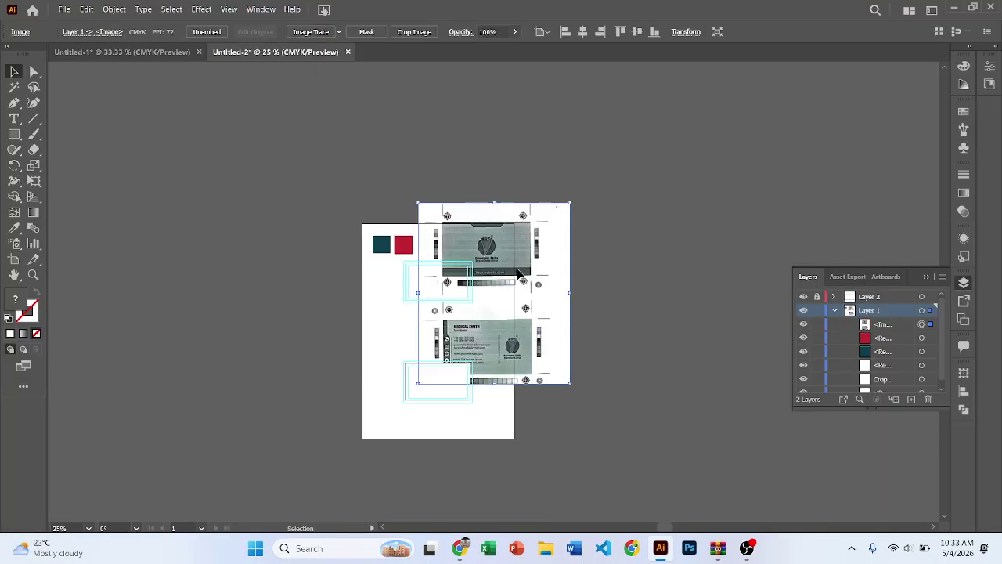
drag(518, 273, 263, 259)
click(382, 318)
Examine the front card sample's layout, including its top tab, centred logo and website band.
scroll(295, 278, up, 2)
scroll(217, 212, up, 2)
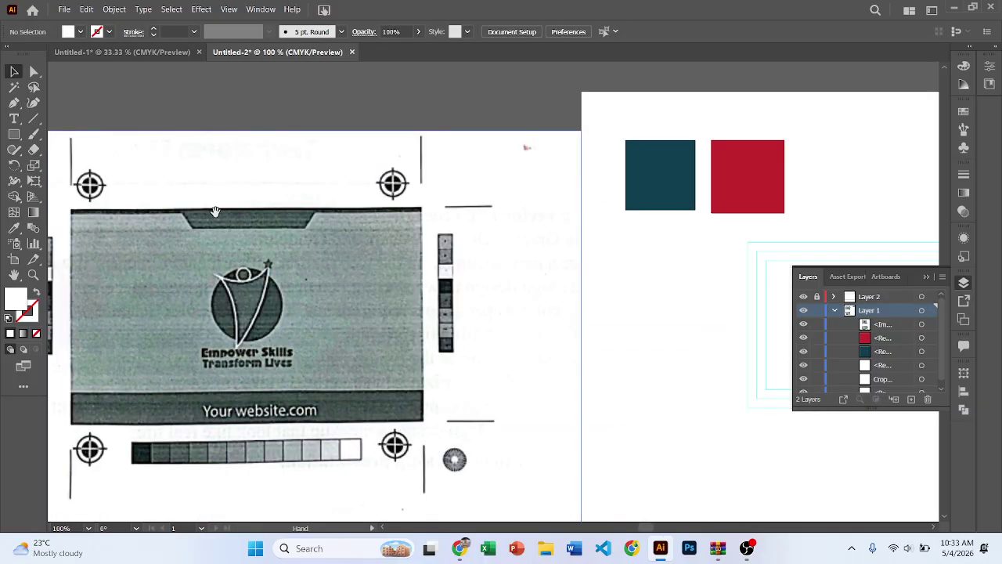
drag(216, 212, 327, 204)
scroll(243, 194, up, 1)
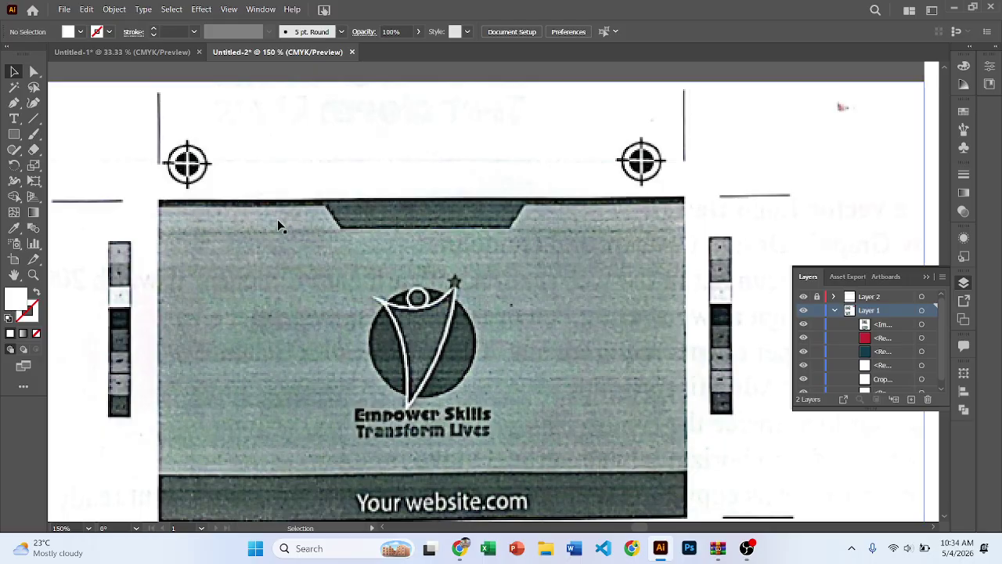
scroll(277, 221, down, 3)
scroll(301, 222, up, 2)
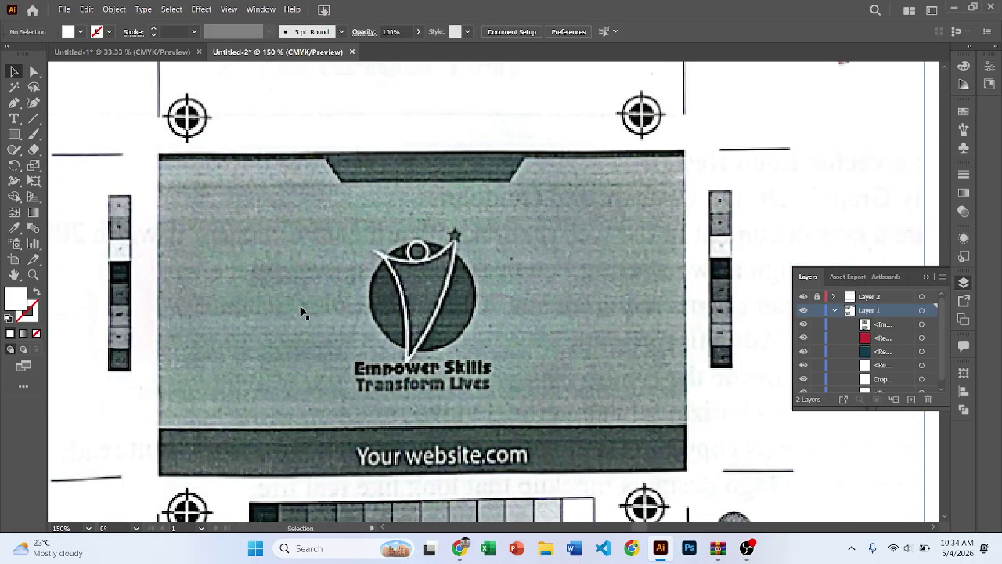
scroll(336, 270, right, 1)
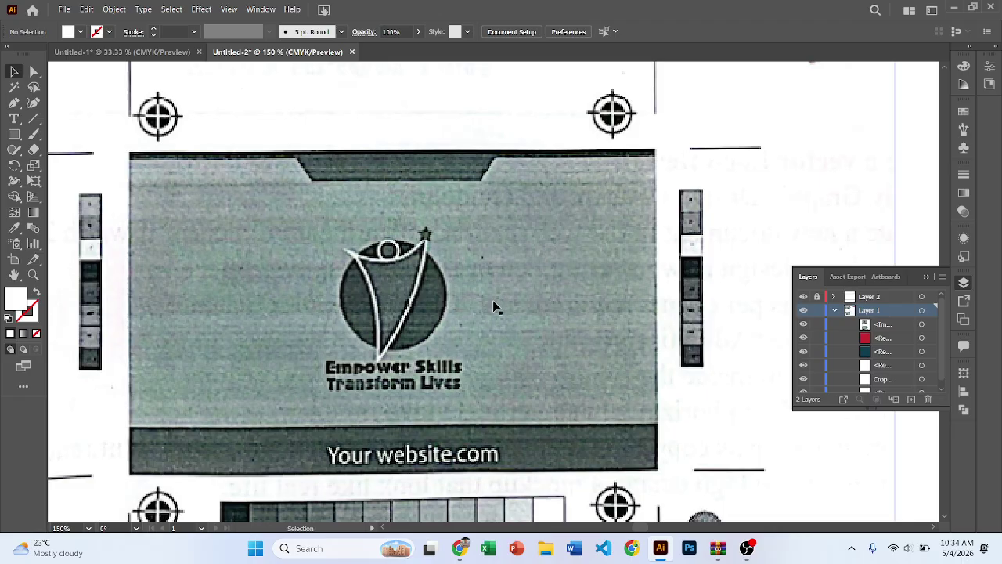
scroll(374, 307, down, 3)
drag(485, 331, 333, 266)
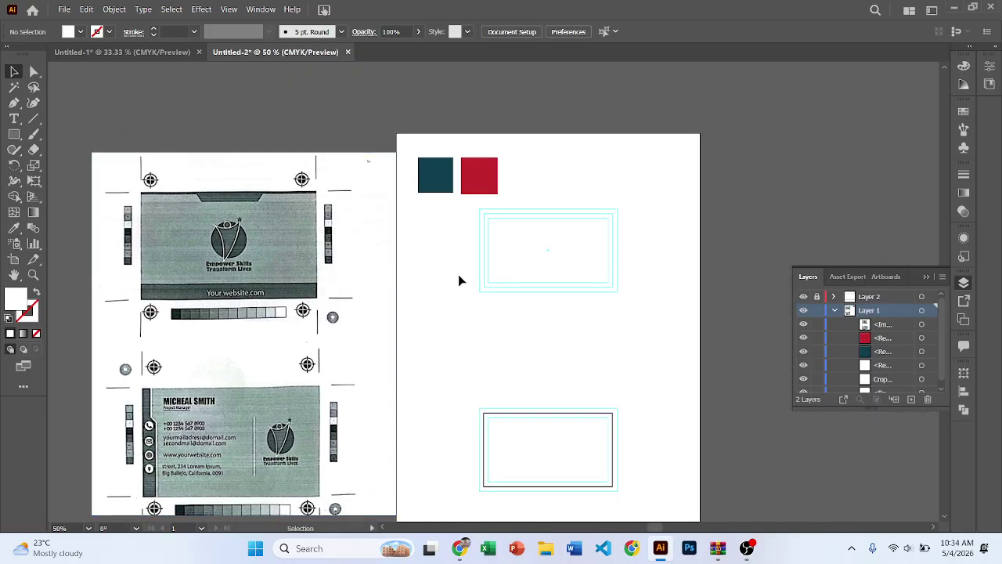
Draw a rectangle covering the upper card out to its outermost bleed guide.
scroll(496, 237, up, 1)
scroll(495, 242, up, 1)
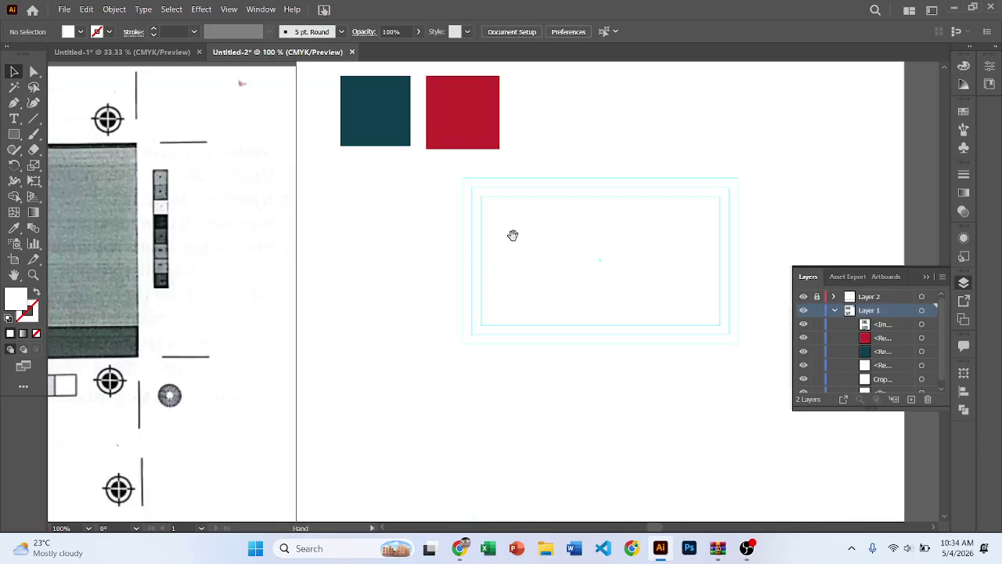
click(14, 137)
scroll(394, 201, up, 2)
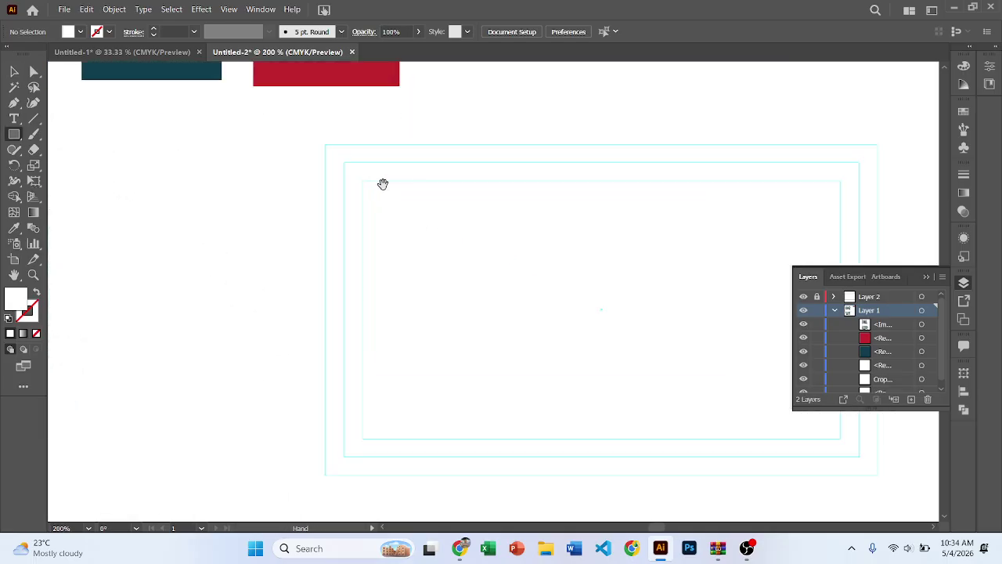
drag(248, 143, 801, 470)
scroll(611, 391, down, 2)
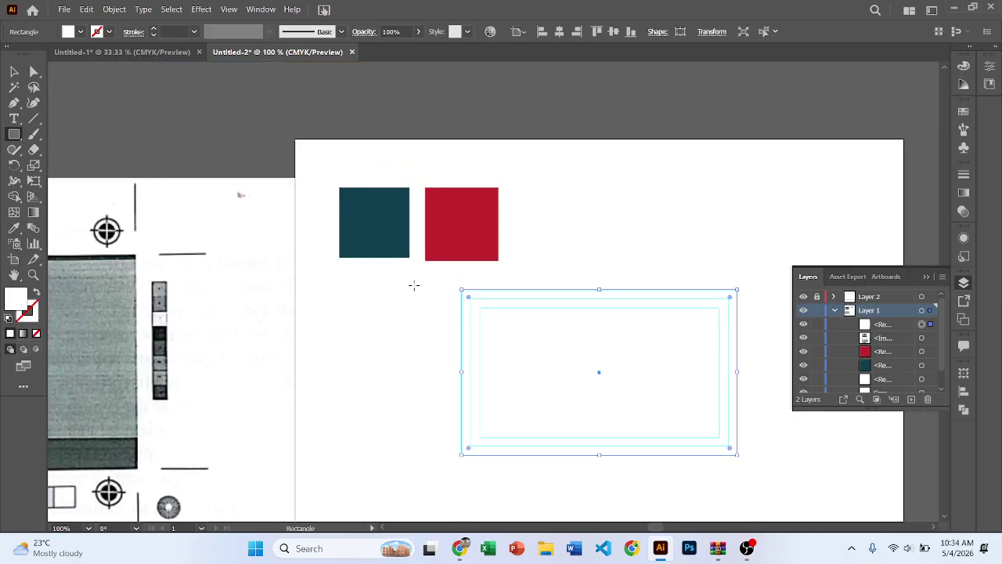
Fill the upper card's background rectangle with the dark teal sampled from the colour square.
key(i)
click(357, 213)
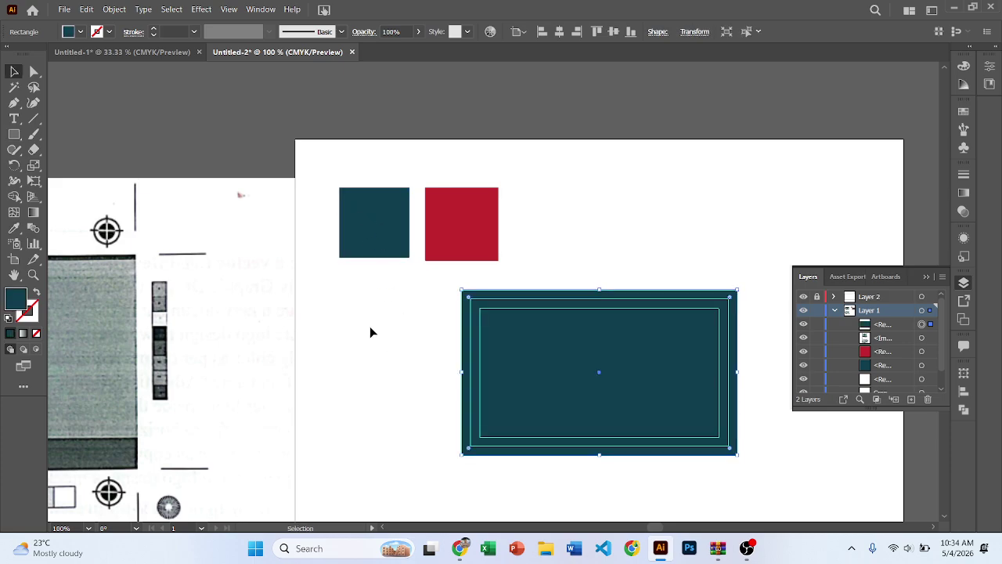
key(v)
click(447, 325)
scroll(385, 292, down, 1)
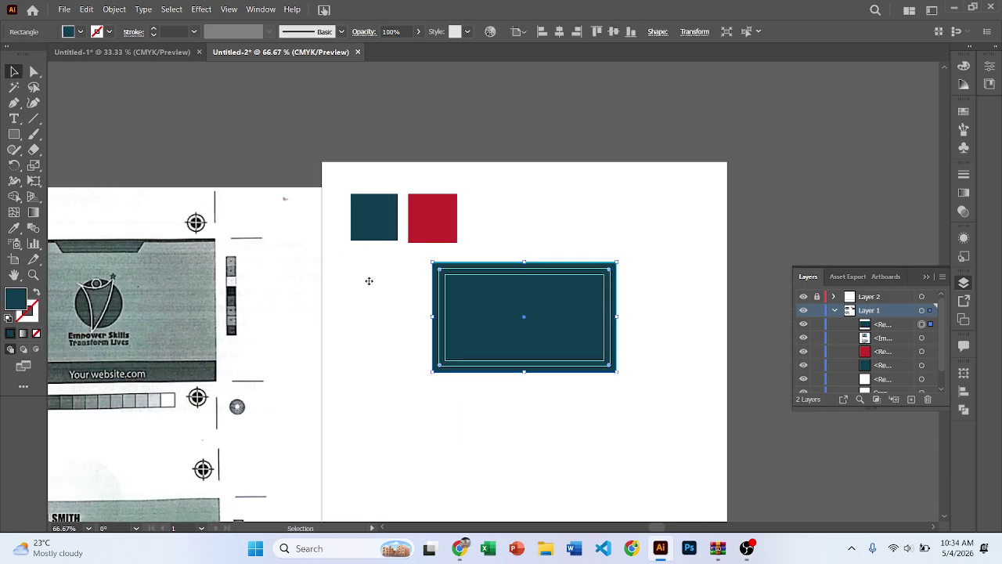
Examine the dark strip and angled tab along the top edge of the front card sample.
scroll(407, 285, up, 2)
scroll(496, 257, down, 1)
drag(565, 302, 641, 295)
scroll(415, 323, down, 2)
drag(393, 311, 451, 313)
scroll(254, 273, up, 2)
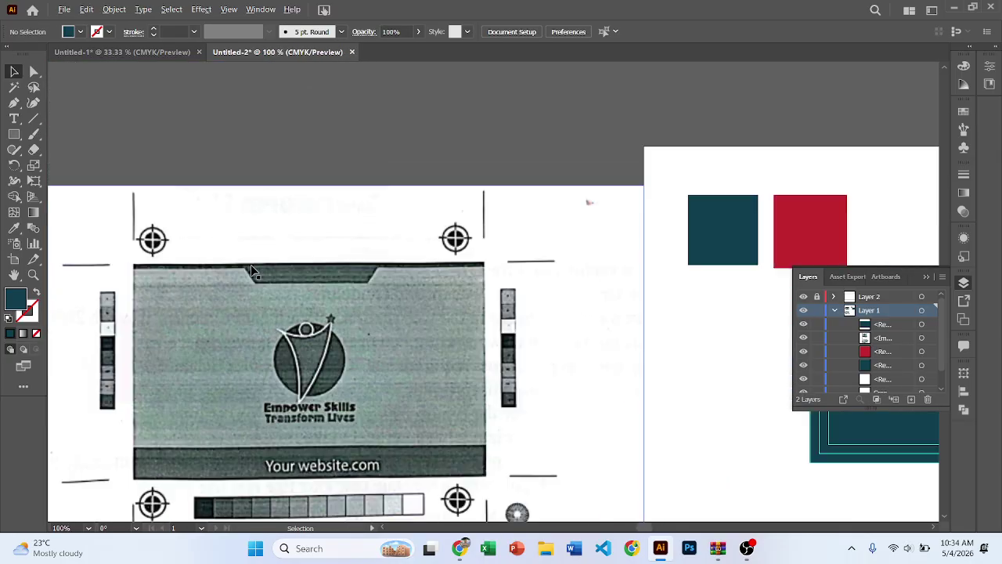
scroll(180, 271, up, 2)
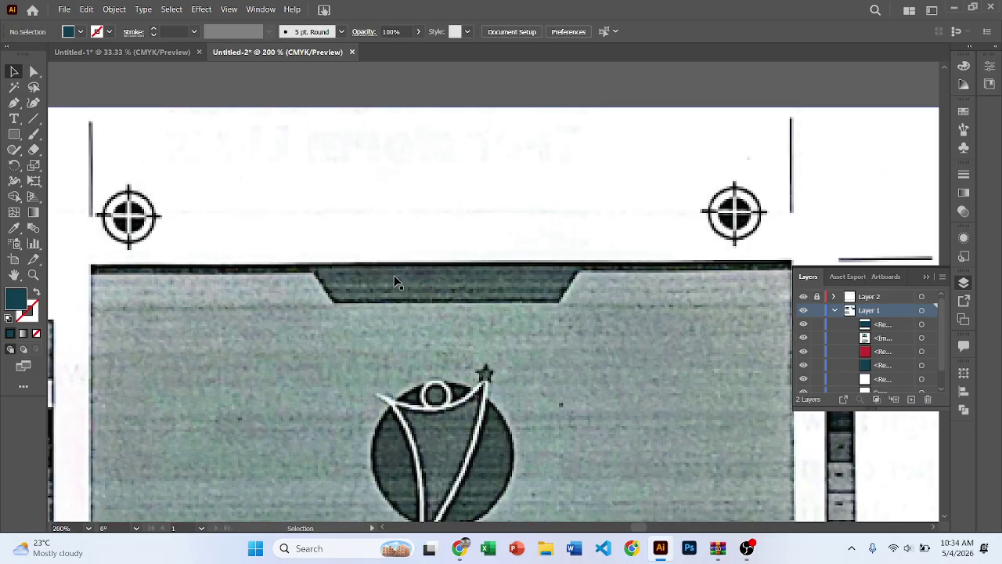
scroll(463, 291, down, 3)
scroll(486, 317, right, 4)
scroll(369, 329, down, 1)
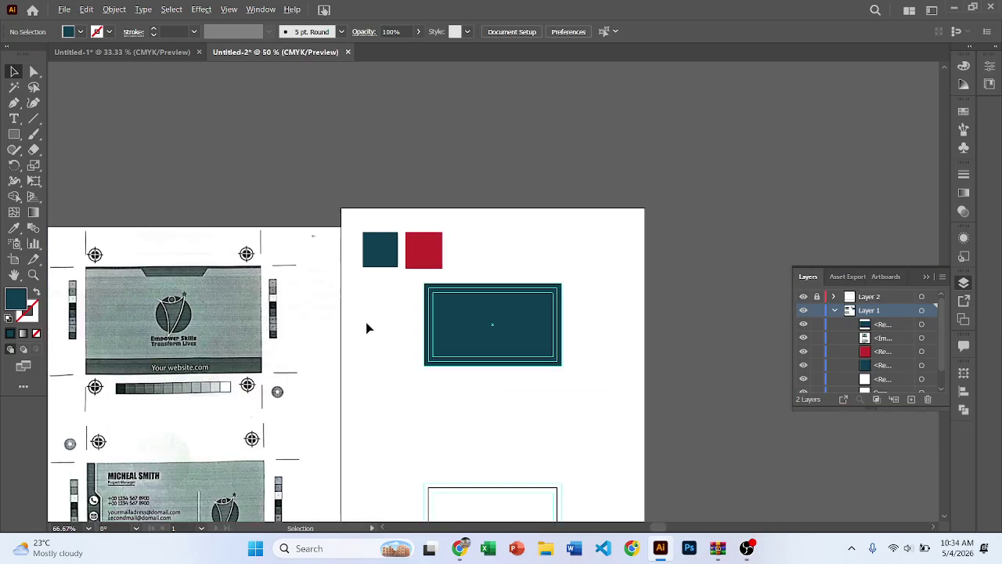
Move the teal and red colour squares together about 0.13 in left and 0.34 in up on the artboard.
drag(369, 328, 403, 313)
drag(462, 253, 461, 240)
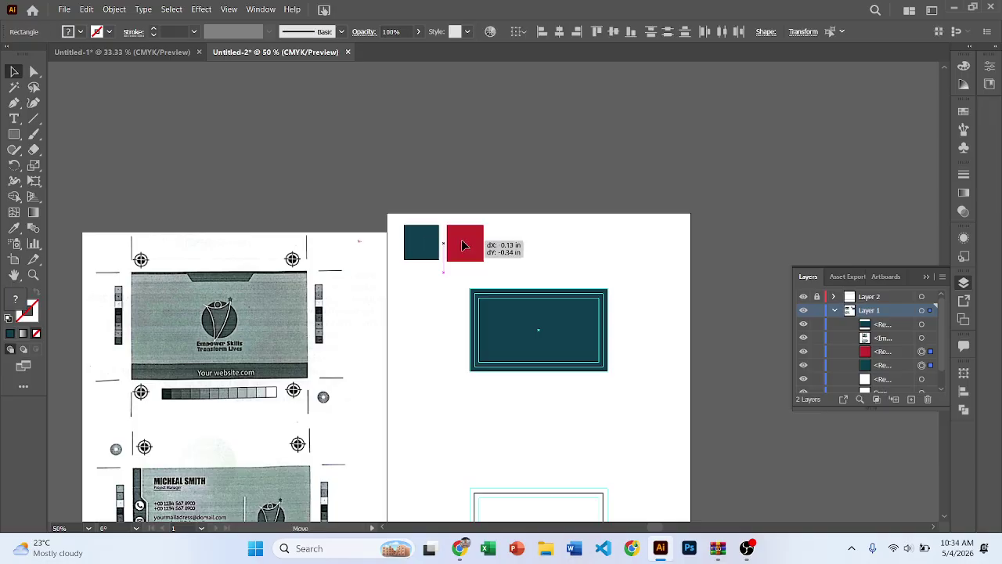
click(288, 260)
Draw a full-width strip along the upper card's top bleed edge and fill it with the red sampled from the colour square.
click(14, 134)
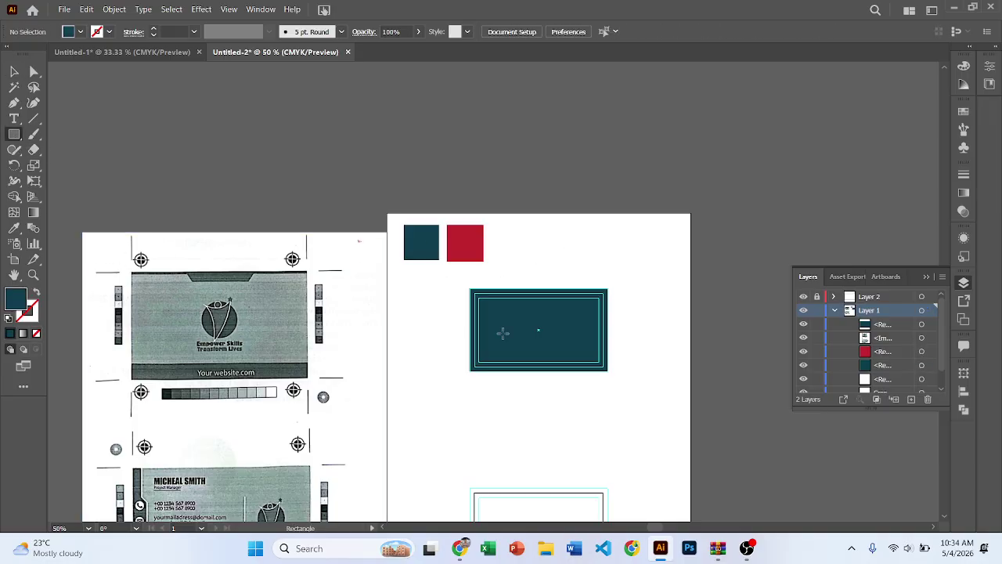
scroll(501, 330, up, 3)
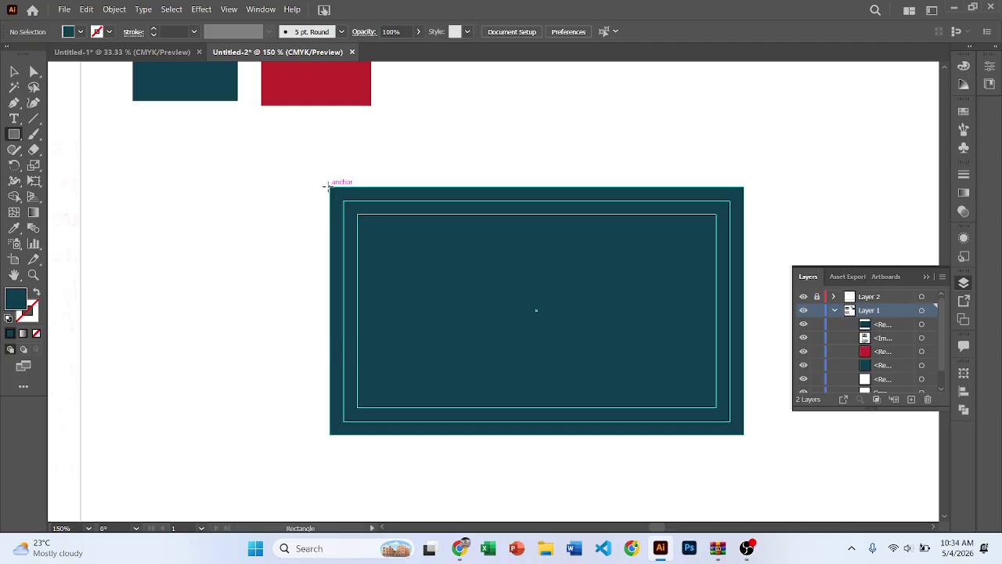
drag(329, 186, 744, 205)
key(v)
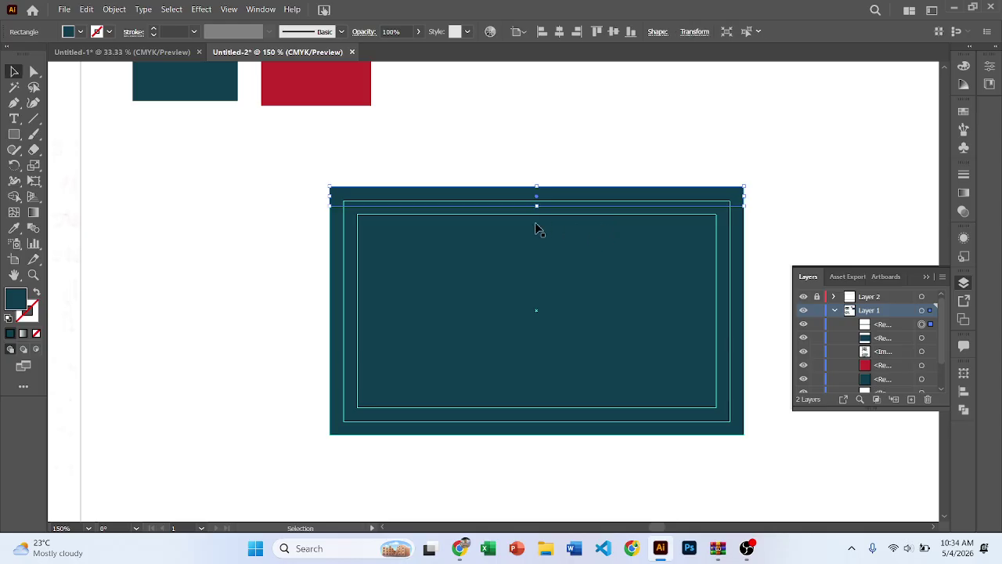
key(i)
click(330, 88)
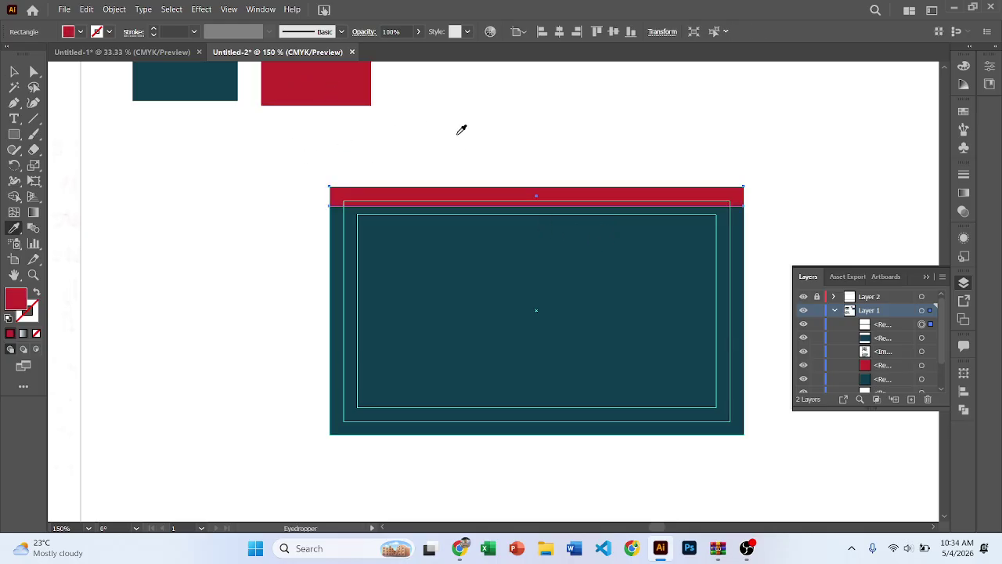
key(v)
click(485, 142)
Reduce the red strip's height from its lower edge to a narrow line along the upper card's top, keeping its full width.
scroll(505, 209, up, 2)
scroll(460, 215, down, 4)
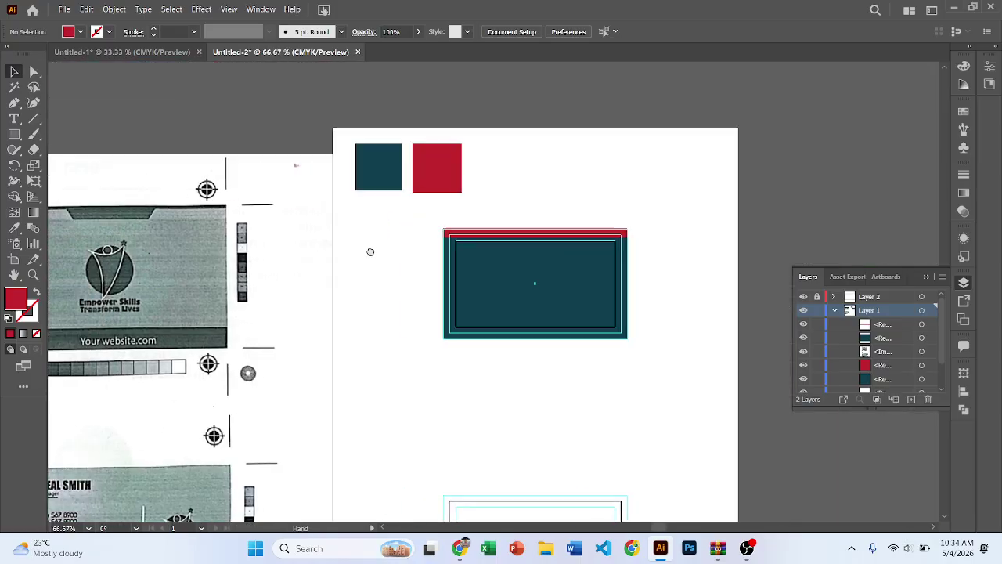
drag(370, 251, 414, 258)
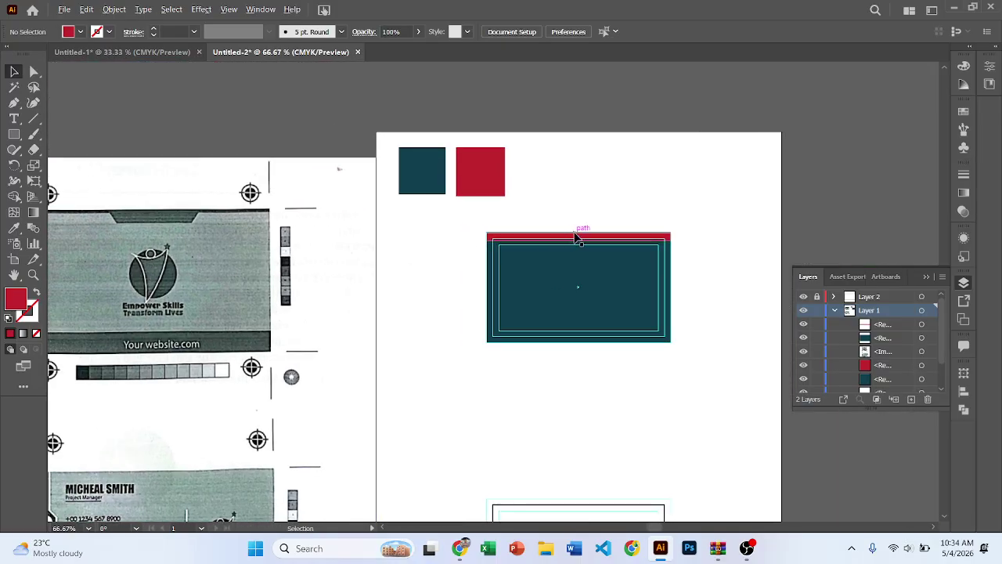
scroll(580, 238, up, 2)
scroll(475, 235, down, 2)
scroll(519, 246, up, 3)
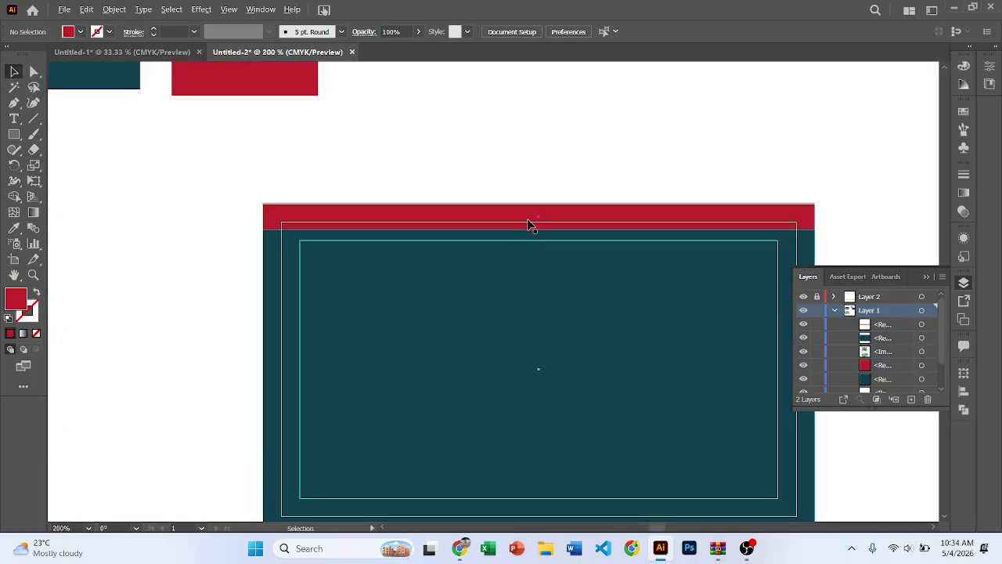
click(527, 217)
drag(542, 229, 544, 213)
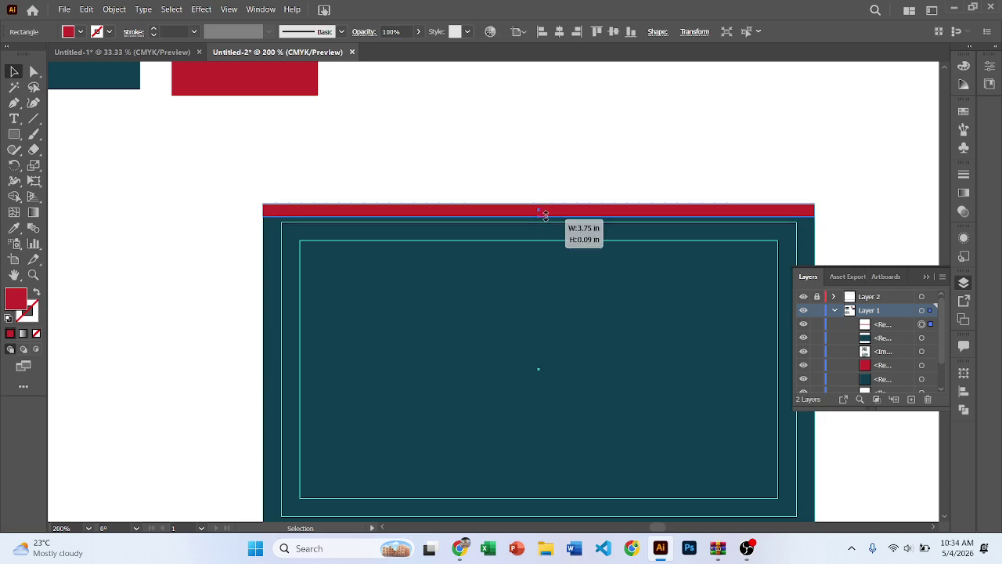
scroll(425, 259, down, 2)
drag(231, 255, 362, 255)
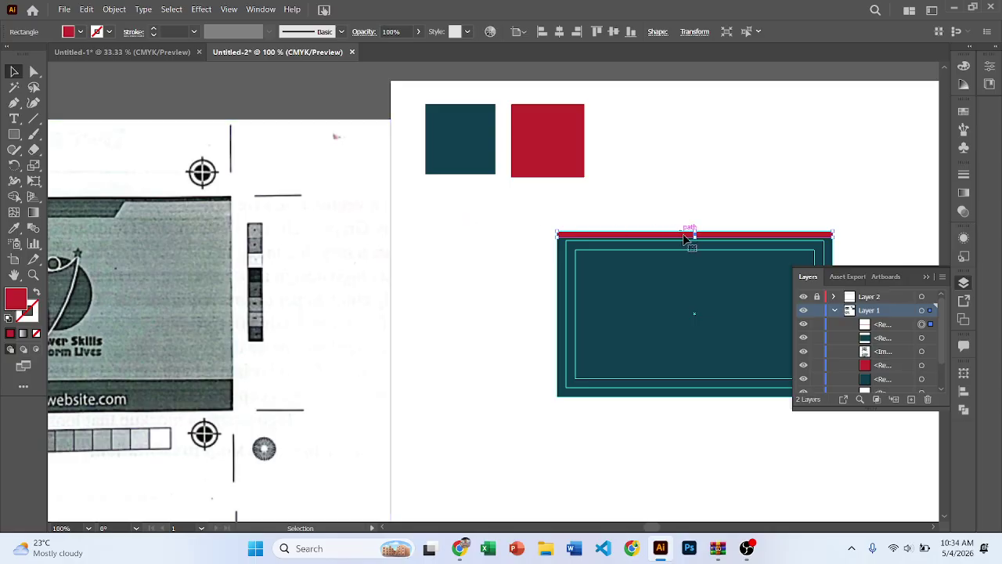
scroll(686, 234, up, 3)
drag(689, 239, 687, 229)
click(586, 177)
Draw a red rectangle for the sample's top tab, from the red strip's lower edge down to the upper safety guide.
scroll(344, 254, down, 3)
scroll(345, 257, down, 2)
scroll(206, 235, left, 3)
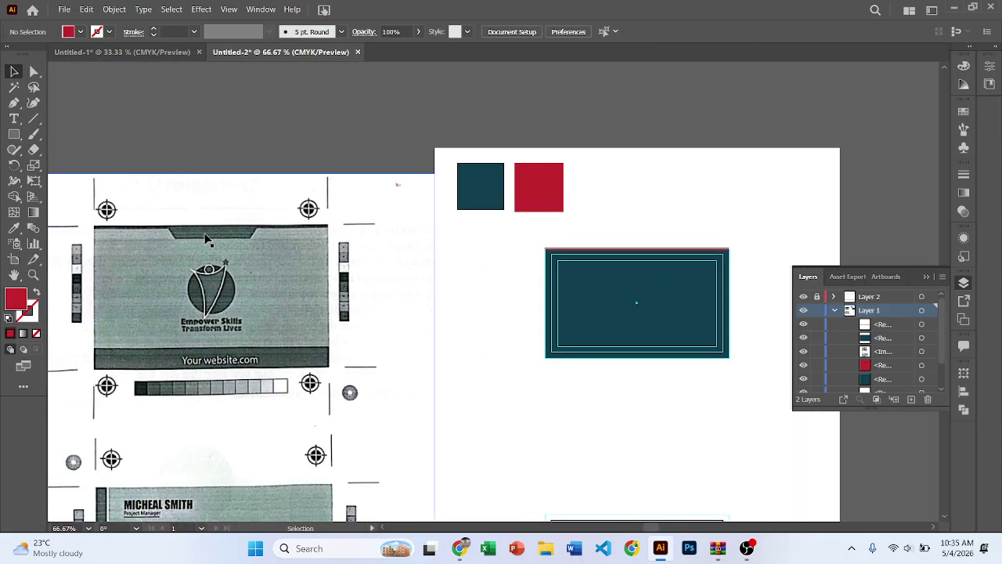
scroll(168, 237, up, 3)
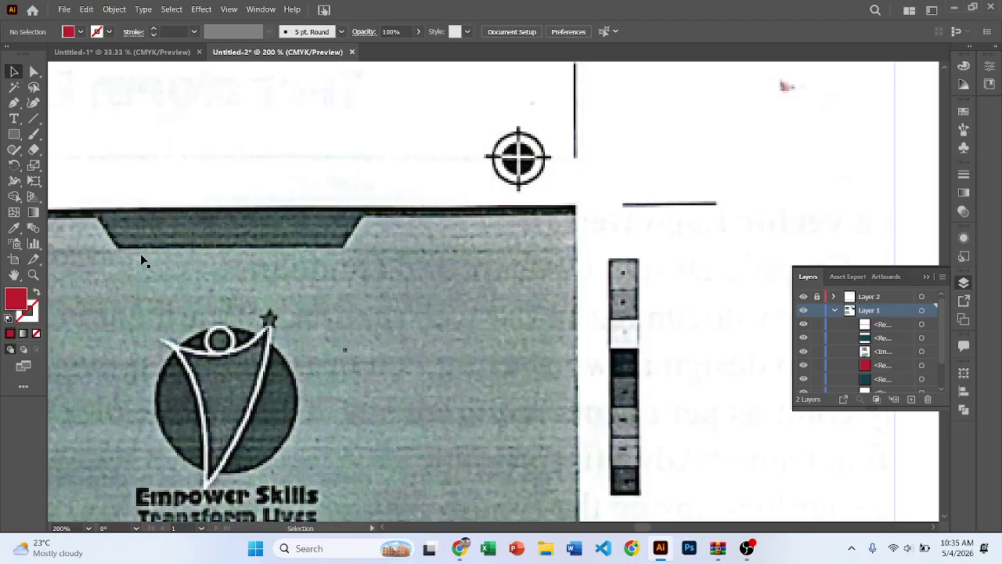
scroll(508, 253, down, 3)
scroll(289, 287, right, 3)
scroll(371, 211, up, 3)
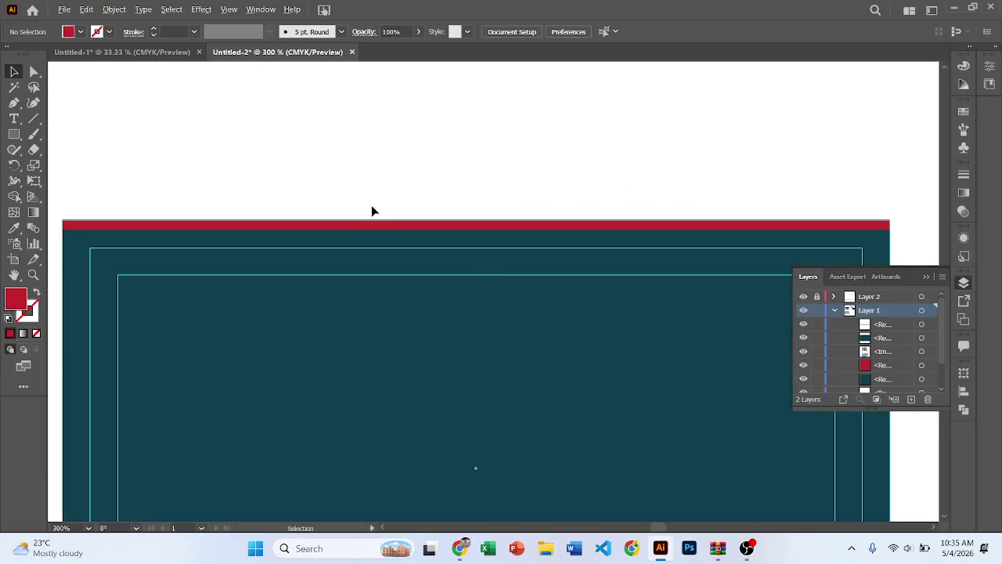
click(14, 135)
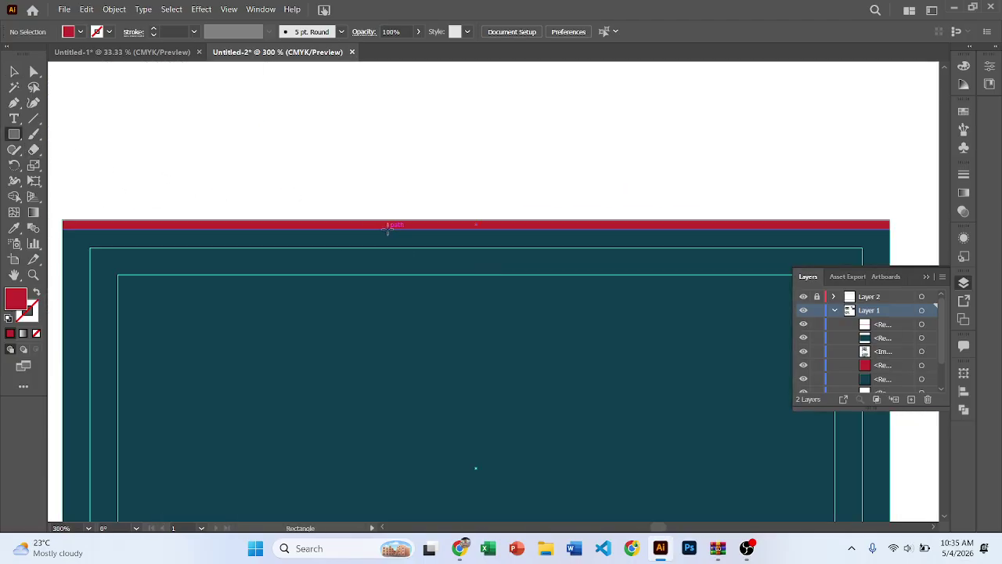
drag(387, 229, 678, 276)
key(v)
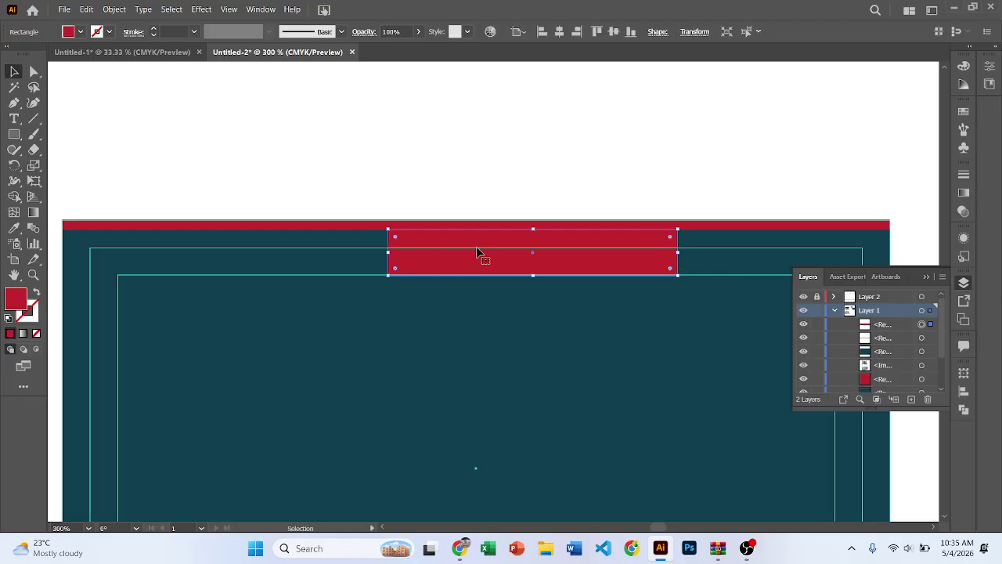
scroll(479, 253, down, 3)
scroll(535, 261, down, 2)
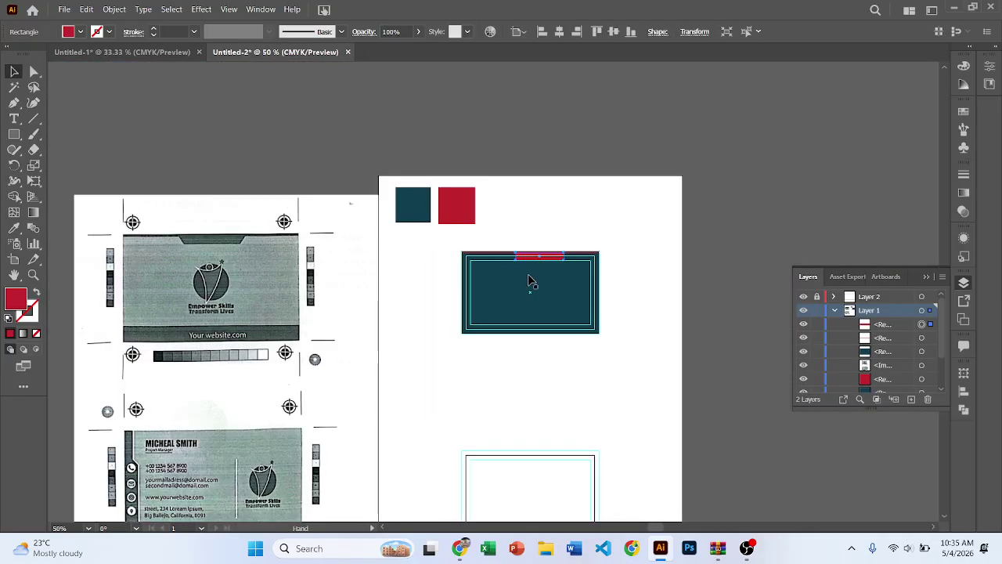
scroll(529, 281, up, 4)
scroll(532, 230, up, 2)
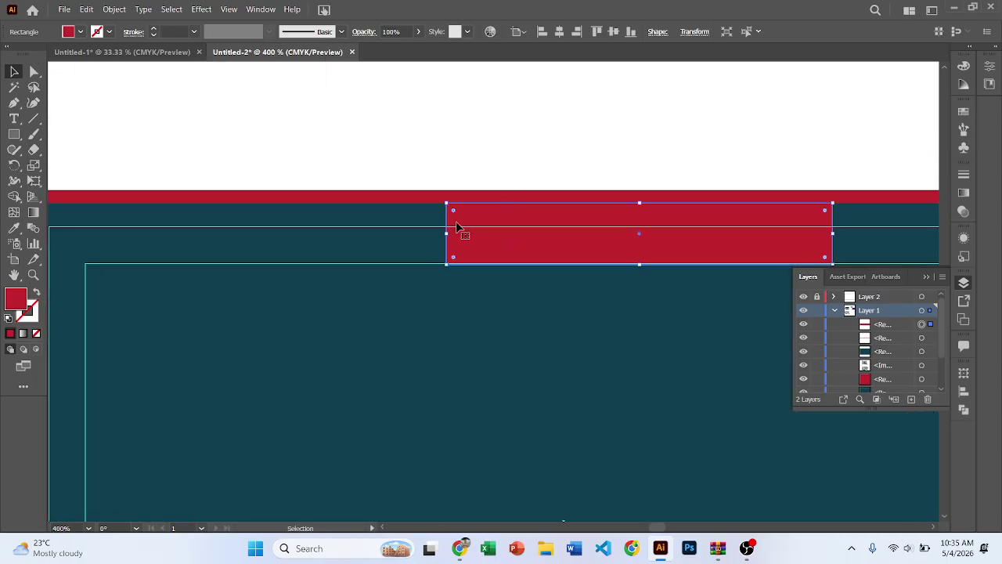
Centre the red tab rectangle horizontally on the full-width red strip at the card's top.
scroll(363, 205, down, 1)
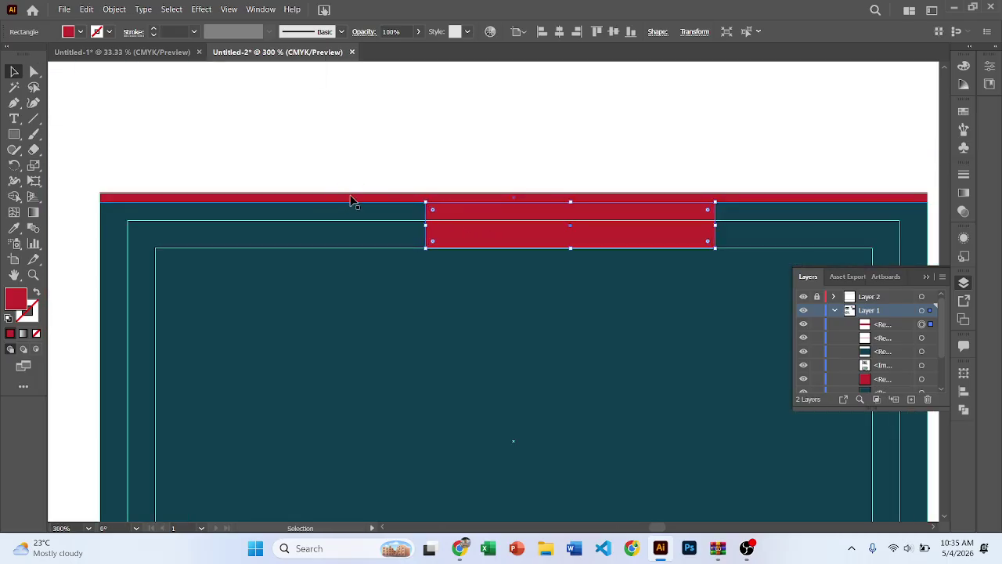
click(373, 204)
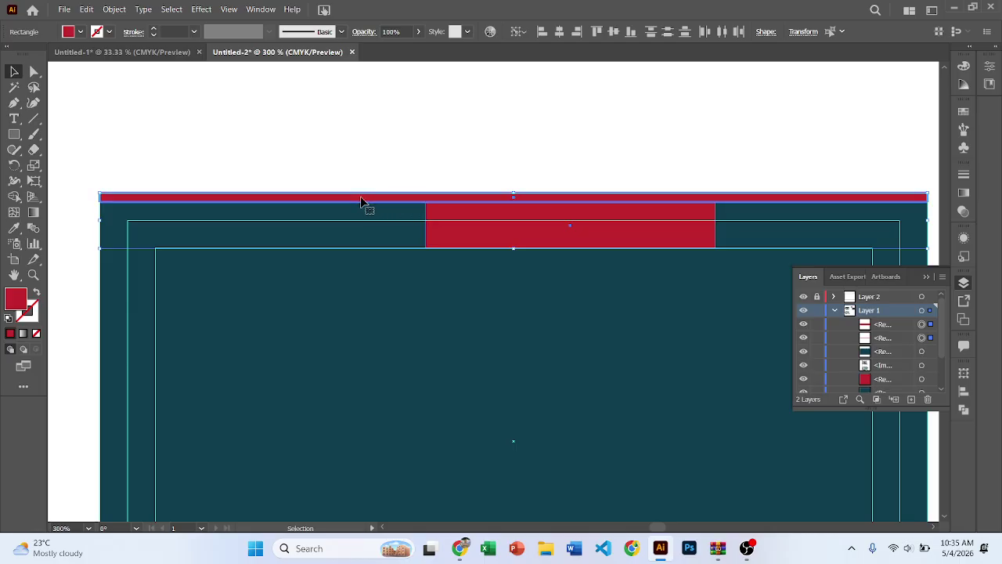
click(560, 31)
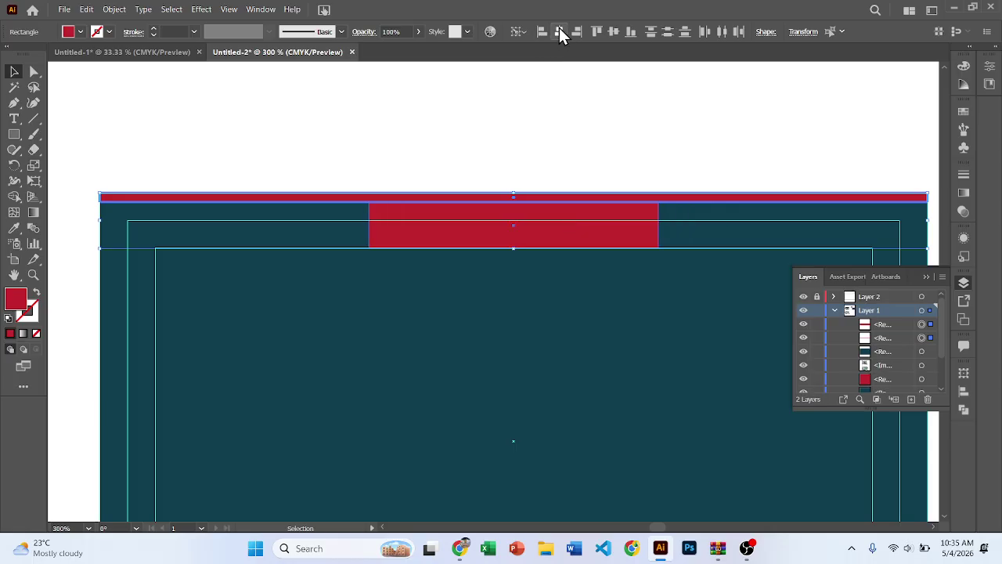
click(493, 119)
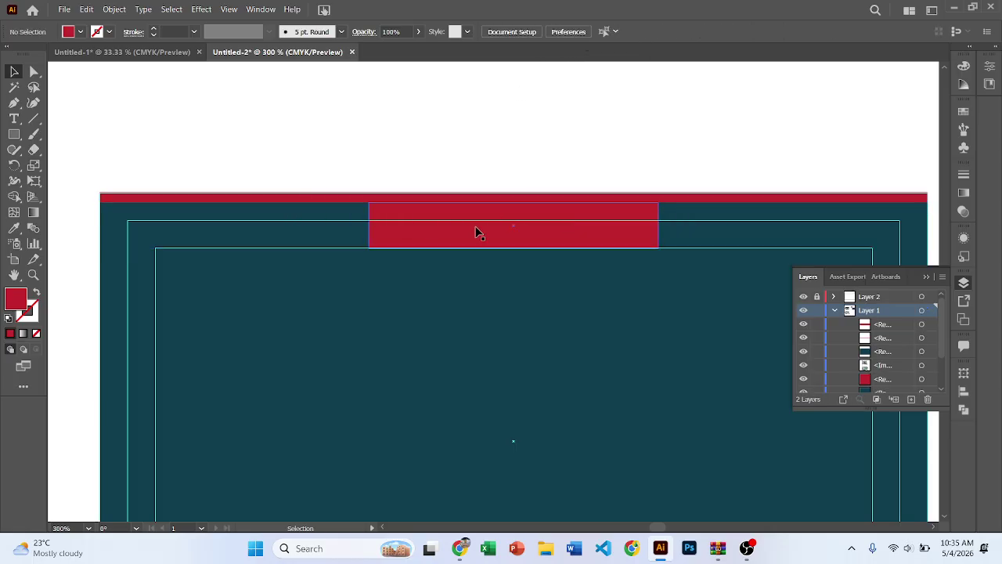
Scale the red tab's two lower corner points inward, symmetrically about the centre, to form the sample's tapered trapezoid.
scroll(548, 211, down, 4)
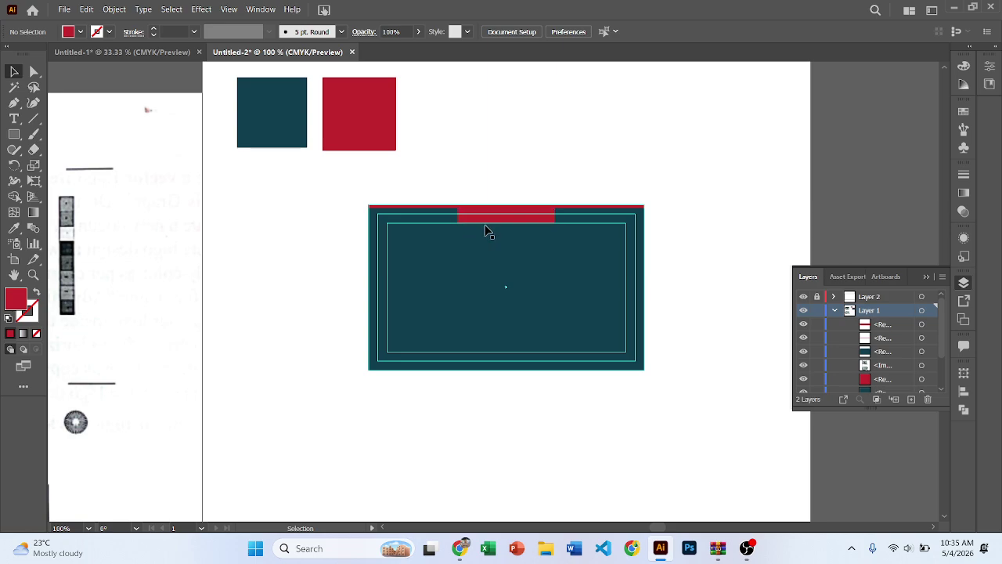
scroll(485, 231, left, 6)
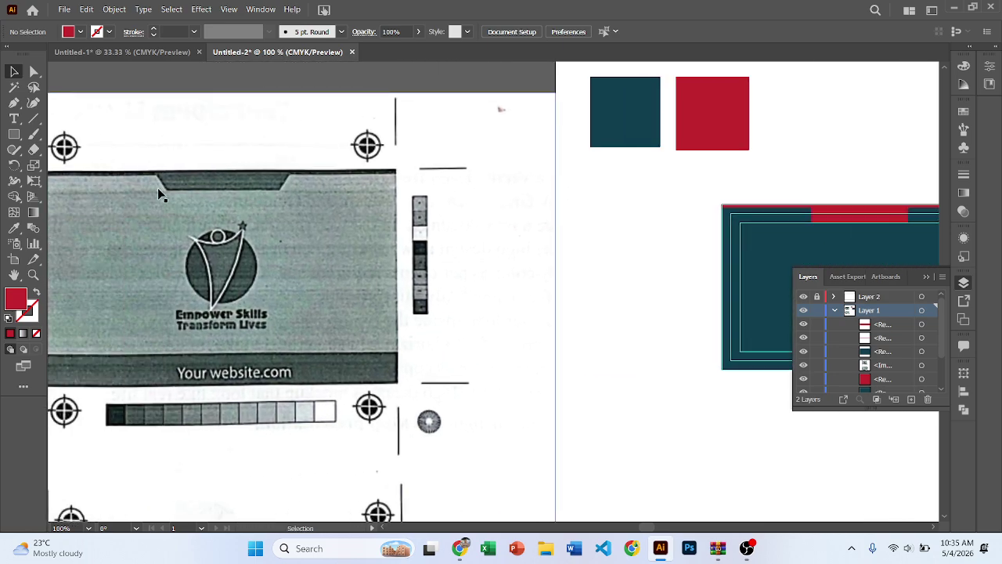
scroll(666, 230, down, 2)
scroll(474, 248, right, 4)
scroll(407, 246, up, 5)
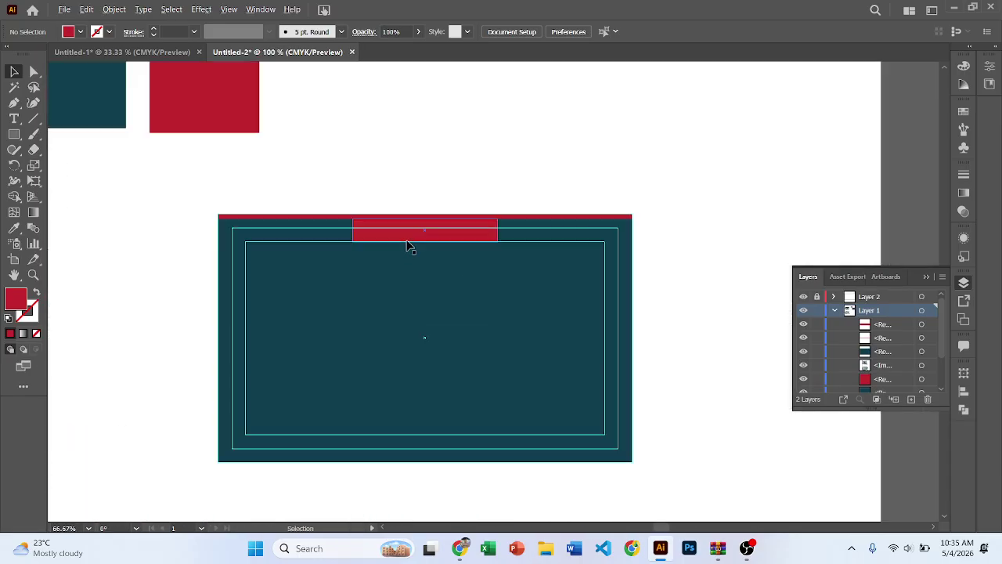
scroll(414, 244, up, 2)
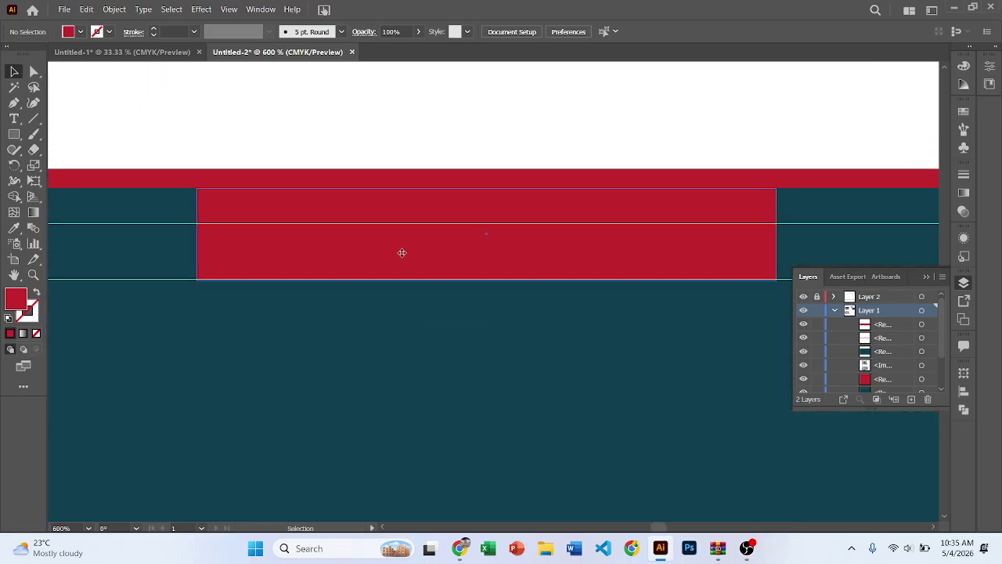
click(353, 248)
click(34, 71)
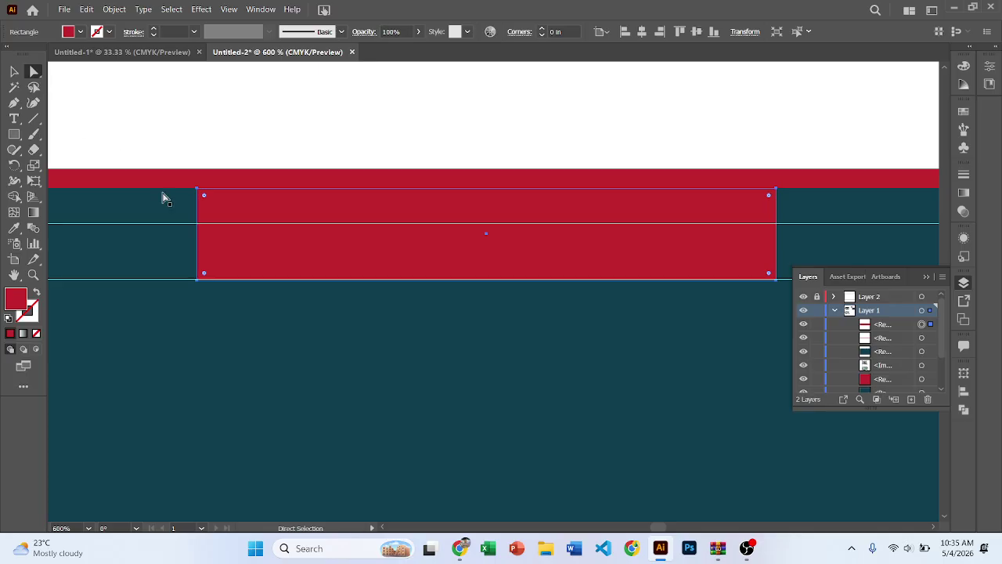
click(199, 280)
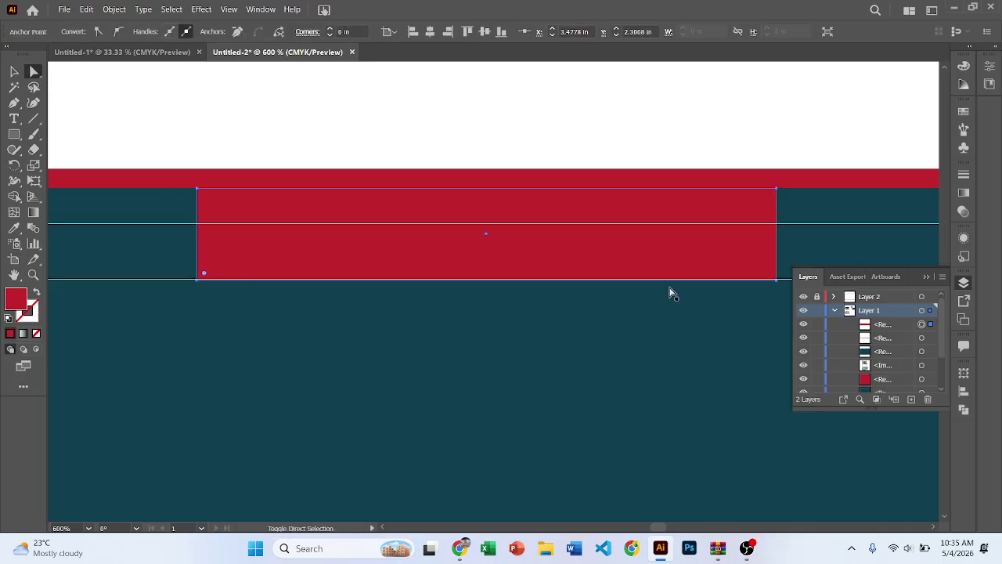
shift+click(777, 280)
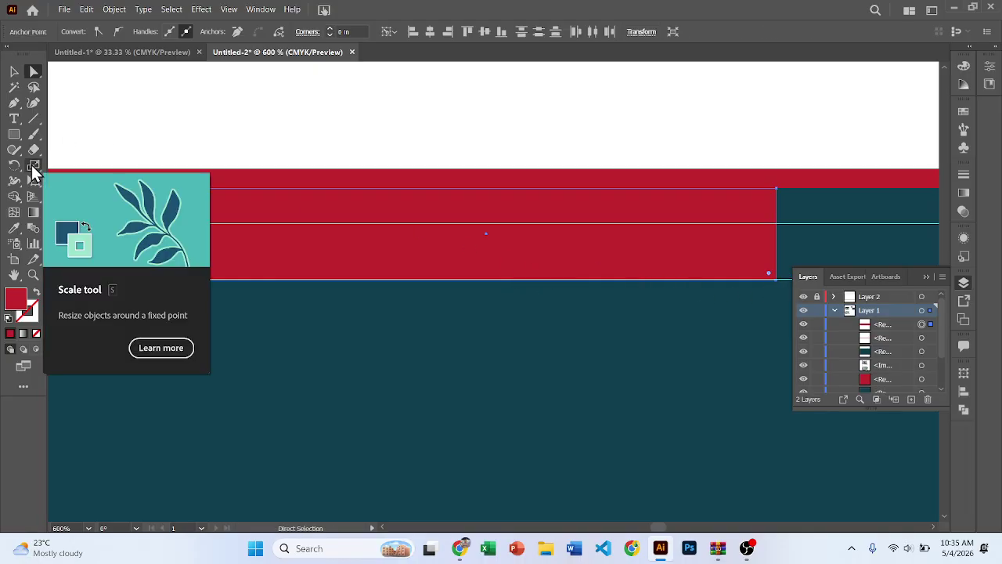
mouse_move(33, 166)
mouse_down()
mouse_move(77, 167)
mouse_move(16, 171)
mouse_up()
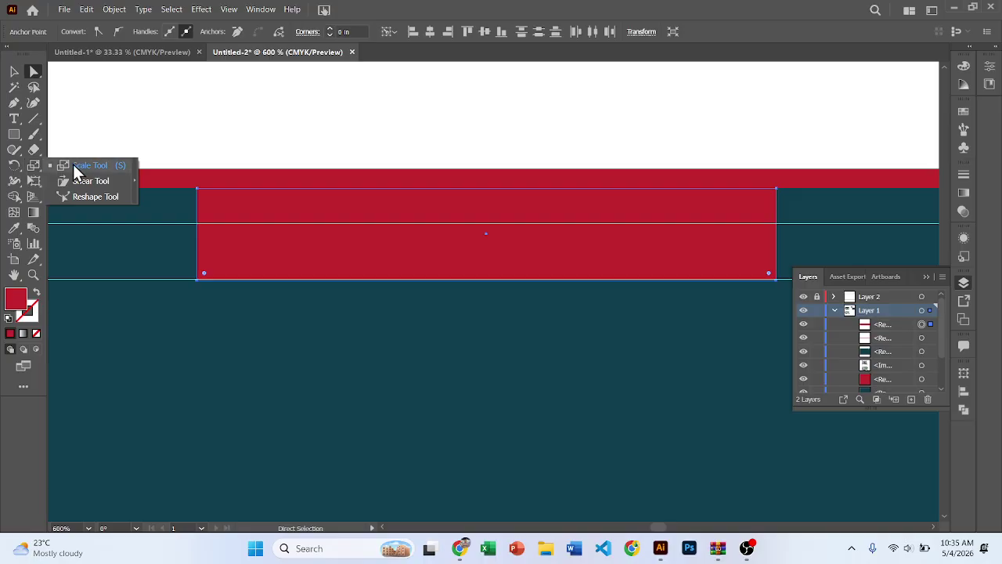
click(35, 164)
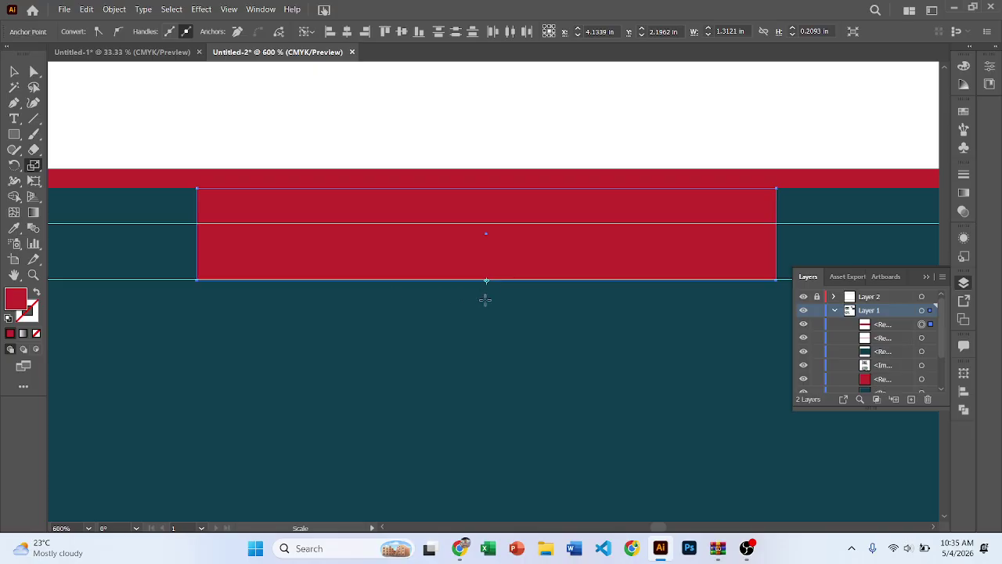
drag(510, 250, 378, 249)
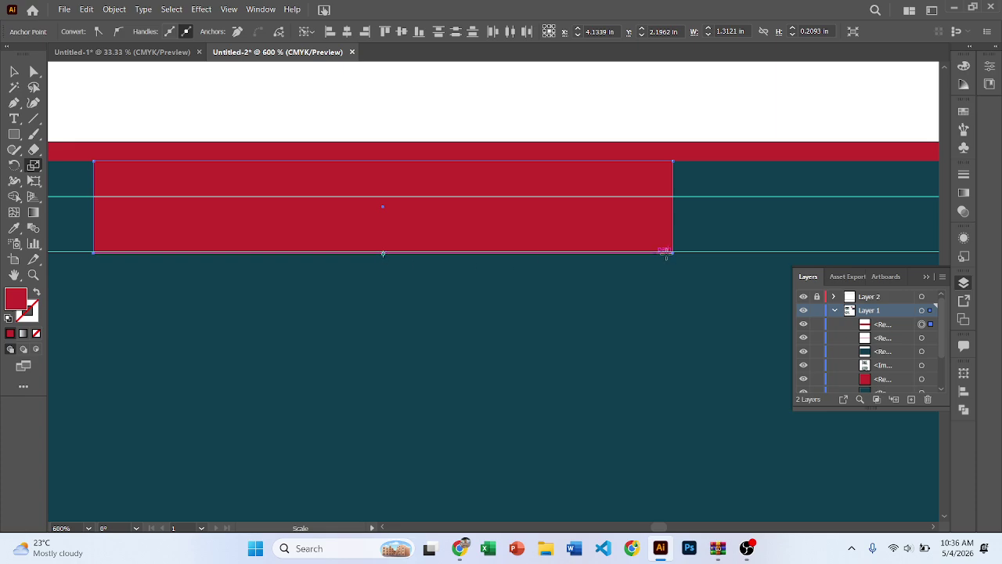
drag(673, 253, 592, 259)
scroll(416, 177, down, 3)
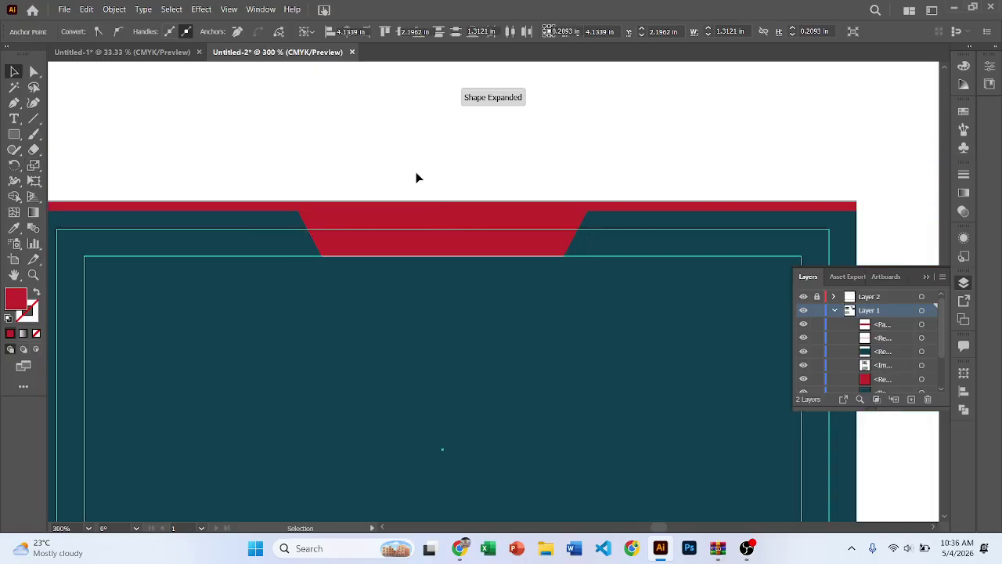
Merge the red tab and the full-width strip into a single header shape with the Shape Builder tool.
scroll(384, 227, up, 3)
key(v)
click(431, 261)
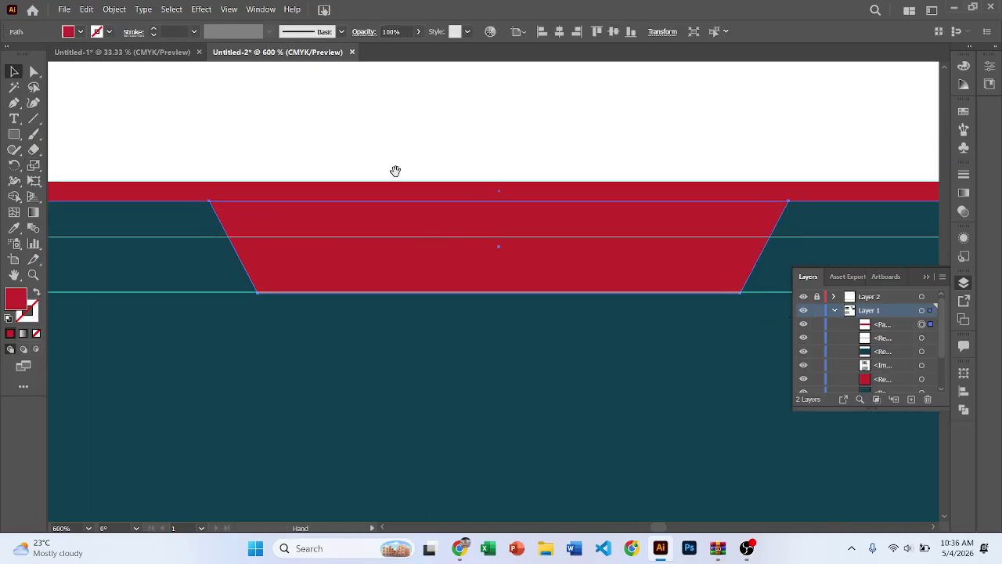
drag(394, 170, 441, 171)
scroll(390, 206, down, 1)
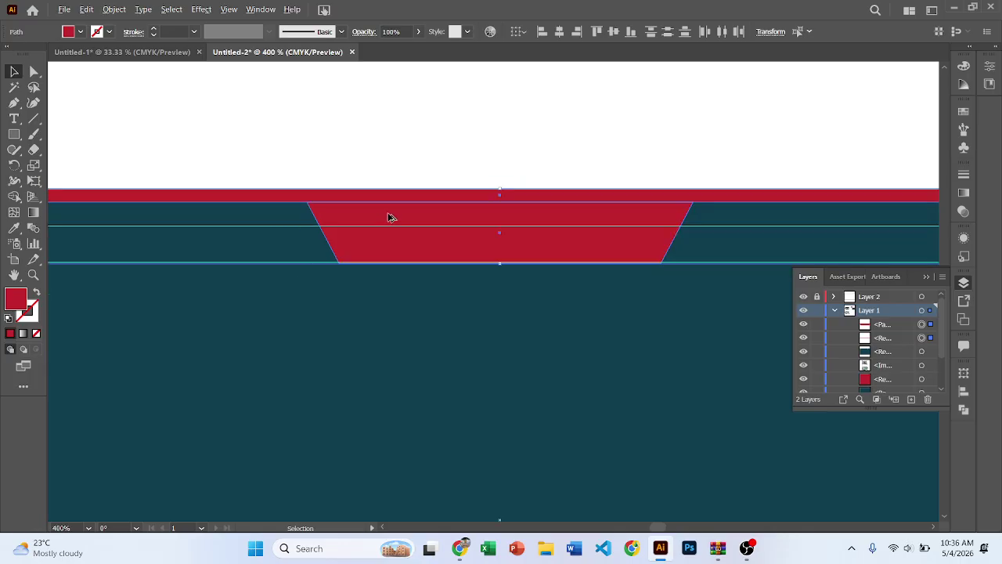
click(14, 196)
mouse_move(320, 240)
mouse_down()
mouse_move(399, 203)
mouse_move(656, 269)
mouse_up()
click(14, 71)
click(132, 105)
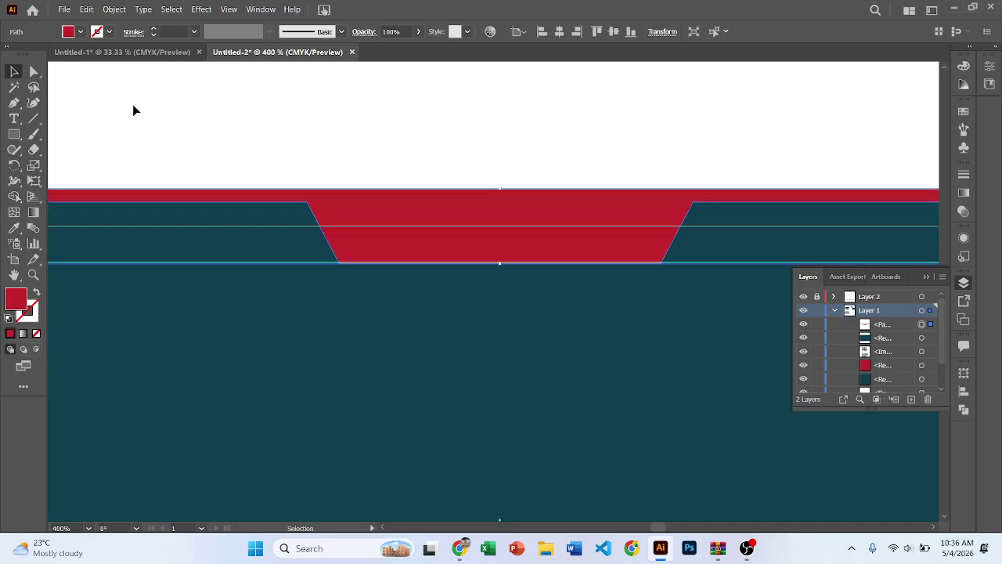
Examine the merged red header's outline against the upper card's bleed, trim and safety guides.
scroll(392, 199, down, 2)
scroll(439, 205, down, 1)
click(431, 208)
scroll(431, 207, up, 2)
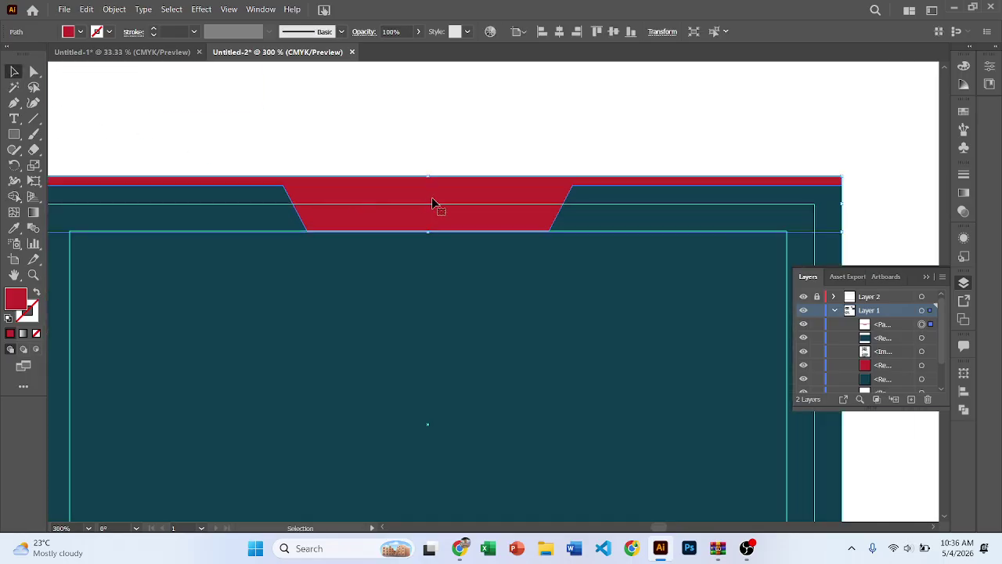
mouse_move(436, 206)
mouse_down()
mouse_move(436, 215)
mouse_move(433, 196)
mouse_up()
click(415, 143)
scroll(381, 168, down, 1)
drag(351, 192, 432, 211)
scroll(426, 200, down, 2)
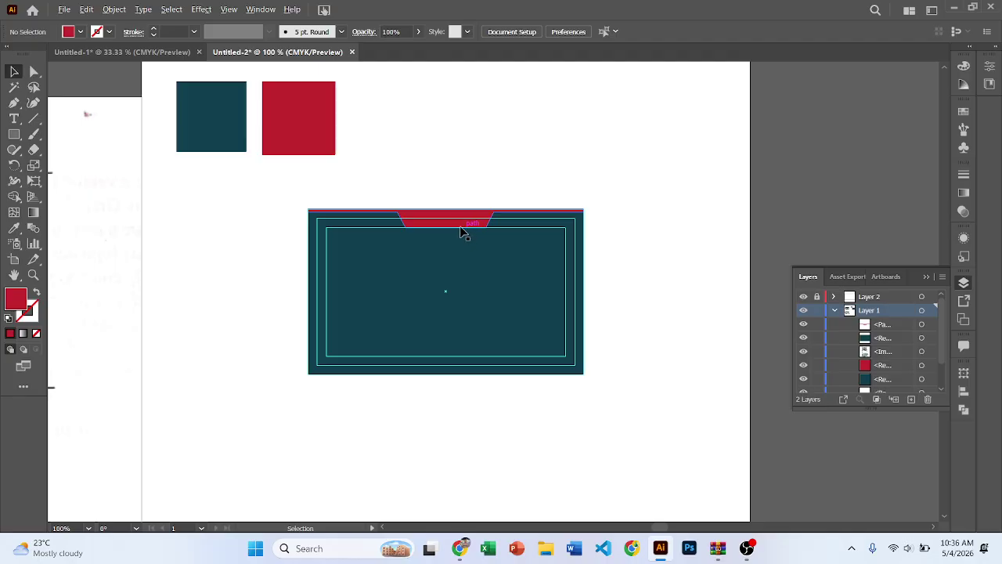
scroll(462, 232, up, 2)
scroll(239, 188, right, 1)
scroll(246, 183, down, 1)
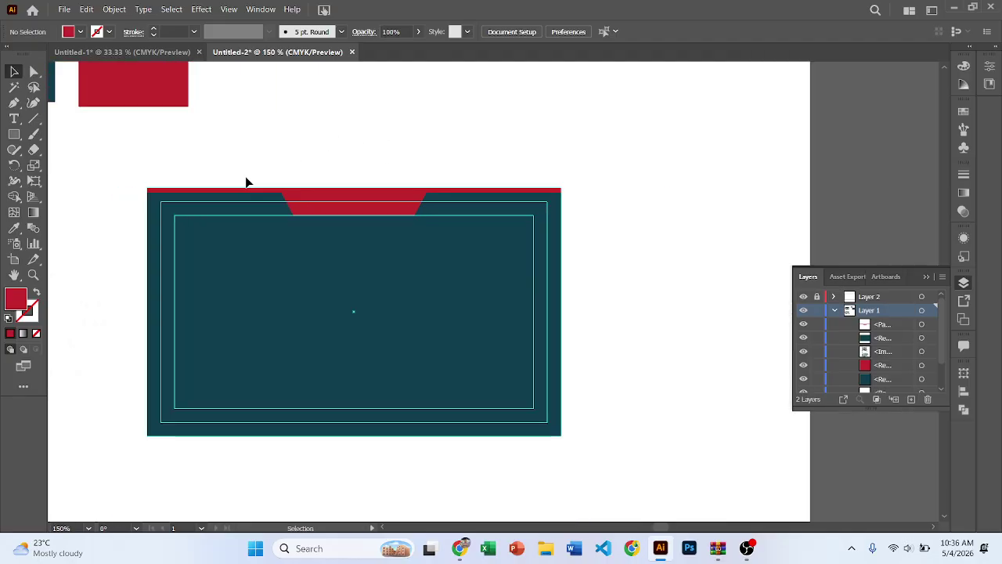
scroll(279, 168, left, 2)
scroll(287, 205, up, 1)
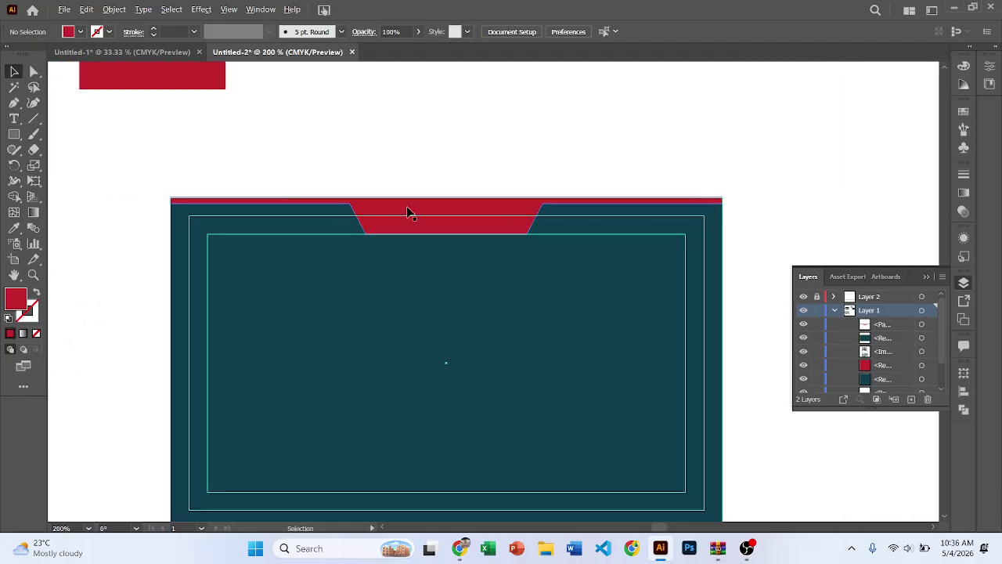
scroll(438, 195, down, 2)
scroll(349, 196, up, 1)
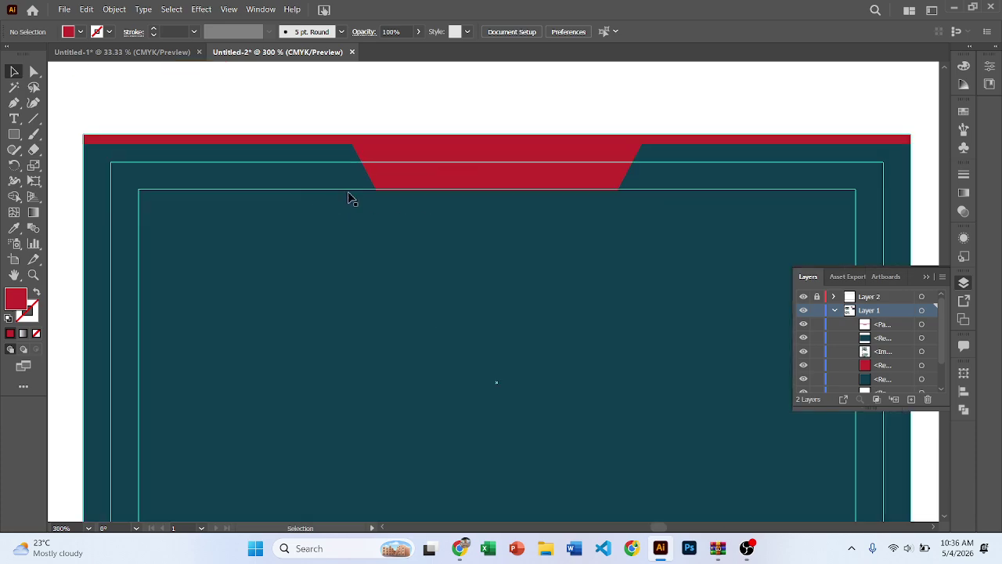
drag(449, 168, 472, 169)
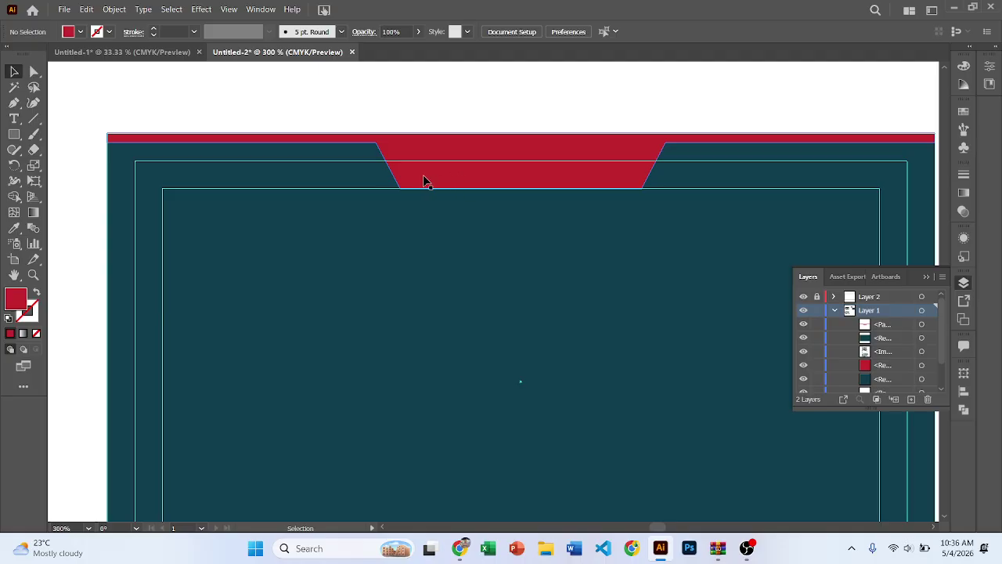
drag(419, 191, 381, 172)
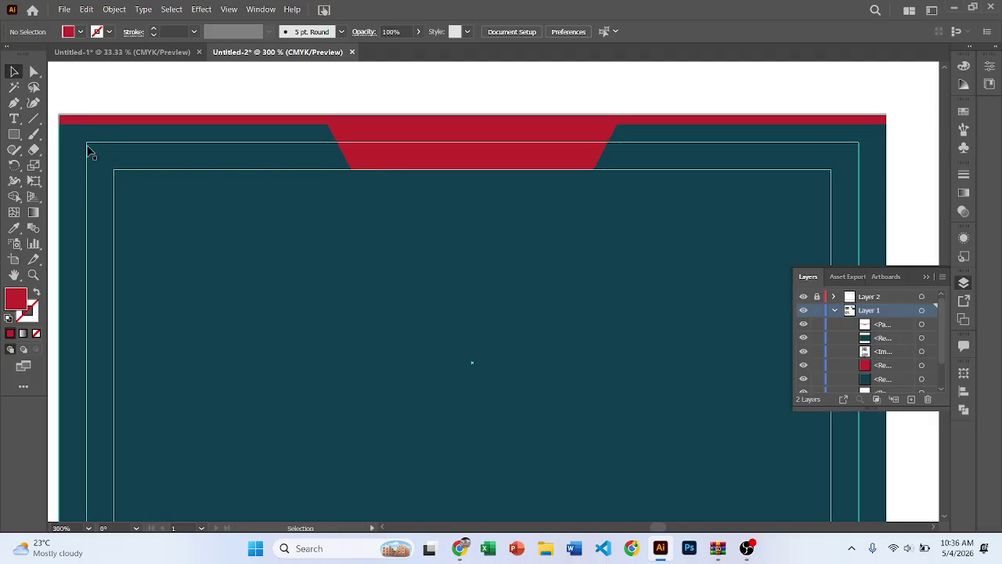
drag(324, 148, 375, 152)
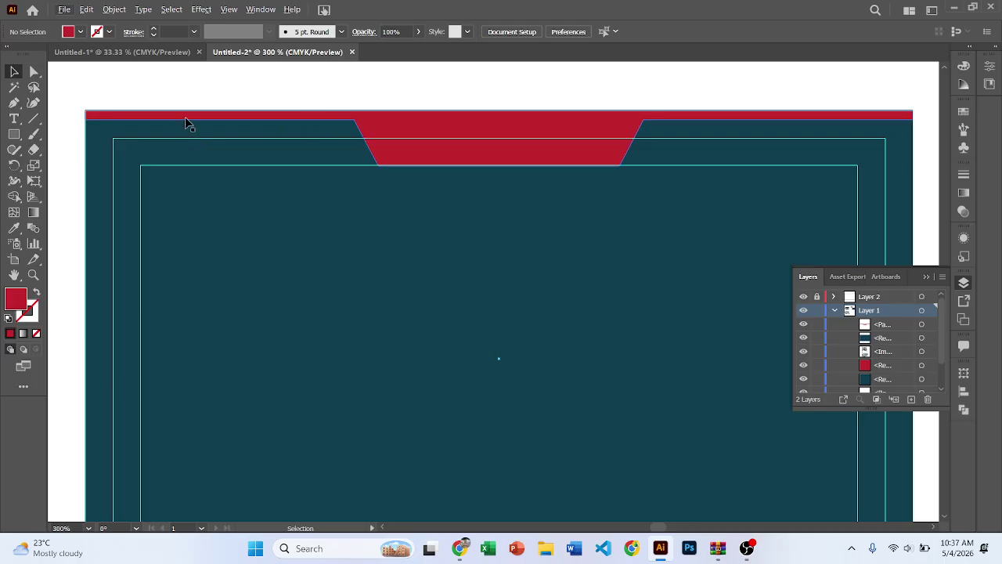
Lock the upper card's teal background rectangle so that it cannot be selected or moved.
click(291, 185)
scroll(256, 212, down, 2)
drag(296, 236, 292, 217)
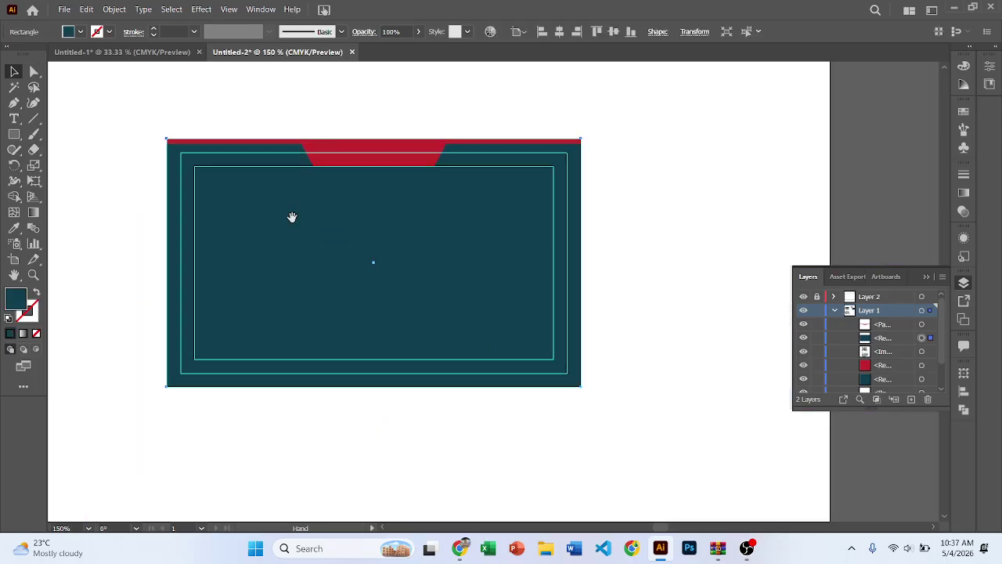
key(a)
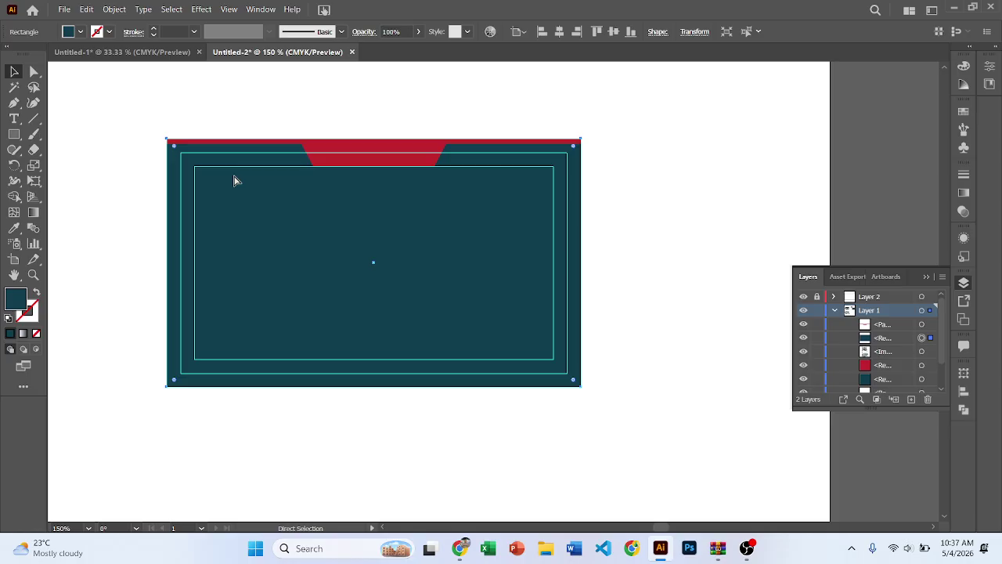
key(ctrl+2)
key(v)
drag(249, 221, 262, 235)
drag(197, 205, 308, 302)
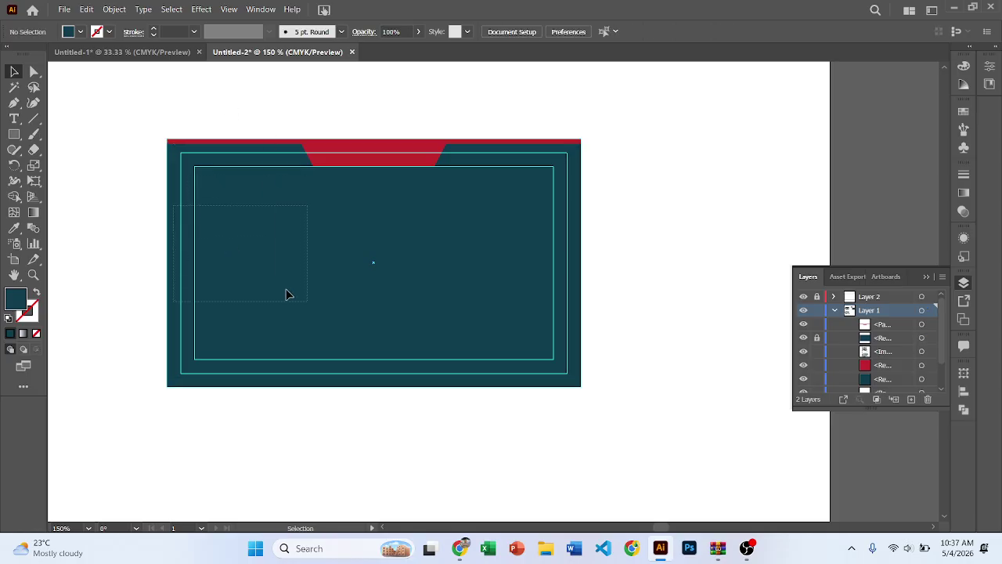
drag(125, 213, 237, 286)
Try moving the red header slightly down on the card, undo the move and deselect it.
drag(334, 163, 350, 183)
key(ctrl+z)
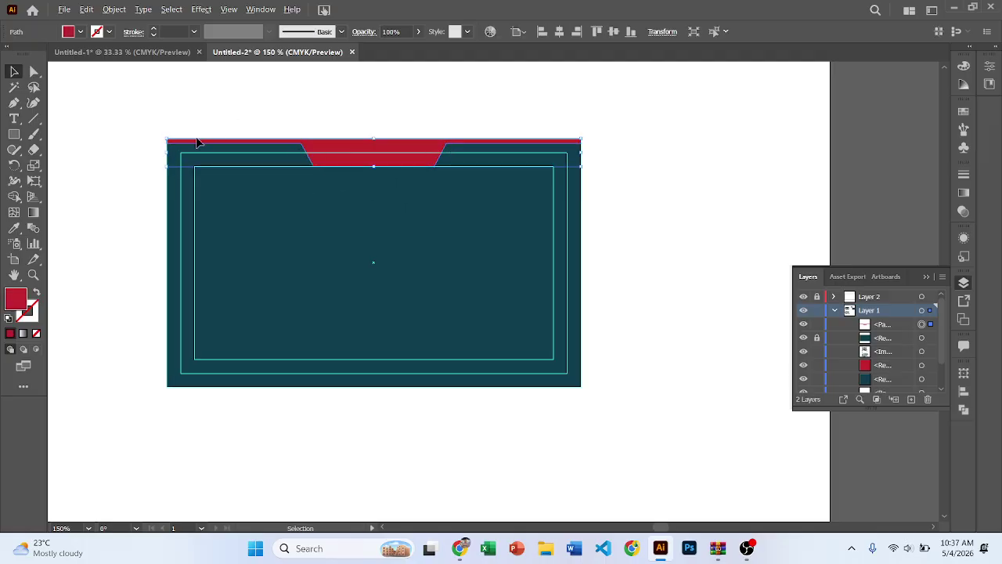
scroll(196, 143, up, 1)
key(ctrl+shift+a)
scroll(165, 140, up, 1)
scroll(170, 147, down, 1)
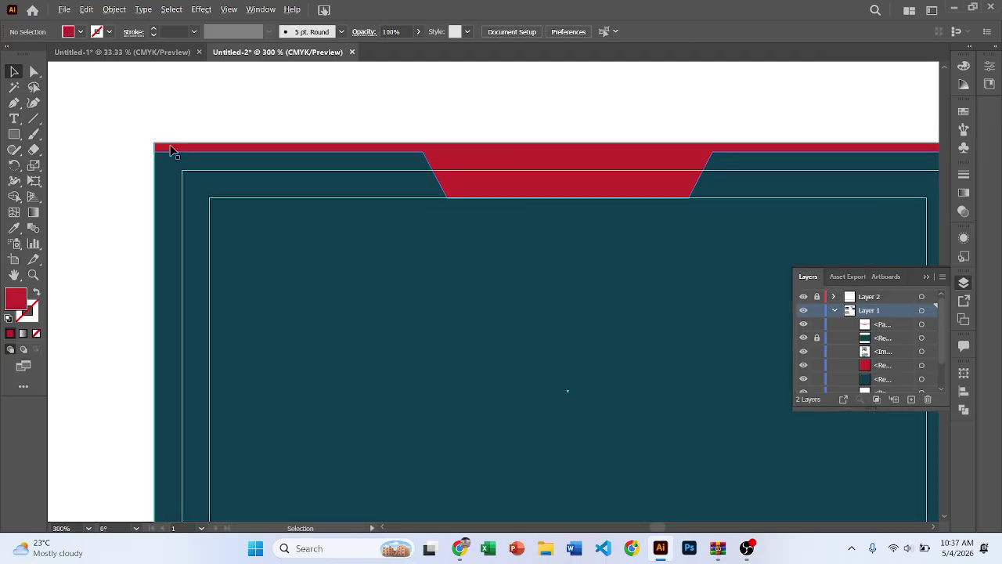
drag(445, 148, 380, 145)
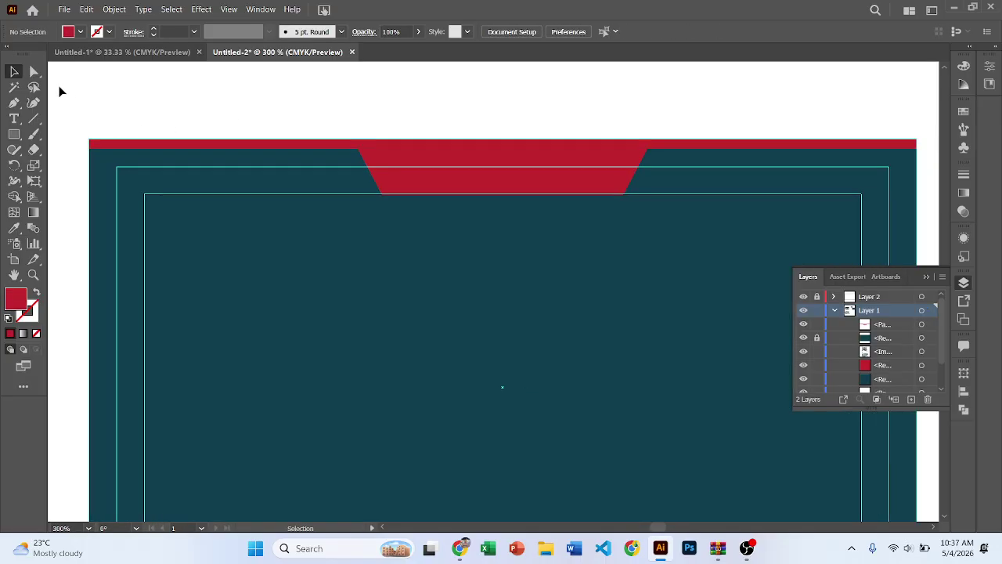
Try to shift the red header's lower anchor points straight down together, and undo the change.
click(35, 72)
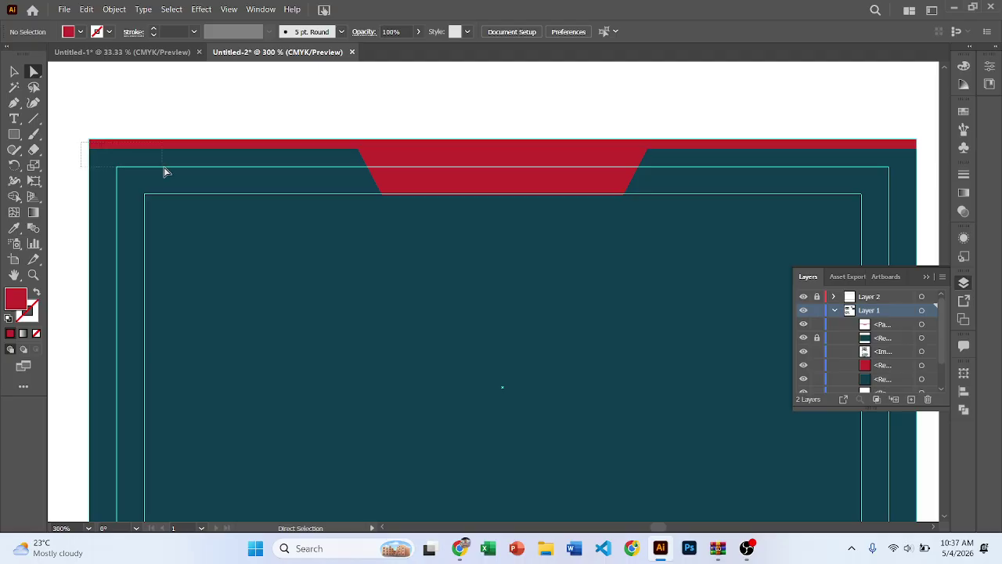
drag(217, 181, 525, 209)
drag(832, 214, 918, 203)
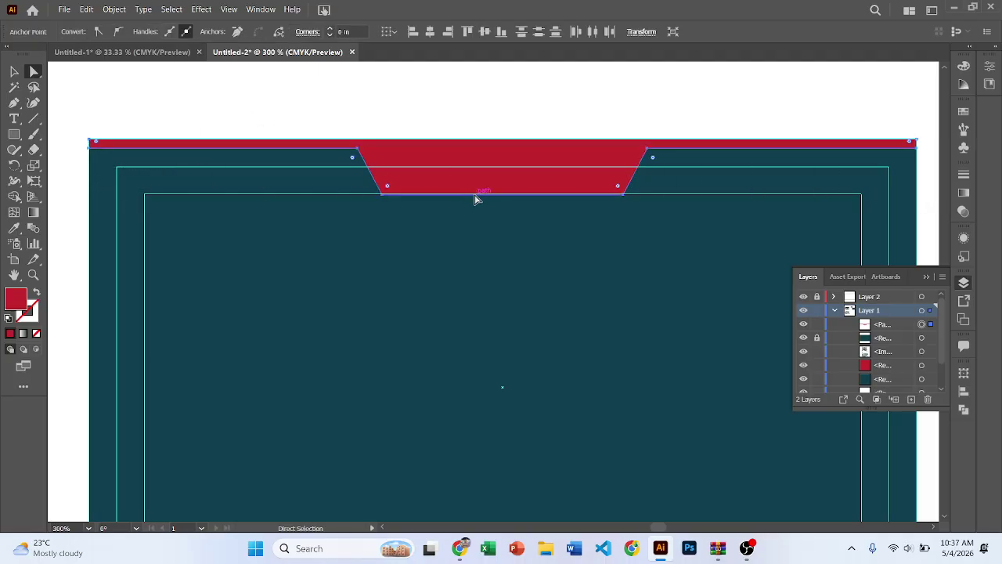
drag(474, 199, 474, 249)
key(ctrl+z)
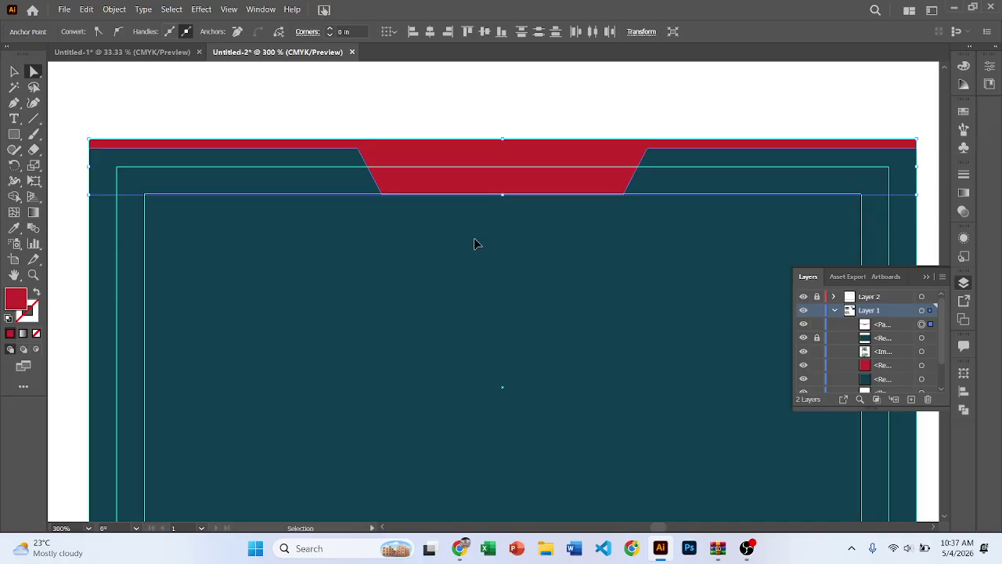
click(324, 123)
scroll(82, 149, up, 2)
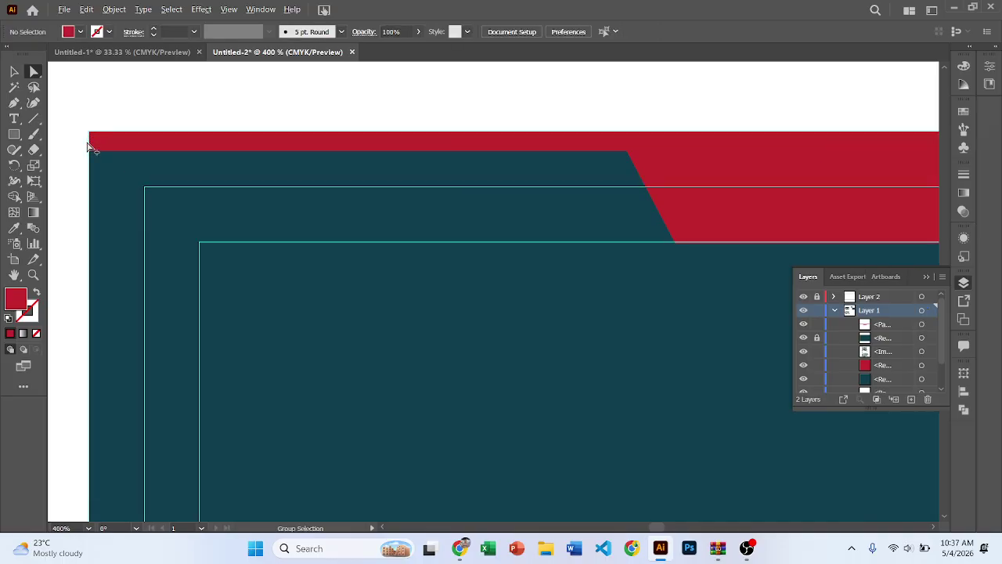
click(88, 144)
scroll(179, 184, down, 2)
drag(595, 196, 528, 201)
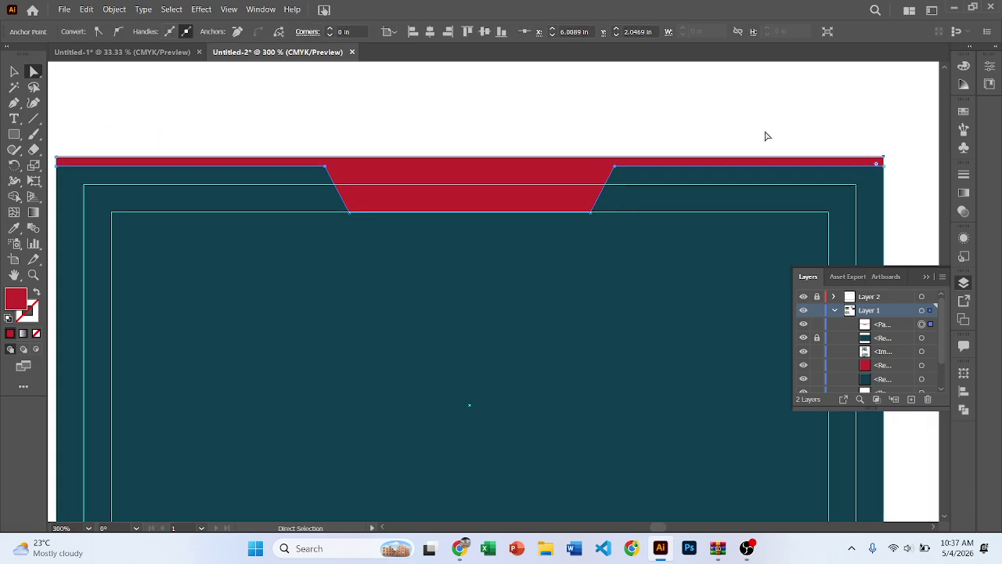
click(440, 132)
scroll(371, 190, up, 4)
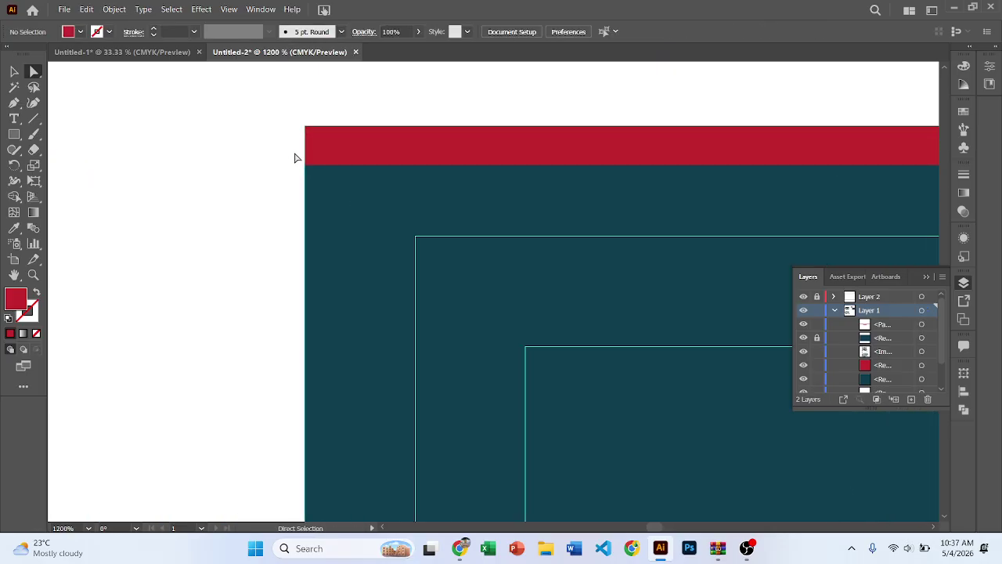
drag(429, 192, 836, 271)
scroll(778, 234, down, 1)
scroll(777, 232, down, 3)
click(579, 134)
scroll(221, 163, right, 5)
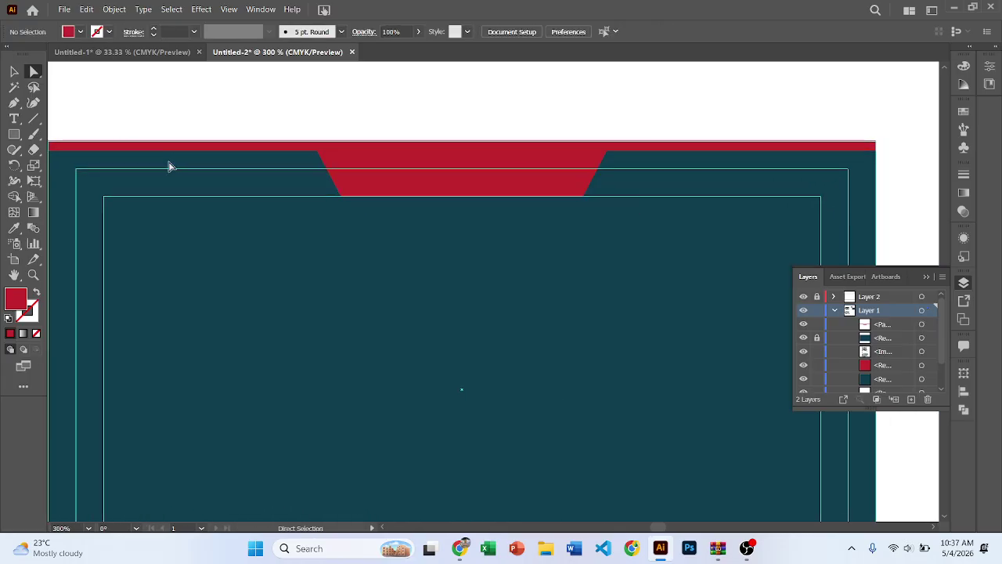
scroll(167, 165, down, 1)
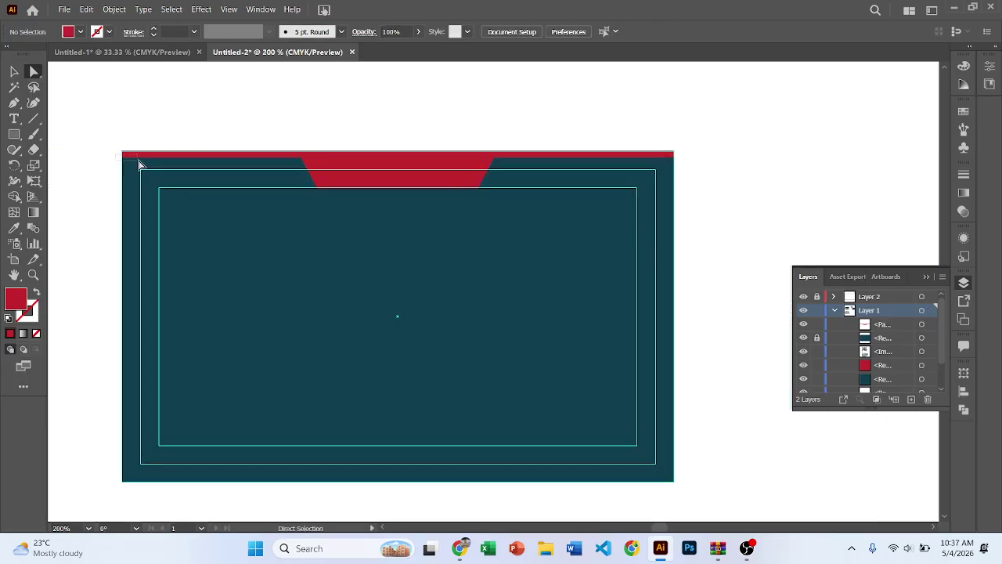
Move the red header's lower anchor points straight down together so its side strips extend past the trim guide.
drag(668, 227, 697, 226)
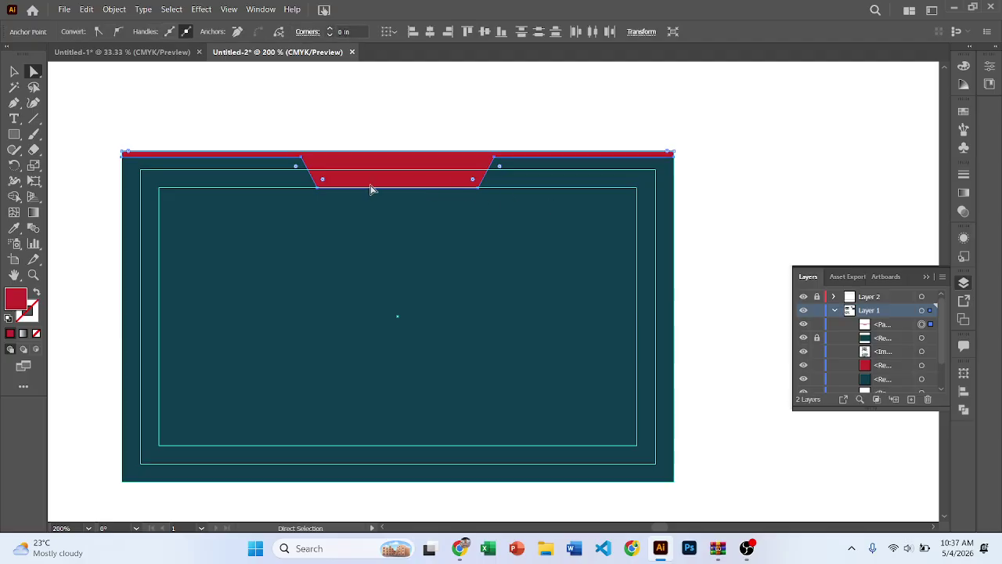
scroll(362, 191, up, 1)
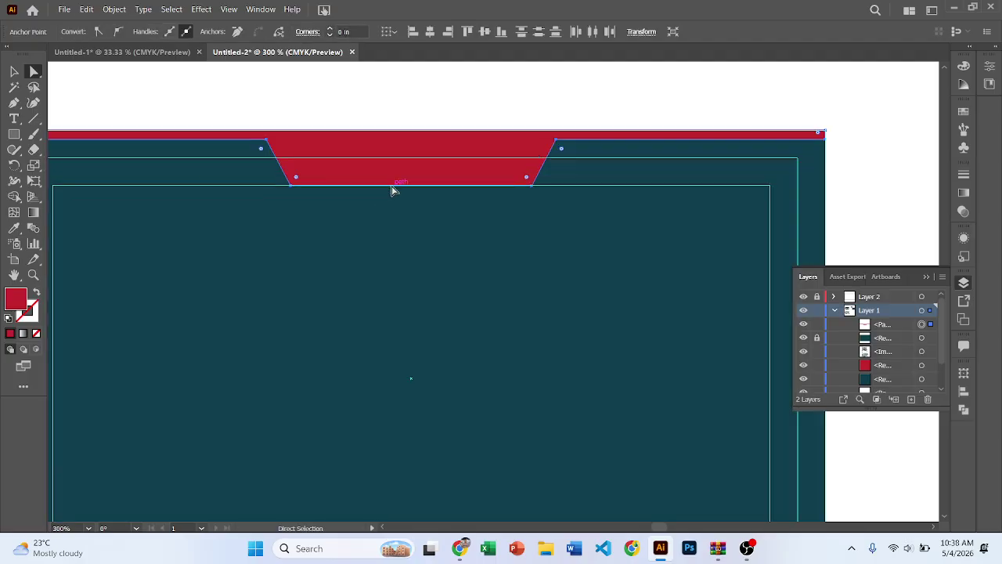
drag(393, 190, 394, 217)
scroll(393, 217, left, 3)
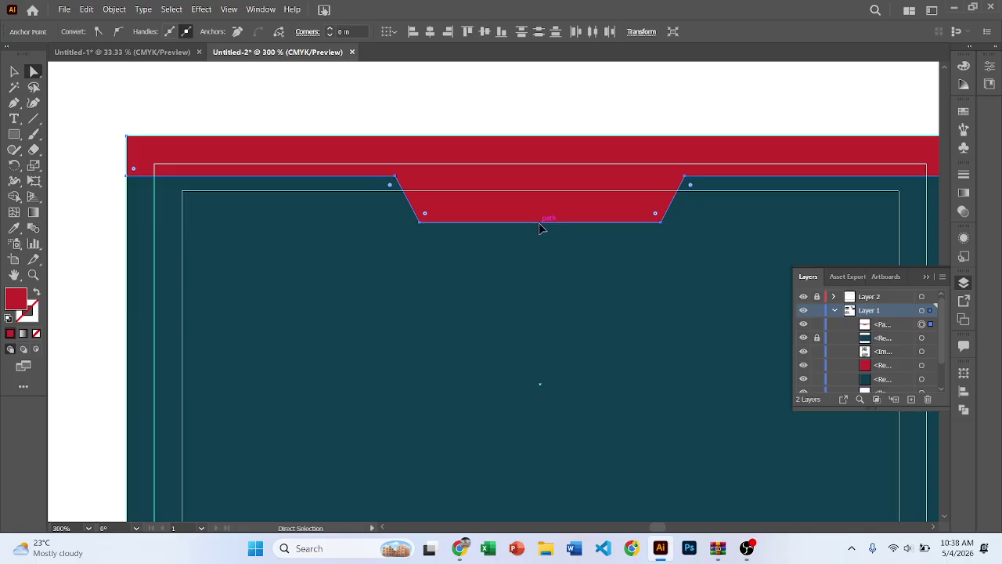
drag(540, 228, 546, 225)
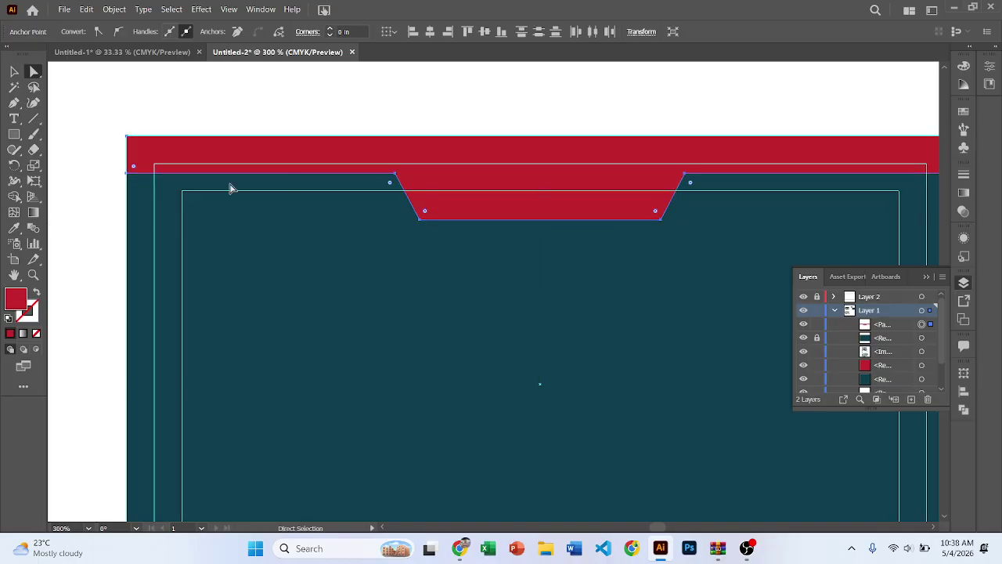
scroll(188, 180, up, 2)
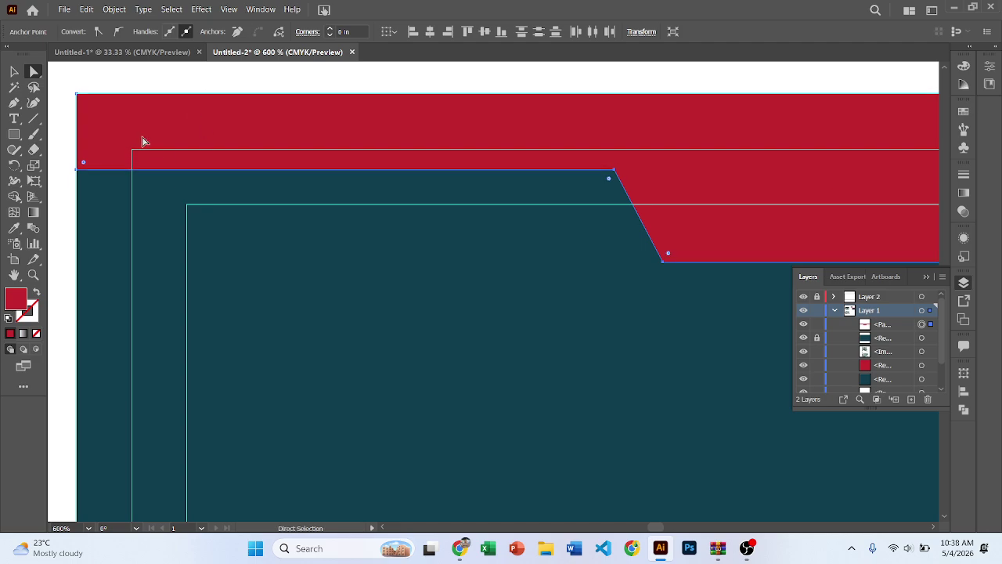
scroll(317, 181, down, 5)
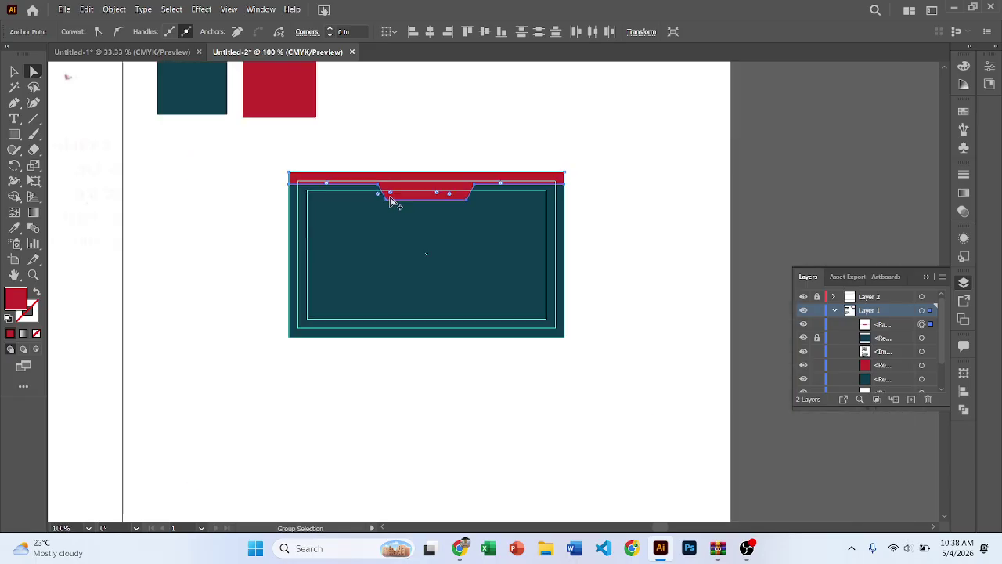
click(264, 163)
Raise the header tab's two bottom anchor points together until its lower edge meets the safety guide.
scroll(221, 193, down, 2)
scroll(221, 193, left, 3)
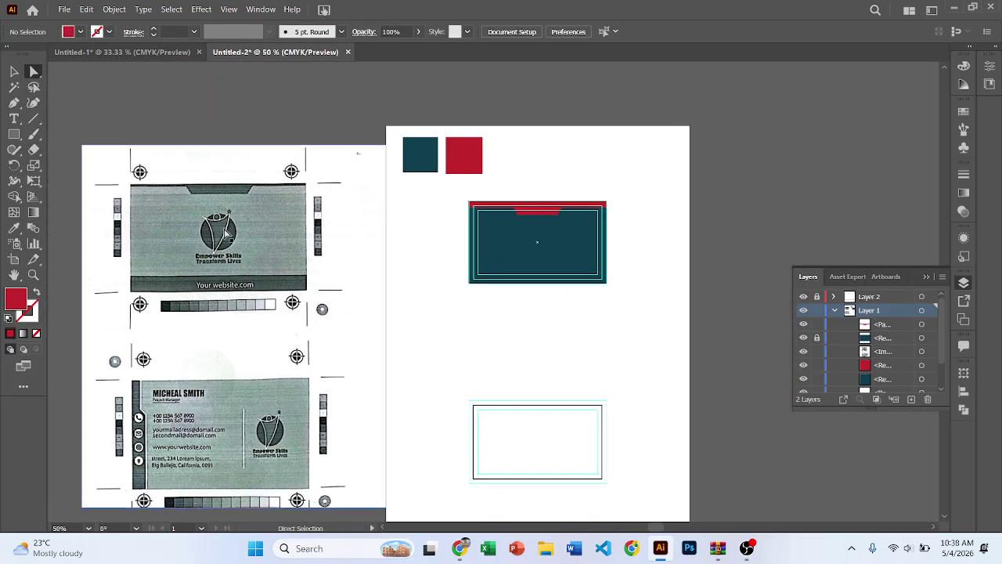
scroll(202, 202, up, 2)
scroll(202, 202, up, 1)
scroll(391, 216, down, 3)
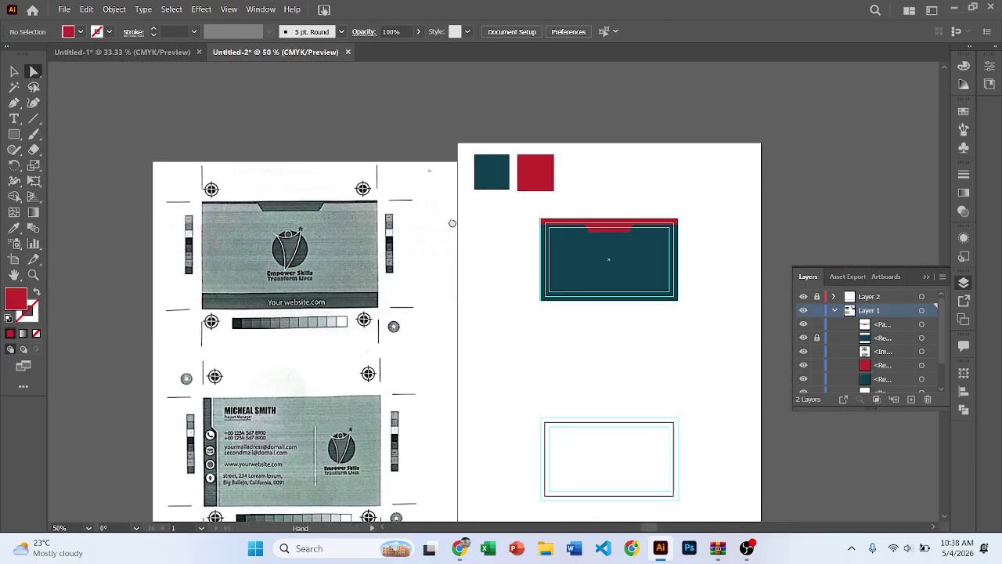
scroll(501, 233, up, 6)
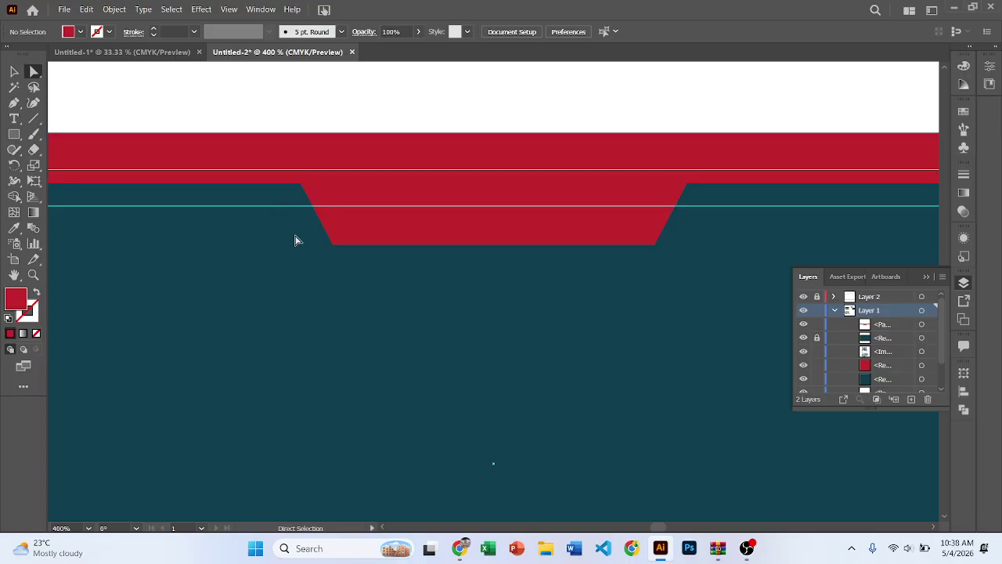
drag(514, 264, 704, 275)
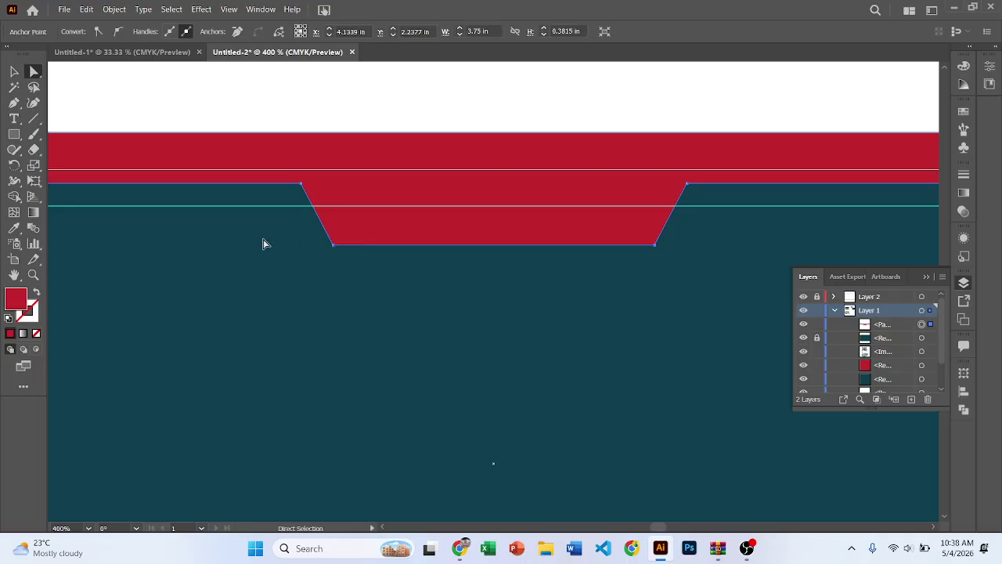
drag(288, 227, 654, 267)
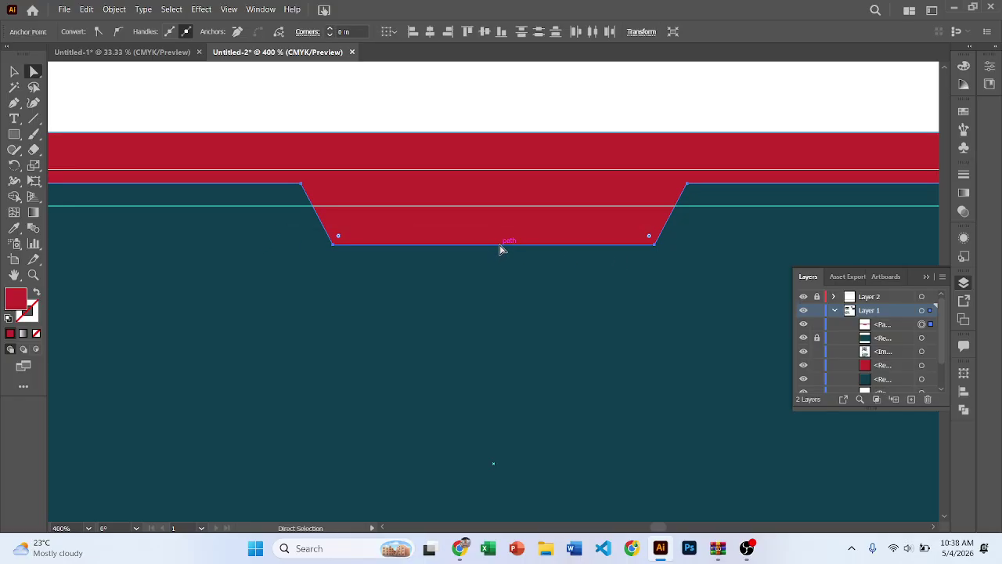
drag(500, 246, 495, 213)
key(v)
scroll(438, 305, down, 4)
click(435, 314)
Compare the red header's strip and tab against the scanned front sample and the card's guides.
drag(429, 327, 415, 306)
scroll(436, 297, up, 1)
scroll(409, 273, down, 2)
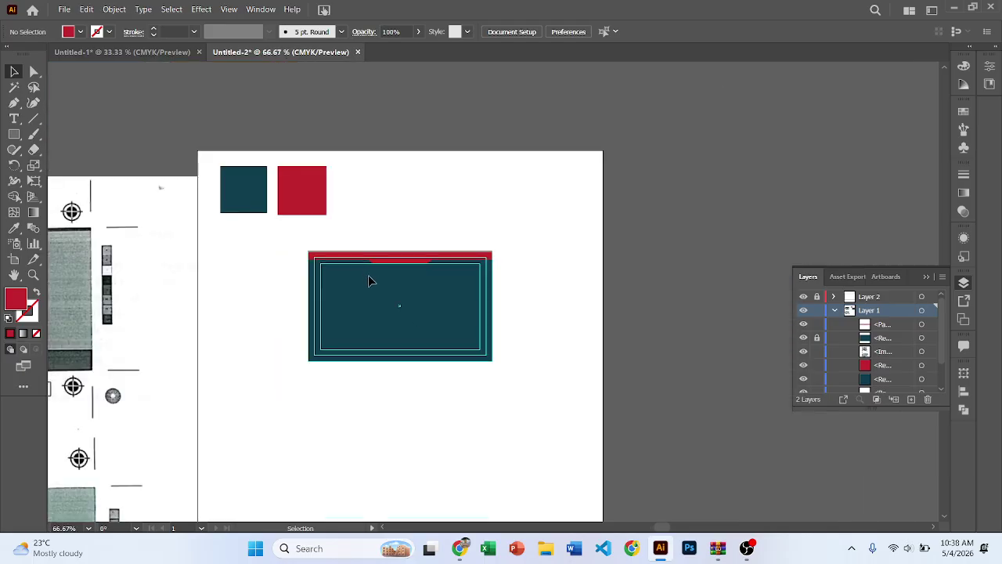
drag(198, 270, 423, 267)
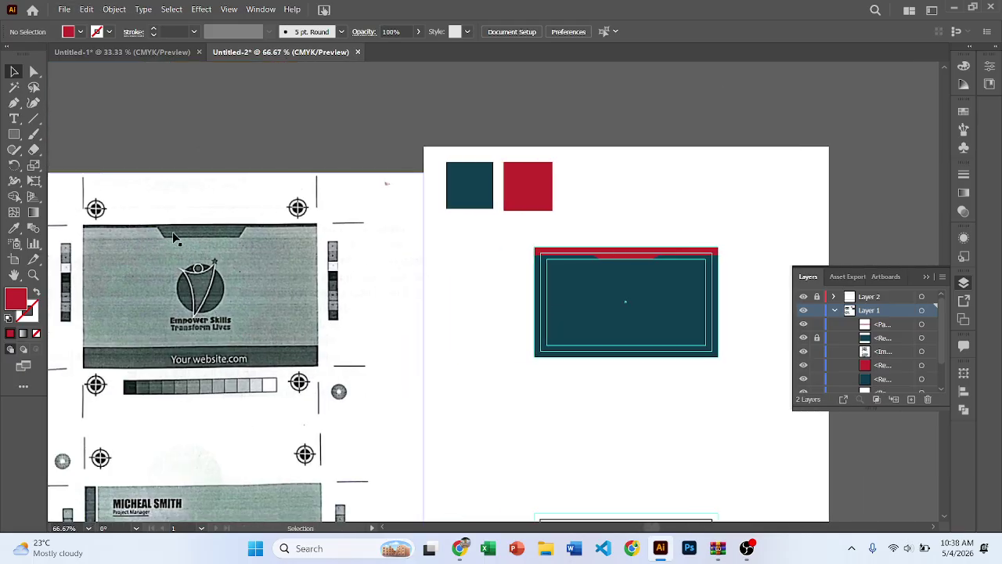
scroll(174, 239, up, 4)
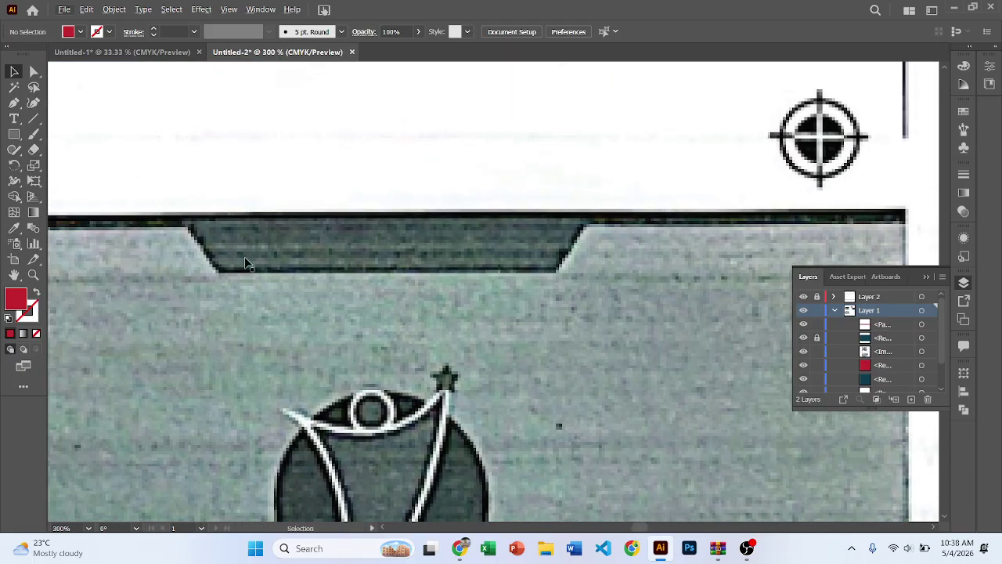
scroll(245, 263, down, 4)
scroll(188, 267, up, 4)
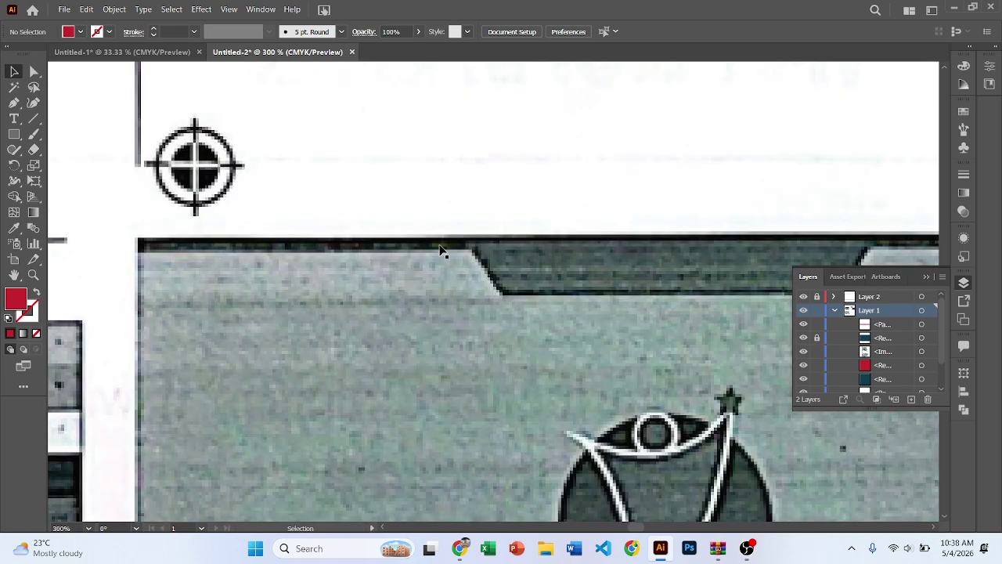
scroll(183, 248, down, 3)
drag(679, 285, 329, 281)
scroll(375, 292, up, 2)
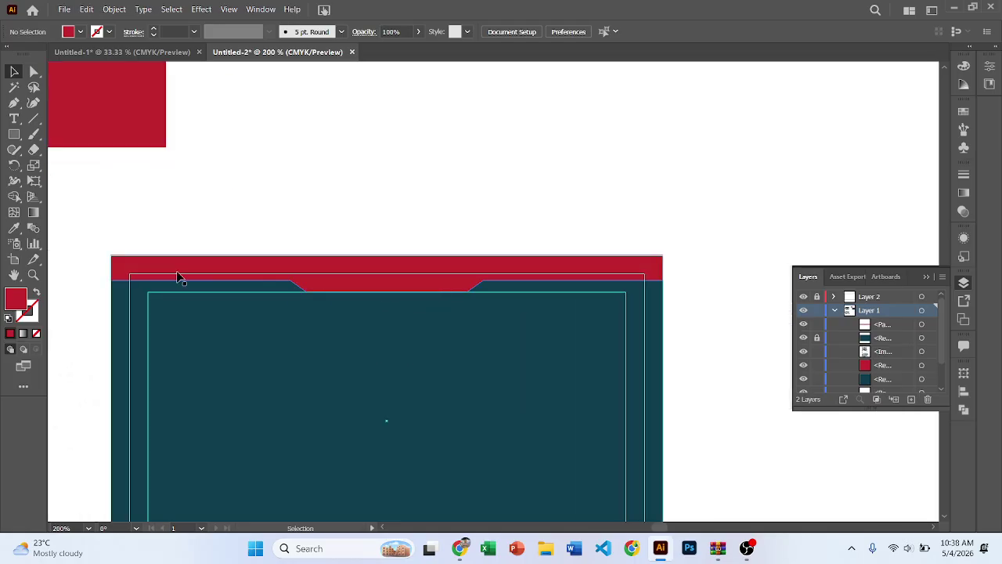
scroll(154, 274, up, 2)
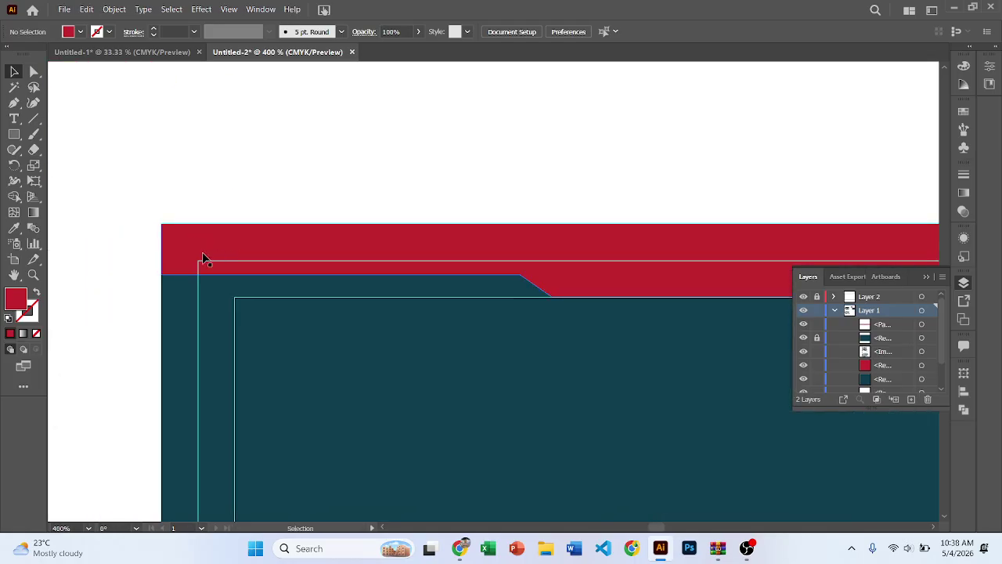
scroll(316, 258, up, 1)
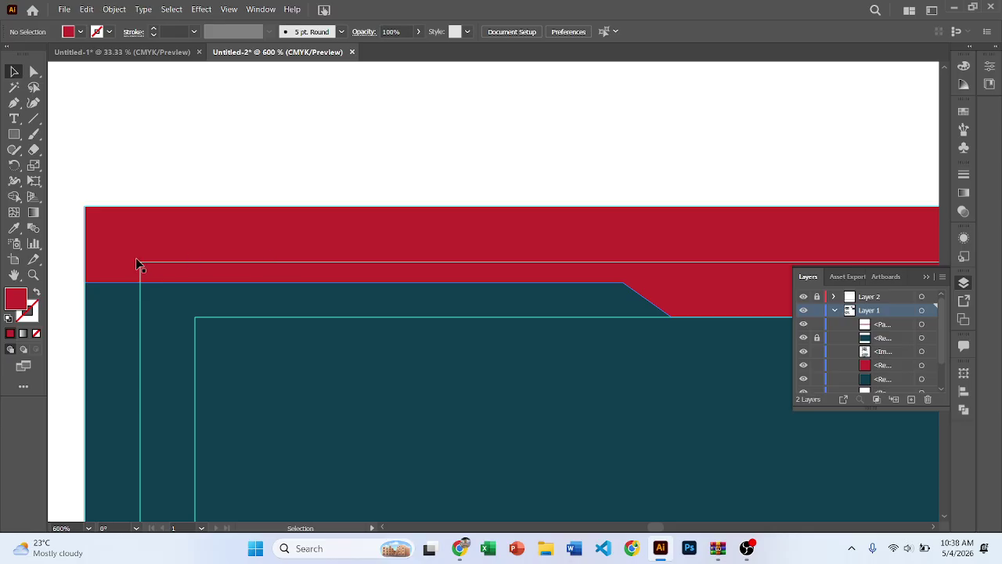
scroll(647, 271, down, 5)
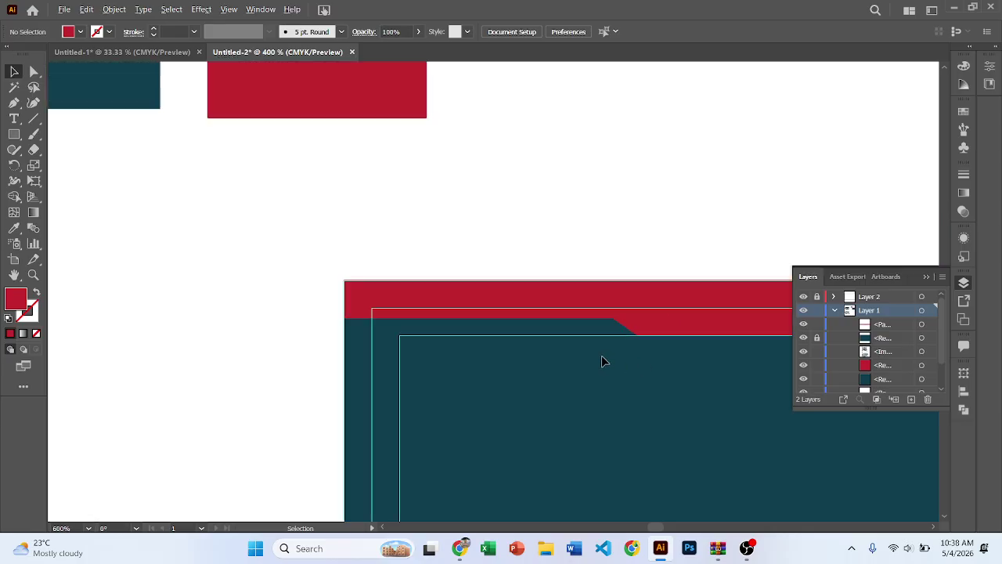
drag(494, 229, 522, 225)
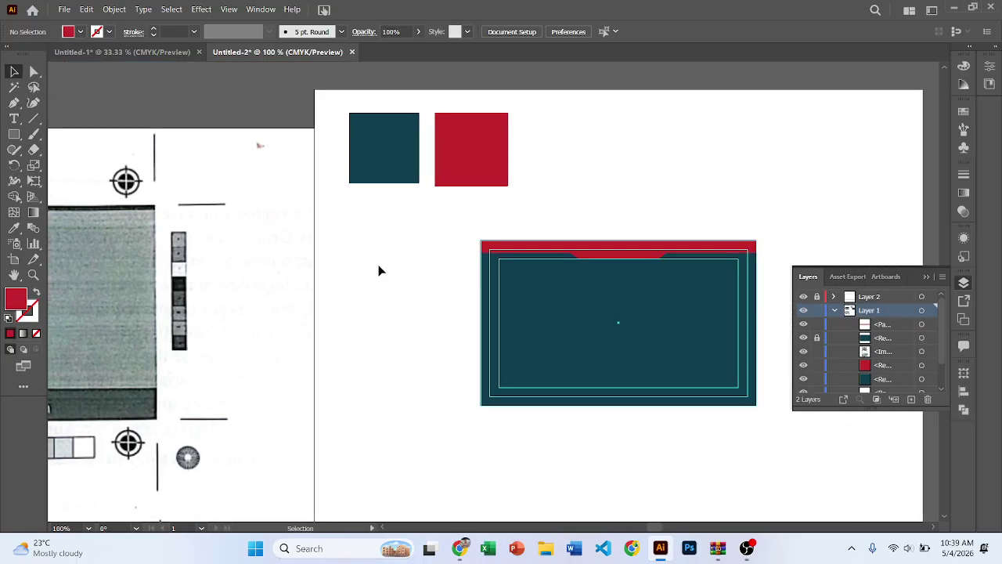
scroll(380, 271, down, 1)
drag(422, 288, 548, 285)
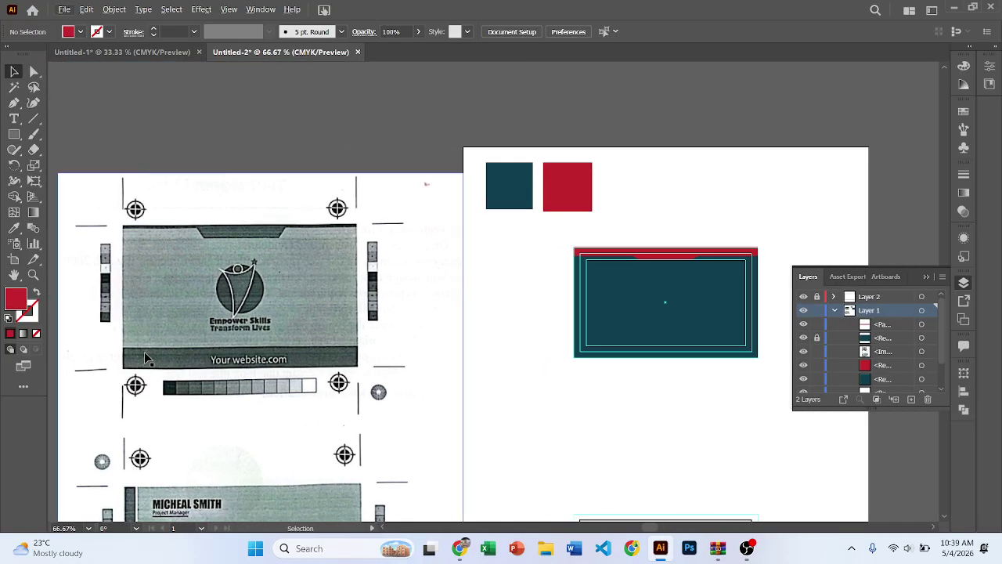
Draw a red rectangle across the full bleed width along the upper card's bottom edge.
drag(471, 342, 300, 299)
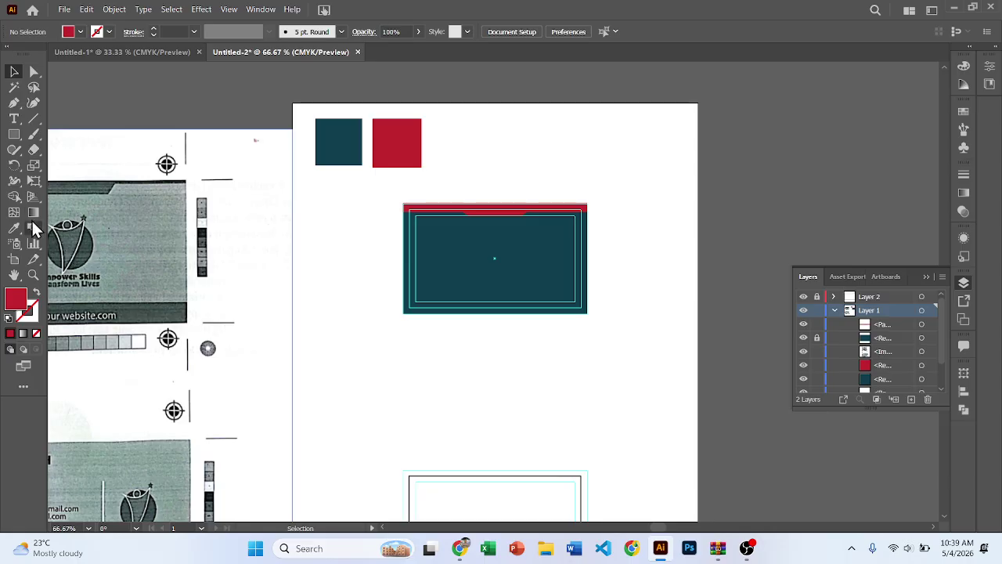
click(21, 136)
scroll(445, 285, up, 3)
drag(446, 283, 264, 282)
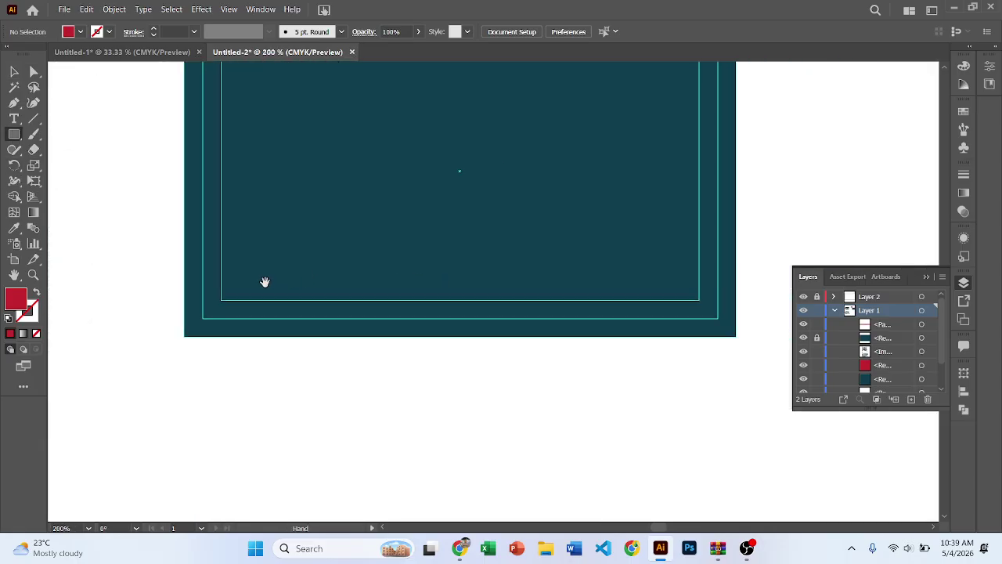
mouse_move(184, 259)
mouse_down()
mouse_move(217, 336)
mouse_move(744, 337)
mouse_up()
Lower the top edge of the red bottom band slightly to make it thinner, and deselect it.
key(v)
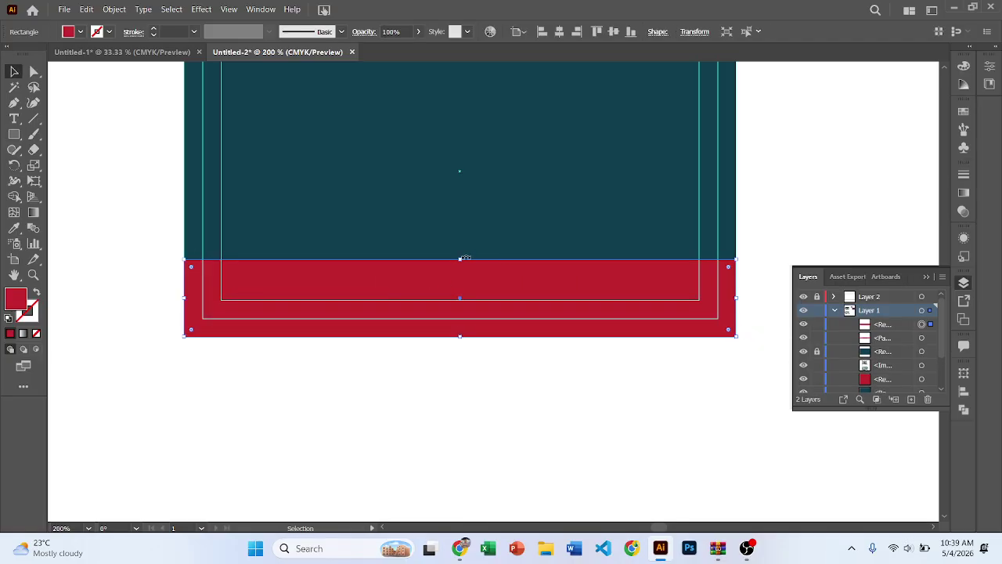
drag(459, 260, 459, 268)
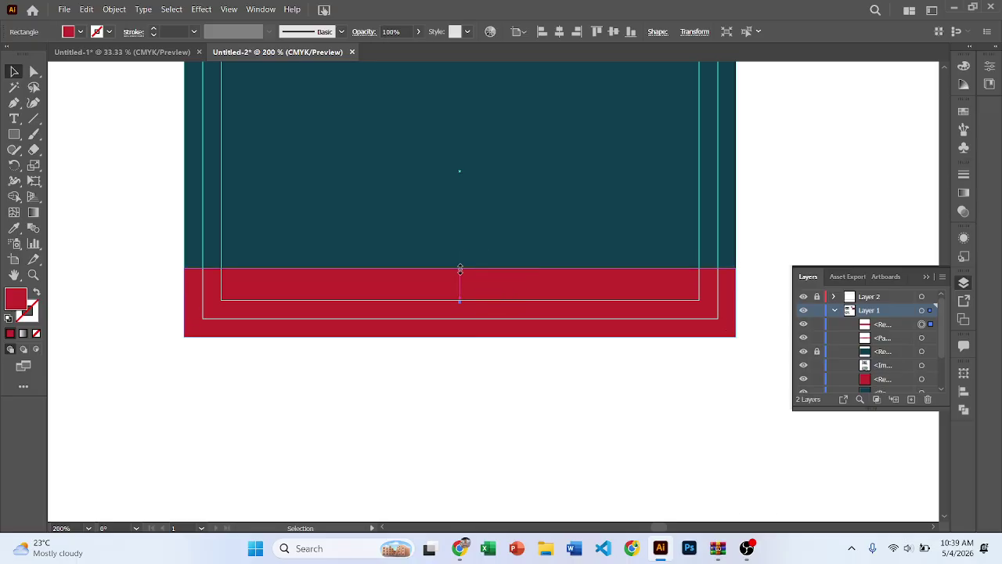
scroll(327, 307, down, 1)
scroll(327, 307, down, 1)
click(315, 358)
Examine the scanned front sample's bottom band and website line against the new red band.
scroll(528, 375, left, 5)
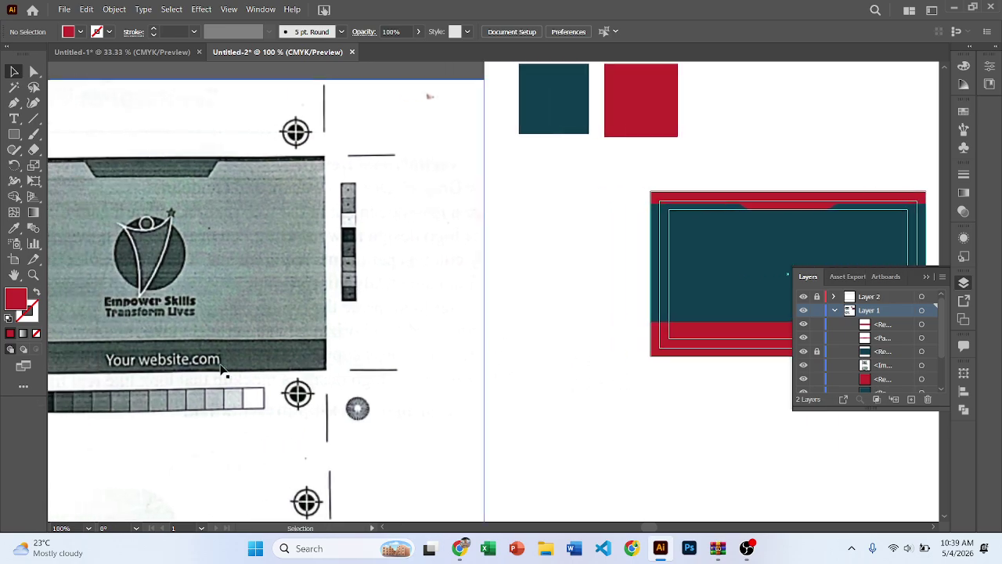
scroll(148, 368, up, 1)
scroll(146, 365, up, 2)
scroll(146, 367, down, 3)
drag(147, 372, 288, 344)
scroll(283, 350, up, 2)
scroll(430, 336, down, 3)
scroll(389, 352, up, 4)
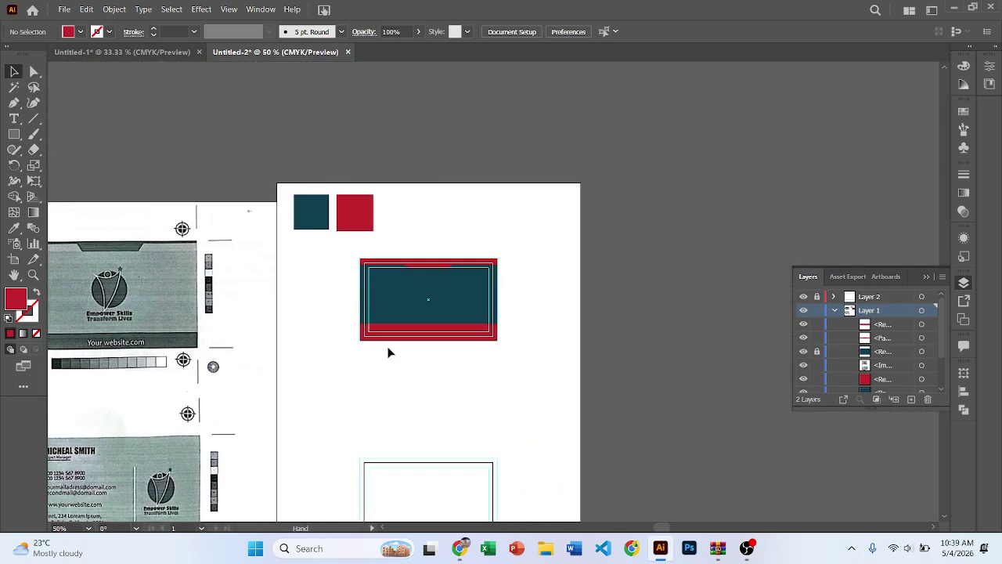
scroll(407, 345, up, 3)
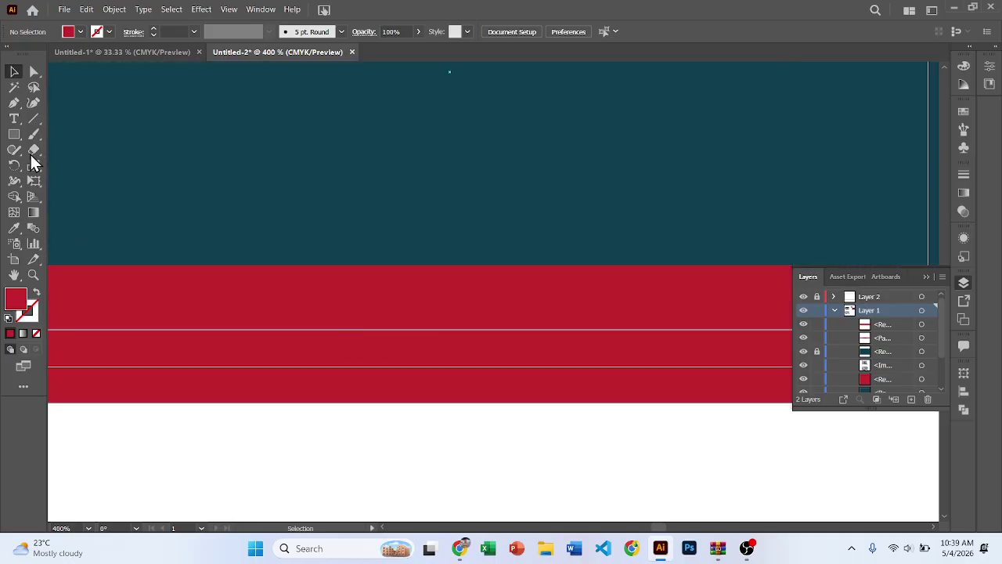
click(18, 119)
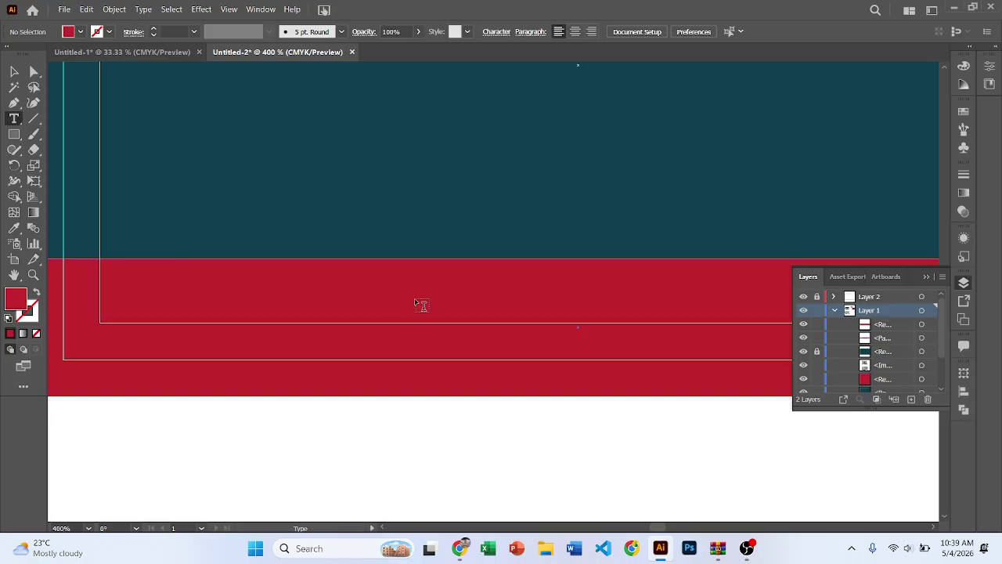
scroll(421, 305, down, 2)
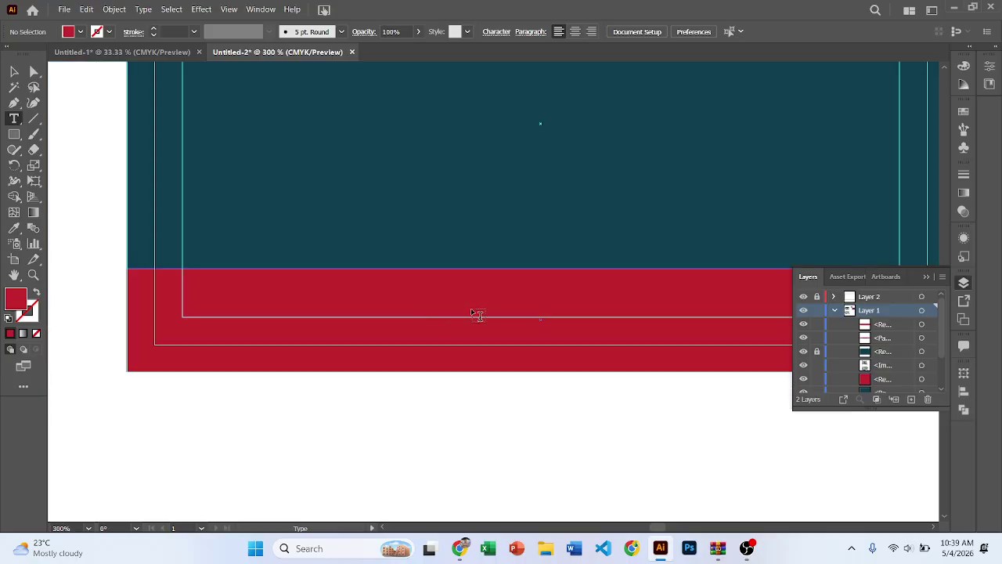
click(387, 296)
scroll(442, 313, down, 5)
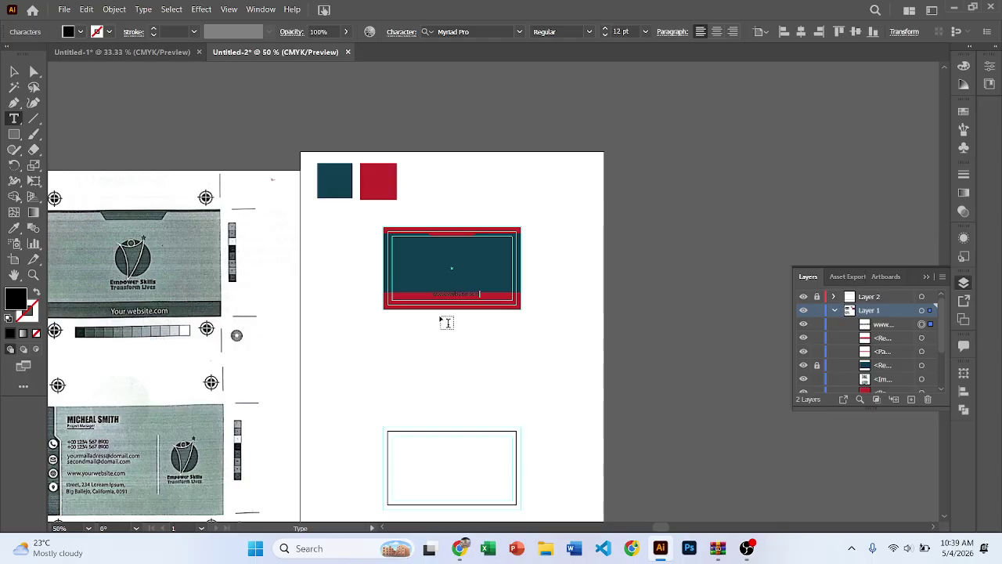
key(Escape)
scroll(466, 302, up, 4)
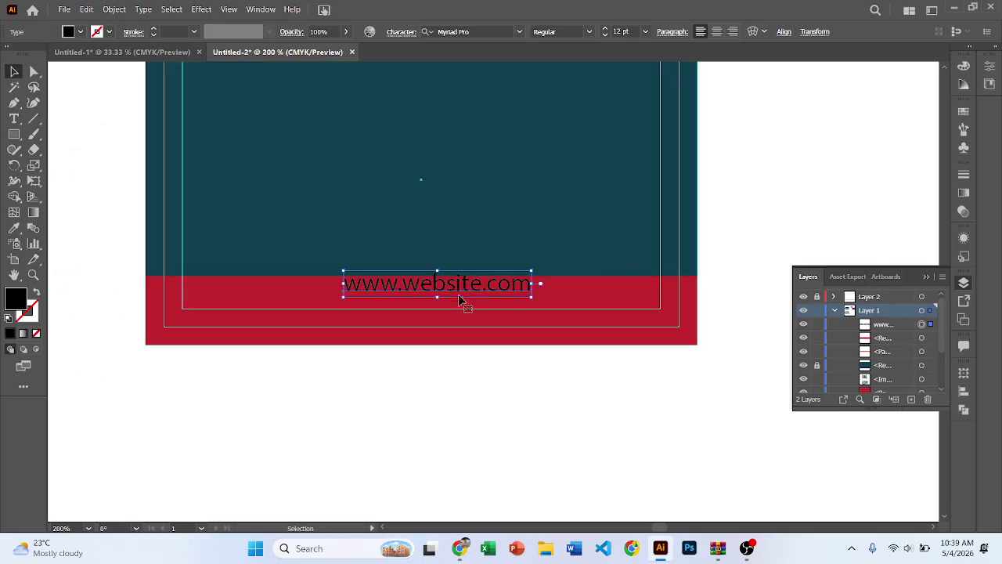
Lower the website text slightly within the red bottom band, keeping it above the safety guide, and deselect it.
drag(453, 290, 454, 306)
scroll(452, 313, down, 4)
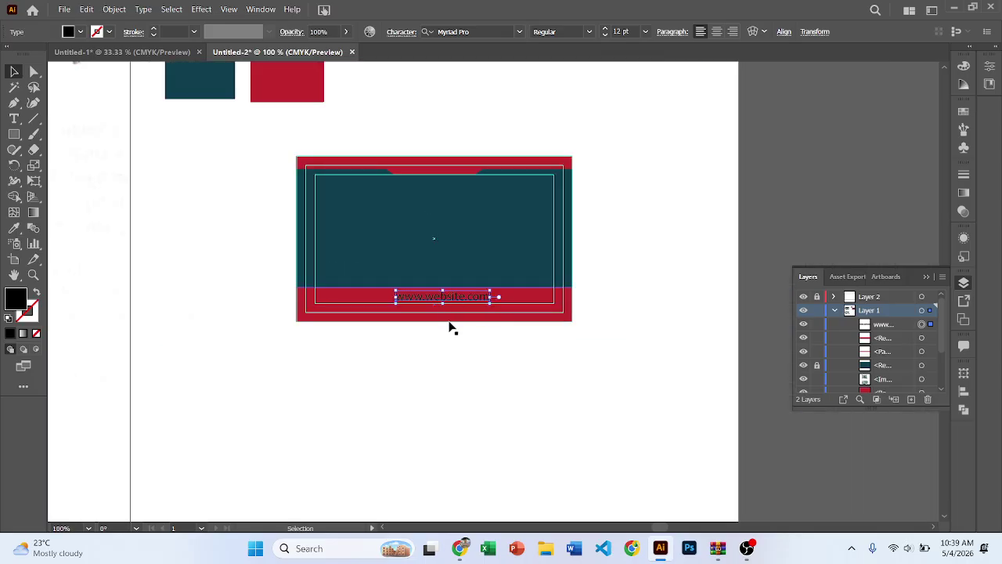
scroll(452, 318, up, 5)
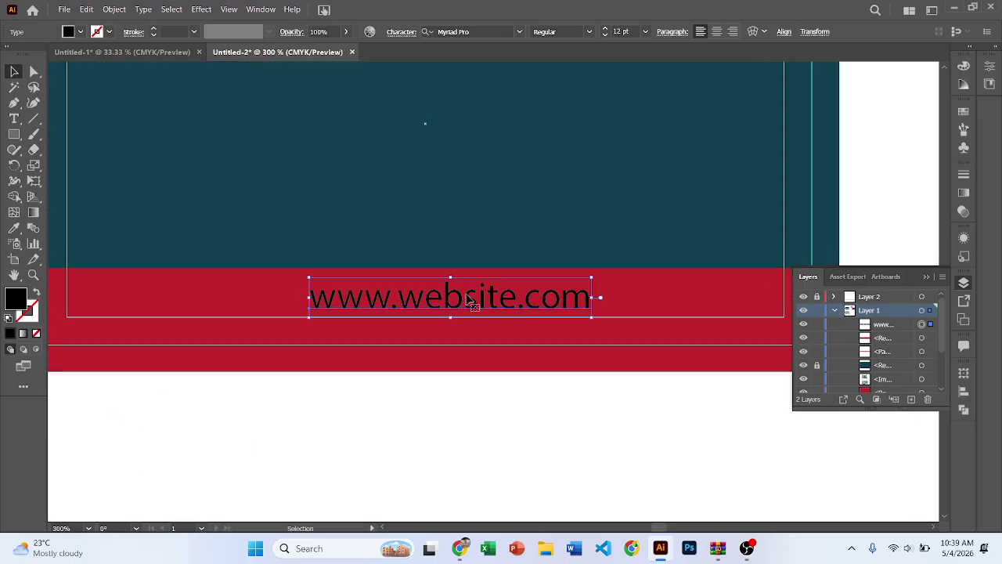
drag(460, 297, 454, 305)
scroll(486, 302, down, 2)
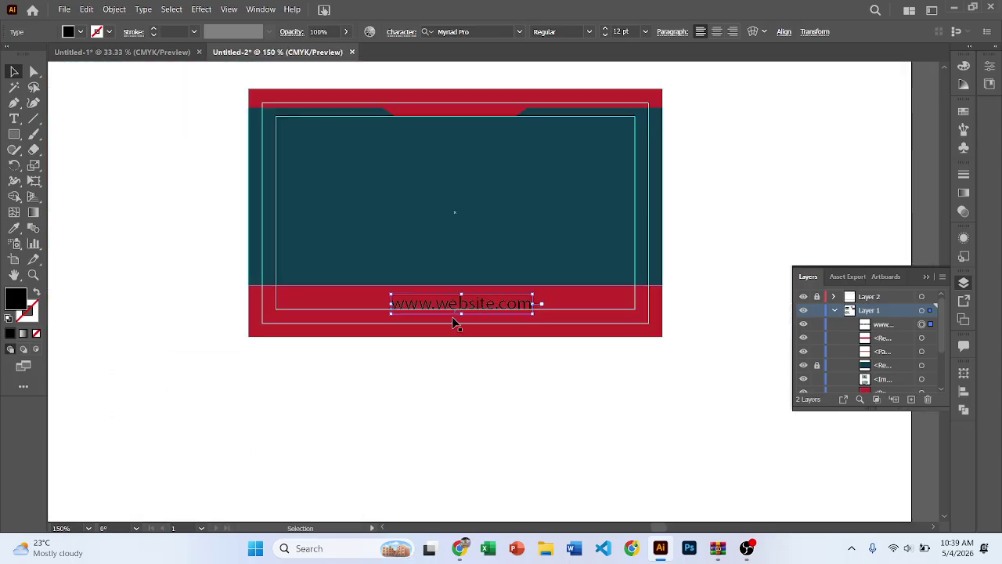
click(371, 358)
drag(401, 345, 441, 365)
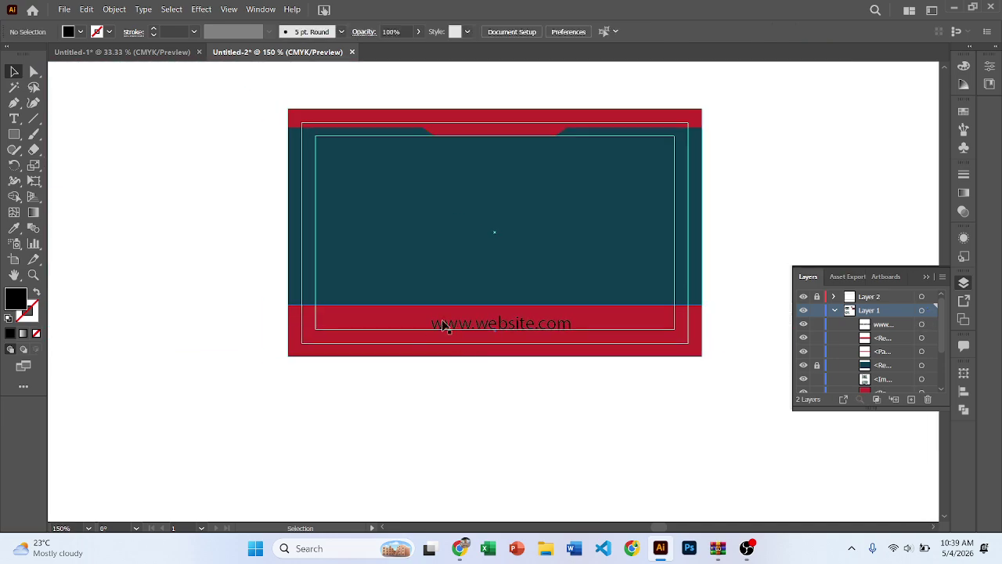
Centre the website text horizontally with the red bottom band, and deselect both objects.
click(389, 324)
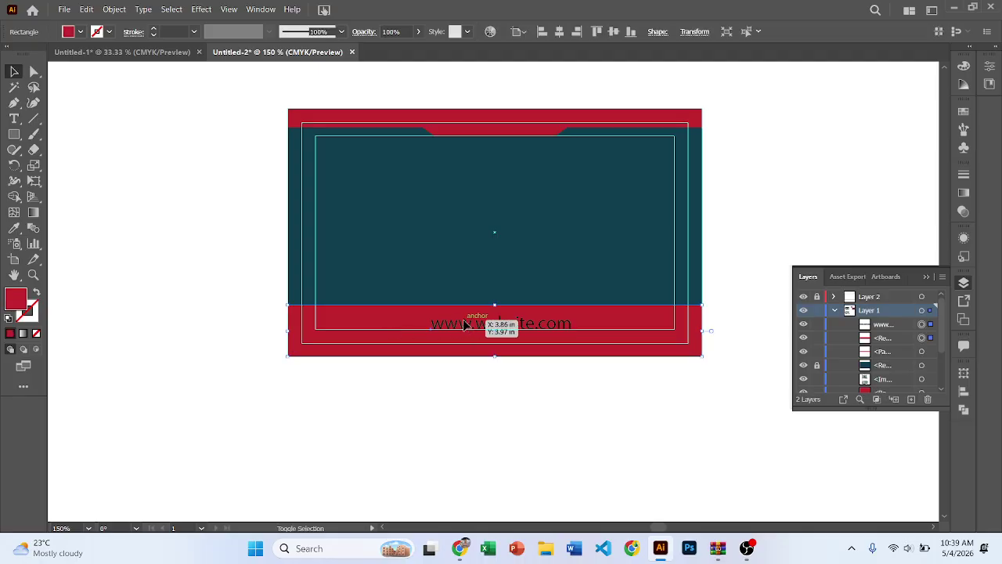
shift+click(394, 323)
click(383, 321)
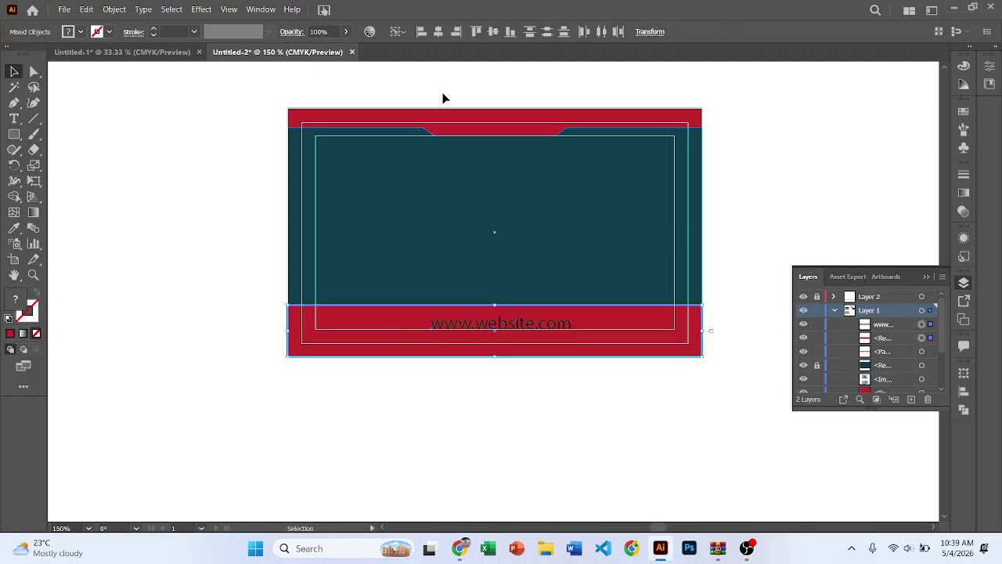
click(439, 32)
click(239, 245)
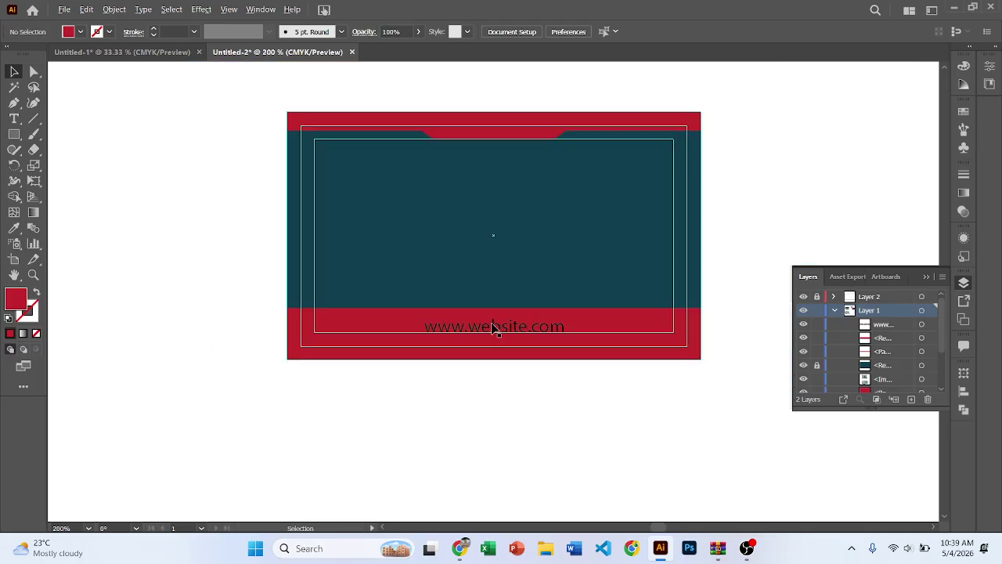
Change the website text's fill to white and deselect it.
scroll(491, 323, up, 4)
scroll(490, 323, down, 5)
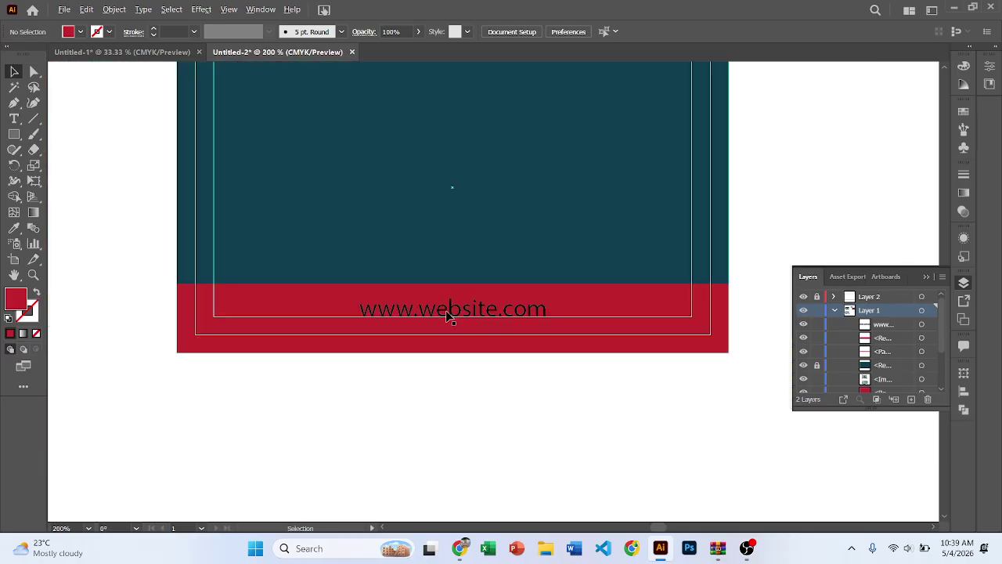
scroll(450, 312, up, 4)
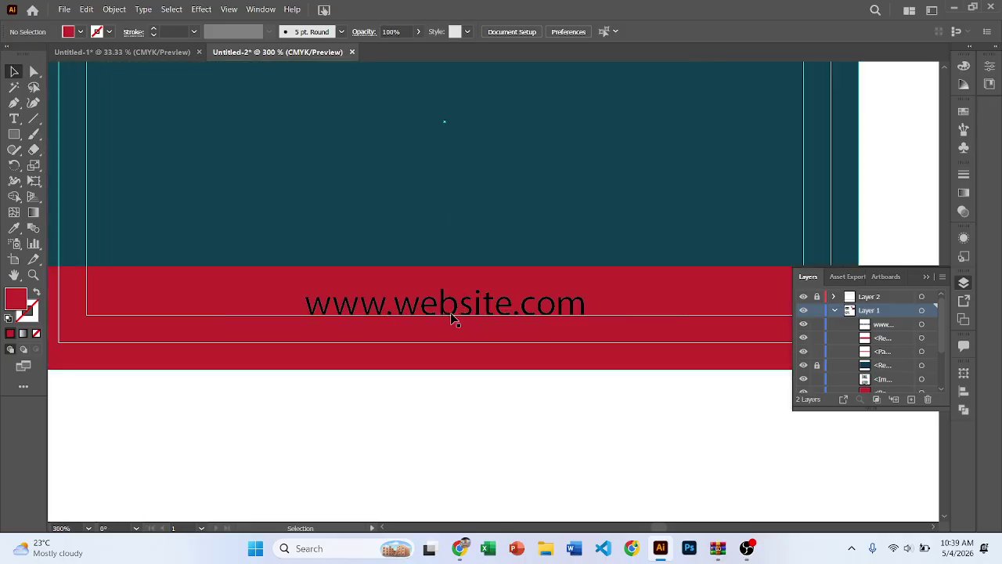
scroll(452, 314, down, 4)
click(462, 314)
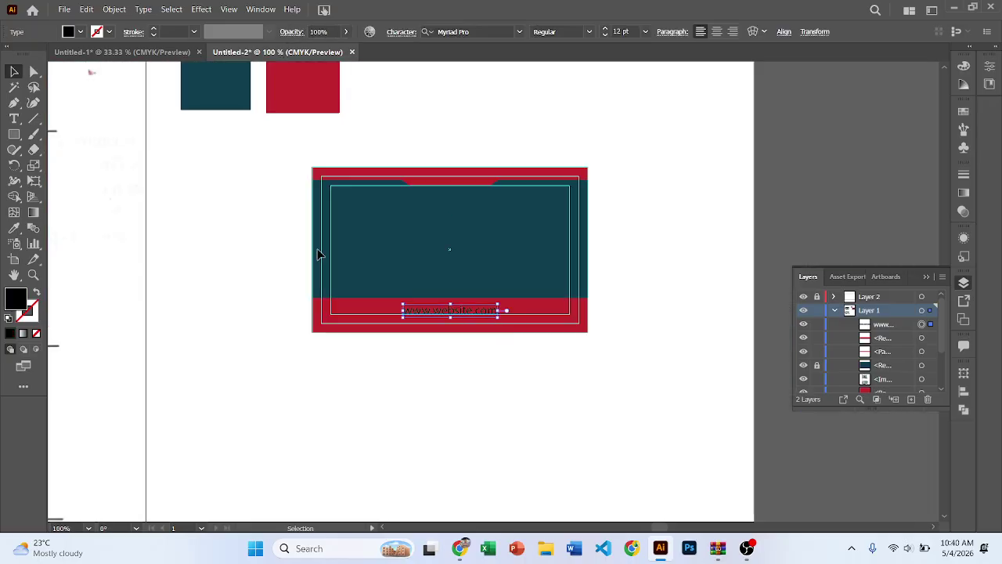
click(81, 31)
click(16, 39)
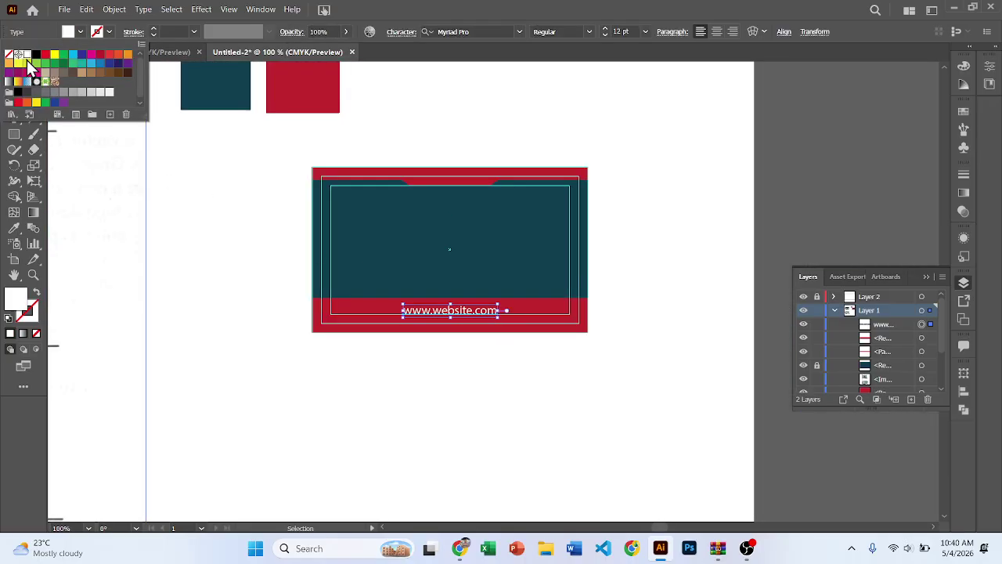
click(185, 208)
Compare the white website text on the red band with the scanned front sample.
scroll(465, 329, up, 3)
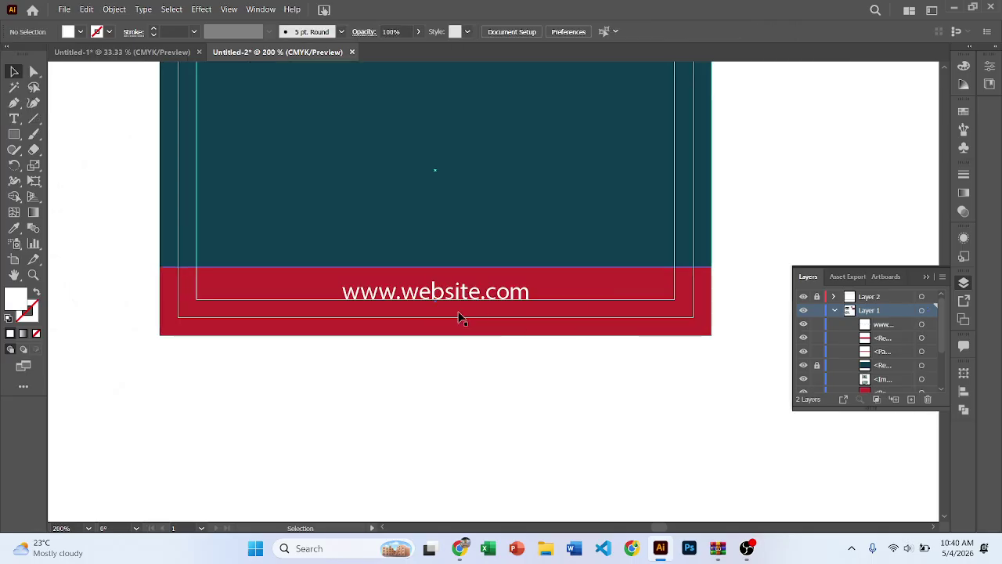
scroll(441, 321, down, 3)
scroll(437, 374, down, 2)
scroll(418, 351, left, 3)
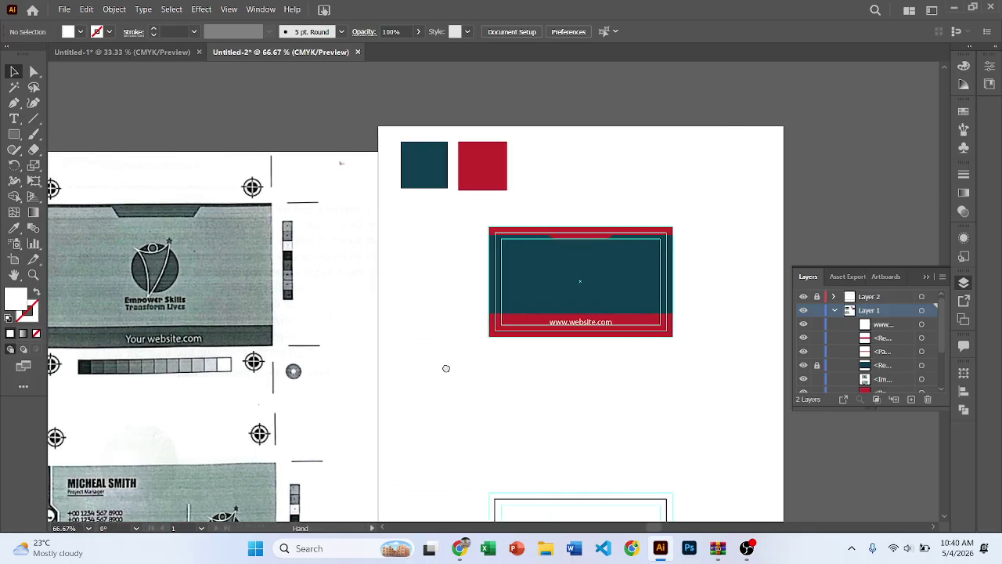
scroll(593, 341, down, 1)
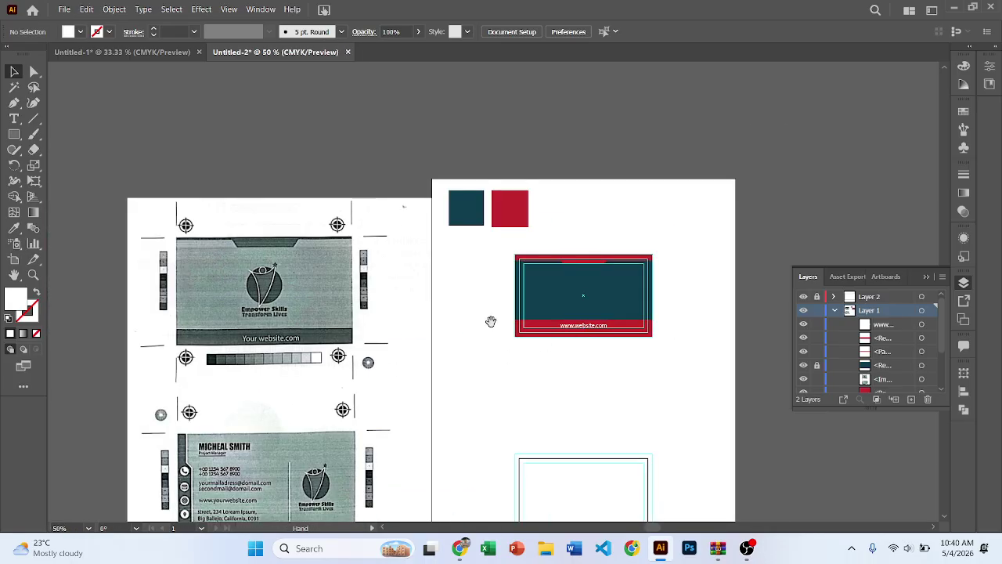
drag(491, 321, 385, 329)
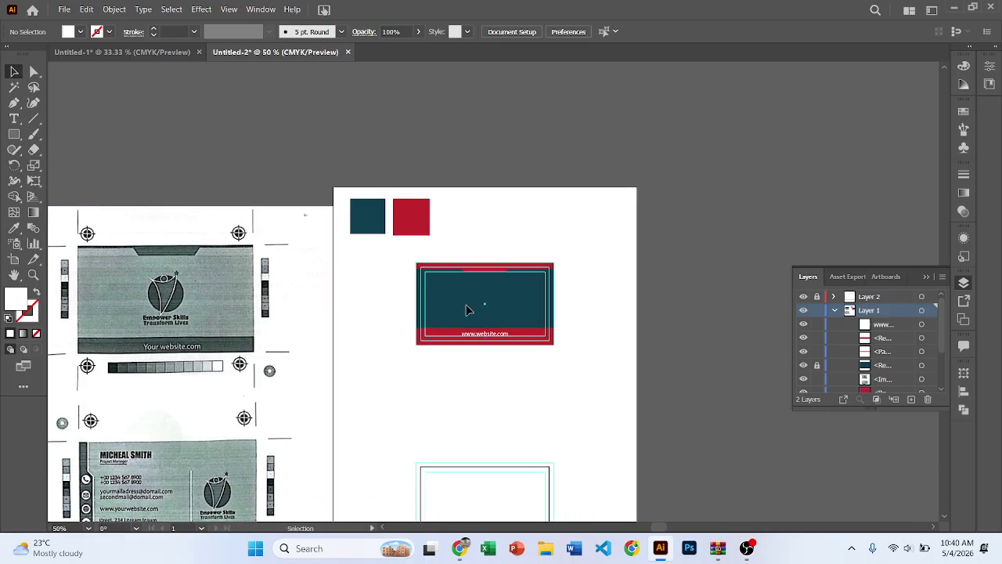
scroll(457, 310, up, 1)
scroll(385, 300, left, 2)
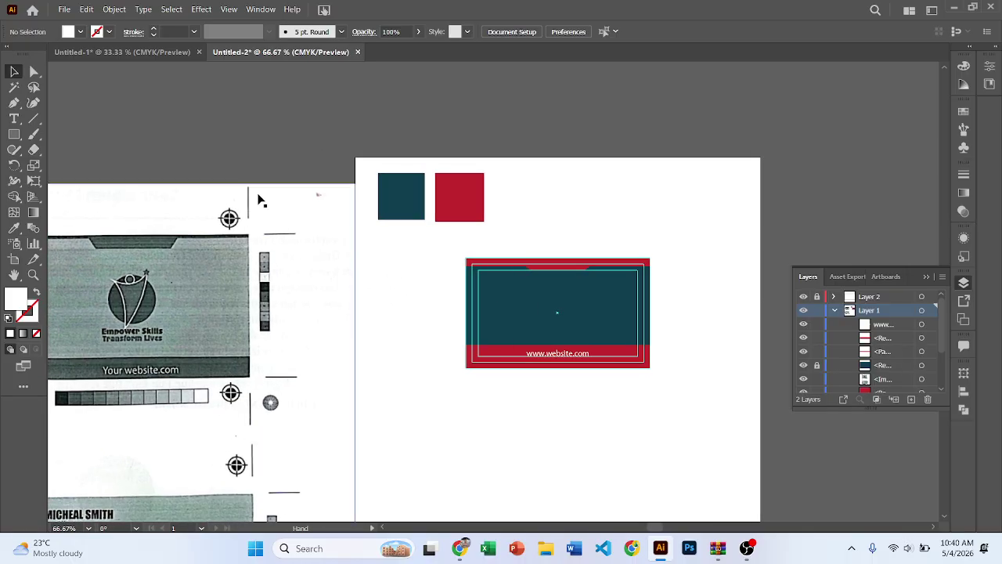
Copy the Empower Skills Transform Lives logo artwork from the Untitled-1 document and paste it into Untitled-2.
click(133, 47)
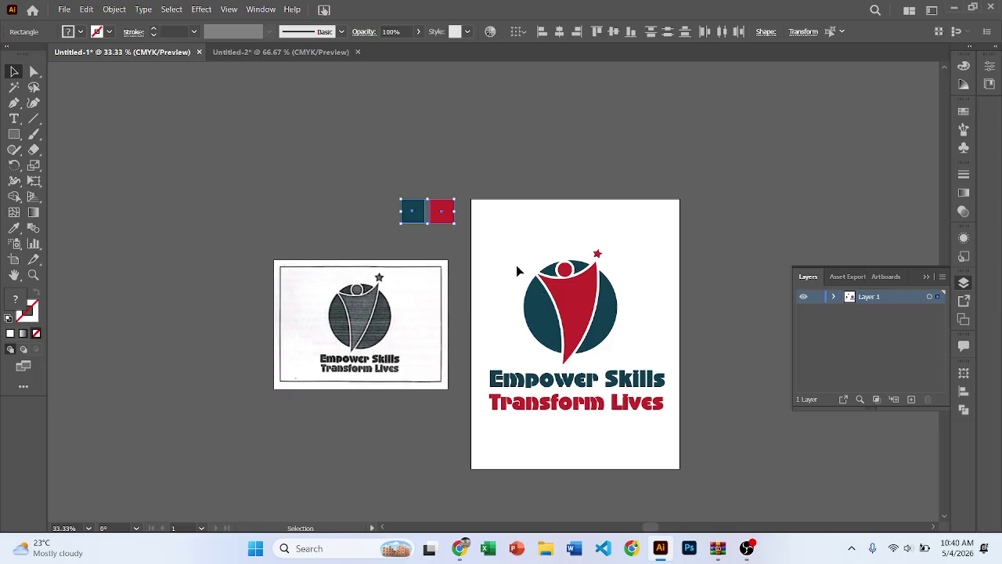
click(618, 381)
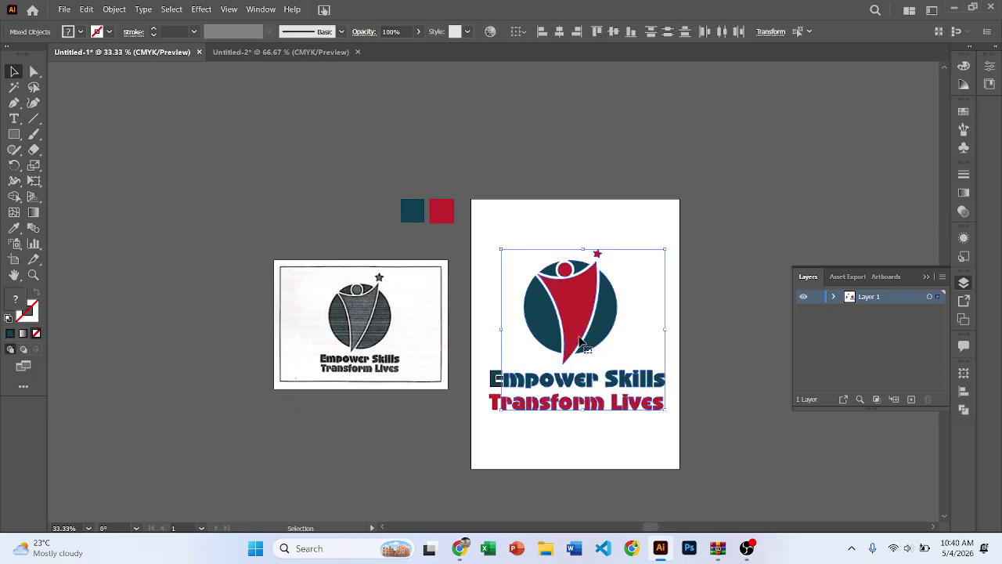
click(283, 53)
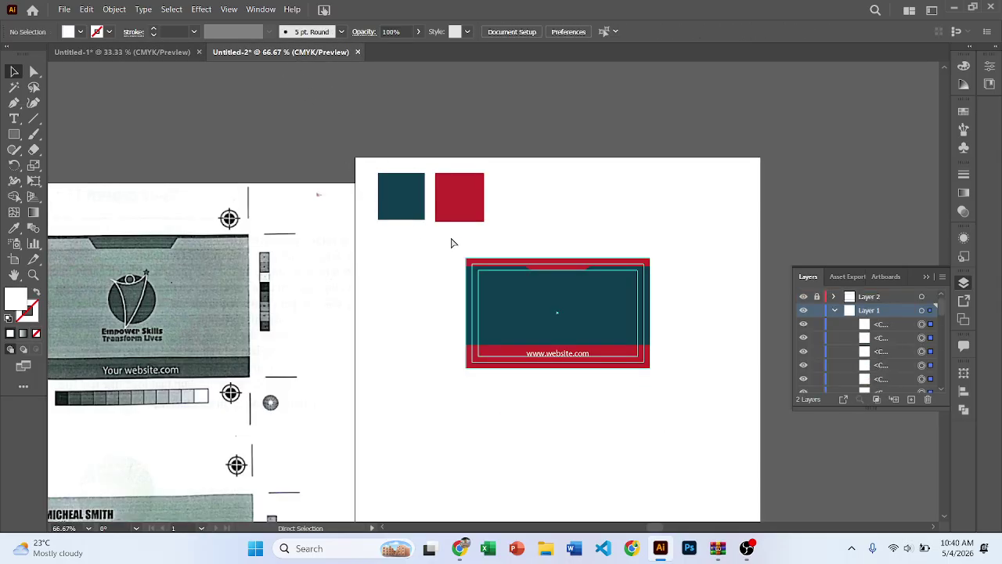
key(ctrl+v)
key(ctrl+minus)
key(ctrl+minus)
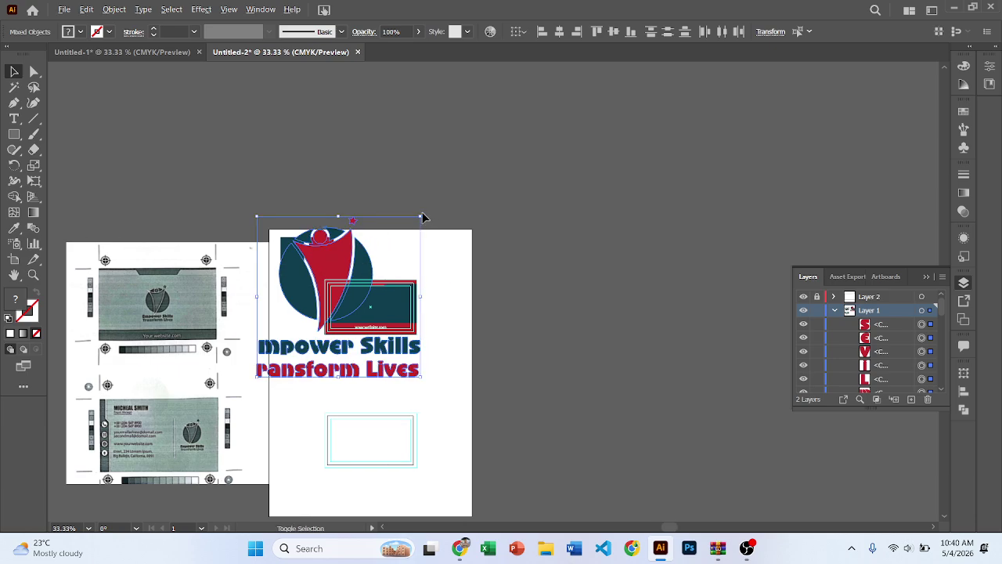
Scale the pasted logo down to fit between the upper card's red bands, place it near the centre, and deselect it.
drag(420, 214, 420, 320)
key(ctrl+1)
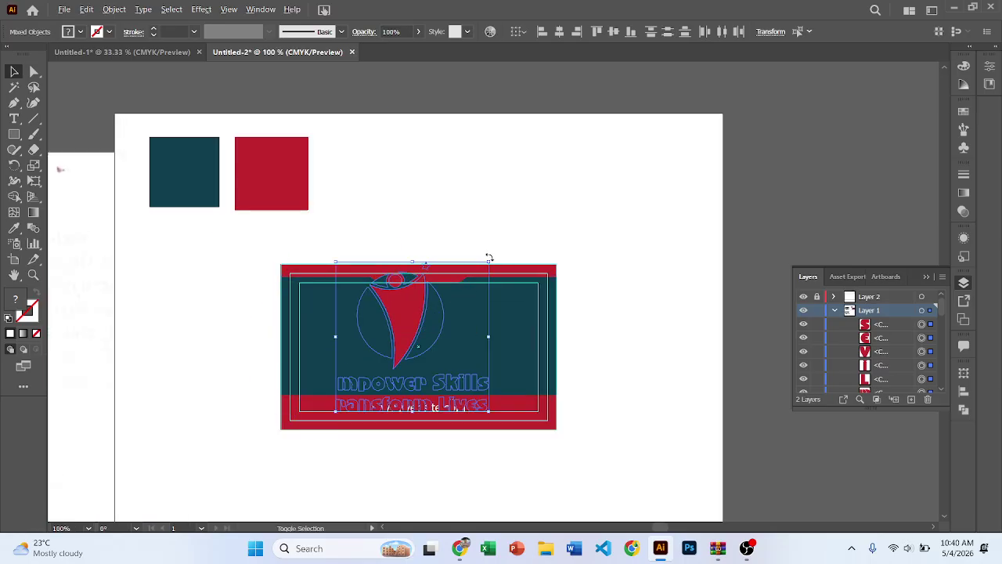
drag(487, 266, 447, 288)
drag(412, 323, 419, 323)
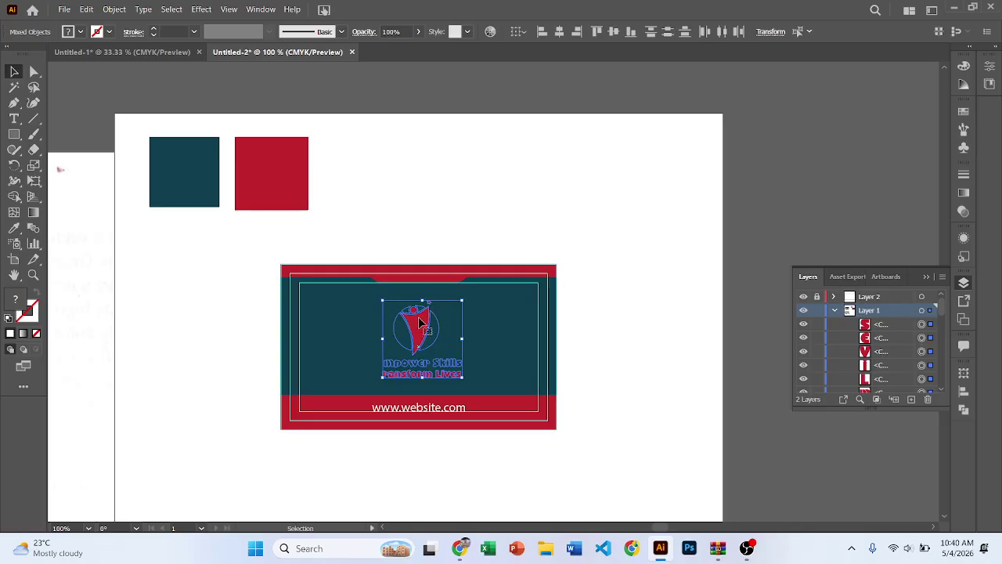
click(427, 260)
Examine the pasted logo's legibility on the teal card background and compare the card with the scanned front sample.
scroll(428, 264, up, 2)
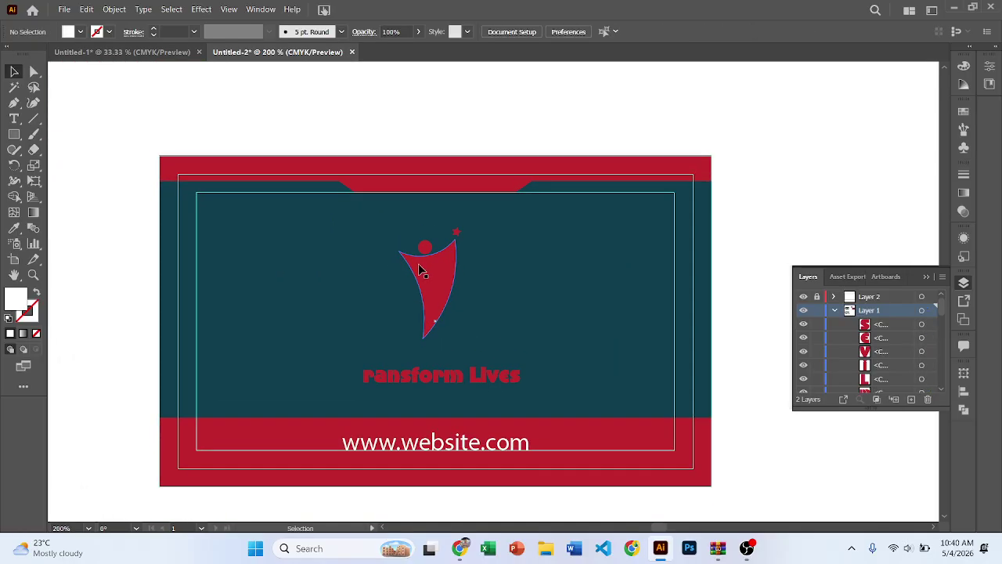
scroll(338, 293, left, 2)
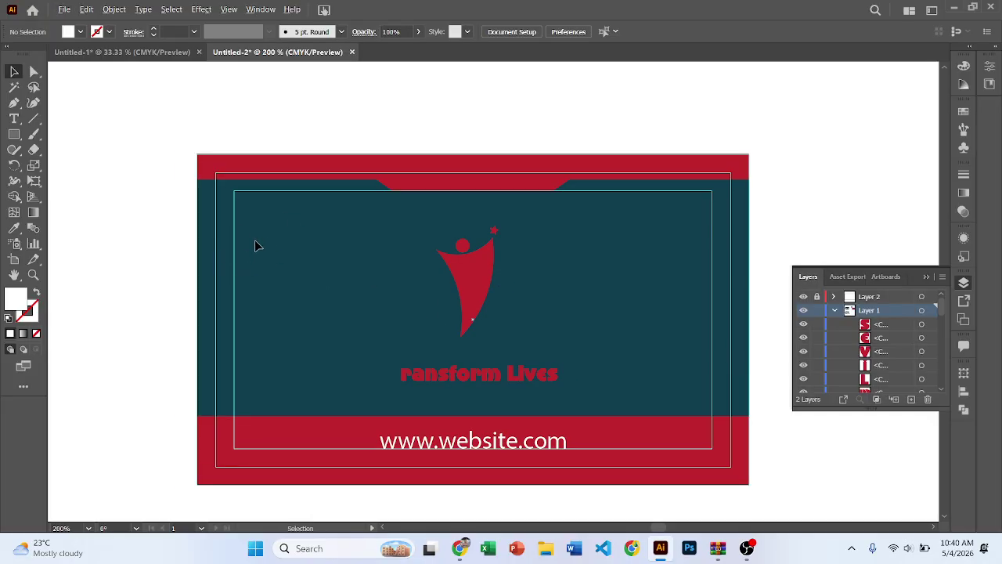
scroll(455, 288, up, 3)
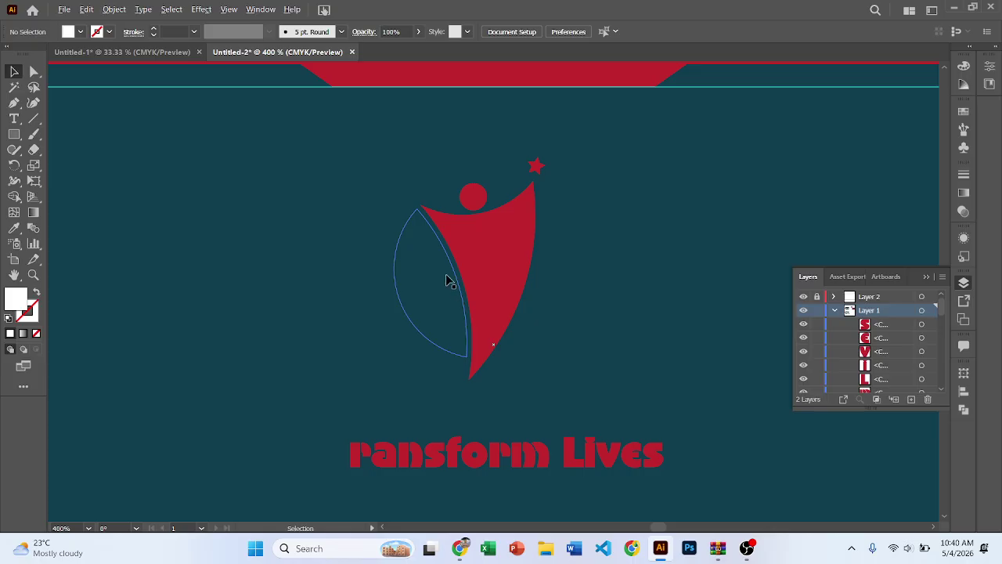
scroll(448, 282, down, 3)
scroll(446, 294, down, 1)
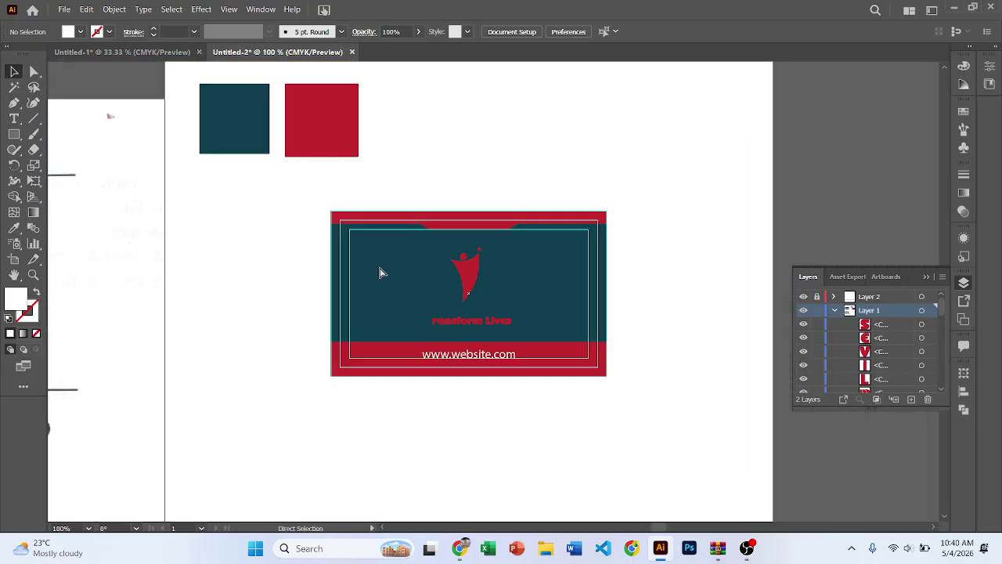
scroll(385, 262, down, 1)
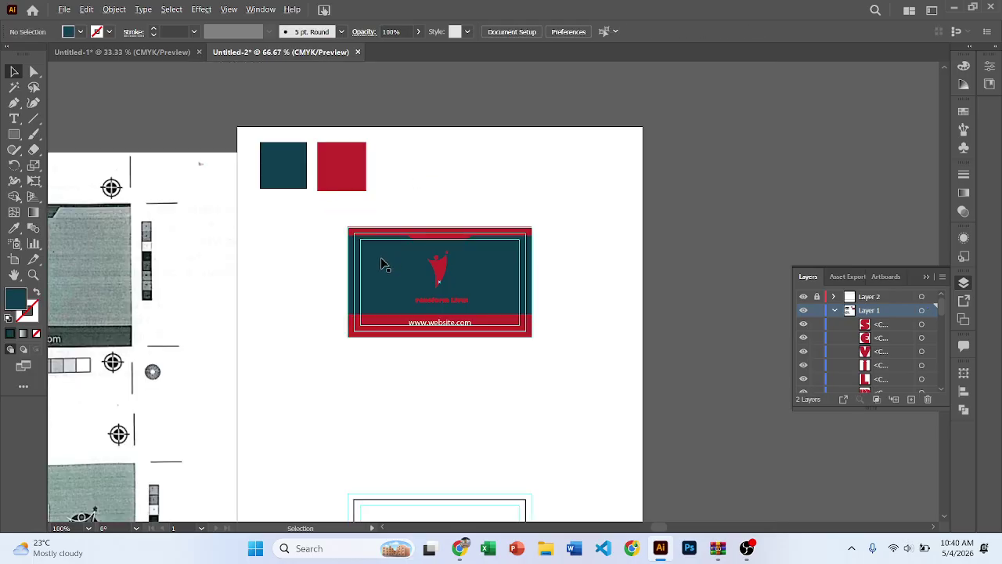
click(335, 275)
scroll(341, 275, up, 3)
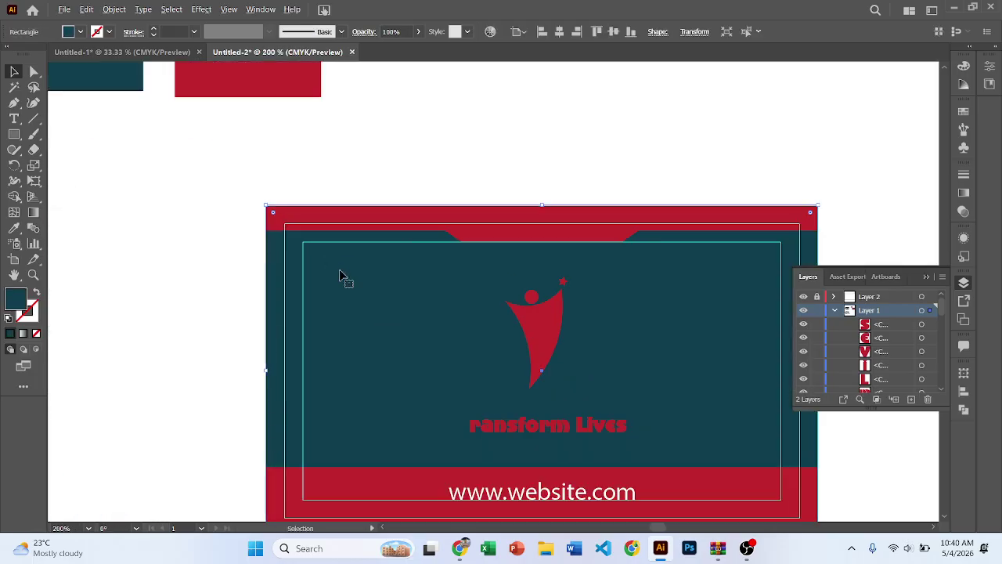
scroll(342, 276, down, 3)
scroll(349, 262, up, 1)
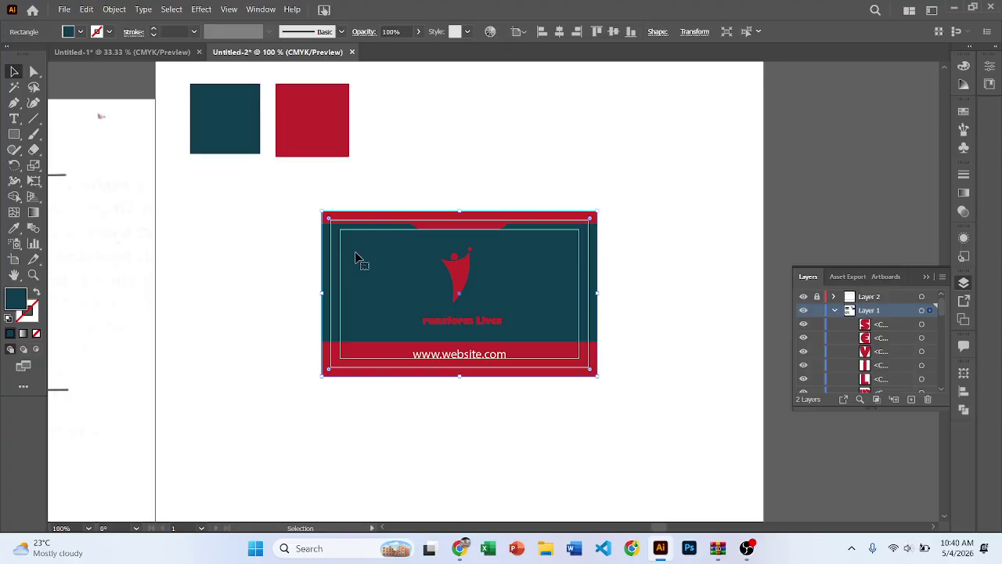
drag(309, 264, 407, 286)
scroll(445, 280, up, 2)
scroll(445, 280, down, 3)
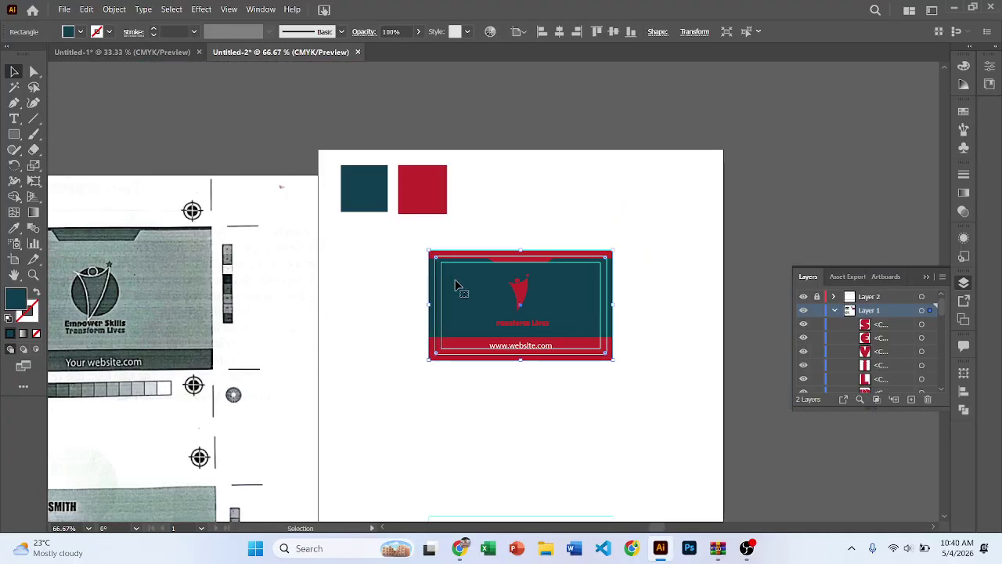
scroll(475, 274, down, 2)
drag(511, 219, 489, 237)
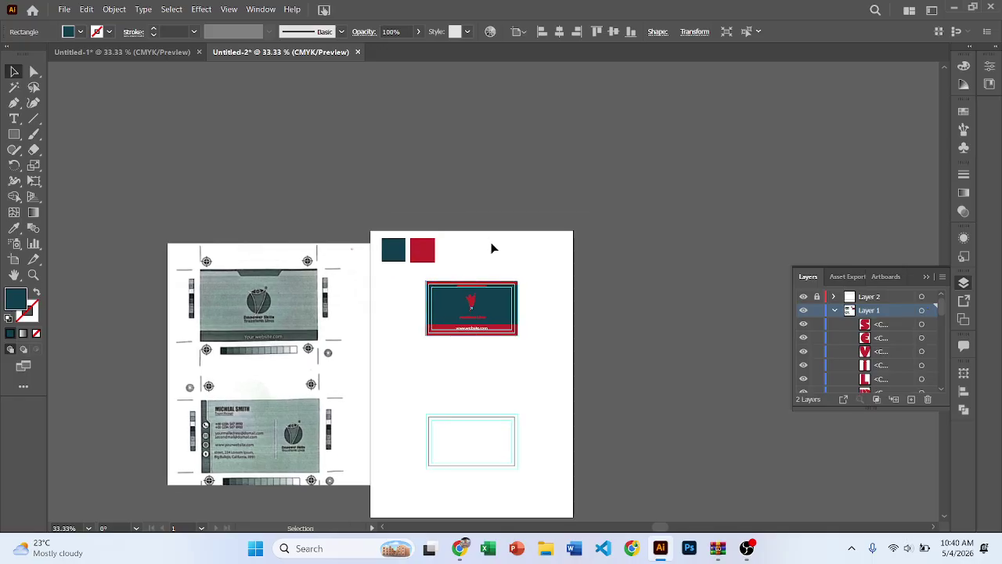
scroll(442, 282, up, 3)
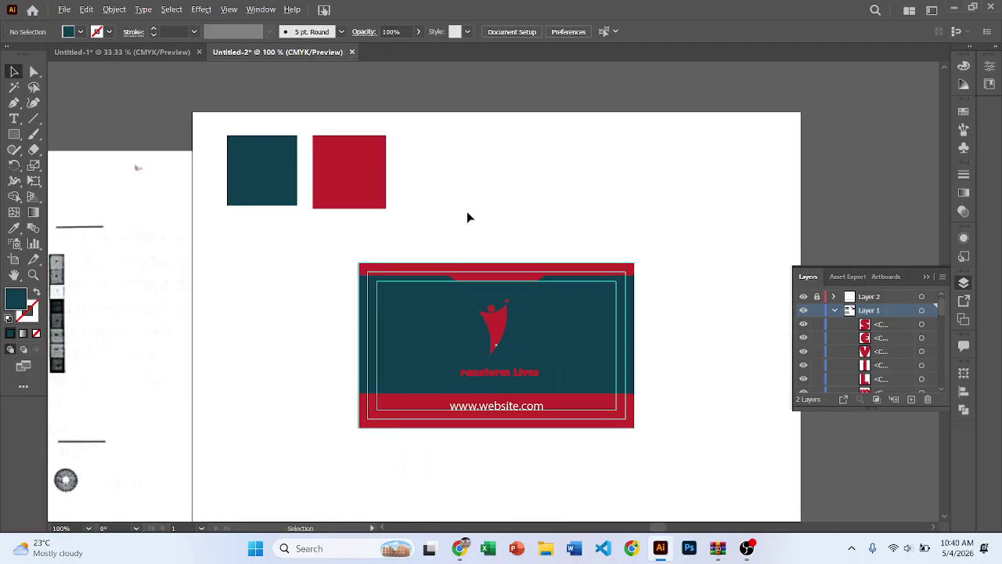
scroll(467, 216, down, 1)
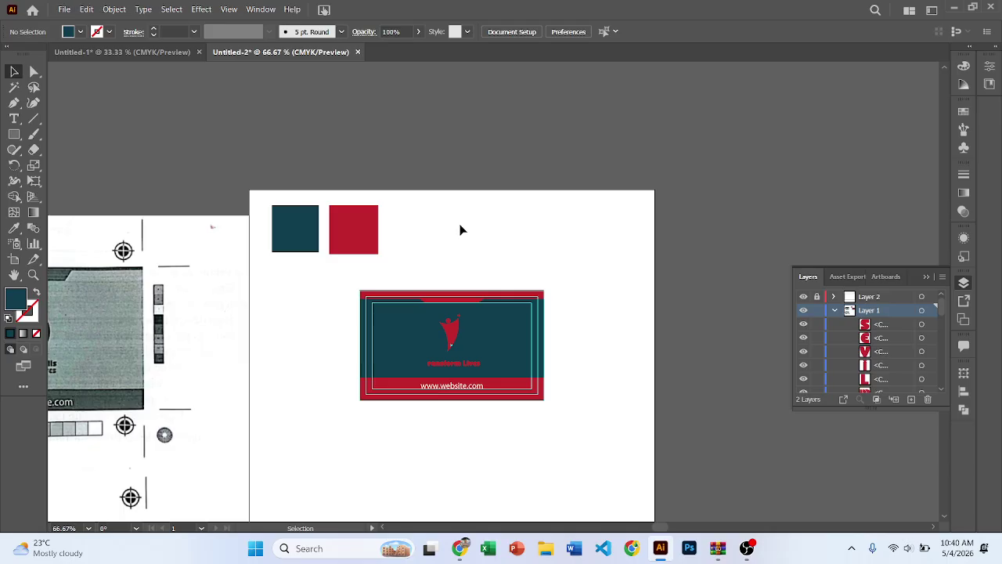
scroll(379, 314, up, 2)
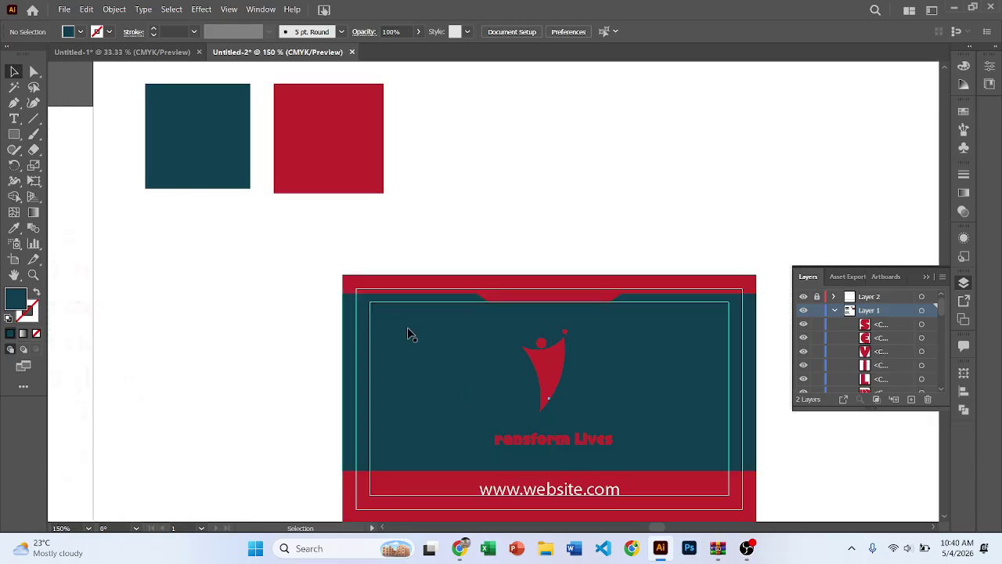
scroll(292, 76, down, 2)
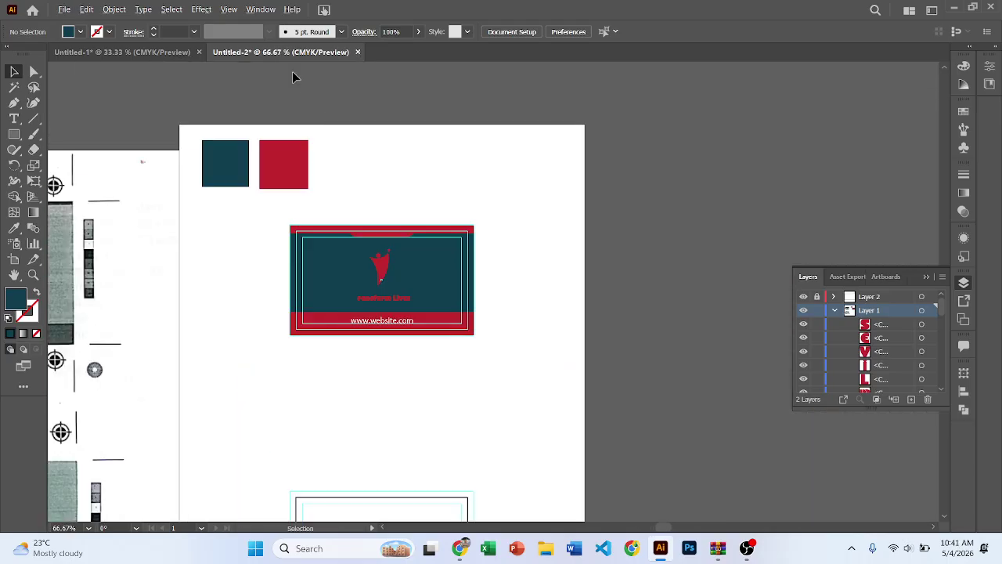
Show the Color Guide and undock it together with Color so the group floats beside the artboard.
click(229, 9)
click(260, 14)
click(260, 12)
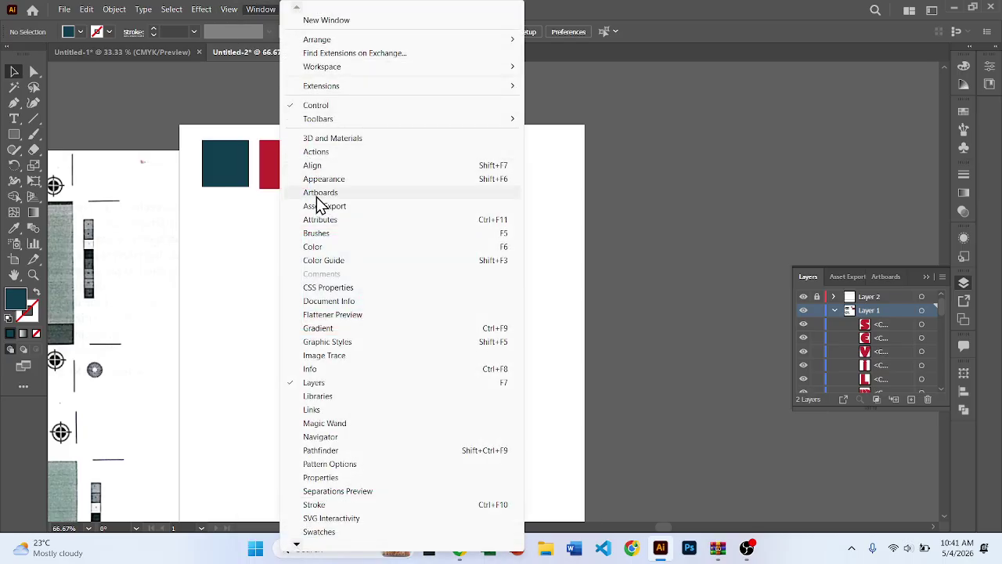
click(324, 261)
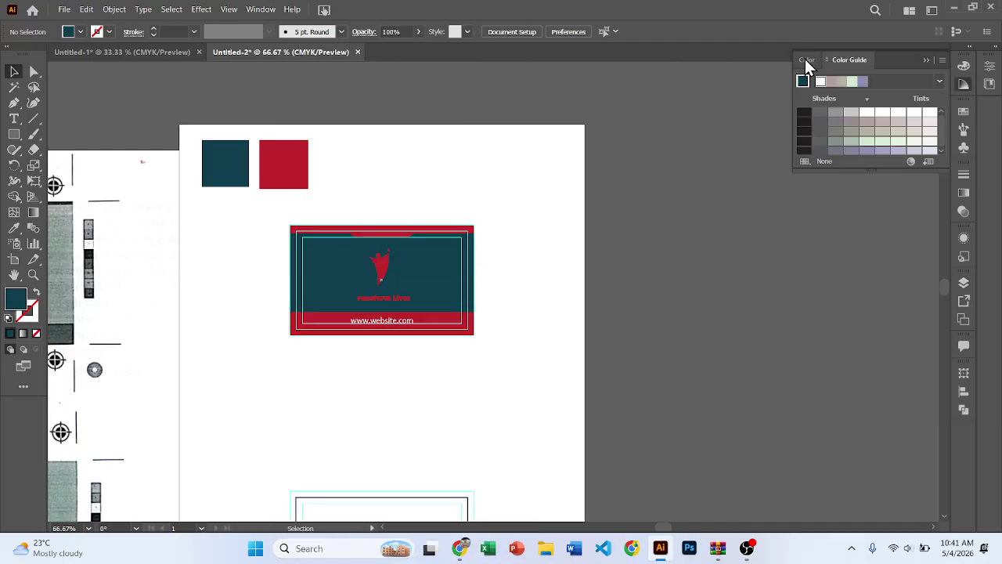
click(805, 59)
click(861, 61)
drag(893, 61, 787, 61)
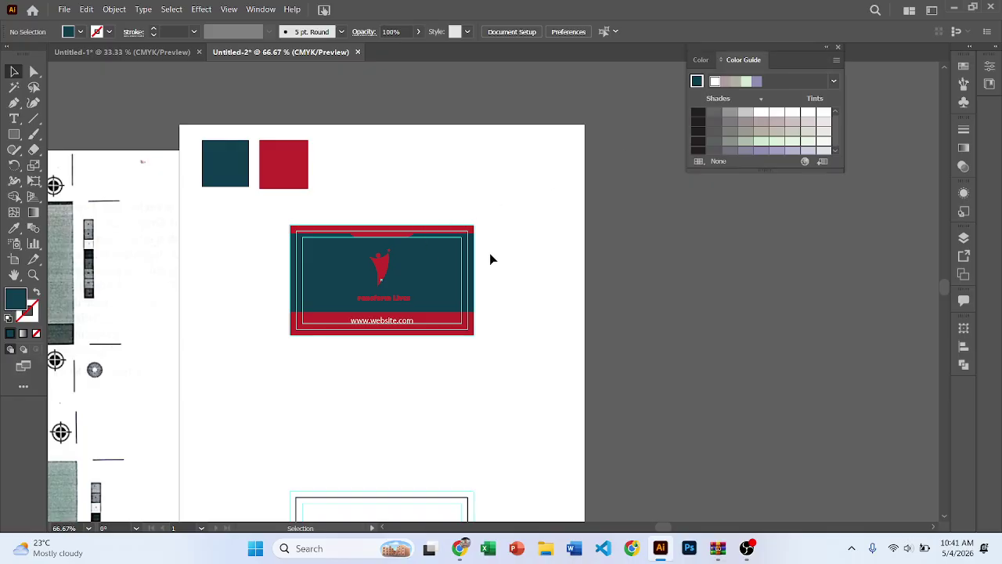
Select the business card's background rectangle and set its dark teal fill as the base color of the Color Guide.
click(454, 258)
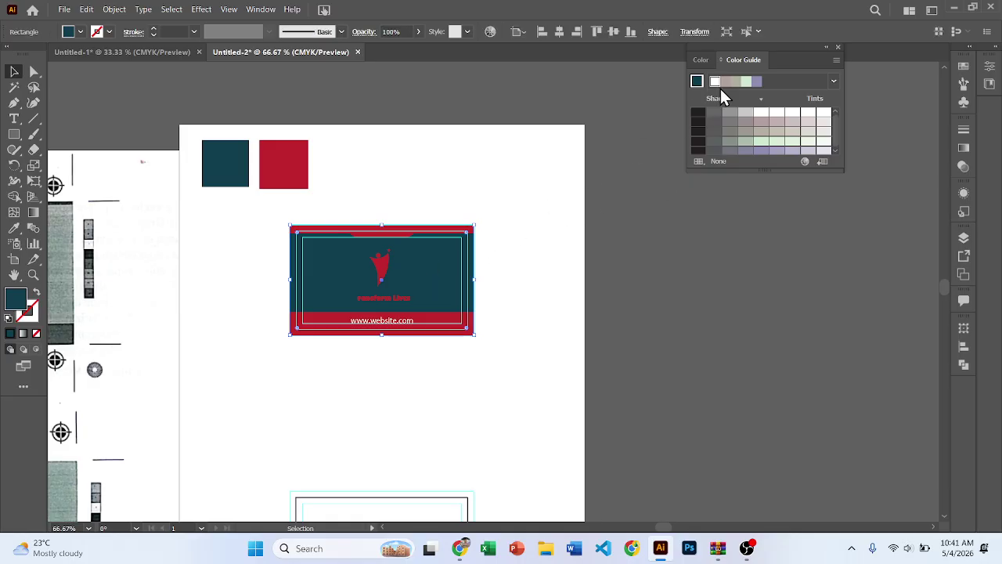
click(700, 59)
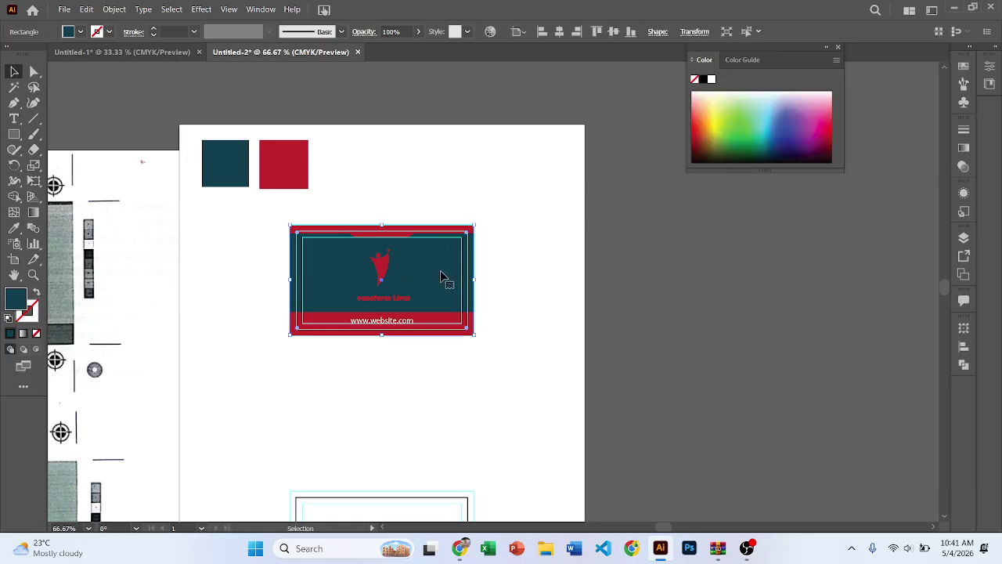
scroll(407, 273, up, 2)
scroll(220, 226, down, 3)
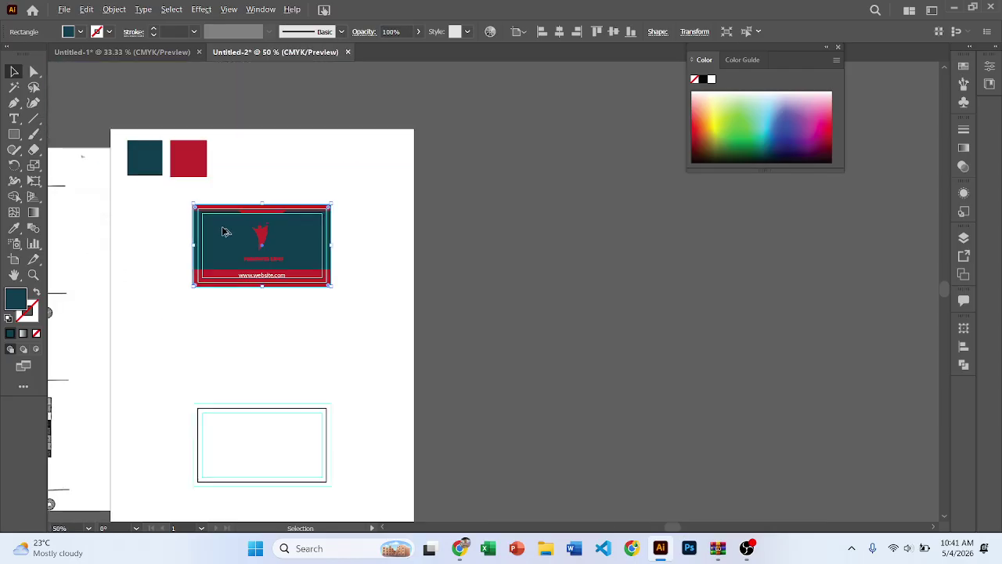
click(744, 60)
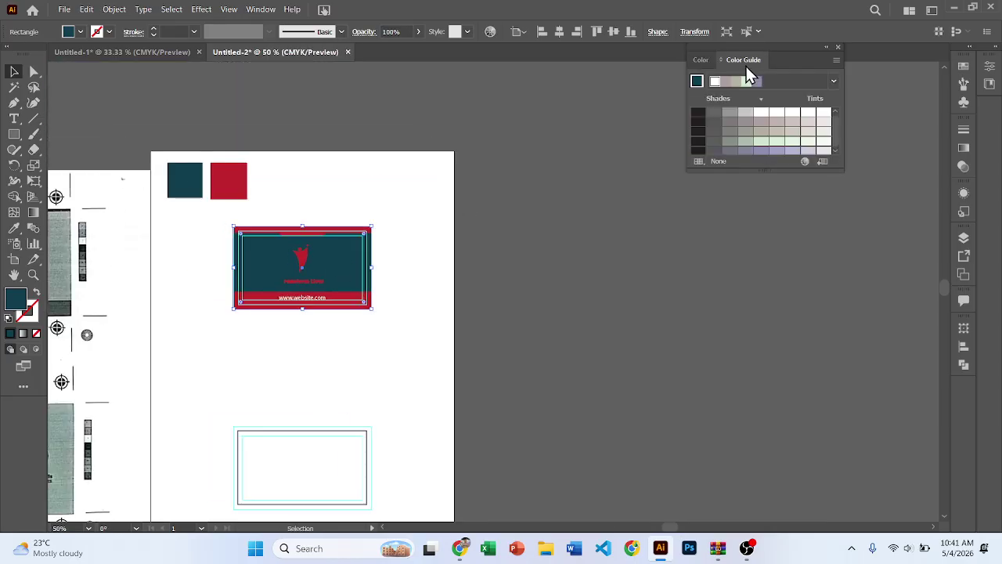
click(697, 82)
click(762, 116)
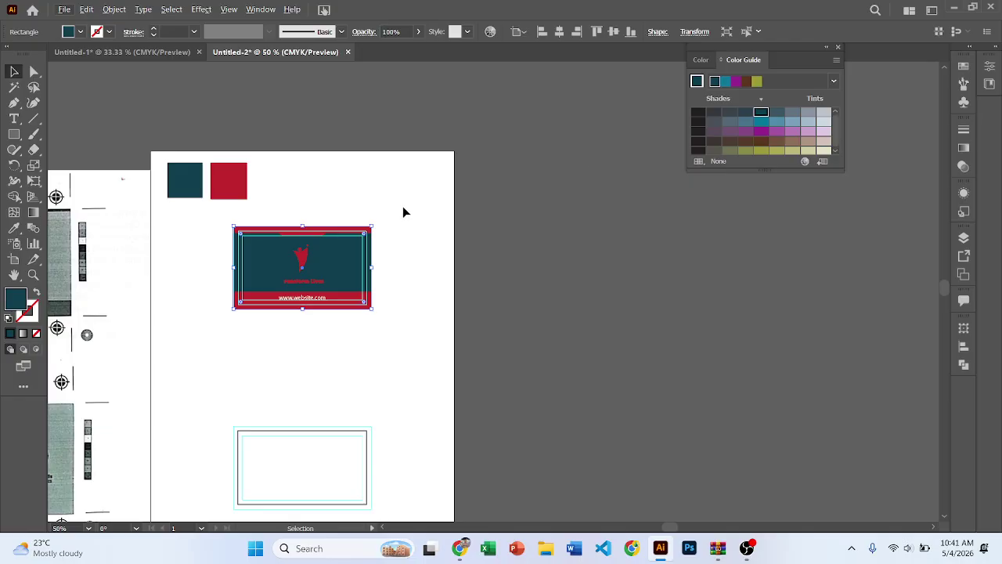
scroll(403, 212, up, 3)
Switch to Chrome and run a Google image search for "color shade tint" in a new tab.
key(alt+Tab)
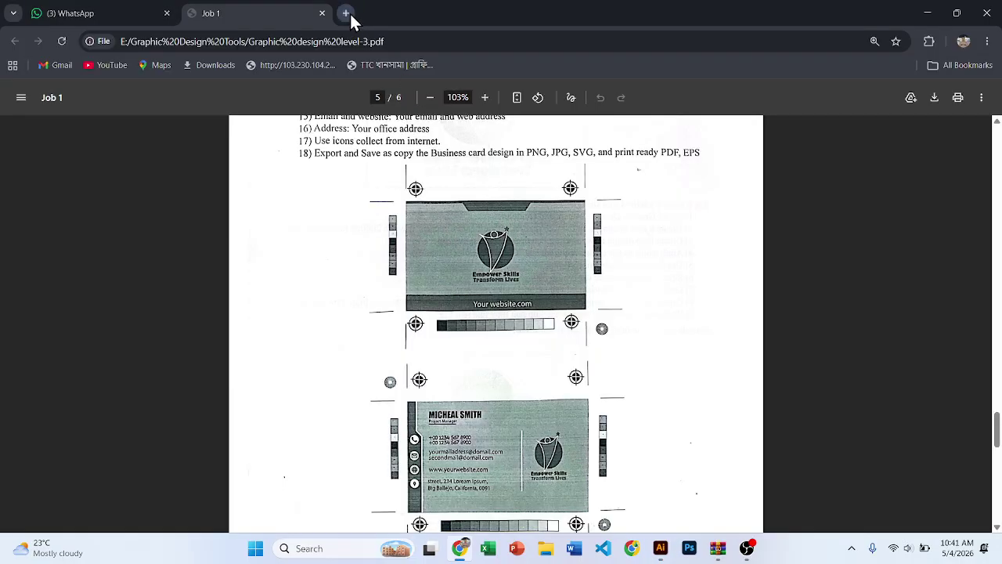
click(349, 12)
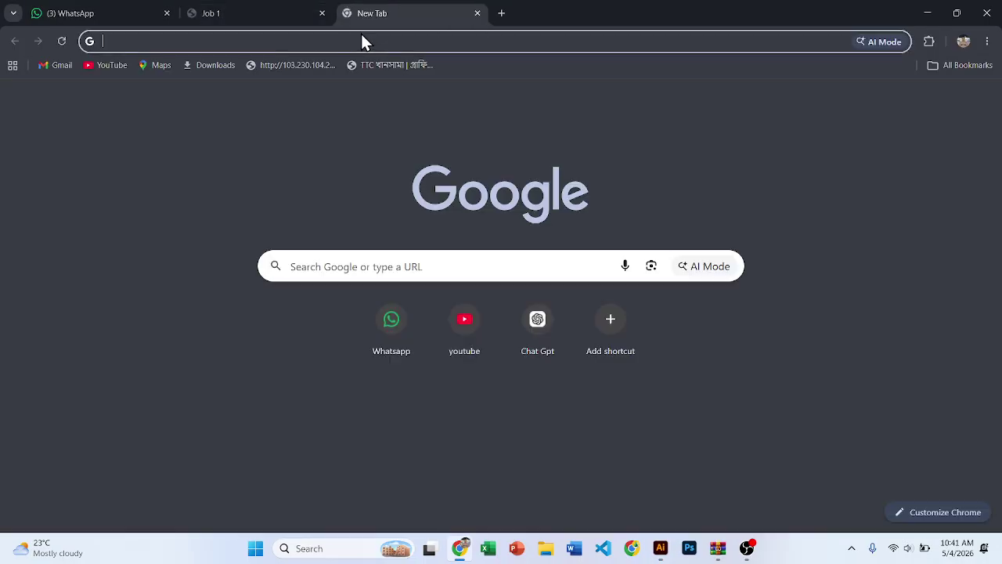
text(color)
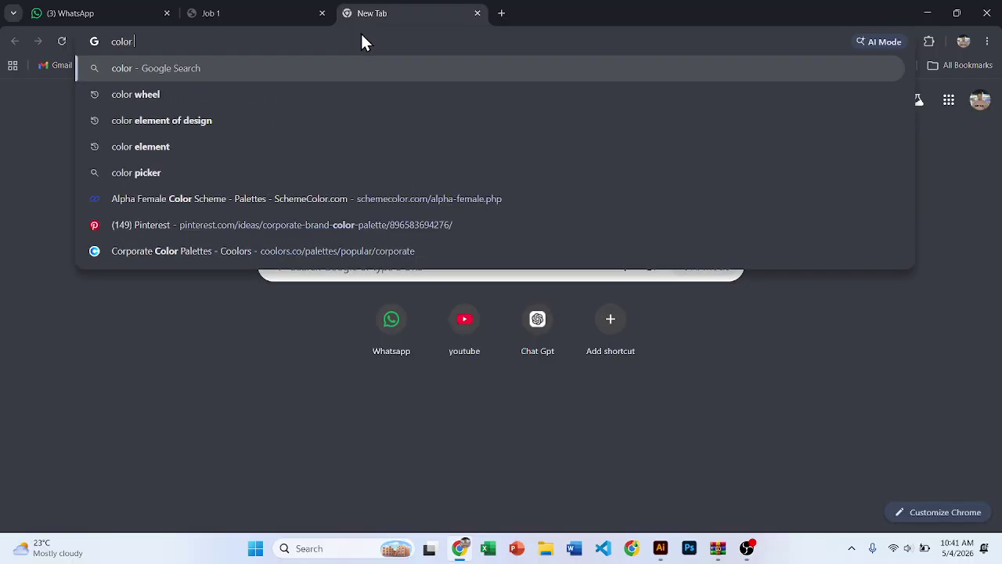
text( shade tin)
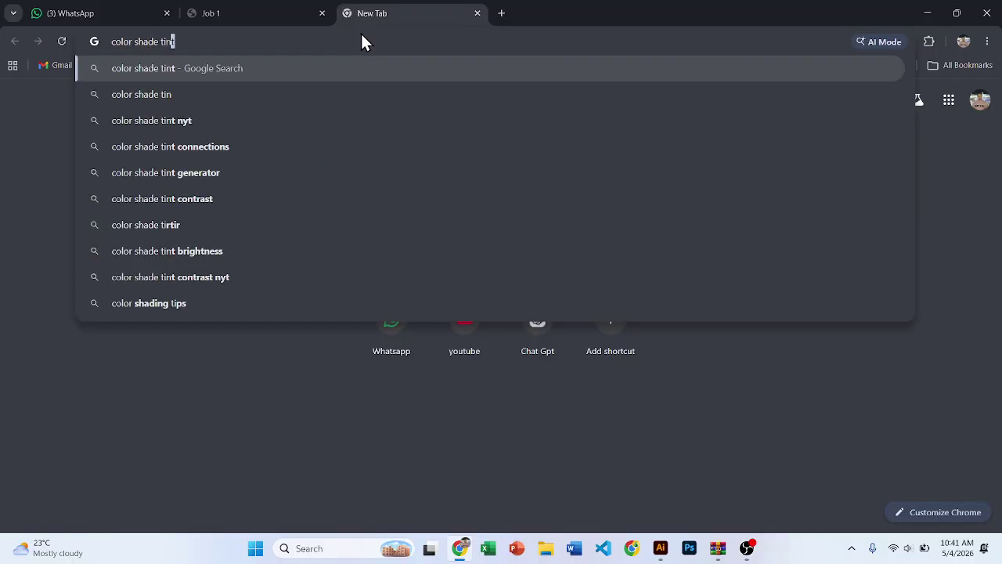
text(t)
key(Return)
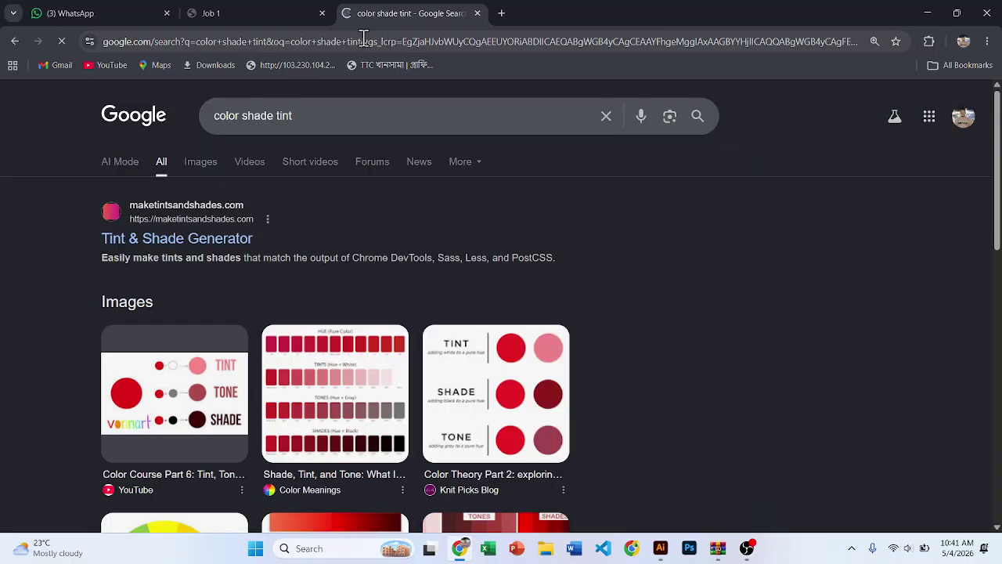
click(202, 162)
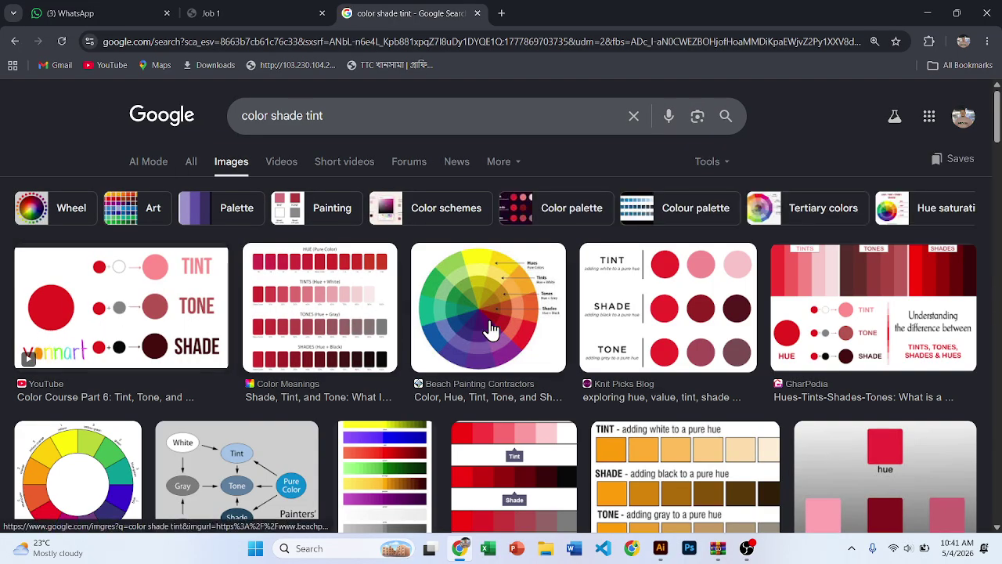
Open the Knit Picks Blog tint, shade and tone image in its own tab and examine it.
click(650, 296)
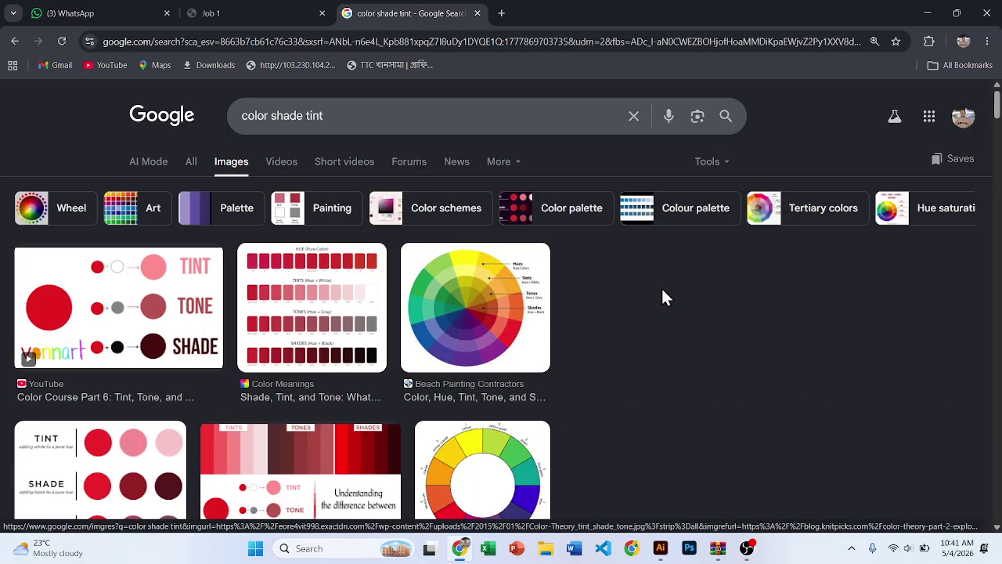
right_click(783, 301)
click(818, 362)
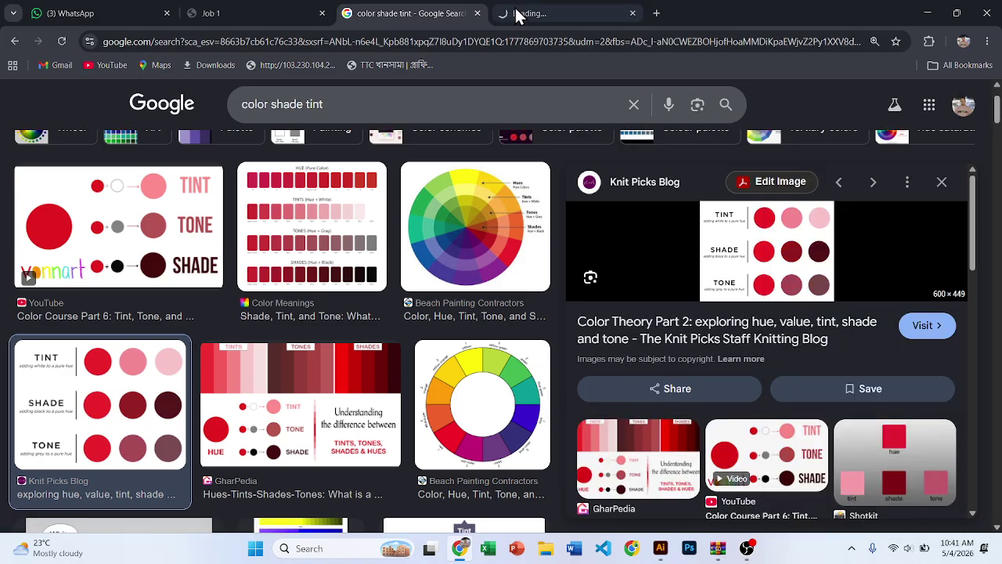
click(548, 14)
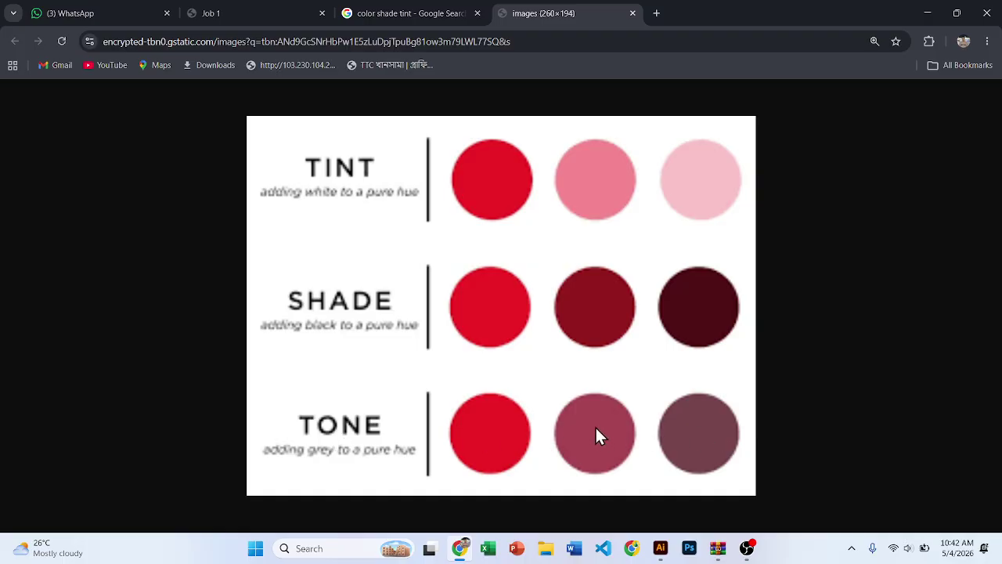
Return to the image results, open the GharPedia tints, tones and shades chart in its own tab and examine it.
click(409, 14)
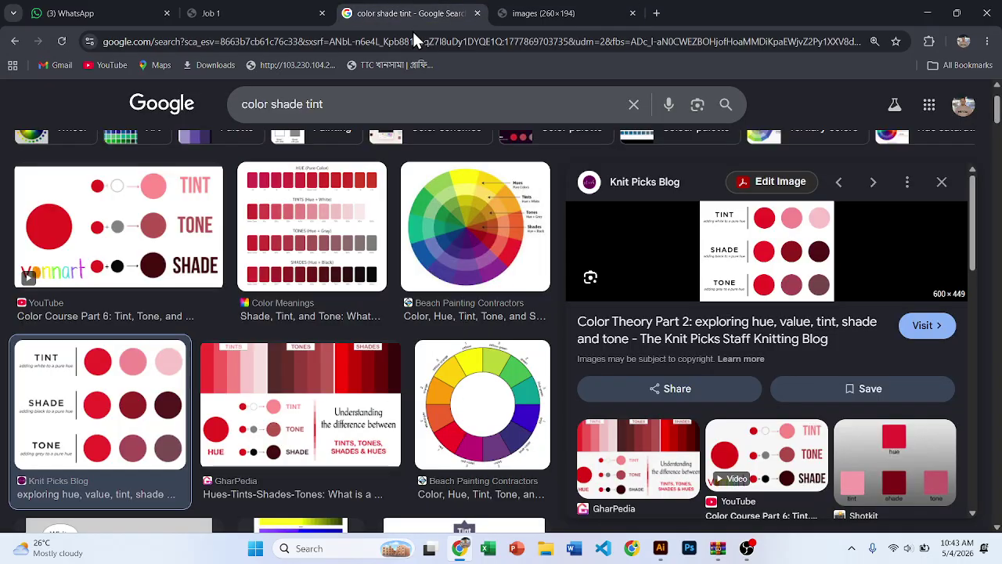
click(276, 398)
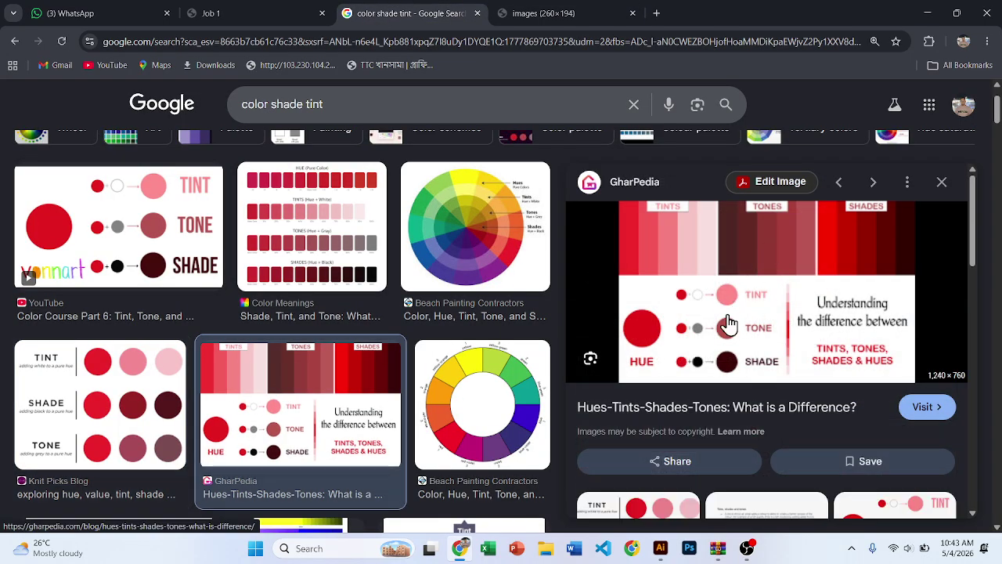
right_click(731, 321)
click(783, 370)
click(712, 8)
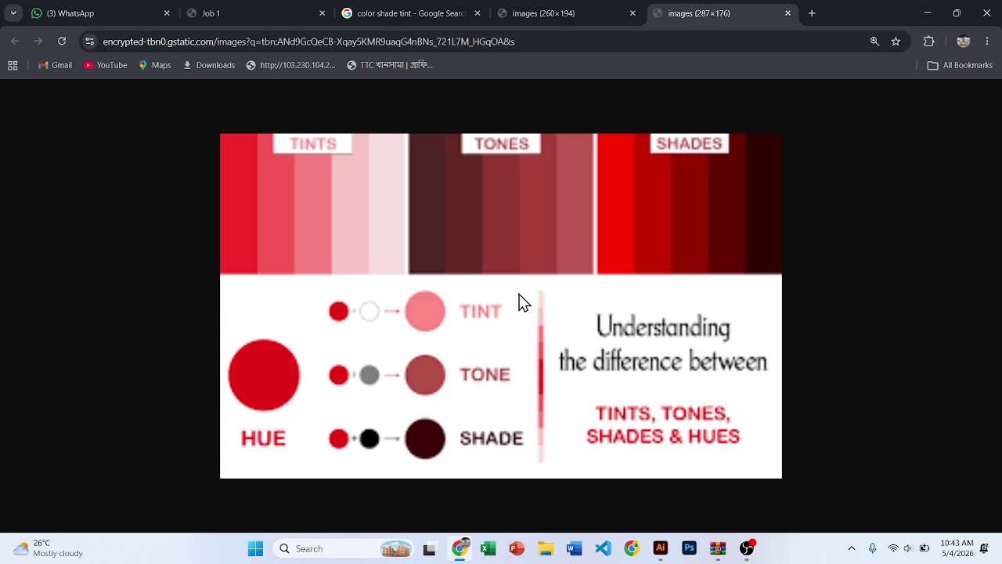
scroll(429, 324, up, 1)
scroll(446, 313, down, 1)
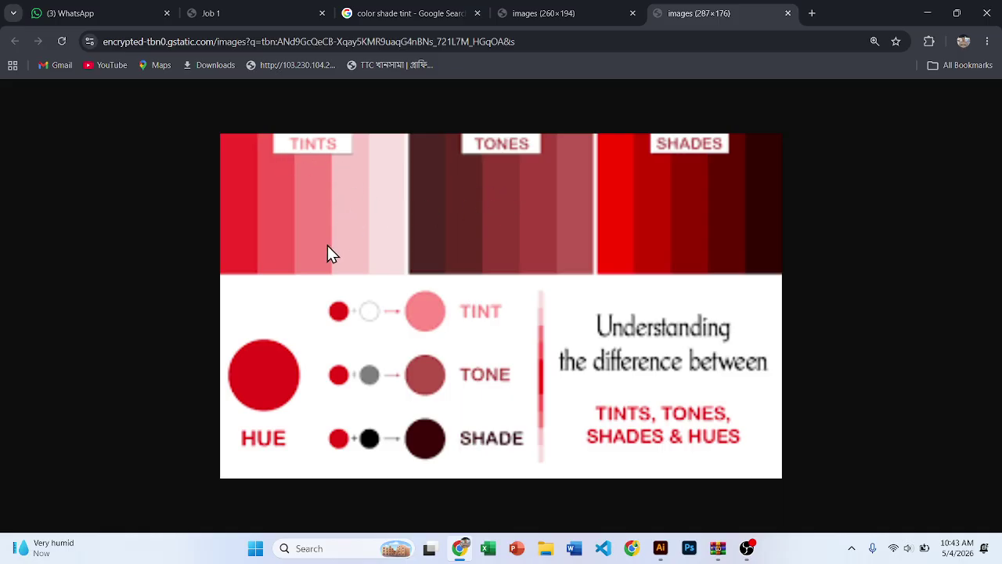
Switch back to the business card document in Illustrator and bring the card and color swatches into view.
key(alt+Tab)
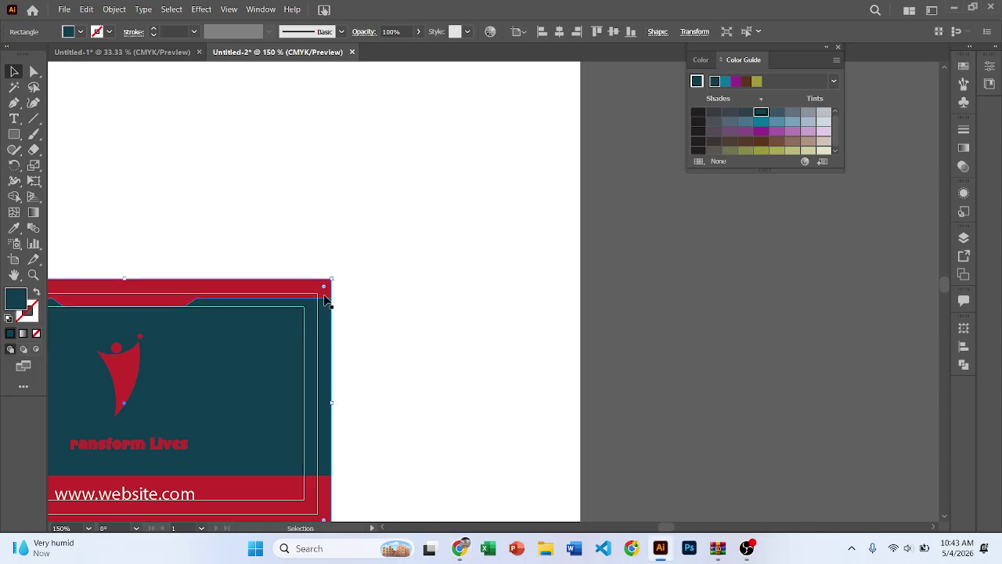
drag(322, 220, 456, 172)
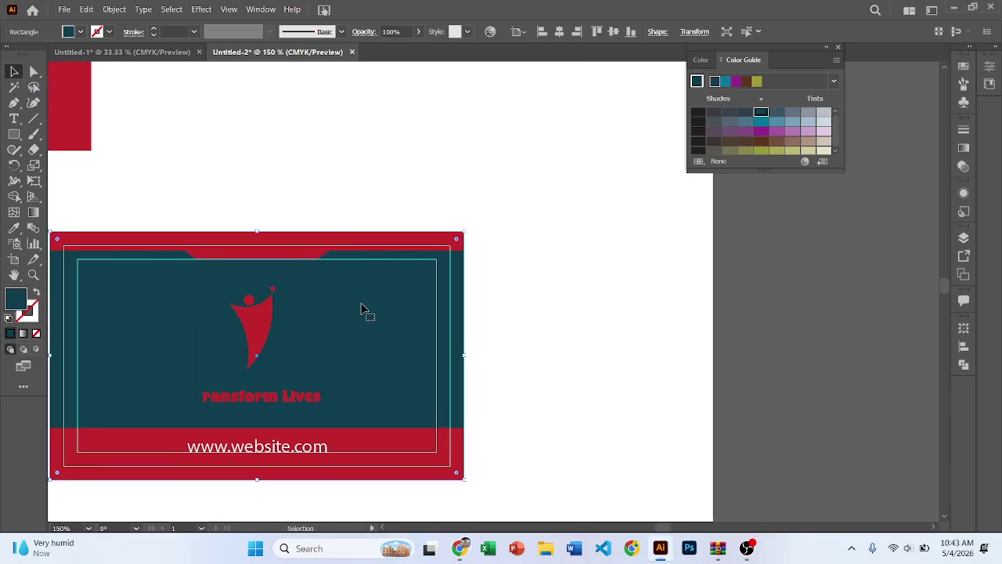
scroll(319, 302, down, 1)
drag(320, 303, 377, 286)
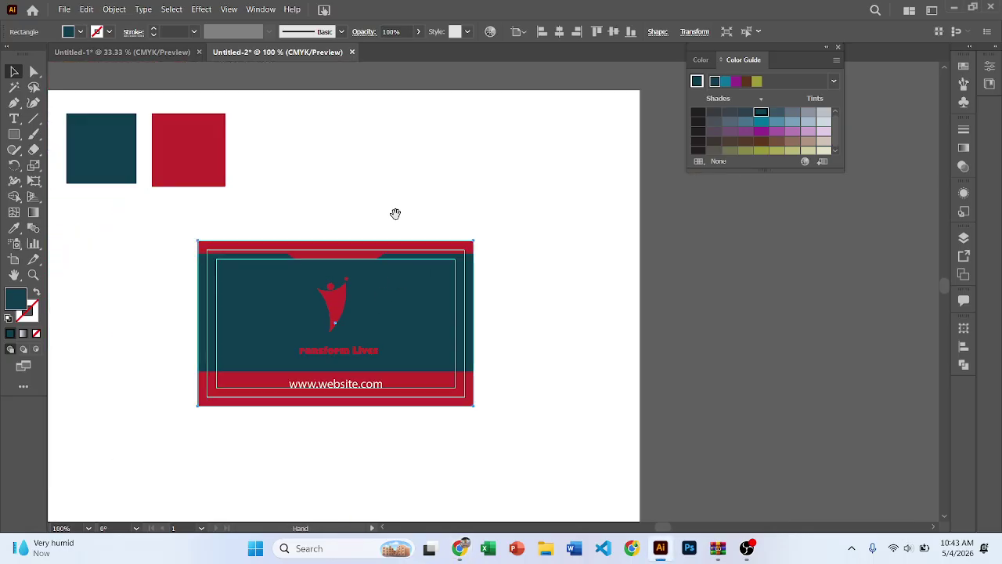
drag(396, 214, 463, 206)
scroll(448, 231, down, 1)
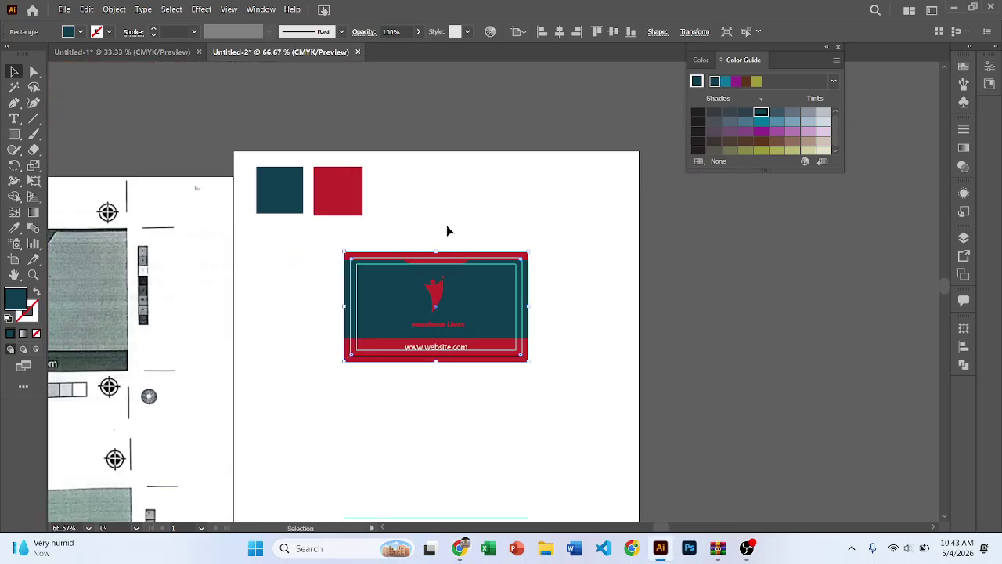
Fill the card's background rectangle with the lightest tint of the dark teal from the Color Guide.
click(290, 208)
click(394, 284)
scroll(394, 290, down, 1)
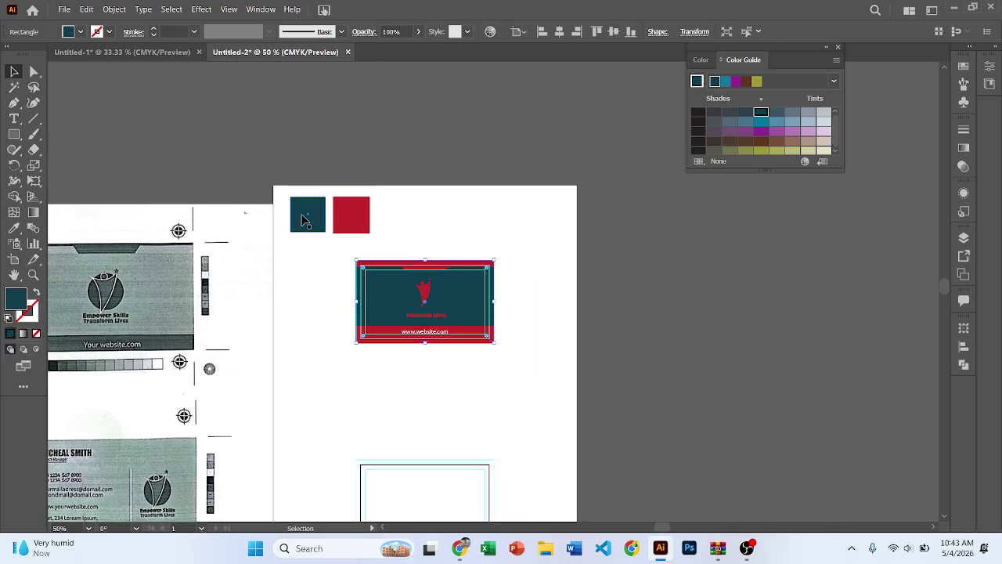
drag(521, 221, 494, 236)
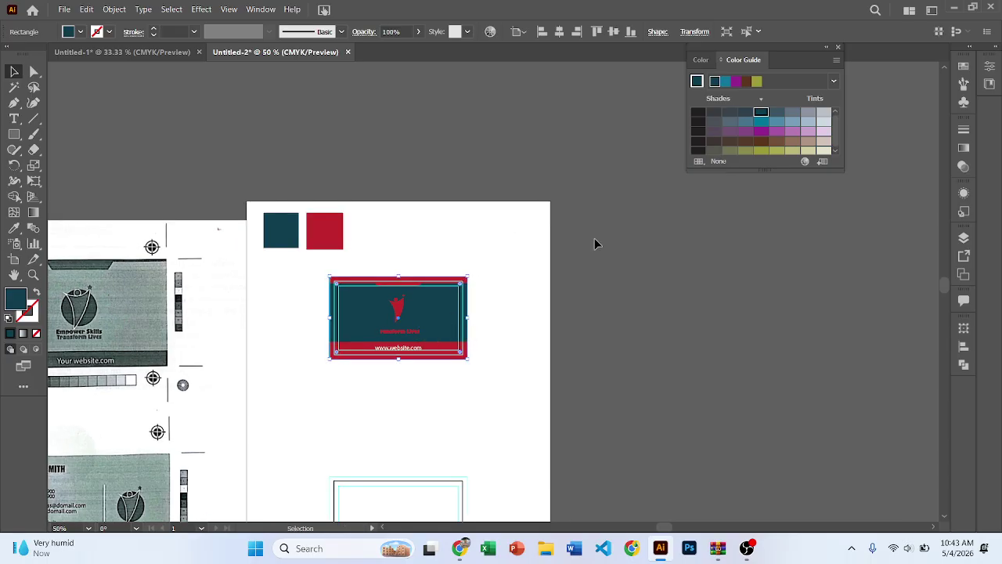
click(793, 111)
click(809, 112)
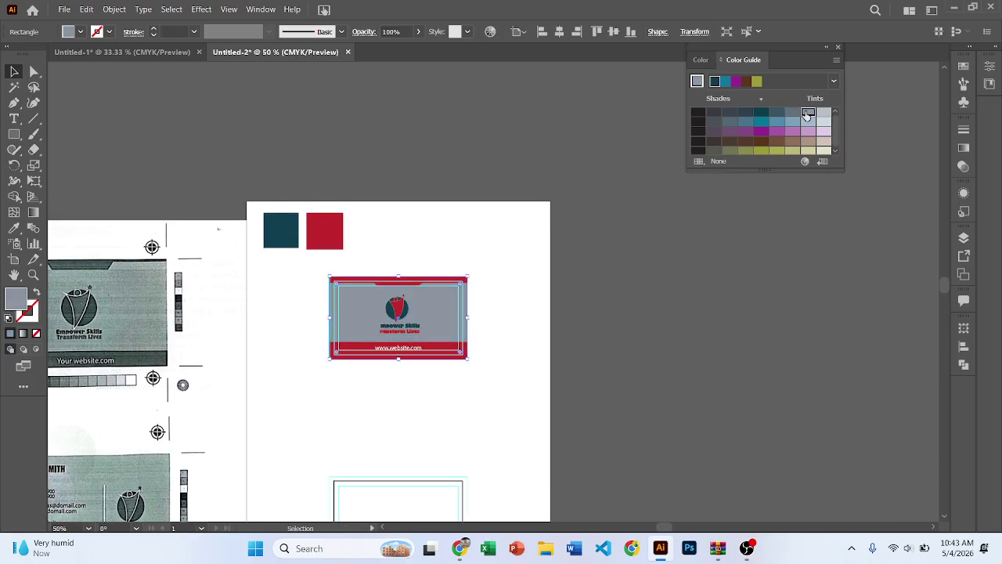
click(825, 112)
click(482, 257)
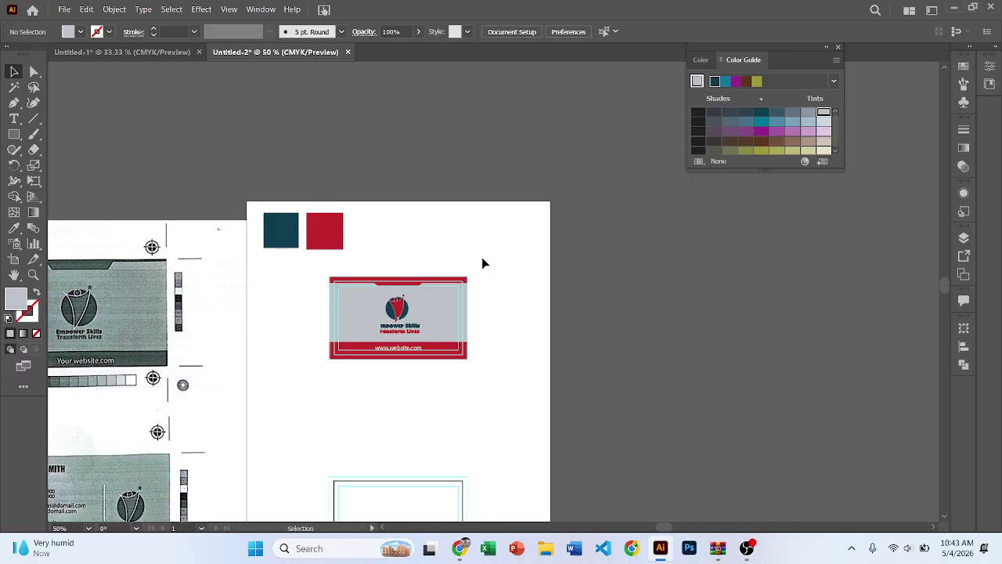
Sample the top band's red onto the card's background rectangle, and fill the rectangle with that red's lightest tint from the Color Guide.
click(420, 306)
scroll(418, 306, up, 4)
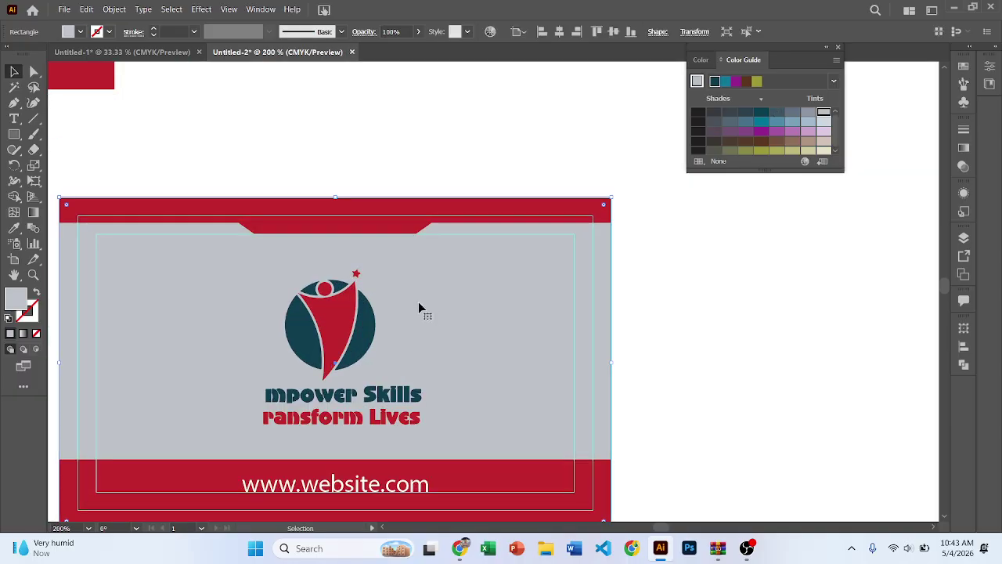
scroll(419, 306, down, 1)
key(i)
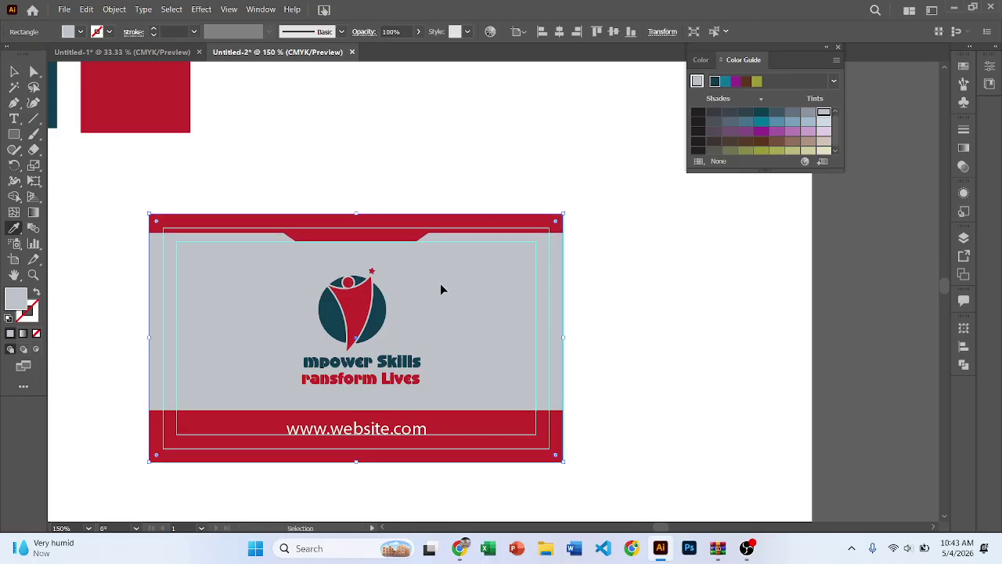
click(403, 225)
key(v)
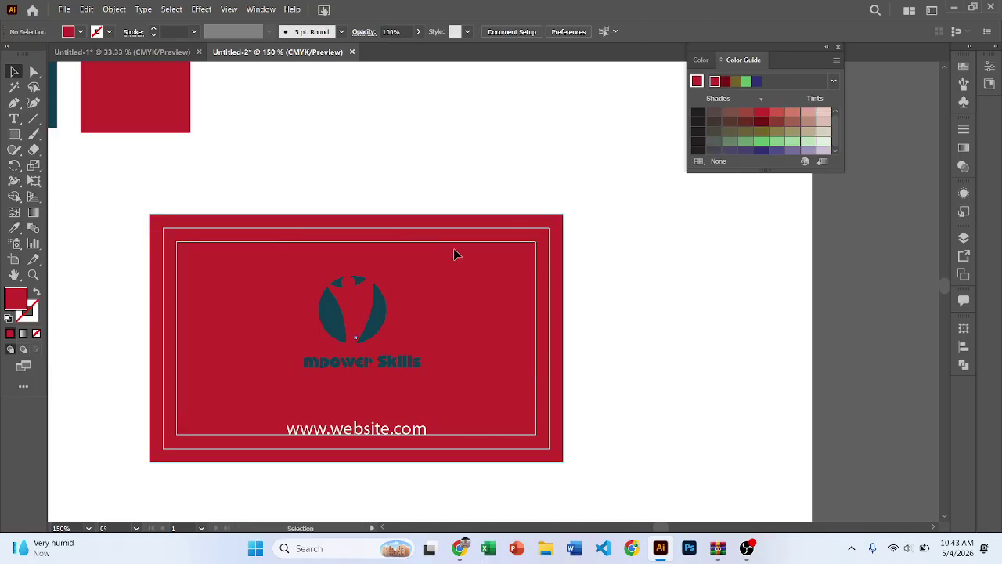
click(792, 115)
click(808, 115)
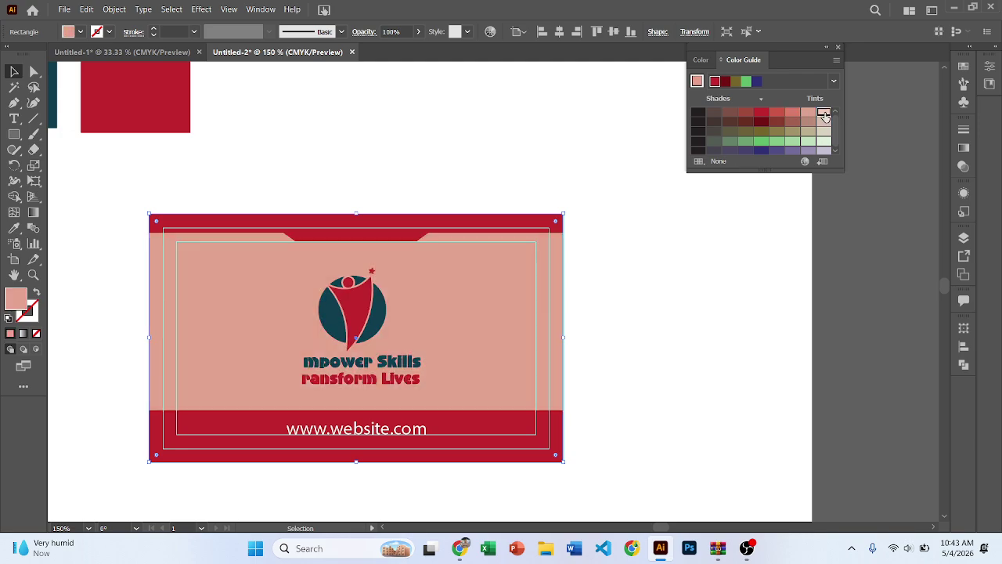
click(824, 114)
click(405, 206)
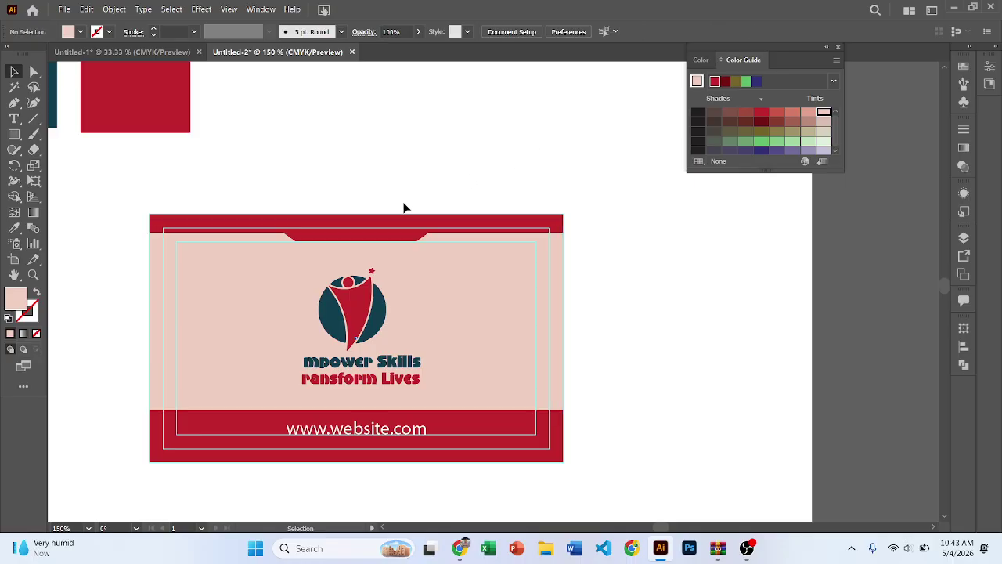
Recolor the card's top band and the bottom website band by sampling the dark teal swatch with the Eyedropper.
scroll(415, 235, left, 2)
click(423, 258)
scroll(297, 250, down, 3)
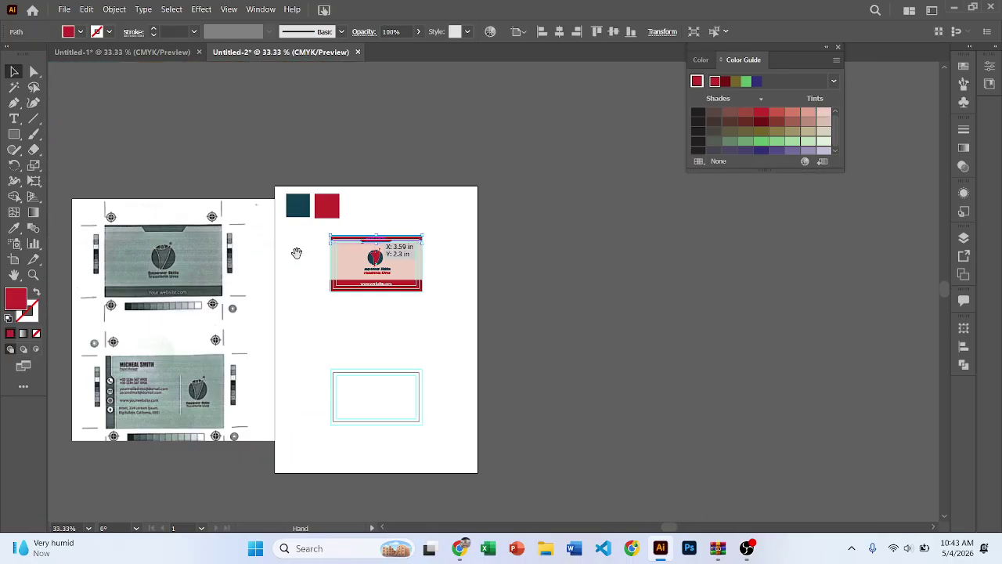
scroll(246, 250, up, 3)
scroll(243, 288, up, 1)
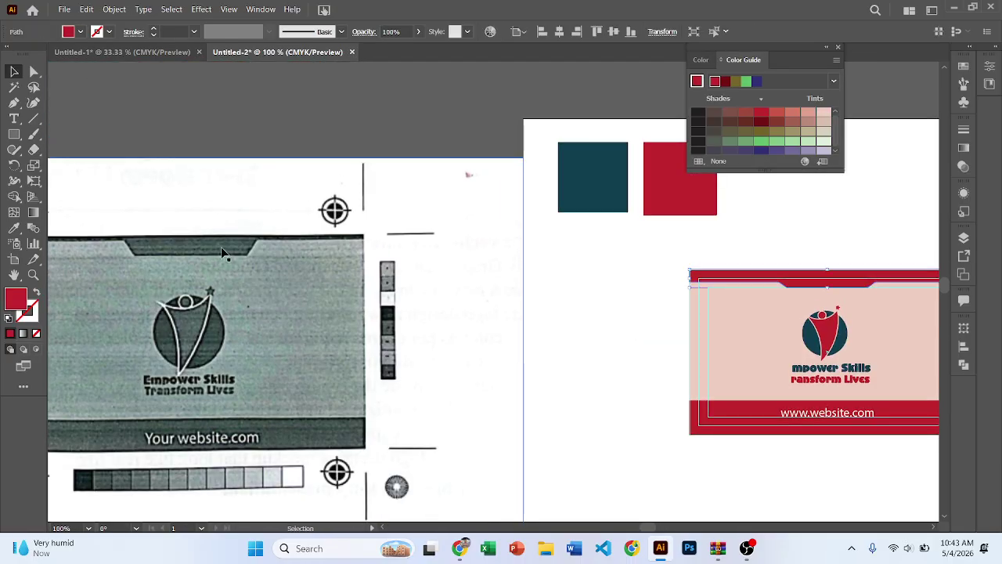
scroll(501, 306, right, 5)
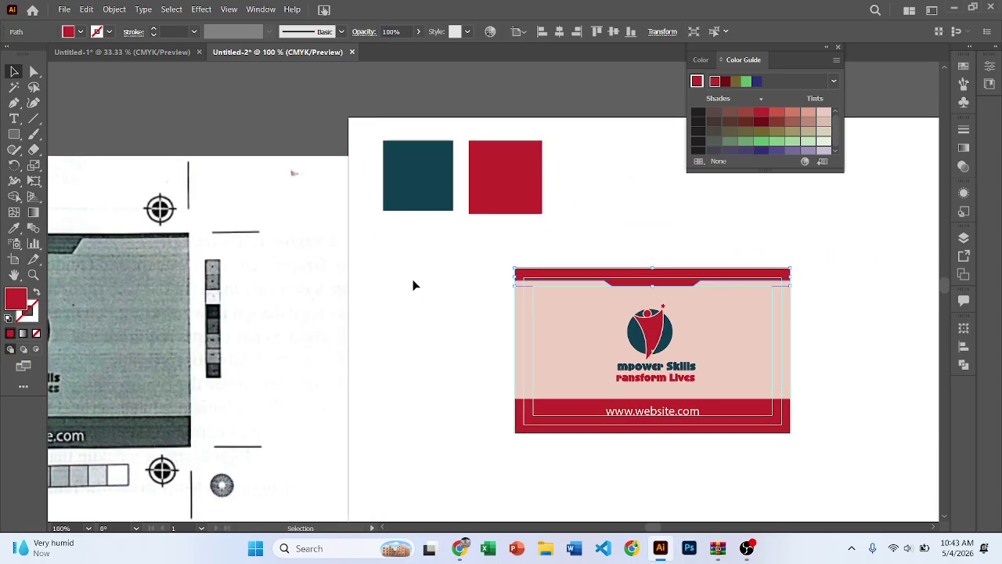
key(i)
click(444, 181)
ctrl+click(592, 407)
click(432, 186)
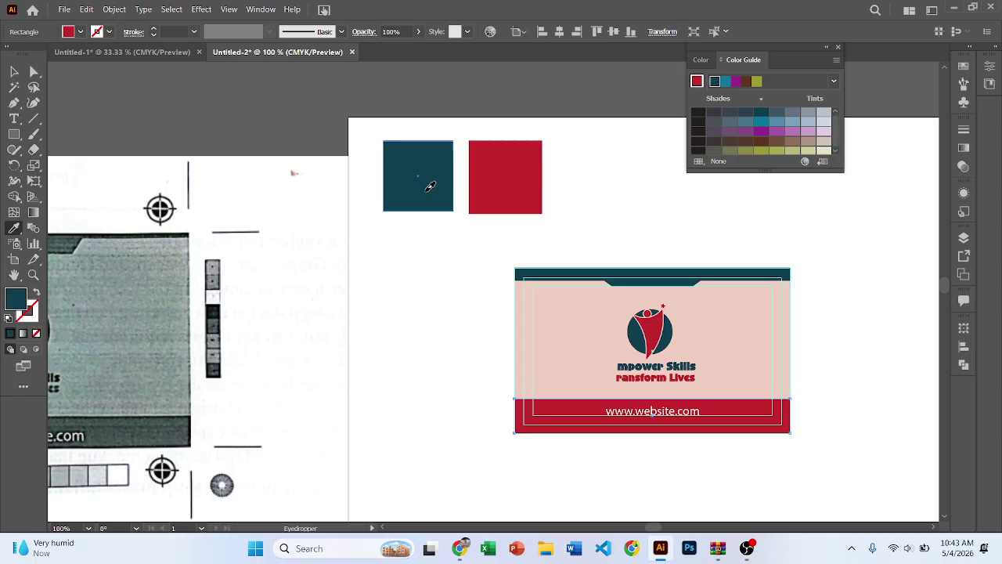
Examine the recolored card front up close and from farther out, with the guides shown and hidden.
key(v)
click(416, 290)
scroll(438, 310, right, 3)
scroll(439, 309, down, 1)
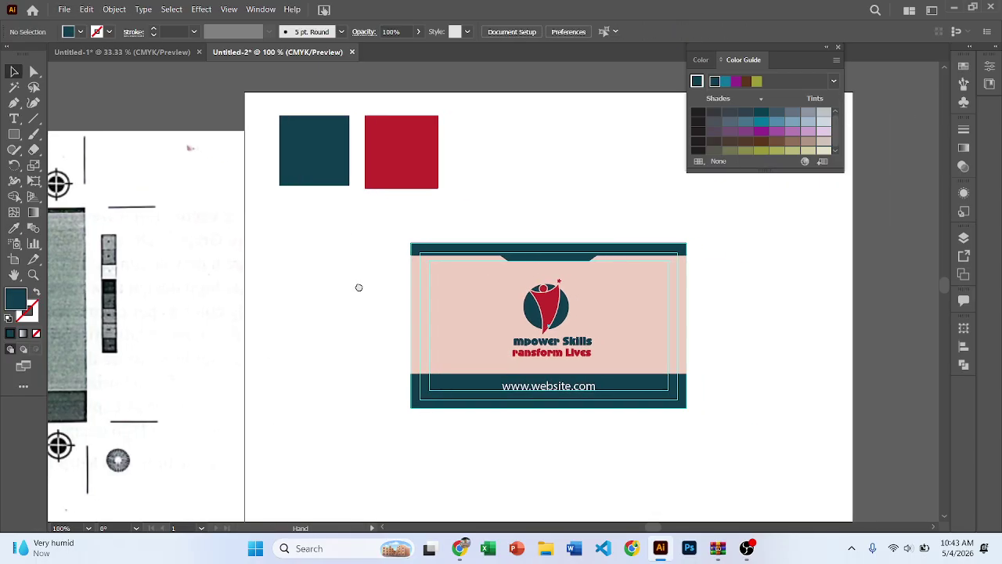
scroll(548, 337, up, 2)
drag(597, 277, 536, 264)
click(575, 234)
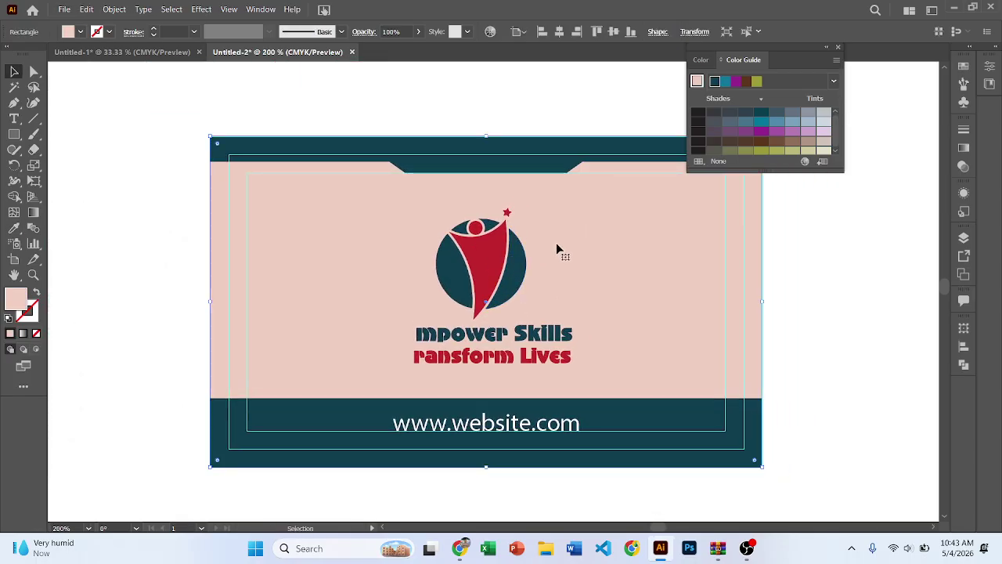
scroll(529, 262, down, 1)
click(515, 118)
scroll(461, 196, down, 1)
scroll(446, 219, up, 1)
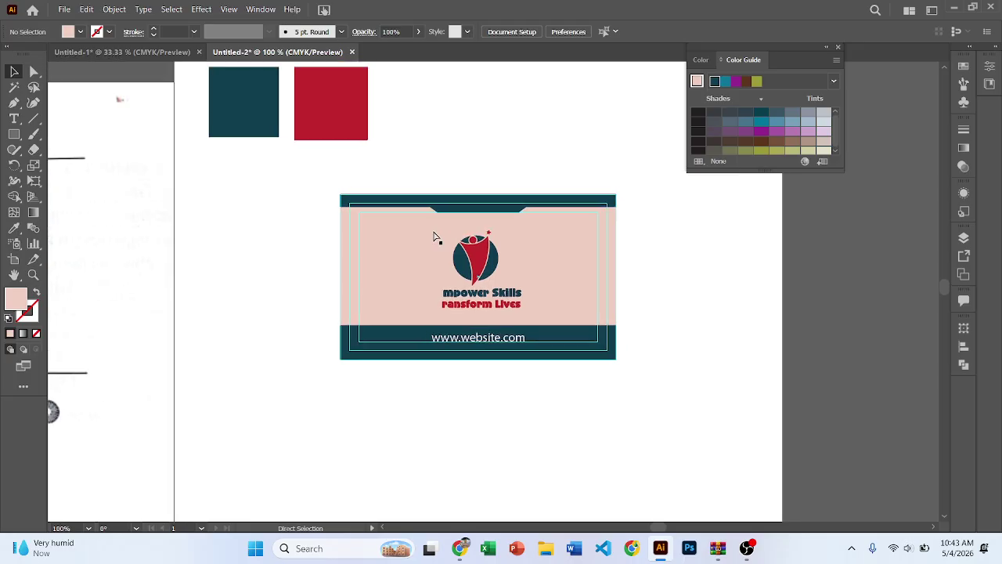
scroll(435, 237, up, 2)
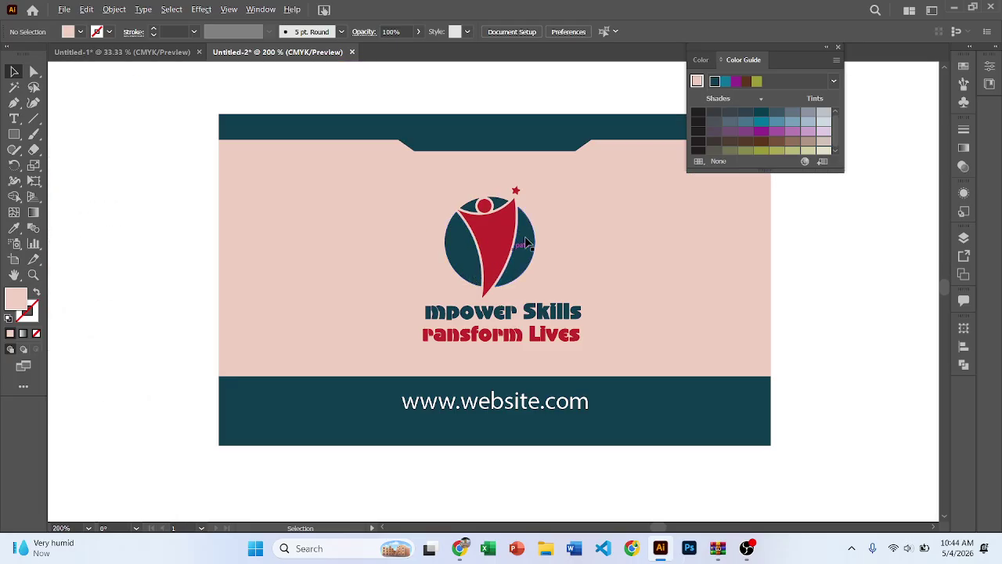
scroll(427, 264, down, 1)
scroll(501, 268, up, 1)
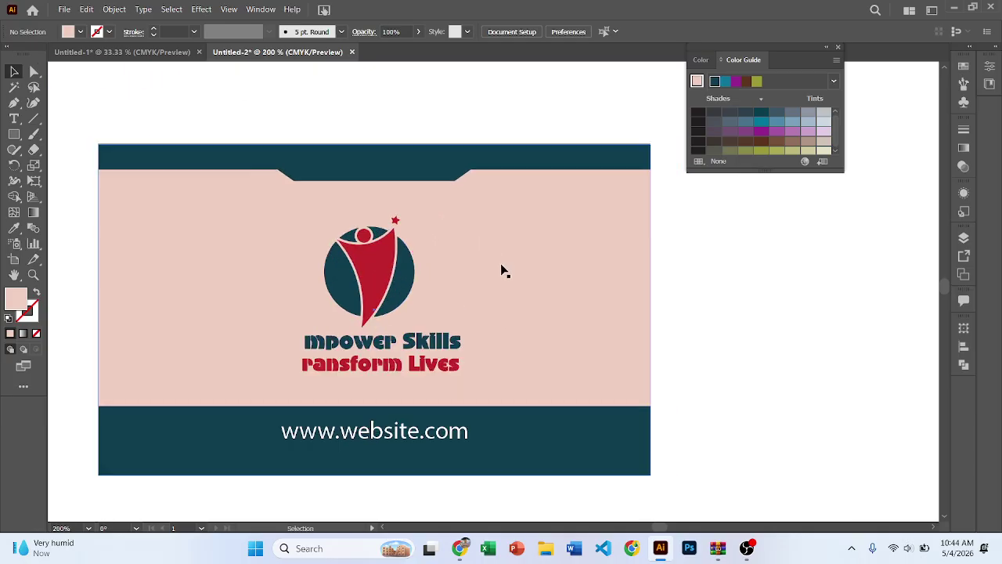
key(ctrl+semicolon)
key(ctrl+semicolon)
key(ctrl+semicolon)
key(ctrl+semicolon)
key(ctrl+semicolon)
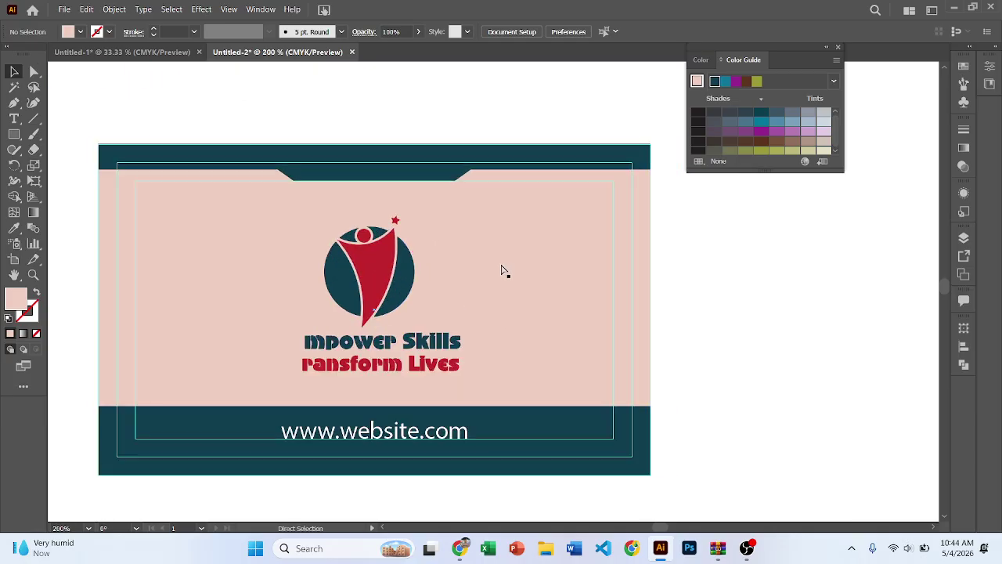
key(ctrl+semicolon)
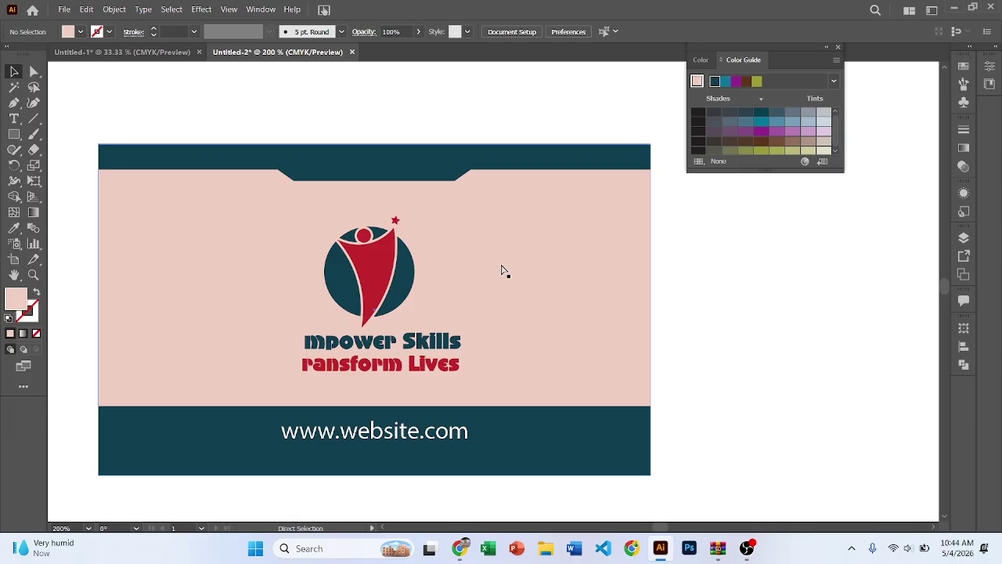
Select the whole logo together with the card's background rectangle and center them on each other horizontally and vertically.
key(v)
click(557, 280)
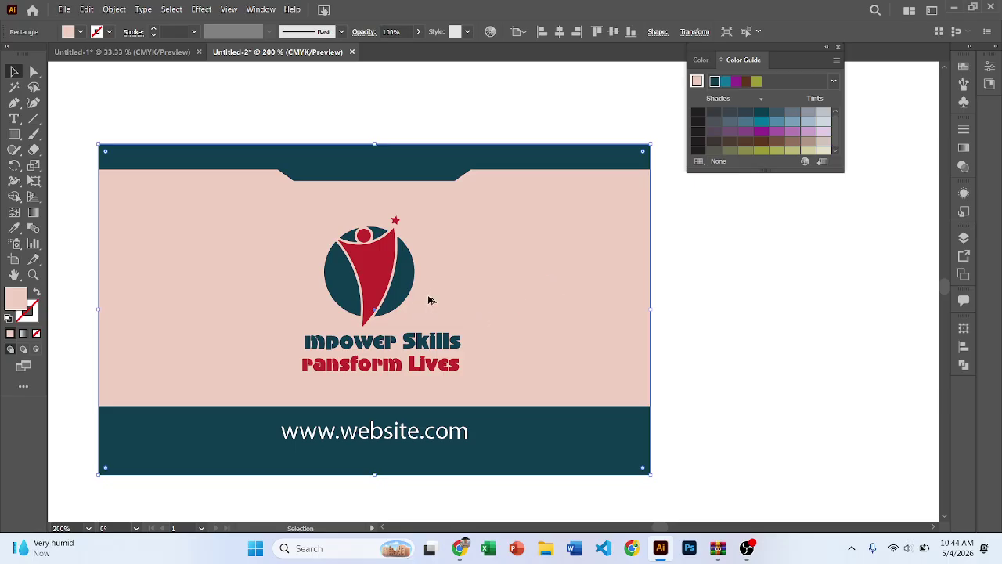
key(ctrl+minus)
click(698, 277)
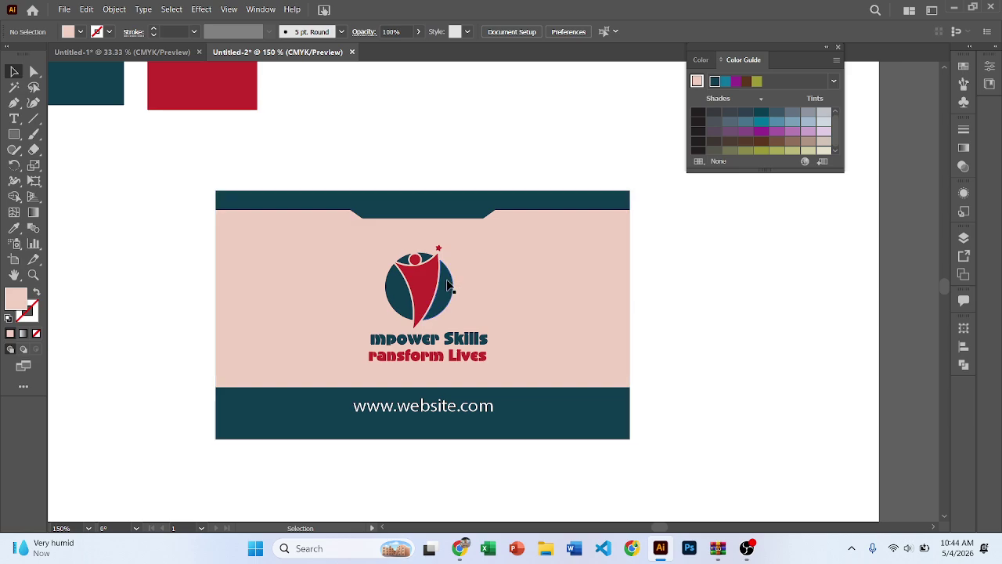
click(448, 358)
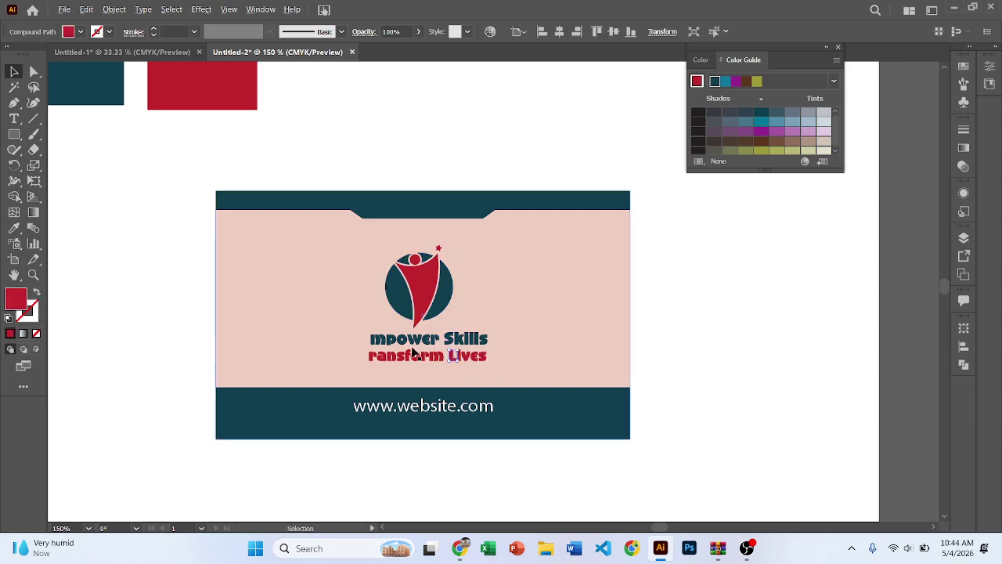
click(321, 299)
key(ctrl+shift+a)
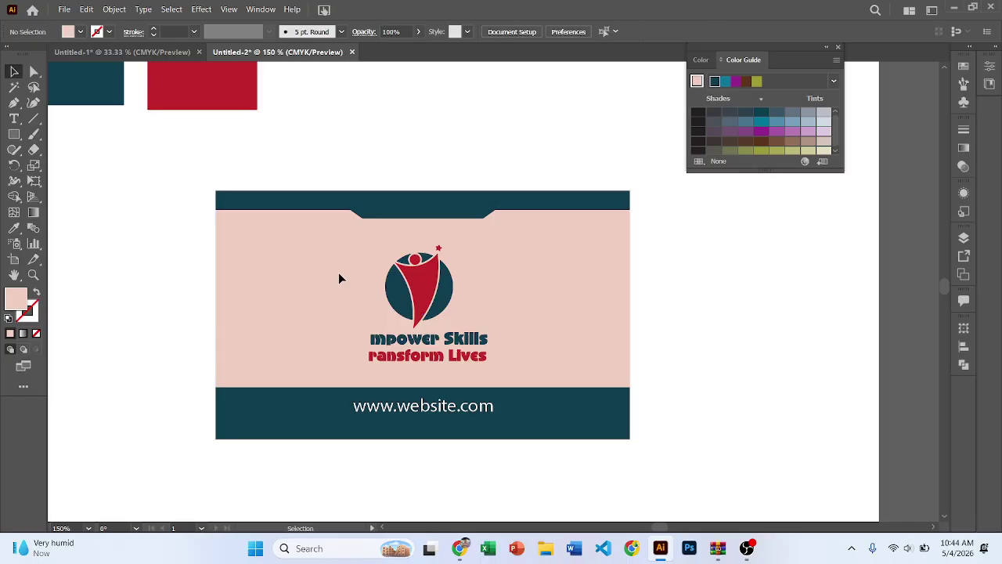
click(485, 338)
key(ctrl+shift+a)
key(a)
key(v)
click(479, 272)
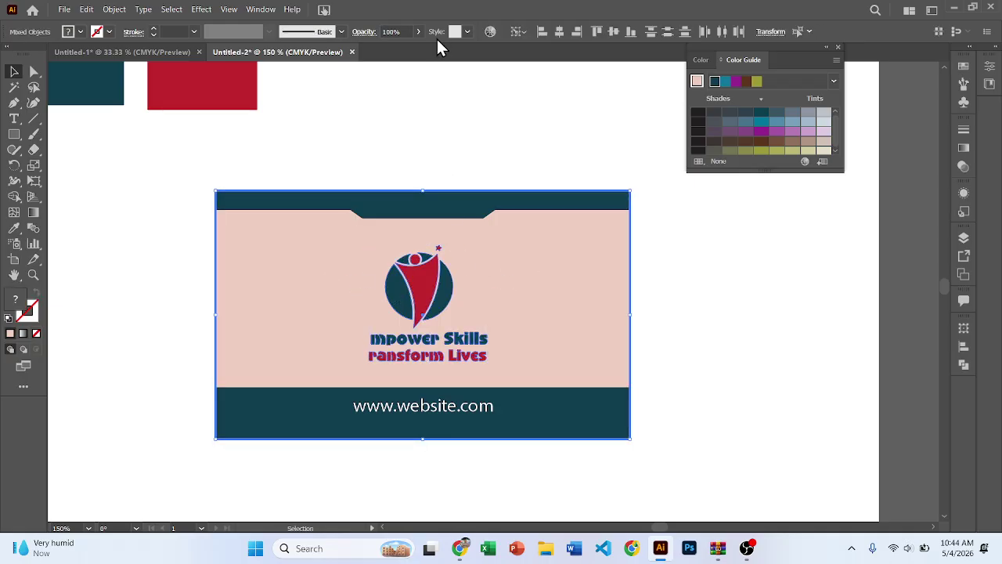
click(559, 31)
click(613, 33)
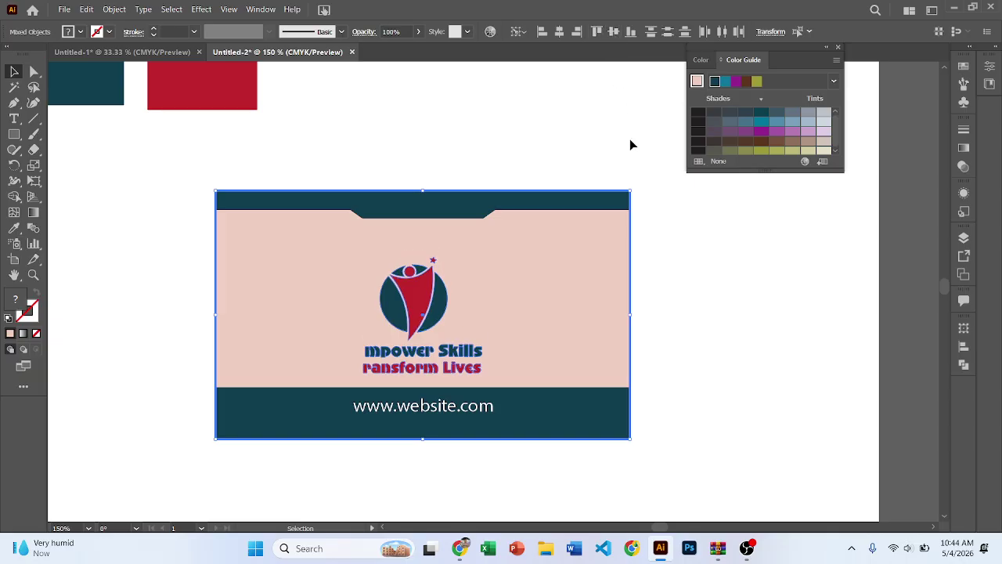
click(595, 172)
Nudge the logo upward in small increments so it sits centered between the card's top band and website band.
click(429, 286)
key(Up)
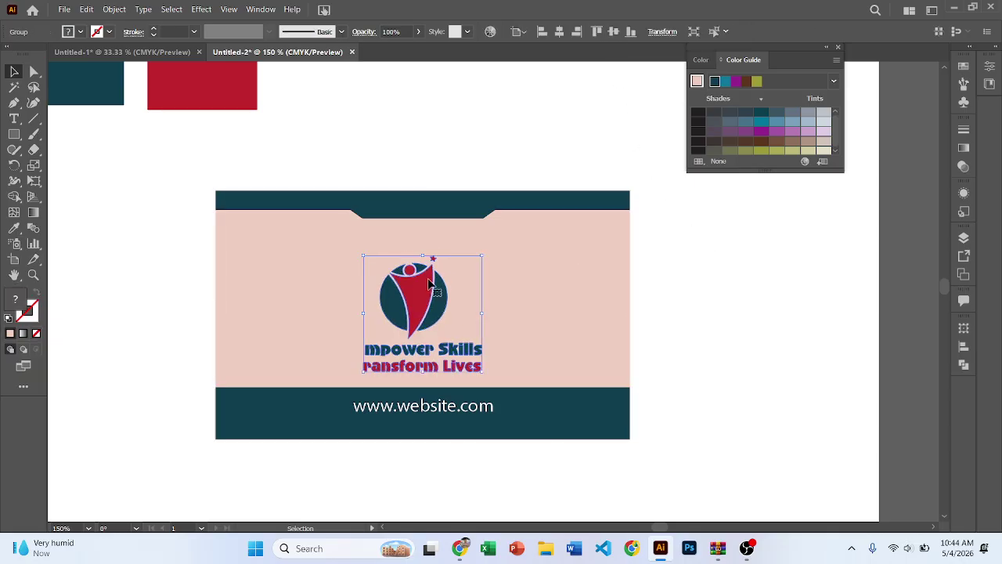
key(Up)
key(Up)
key(Up)
key(Up)
key(Up)
key(Up)
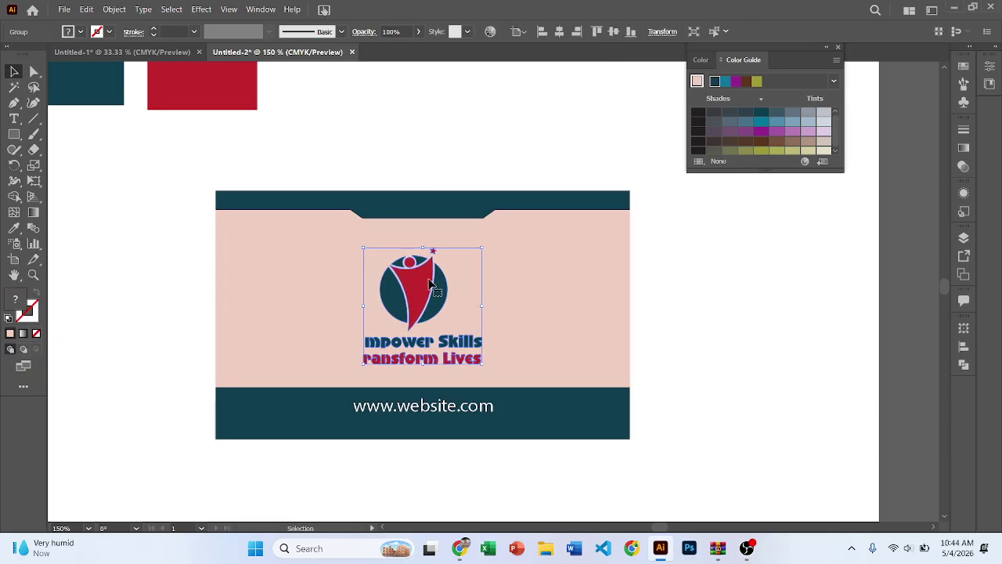
click(689, 289)
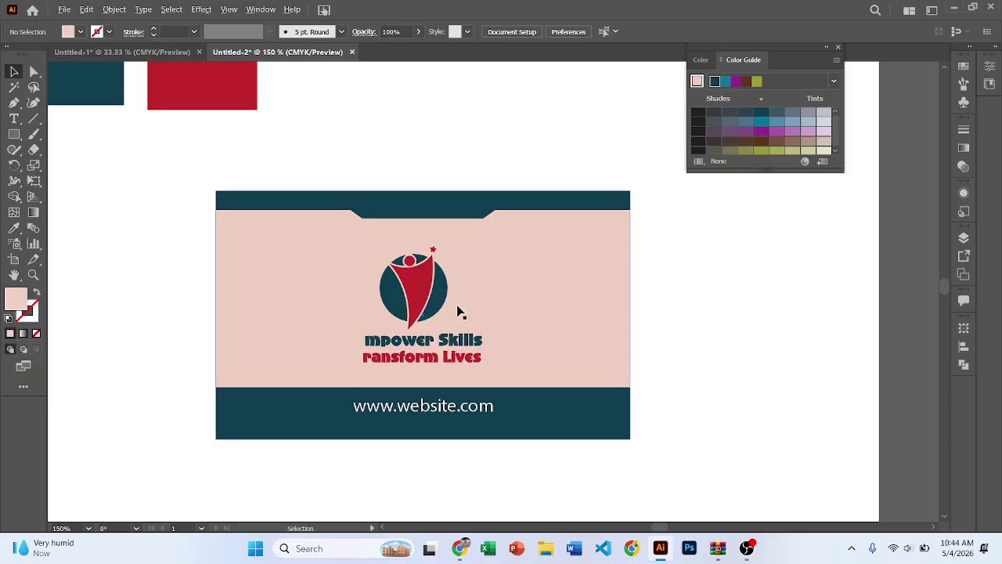
Review the card front's layout at several zoom levels, comparing it with the guides on and off.
scroll(456, 304, down, 1)
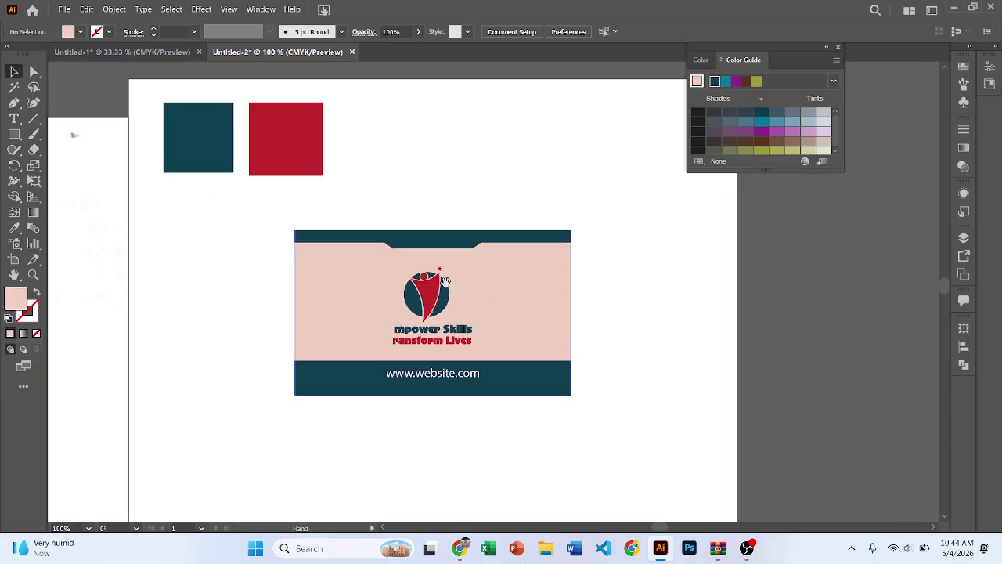
click(318, 291)
scroll(398, 307, up, 1)
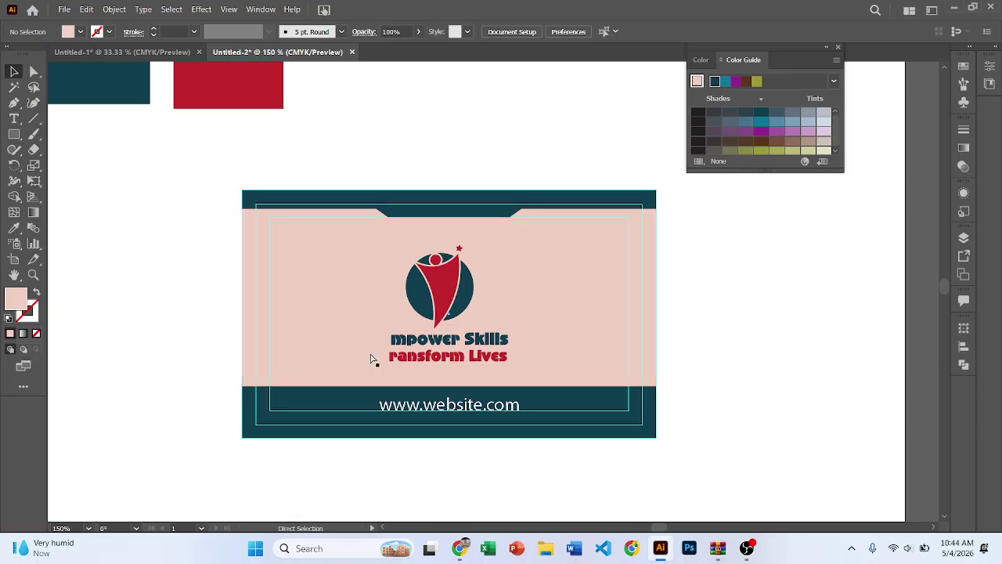
key(v)
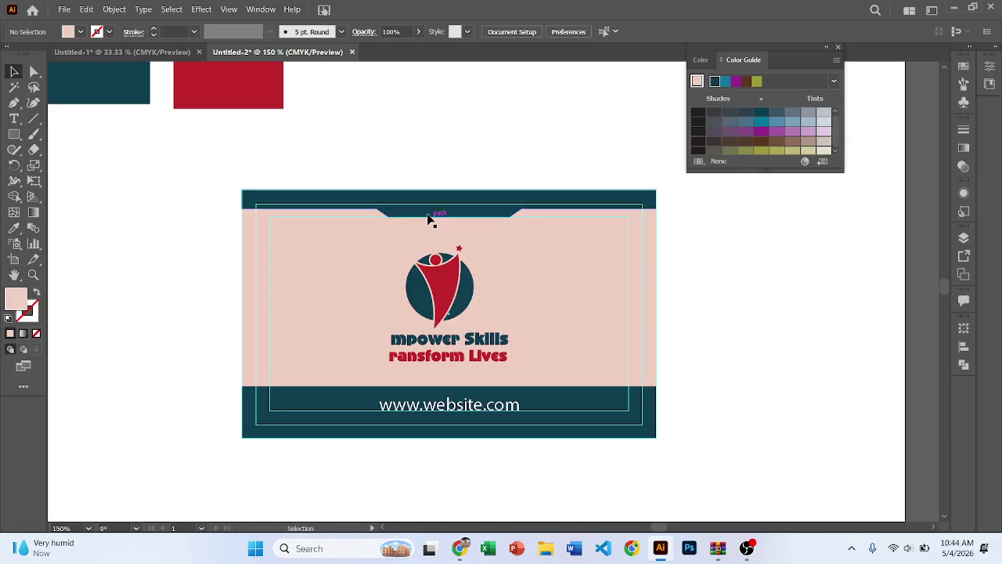
scroll(361, 274, down, 5)
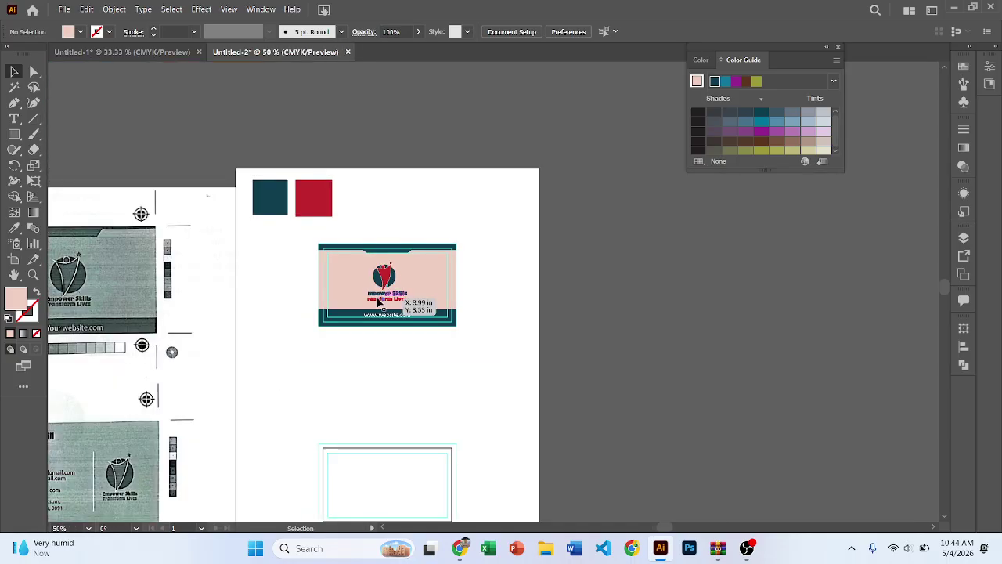
scroll(383, 298, up, 4)
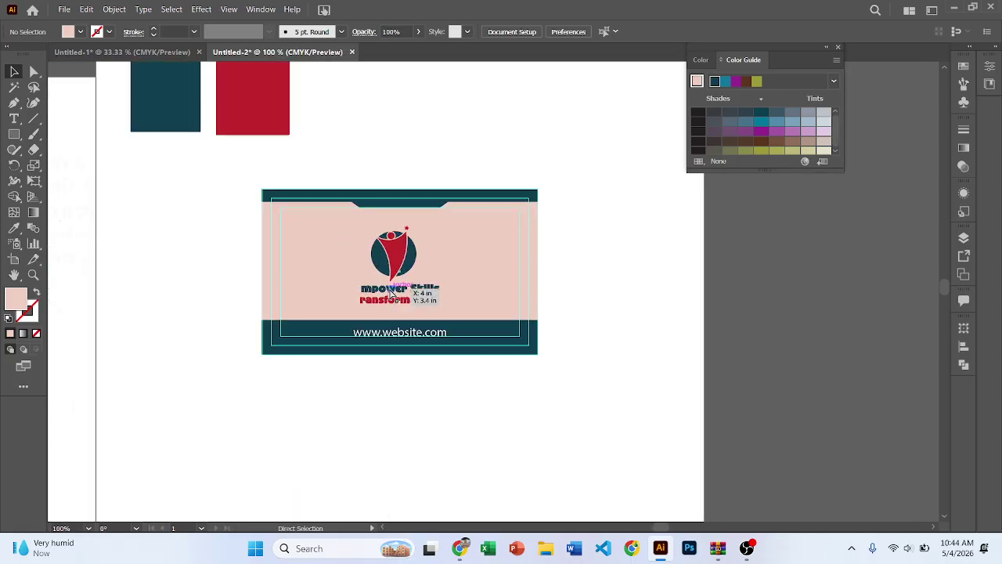
key(ctrl+semicolon)
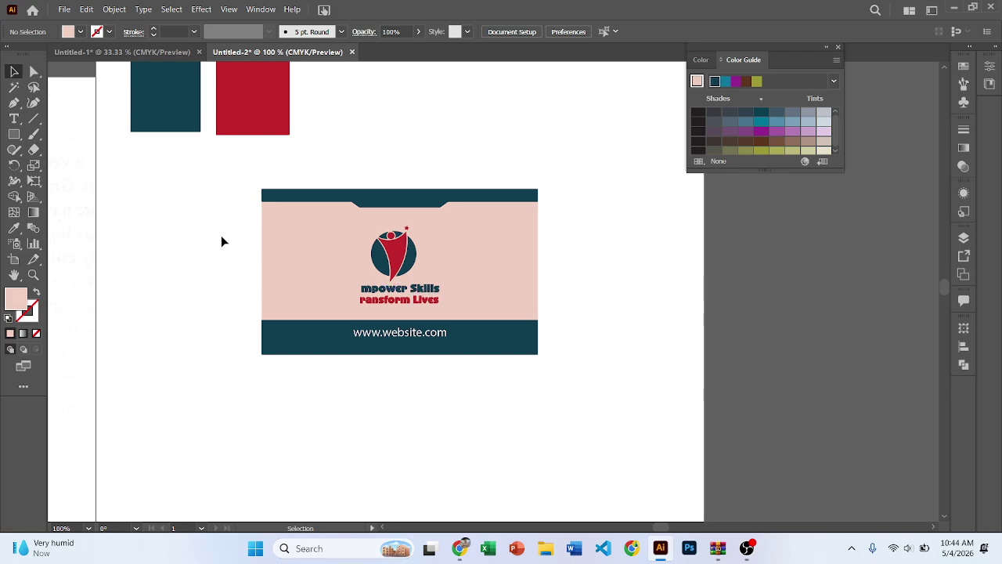
scroll(221, 239, up, 2)
scroll(528, 266, up, 1)
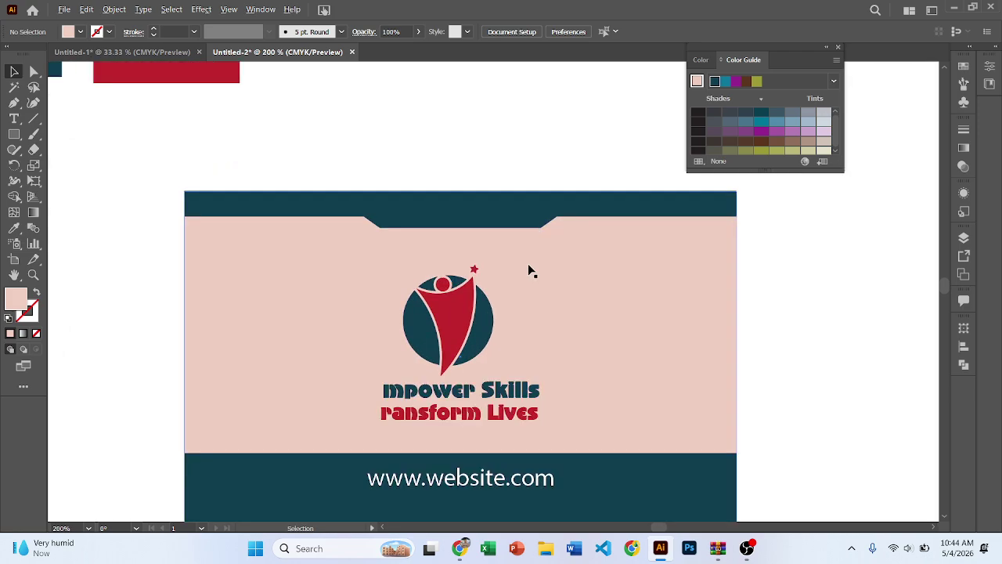
scroll(527, 266, down, 2)
key(ctrl+semicolon)
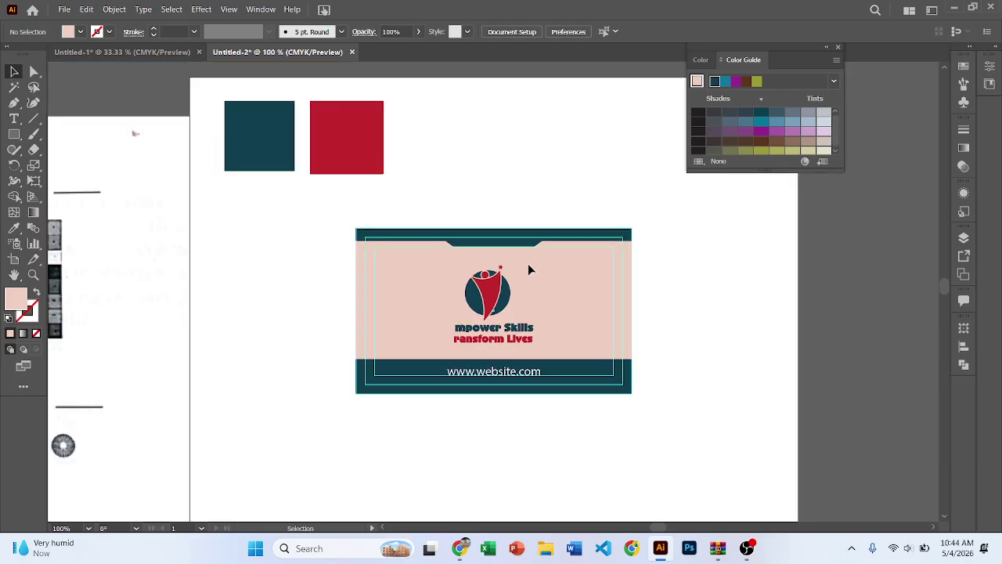
scroll(296, 272, down, 1)
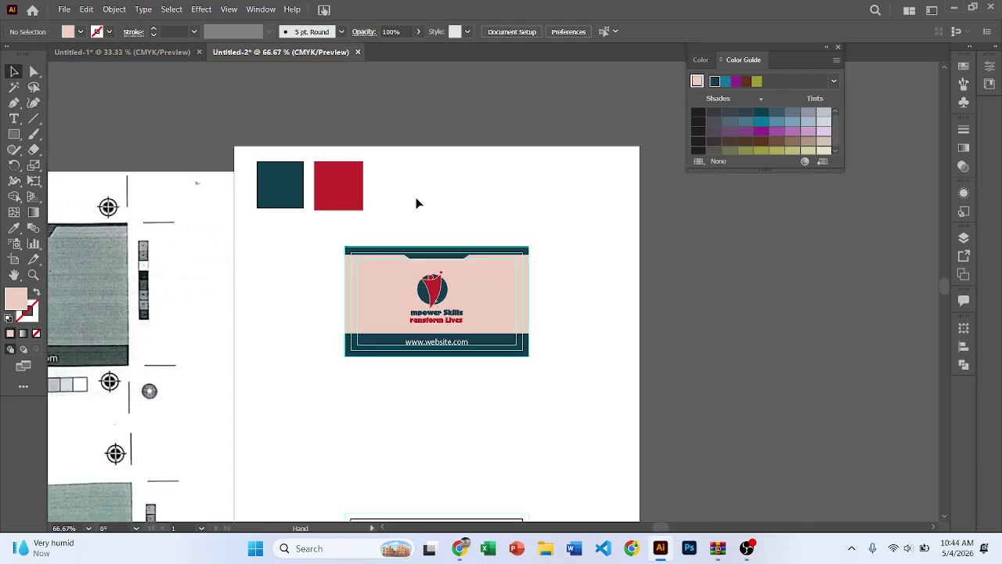
Move the red swatch square farther from the teal one and set its red as the Color Guide's base color.
drag(329, 186, 356, 185)
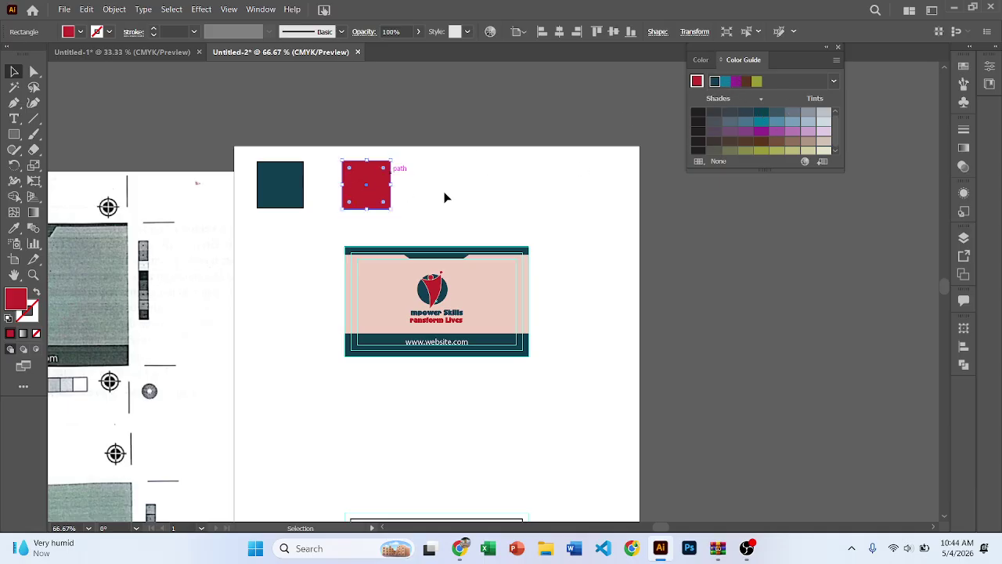
click(696, 81)
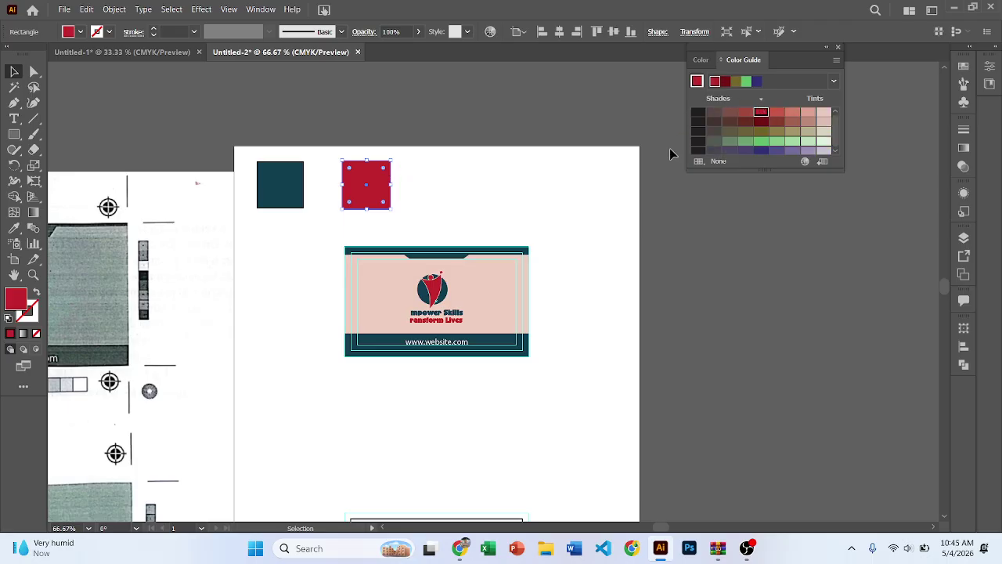
click(444, 213)
Move the scanned business card reference to the opposite side of the artboard, beside the blank back card outline.
key(ctrl+minus)
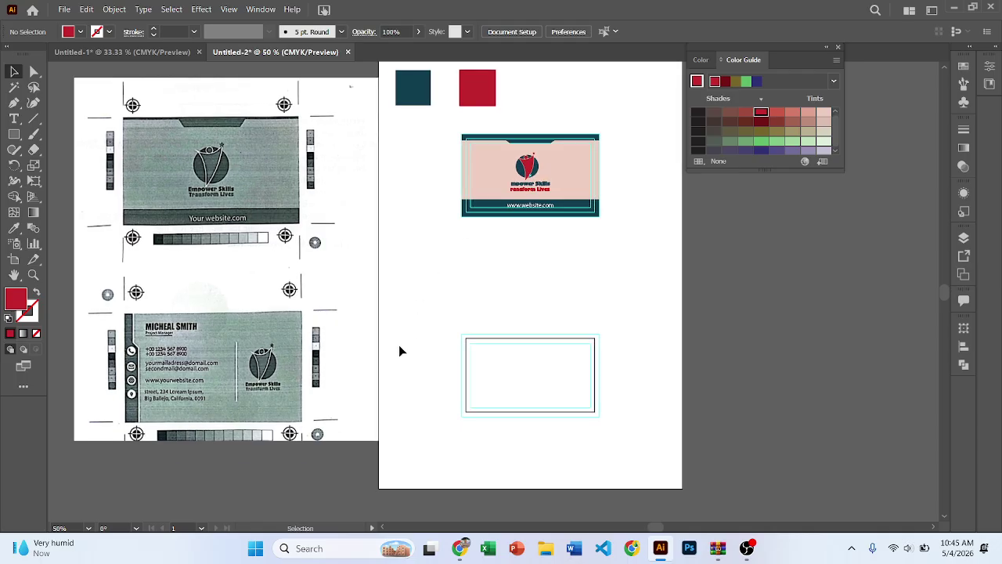
scroll(206, 347, down, 1)
drag(204, 354, 211, 381)
click(575, 298)
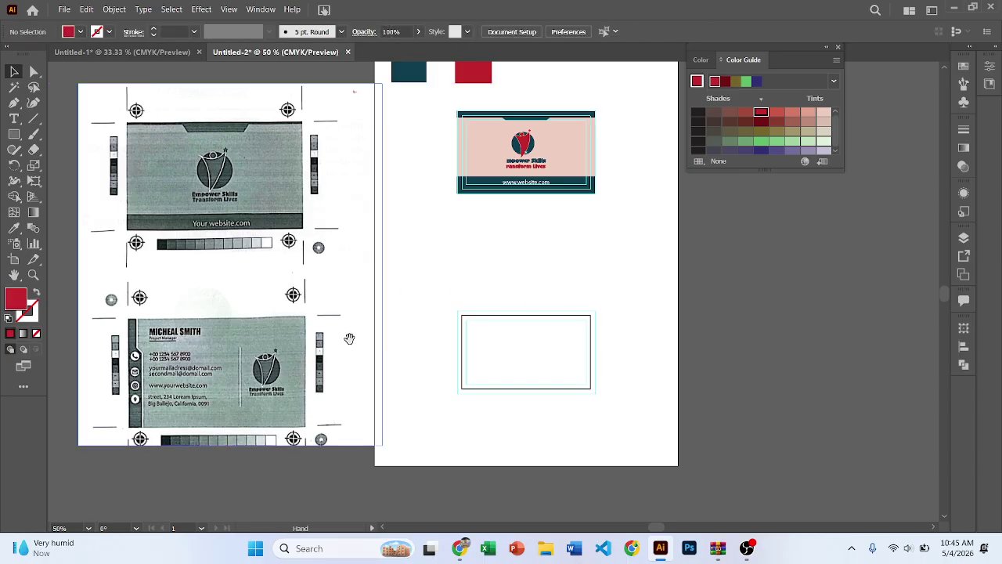
drag(261, 317, 827, 314)
scroll(567, 332, right, 3)
scroll(567, 332, down, 1)
click(531, 355)
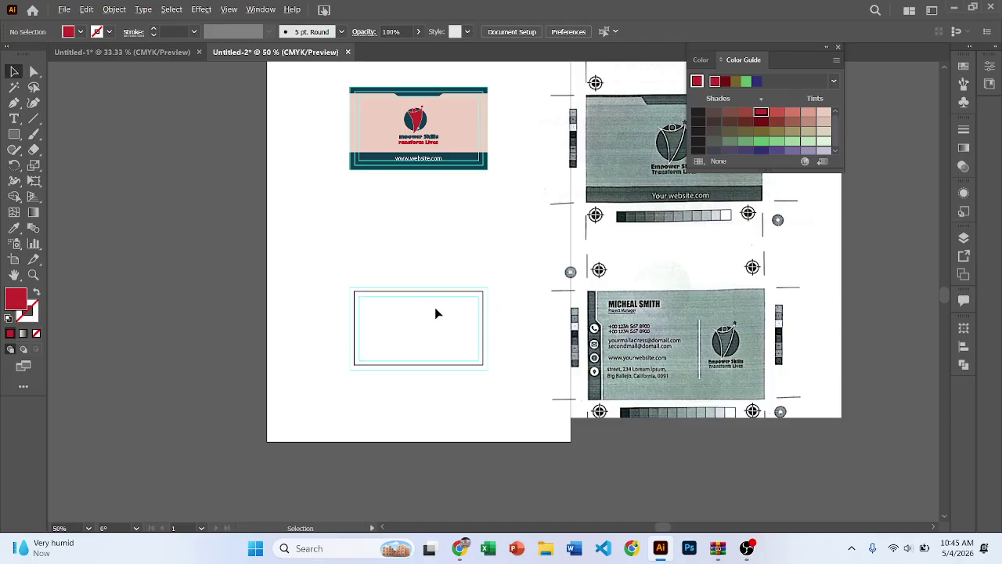
Move the floating Color Guide off the upper part of the scanned reference while working near the blank back card outline.
scroll(436, 313, up, 2)
scroll(472, 219, up, 2)
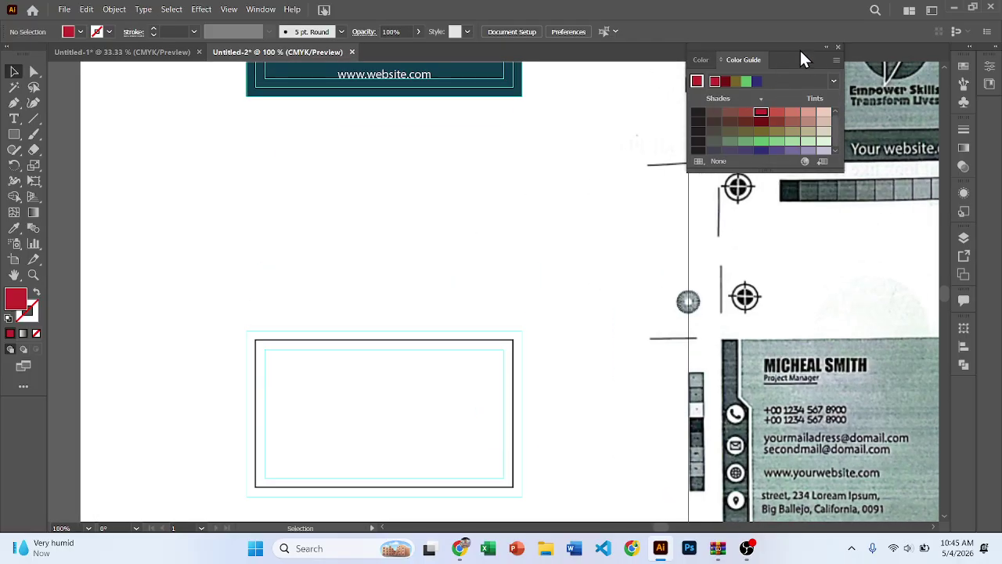
drag(799, 49, 719, 60)
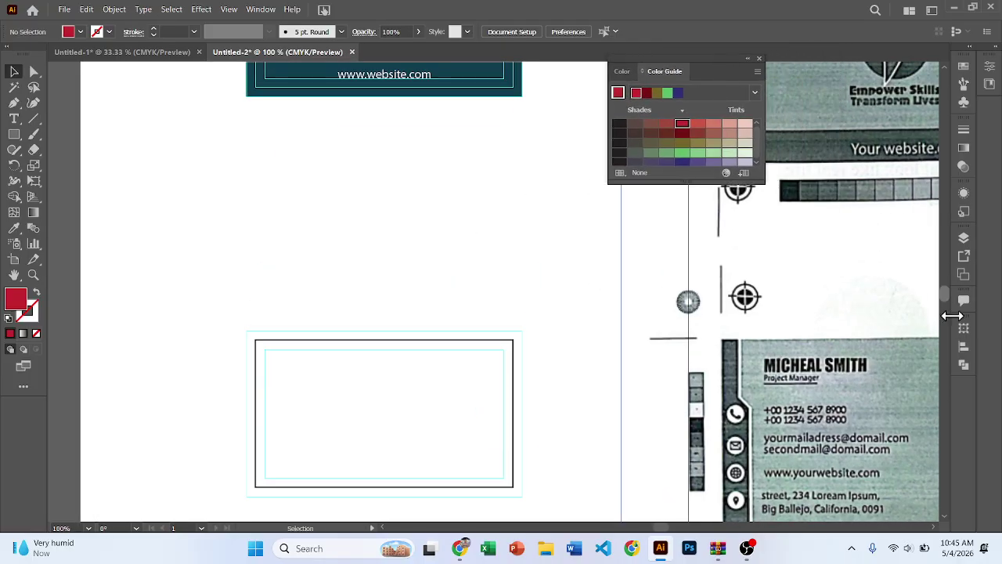
Lock Layer 1, and unlock Layer 2 and make it the active layer.
click(964, 237)
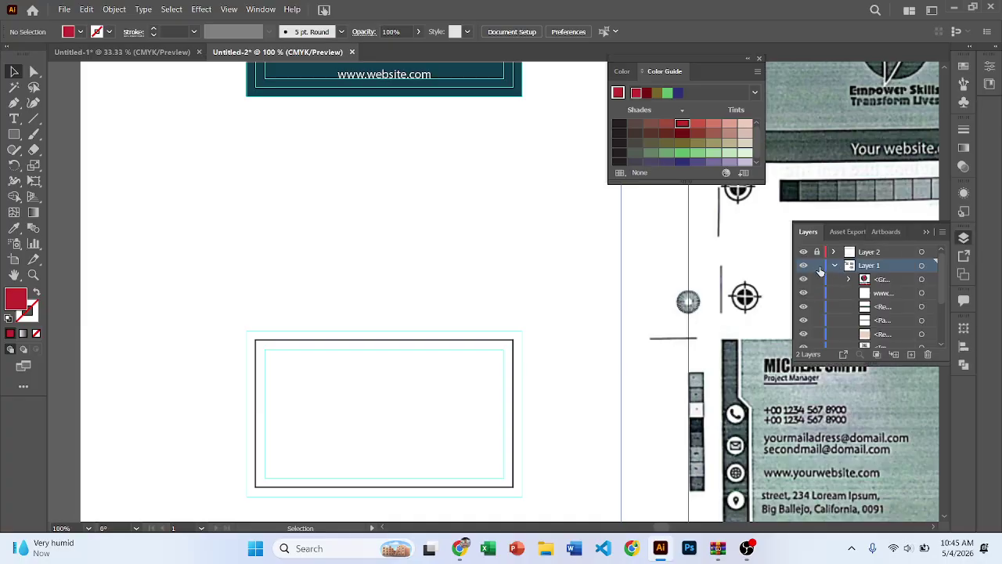
click(816, 266)
click(864, 253)
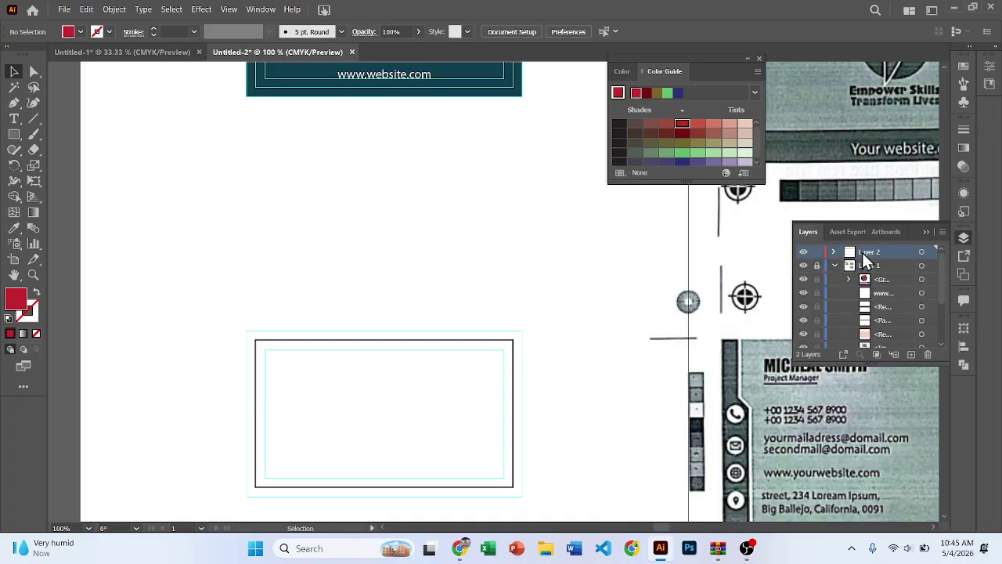
scroll(468, 294, down, 2)
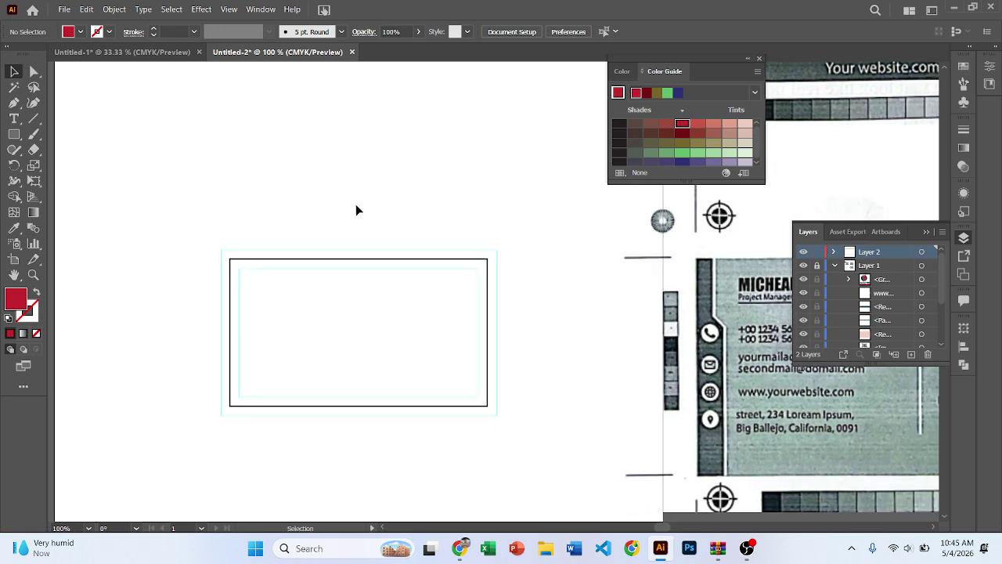
Convert the black rectangle outline of the blank back card into guides.
click(250, 261)
scroll(251, 263, up, 2)
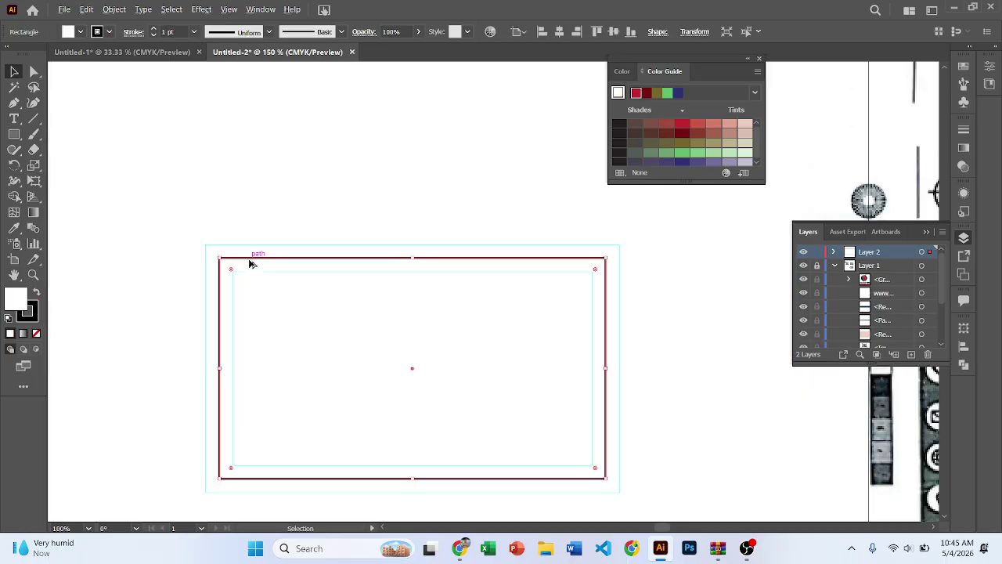
right_click(254, 270)
click(298, 437)
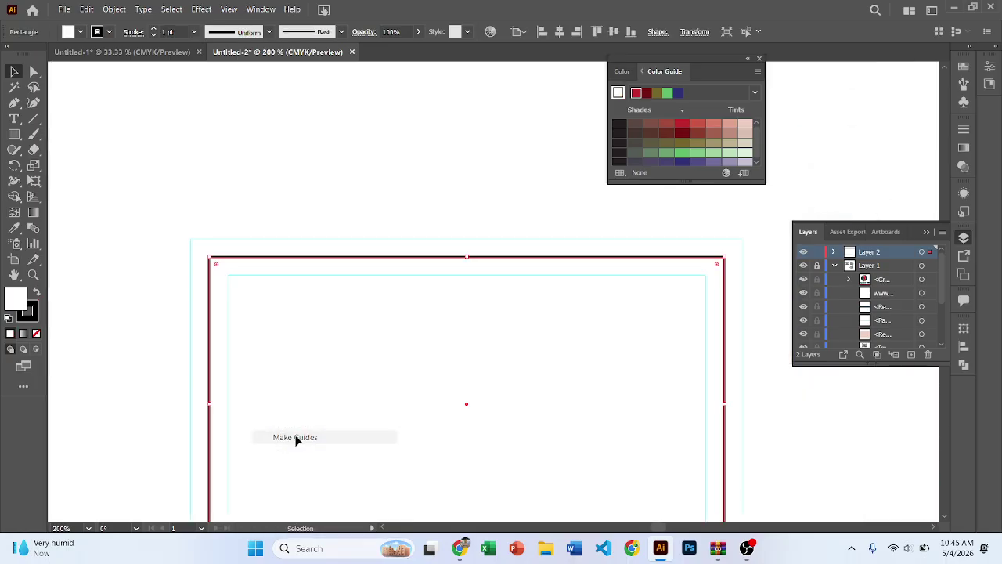
Compare the finished front card and the back card's guides with both sides of the scanned reference.
scroll(326, 239, down, 1)
scroll(353, 195, down, 2)
scroll(331, 181, up, 3)
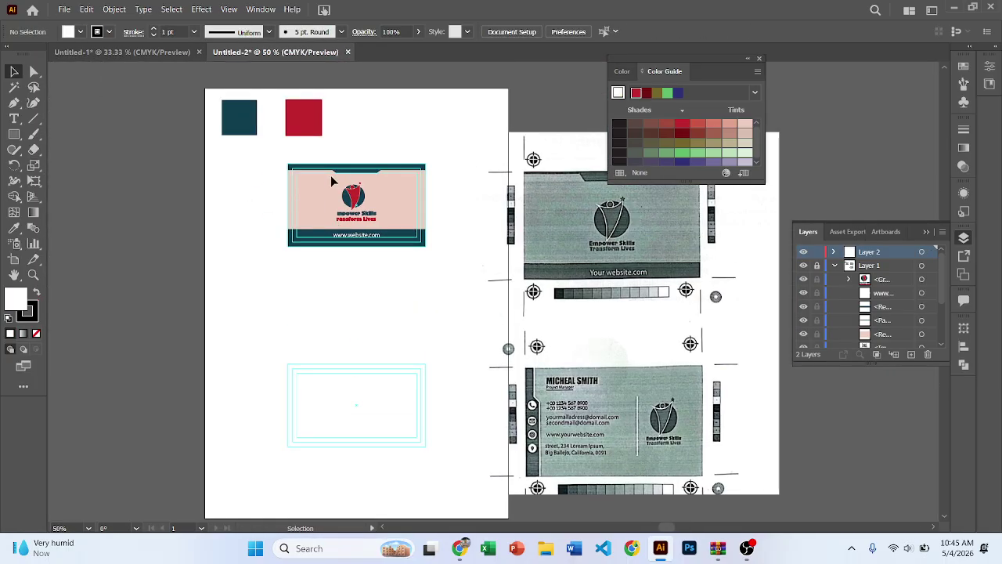
scroll(317, 170, up, 2)
scroll(243, 169, up, 1)
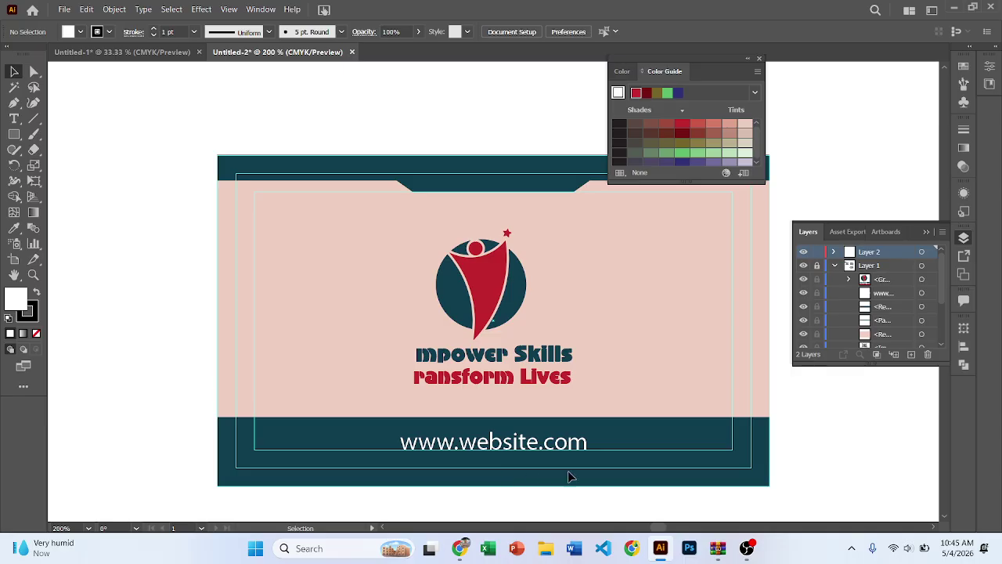
scroll(602, 436, down, 2)
scroll(495, 386, down, 2)
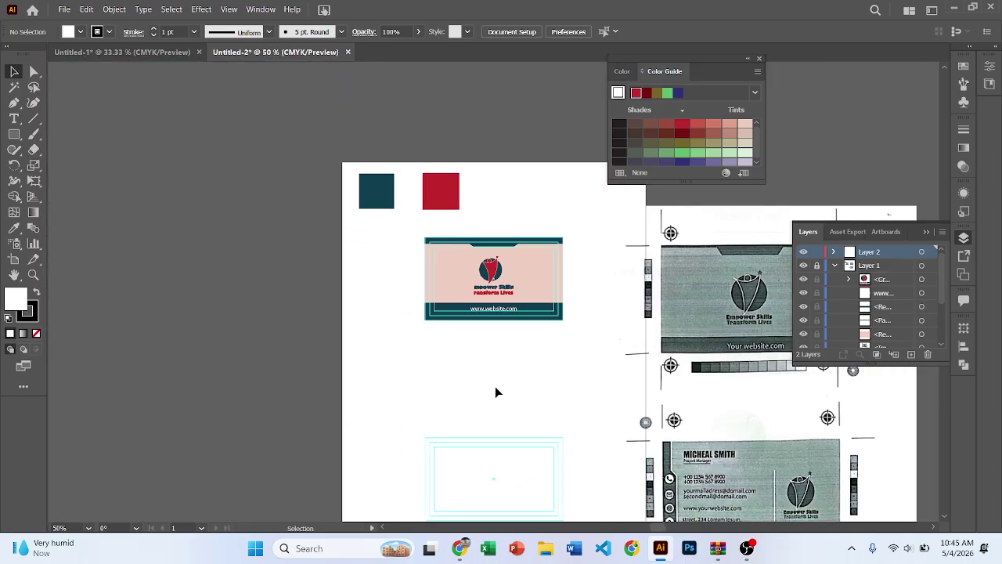
scroll(424, 331, up, 1)
scroll(356, 250, up, 1)
drag(357, 251, 309, 236)
scroll(323, 266, up, 2)
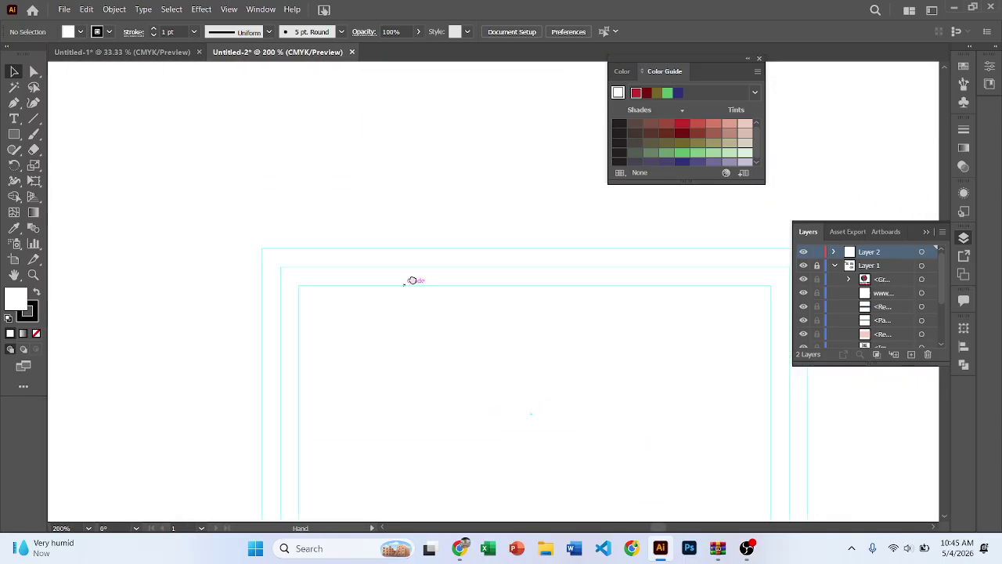
drag(412, 280, 351, 265)
scroll(351, 265, down, 2)
scroll(587, 304, down, 1)
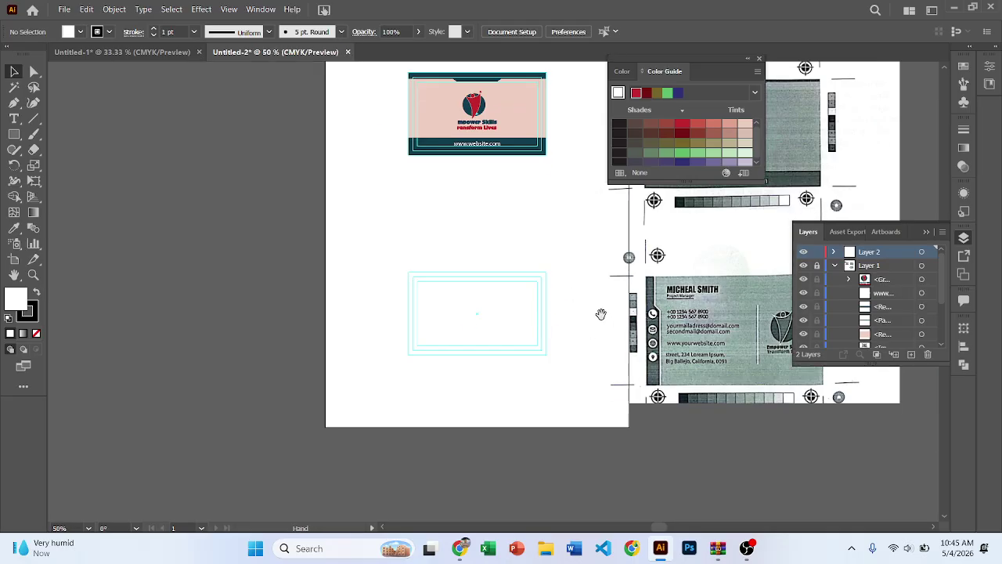
scroll(599, 313, right, 2)
scroll(421, 164, up, 2)
scroll(421, 164, left, 2)
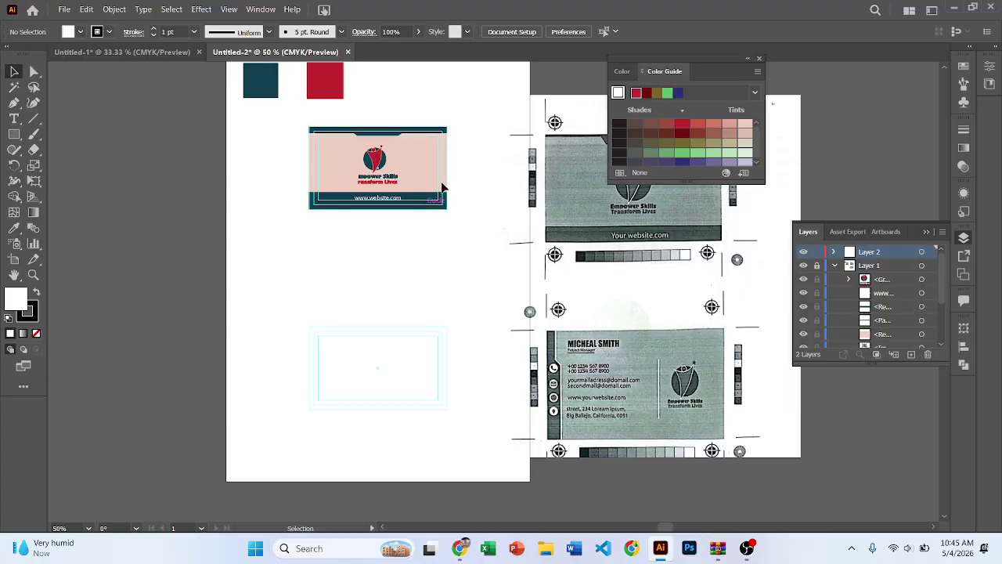
scroll(437, 315, left, 2)
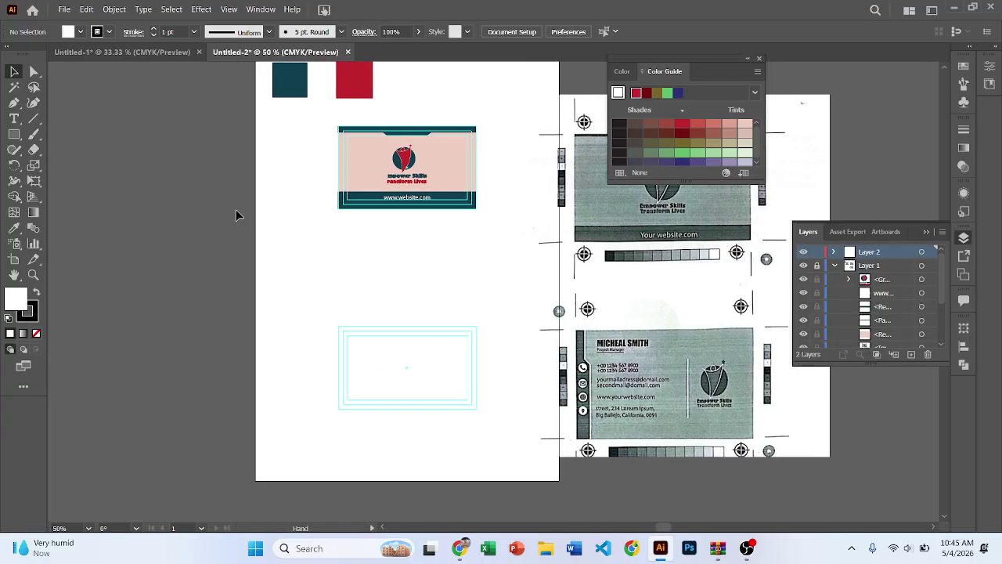
Draw a rectangle over the back card's outermost guide and fill it with the pink sampled from the front card's background.
key(m)
scroll(344, 347, up, 2)
scroll(344, 348, up, 1)
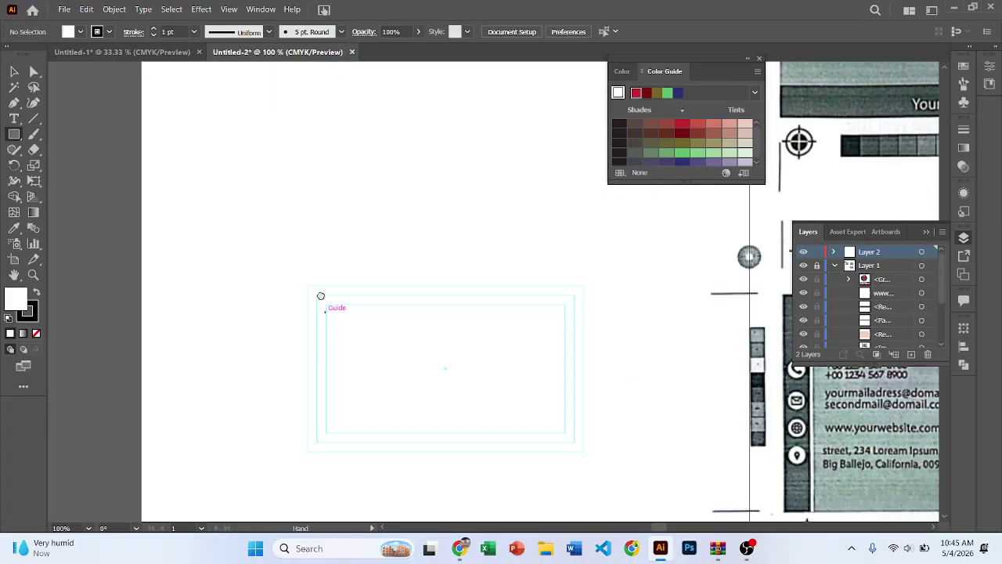
mouse_move(270, 248)
mouse_down()
mouse_move(414, 392)
mouse_move(548, 413)
mouse_up()
scroll(533, 407, down, 2)
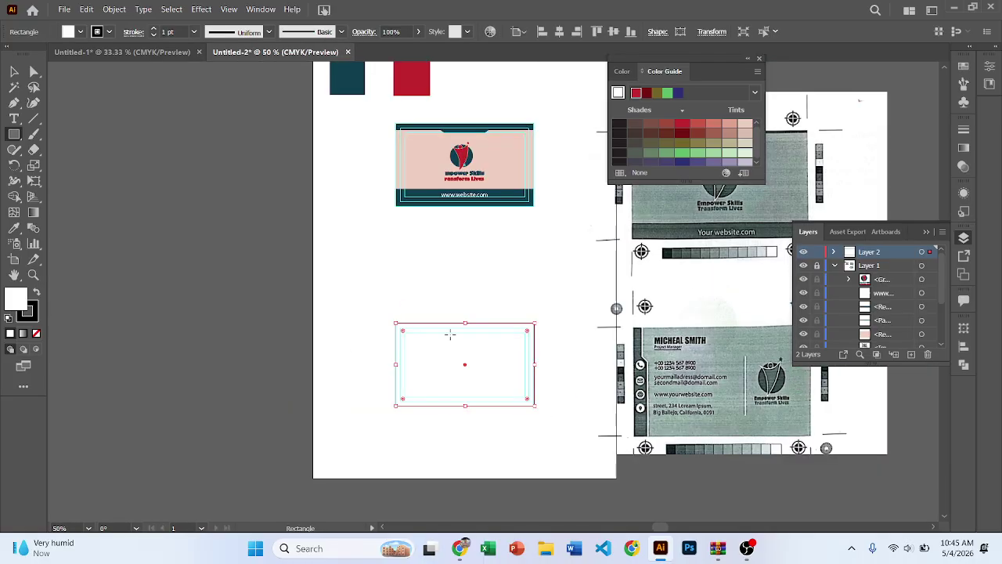
key(i)
click(409, 166)
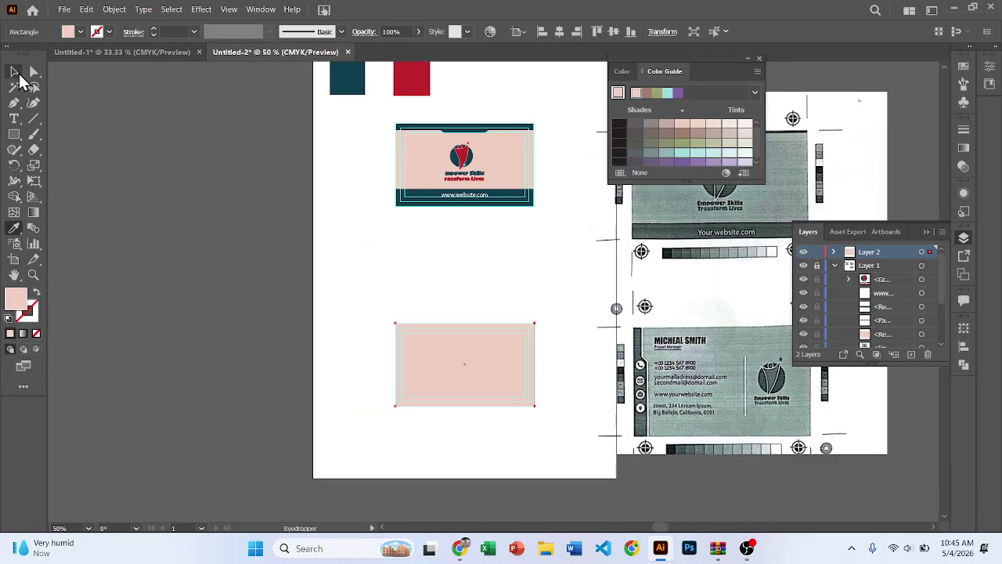
click(15, 72)
click(414, 317)
Resize the pink rectangle to 3.75 in wide by 2.25 in high by snapping its right edge to the outermost guide.
scroll(463, 275, up, 3)
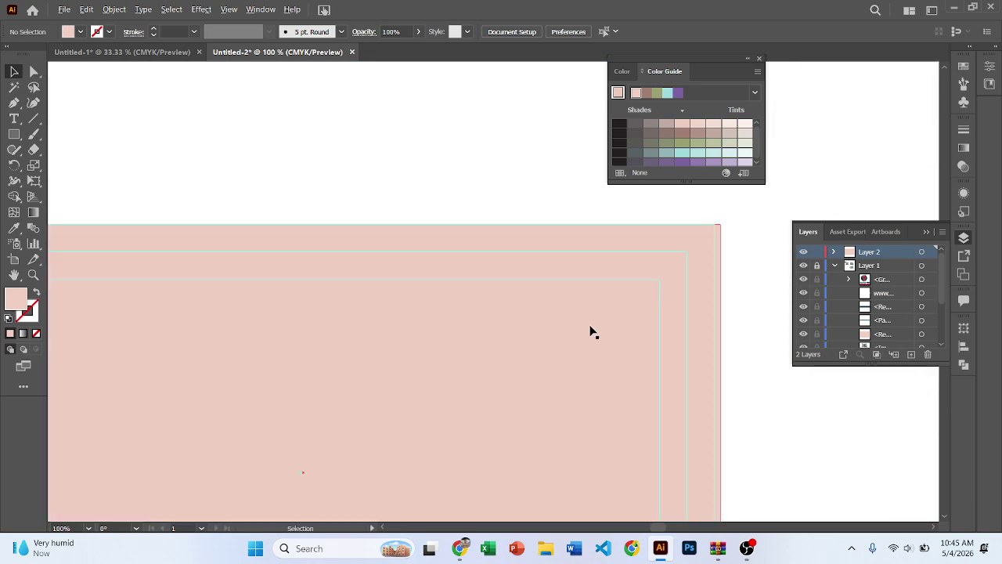
scroll(719, 254, up, 2)
drag(624, 262, 452, 276)
click(505, 336)
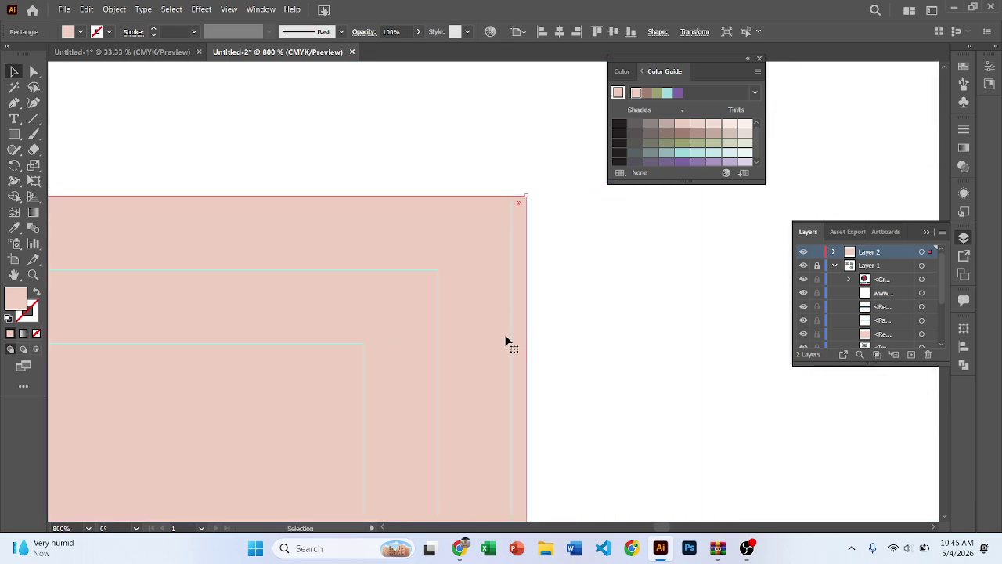
drag(494, 328, 566, 369)
scroll(501, 352, up, 2)
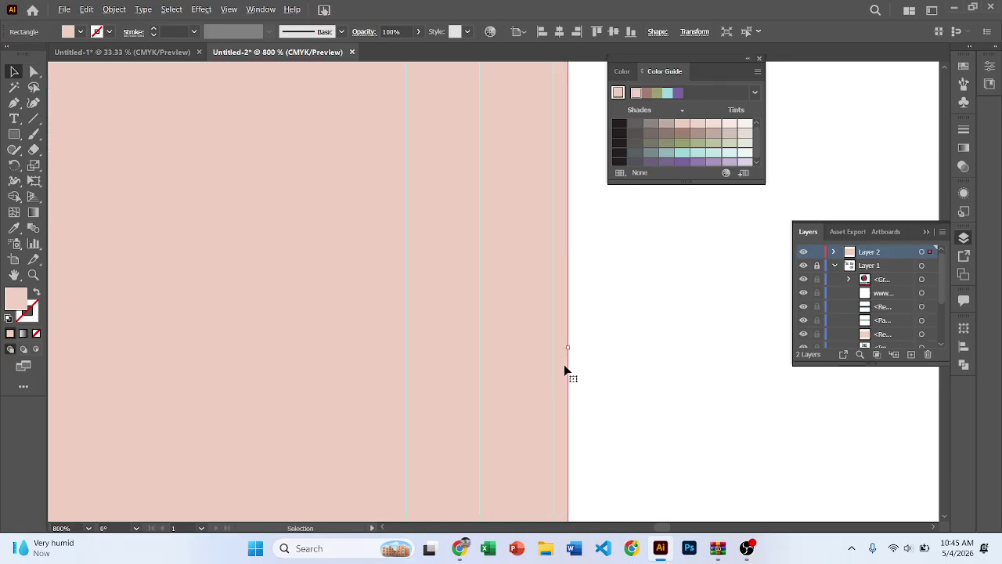
drag(573, 315, 555, 313)
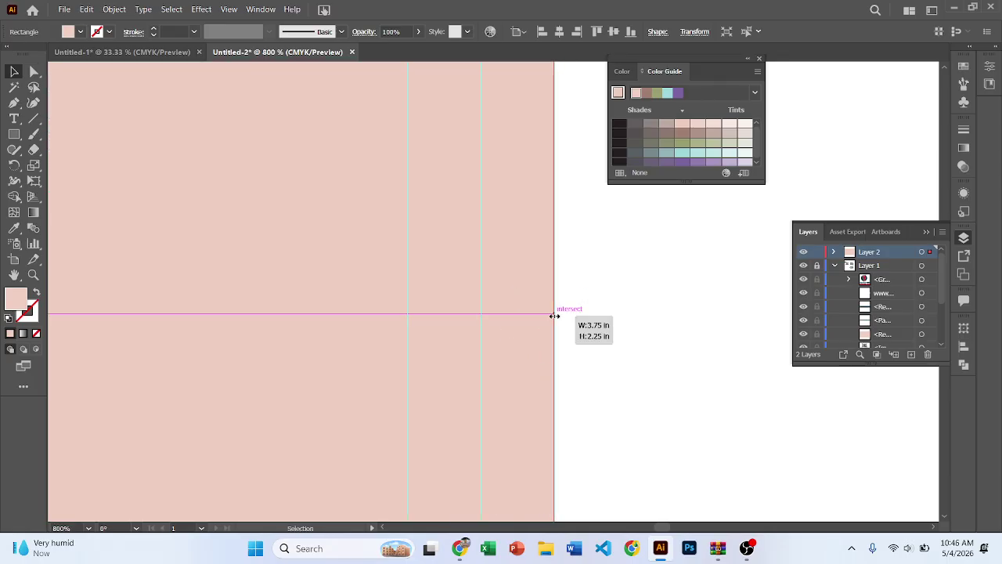
click(616, 305)
Check the pink rectangle's remaining edges against the guides and examine the side strip on the scanned back card.
scroll(552, 311, down, 5)
scroll(120, 399, up, 4)
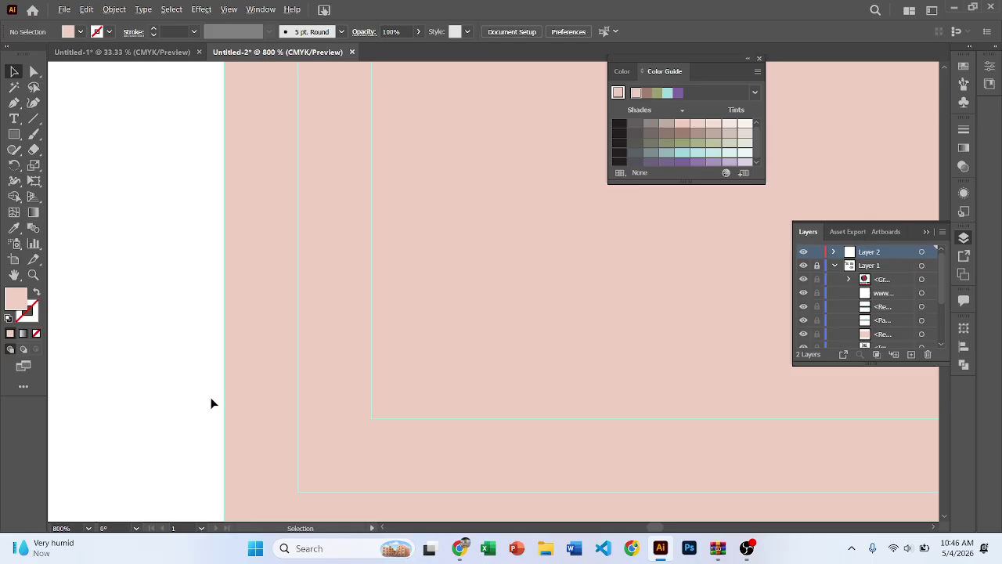
scroll(367, 375, down, 4)
drag(367, 376, 350, 375)
scroll(375, 379, down, 3)
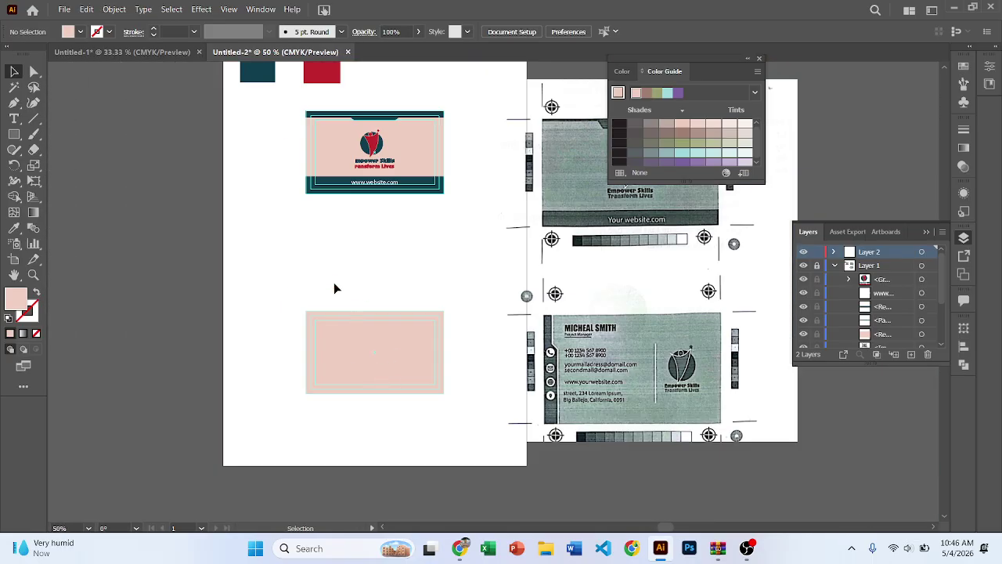
drag(347, 234, 373, 263)
drag(584, 374, 510, 301)
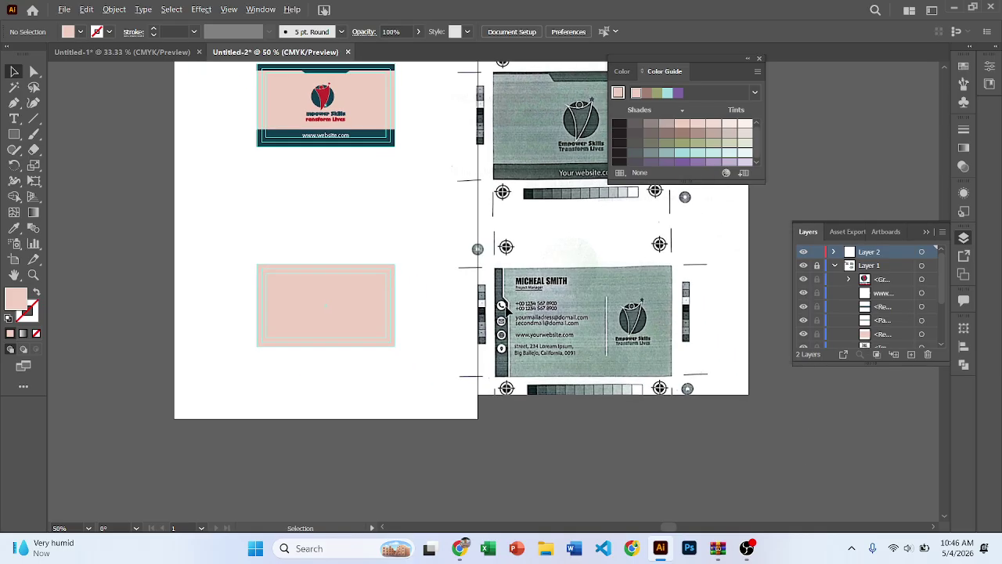
scroll(505, 308, up, 3)
scroll(498, 354, down, 3)
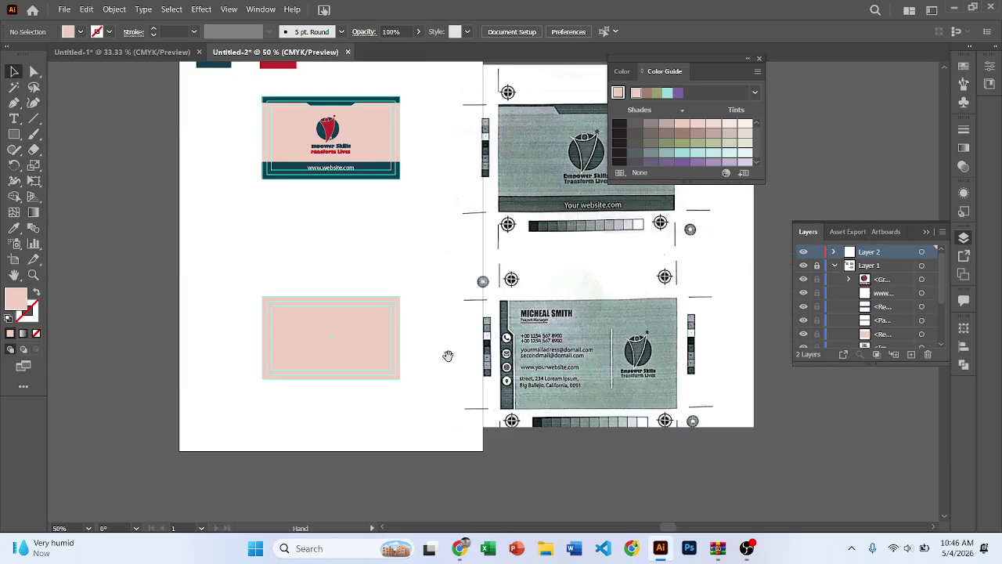
Draw a narrow full-height rectangle along the left edge of the pink back card.
drag(447, 353, 524, 333)
scroll(371, 309, up, 3)
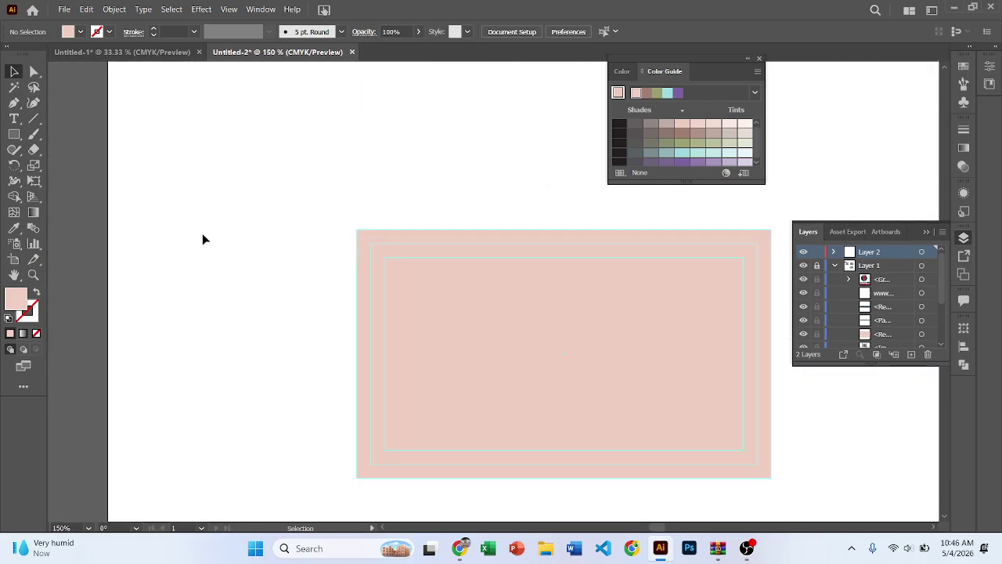
click(16, 135)
drag(391, 279, 265, 288)
scroll(241, 272, down, 1)
drag(207, 205, 239, 369)
click(14, 71)
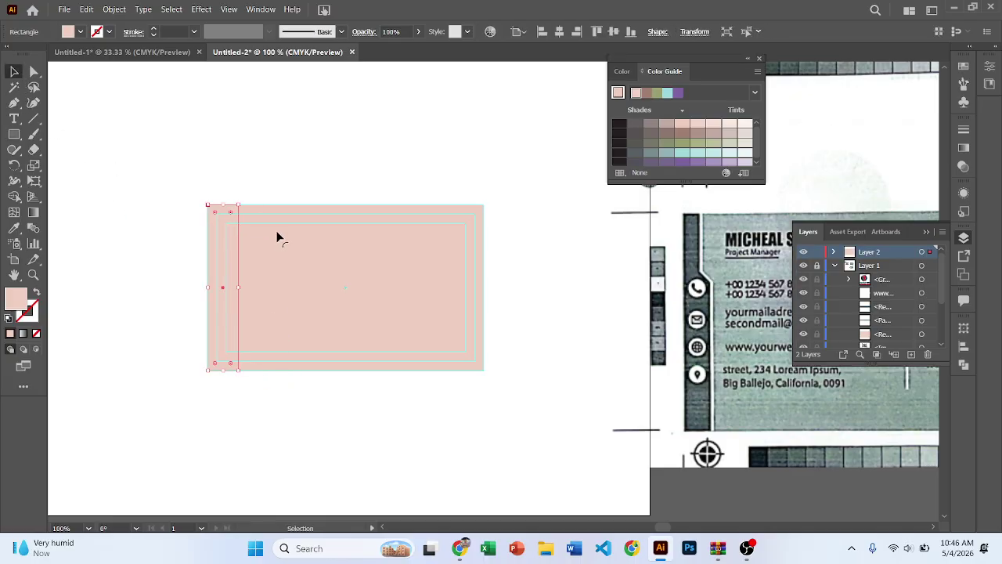
Fill the narrow side strip with the dark teal sampled from the front card's lower band.
scroll(278, 238, down, 2)
key(i)
click(287, 98)
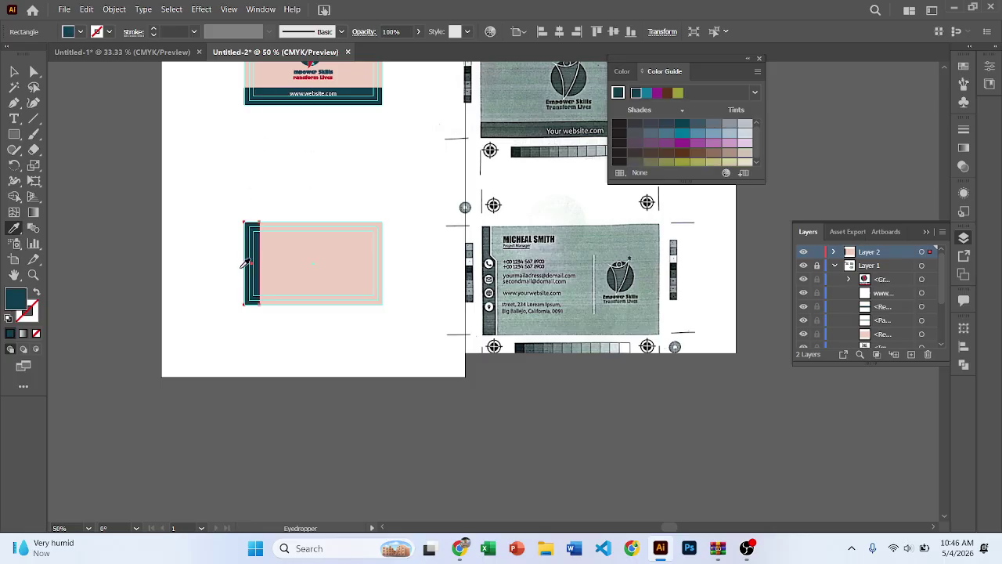
key(v)
click(230, 214)
Compare the teal side strip with the angled strip edge beside the contact icons on the scanned back card.
scroll(246, 279, up, 4)
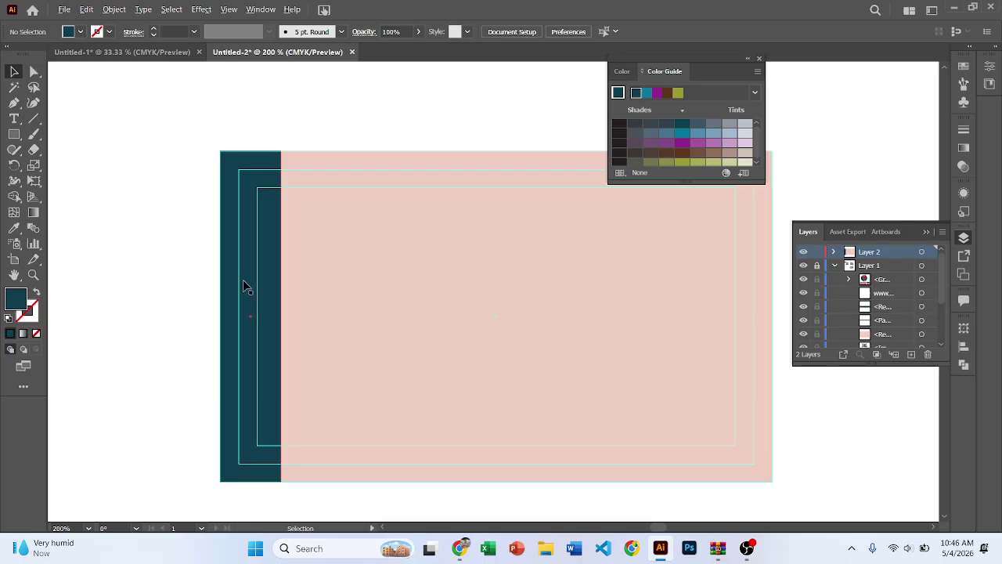
scroll(244, 286, down, 3)
scroll(376, 328, up, 3)
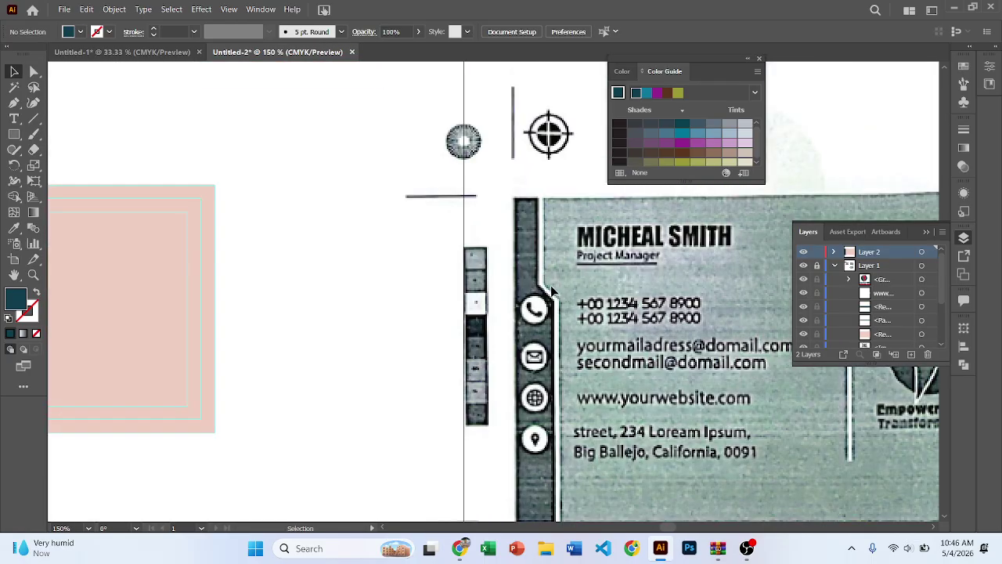
scroll(371, 275, down, 3)
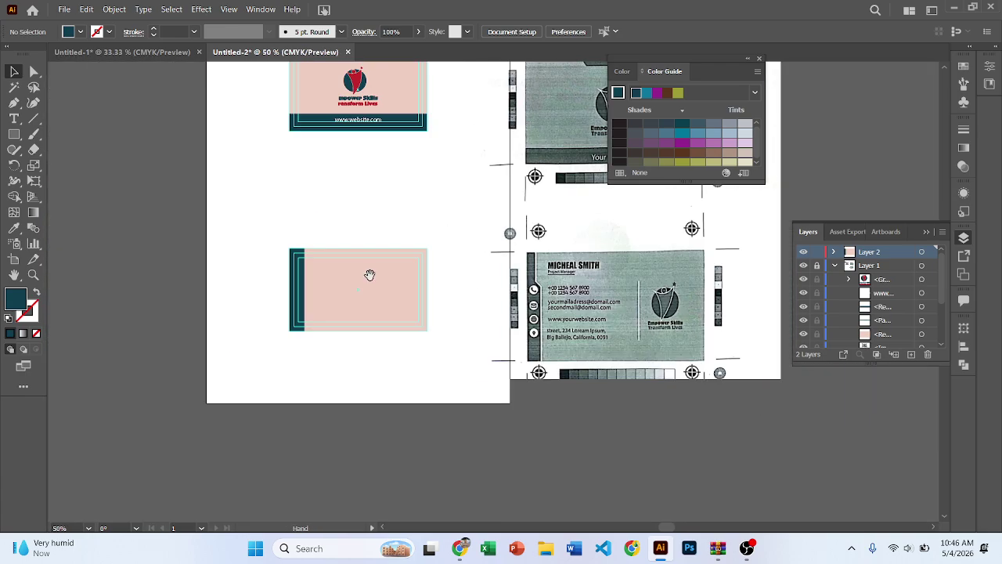
scroll(353, 287, up, 2)
key(space)
drag(366, 249, 294, 303)
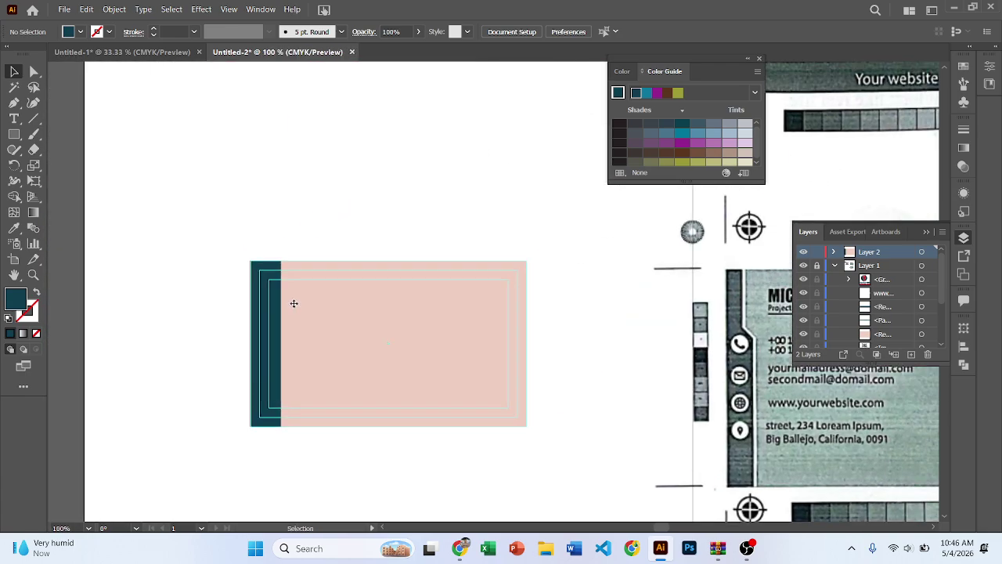
drag(470, 326, 426, 307)
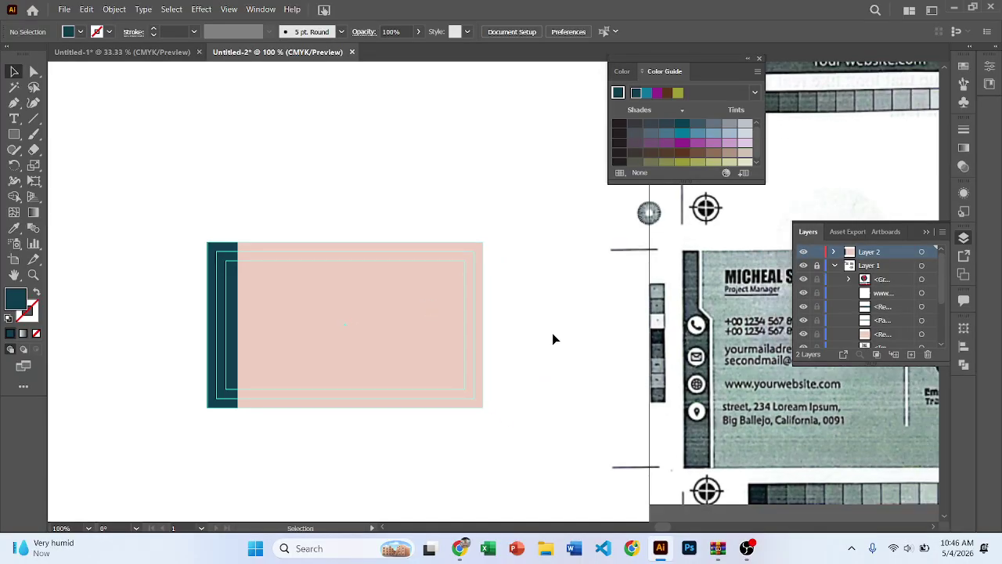
click(282, 313)
key(a)
click(330, 239)
key(v)
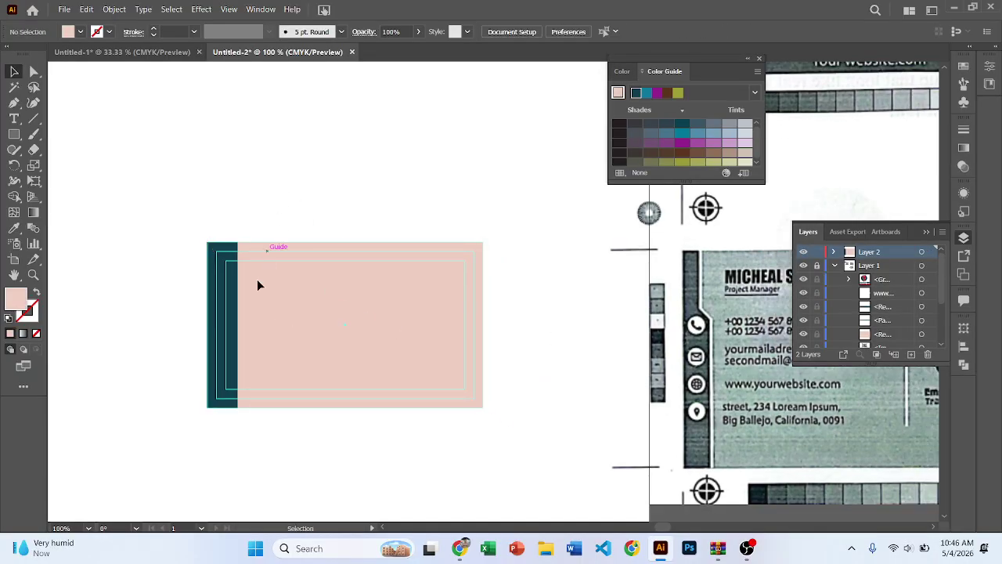
Add one anchor point on the upper part of the teal strip's inner edge and another near the middle of its top edge.
click(227, 325)
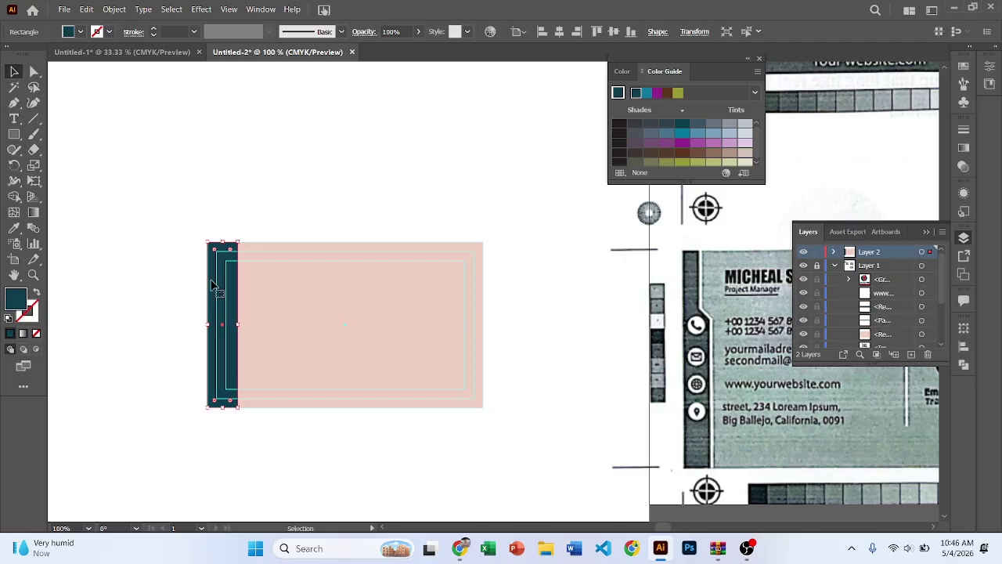
scroll(216, 287, up, 3)
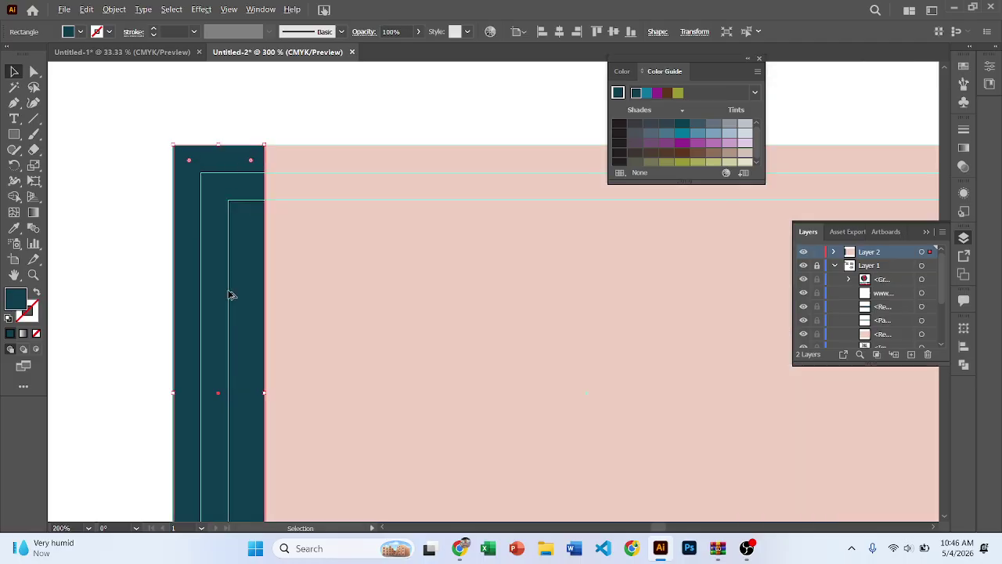
scroll(230, 293, down, 2)
scroll(235, 284, up, 1)
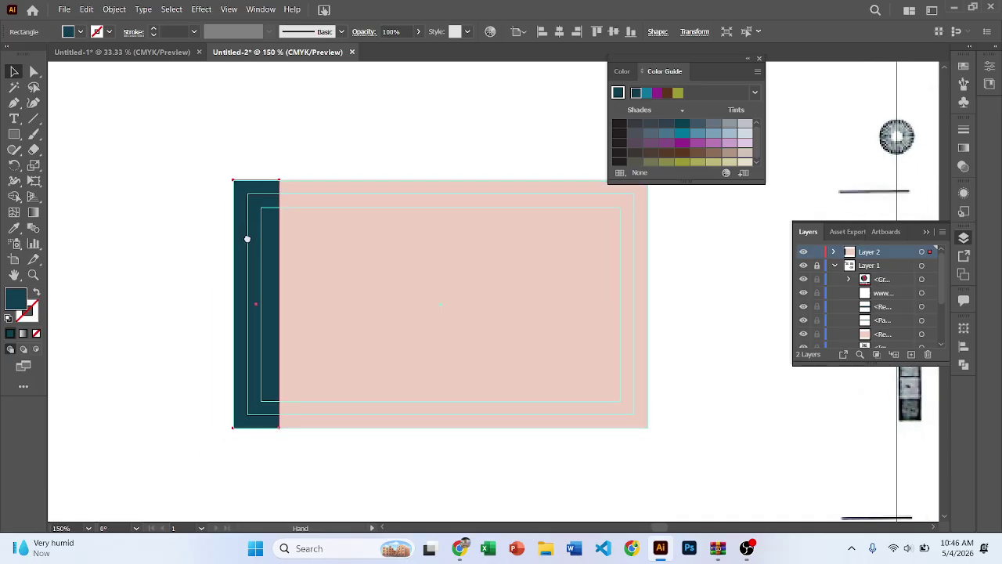
click(13, 102)
scroll(282, 242, up, 1)
key(plus)
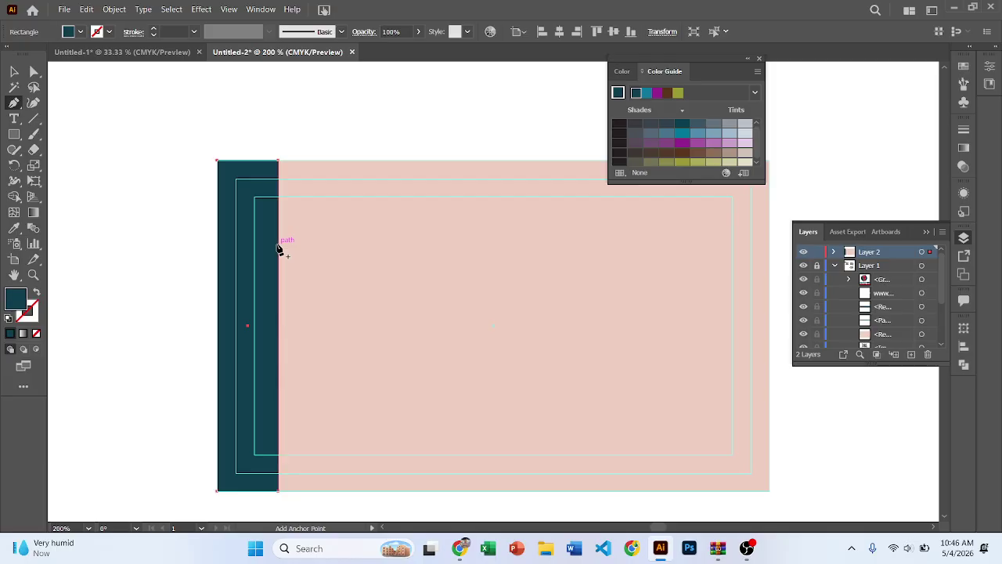
click(278, 249)
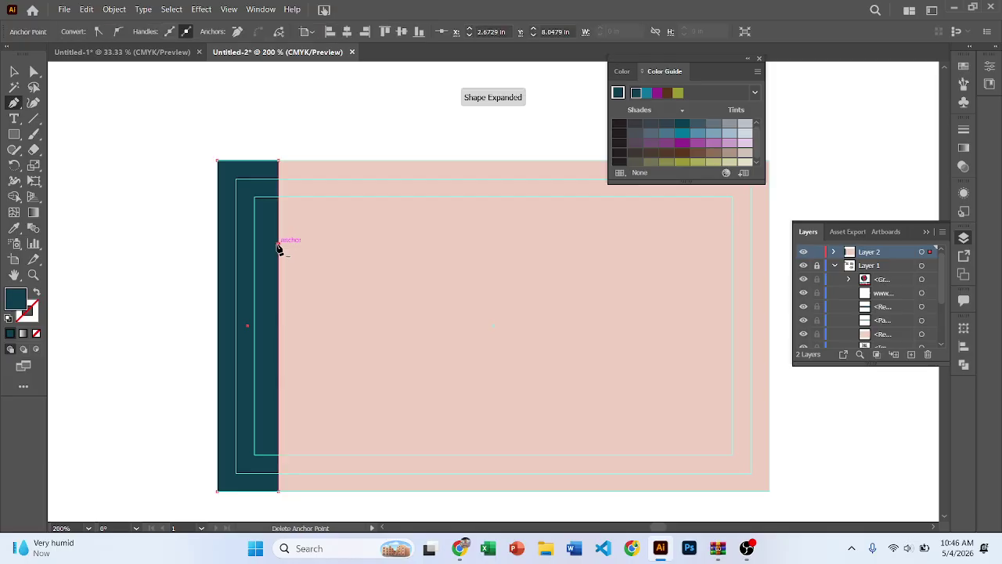
click(245, 162)
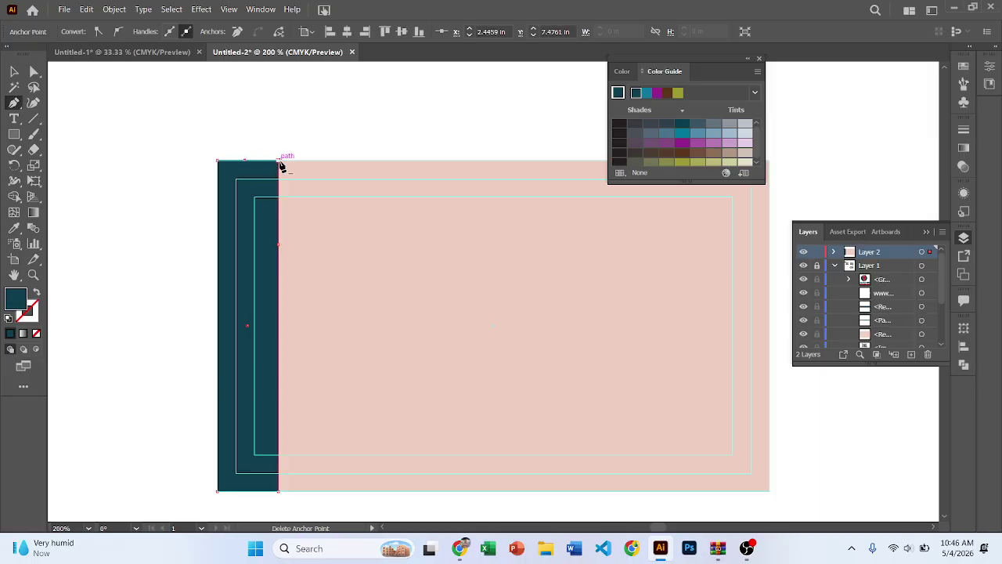
Try to form a stepped inner edge on the teal strip by deleting its upper inner corner anchor and repositioning the remaining edge anchors.
click(279, 162)
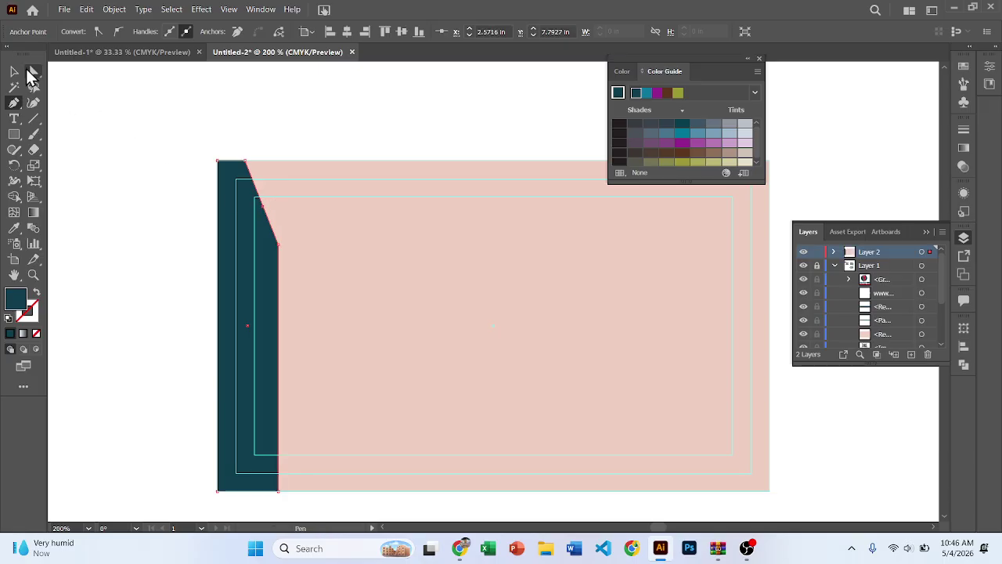
click(32, 72)
drag(260, 210, 275, 293)
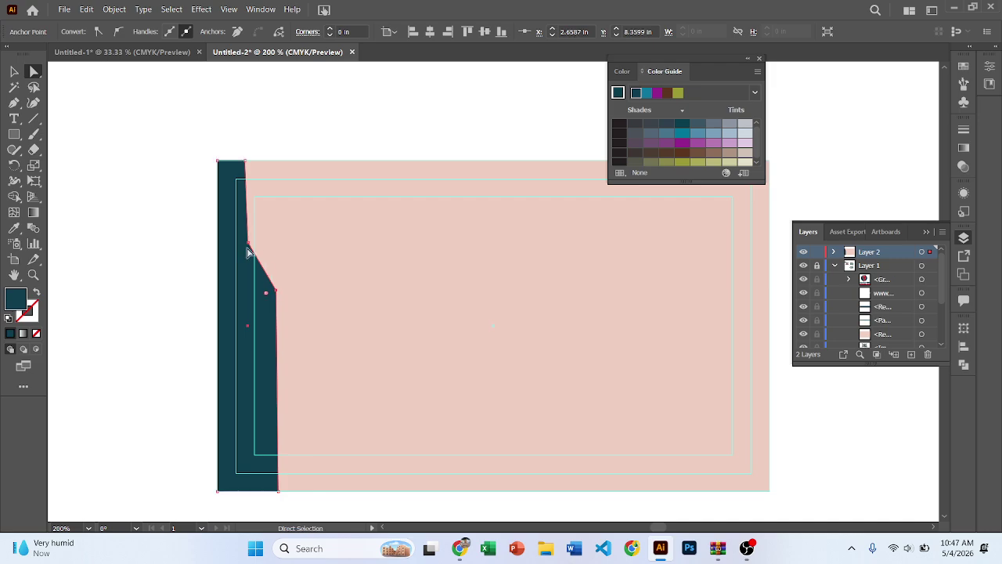
mouse_move(247, 249)
mouse_down()
mouse_move(248, 287)
mouse_move(274, 293)
mouse_move(252, 261)
mouse_move(250, 287)
mouse_move(250, 267)
mouse_up()
key(ctrl+z)
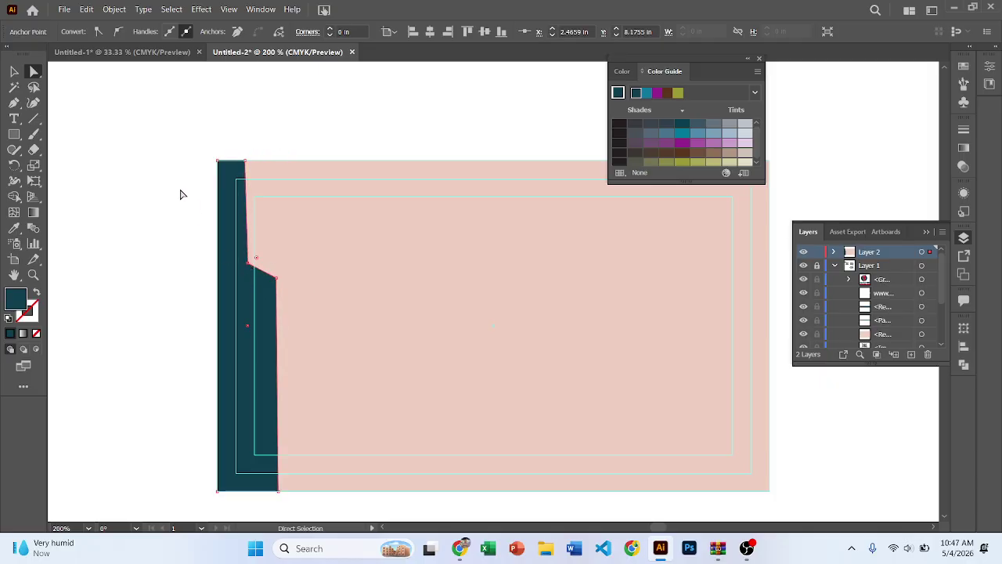
click(179, 193)
key(ctrl+1)
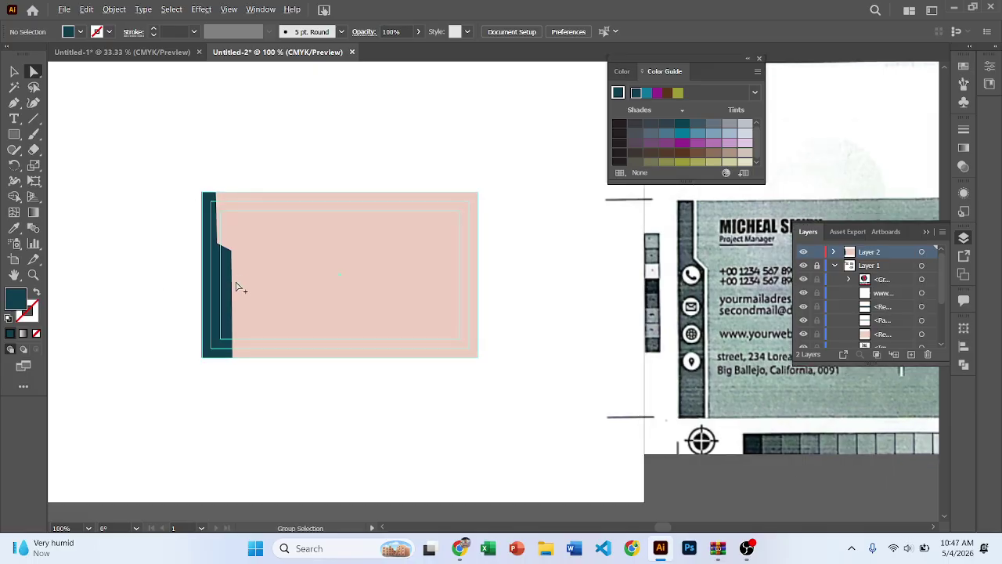
scroll(219, 261, up, 3)
scroll(217, 262, down, 2)
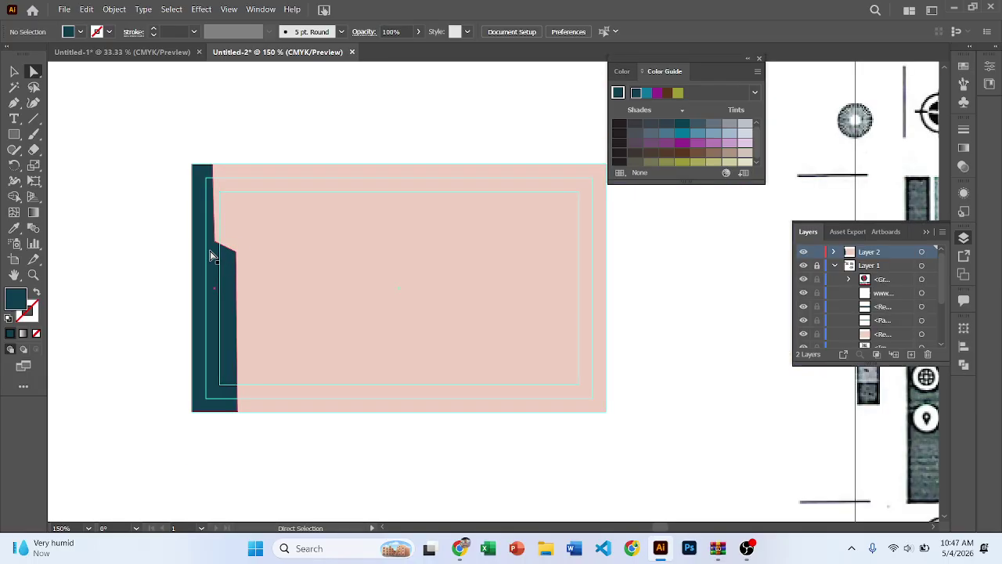
Undo the anchor edits on the teal strip back to the plain full-height rectangle.
key(ctrl+z)
key(ctrl+z)
key(ctrl+z)
key(ctrl+z)
key(ctrl+z)
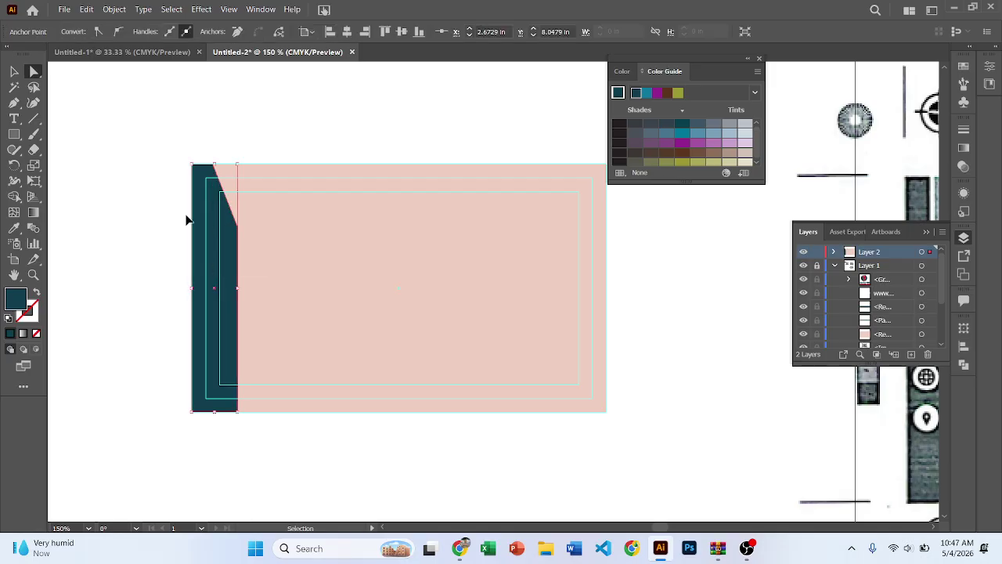
key(ctrl+z)
key(ctrl+z)
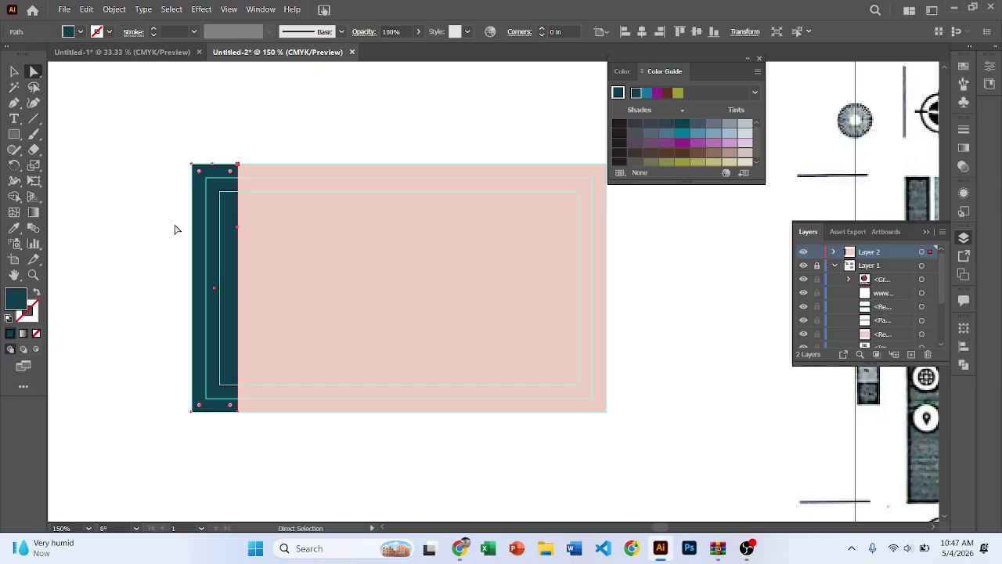
key(ctrl+z)
Draw a narrow rectangle over the upper inner half of the teal strip, extending past the card's top edge and the strip's inner edge.
scroll(136, 184, down, 2)
drag(220, 226, 184, 231)
scroll(101, 195, up, 1)
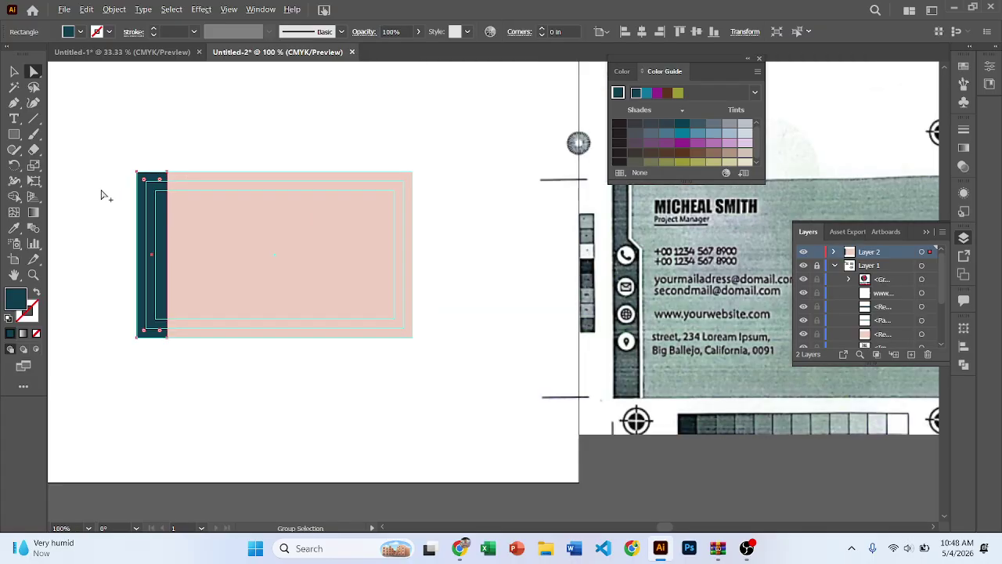
scroll(195, 206, up, 1)
click(14, 134)
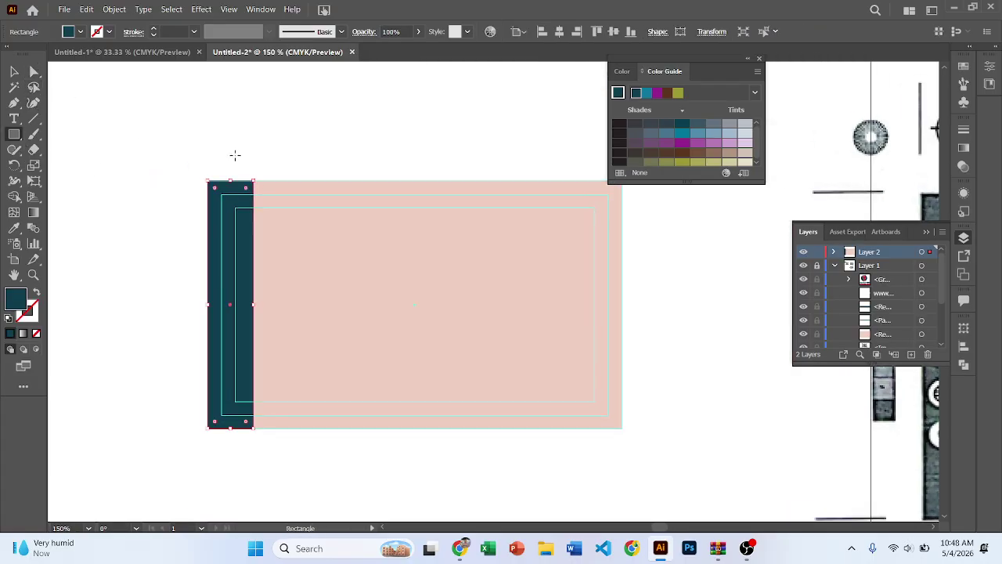
drag(230, 156, 260, 291)
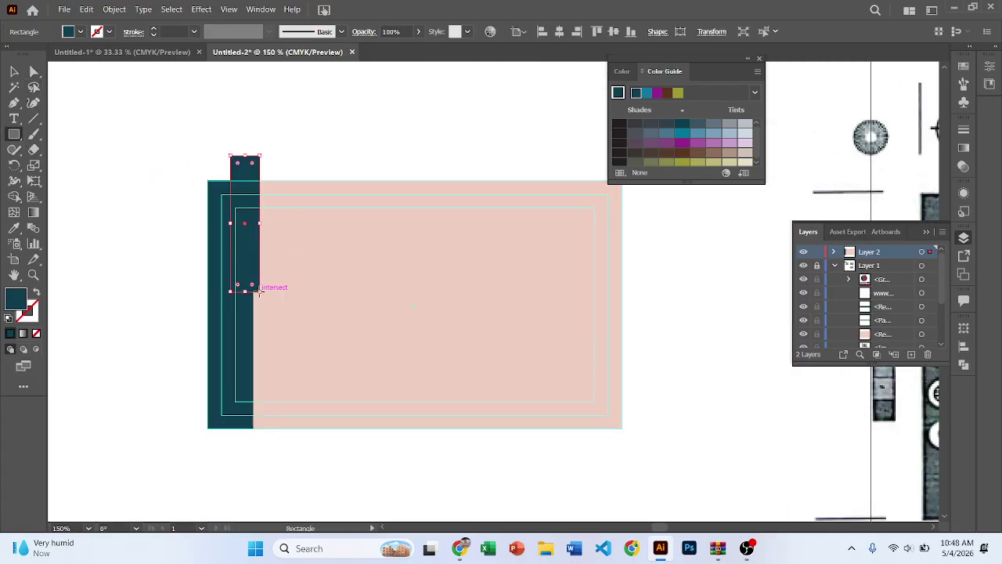
Cut the small rectangle and its overlap out of the teal strip with the Shape Builder tool.
key(v)
scroll(218, 199, up, 1)
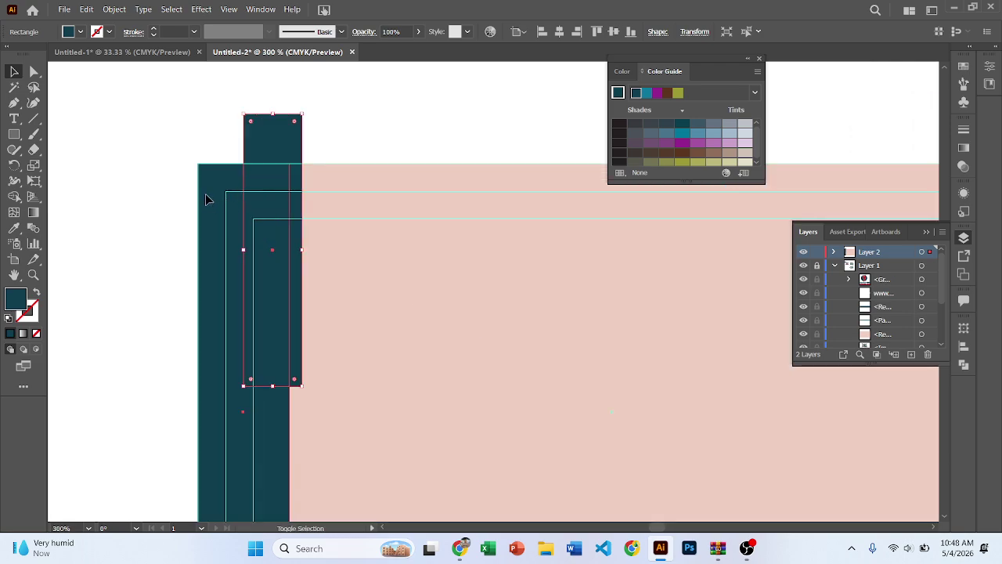
shift+click(229, 204)
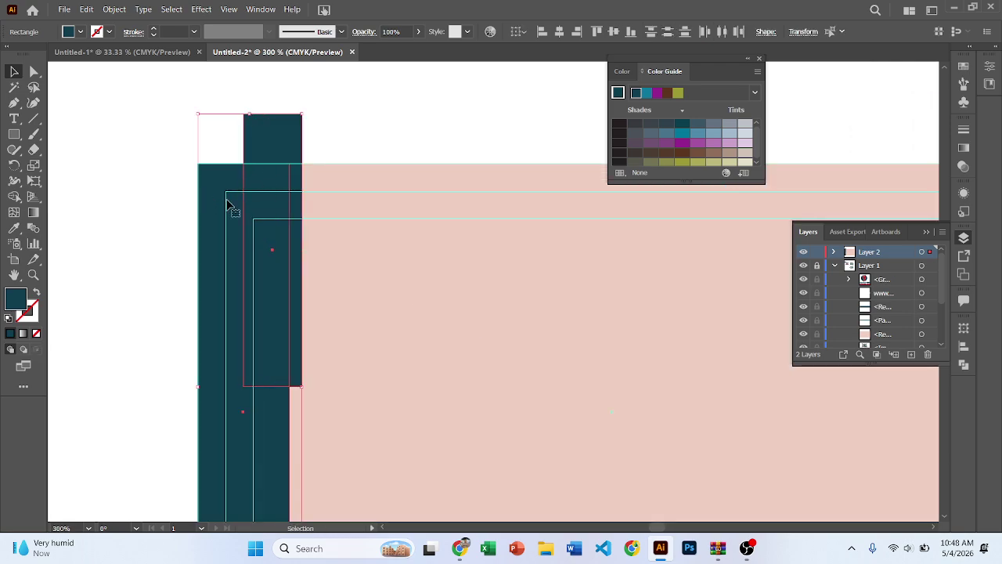
click(14, 196)
drag(282, 235, 353, 101)
key(v)
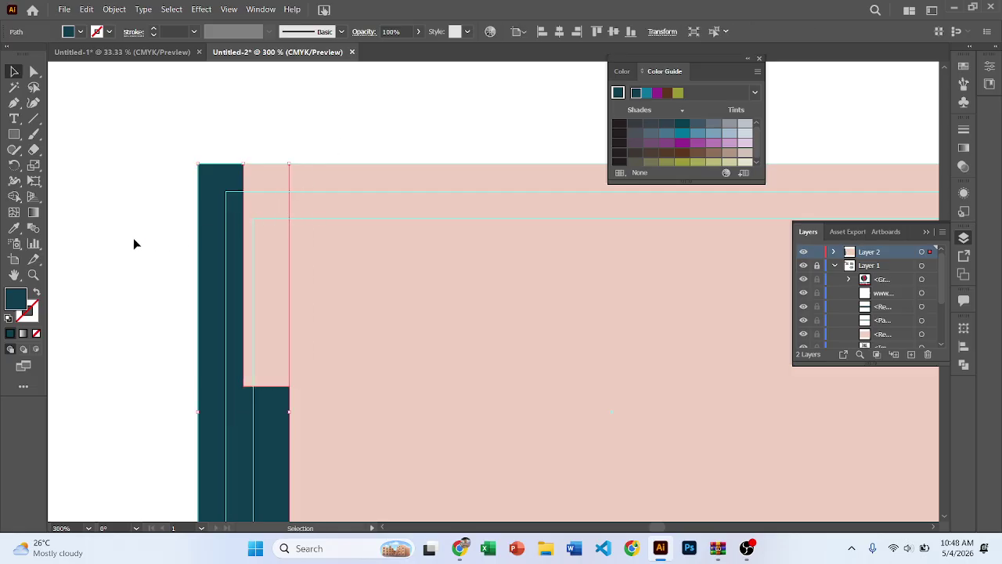
Compare the notched teal strip with the angled icon strip on the scanned back card.
scroll(188, 335, down, 3)
drag(193, 328, 209, 240)
scroll(230, 265, up, 1)
scroll(230, 264, down, 1)
drag(314, 294, 270, 278)
drag(331, 266, 232, 307)
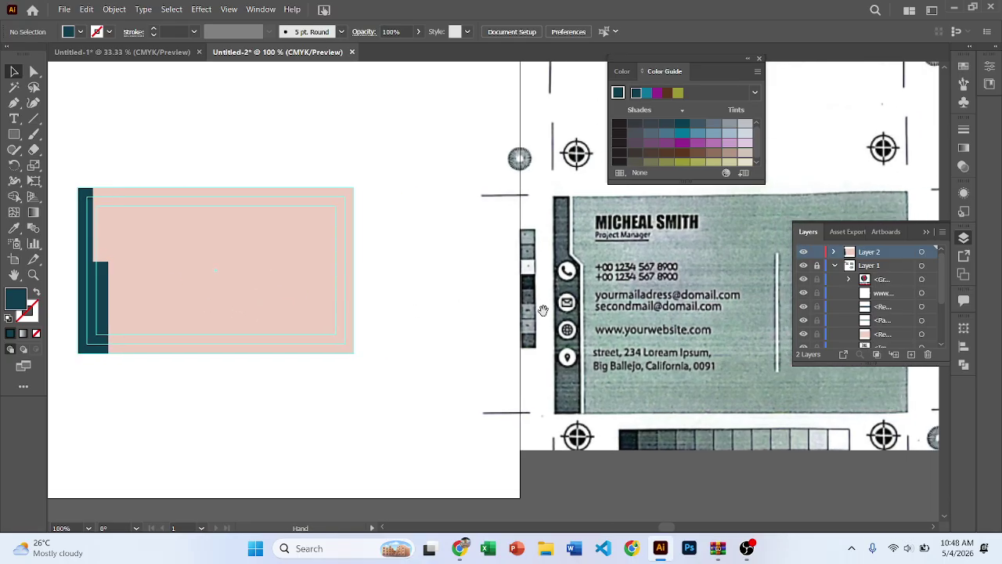
scroll(583, 286, up, 2)
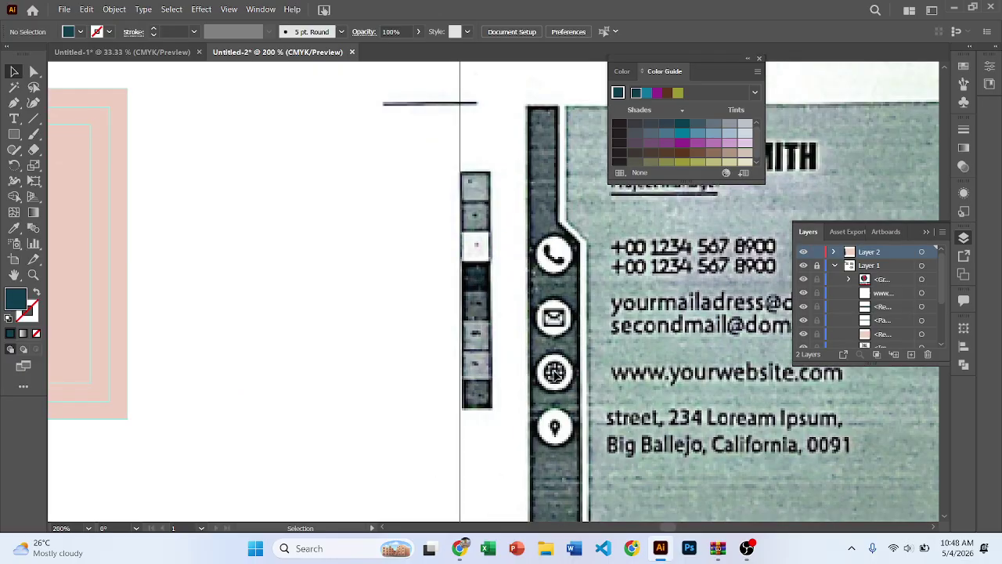
scroll(574, 319, down, 2)
drag(347, 277, 515, 259)
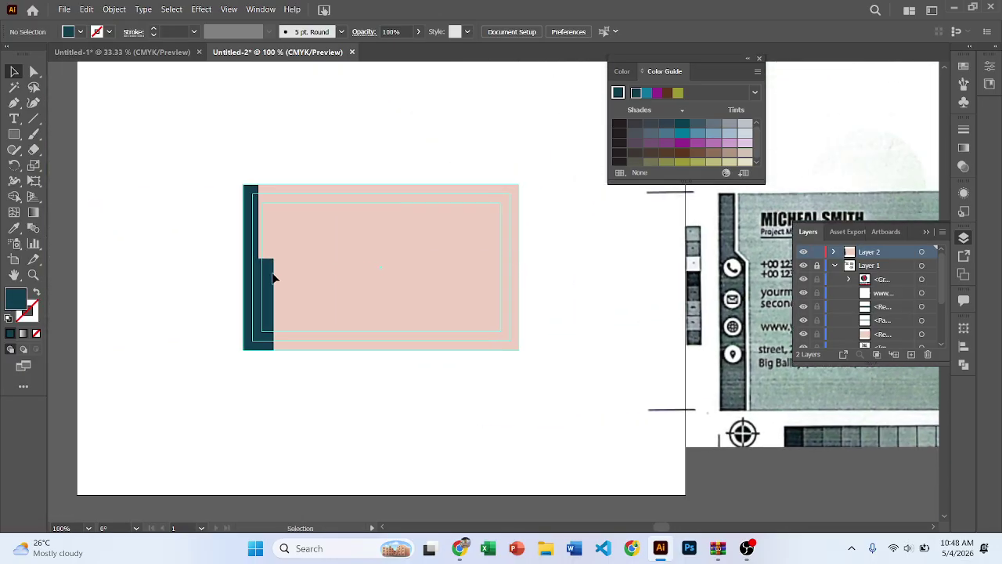
Widen the notched teal strip slightly toward the card's centre, keeping its outer edge on the card's edge.
scroll(272, 277, up, 3)
drag(272, 278, 291, 238)
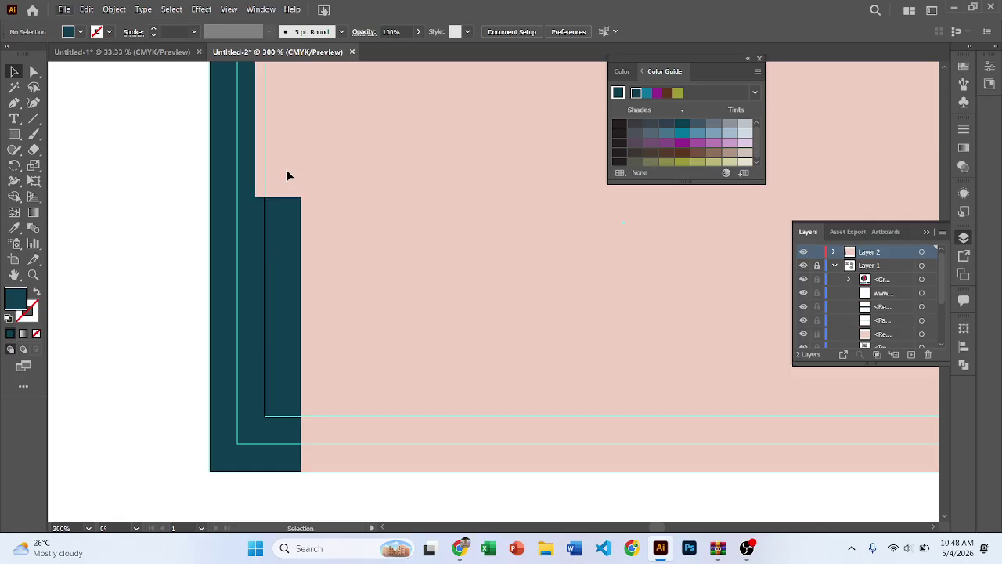
scroll(287, 275, down, 4)
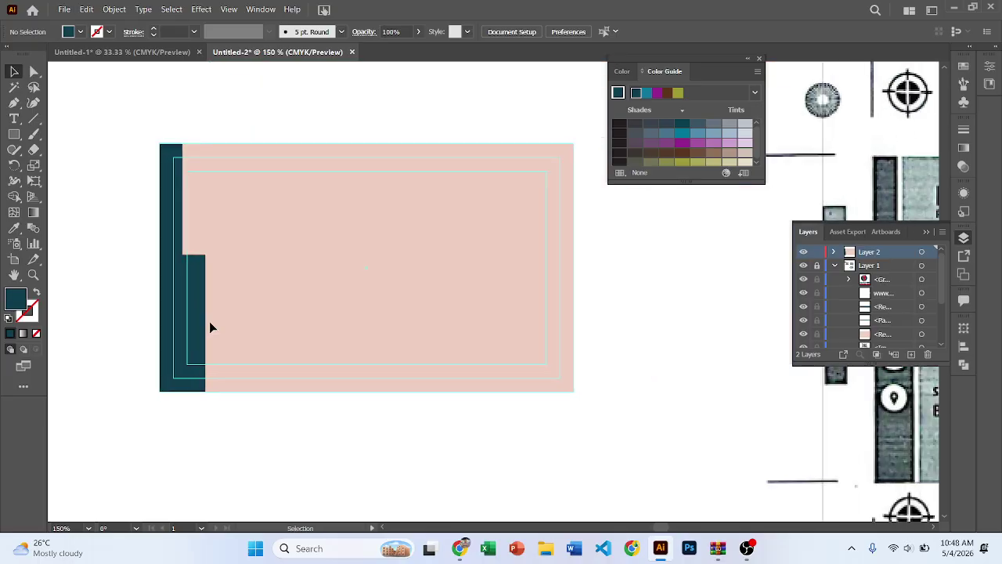
scroll(209, 321, down, 2)
scroll(188, 321, up, 4)
drag(185, 324, 194, 299)
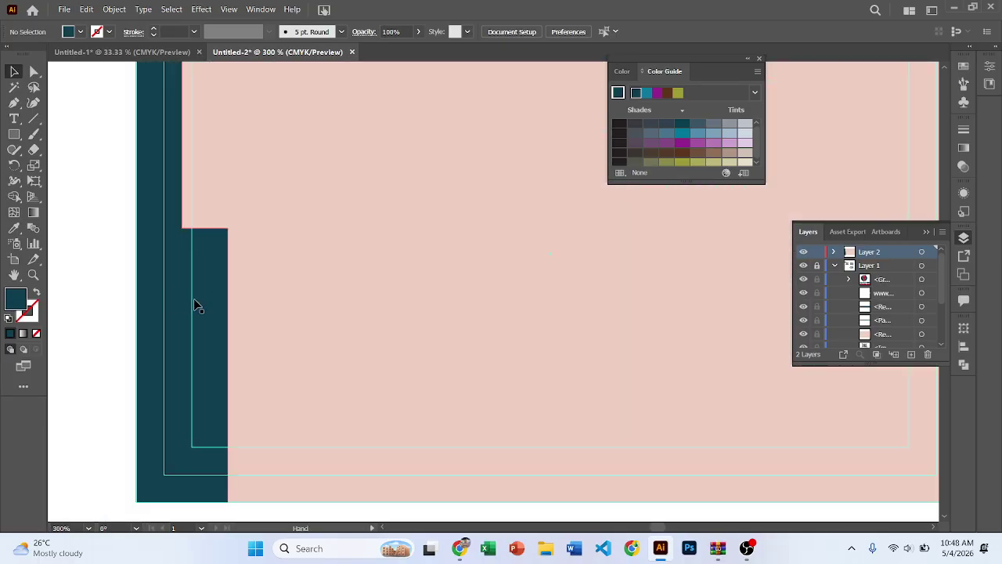
click(161, 296)
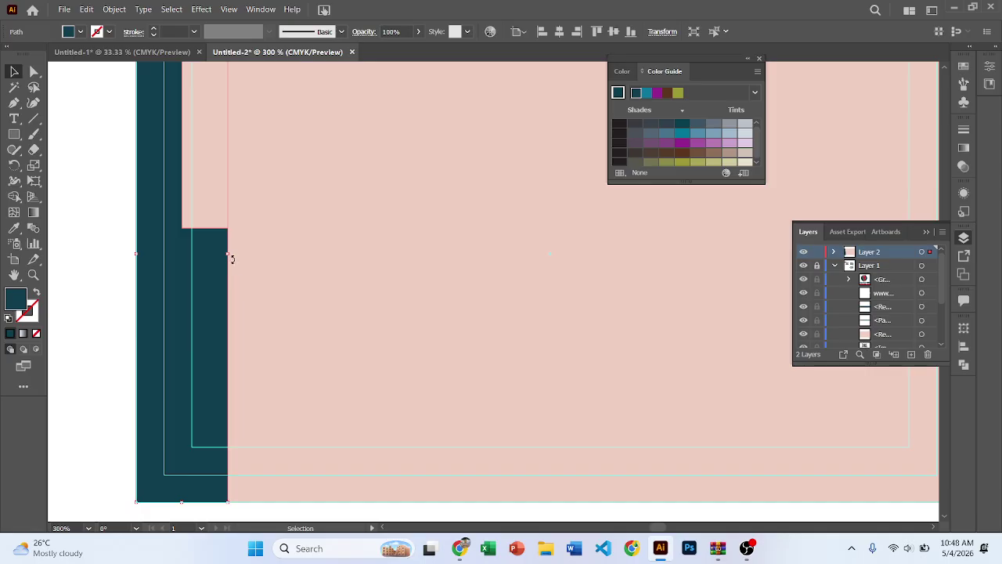
drag(231, 256, 241, 257)
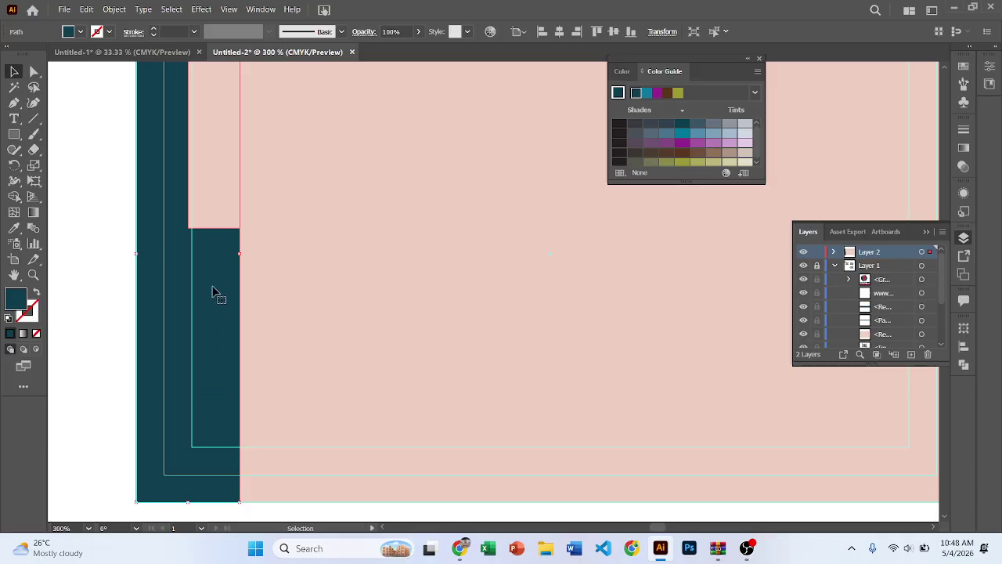
Move the horizontal step edge of the teal strip upward, closer to the card's top edge.
drag(230, 295, 264, 338)
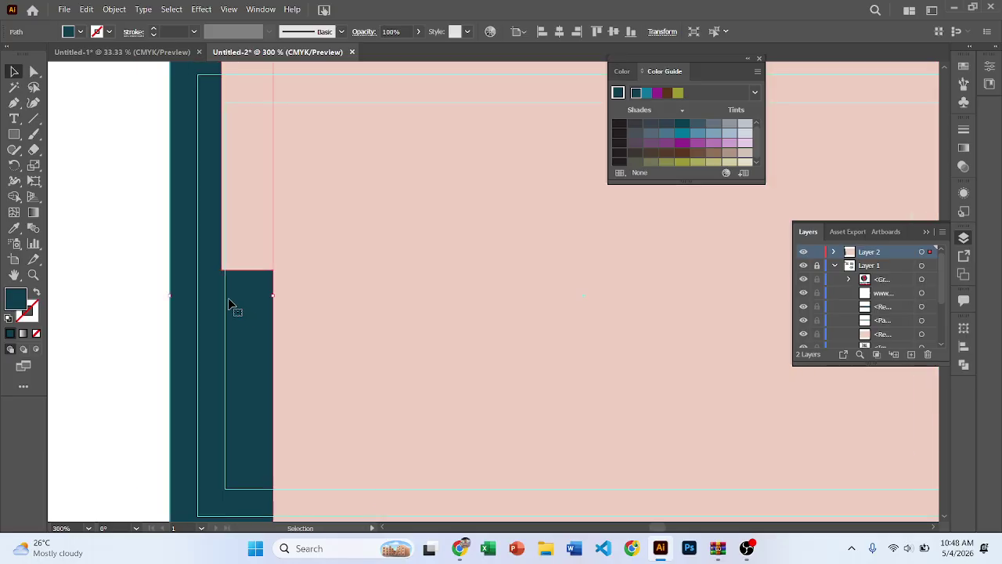
click(33, 72)
click(125, 259)
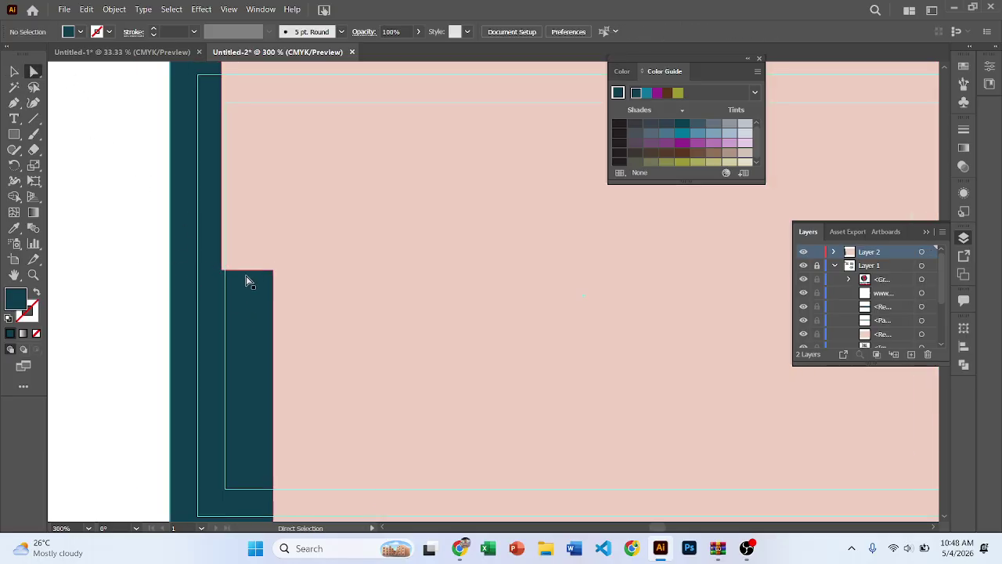
drag(242, 274, 253, 194)
scroll(253, 195, up, 1)
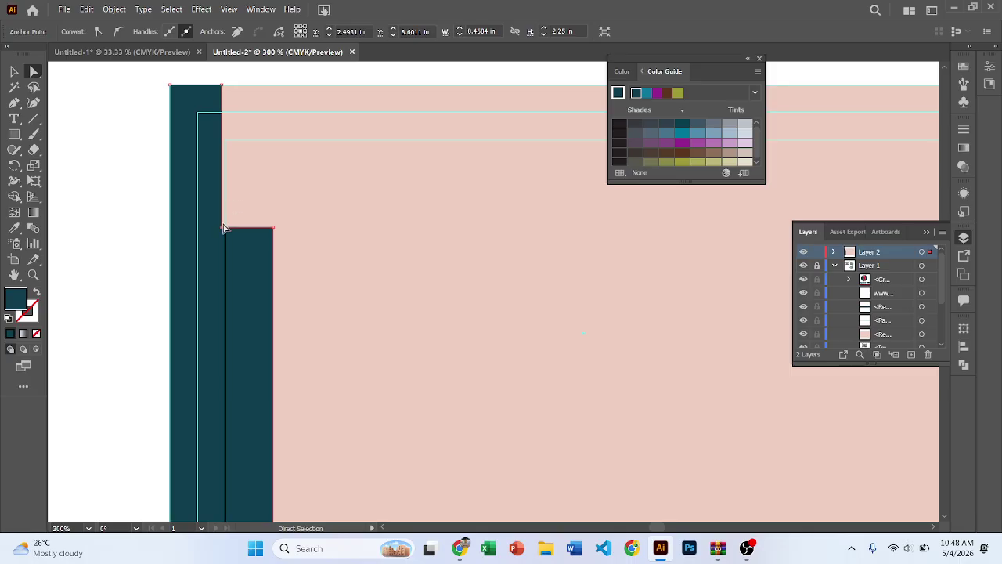
Turn the strip's horizontal step into a diagonal, placing the notch's inner corner higher than its outer corner.
scroll(307, 255, down, 4)
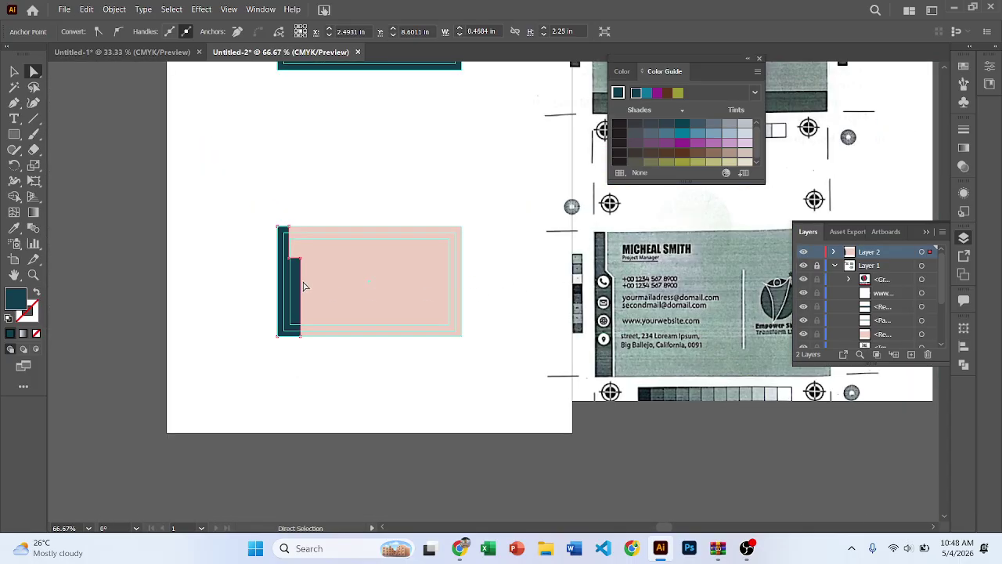
scroll(304, 287, up, 2)
drag(294, 262, 284, 224)
scroll(284, 283, up, 3)
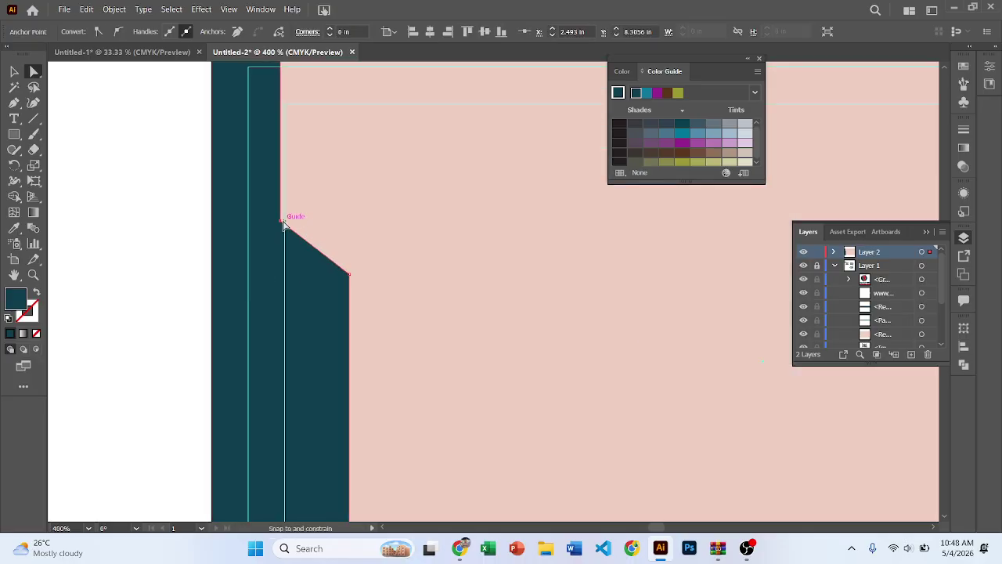
scroll(284, 224, down, 3)
key(v)
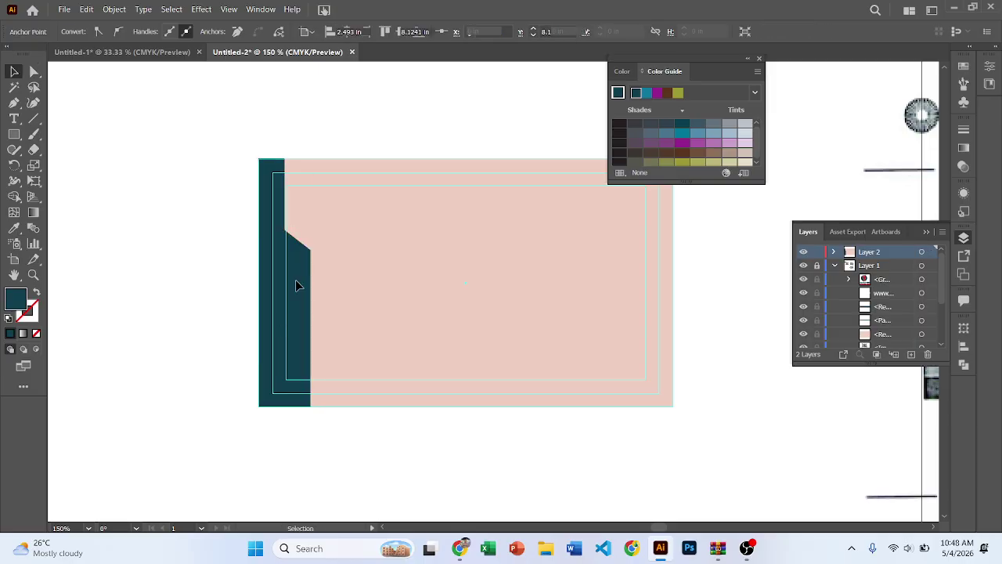
click(302, 285)
scroll(305, 284, up, 2)
scroll(301, 246, down, 1)
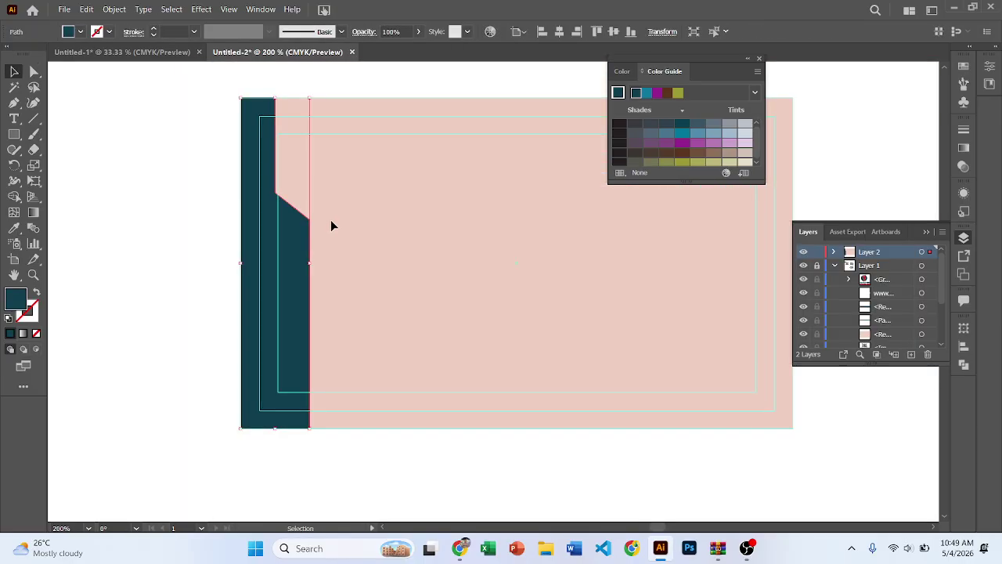
click(34, 72)
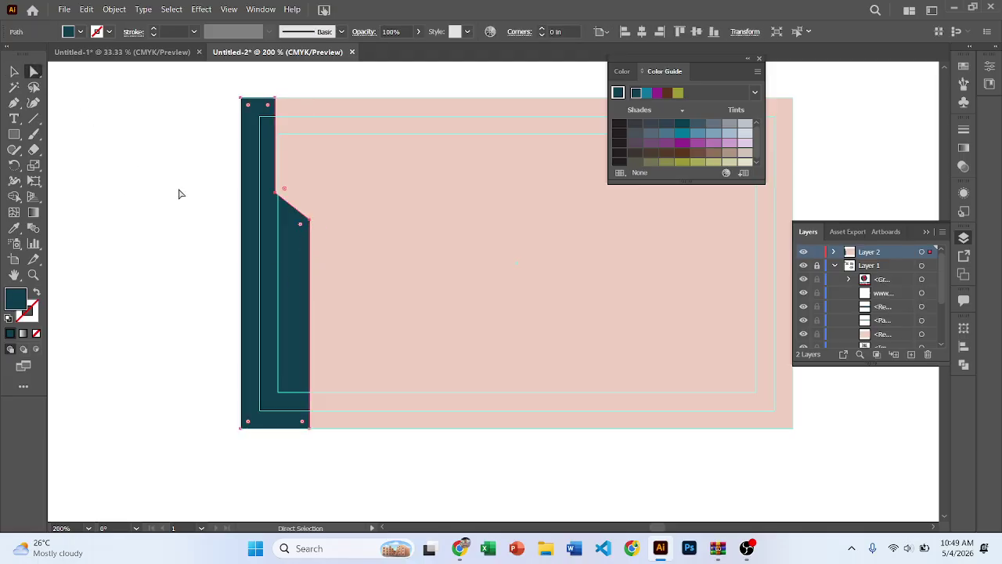
click(210, 270)
drag(310, 294, 447, 293)
key(ctrl+z)
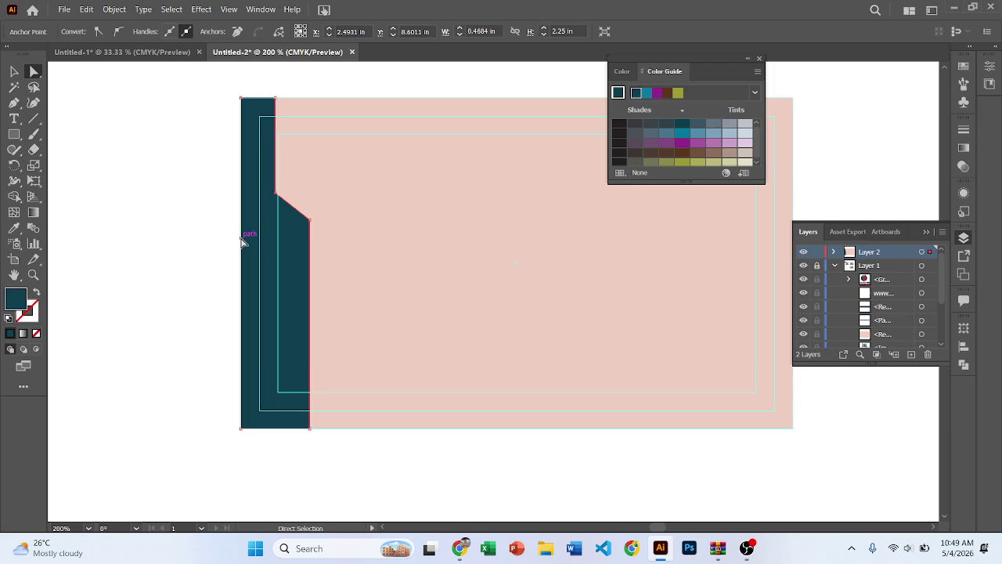
drag(243, 242, 452, 242)
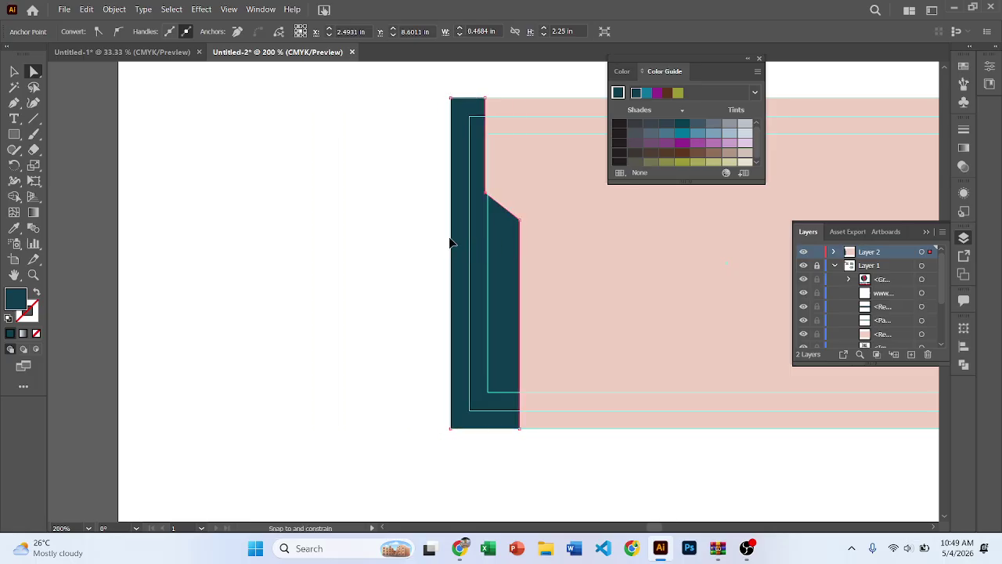
key(v)
click(383, 259)
Examine the white outline along the angled icon strip on the scanned back card and compare it with the teal strip.
scroll(383, 259, down, 1)
scroll(390, 258, right, 3)
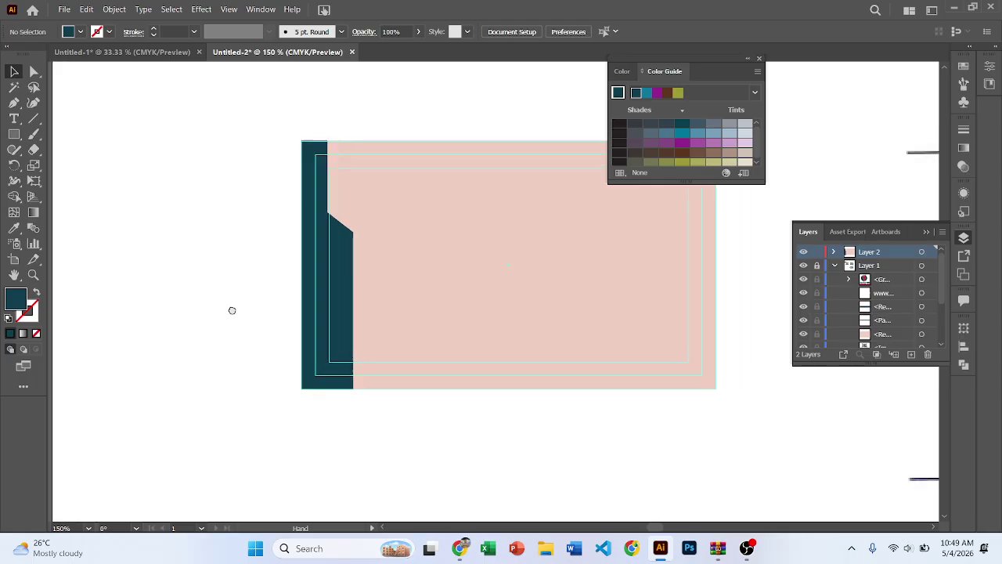
scroll(327, 293, down, 2)
scroll(253, 331, right, 3)
drag(627, 331, 475, 322)
scroll(560, 303, up, 4)
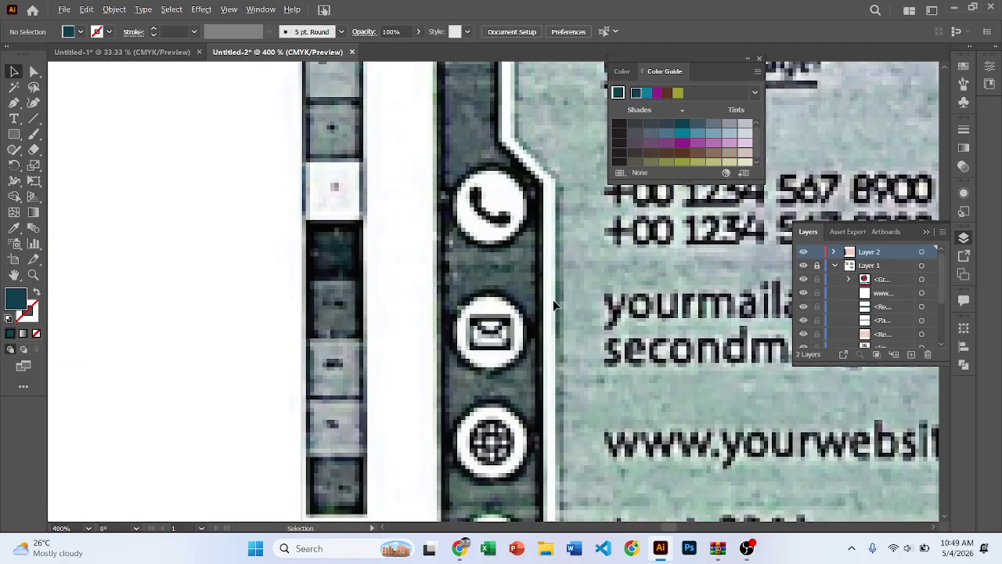
scroll(546, 236, down, 4)
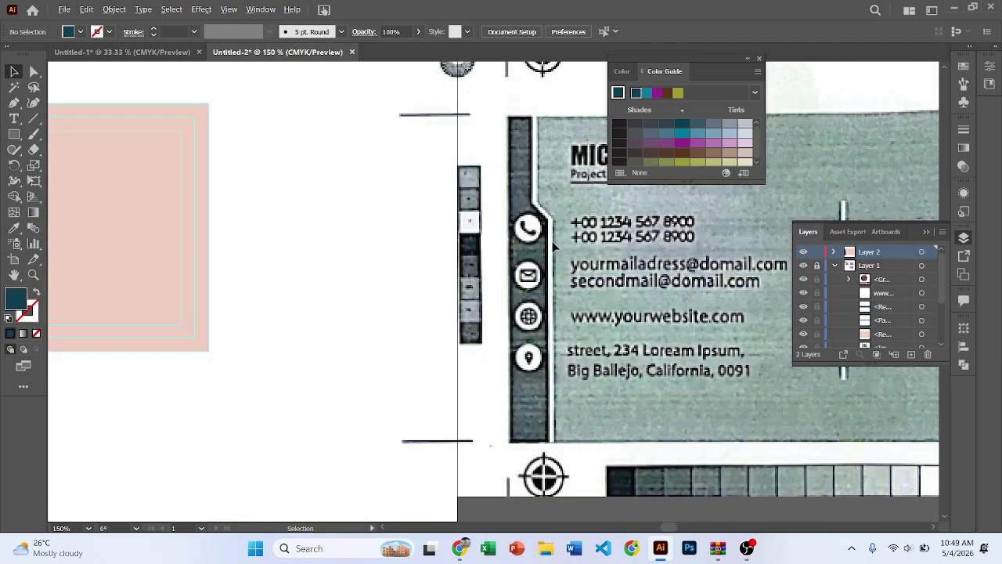
drag(393, 249, 512, 265)
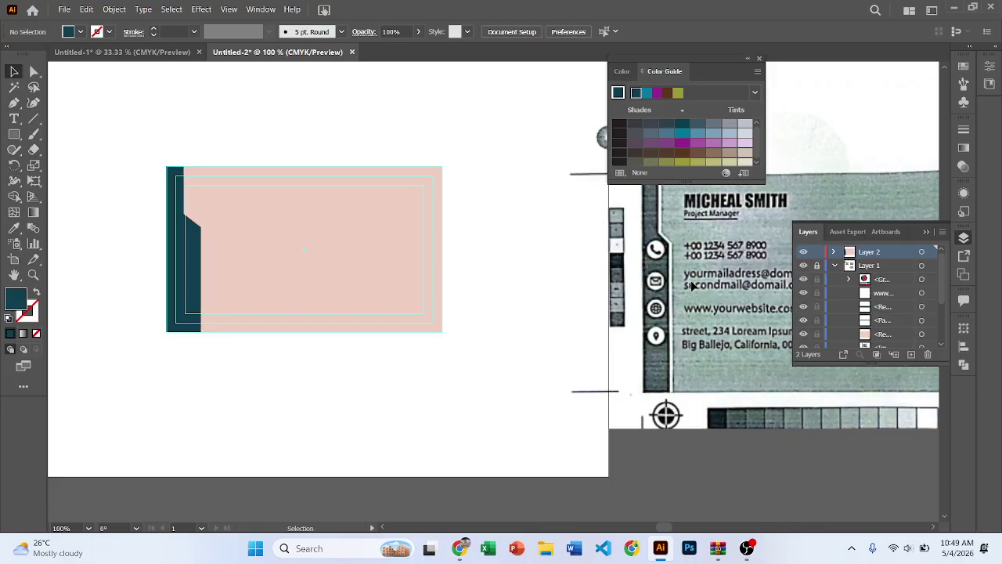
Draw a vertical divider line on the back card, matching the one in the scan, with a 4 pt stroke.
drag(430, 300, 354, 361)
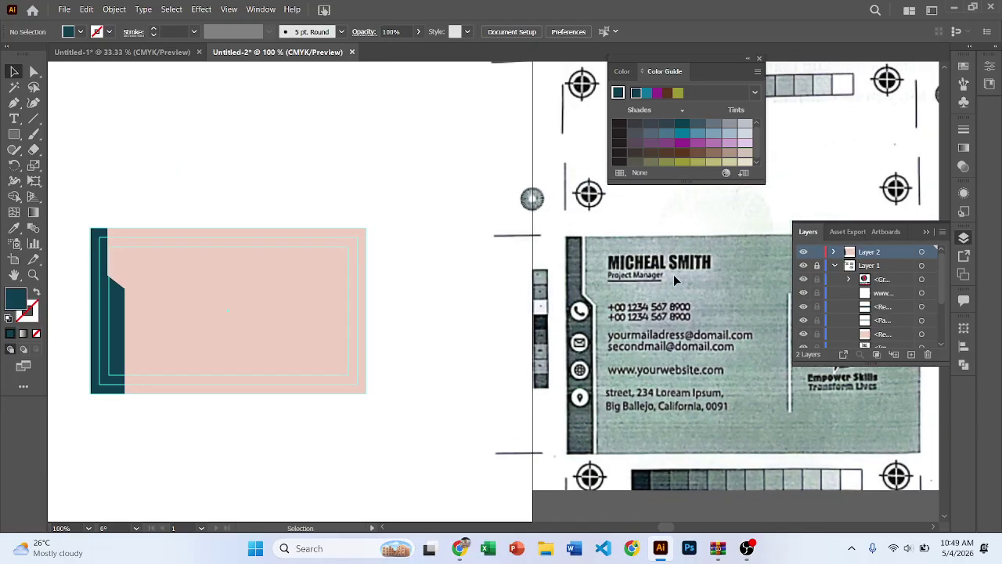
key(ctrl+minus)
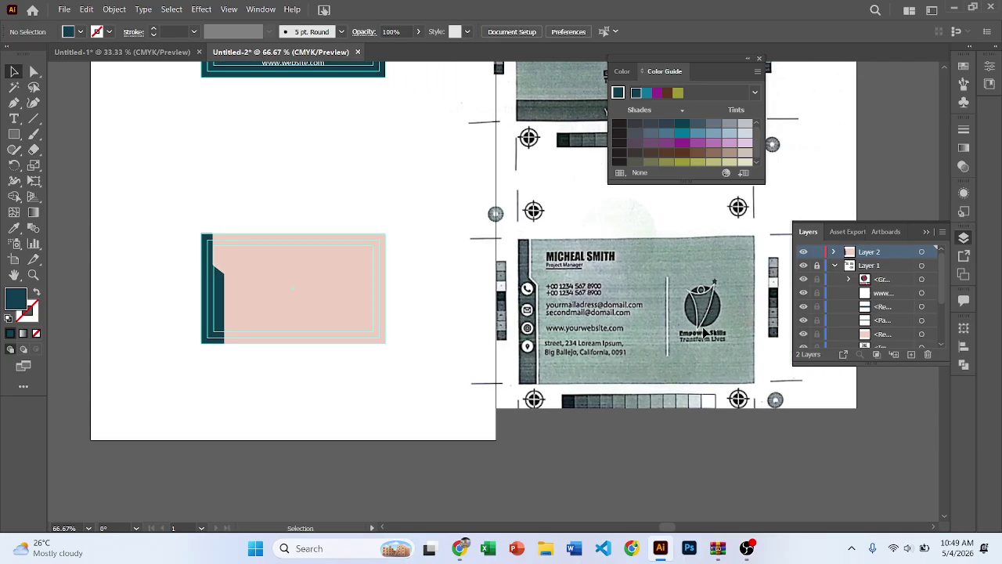
drag(411, 279, 428, 296)
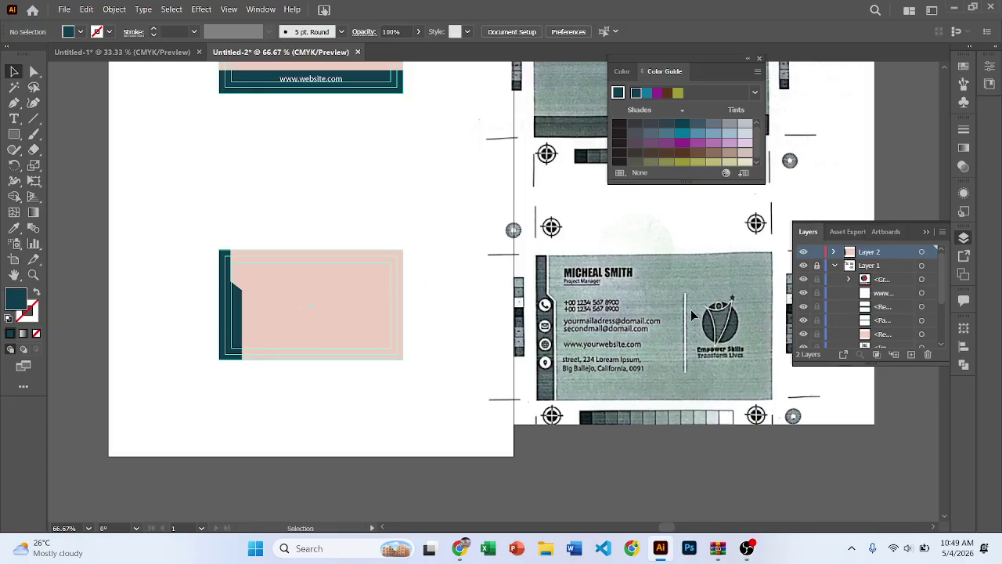
scroll(692, 315, up, 3)
scroll(667, 399, down, 4)
scroll(423, 336, up, 3)
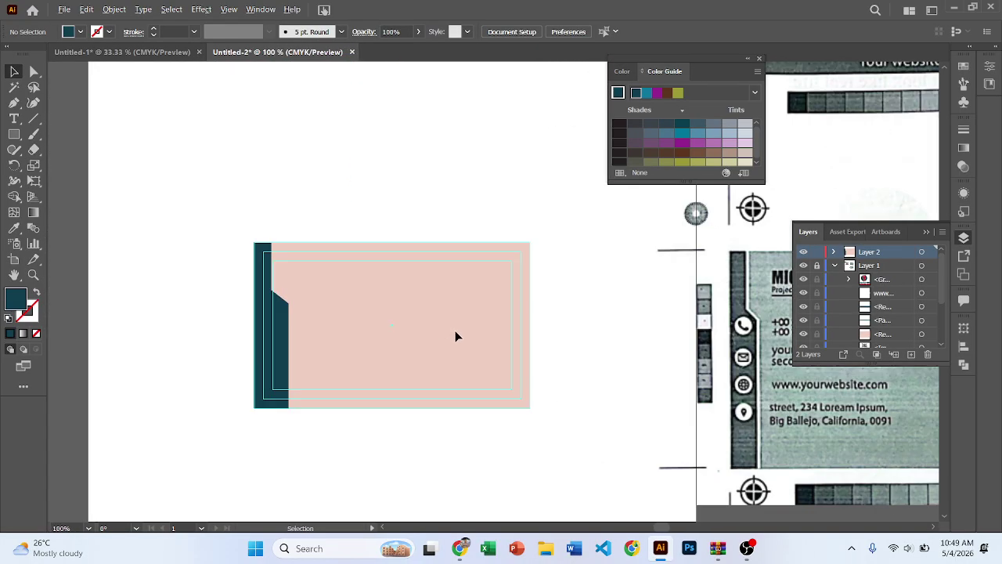
drag(475, 318, 445, 294)
click(34, 119)
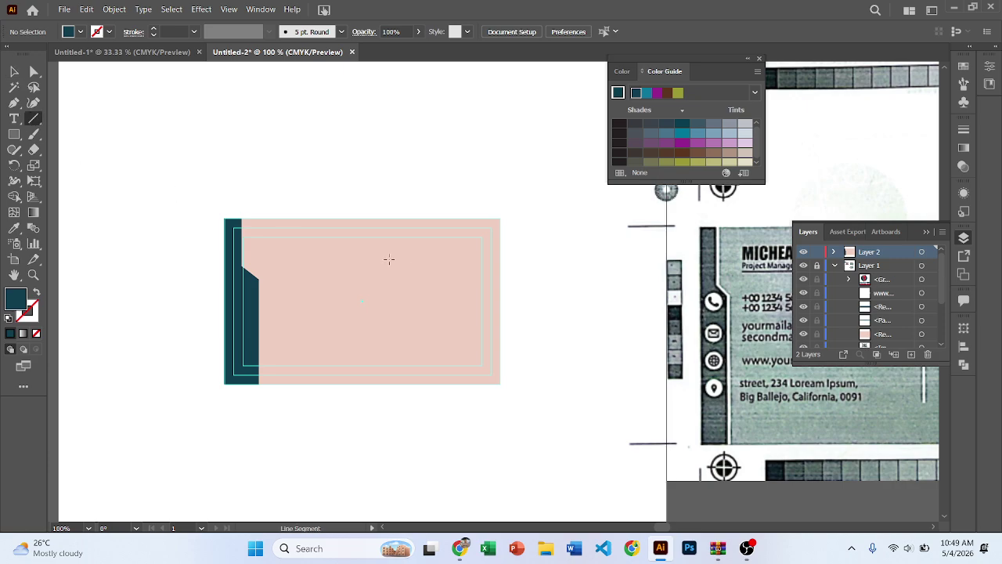
drag(403, 259, 403, 350)
click(13, 73)
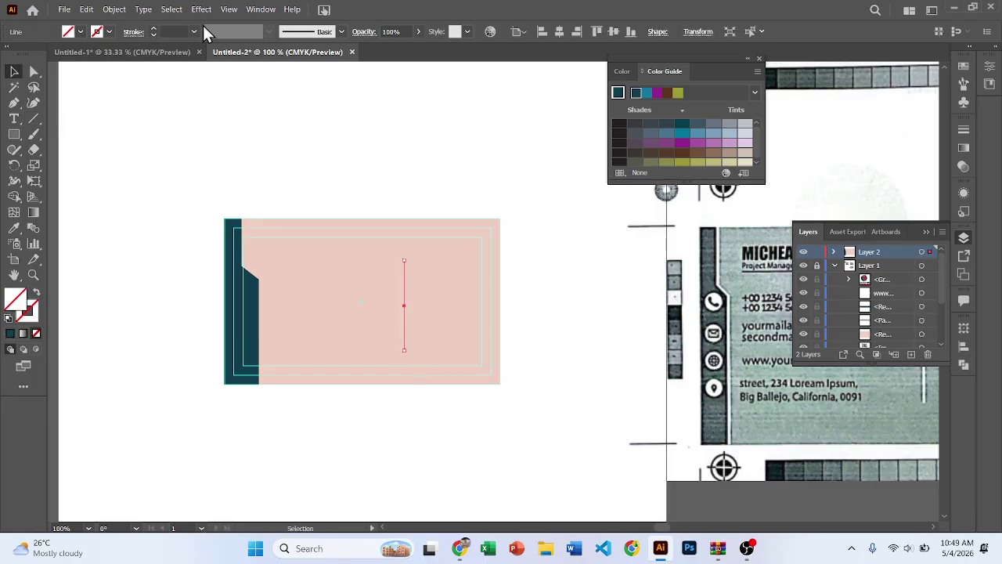
scroll(171, 33, up, 4)
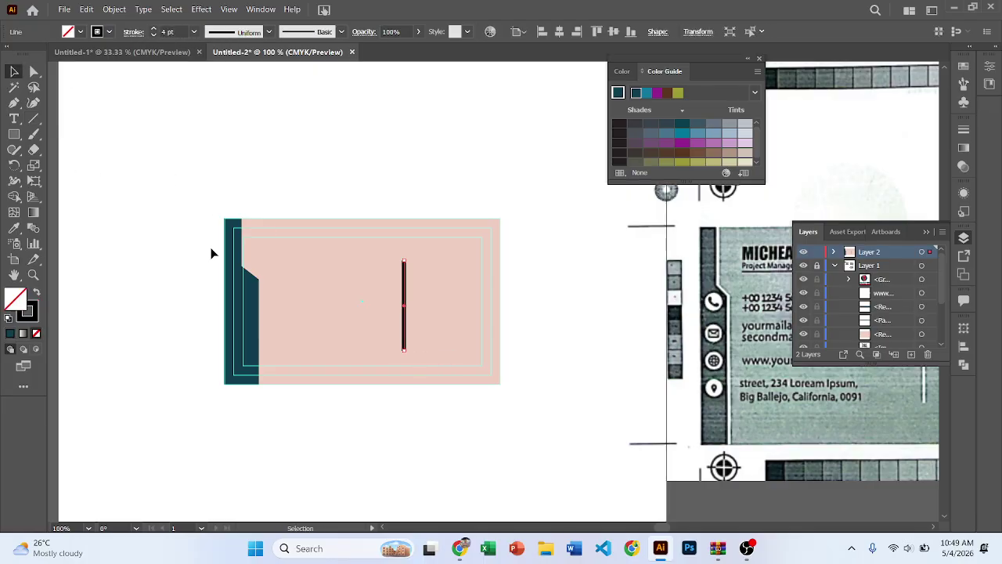
Sample the teal strip's colour for the divider line and swap fill and stroke so the colour sits on the stroke.
click(14, 227)
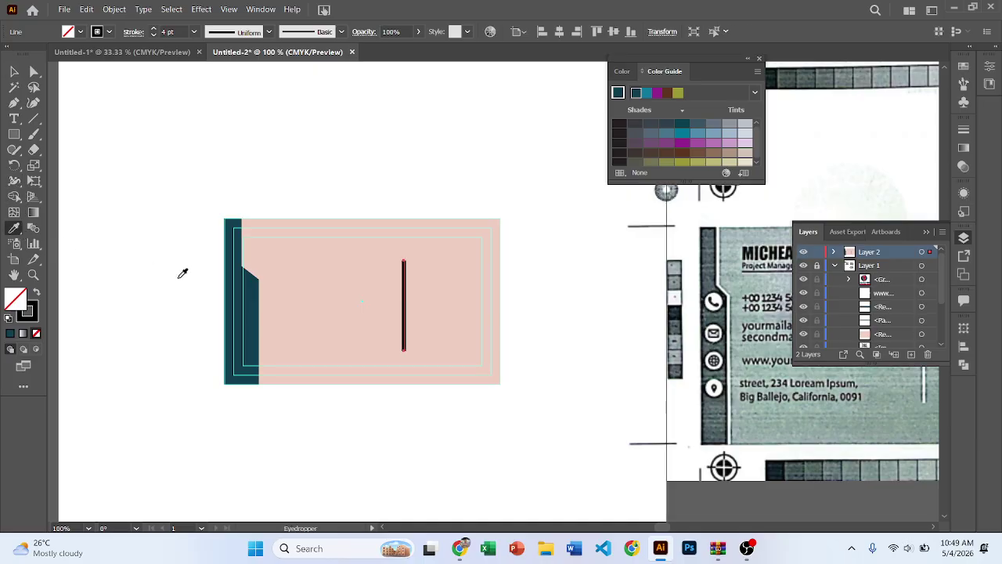
click(252, 294)
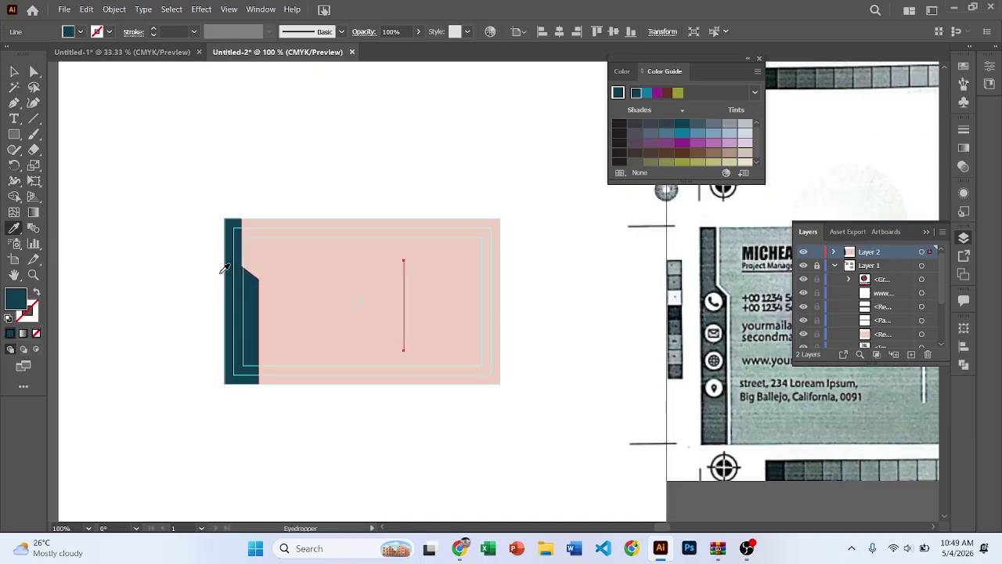
click(35, 293)
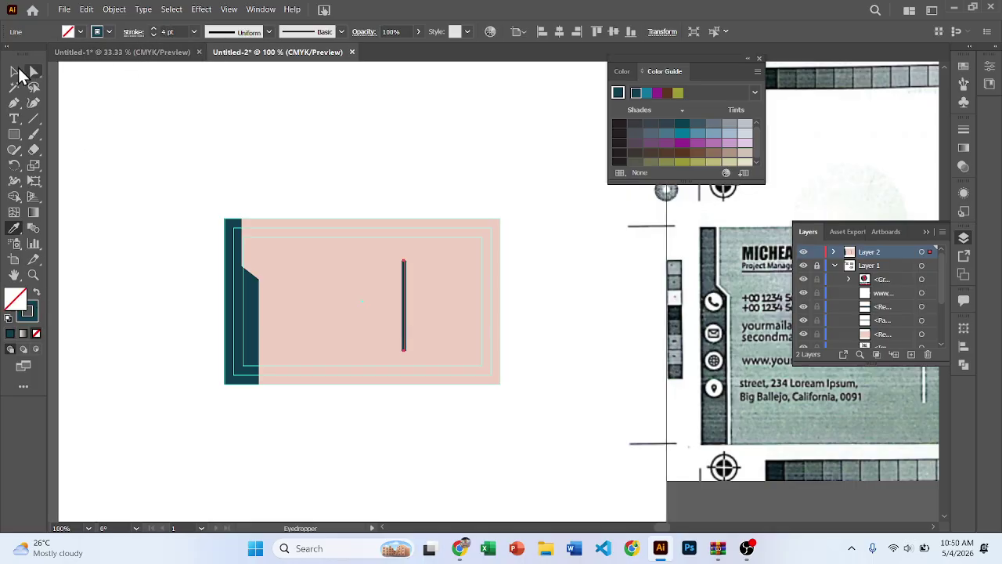
click(14, 72)
Give the divider line's stroke a round cap.
scroll(403, 266, up, 3)
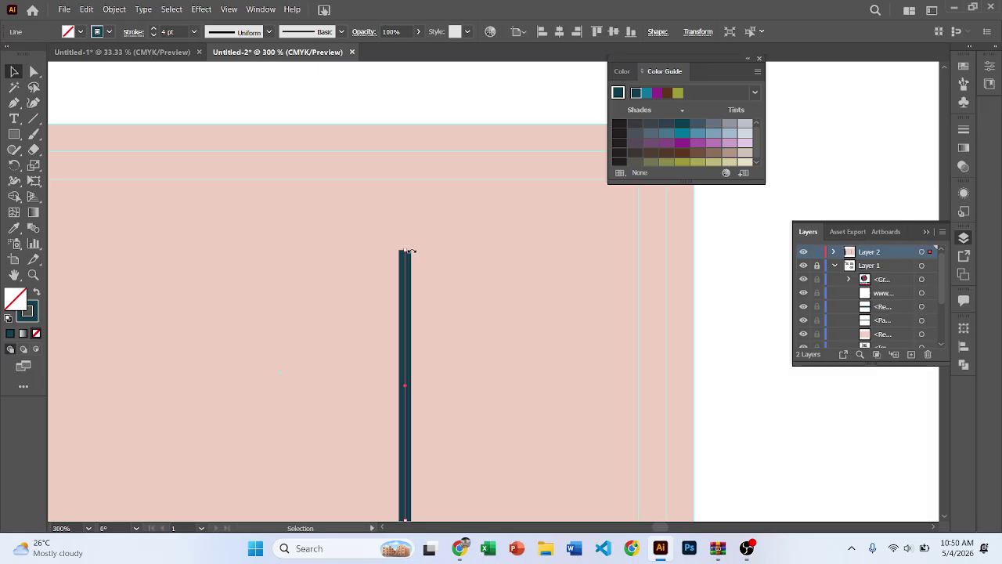
scroll(407, 253, down, 1)
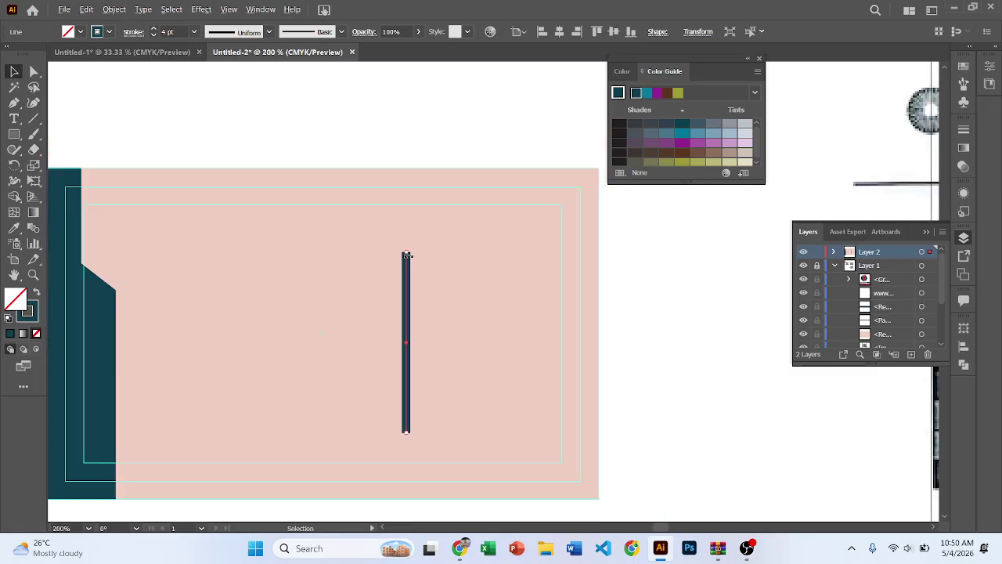
click(131, 32)
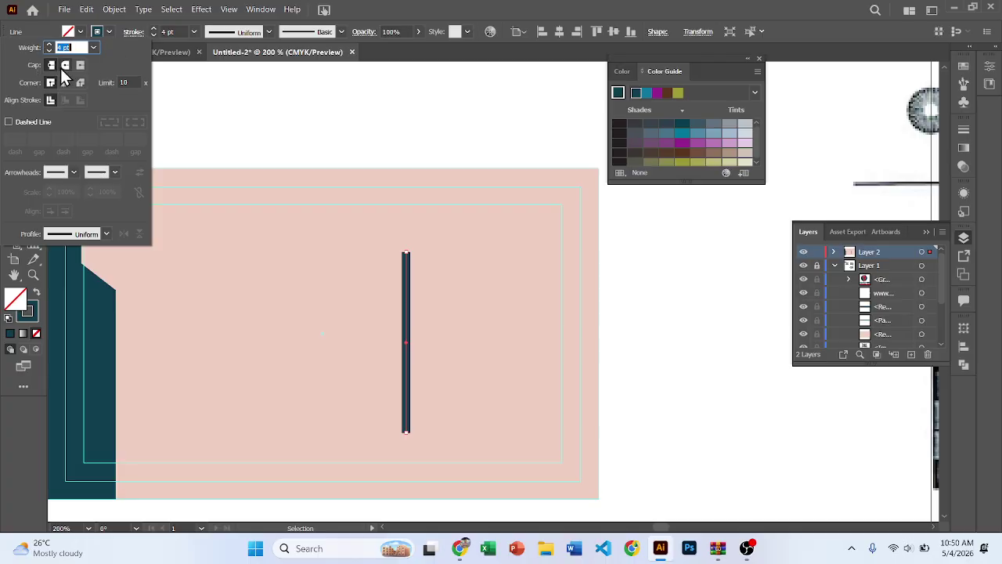
click(65, 65)
click(480, 270)
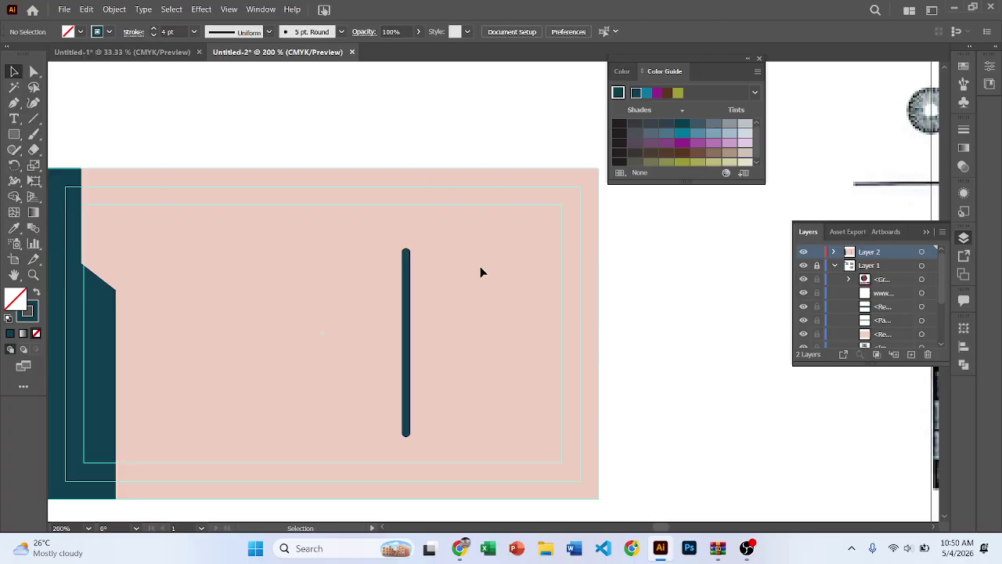
scroll(443, 357, down, 1)
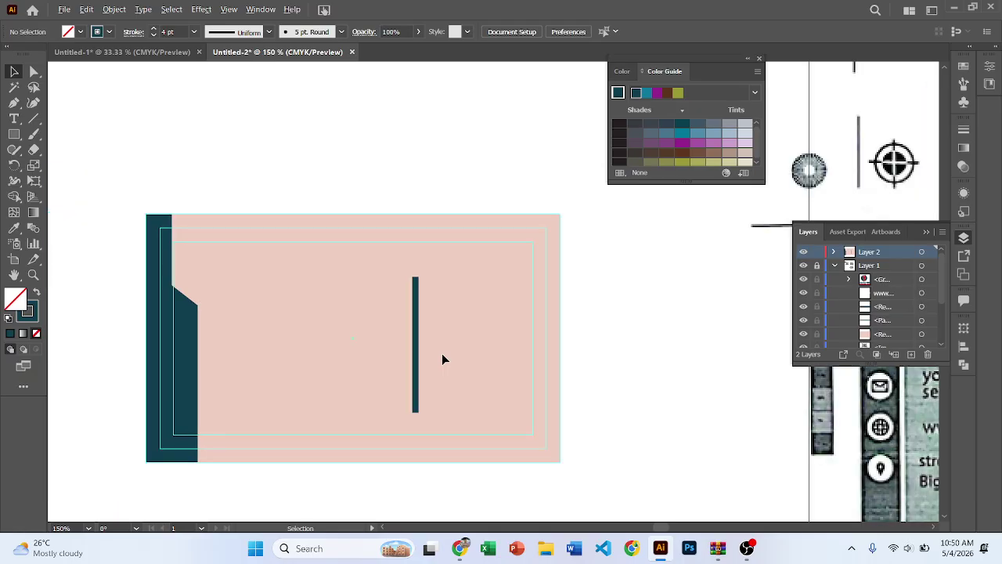
Set the divider line's stroke weight to 2 pt and move the line slightly toward the teal strip.
click(415, 313)
click(430, 318)
click(416, 317)
click(153, 35)
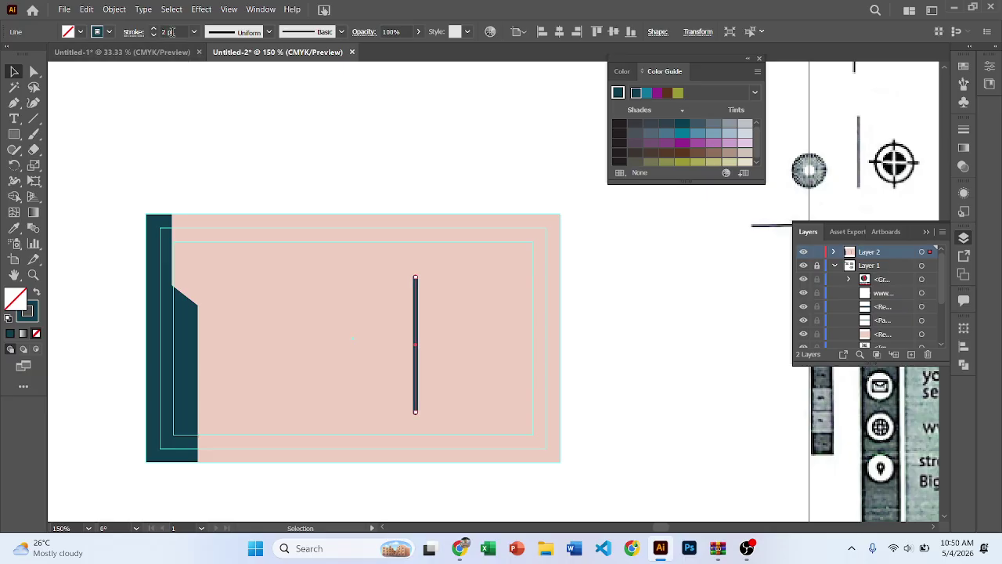
click(153, 35)
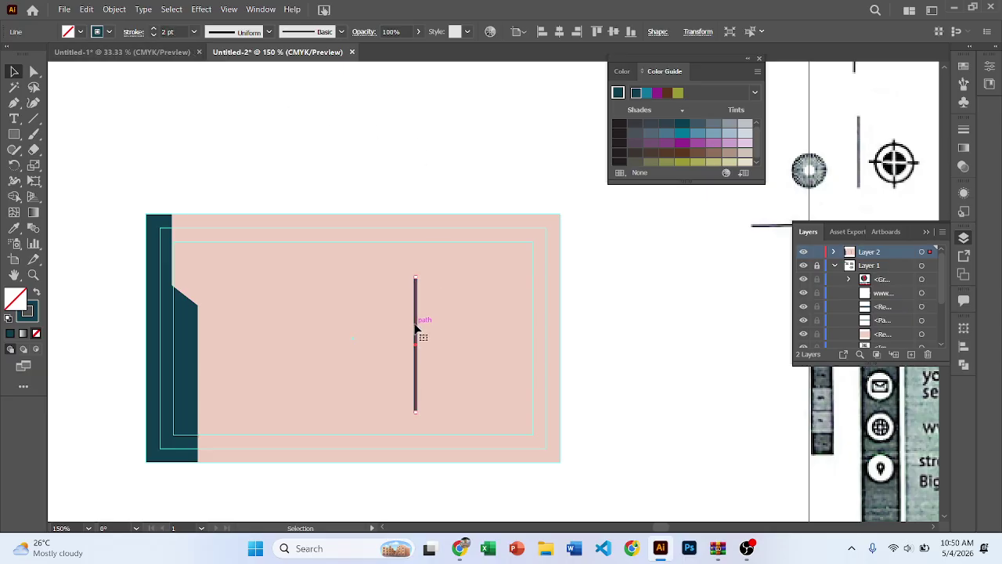
drag(416, 328, 397, 330)
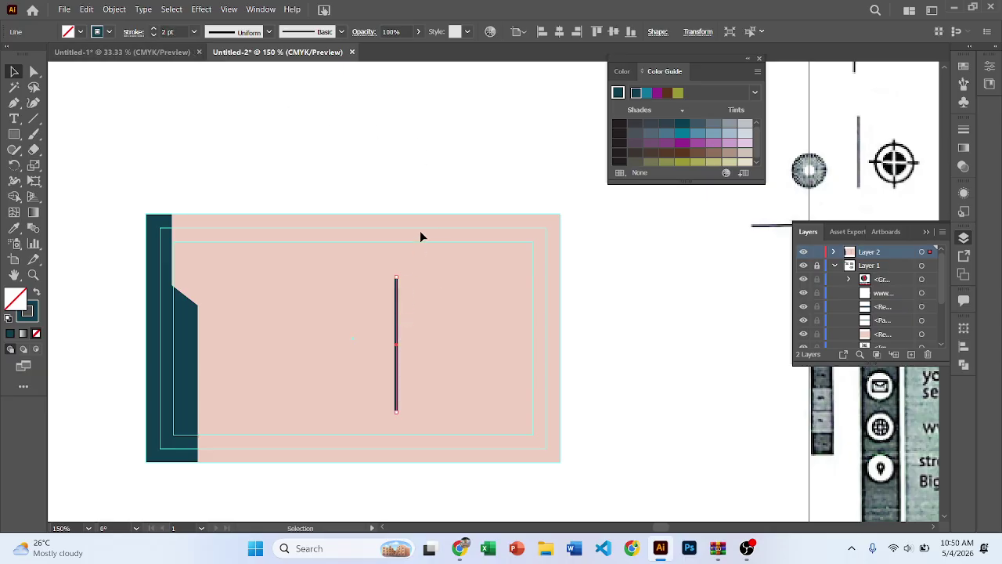
click(393, 163)
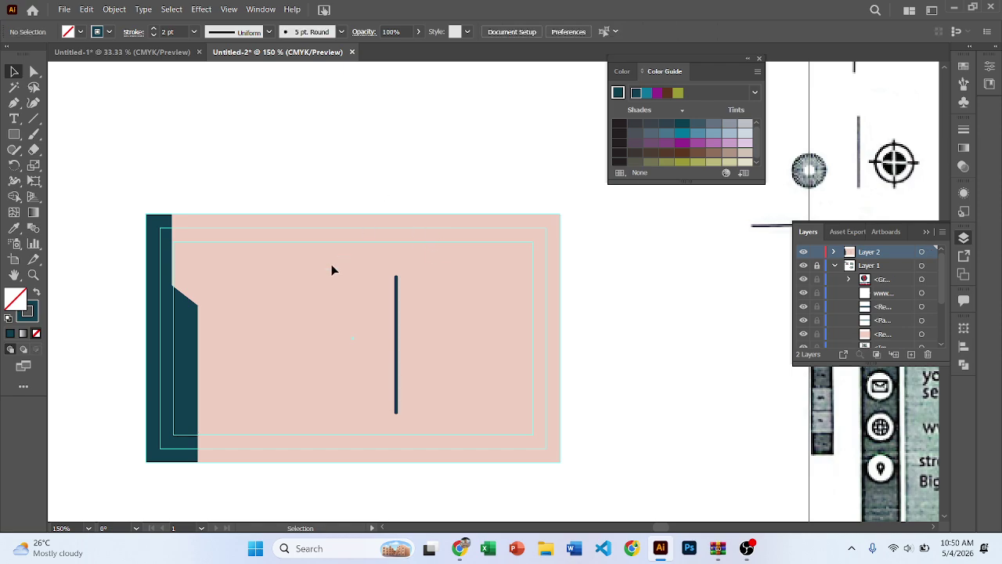
Select the card background with the divider line and apply Vertical Align Center.
click(319, 202)
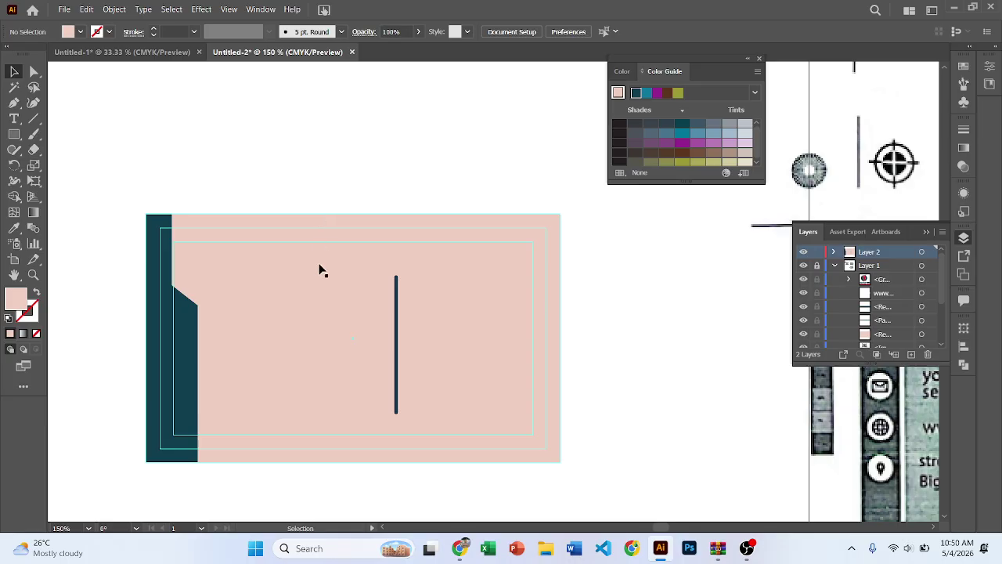
click(356, 286)
shift+click(396, 306)
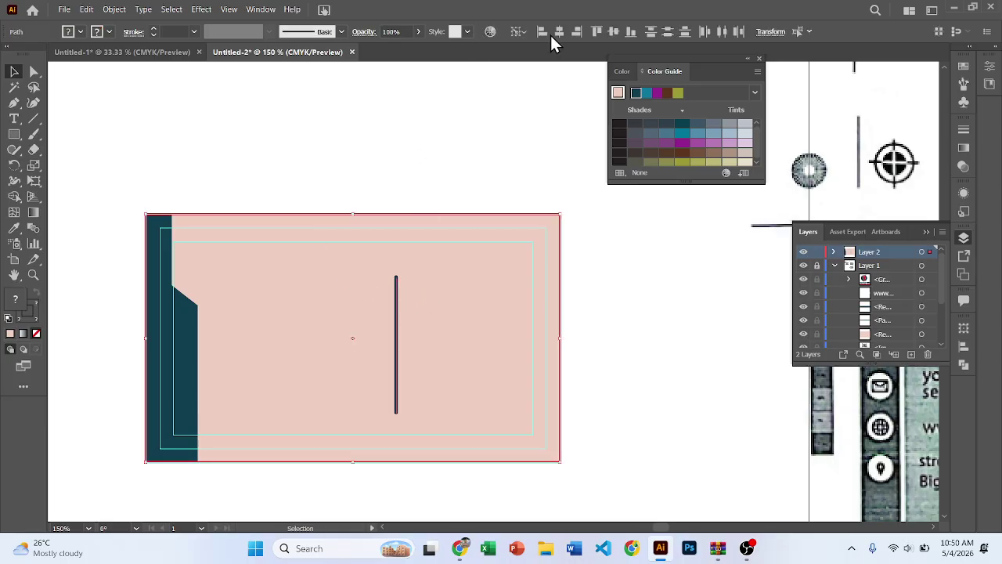
click(608, 33)
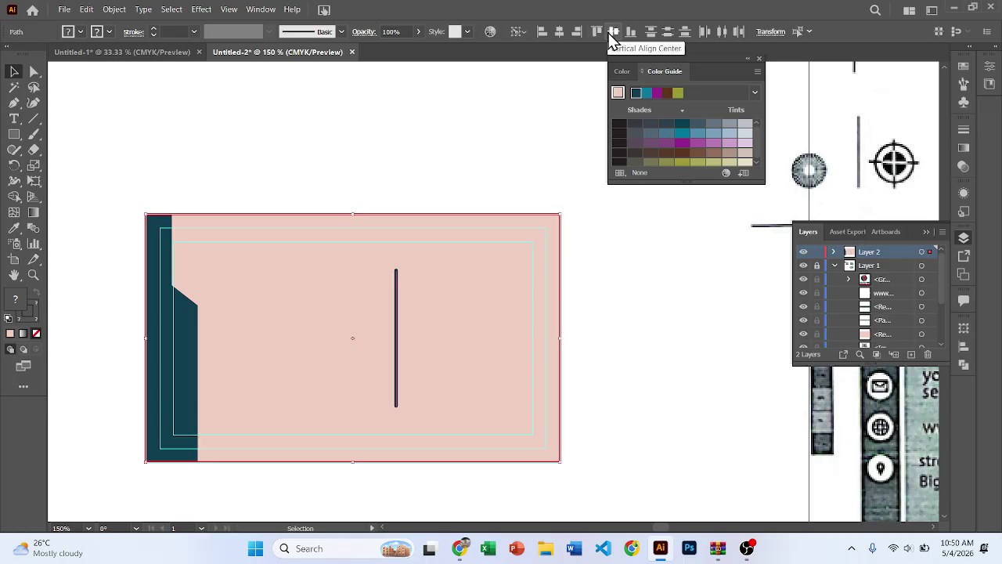
click(460, 141)
Scale the divider line down around its centre so it is shorter at both ends.
scroll(399, 289, up, 2)
scroll(395, 292, down, 1)
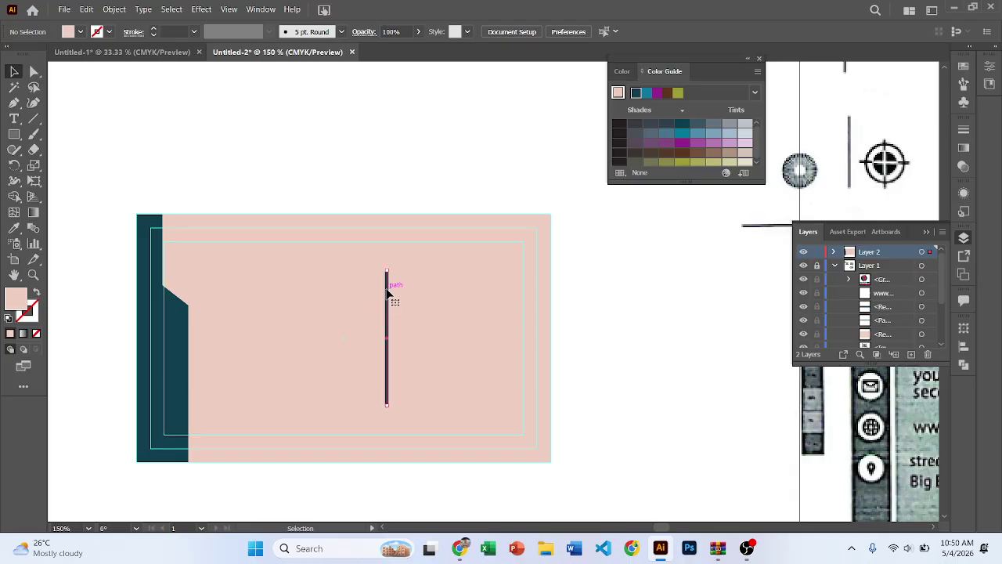
click(387, 293)
scroll(385, 269, up, 2)
mouse_move(386, 268)
mouse_down()
mouse_move(391, 347)
mouse_move(386, 279)
mouse_move(390, 346)
mouse_move(393, 306)
mouse_move(394, 321)
mouse_up()
scroll(397, 287, down, 3)
click(440, 272)
Unlock Layer 1, copy the logo group from the front card and paste it into Layer 2.
key(space)
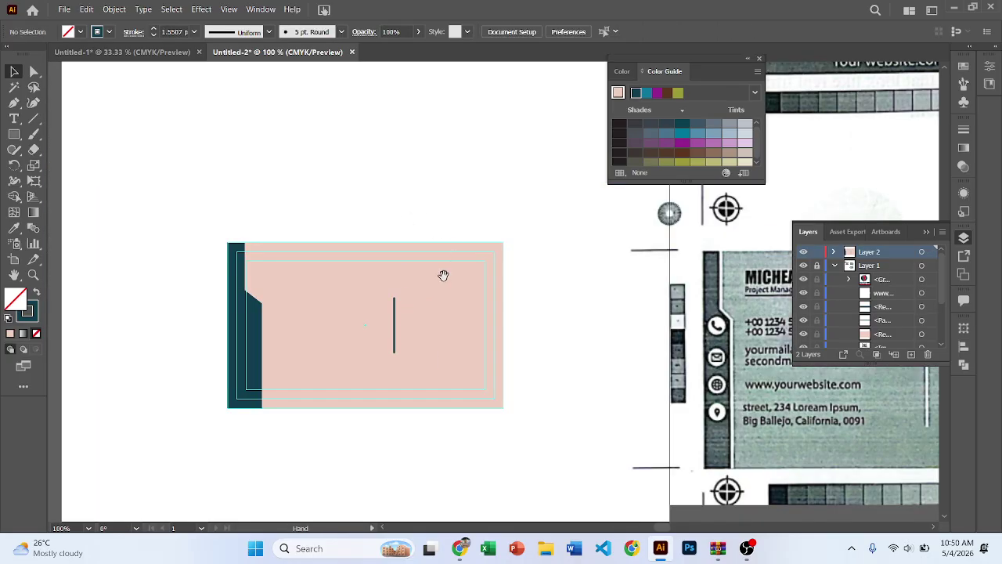
scroll(443, 275, down, 2)
scroll(415, 311, right, 1)
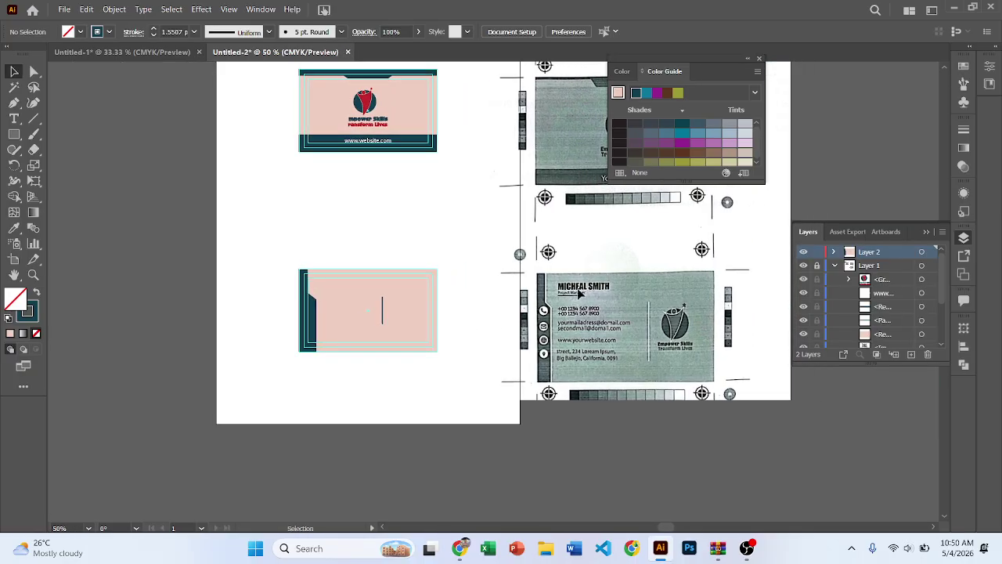
scroll(368, 107, up, 1)
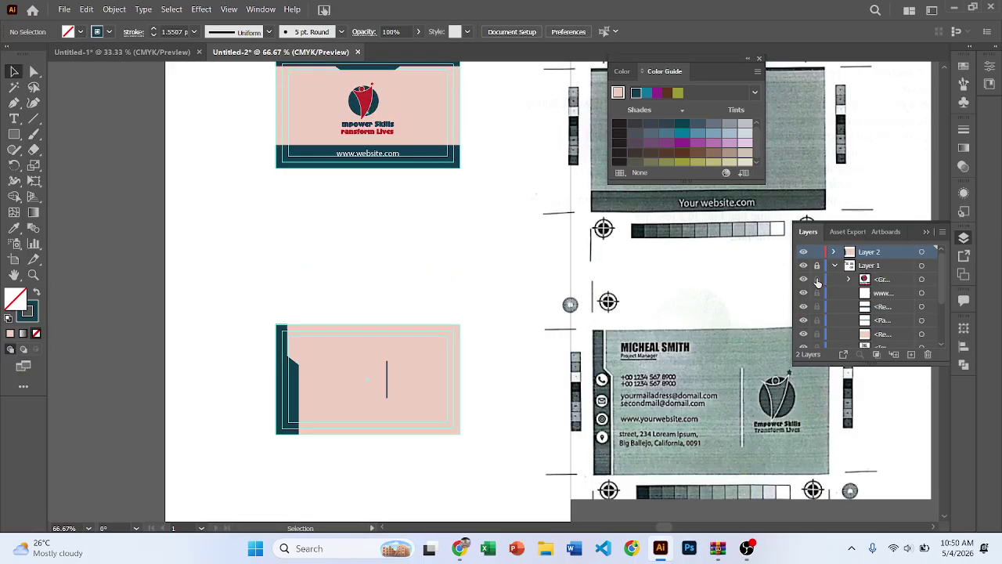
click(372, 105)
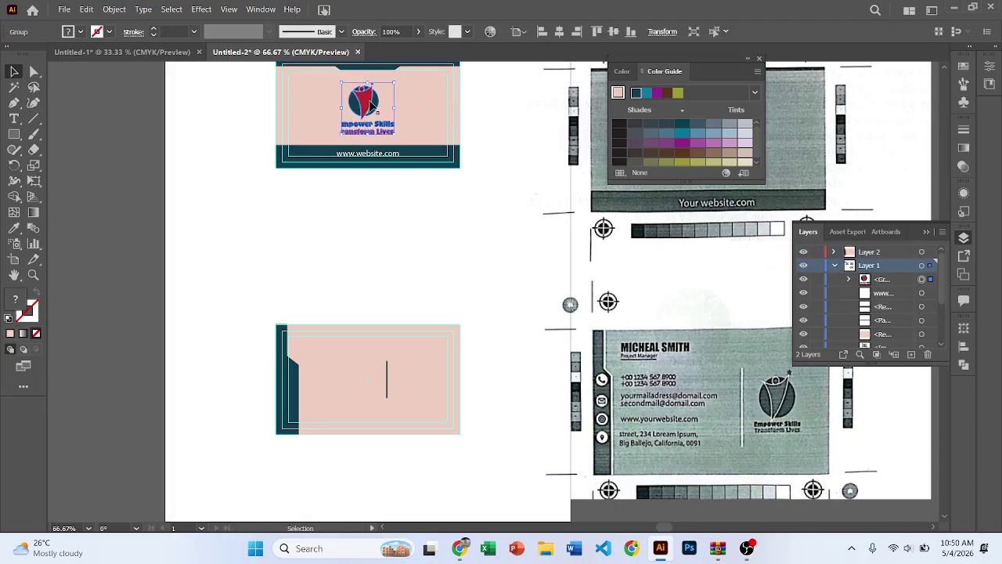
drag(369, 104, 401, 218)
key(ctrl+z)
key(a)
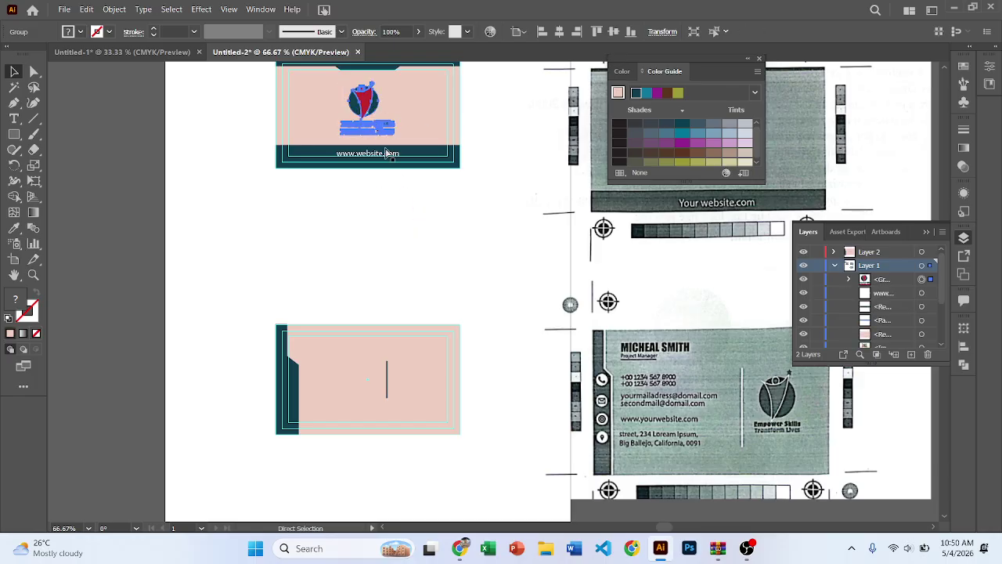
click(869, 251)
key(ctrl+v)
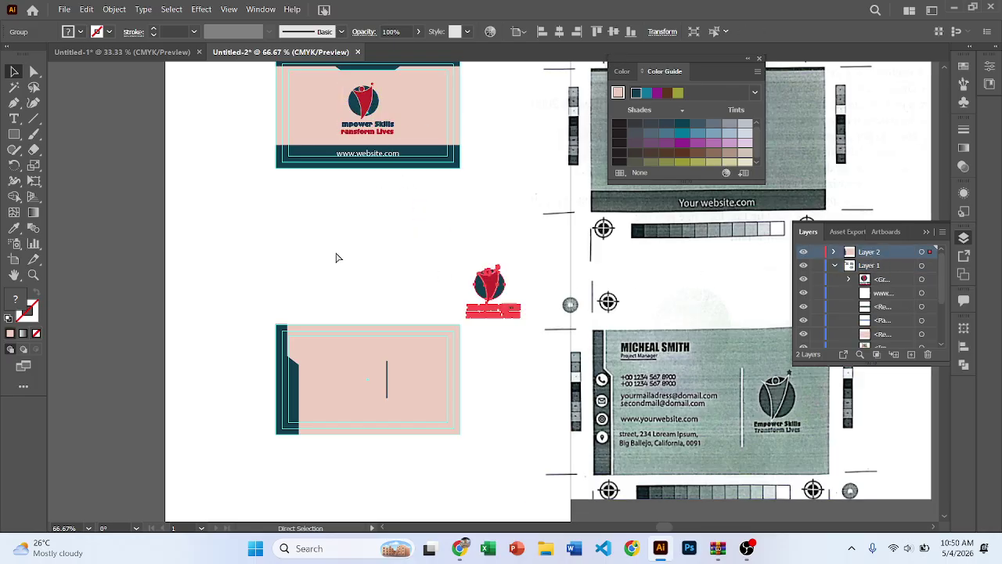
Place the pasted logo between the divider line and the back card's outer edge, and scale it down proportionally around its centre.
key(v)
drag(491, 294, 419, 377)
scroll(419, 376, up, 3)
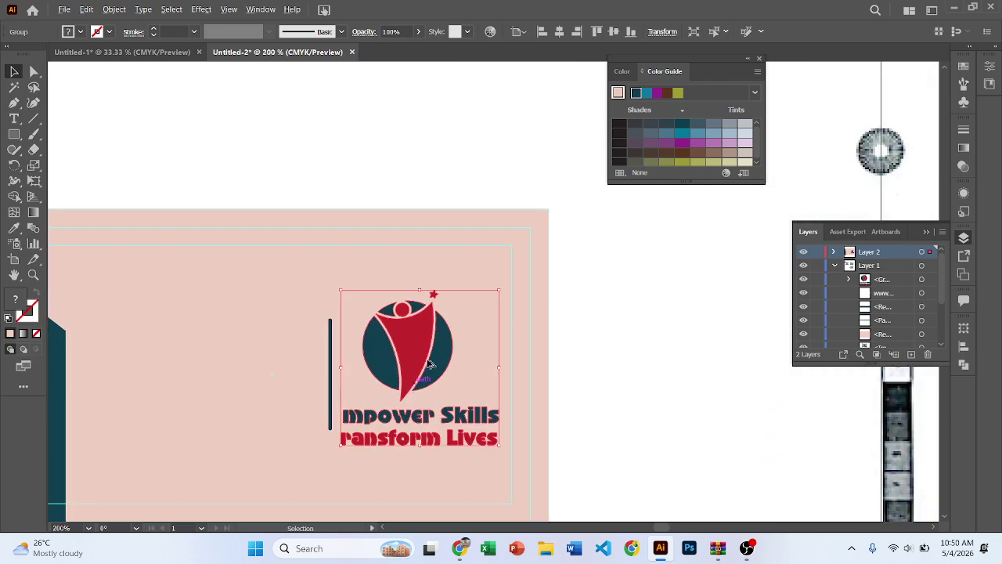
drag(501, 290, 477, 313)
Try the logo copy slightly lower beside the divider line and undo the move.
drag(422, 361, 423, 373)
scroll(423, 373, down, 1)
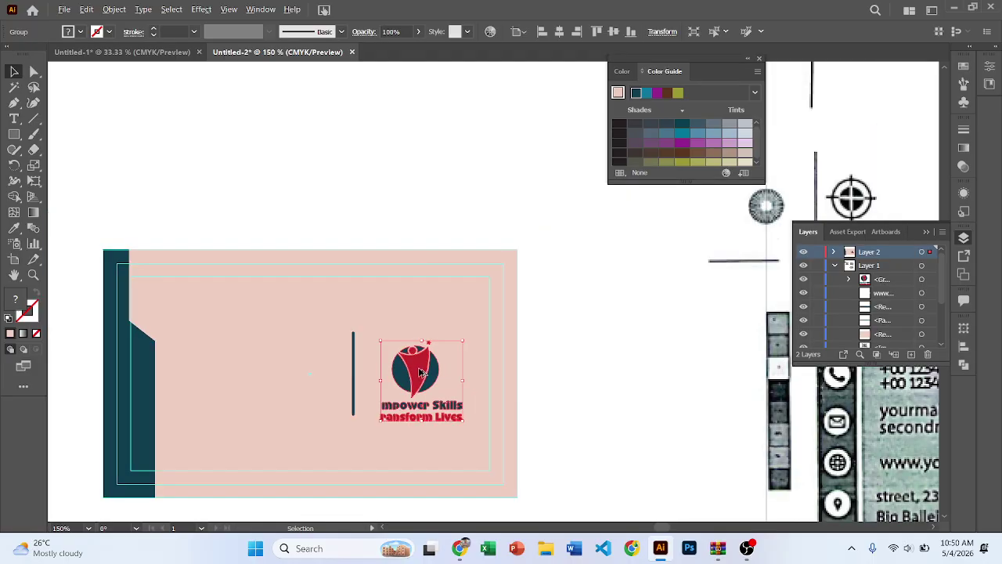
key(ctrl+z)
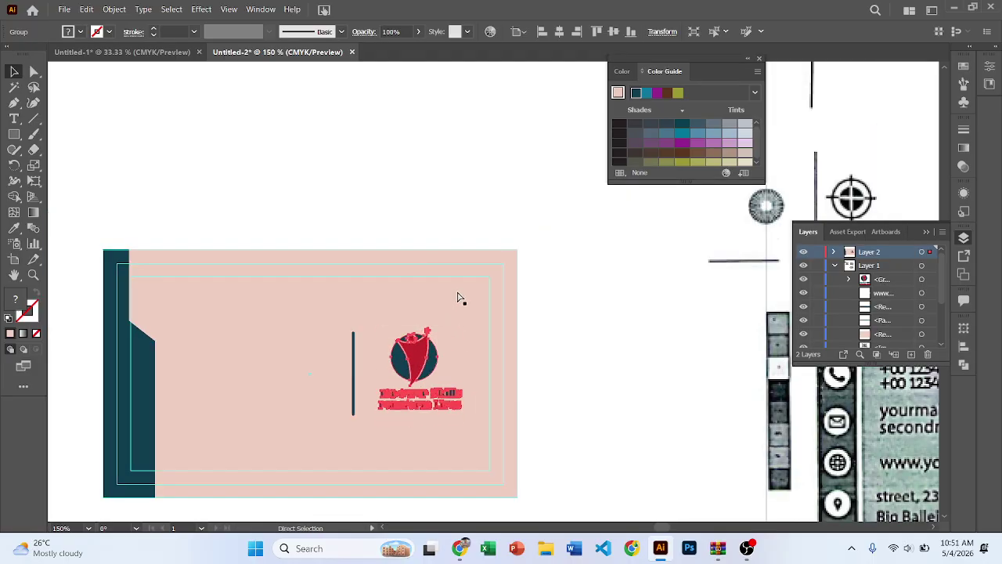
key(ctrl+z)
Collapse Layer 1's contents in the layer list and deselect the logo copy.
scroll(430, 304, down, 1)
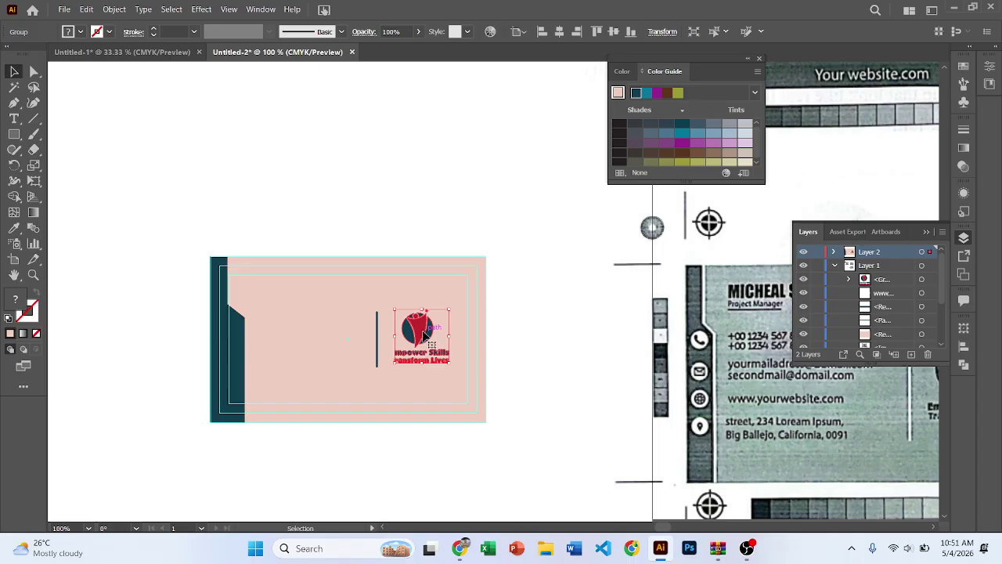
scroll(421, 333, down, 1)
click(834, 265)
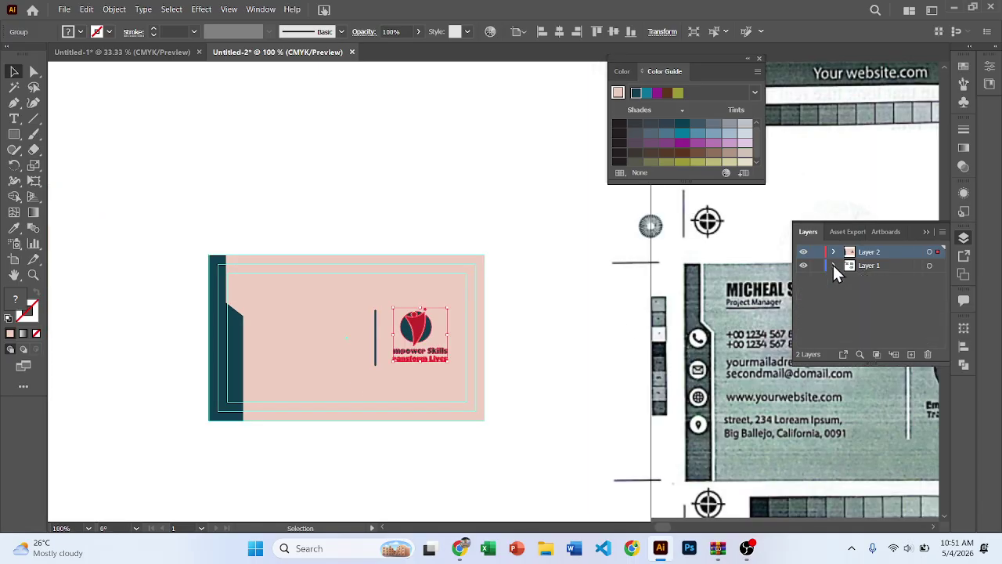
scroll(833, 264, down, 2)
click(566, 265)
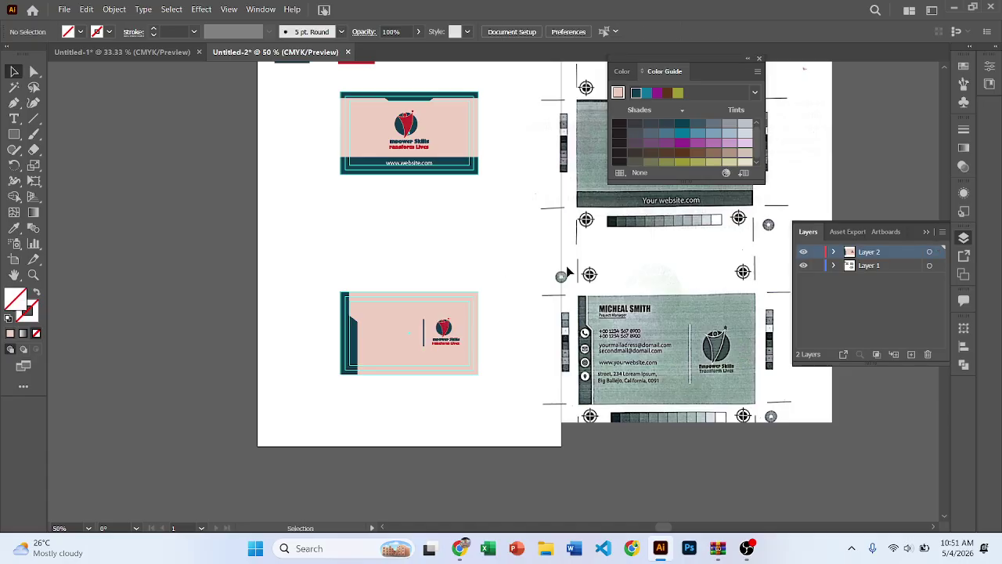
Hide and show Layer 2 and Layer 1 in turn to examine which card artwork sits on each layer.
click(803, 252)
click(803, 251)
click(803, 252)
click(803, 251)
click(803, 266)
click(803, 265)
scroll(569, 234, up, 2)
scroll(569, 235, down, 1)
click(803, 265)
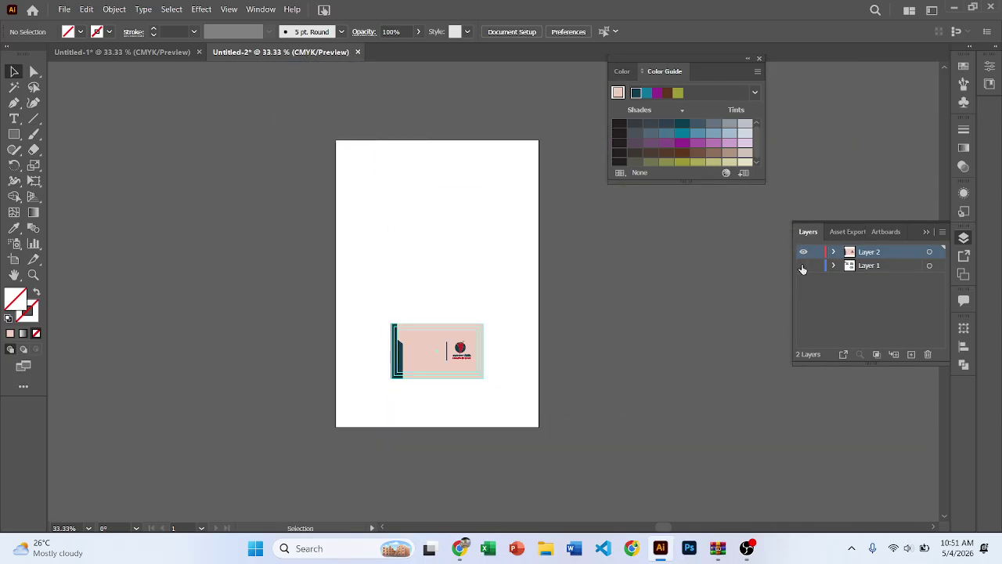
click(803, 266)
click(803, 251)
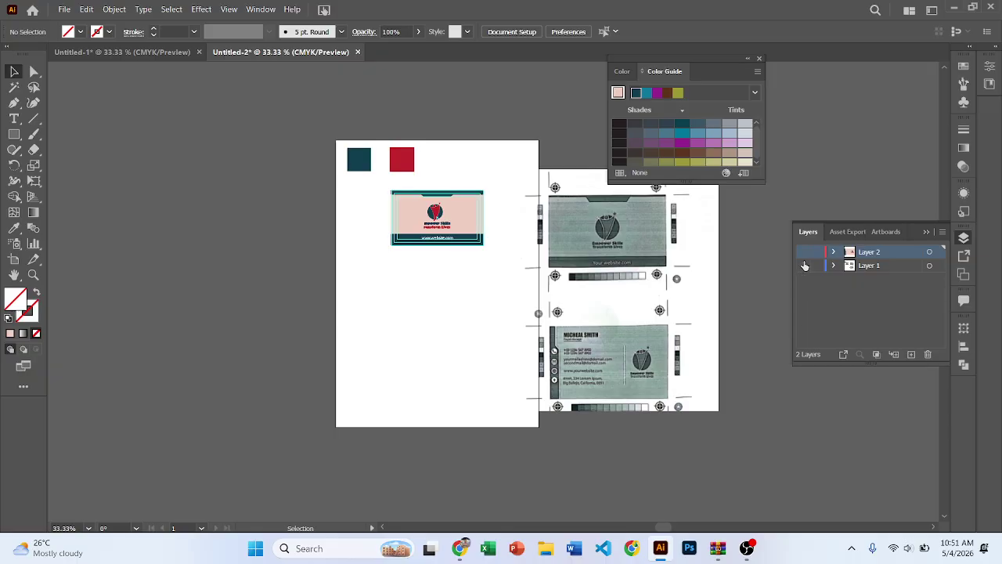
ctrl+click(804, 252)
click(803, 266)
click(803, 252)
click(803, 265)
click(803, 251)
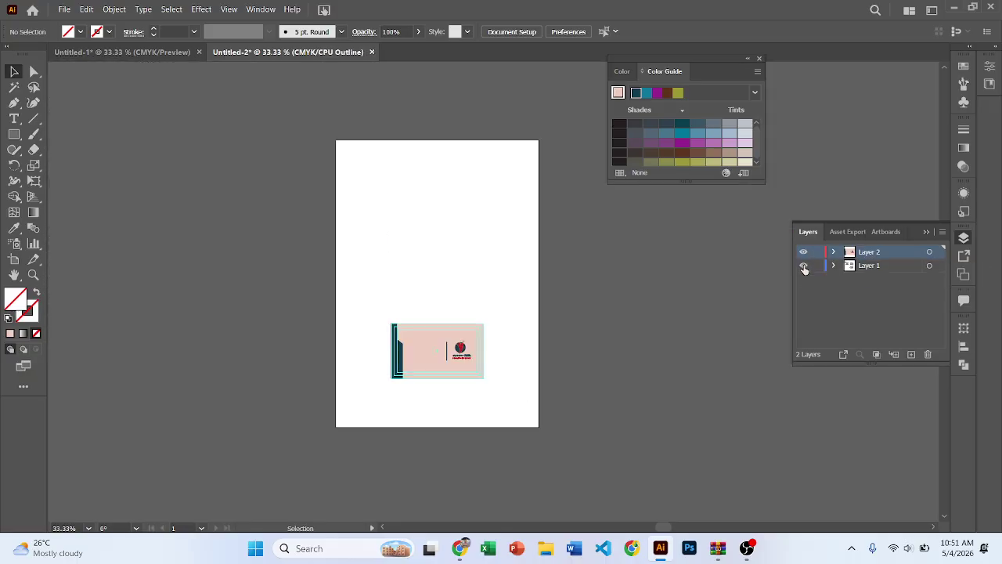
Make Layer 1 visible together with Layer 2 and lock Layer 1.
click(803, 265)
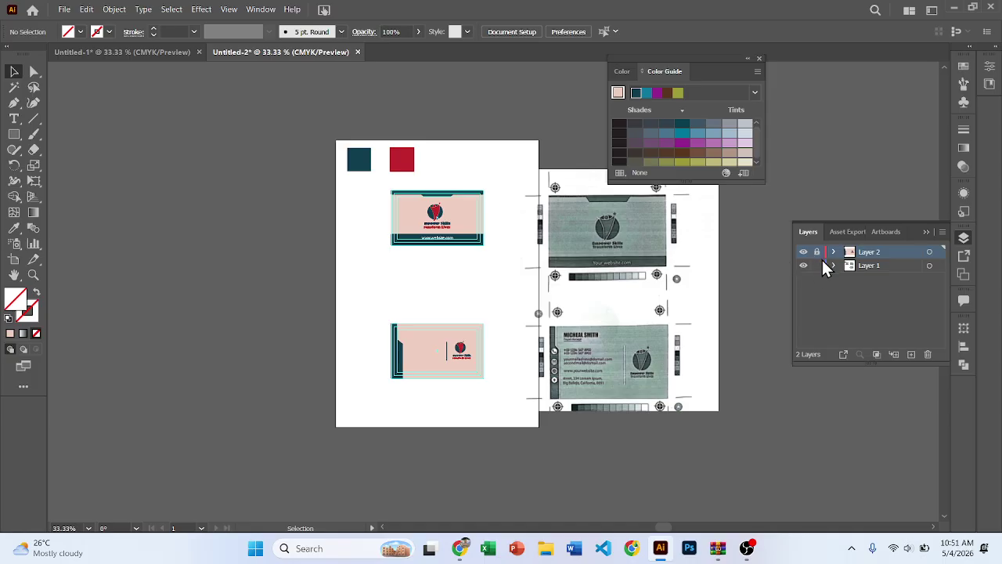
scroll(469, 329, up, 2)
scroll(436, 314, down, 2)
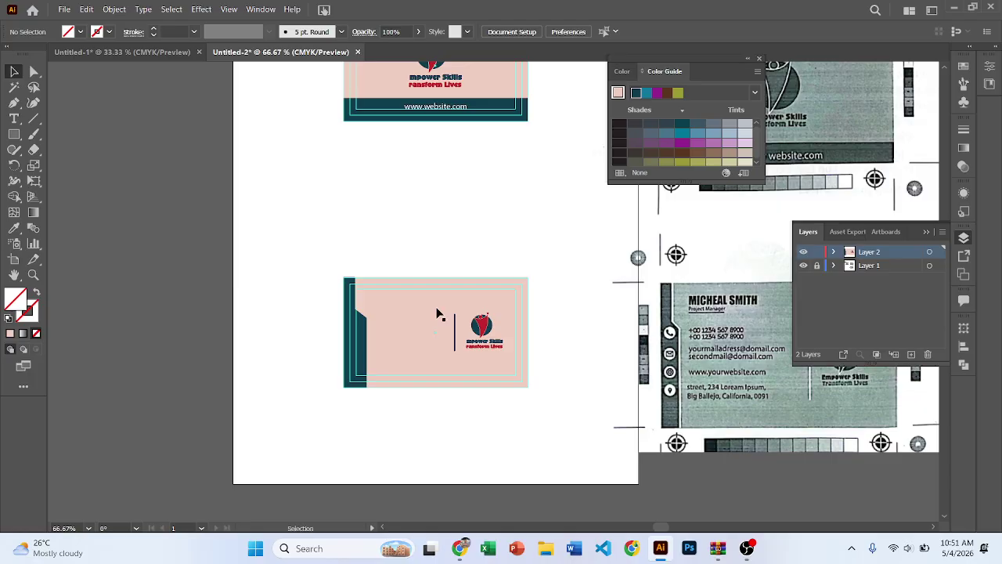
scroll(510, 326, right, 2)
scroll(451, 263, right, 2)
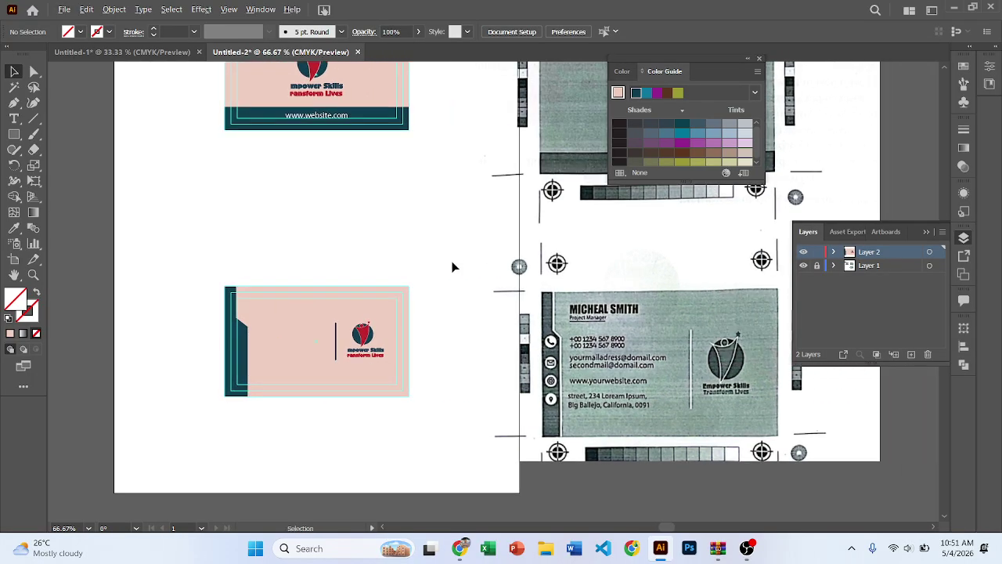
Switch to Chrome and bring up the scanned back card in the Job 1 PDF.
key(alt+Tab)
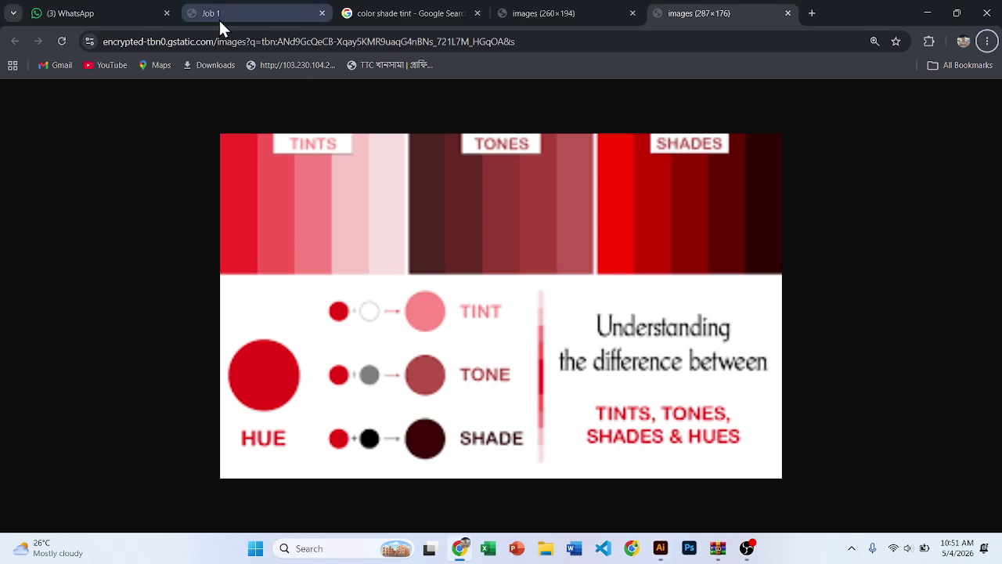
click(368, 14)
click(250, 13)
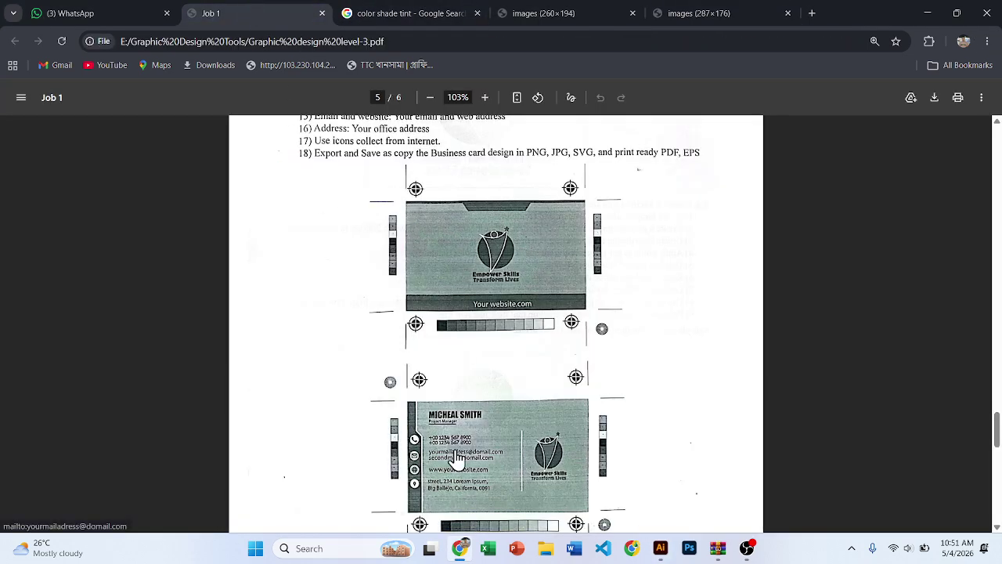
scroll(458, 462, up, 3)
scroll(470, 376, down, 3)
Capture the scanned back card's contact text block with Google Lens and copy its text.
right_click(470, 174)
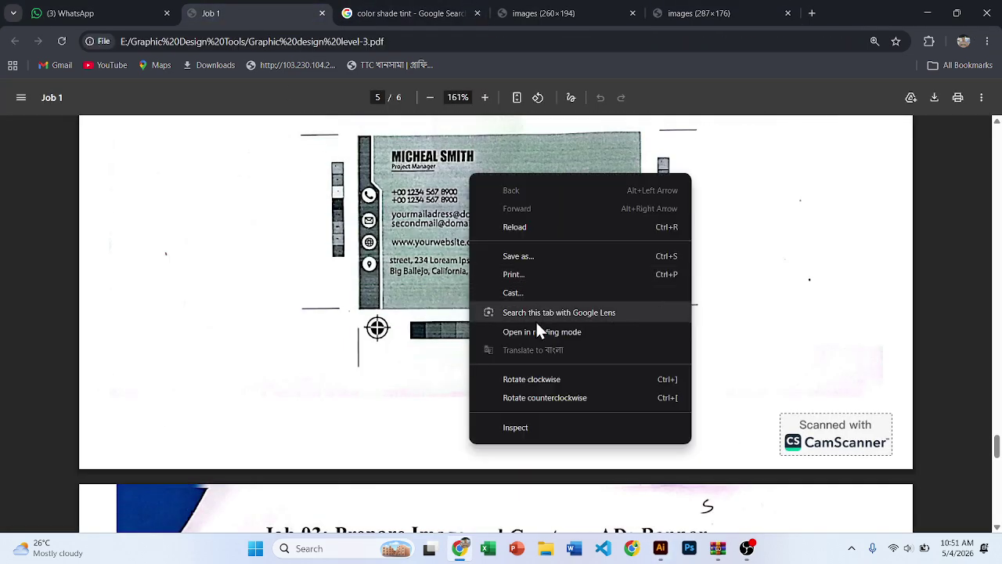
click(535, 316)
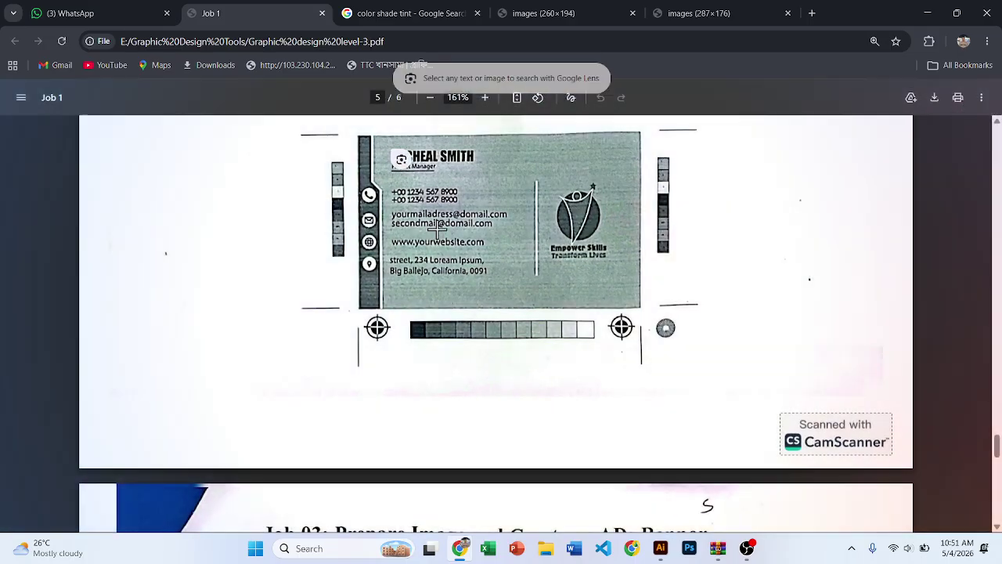
drag(388, 145, 520, 301)
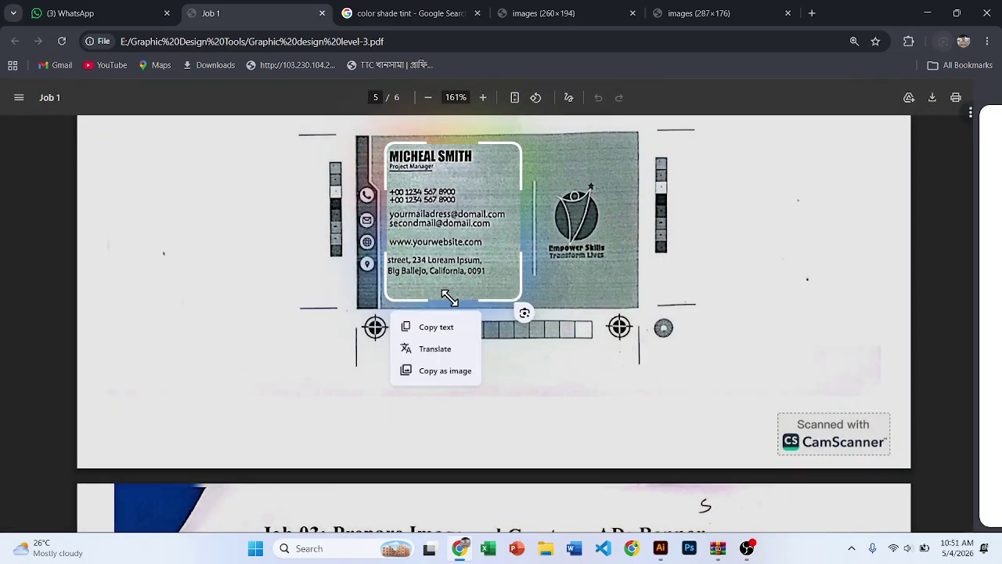
click(342, 326)
Switch back to Illustrator, paste the copied contact text and place it just below the back card.
key(alt+Tab)
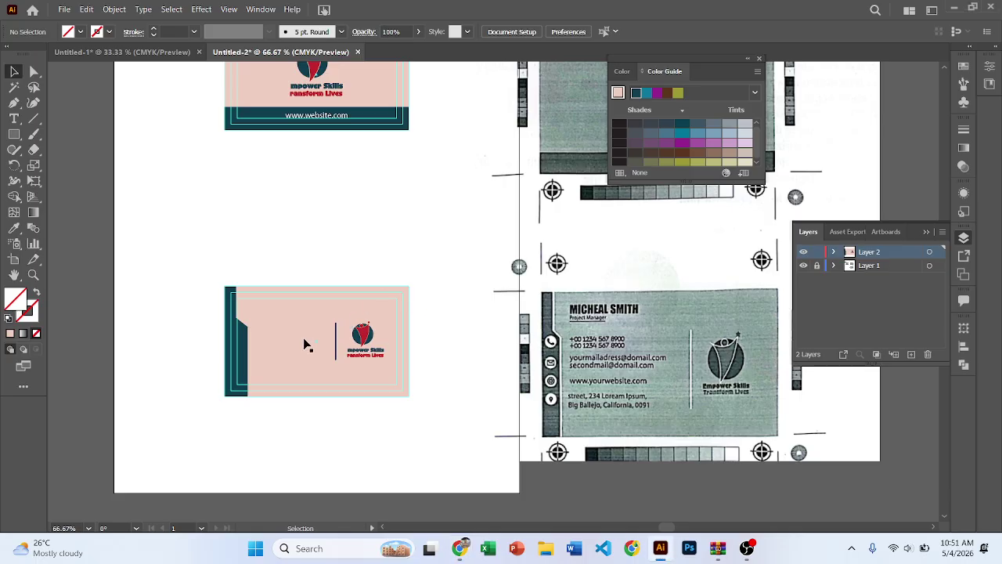
scroll(567, 377, up, 3)
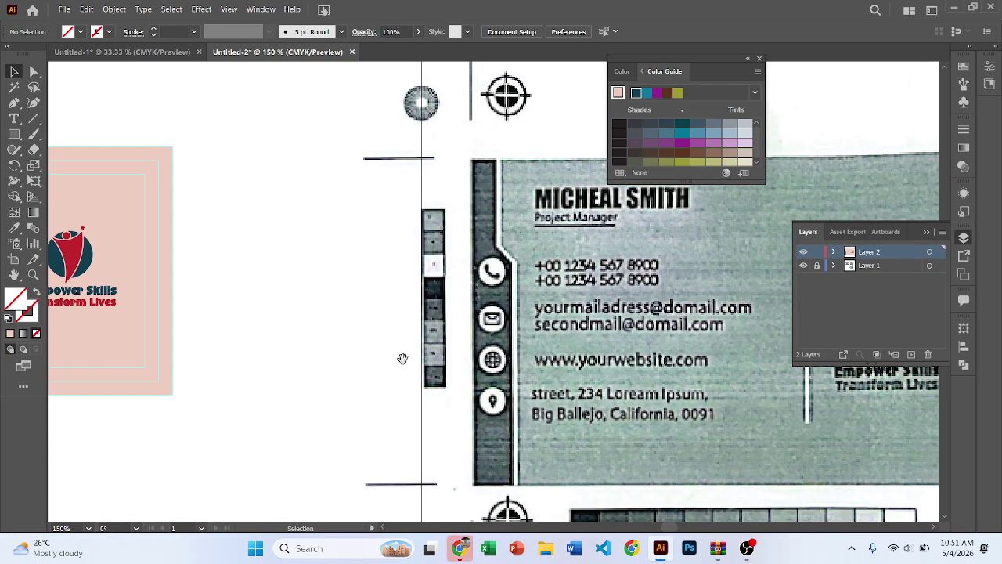
drag(402, 358, 673, 371)
scroll(201, 313, up, 3)
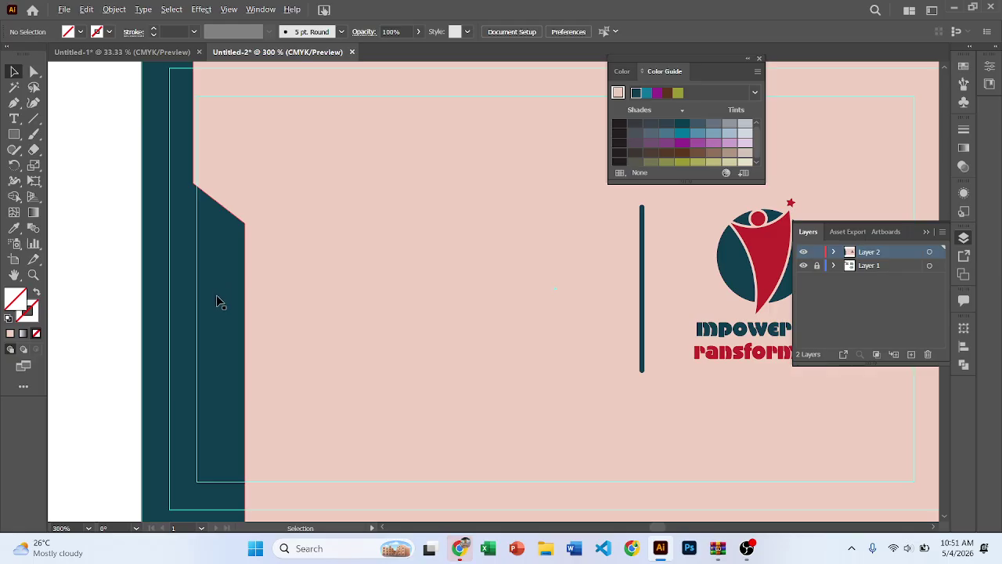
scroll(216, 294, down, 1)
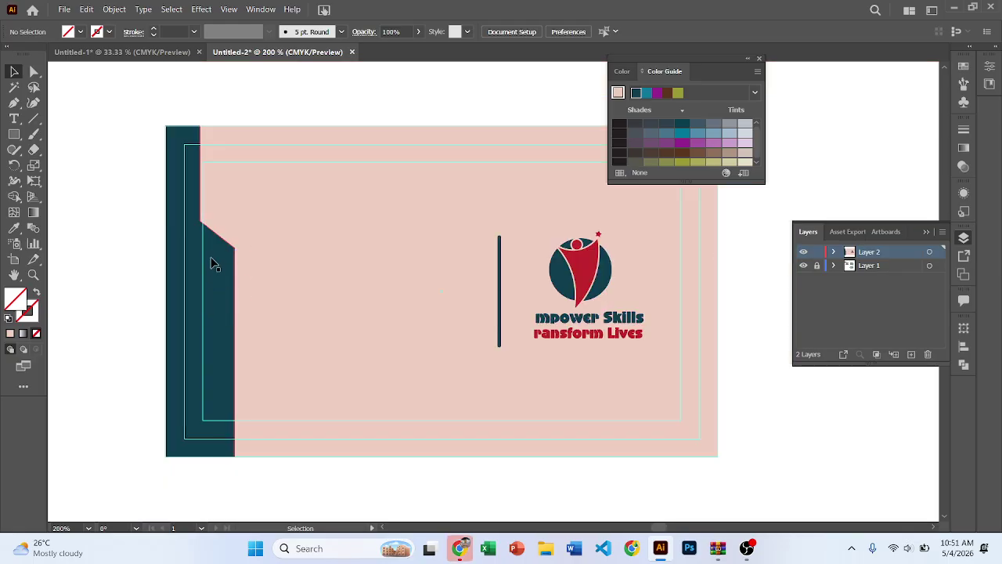
scroll(223, 279, down, 2)
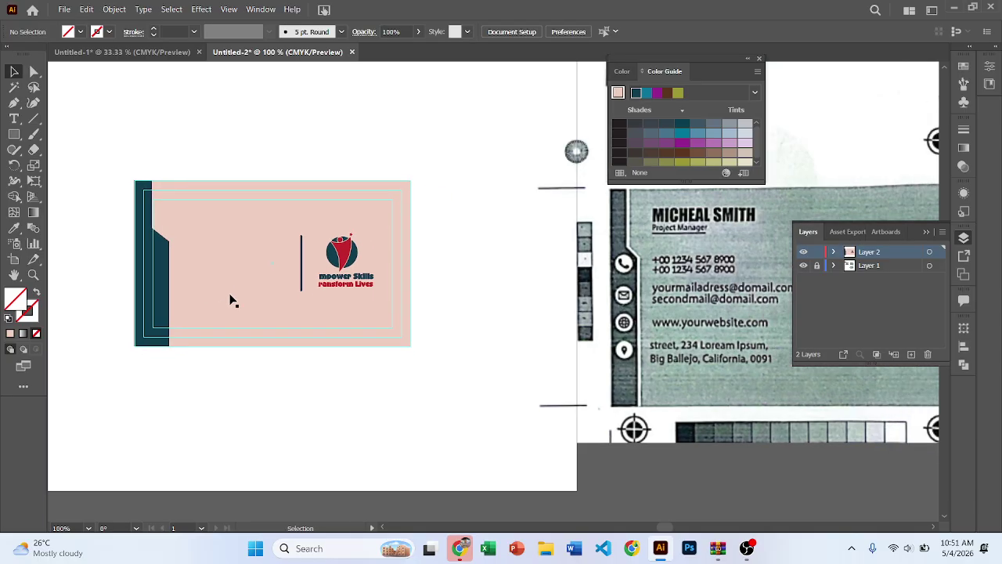
key(ctrl+v)
scroll(426, 300, down, 1)
drag(426, 300, 294, 383)
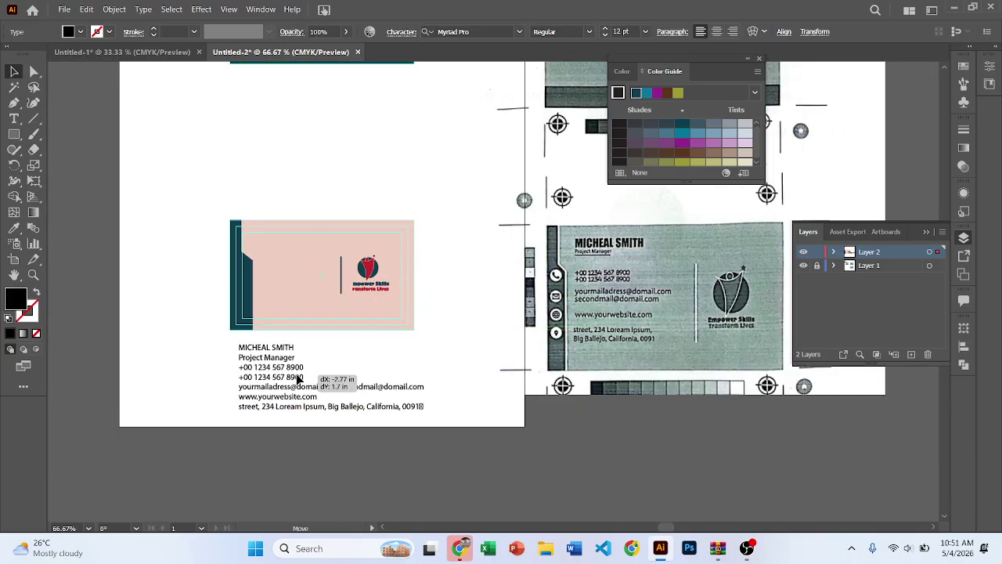
Cut the name and job title lines from the contact text and paste them as a separate text object.
scroll(260, 352, up, 2)
key(t)
drag(216, 338, 314, 356)
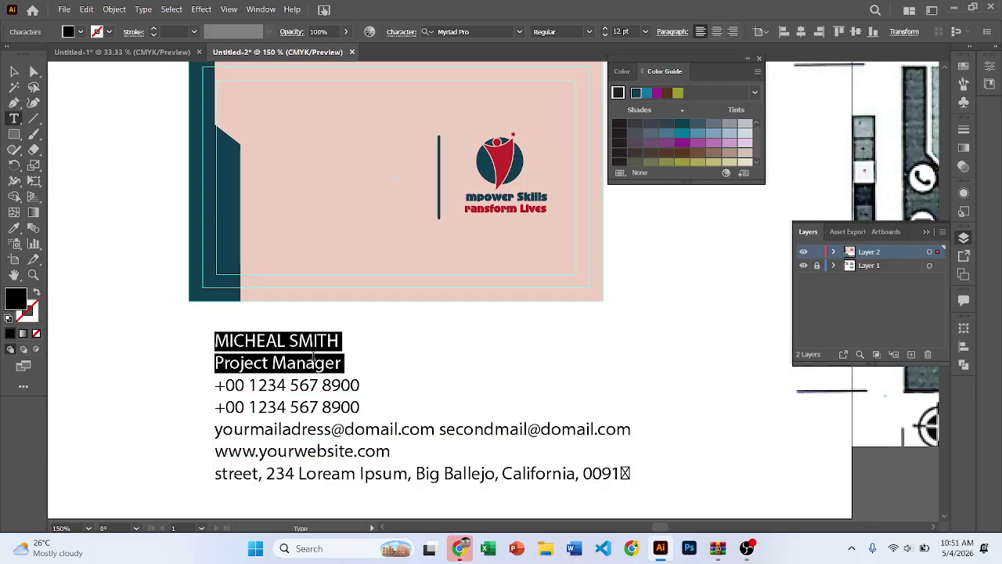
key(BackSpace)
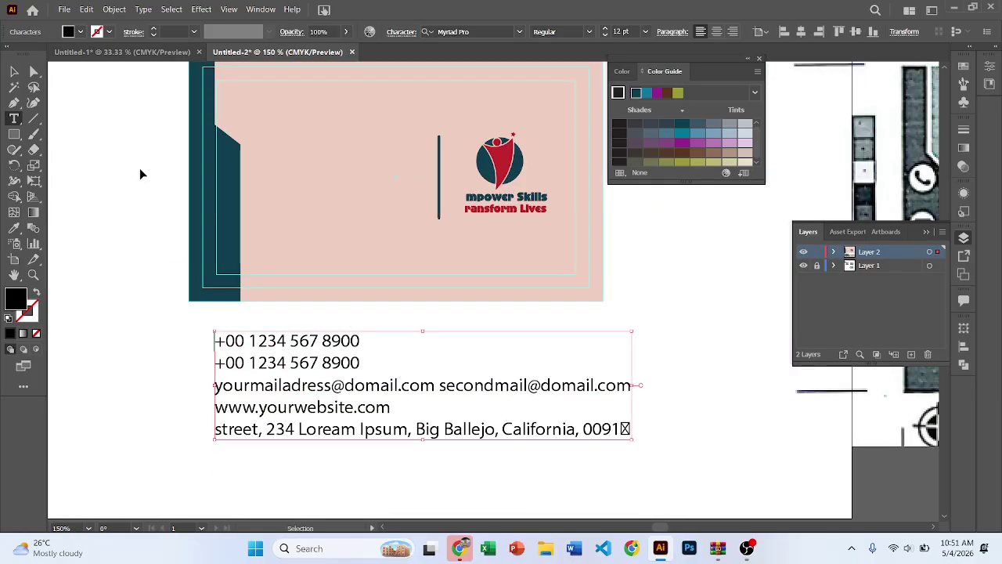
key(ctrl+z)
key(ctrl+shift+z)
click(95, 173)
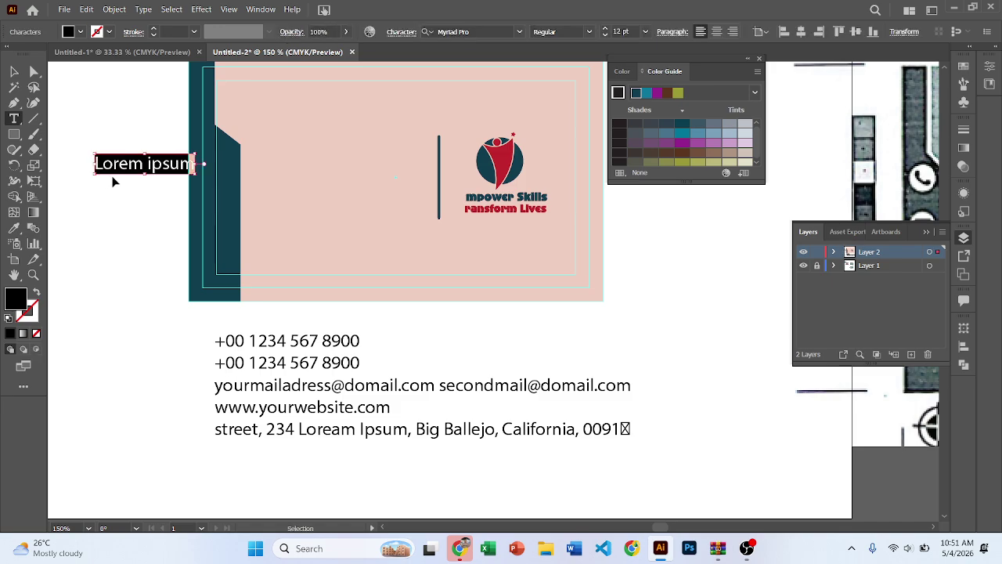
key(ctrl+v)
Place the name and job title text in the back card's upper corner beside the teal strip, aligned to the inner margin guides.
click(14, 71)
drag(105, 207, 235, 274)
scroll(308, 248, down, 1)
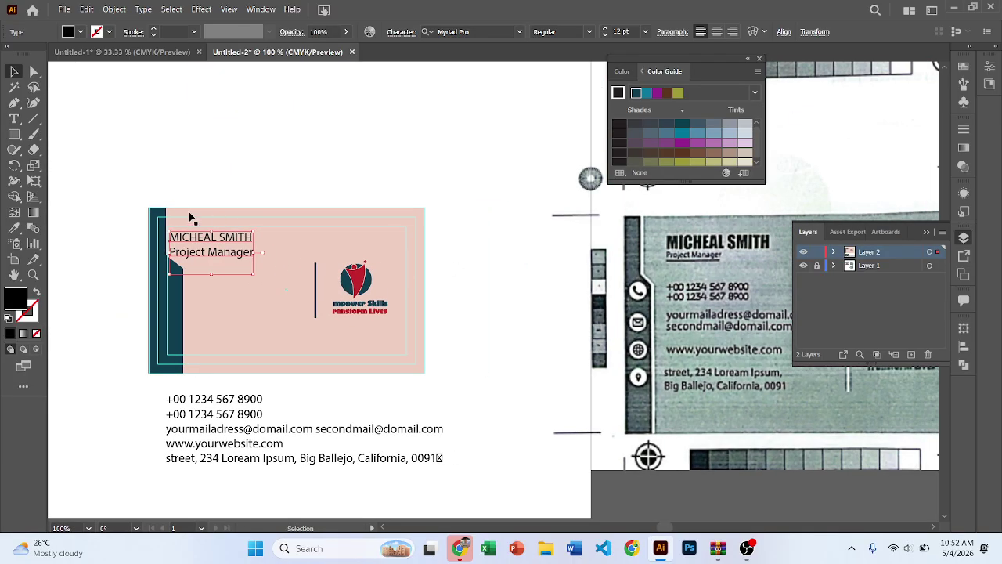
scroll(190, 258, up, 2)
scroll(212, 284, down, 1)
scroll(235, 282, up, 4)
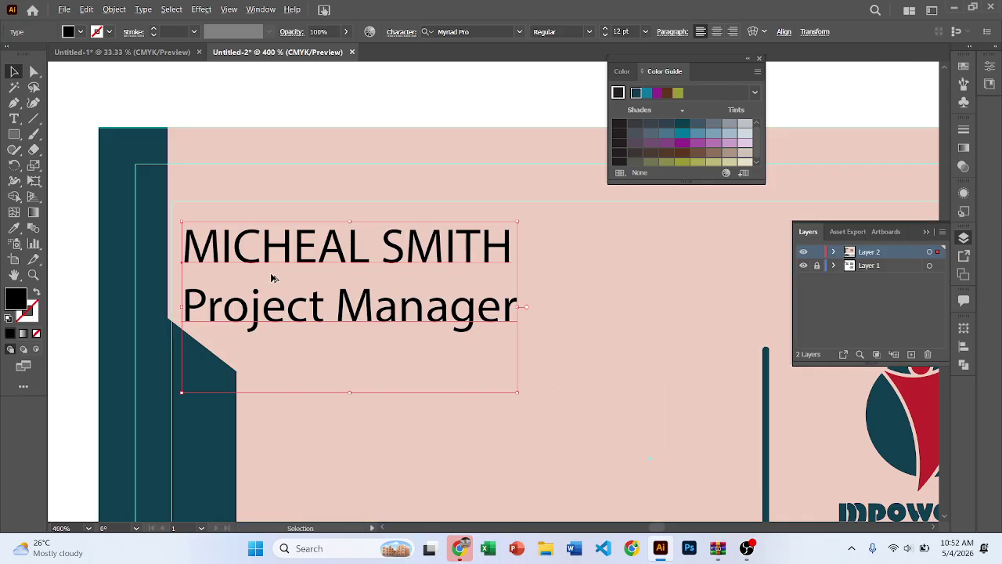
drag(287, 251, 278, 225)
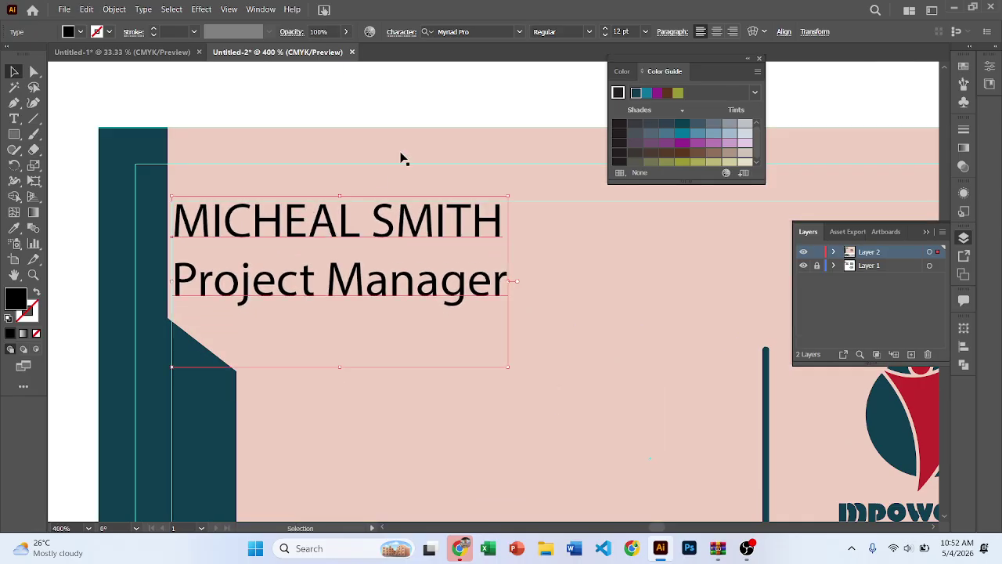
Set the font of both the name and job title lines to Roboto Black.
triple_click(299, 236)
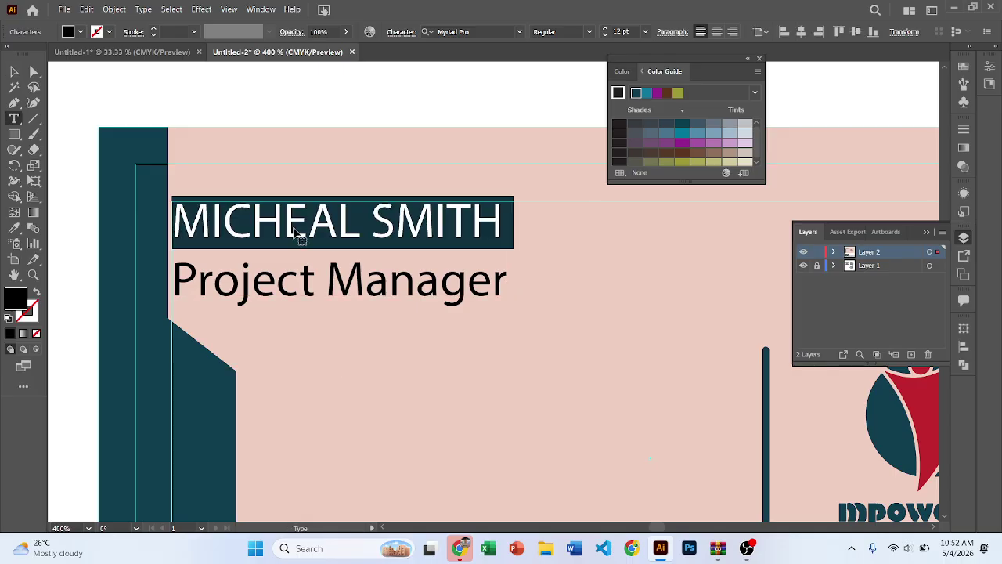
key(ctrl+a)
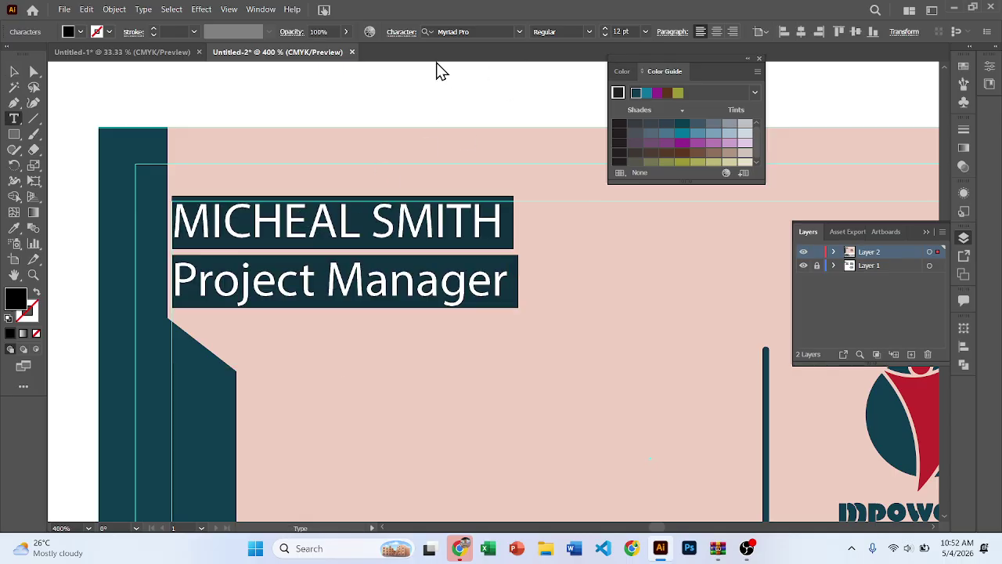
click(459, 32)
text(robo)
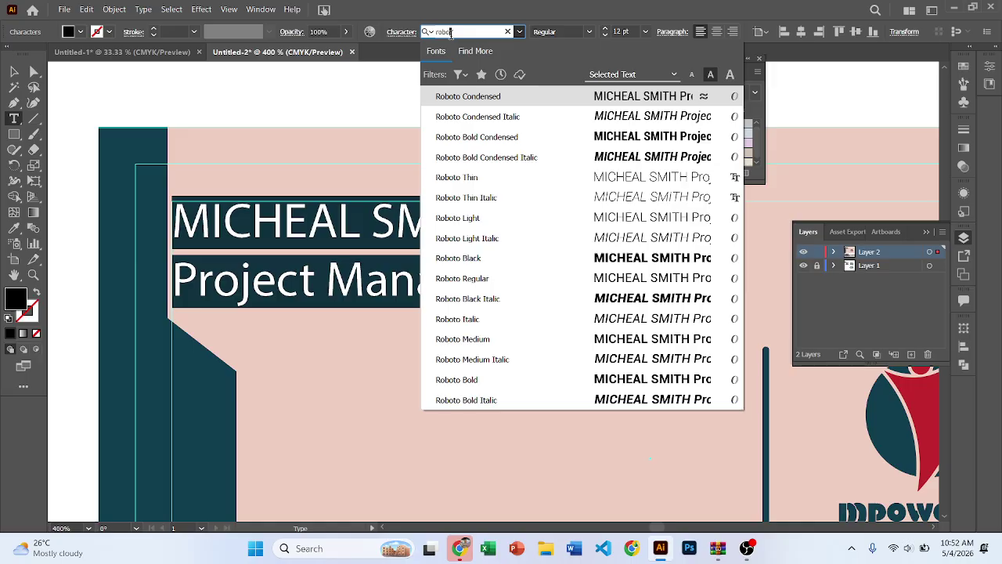
click(499, 263)
Set the Project Manager line to Roboto Thin at 6 pt and deselect the text.
click(288, 280)
drag(182, 273, 548, 279)
click(589, 31)
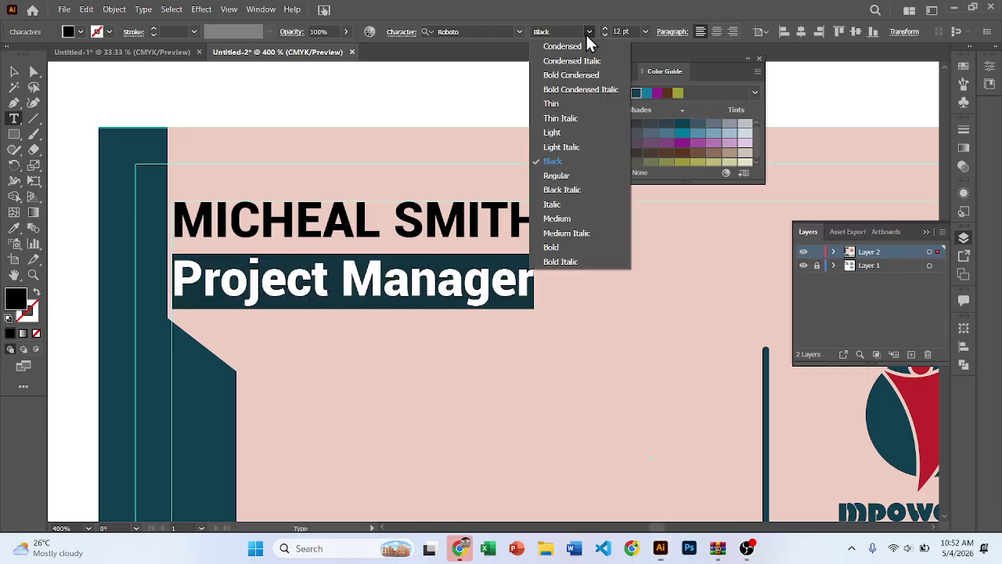
click(564, 105)
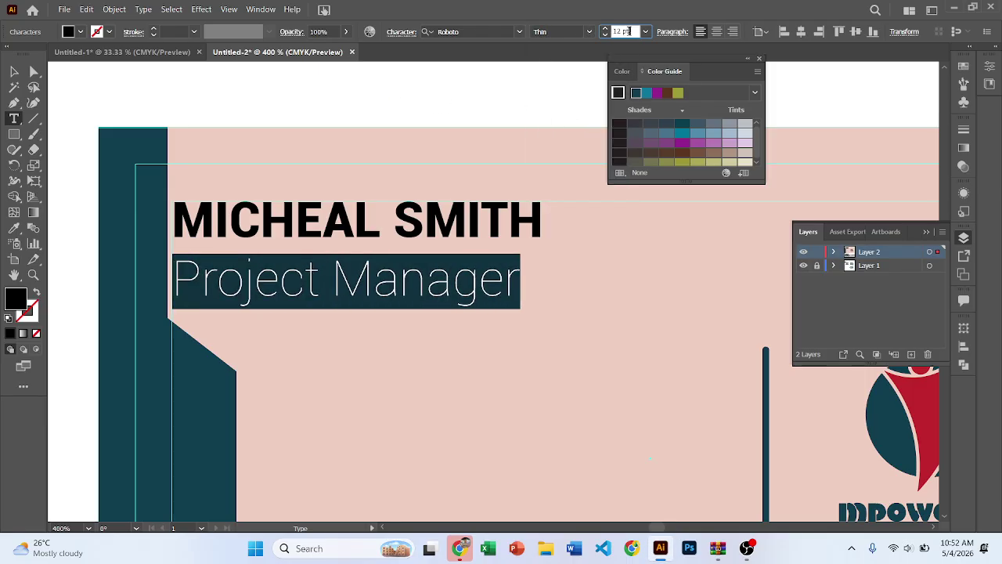
scroll(629, 32, down, 9)
scroll(627, 33, up, 3)
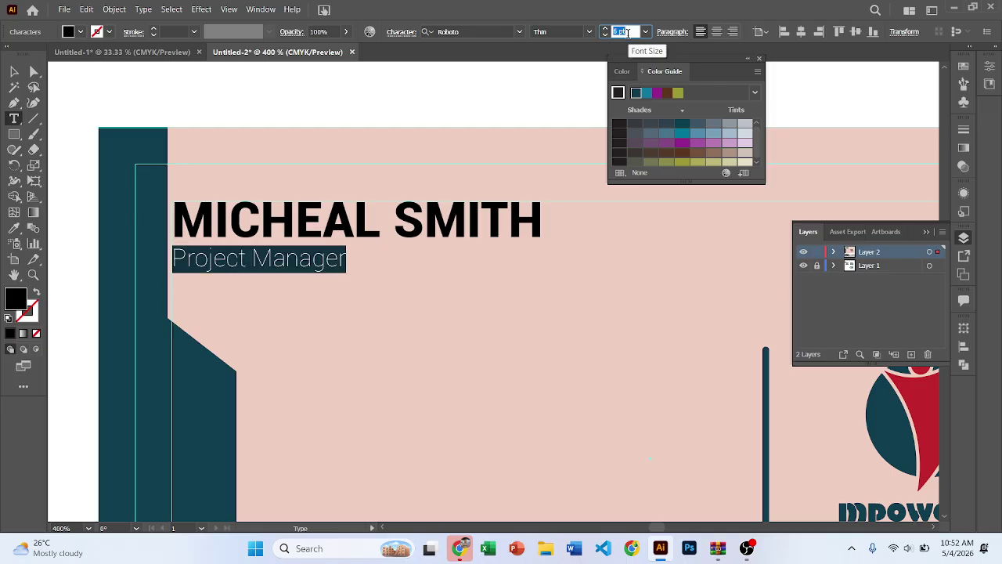
click(14, 72)
click(128, 89)
scroll(250, 161, down, 2)
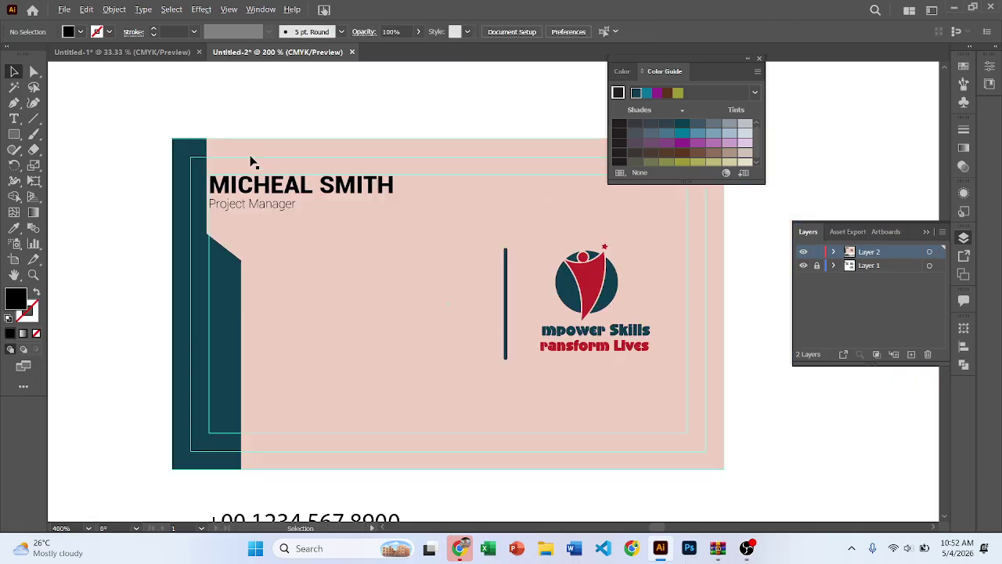
scroll(521, 284, down, 3)
scroll(378, 259, up, 4)
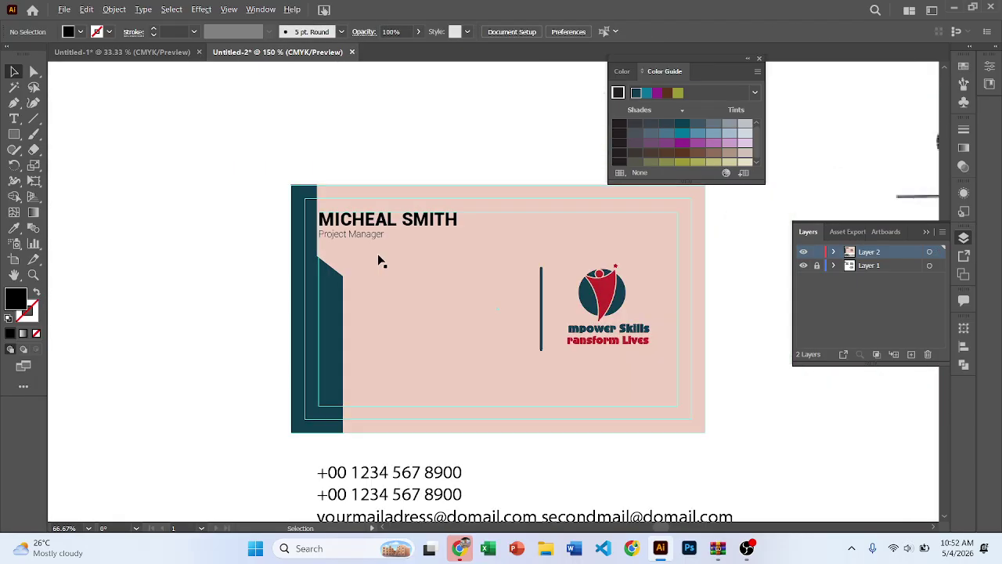
Change the Project Manager line's font style to Regular and deselect the text.
drag(300, 219, 290, 243)
triple_click(329, 236)
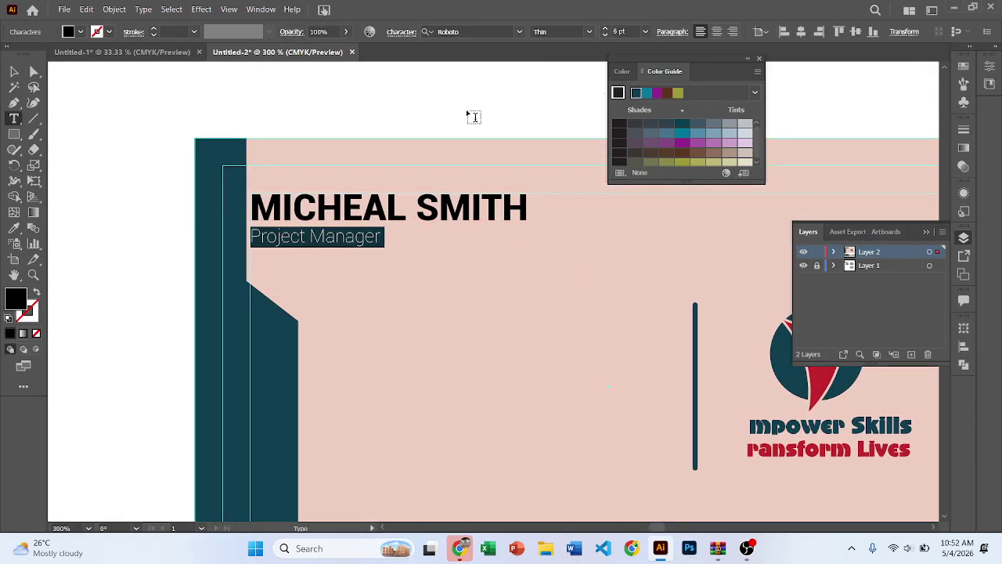
click(583, 33)
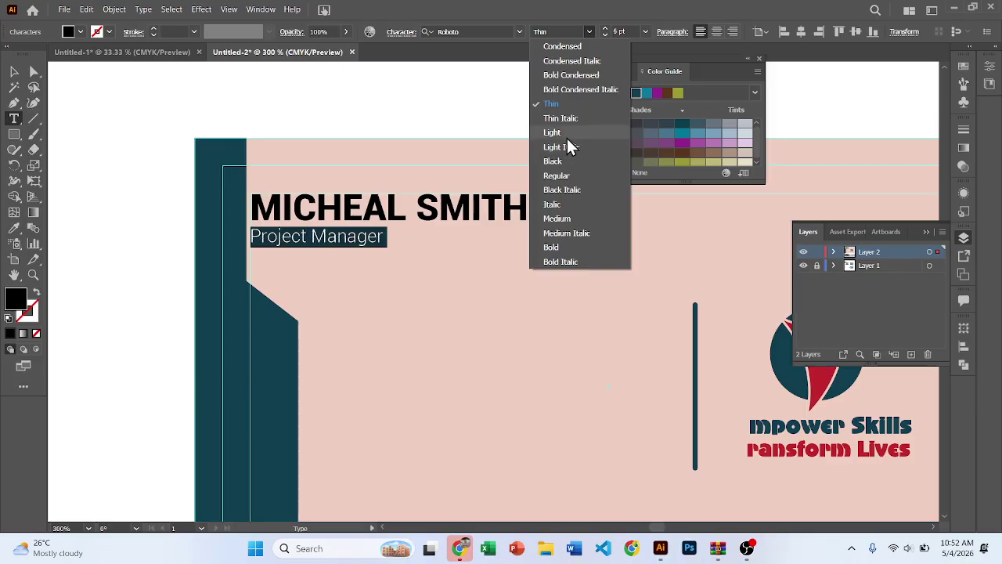
click(557, 176)
key(Escape)
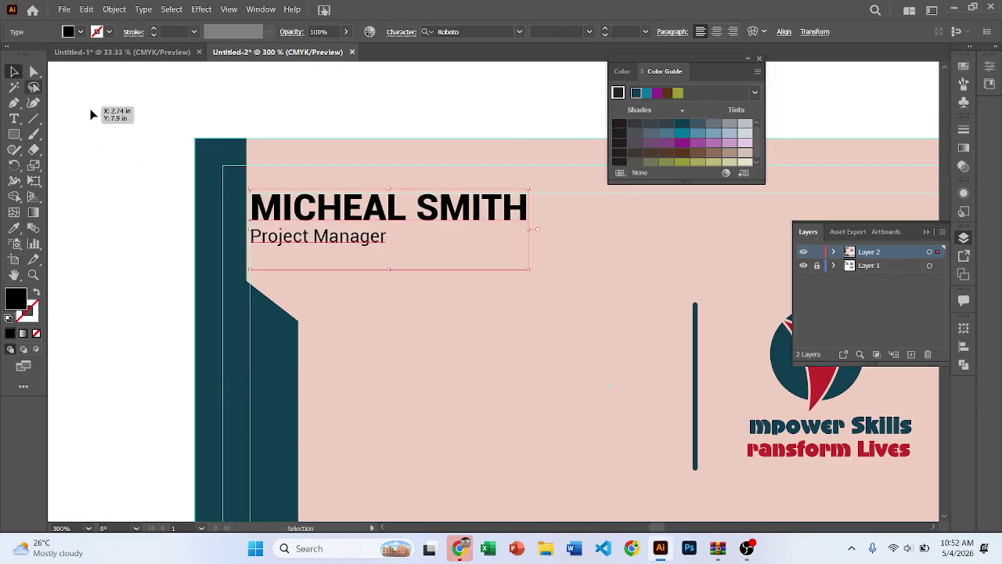
click(93, 112)
key(ctrl+minus)
drag(287, 205, 266, 194)
scroll(226, 189, up, 5)
scroll(266, 194, down, 5)
click(134, 170)
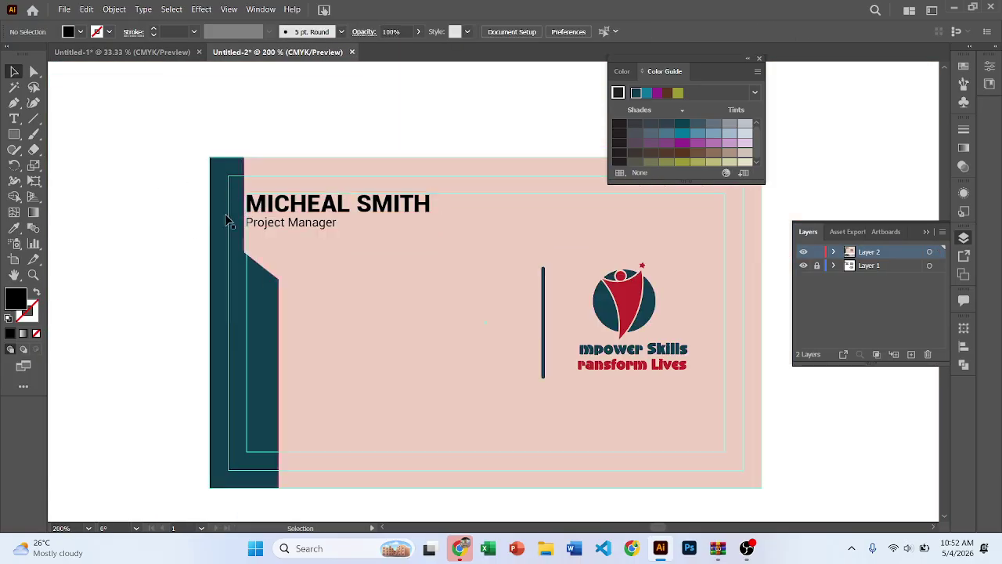
Draw a straight horizontal line beneath the Project Manager text, about as wide as that text.
scroll(298, 223, down, 3)
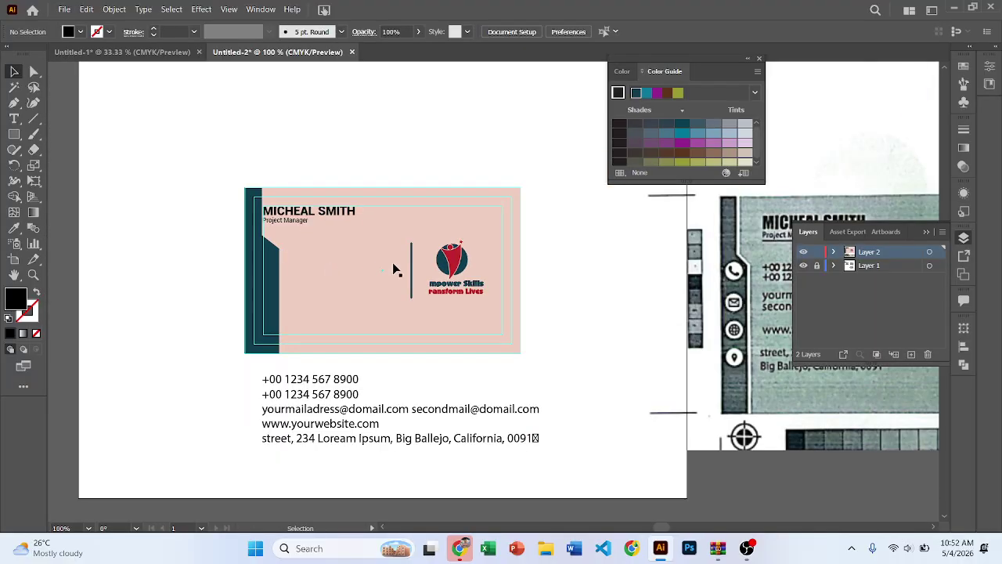
scroll(292, 227, up, 5)
drag(190, 192, 357, 263)
click(34, 118)
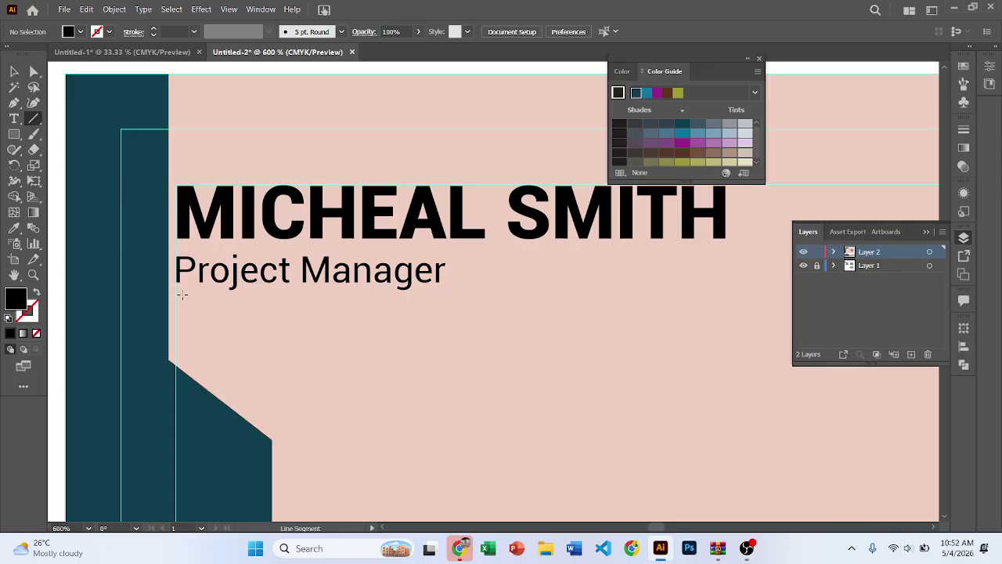
drag(436, 298, 439, 298)
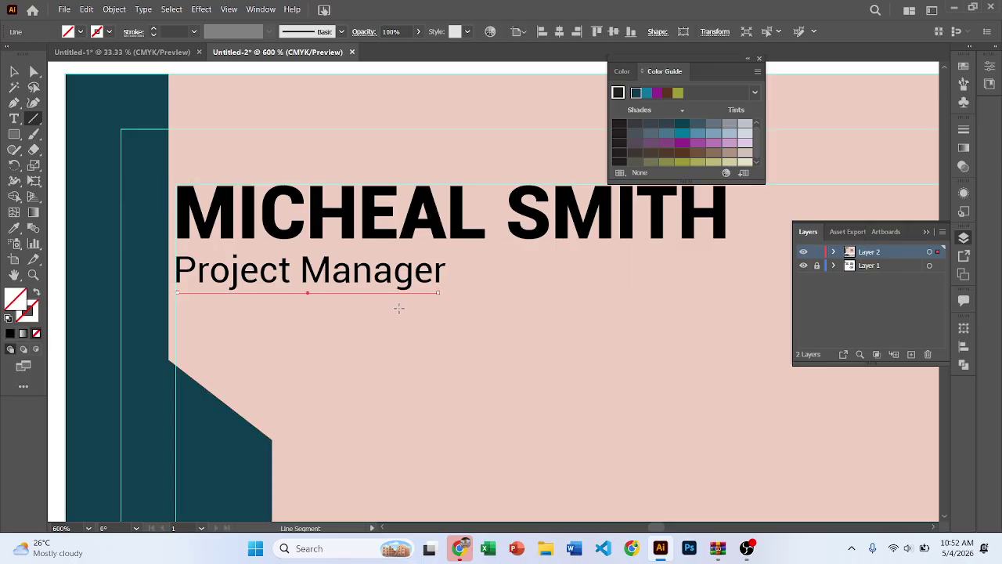
Give the underline a 0.75 pt stroke in the strip's dark teal with round caps and no fill, and deselect it.
click(15, 228)
click(97, 293)
click(36, 292)
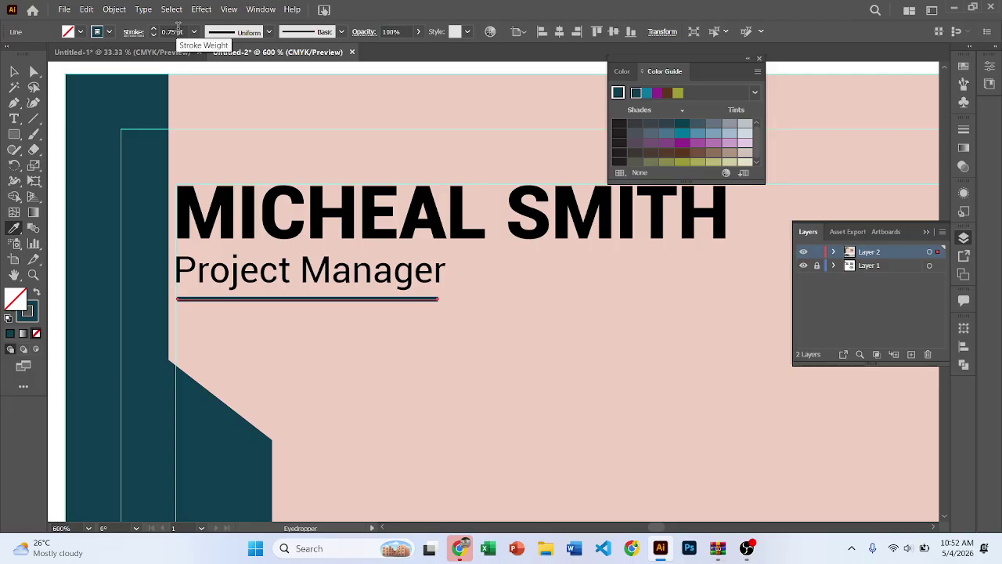
click(133, 31)
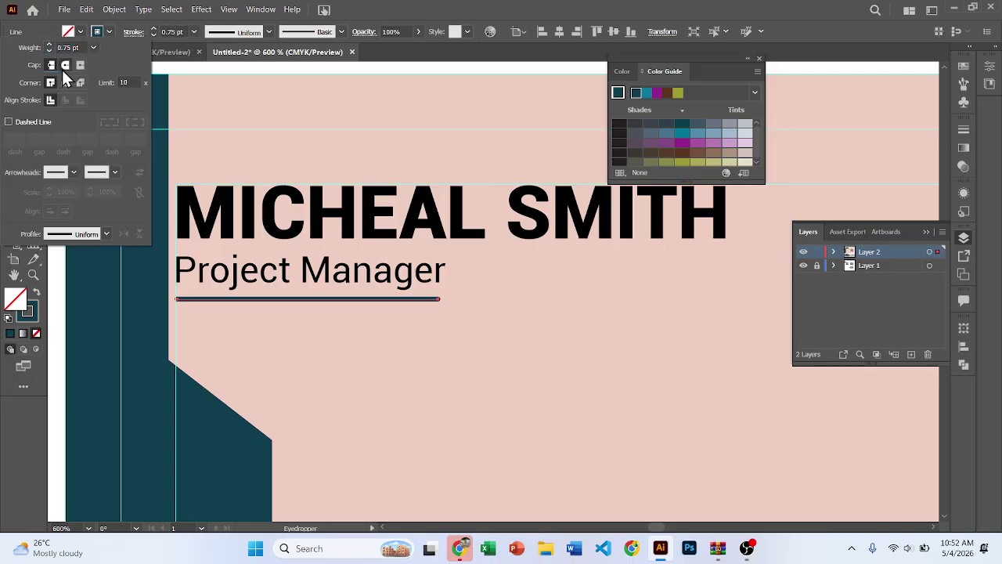
click(13, 72)
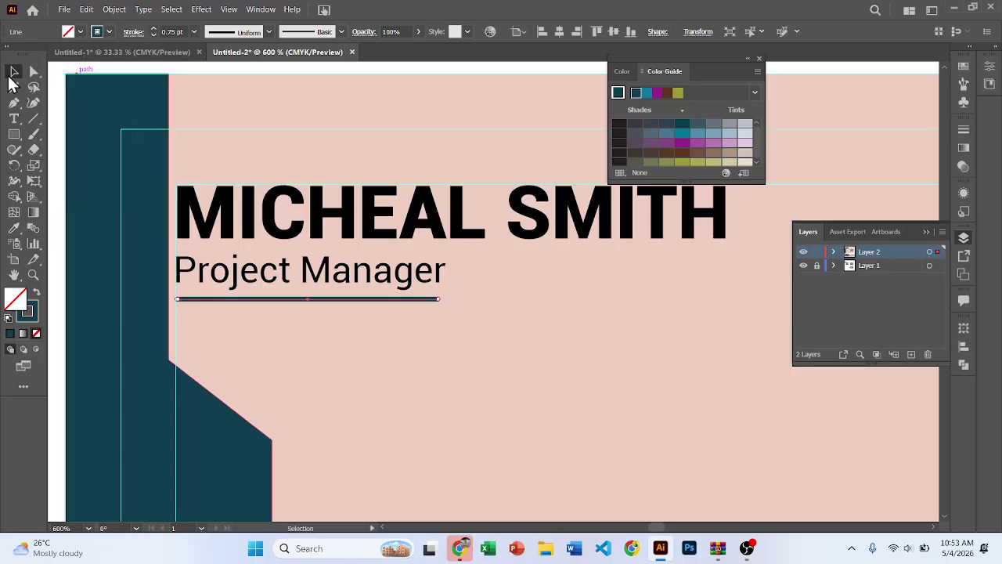
click(86, 113)
Compare the back card's name block and overall layout with the scanned card, checking the text's distance from the dark strip.
scroll(89, 139, down, 1)
scroll(373, 257, left, 3)
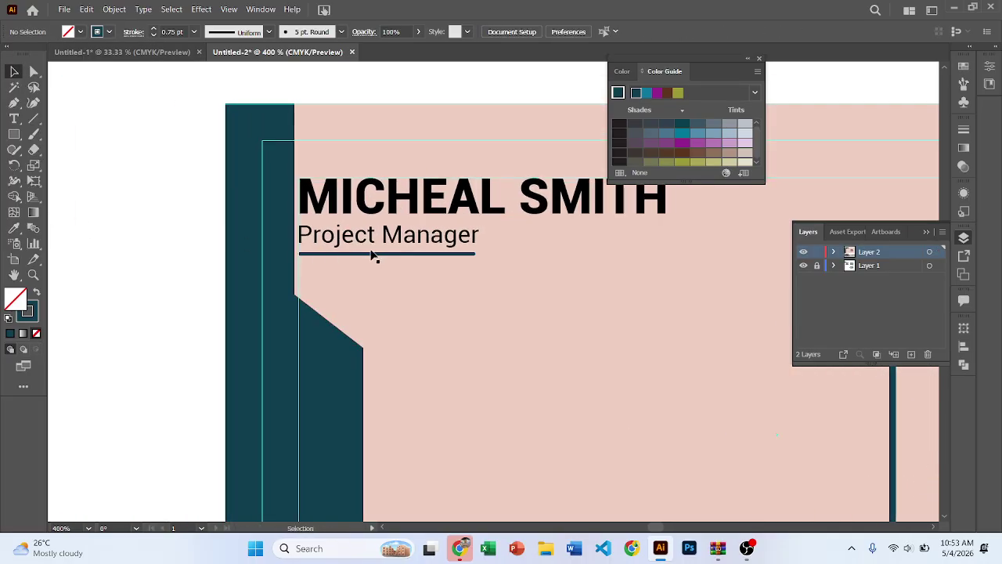
scroll(372, 257, down, 5)
scroll(332, 287, up, 3)
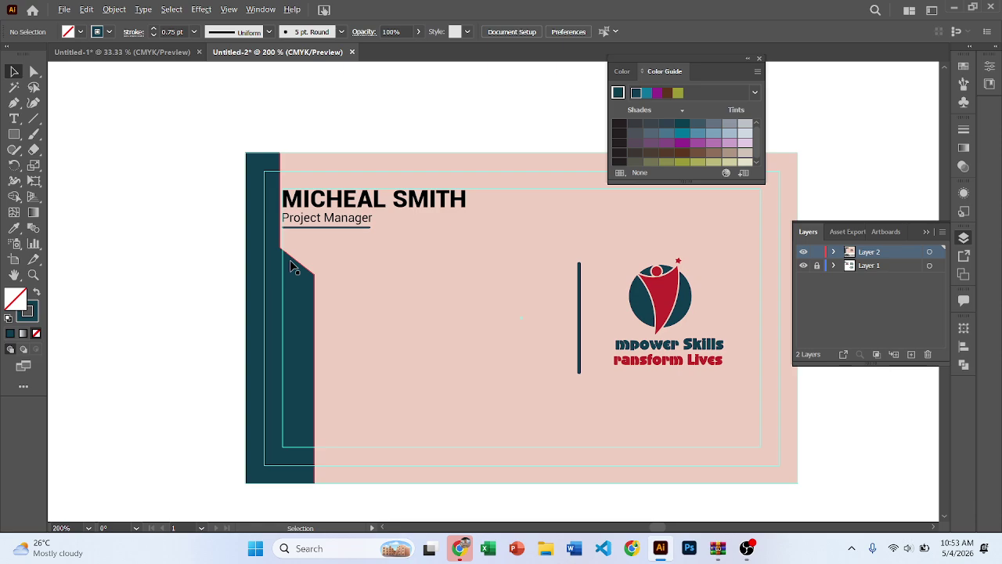
scroll(287, 257, down, 1)
scroll(353, 259, right, 2)
scroll(316, 262, down, 2)
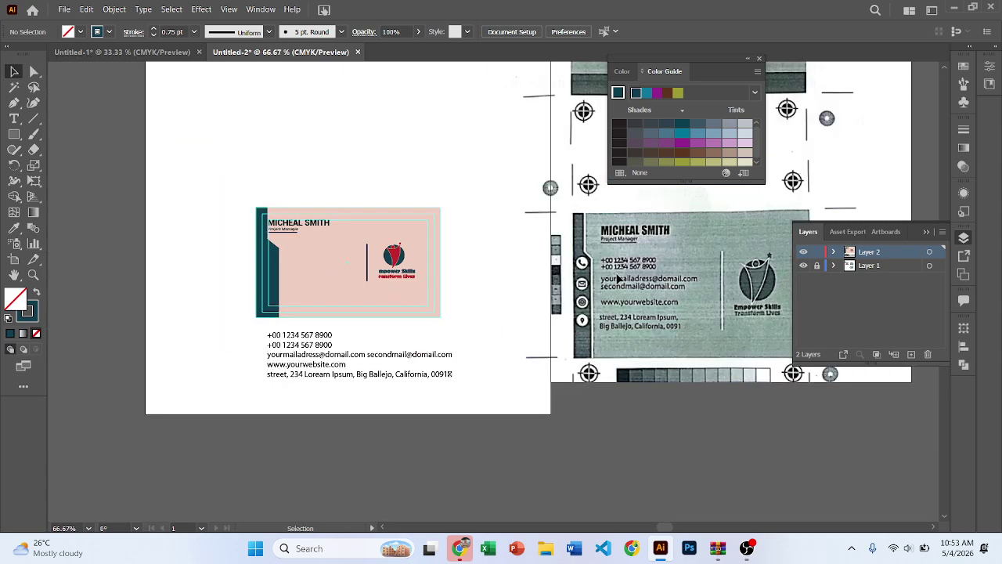
drag(334, 285, 281, 252)
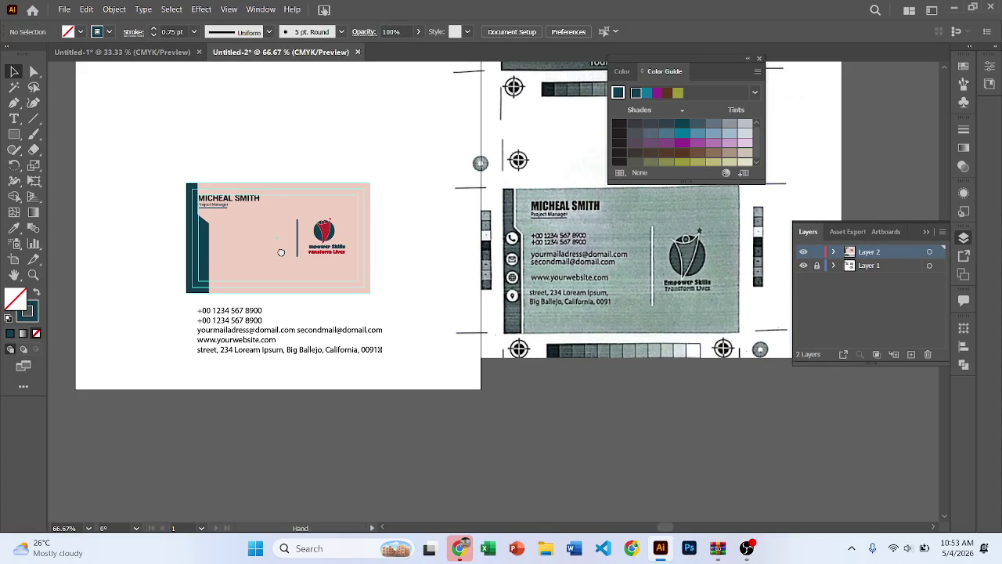
scroll(559, 278, up, 3)
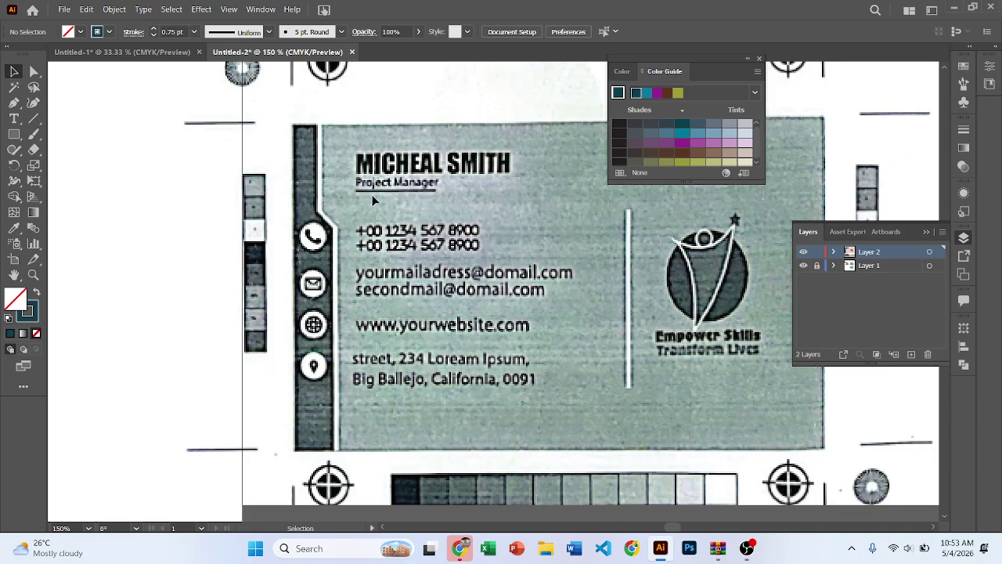
scroll(341, 289, left, 5)
scroll(262, 305, down, 3)
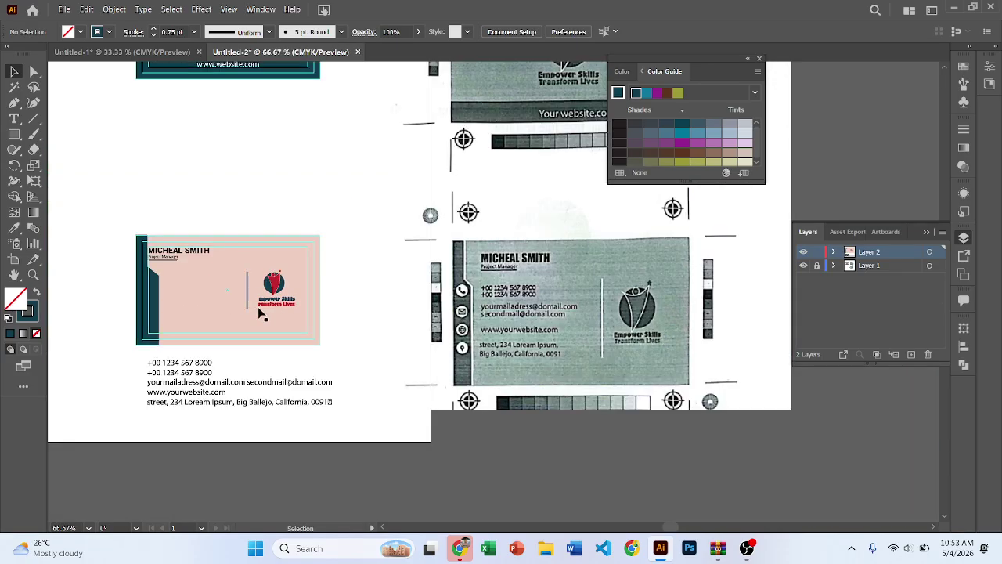
scroll(377, 263, up, 4)
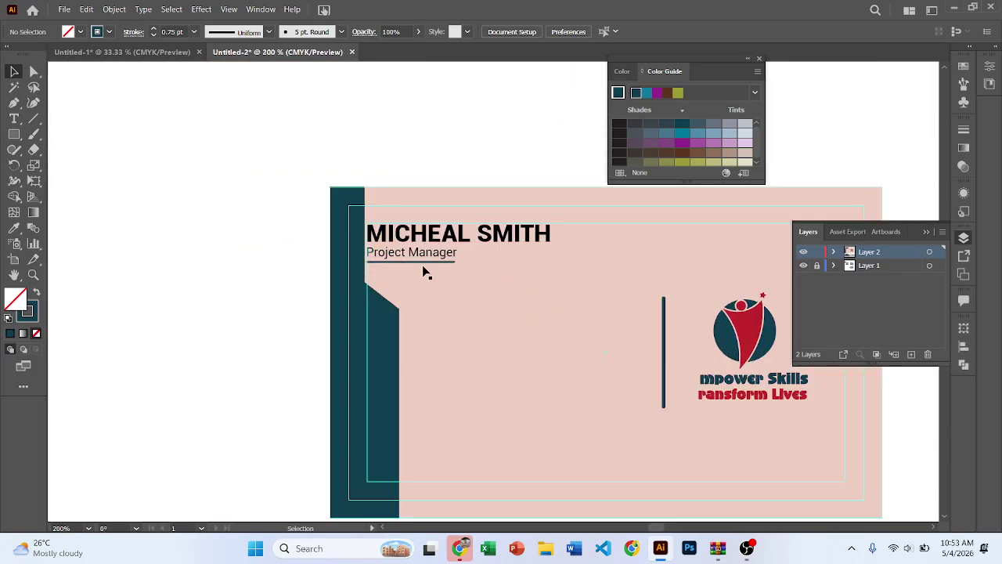
Move the name, job title and underline together horizontally away from the teal strip, and deselect them.
scroll(422, 272, up, 2)
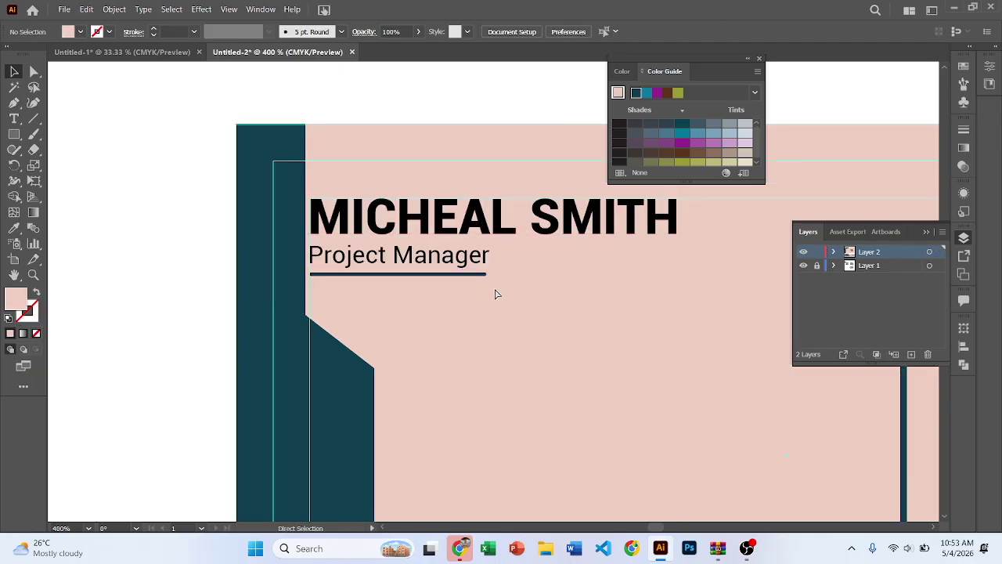
scroll(430, 218, right, 3)
drag(315, 226, 425, 227)
scroll(336, 259, down, 3)
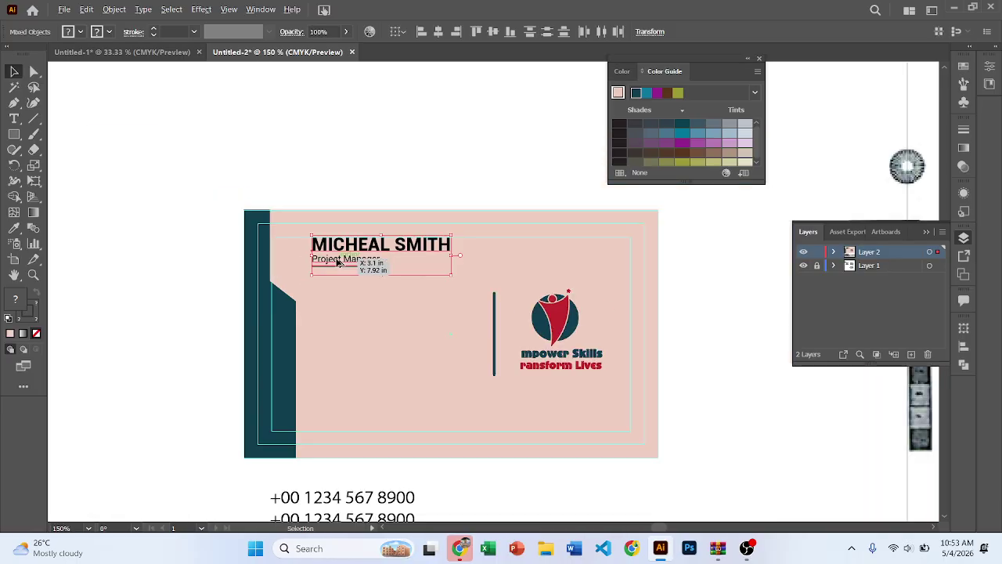
click(218, 181)
scroll(302, 174, right, 1)
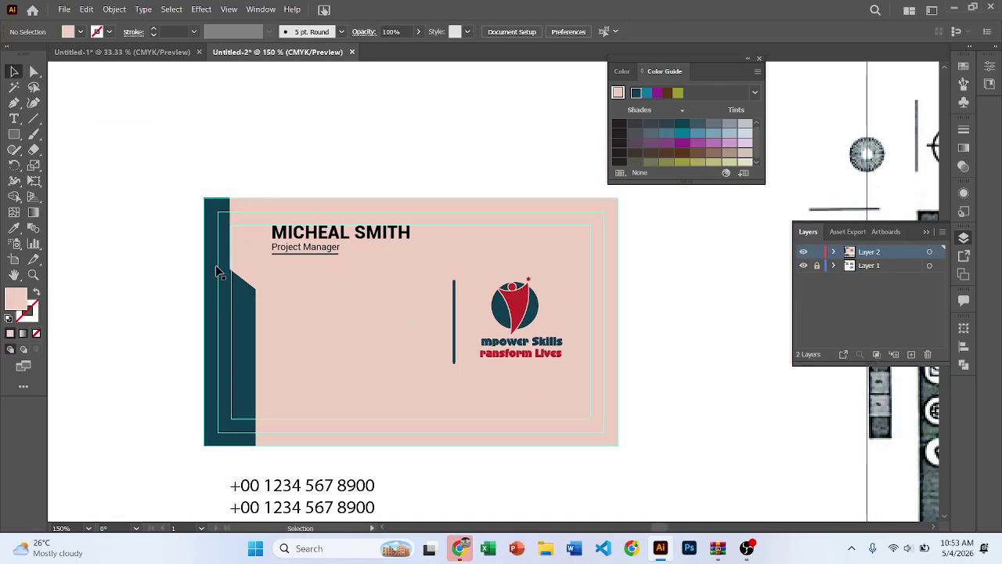
Show the rulers, place a vertical guide between the teal strip and the name block, and align the block's starting edge to it.
key(ctrl+r)
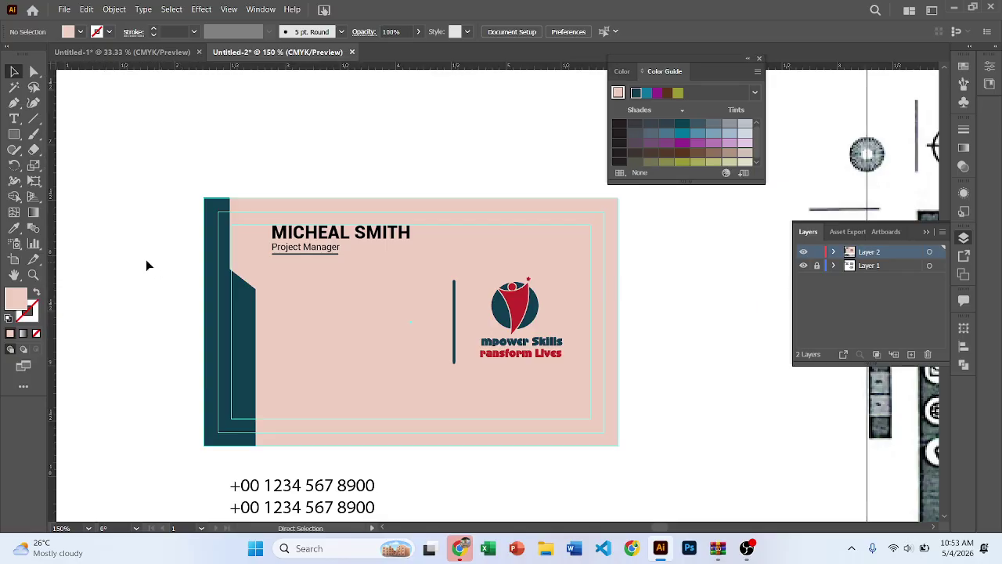
drag(57, 252, 266, 264)
scroll(298, 262, up, 3)
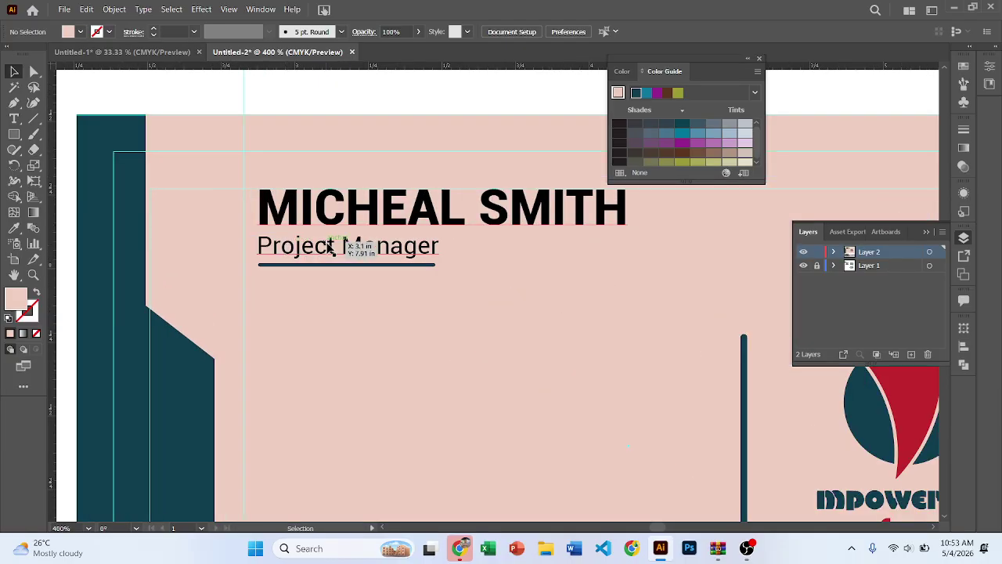
click(317, 213)
drag(317, 213, 298, 210)
scroll(249, 219, down, 3)
click(249, 252)
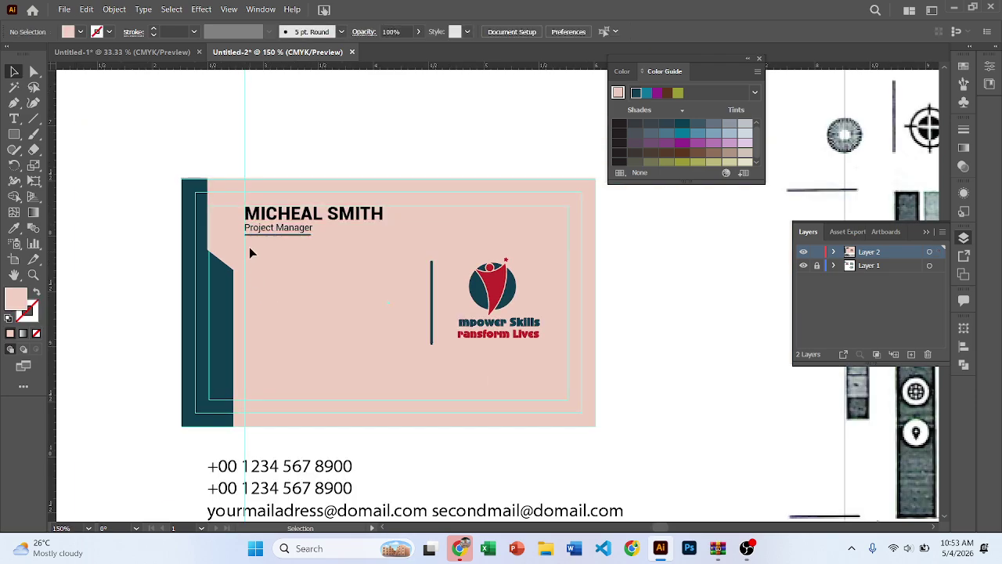
Break the e-mail line in the contact text below the card so the second e-mail starts on its own line.
scroll(261, 251, up, 1)
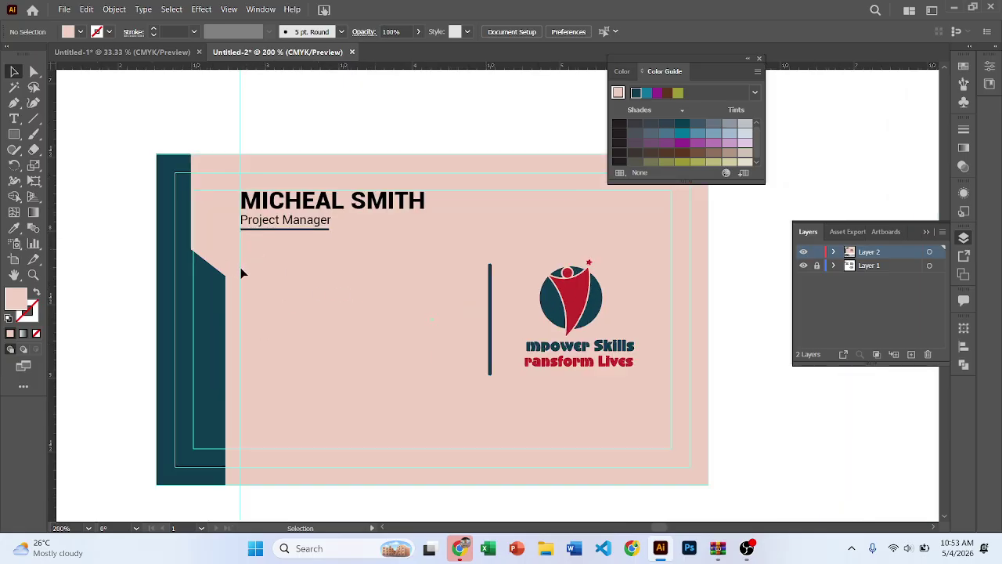
scroll(262, 219, up, 1)
scroll(291, 266, down, 4)
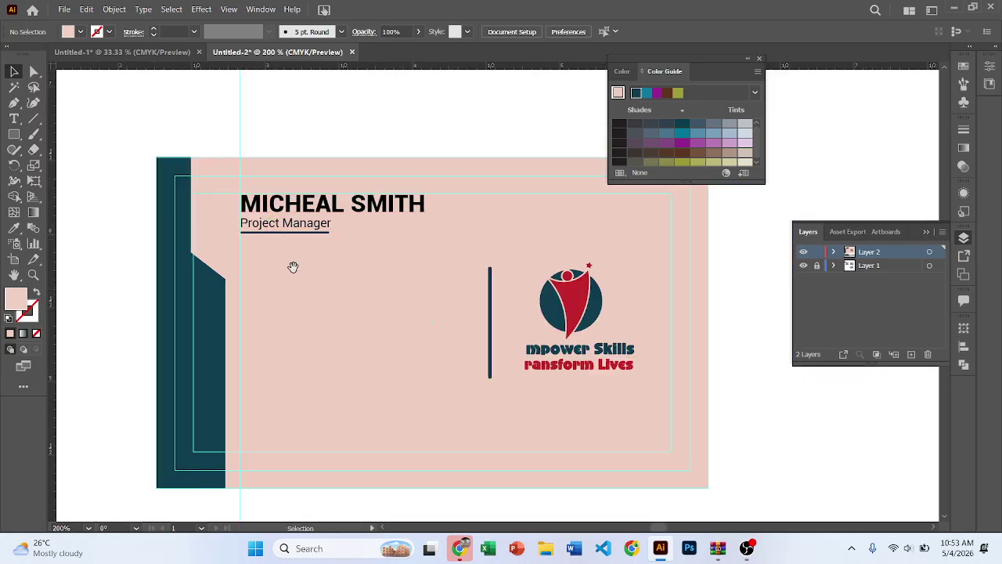
key(space)
drag(489, 292, 441, 275)
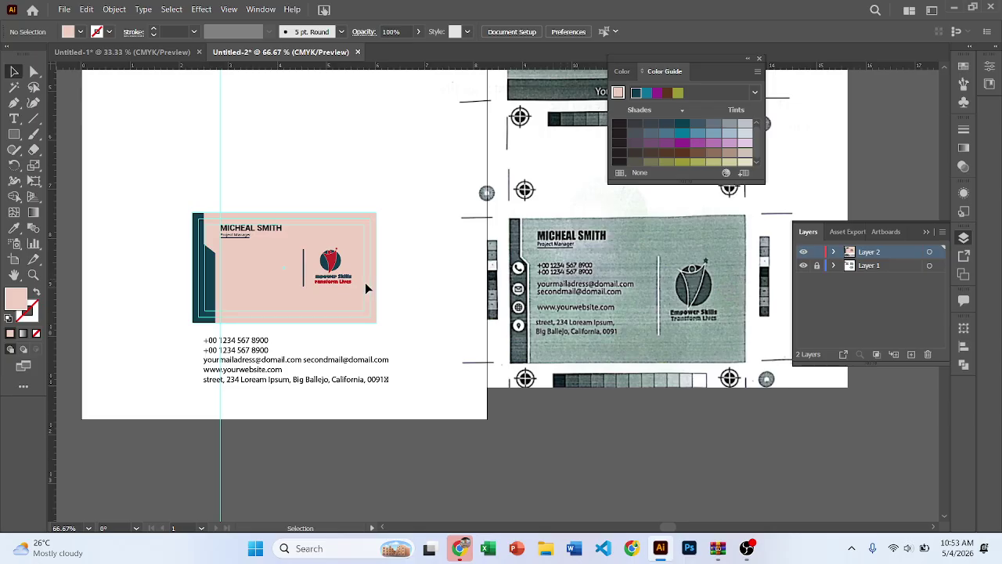
scroll(365, 288, down, 1)
click(286, 359)
scroll(324, 333, up, 1)
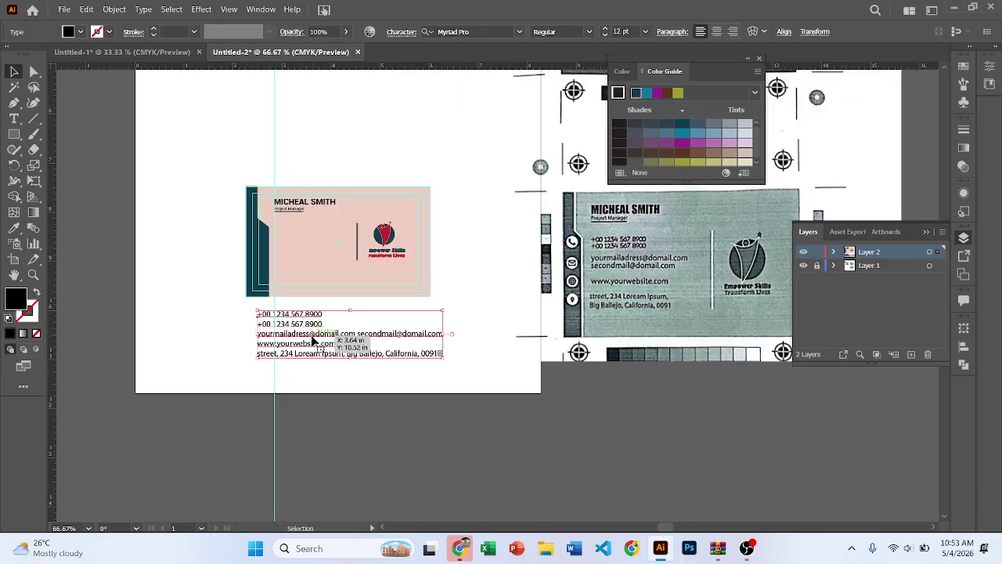
scroll(312, 341, up, 2)
double_click(418, 328)
triple_click(418, 327)
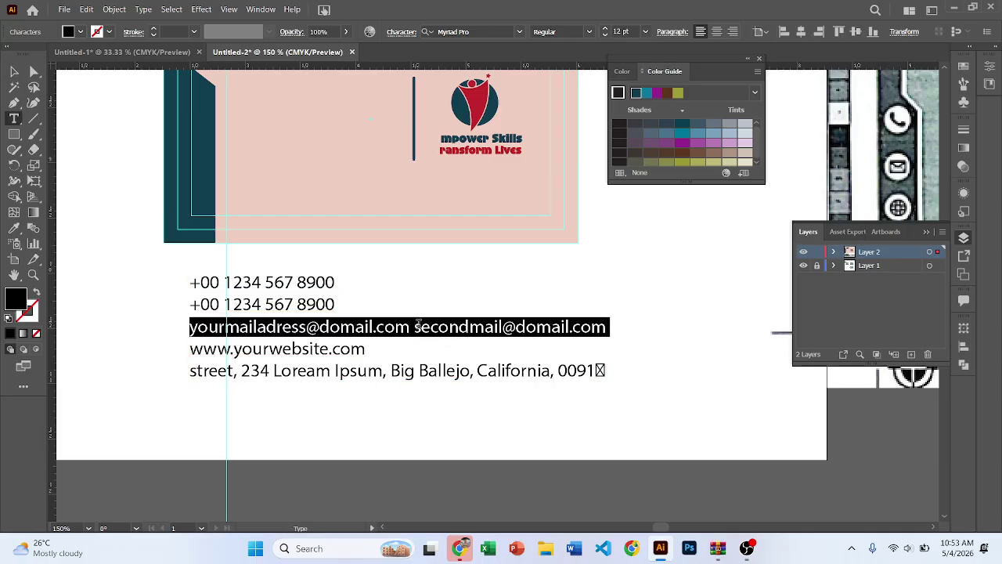
click(416, 326)
key(Return)
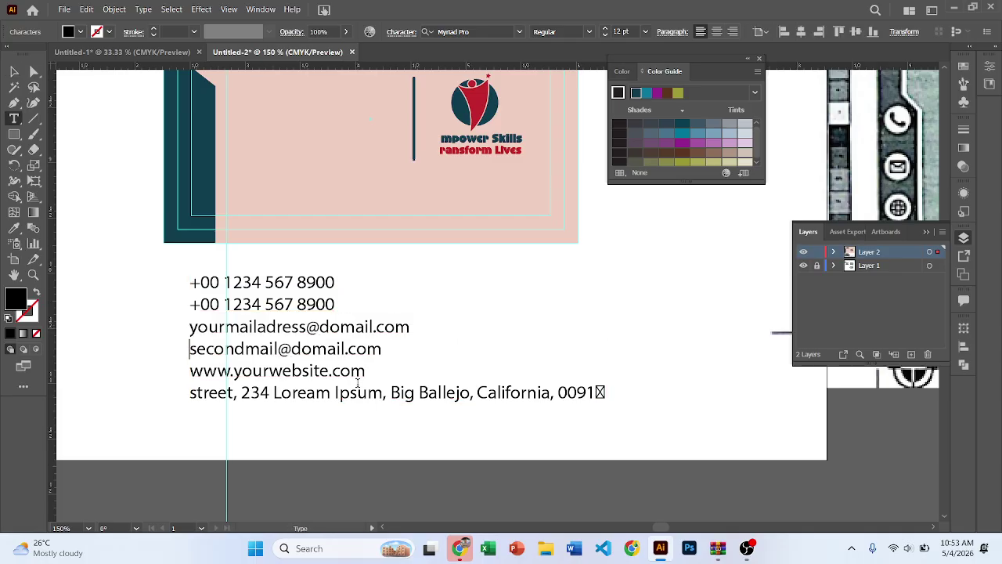
Break the address line after the street part and delete the stray character at the address's end.
click(391, 392)
key(Return)
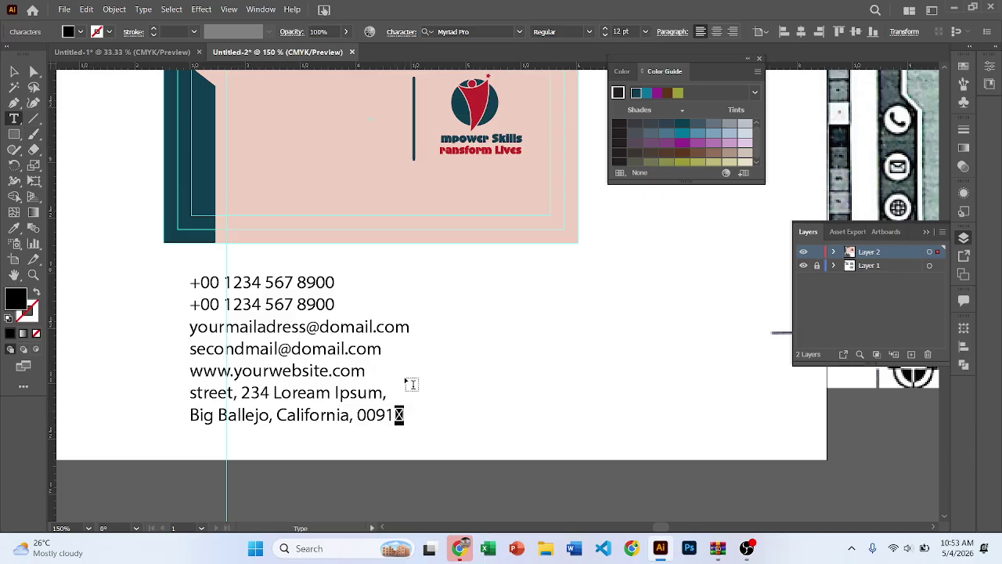
click(17, 72)
Try placing the contact text block on the card beneath the job title, starting at the vertical guide.
scroll(246, 278, down, 1)
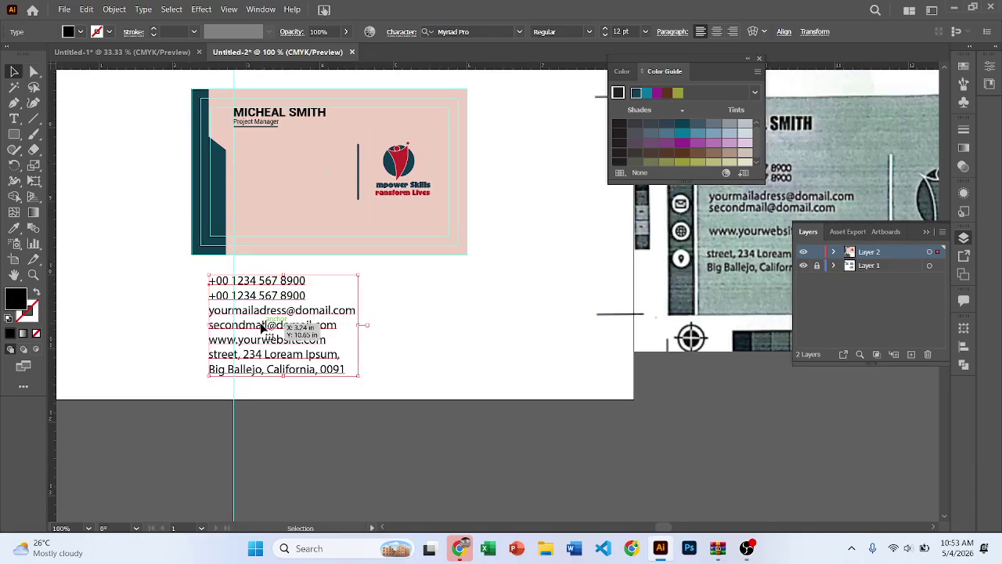
drag(263, 319, 286, 182)
scroll(287, 188, up, 1)
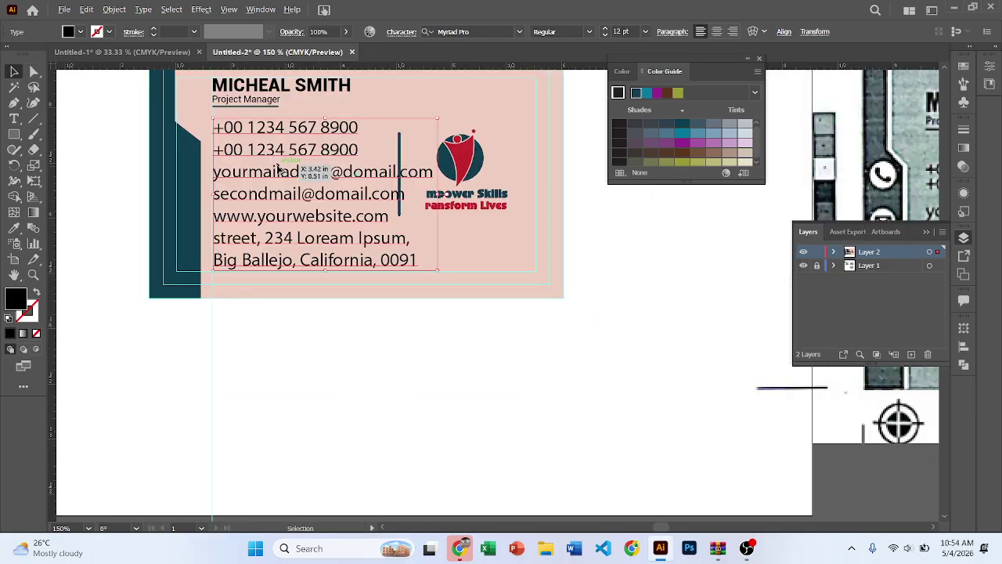
scroll(270, 219, up, 1)
scroll(266, 235, down, 3)
Move the contact text below the card and split its two phone number lines into a separate text object.
drag(263, 250, 316, 384)
scroll(344, 366, up, 1)
drag(342, 341, 253, 242)
double_click(326, 252)
key(BackSpace)
key(Escape)
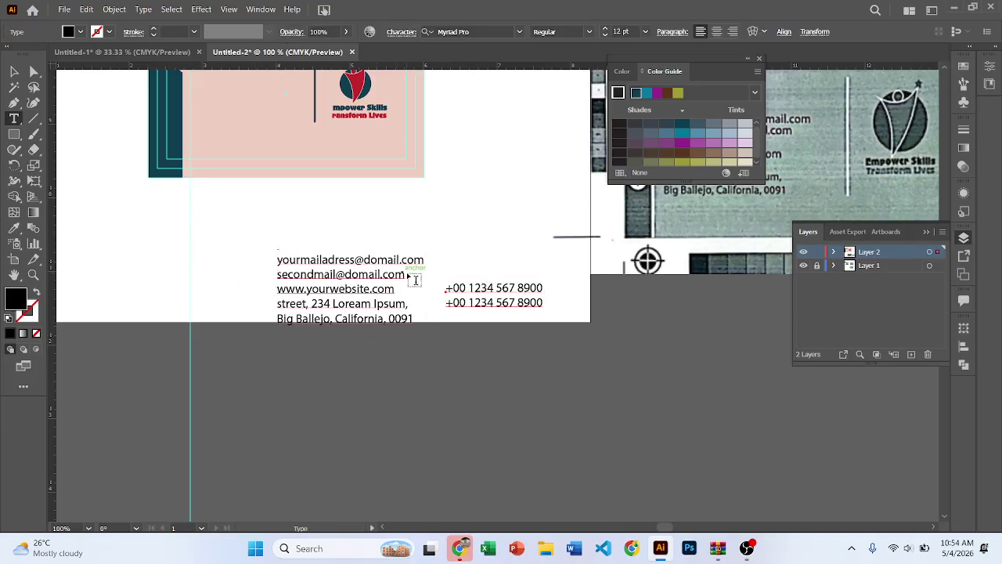
Try to cut the two e-mail lines out of the contact block and paste them as a separate text object.
drag(415, 279, 269, 261)
key(BackSpace)
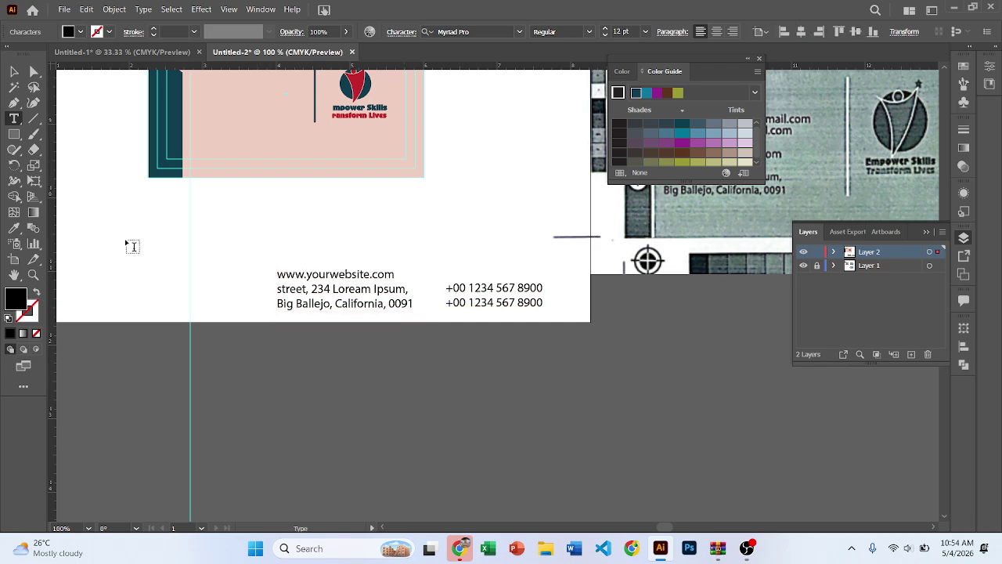
key(ctrl+v)
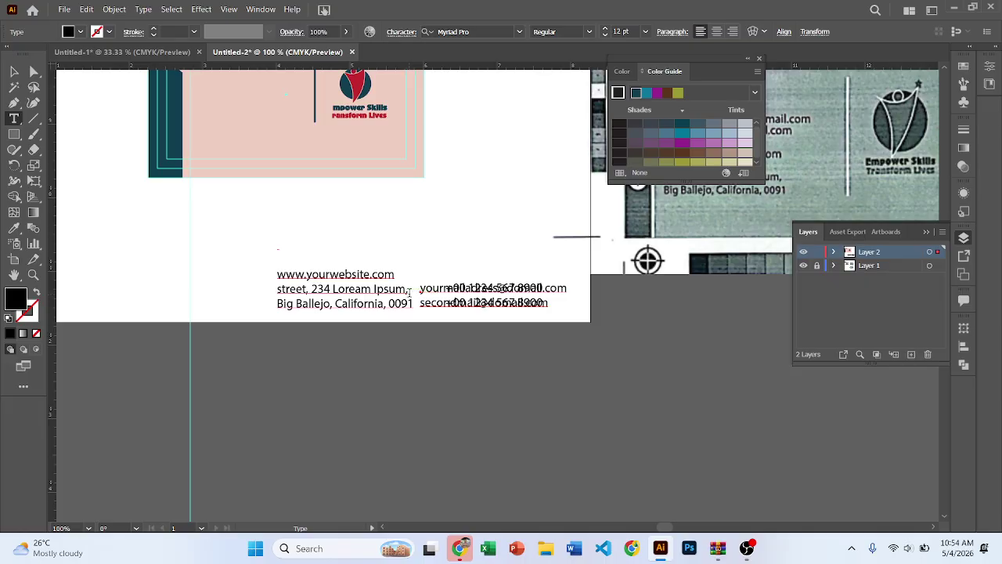
key(Escape)
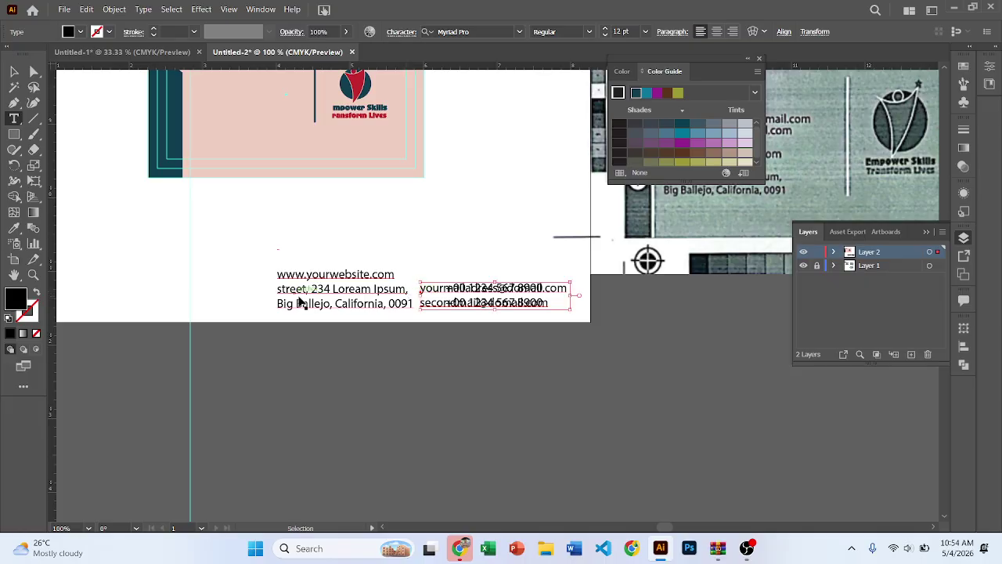
Undo the e-mail separation so both lines are back in the contact block, and deselect everything.
key(ctrl+x)
click(323, 265)
key(ctrl+v)
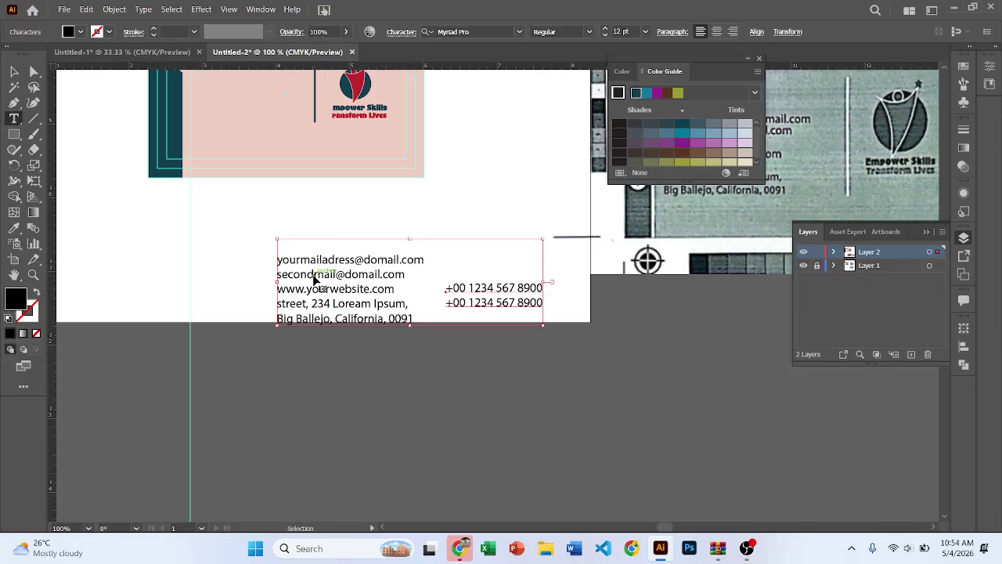
key(ctrl+shift+a)
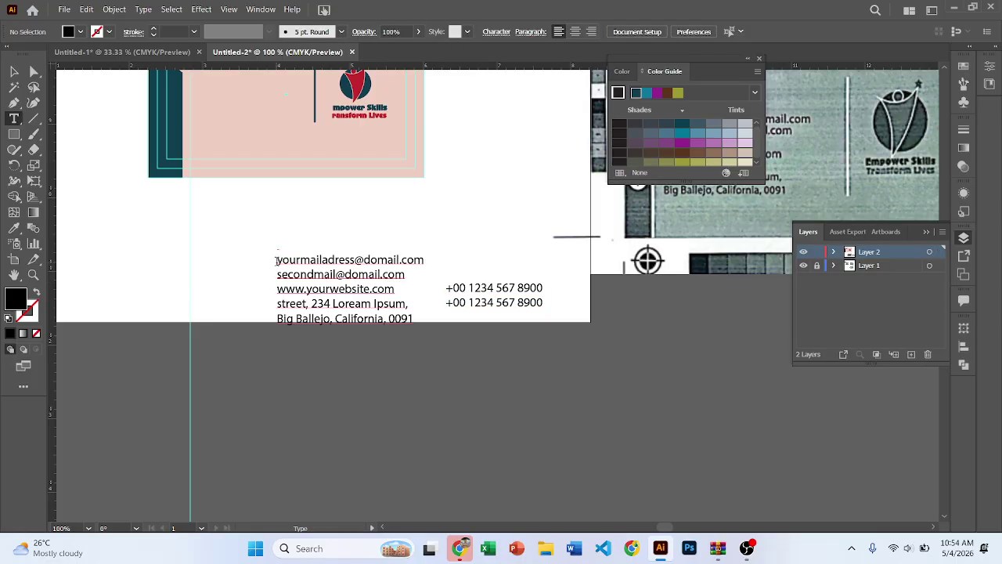
Cut the two e-mail lines out of the contact block and paste them as a separate text object.
drag(276, 259, 337, 274)
scroll(432, 279, right, 4)
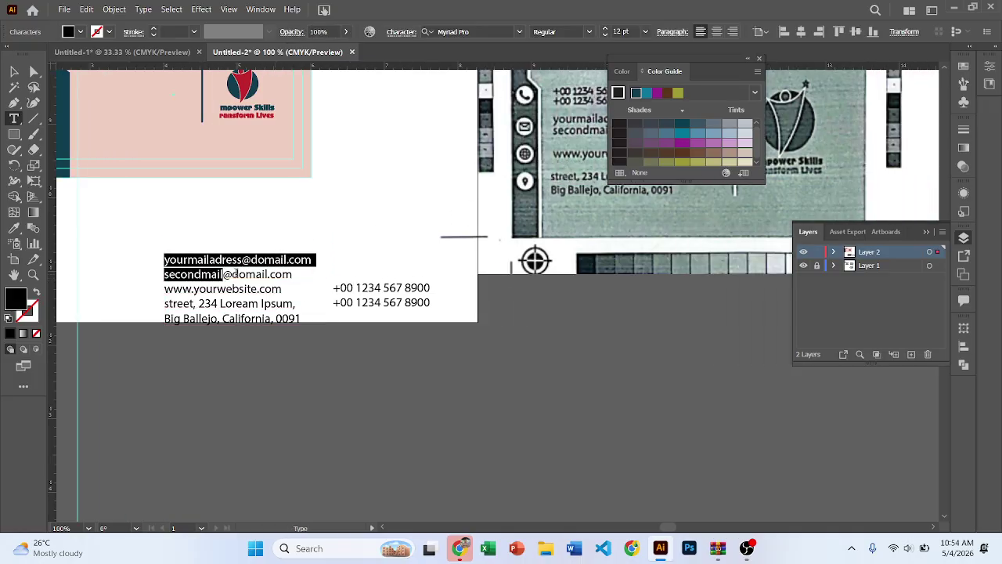
drag(291, 274, 161, 259)
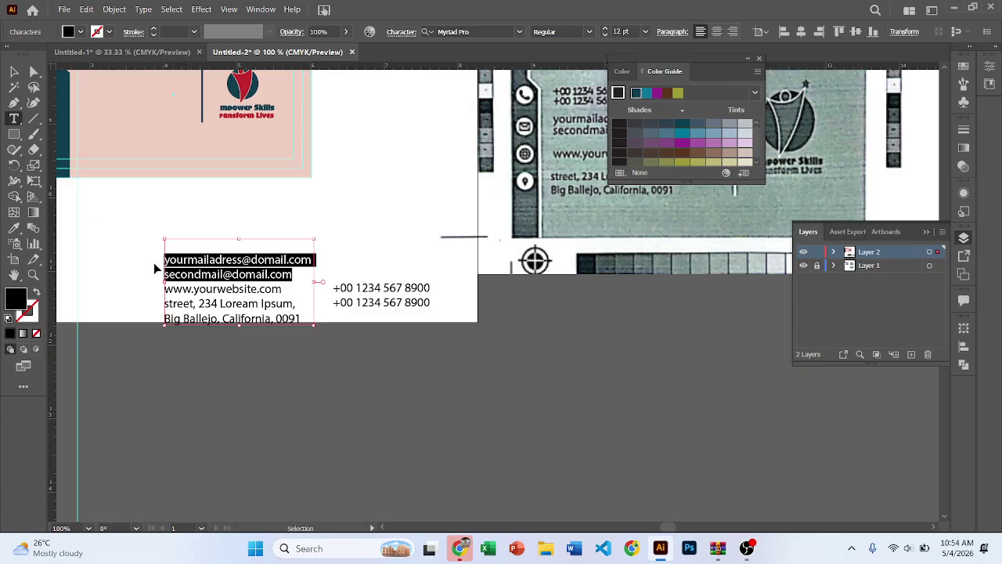
key(BackSpace)
key(Escape)
click(146, 218)
key(ctrl+v)
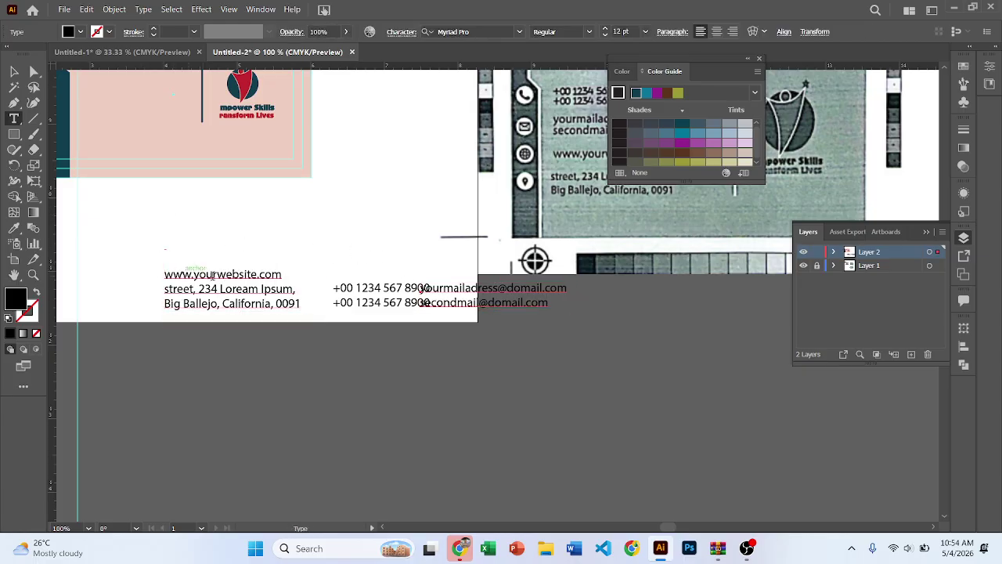
Cut the website line out of the remaining contact block and paste it as its own text object.
drag(164, 274, 284, 276)
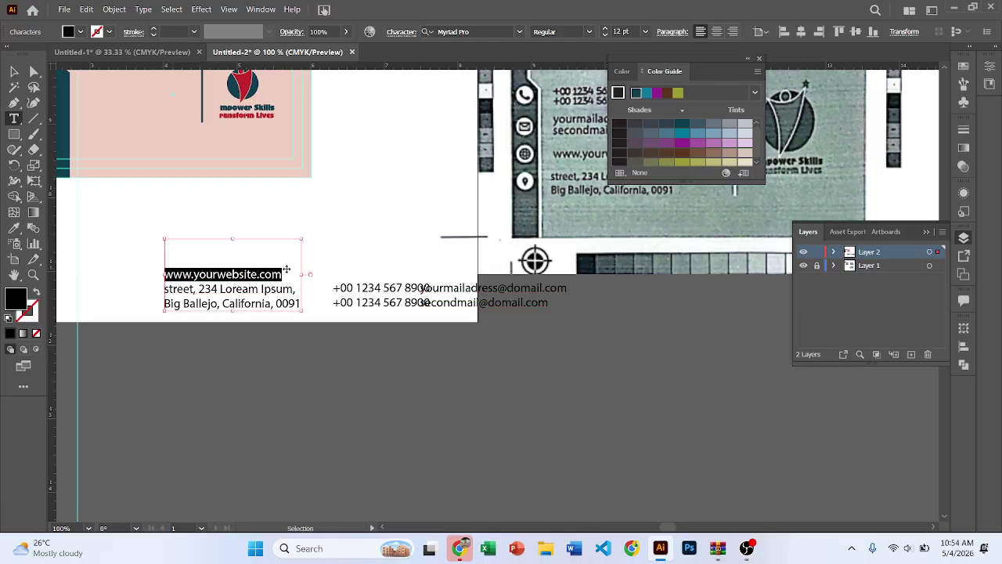
key(BackSpace)
key(Escape)
click(375, 168)
key(ctrl+v)
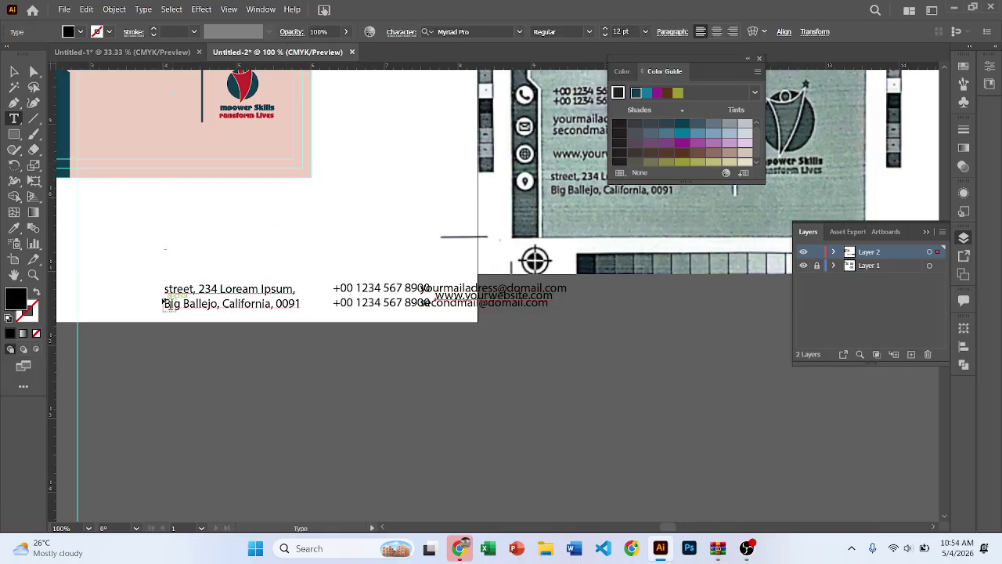
Spread the address, e-mail, phone number and website text objects apart below the card so none overlap.
key(Escape)
drag(224, 282, 155, 246)
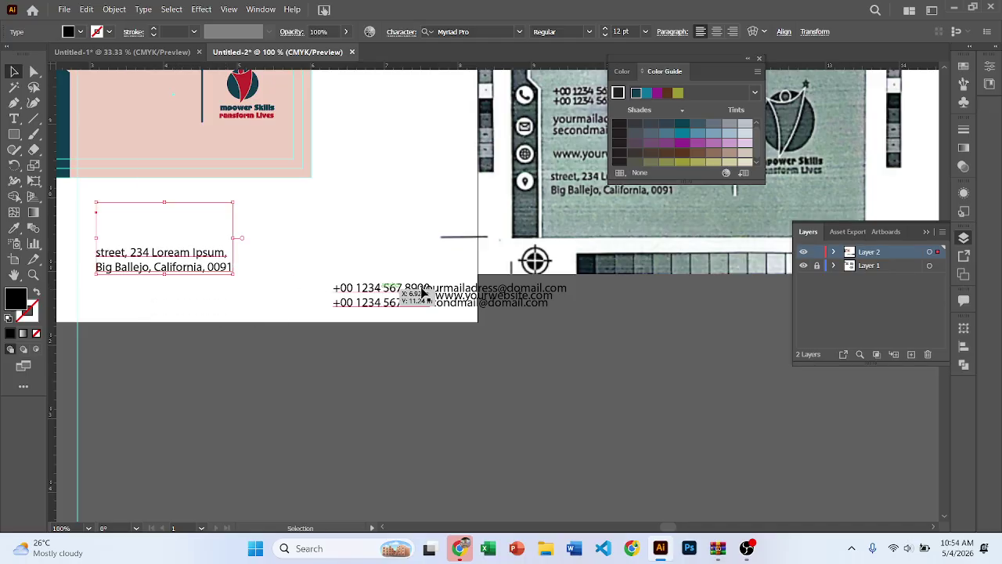
drag(452, 293, 320, 209)
drag(392, 293, 298, 289)
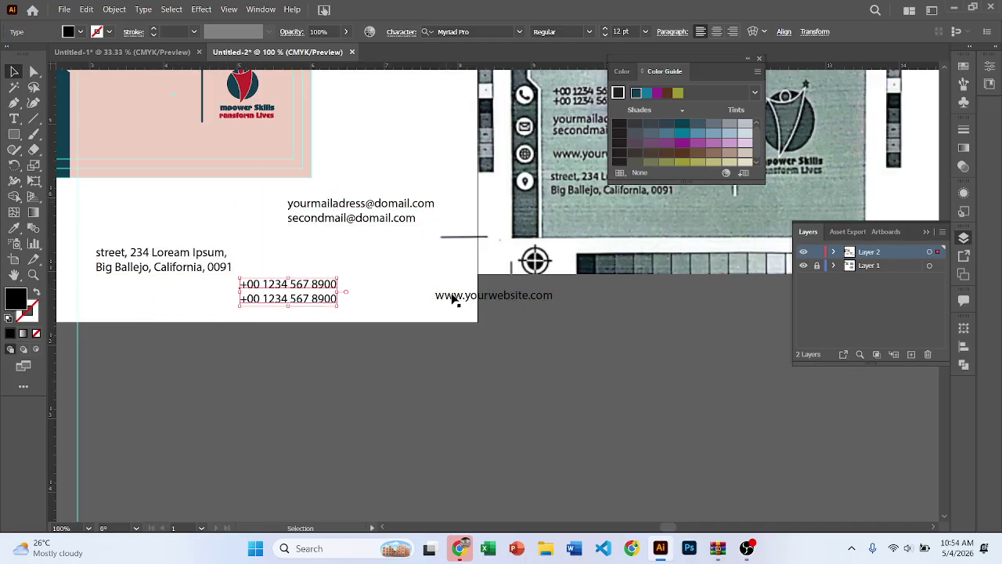
drag(456, 295, 290, 248)
Open the Web Icons symbol library and move it away from the artboard, over the scanned card.
drag(182, 217, 281, 362)
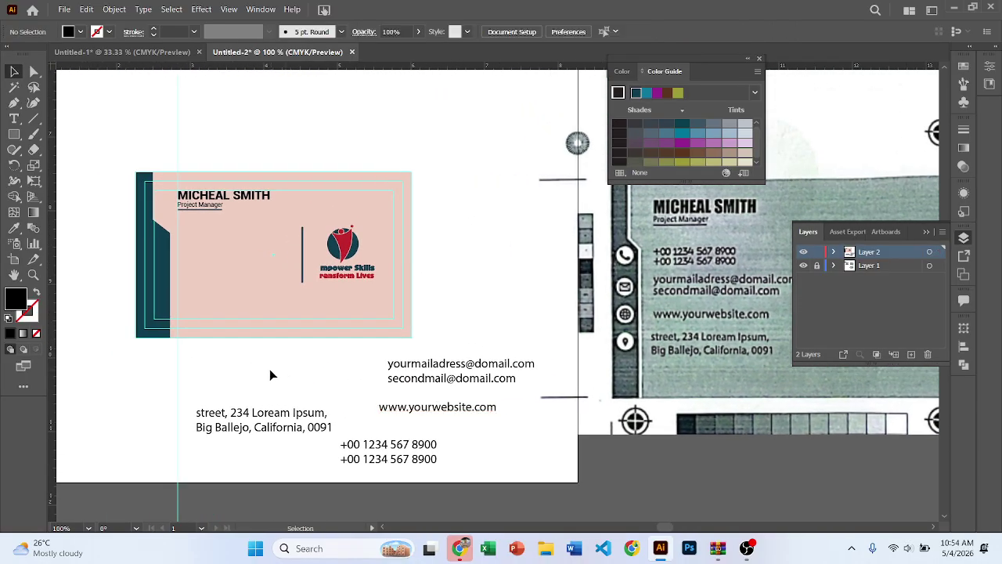
drag(476, 287, 435, 266)
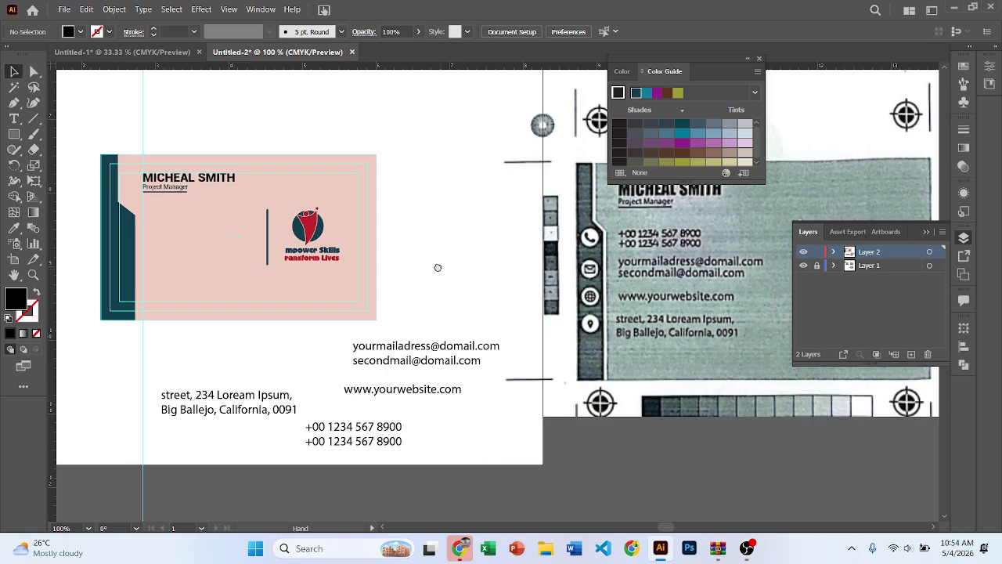
drag(491, 231, 435, 256)
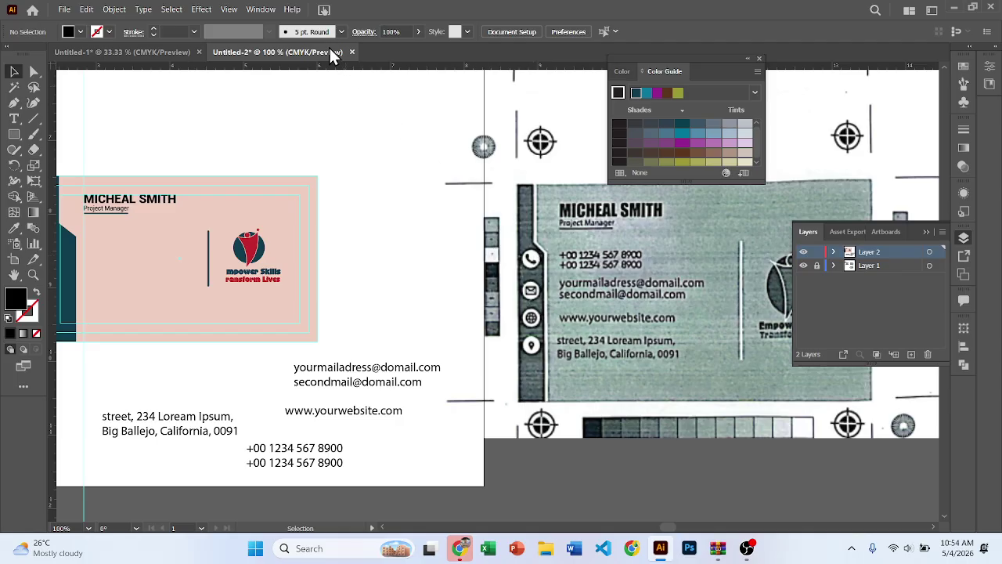
click(260, 11)
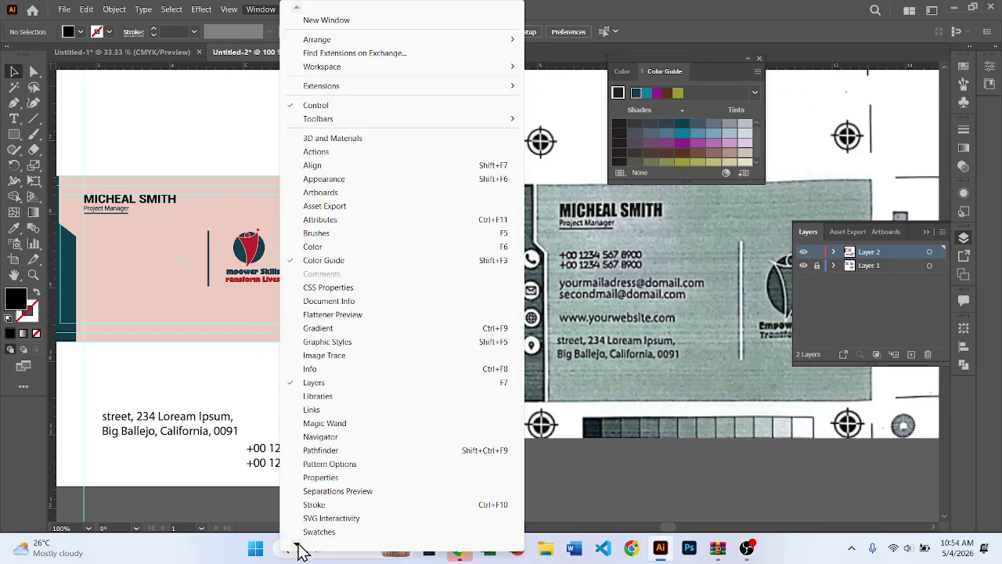
mouse_move(299, 548)
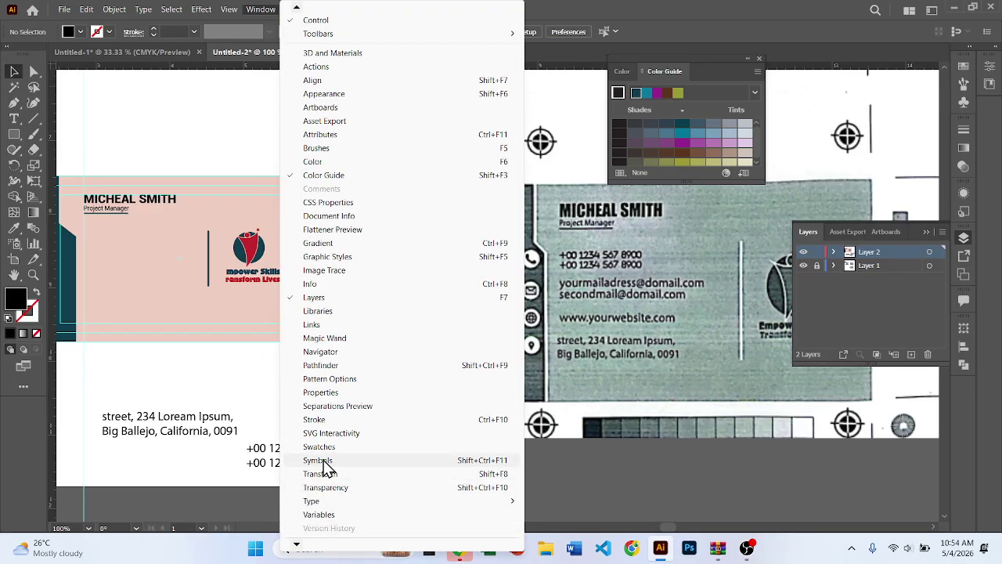
click(329, 465)
click(804, 135)
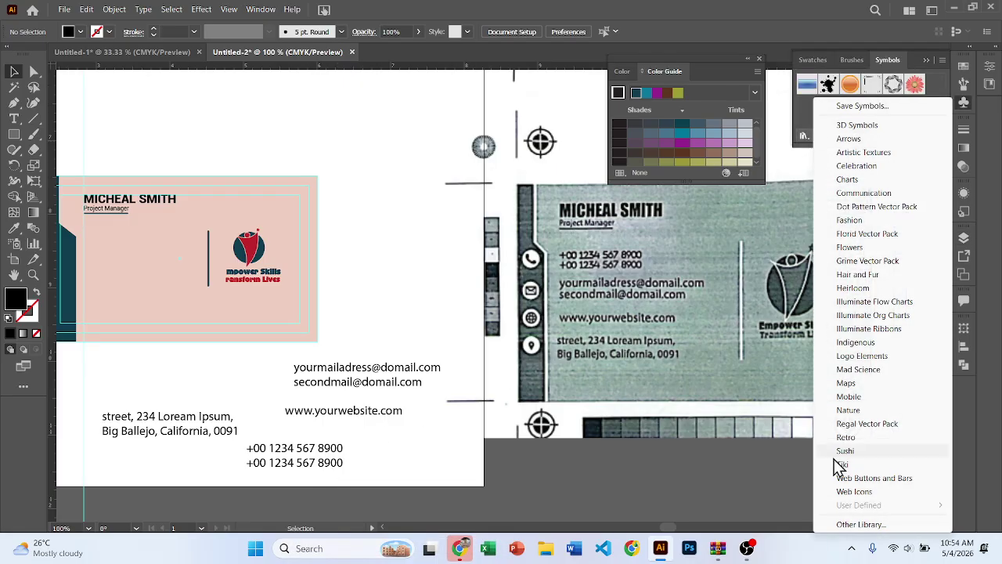
click(854, 491)
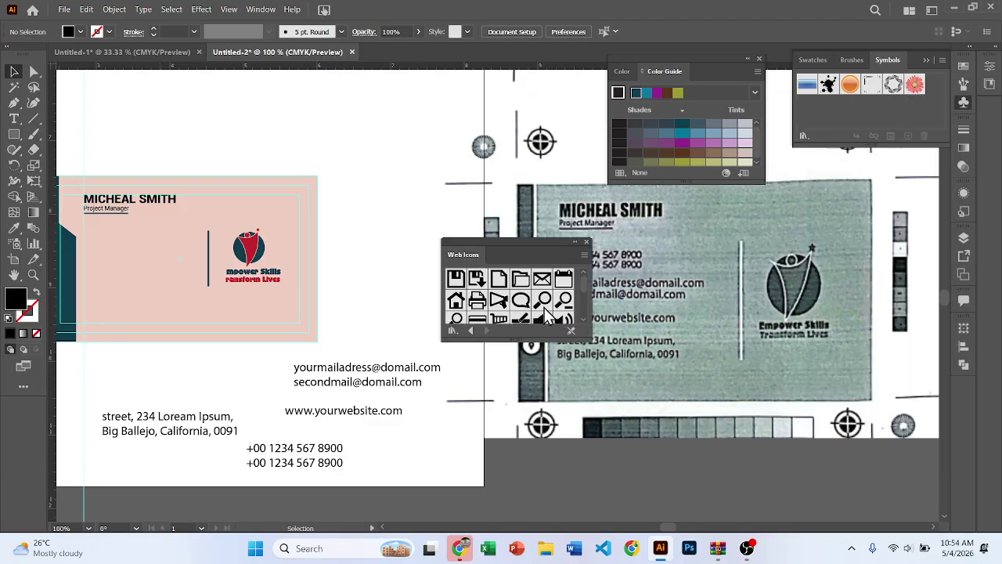
drag(525, 250, 726, 263)
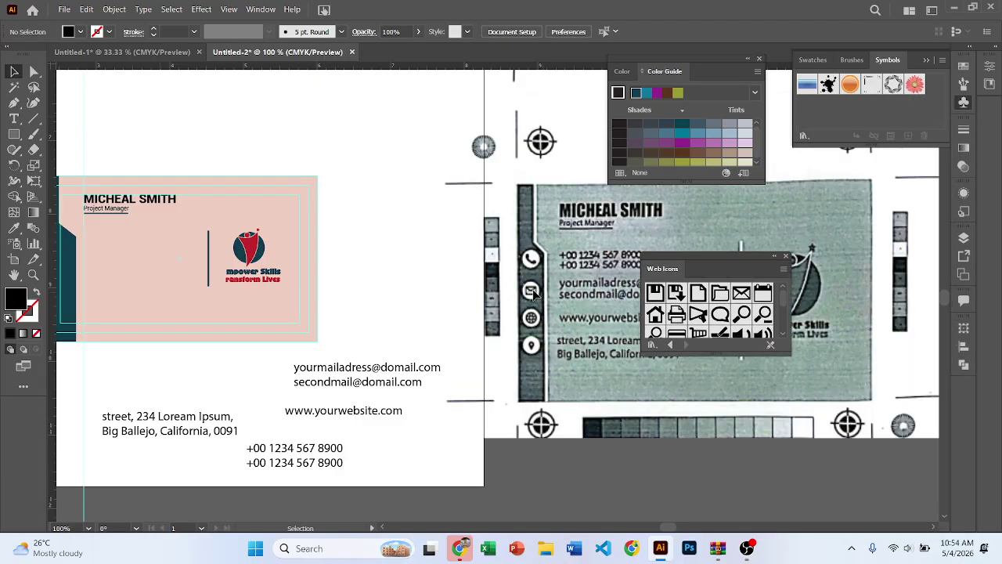
Place the Go to Web, Phone and Email symbols side by side above the card, and close the symbol library.
scroll(712, 315, down, 3)
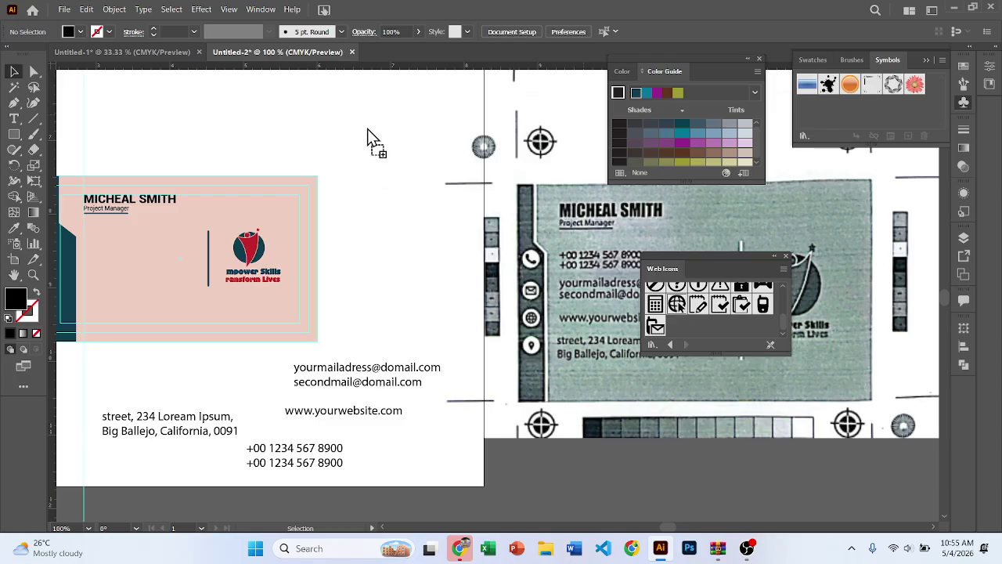
drag(367, 129, 368, 130)
drag(762, 316, 532, 252)
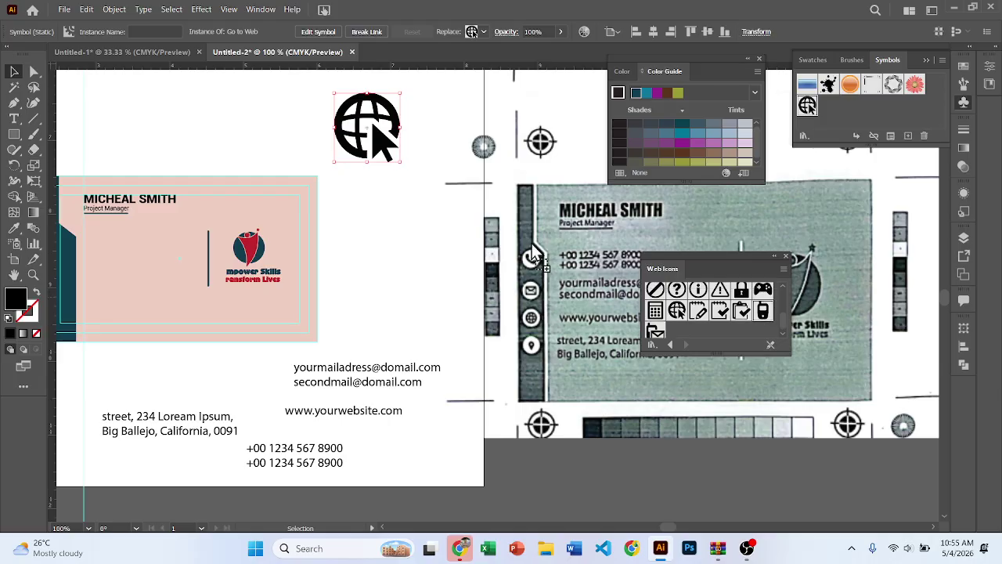
drag(305, 107, 305, 107)
scroll(689, 330, up, 5)
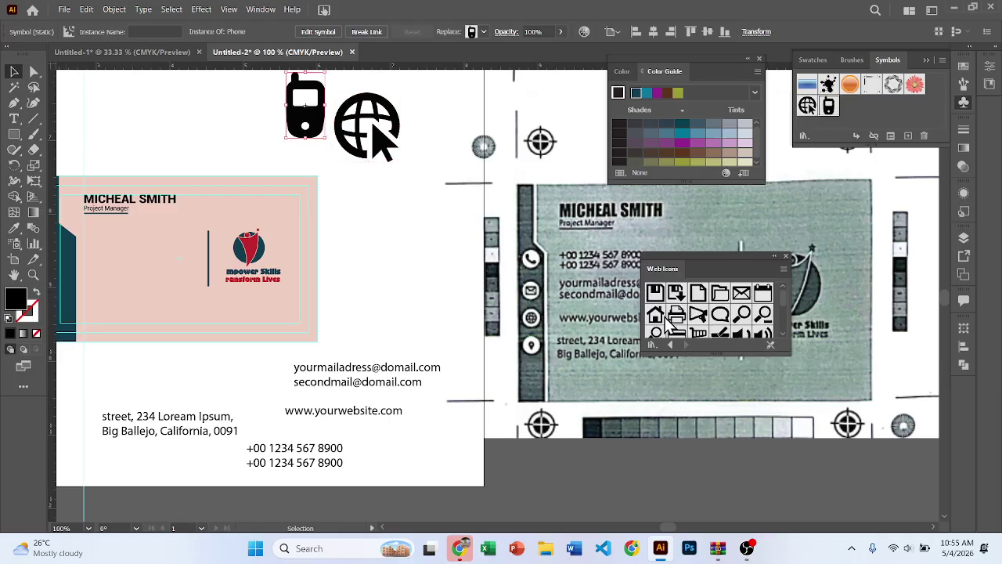
drag(655, 279, 249, 128)
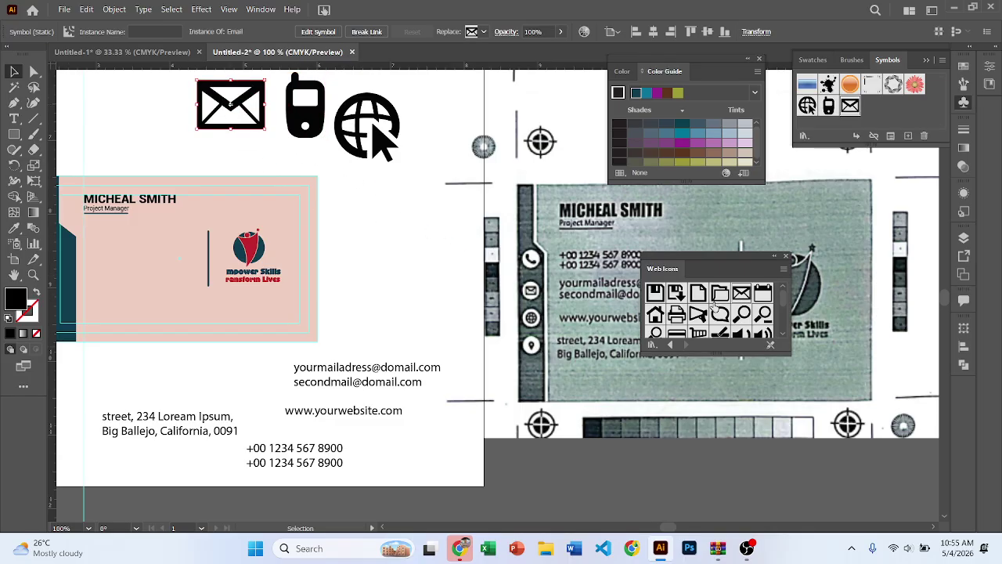
click(786, 256)
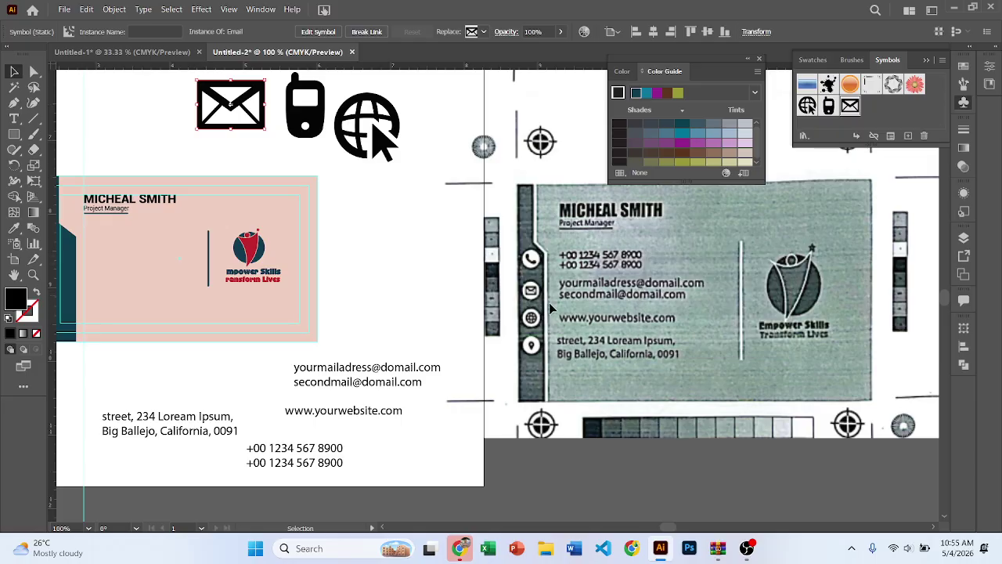
Draw a black circle about 0.65 in across with the Ellipse tool, in the empty area beside the card.
scroll(537, 362, up, 2)
scroll(347, 241, down, 2)
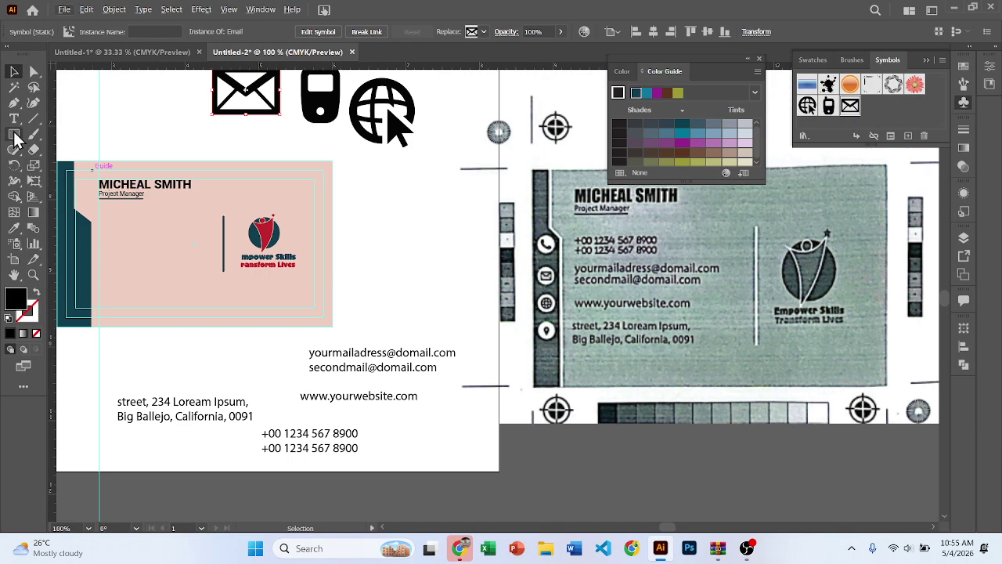
drag(14, 138, 79, 159)
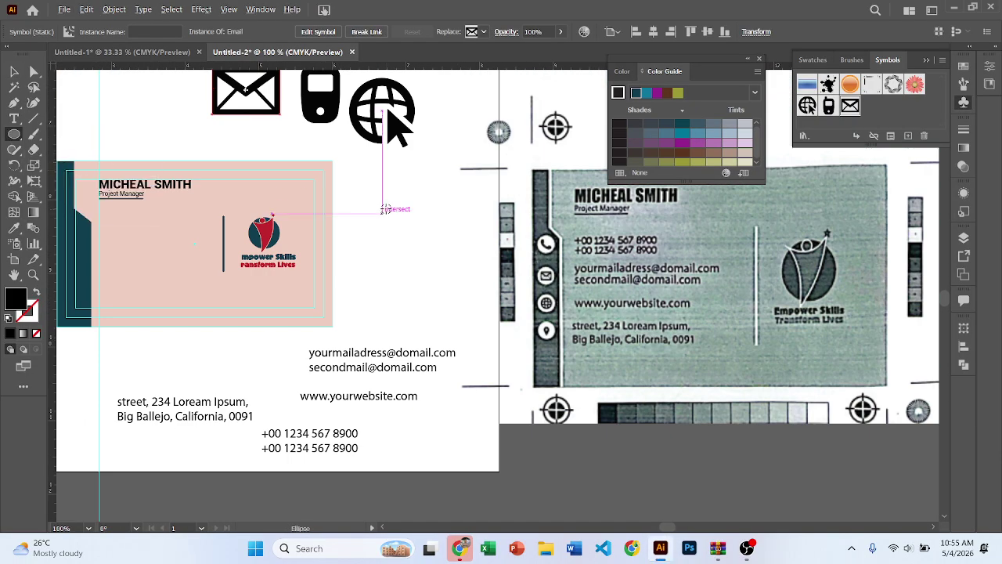
scroll(384, 200, up, 1)
mouse_move(396, 197)
mouse_down()
mouse_move(430, 223)
mouse_move(400, 209)
mouse_move(408, 214)
mouse_up()
key(v)
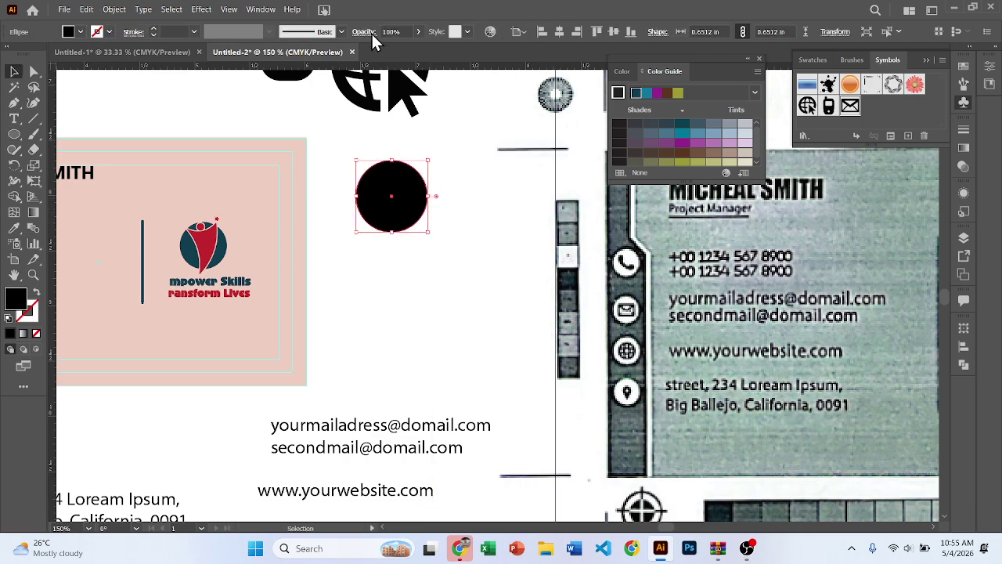
Open the Maps symbol library and enlarge it so all its symbols are shown.
click(261, 9)
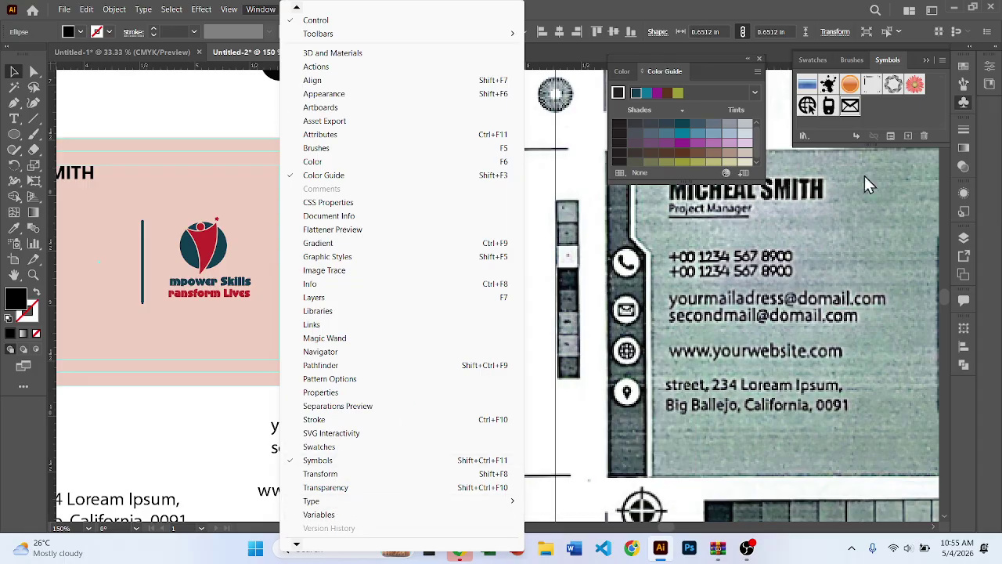
click(803, 136)
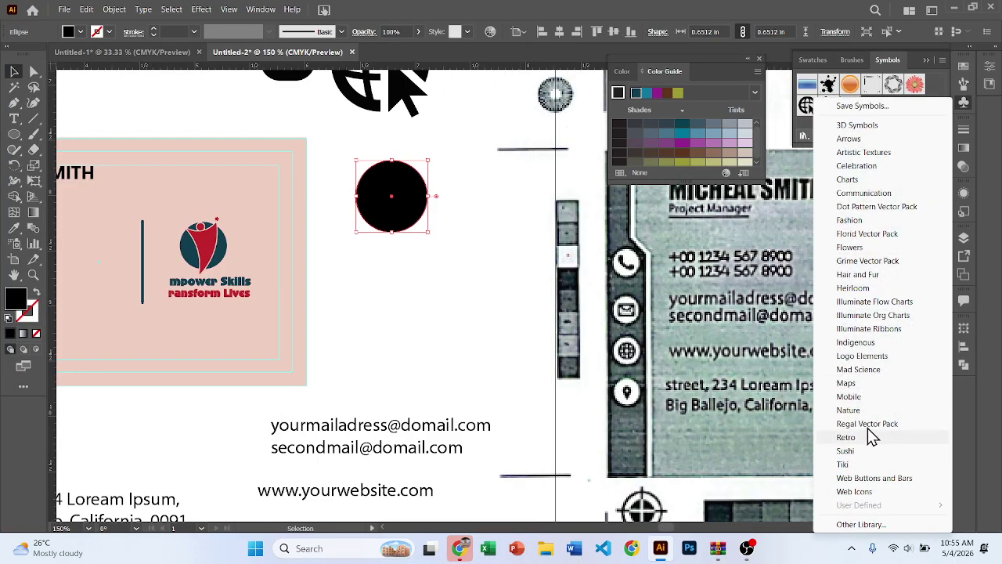
click(853, 383)
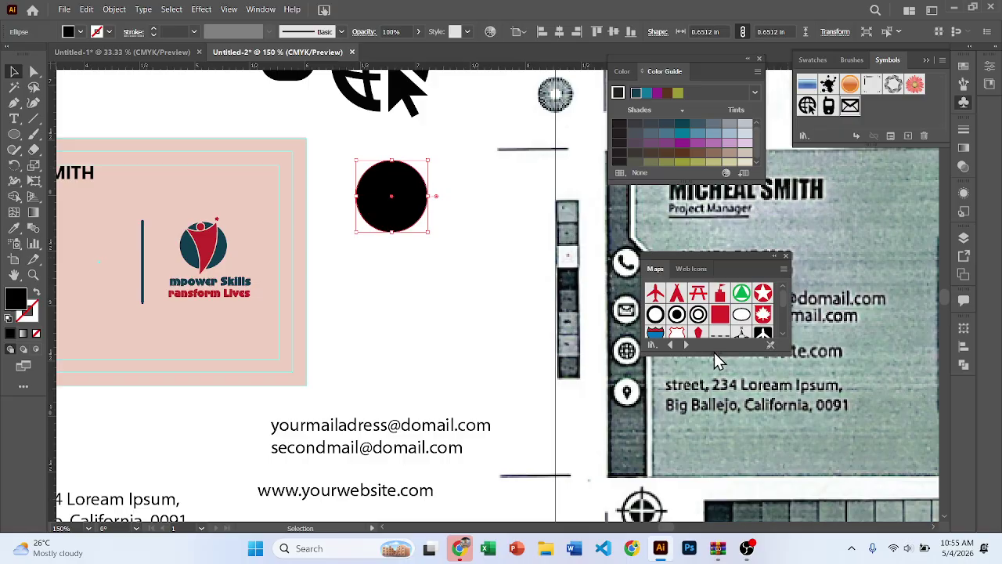
drag(712, 352, 711, 474)
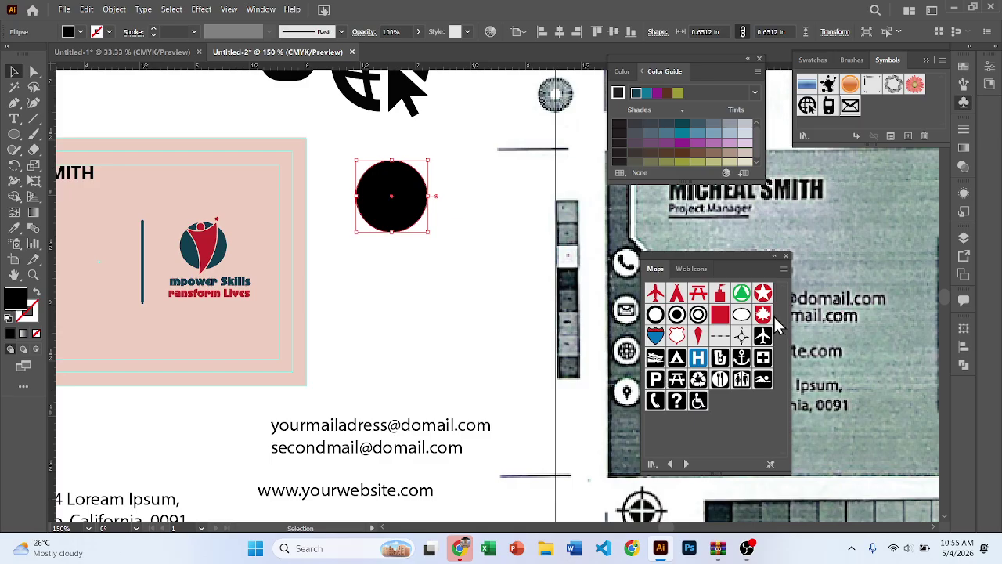
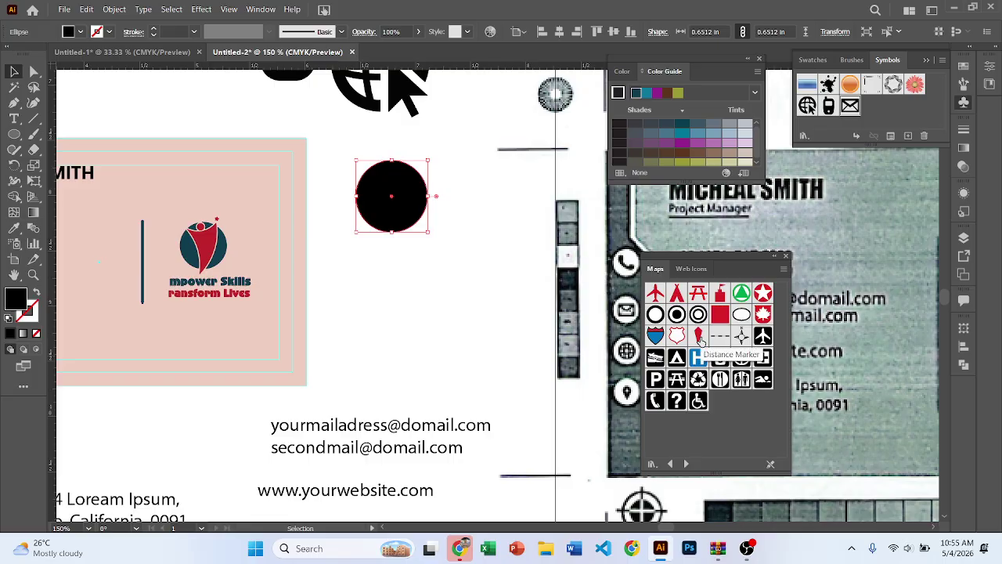
Place the Telephone symbol from the Maps library below the black circle, about 1.25 in wide and high.
click(656, 401)
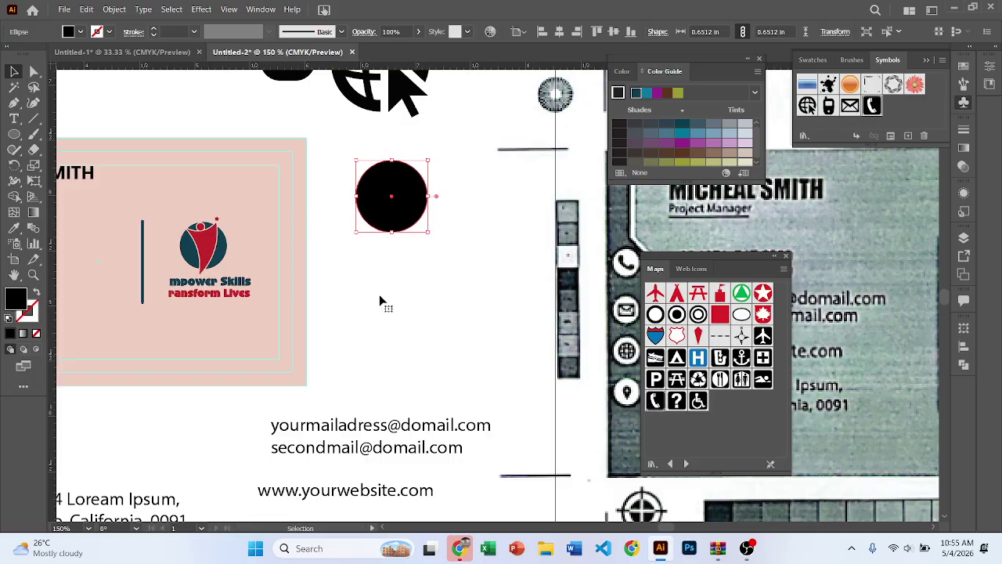
drag(379, 302, 510, 423)
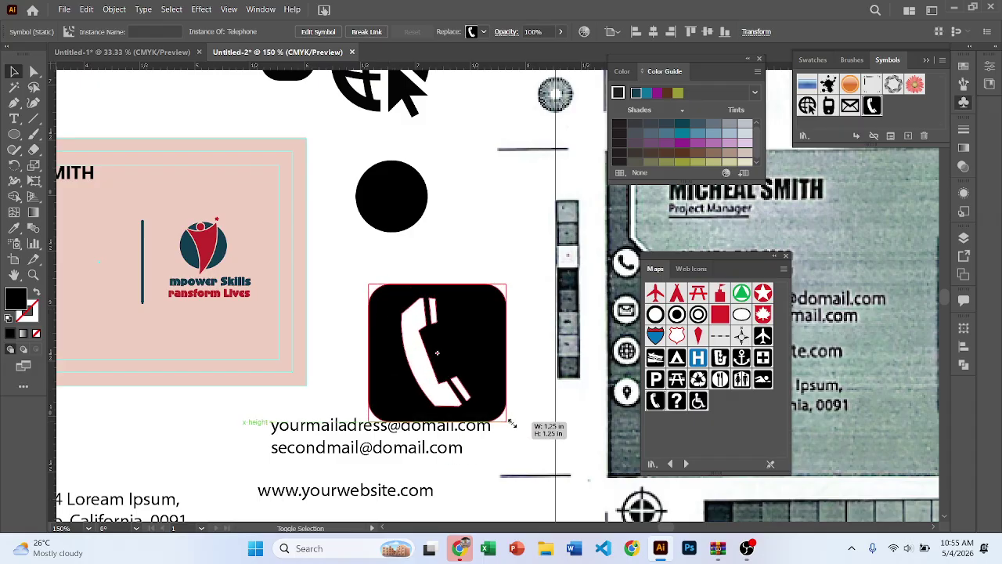
drag(443, 358, 423, 323)
scroll(415, 235, down, 1)
drag(416, 235, 439, 275)
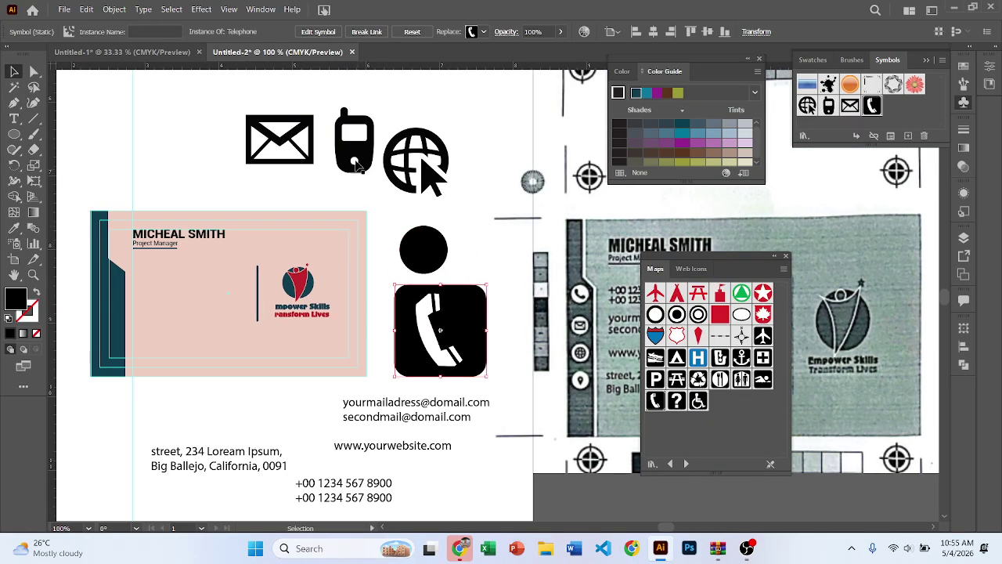
Delete the mobile phone symbol and move the Telephone symbol next to the envelope icon above the card.
click(355, 138)
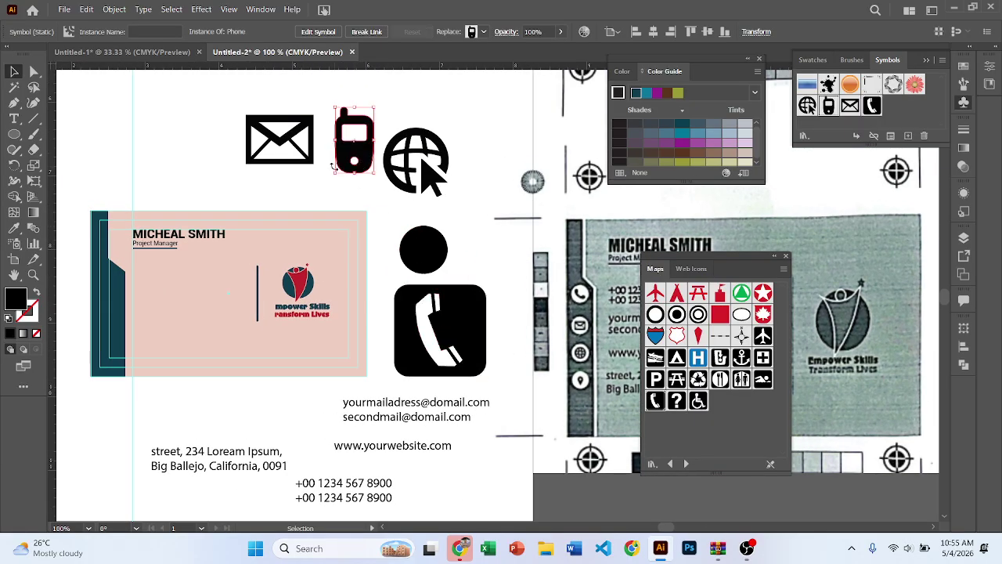
key(Delete)
drag(470, 323, 211, 143)
Pull the black circle's bottom anchor point straight down to form a long teardrop shape.
click(432, 251)
scroll(435, 249, up, 2)
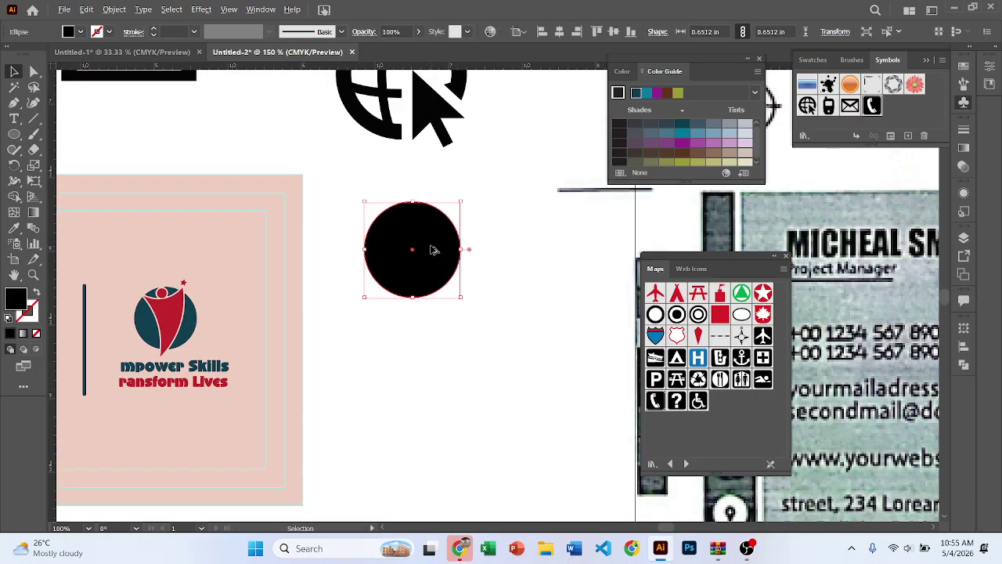
click(34, 74)
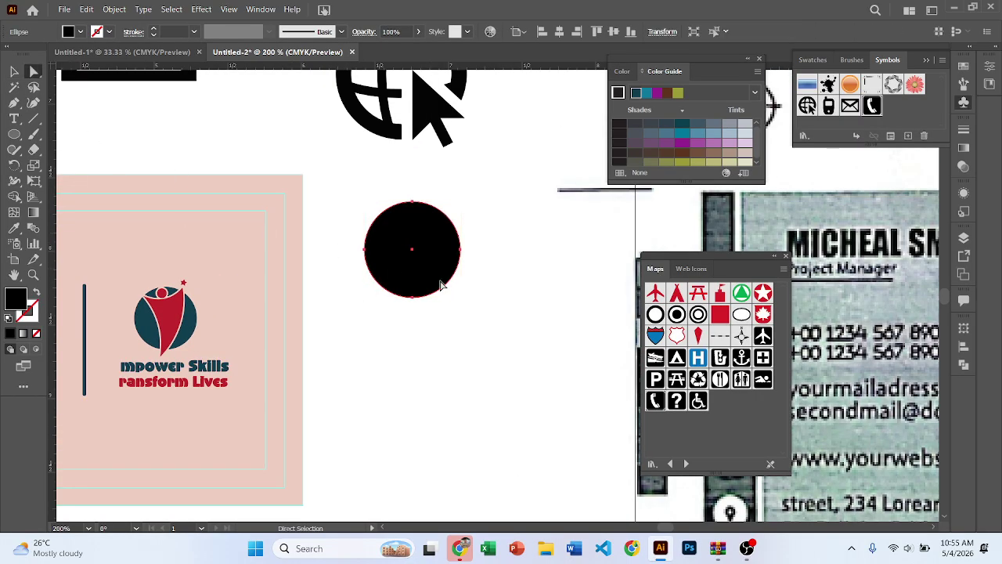
drag(413, 297, 415, 418)
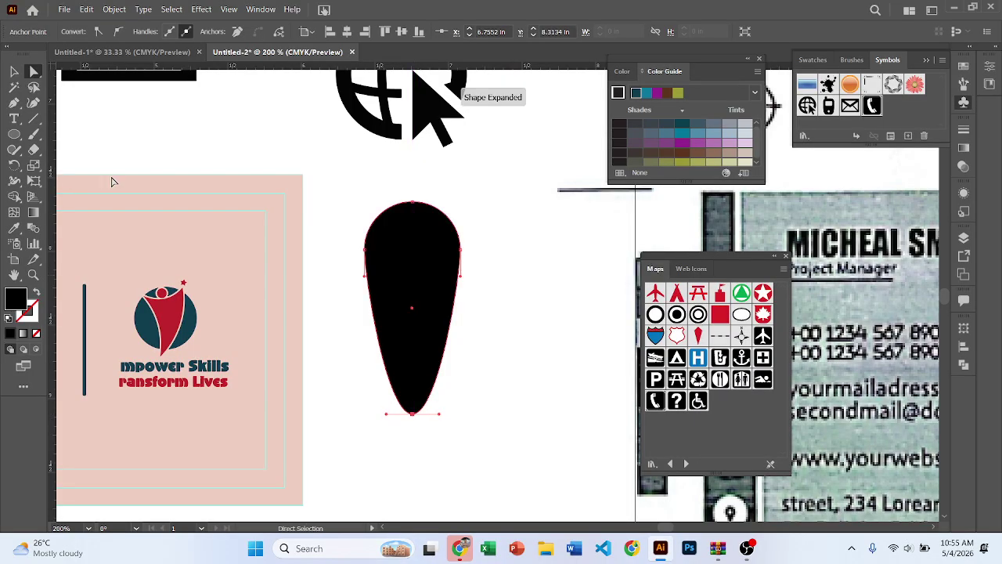
Reshape the teardrop's bottom point with the Anchor Point tool.
click(14, 103)
drag(14, 104, 57, 156)
click(56, 156)
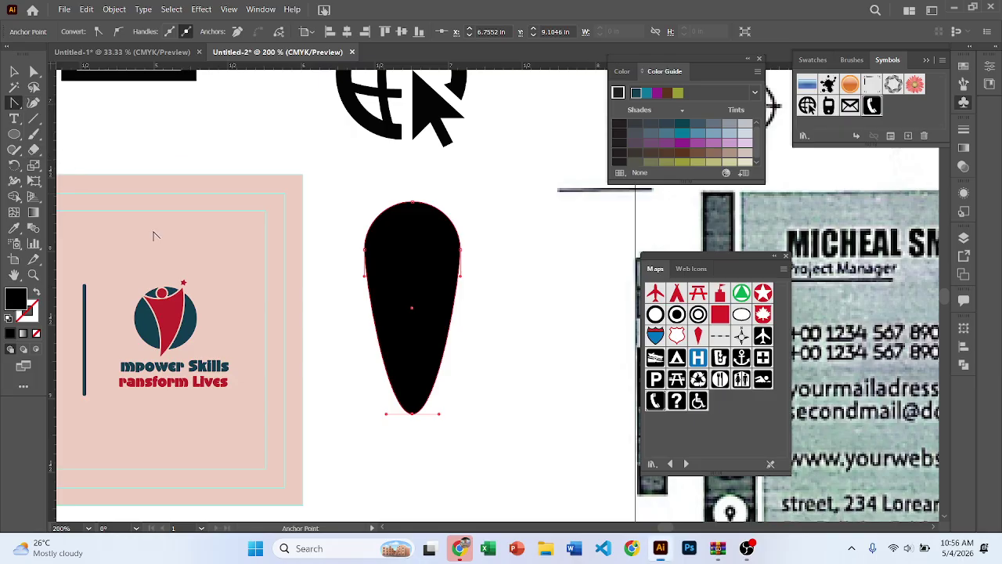
Convert the teardrop's bottom anchor to a corner point and draw a circle about 0.33 in wide centred in its rounded head.
click(413, 413)
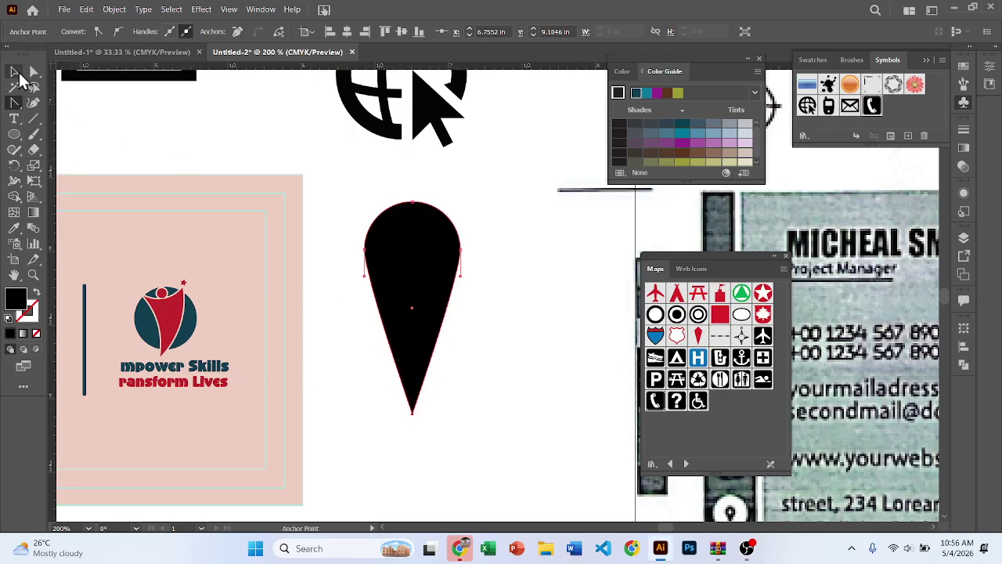
click(14, 71)
drag(14, 134, 72, 165)
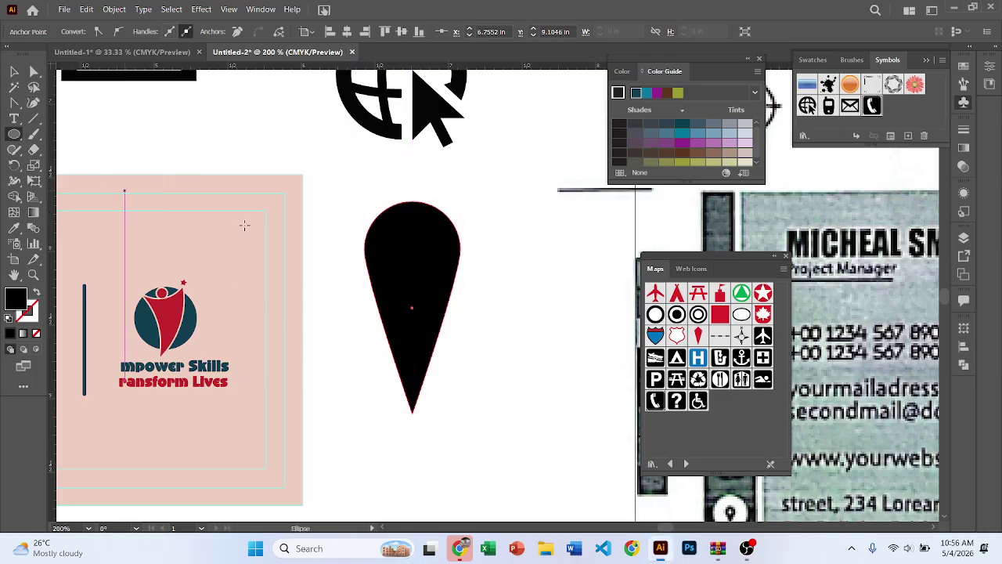
drag(413, 251, 432, 276)
key(v)
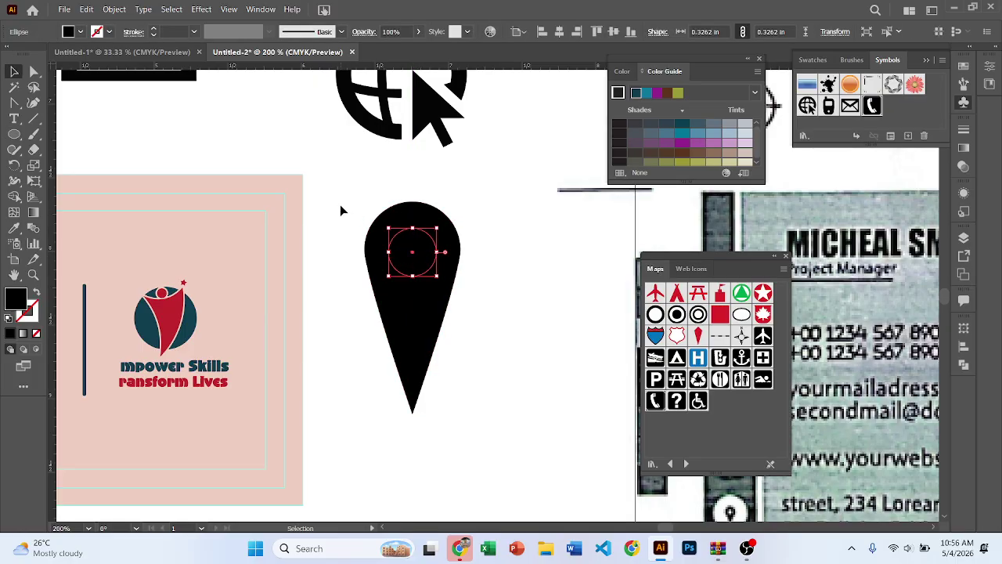
Cut the small circle out of the teardrop with the Shape Builder tool to form a location pin.
drag(340, 207, 464, 312)
key(shift+m)
alt+click(411, 244)
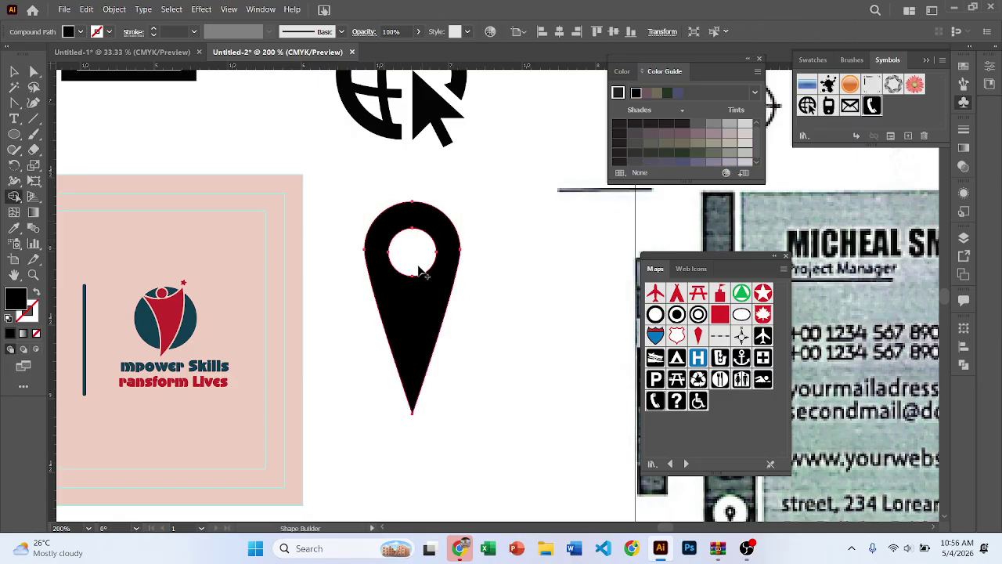
key(v)
click(515, 331)
Move the globe, envelope and telephone icons into a spaced row above the lower business card.
mouse_move(458, 255)
mouse_down()
mouse_move(458, 246)
mouse_move(468, 253)
mouse_up()
key(ctrl+minus)
key(ctrl+minus)
key(ctrl+minus)
scroll(493, 260, right, 2)
scroll(470, 266, down, 1)
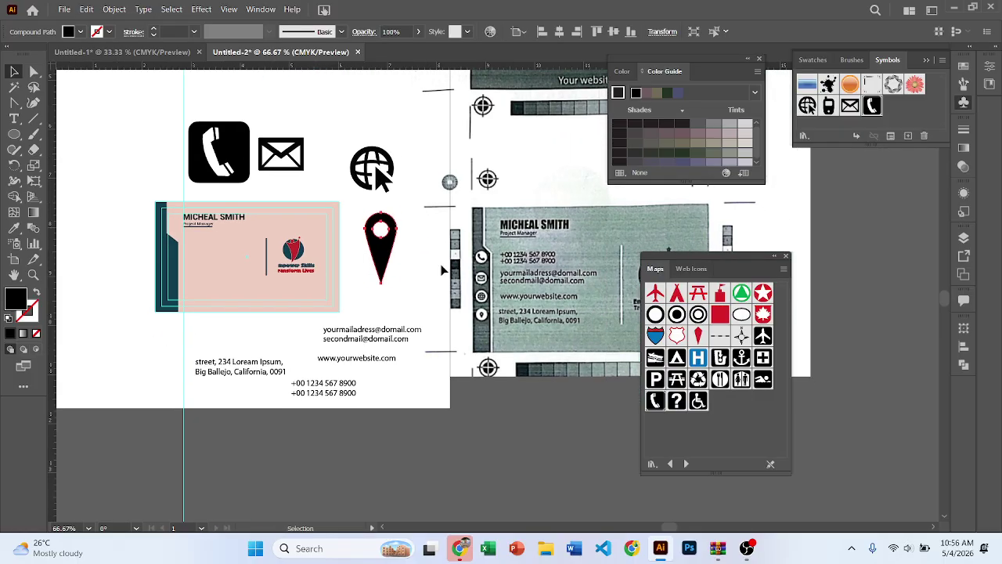
scroll(487, 261, up, 3)
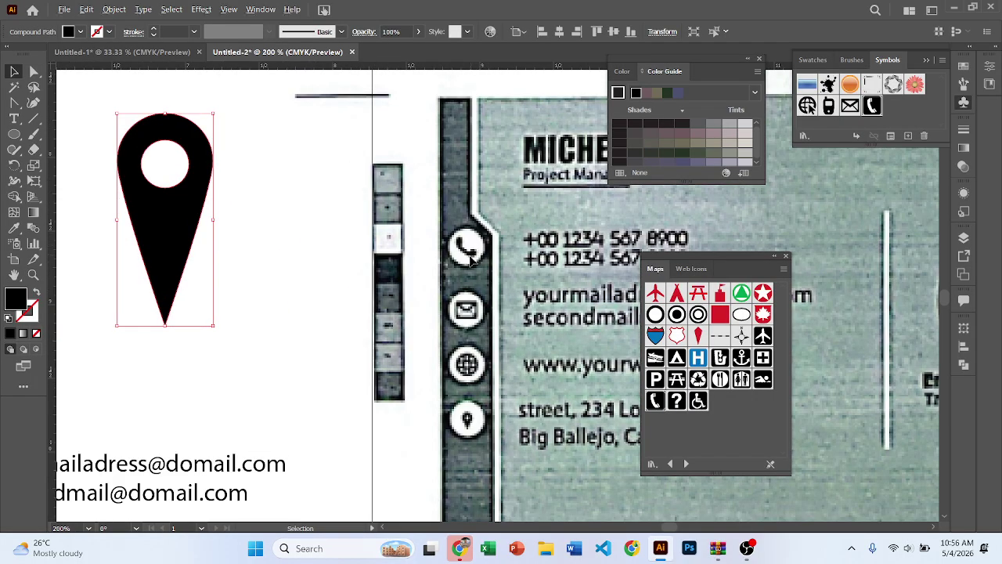
scroll(452, 276, down, 2)
drag(356, 243, 461, 358)
click(412, 254)
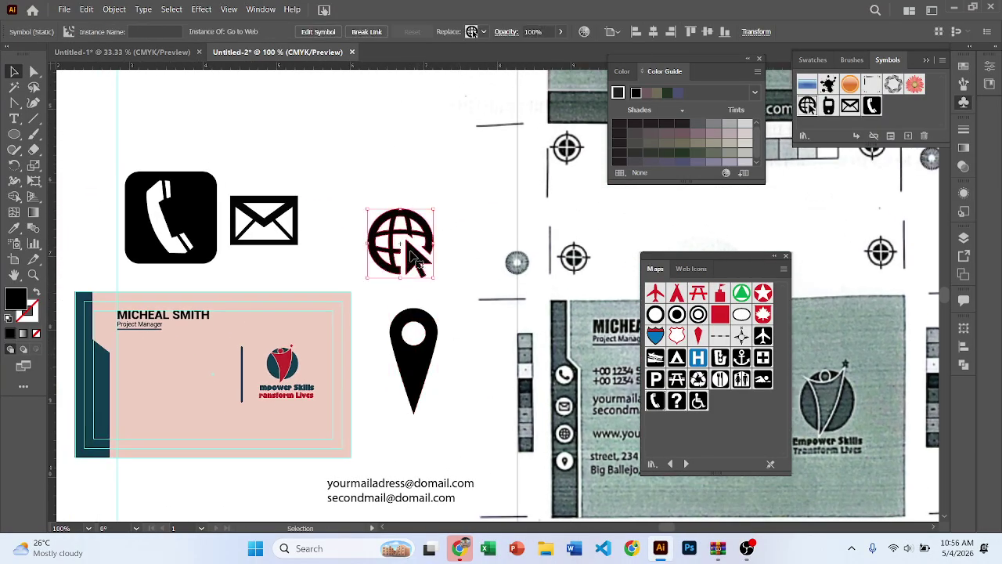
drag(412, 255, 416, 215)
drag(264, 220, 318, 195)
drag(186, 202, 224, 186)
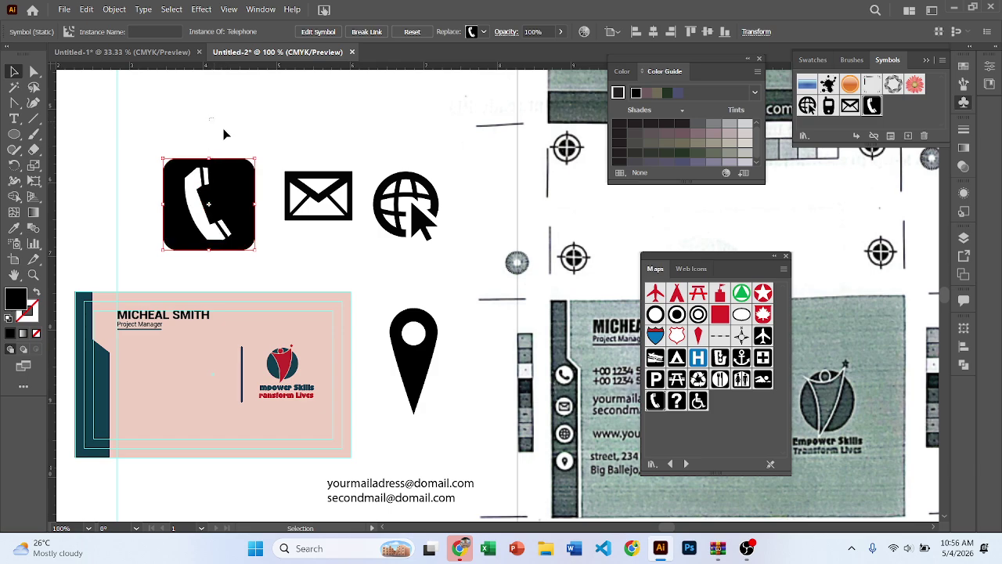
Expand the telephone, envelope and globe symbols into editable artwork.
drag(217, 119, 479, 258)
click(114, 10)
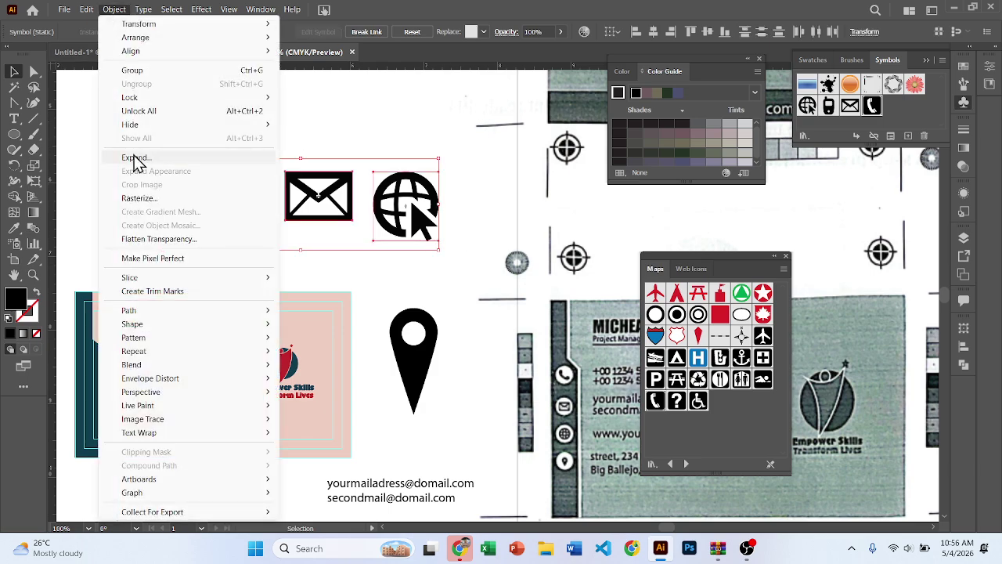
click(136, 158)
click(445, 305)
click(382, 157)
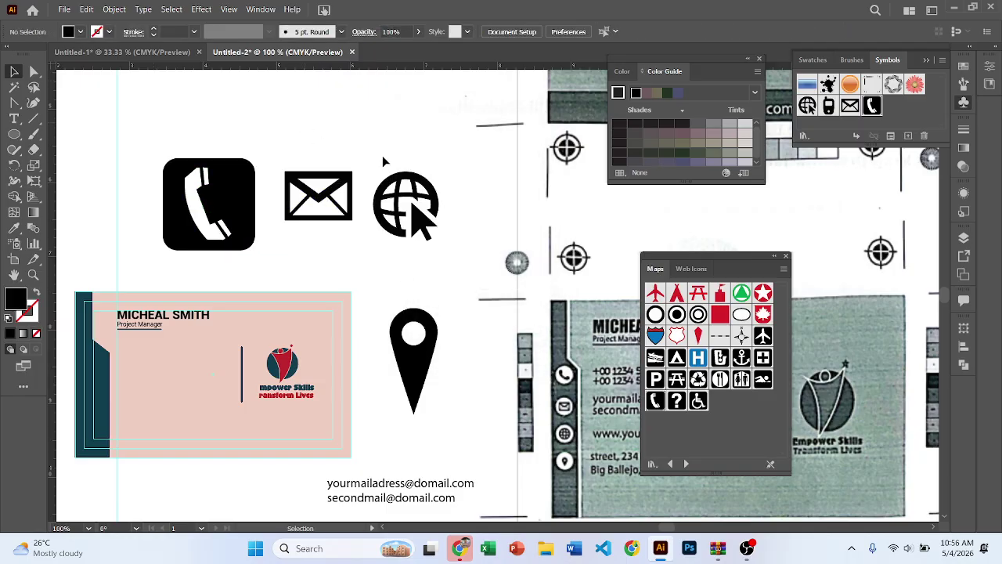
Ungroup the telephone icon and move its white handset out of the black rounded square.
scroll(323, 198, up, 1)
scroll(319, 200, down, 2)
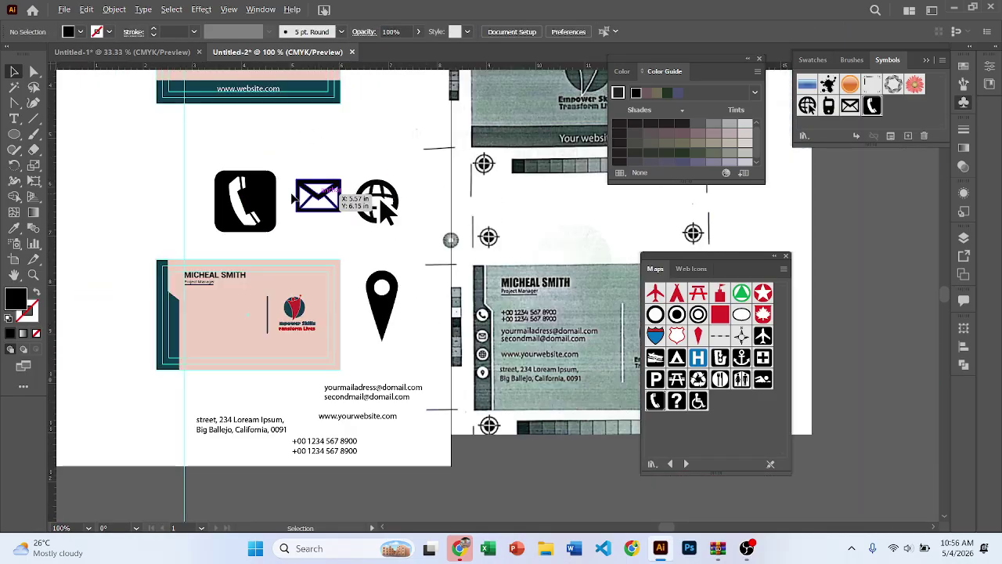
scroll(250, 198, up, 3)
scroll(243, 195, down, 2)
click(245, 192)
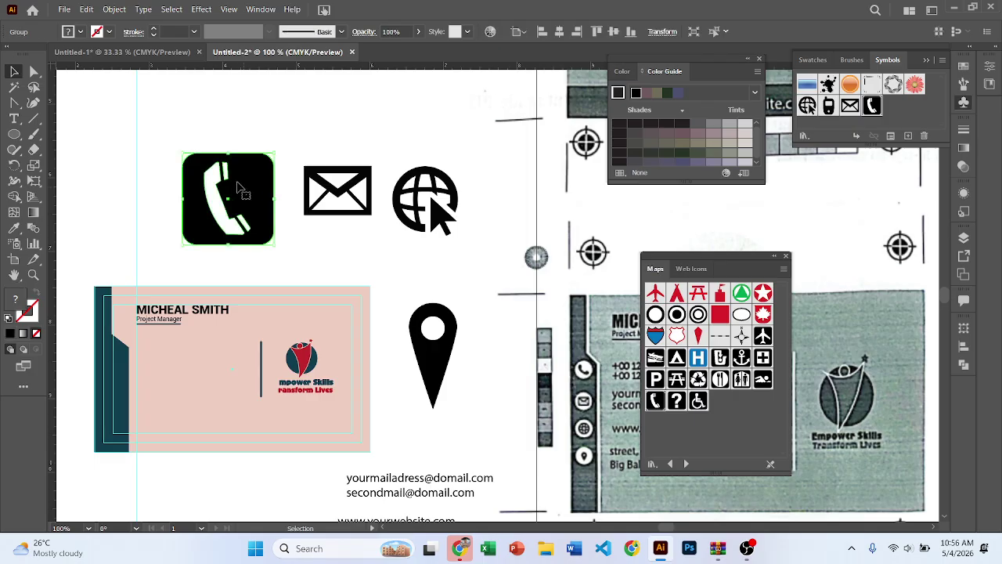
scroll(231, 174, up, 3)
mouse_move(276, 192)
mouse_down()
mouse_move(352, 245)
mouse_move(264, 195)
mouse_up()
right_click(264, 193)
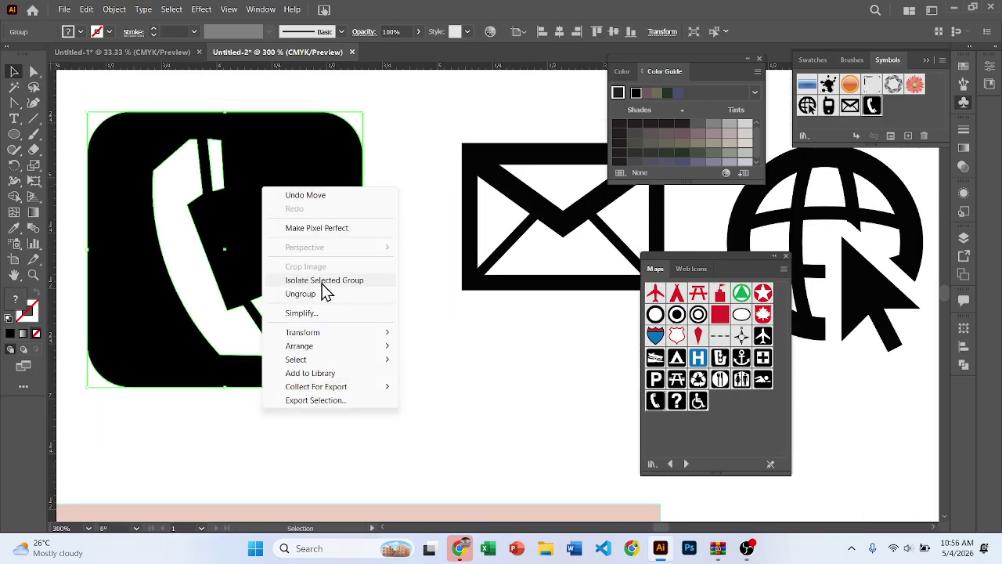
click(324, 292)
click(410, 320)
click(231, 332)
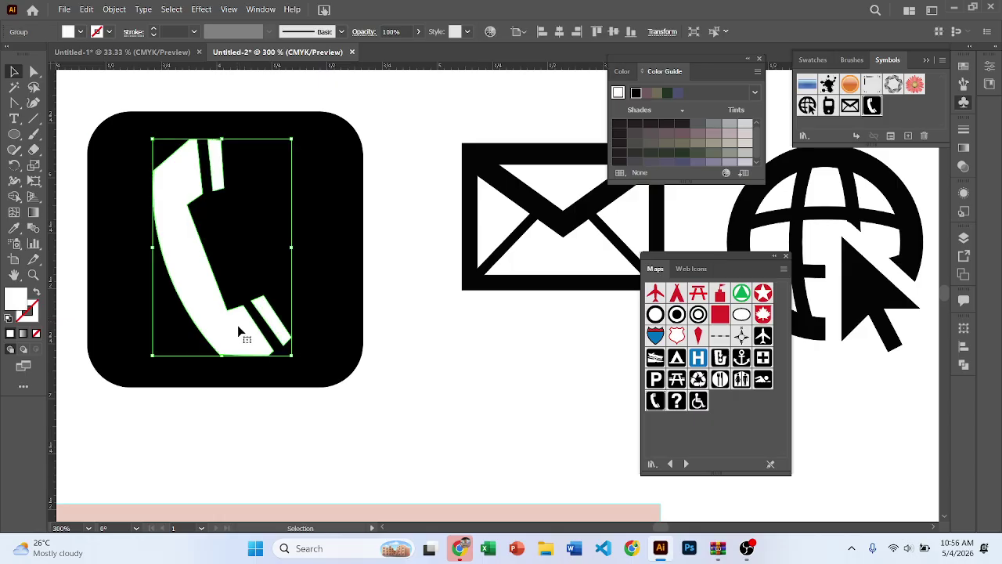
drag(237, 325, 480, 440)
Colour the handset with the red sampled from the logo on the upper card.
scroll(423, 377, down, 3)
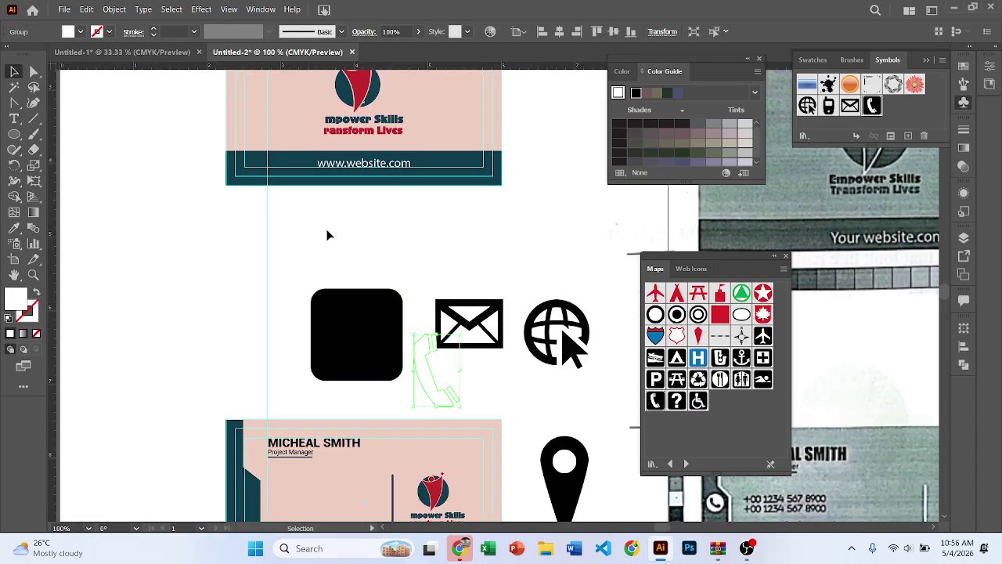
key(i)
click(362, 90)
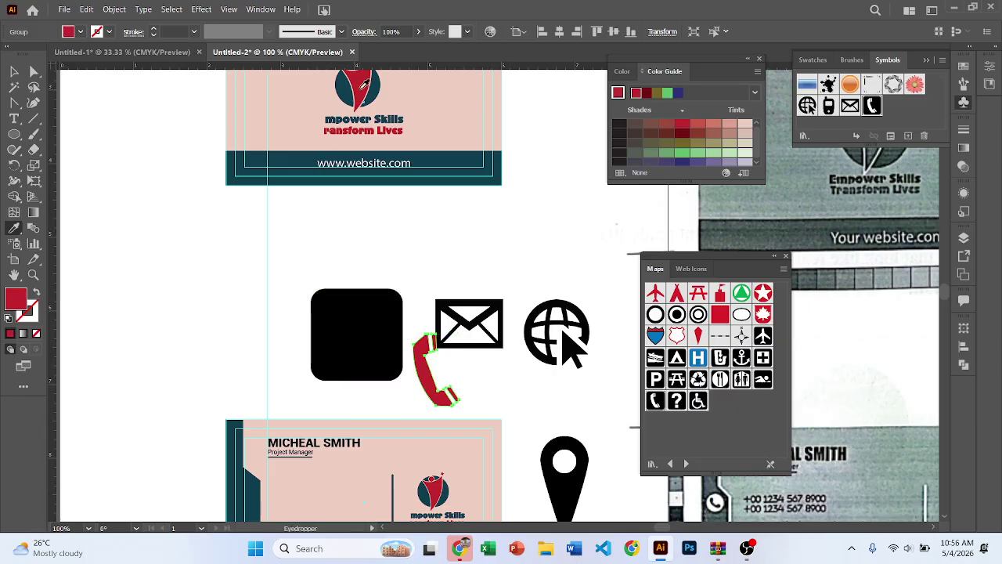
key(v)
Move the black rounded square and the envelope clear of the handset, and give the envelope the handset's red.
scroll(250, 467, down, 3)
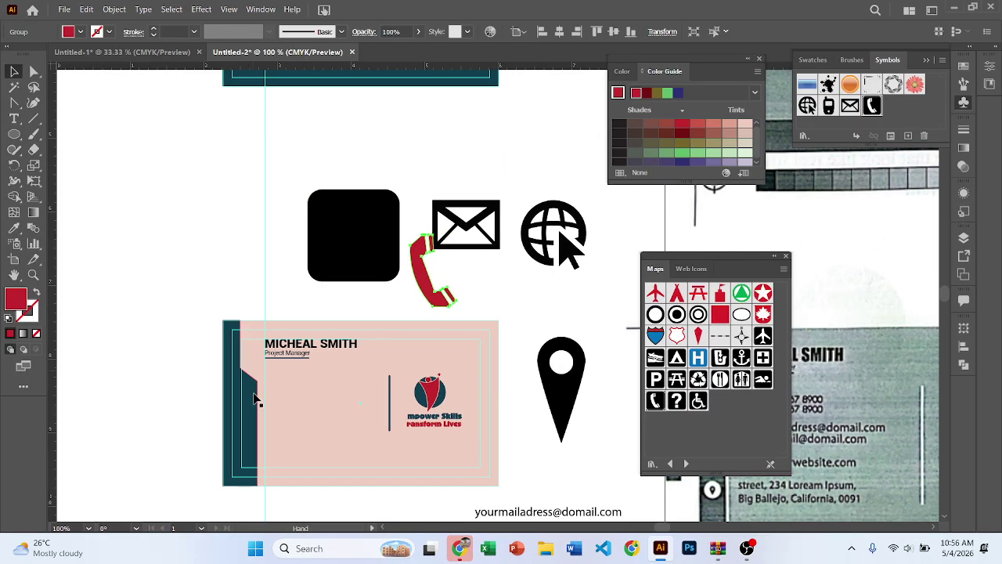
drag(365, 252, 161, 216)
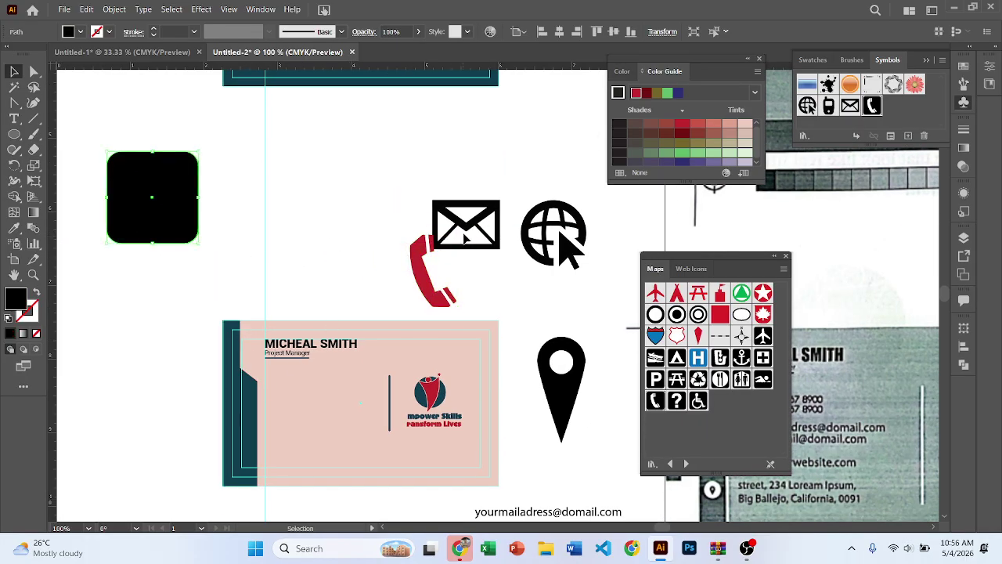
drag(465, 236, 335, 175)
key(i)
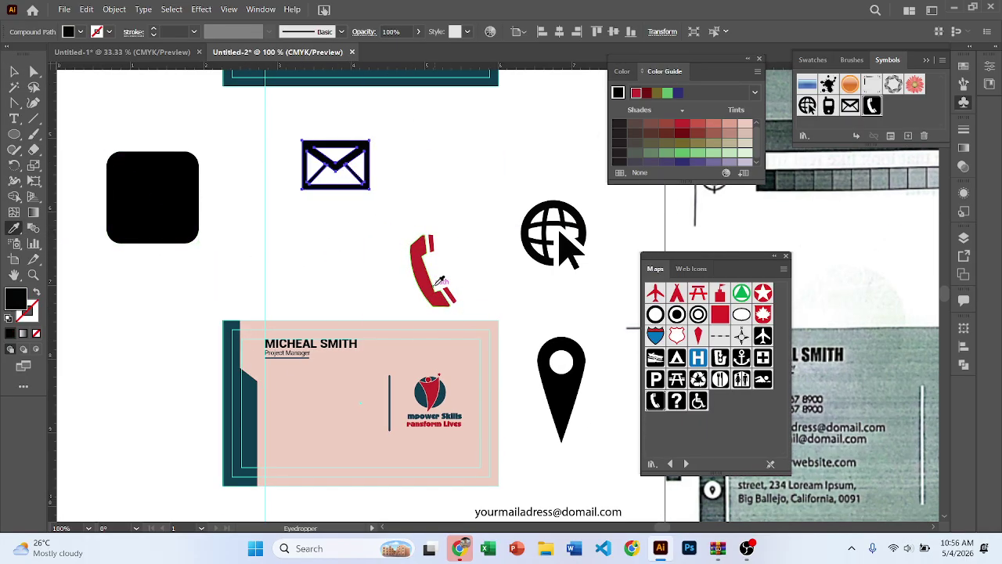
click(441, 280)
Colour the globe icon and the location pin with the handset's red.
drag(514, 194, 614, 281)
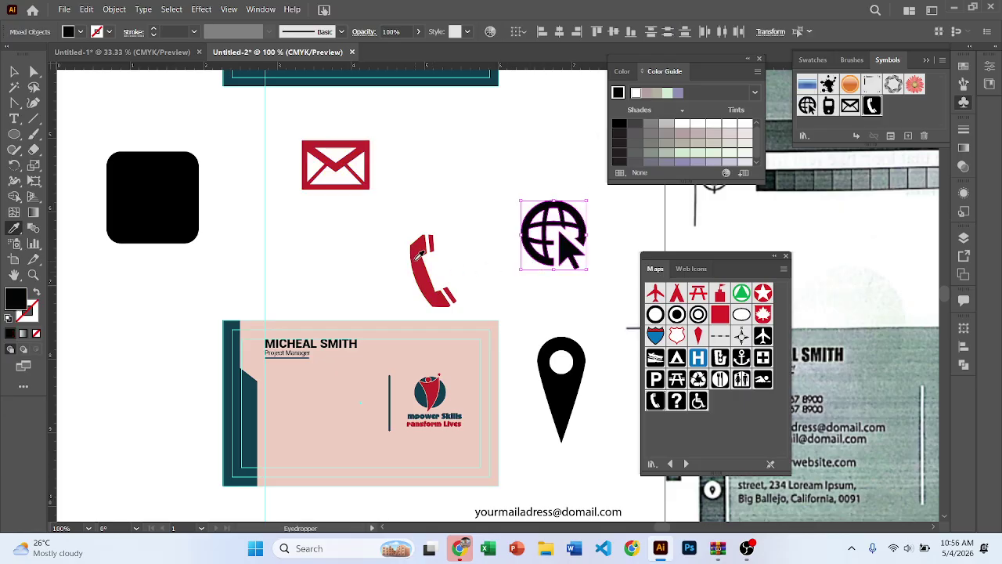
click(420, 255)
key(v)
scroll(502, 308, down, 2)
scroll(501, 307, right, 2)
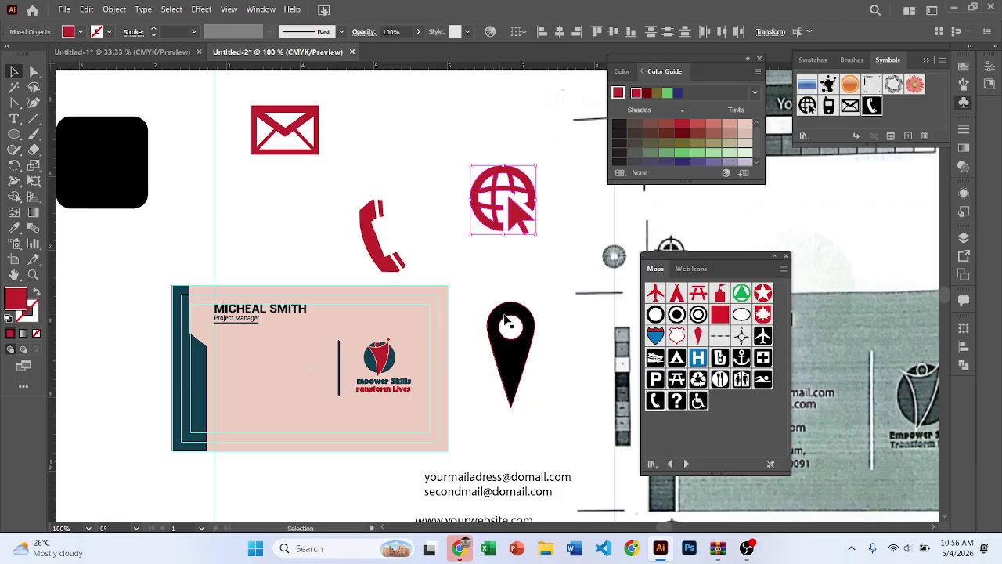
click(507, 321)
key(i)
click(384, 244)
key(v)
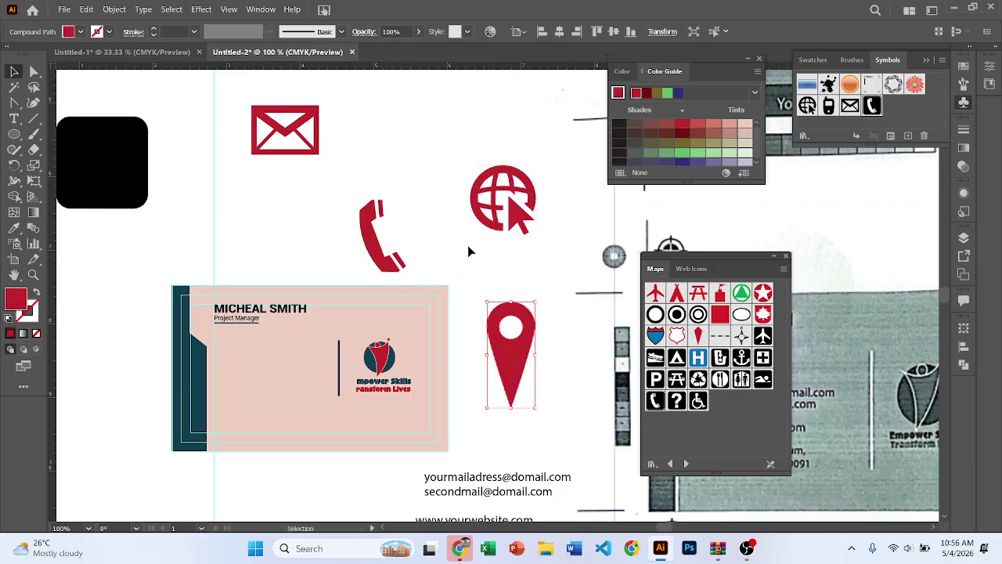
click(468, 250)
Draw a red circle about 0.78 in across beside the envelope icon, above the handset and globe.
scroll(376, 230, right, 1)
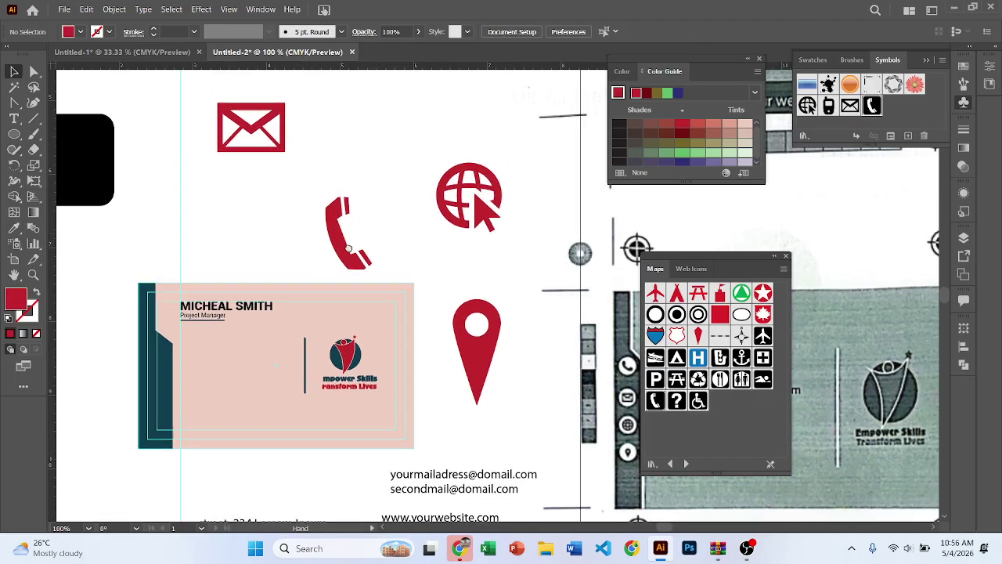
scroll(321, 266, up, 1)
scroll(321, 266, right, 1)
key(l)
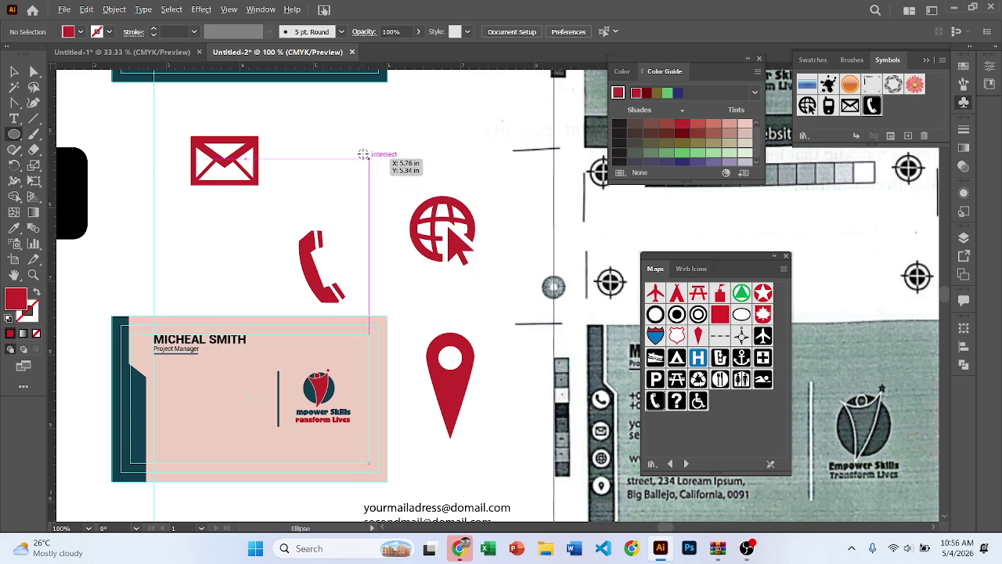
mouse_move(364, 153)
mouse_down()
mouse_move(396, 183)
mouse_move(364, 167)
mouse_move(384, 188)
mouse_move(375, 168)
mouse_up()
key(ctrl+z)
key(l)
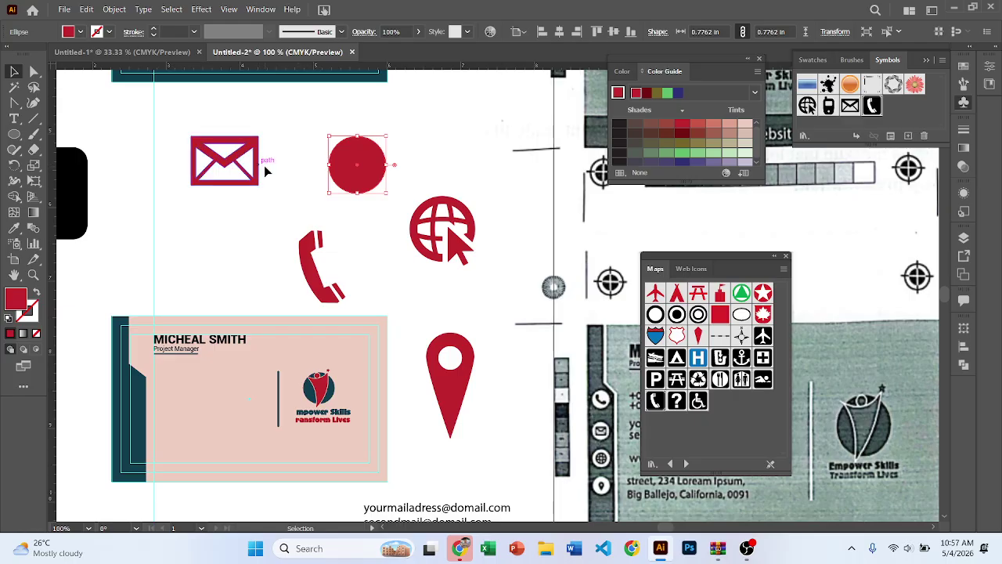
click(282, 158)
Nudge the envelope closer to the circle and recolour it with the dark teal of the lower card's side band.
drag(255, 160, 273, 175)
scroll(270, 194, up, 1)
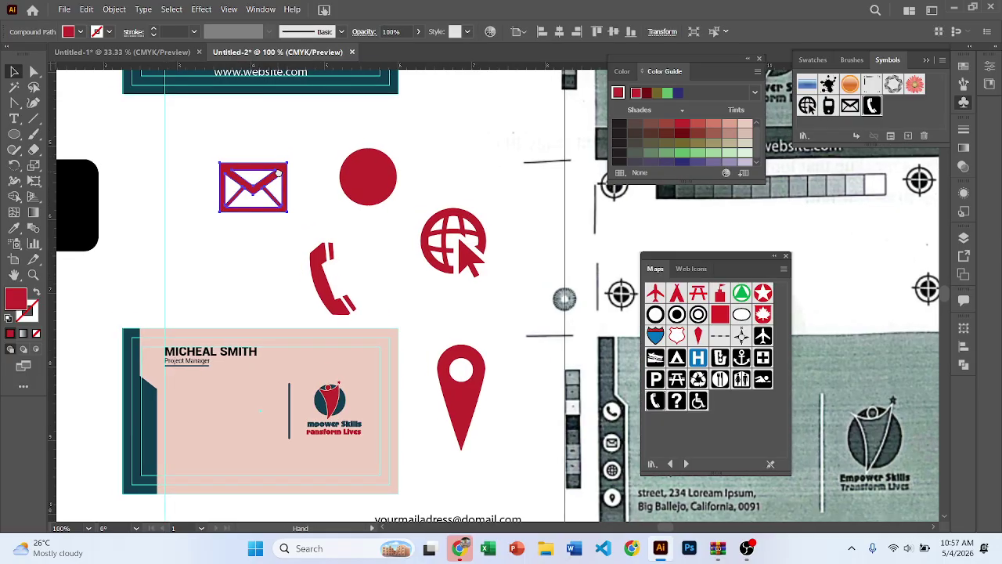
key(i)
click(143, 383)
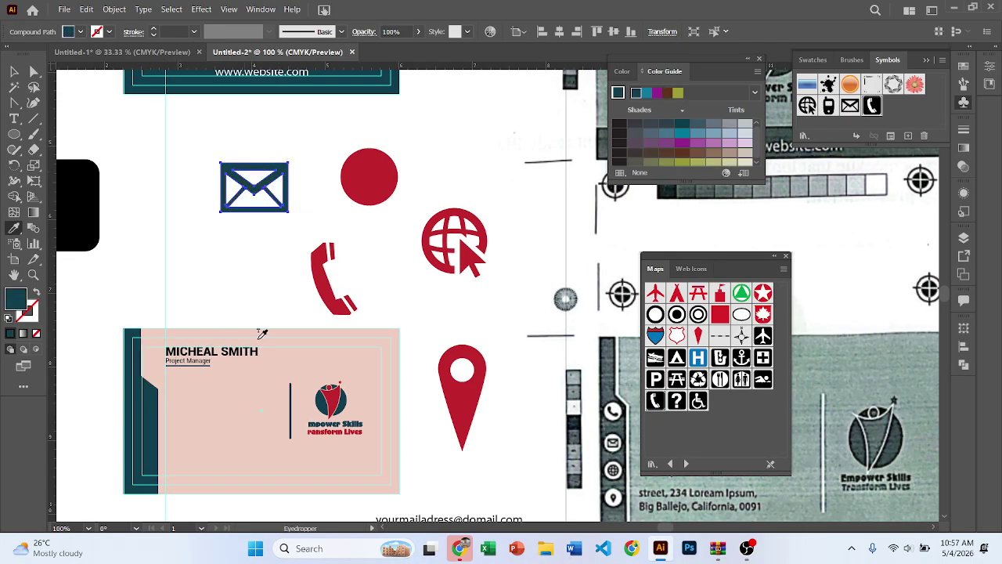
key(v)
click(311, 184)
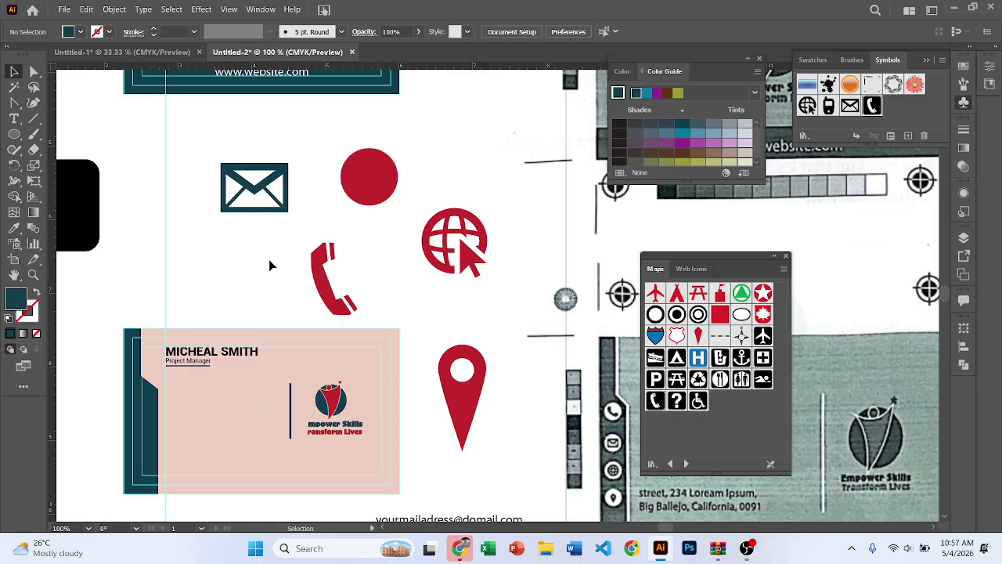
Scale the teal envelope down proportionally about its centre so it can fit within the red circle.
click(285, 188)
scroll(282, 170, up, 2)
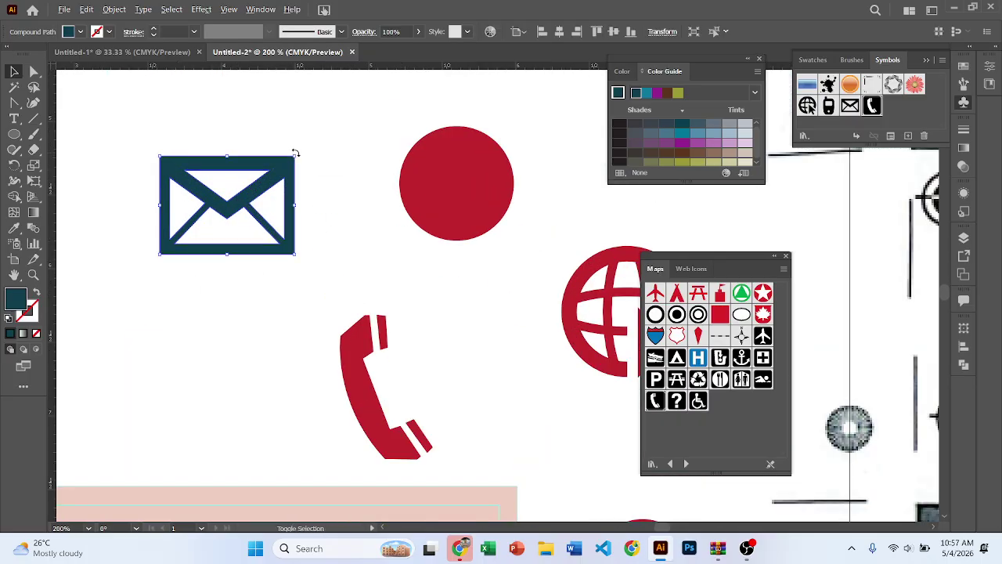
drag(294, 158, 275, 179)
Duplicate the red circle and place the copy above the globe icon.
click(461, 178)
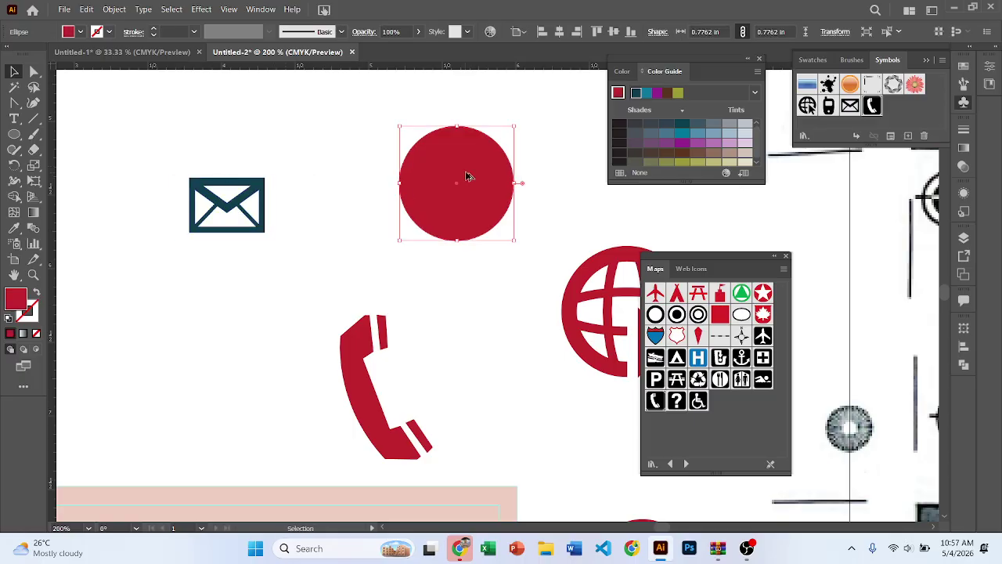
scroll(470, 184, down, 2)
alt+drag(472, 186, 545, 160)
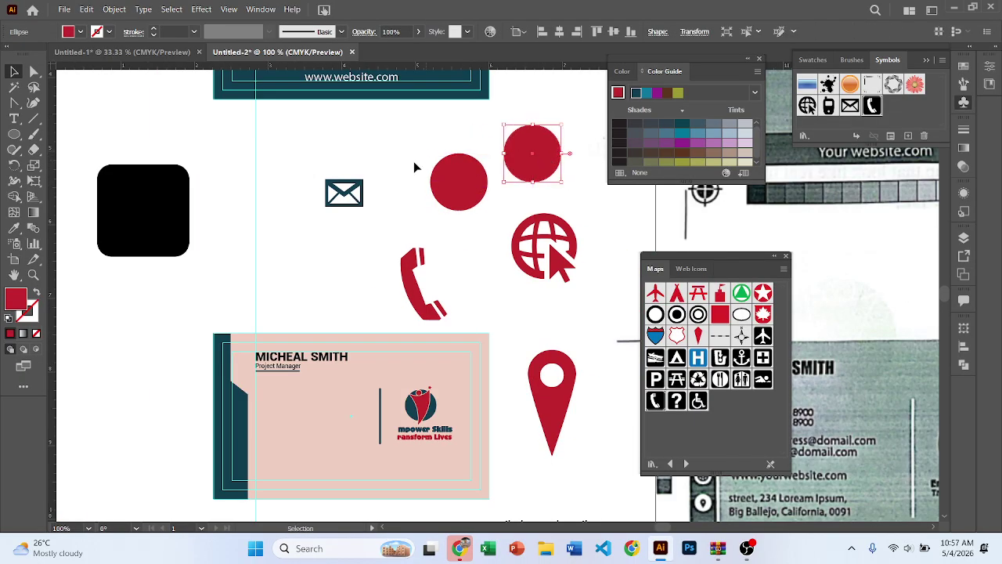
Place the teal envelope on the original red circle and centre it there.
drag(358, 194, 472, 177)
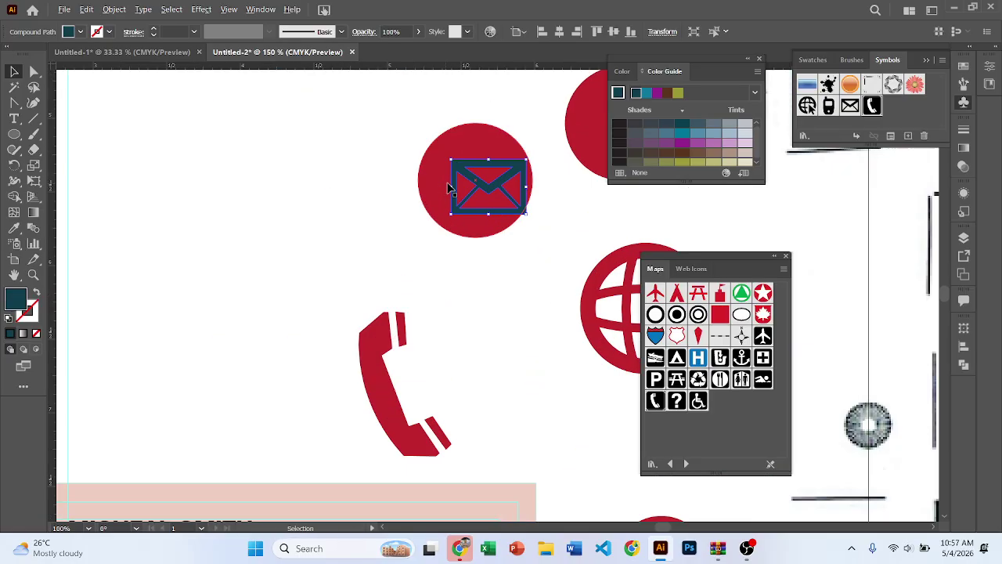
scroll(470, 180, up, 2)
drag(494, 209, 459, 245)
scroll(437, 254, down, 2)
scroll(408, 252, up, 2)
drag(459, 245, 453, 249)
Subtract the envelope from the red circle with the Pathfinder's Minus Front operation.
click(401, 229)
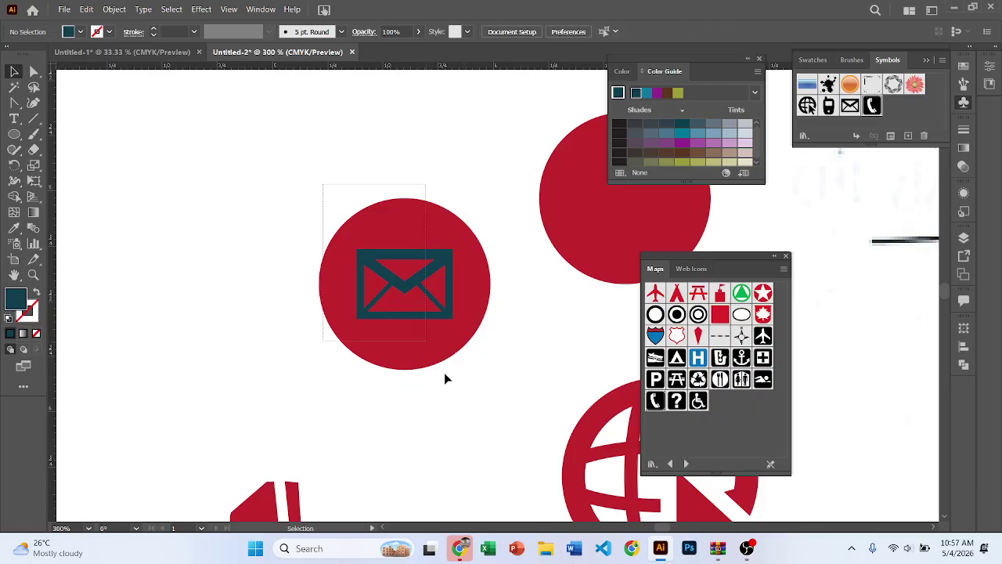
drag(444, 379, 470, 326)
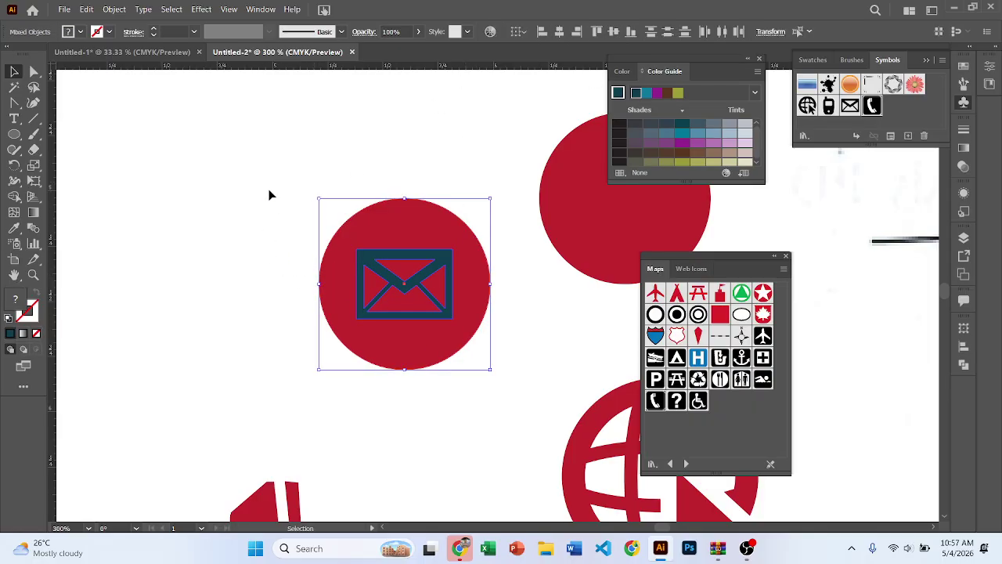
click(963, 364)
click(835, 356)
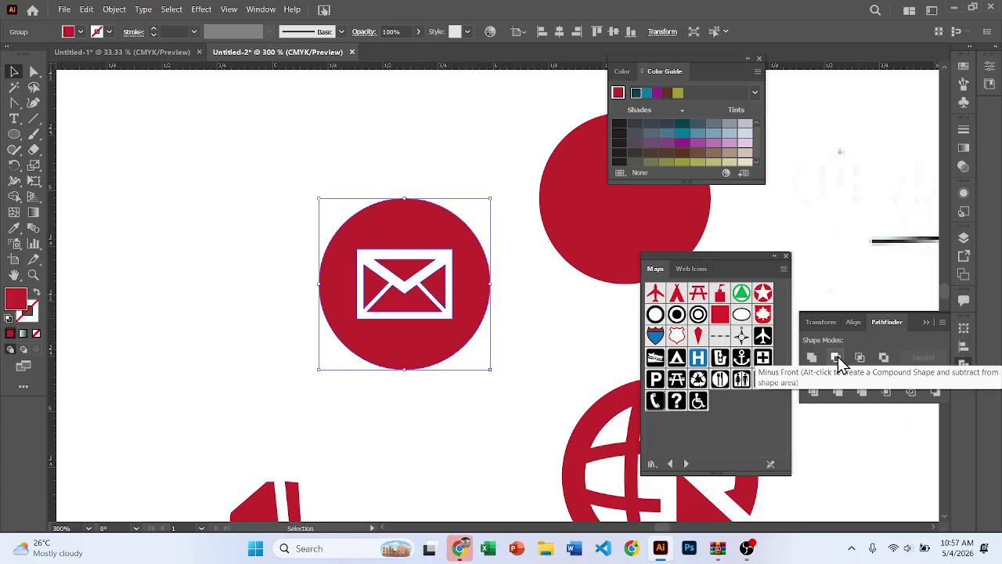
Move the finished mail icon to the open area beside the black rounded square, near the vertical guide.
click(571, 314)
scroll(542, 314, down, 3)
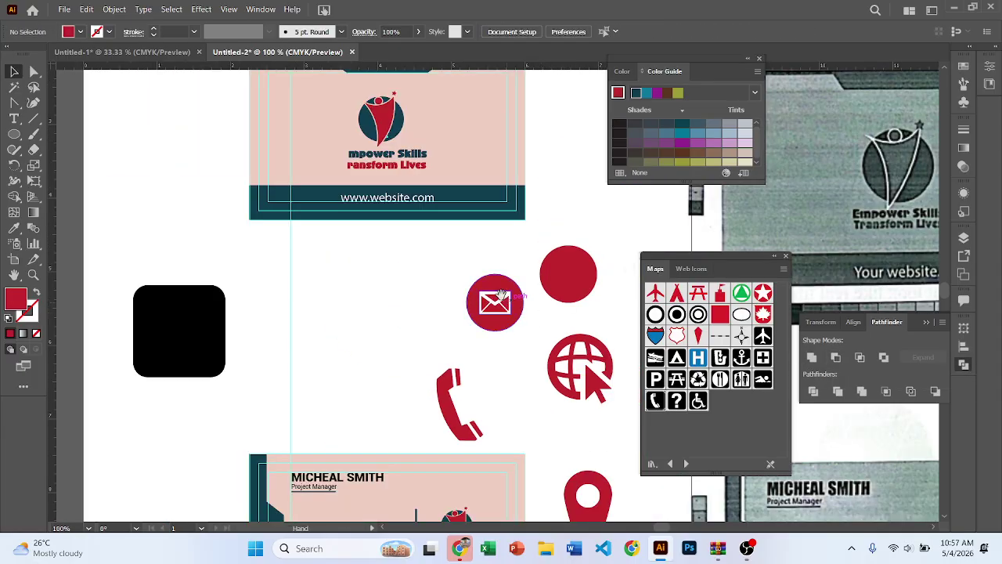
drag(502, 294, 355, 173)
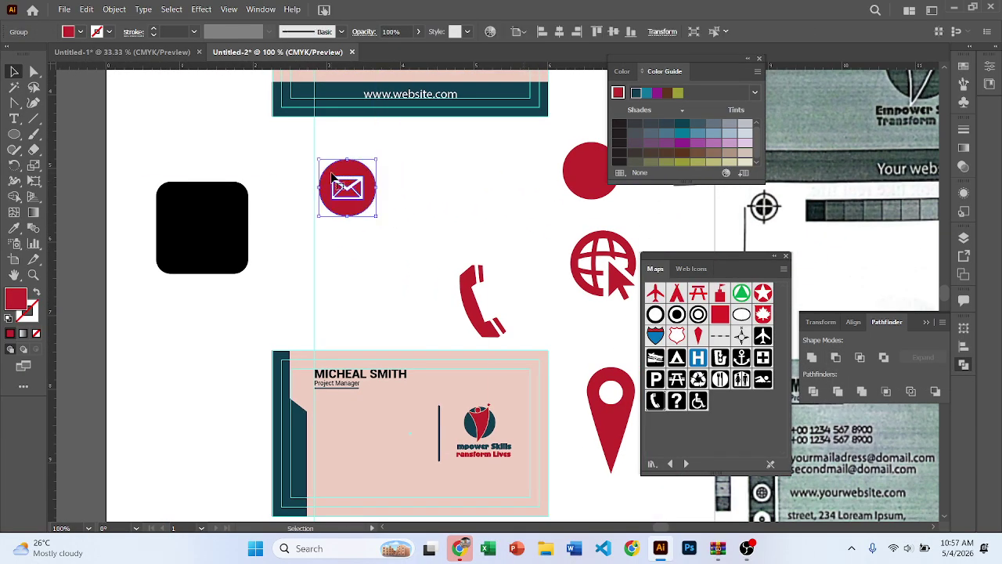
scroll(321, 174, up, 1)
scroll(342, 174, down, 1)
Duplicate the plain red circle, scale down the red phone handset, and place the handset over the new circle.
drag(423, 202, 471, 196)
drag(356, 240, 381, 217)
mouse_move(302, 316)
mouse_down()
mouse_move(332, 247)
mouse_move(361, 206)
mouse_move(378, 207)
mouse_move(353, 206)
mouse_move(298, 279)
mouse_move(297, 301)
mouse_up()
scroll(359, 222, up, 2)
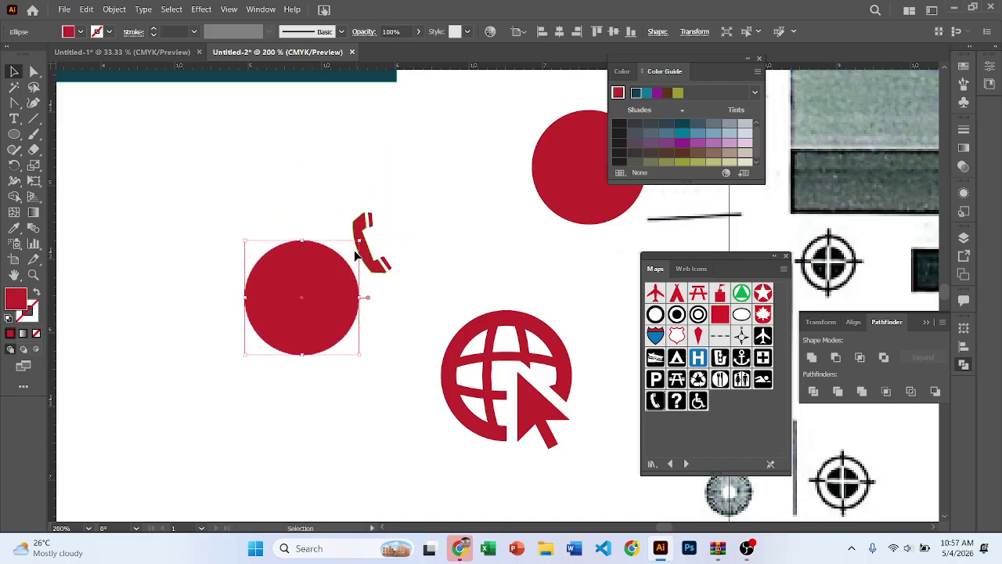
drag(369, 249, 321, 307)
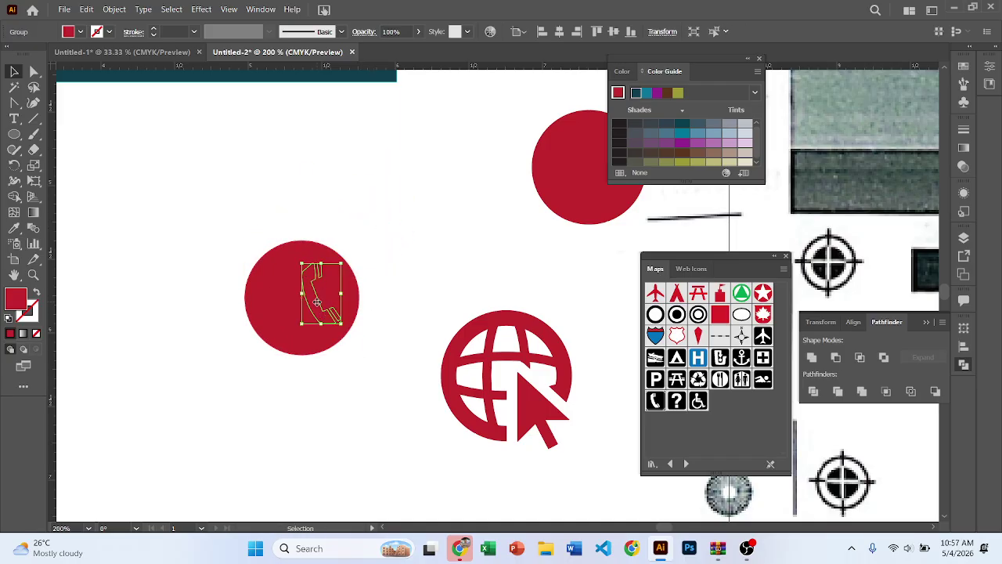
Recolour the phone handset with the dark teal sampled from the card's website band.
scroll(322, 308, down, 1)
key(i)
click(281, 116)
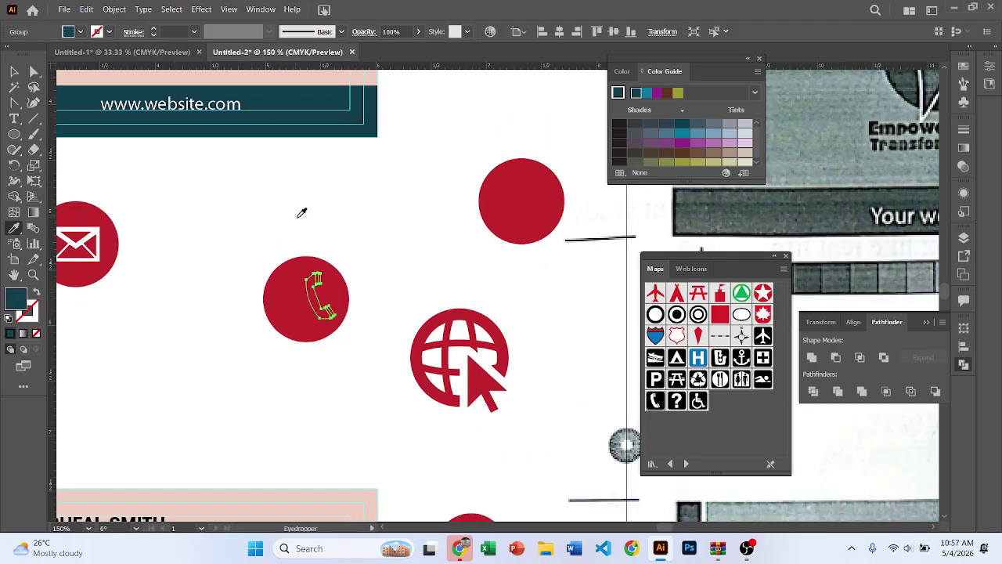
Move the red circle clear of the teal handset and try laying the handset over the circle's upper-right edge.
key(v)
drag(292, 303, 220, 379)
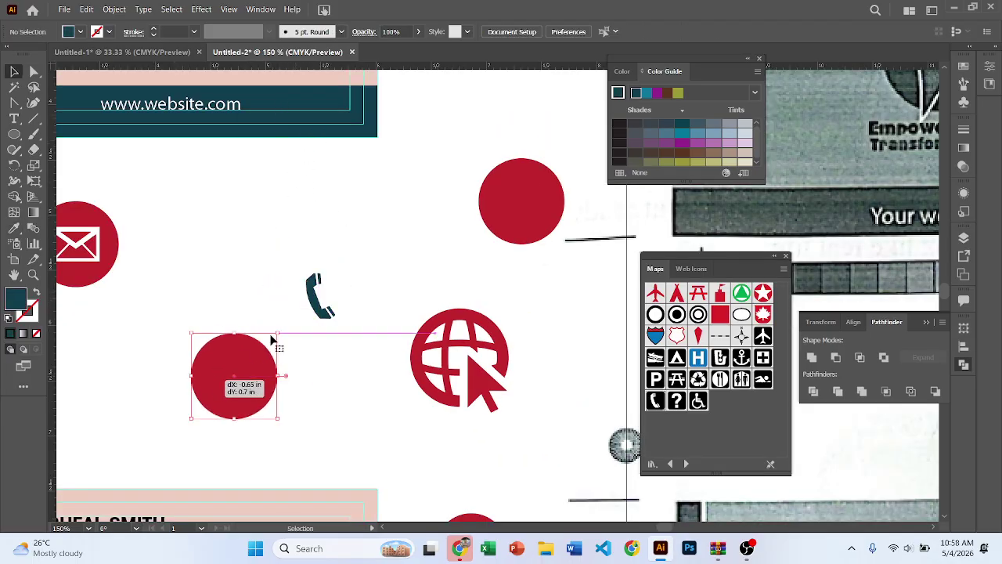
drag(313, 301, 245, 354)
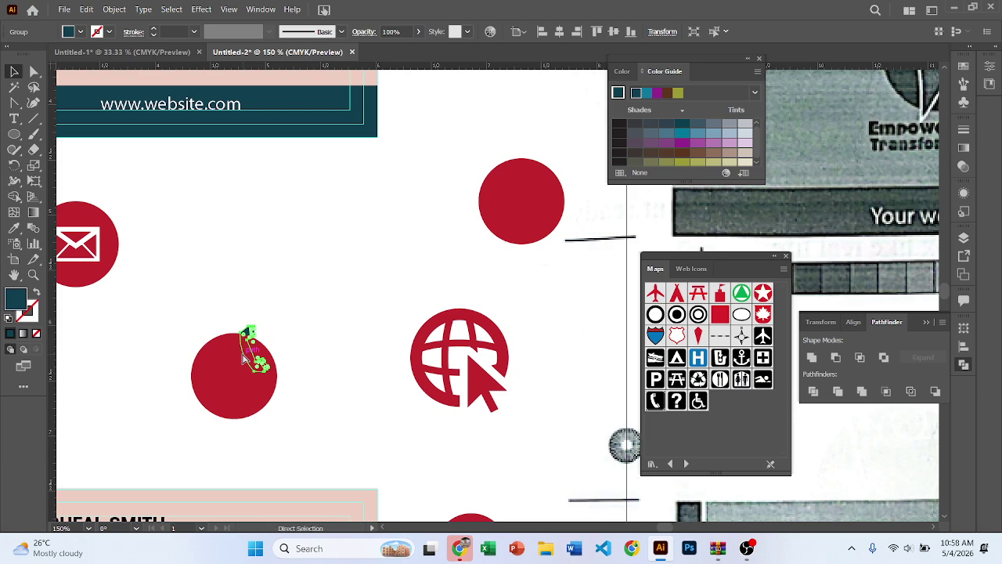
click(230, 380)
ctrl+click(249, 361)
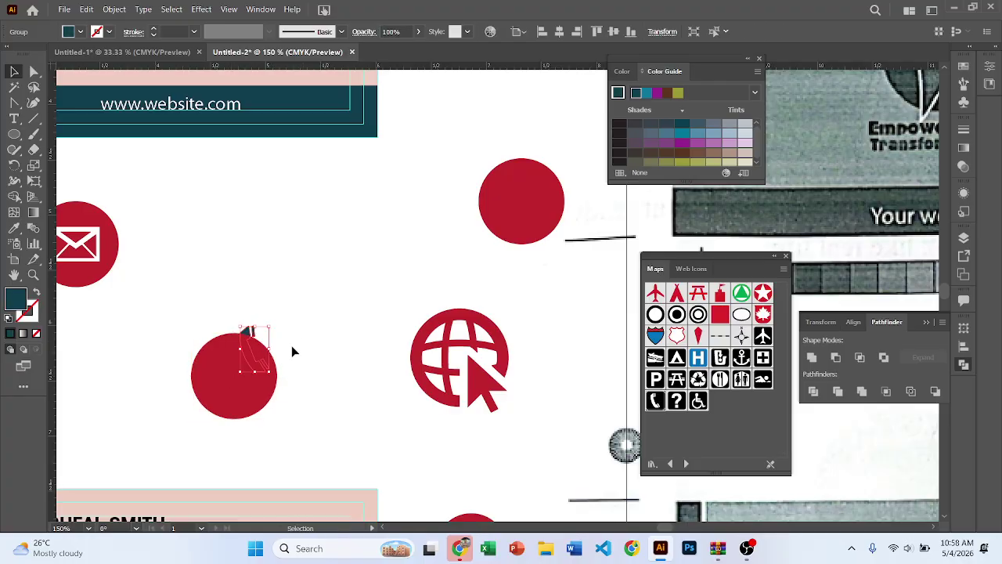
scroll(247, 347, up, 3)
drag(247, 347, 307, 344)
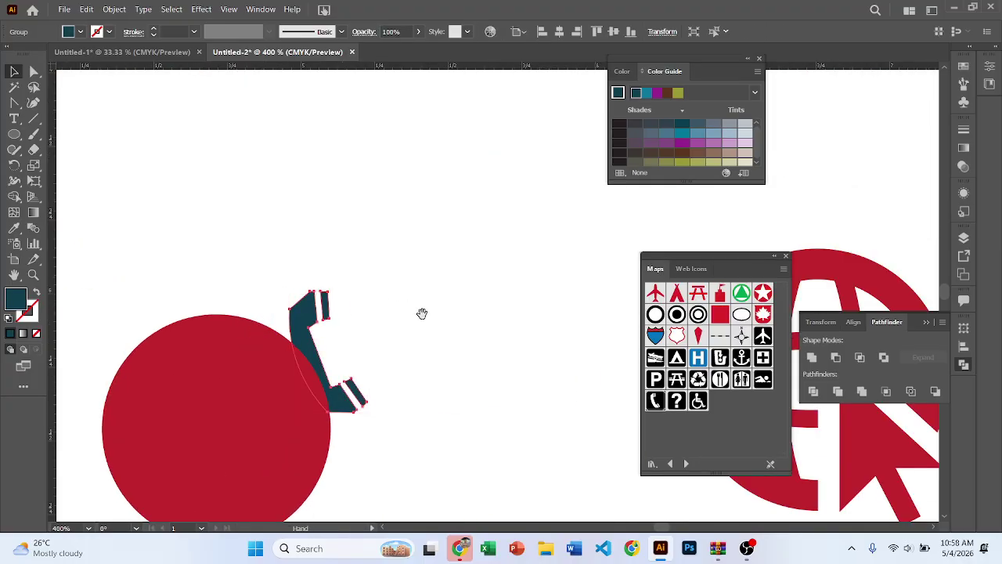
scroll(423, 311, down, 3)
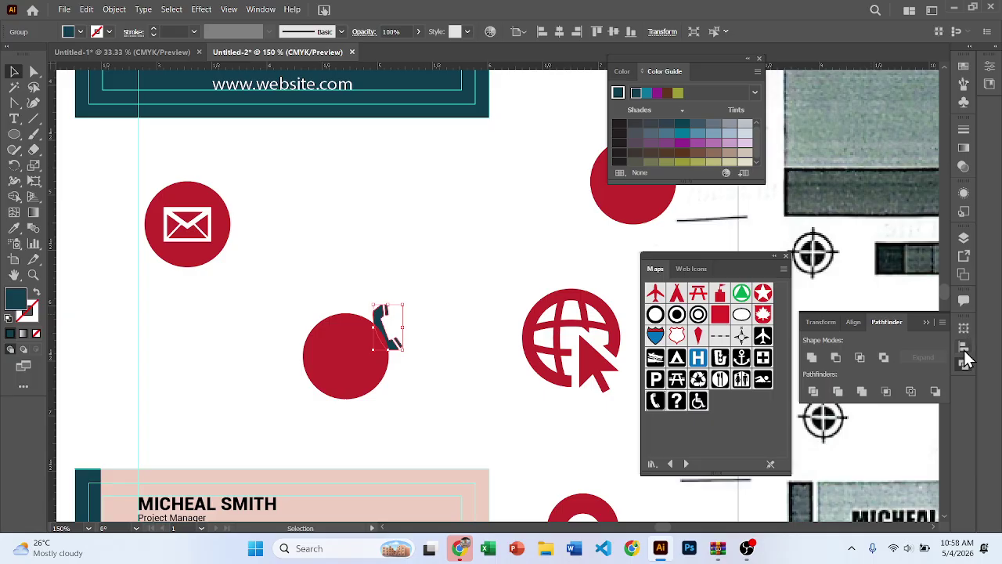
Move the red circle under the teal handset and send it behind the handset in the stacking order.
click(963, 239)
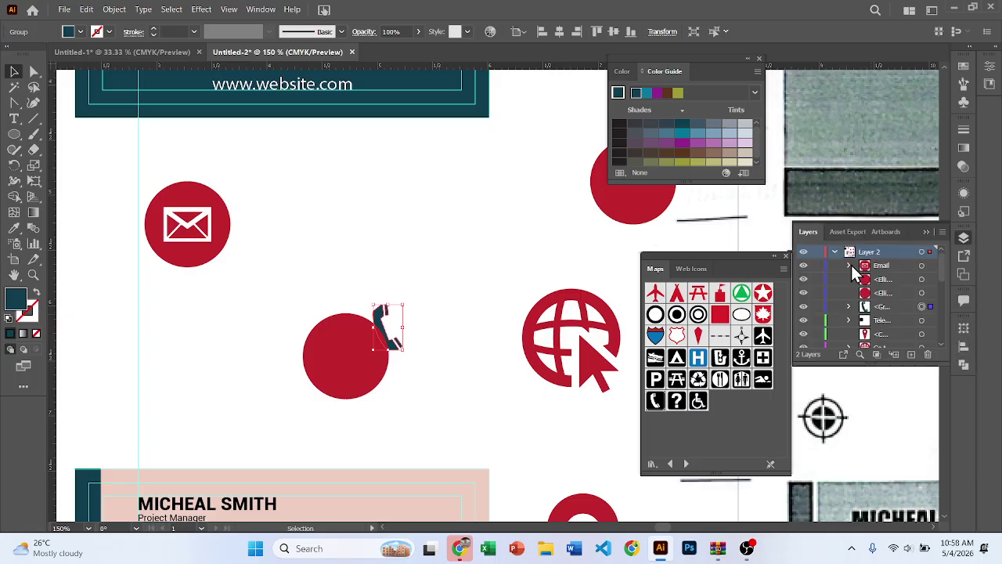
scroll(841, 321, down, 5)
scroll(420, 313, down, 3)
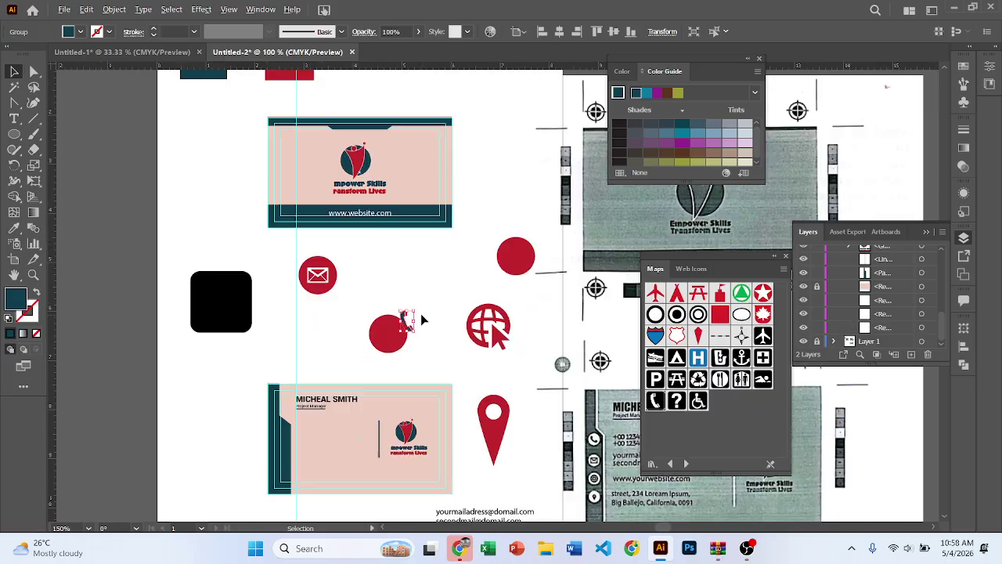
drag(383, 335, 389, 324)
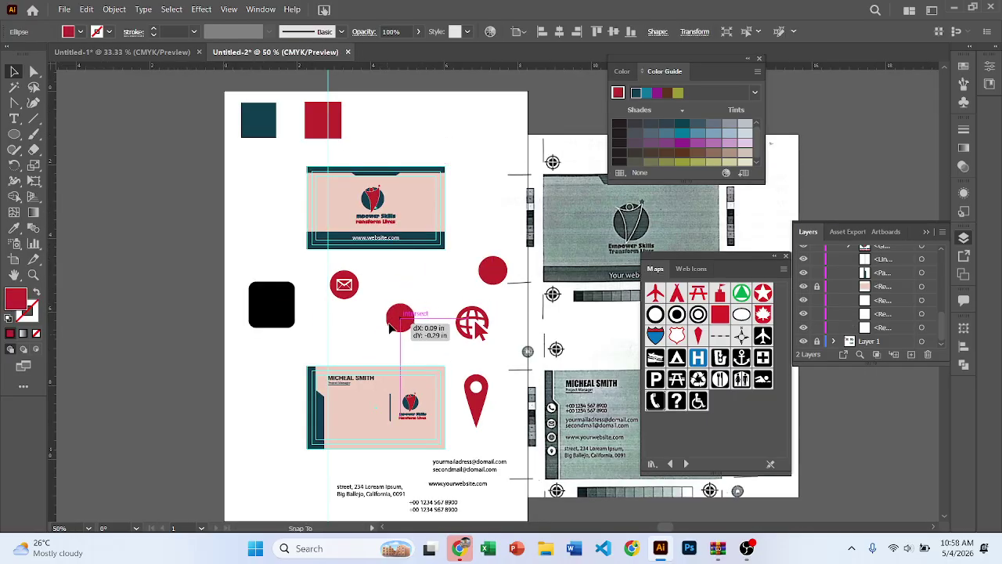
scroll(857, 295, up, 5)
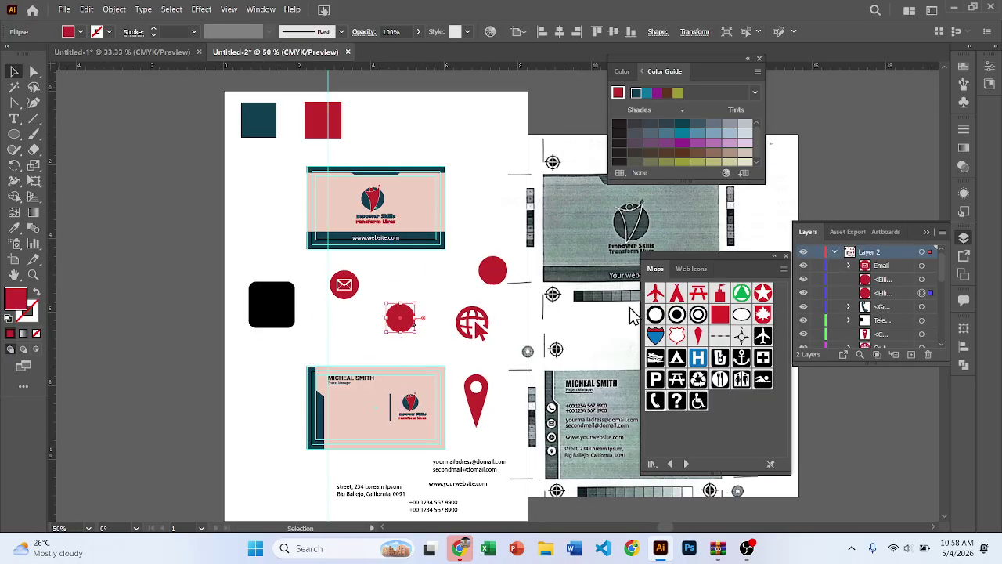
scroll(431, 334, up, 3)
key(ctrl+z)
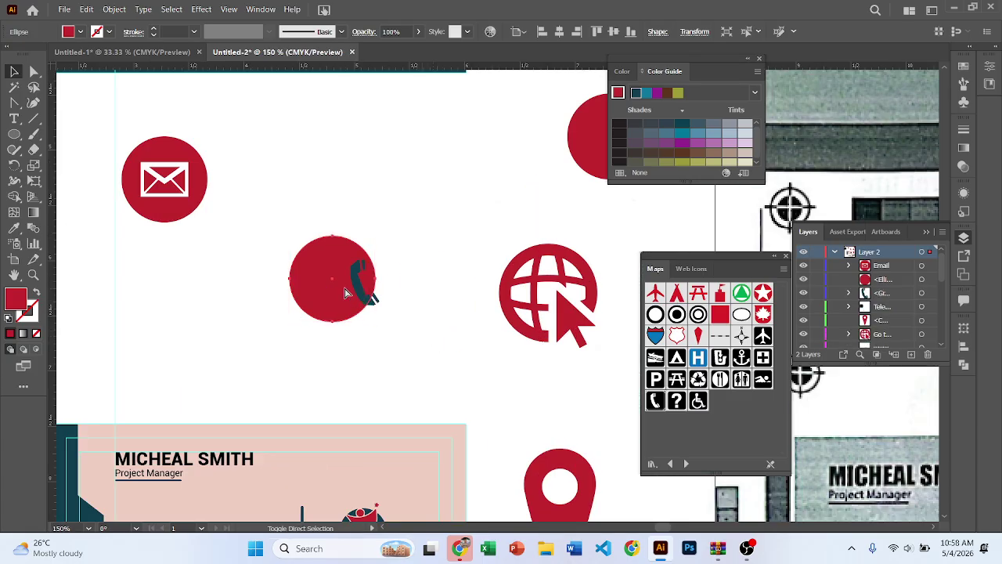
click(346, 290)
scroll(341, 300, up, 3)
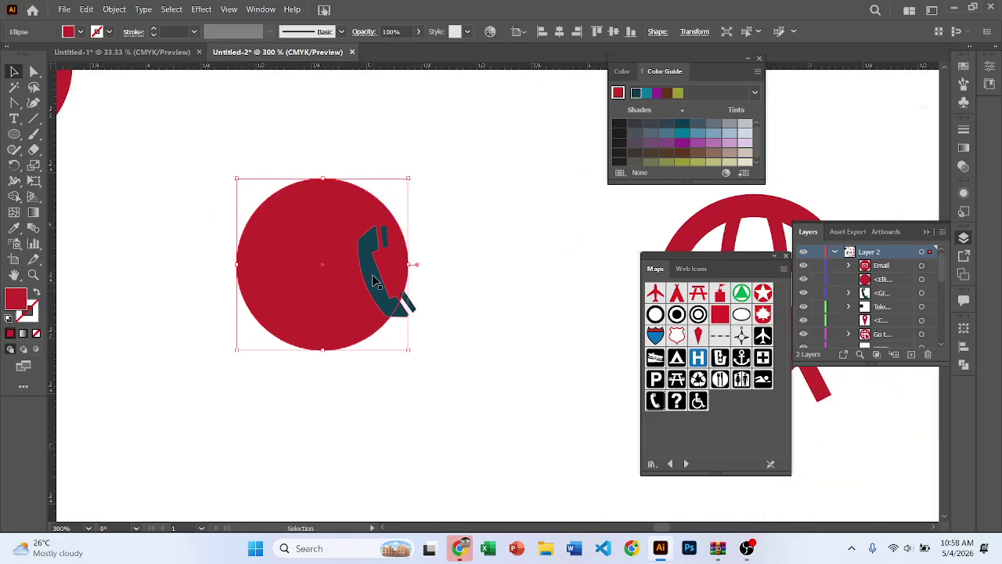
double_click(360, 279)
click(474, 244)
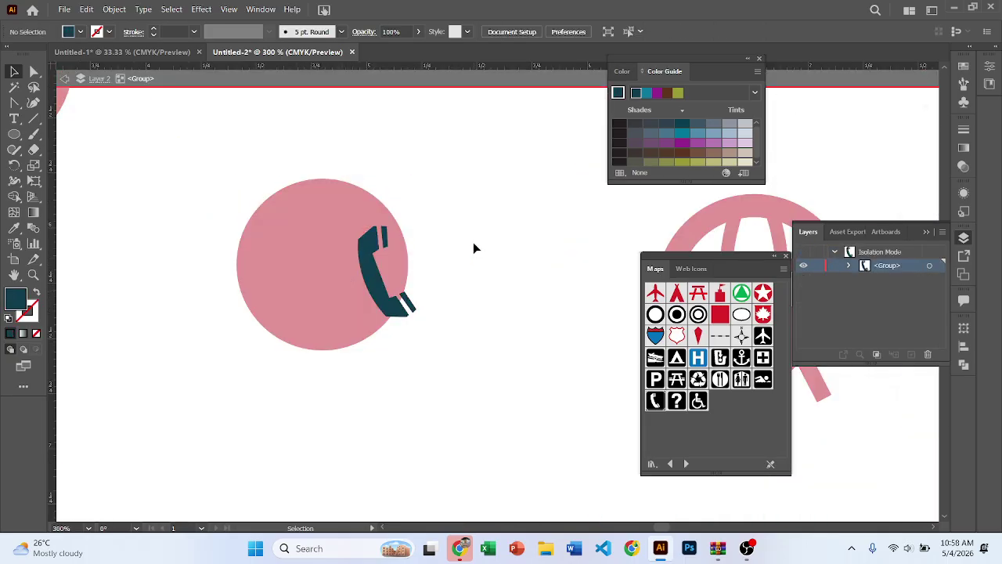
double_click(450, 224)
Enlarge the teal handset slightly and centre it with the red circle both horizontally and vertically.
drag(372, 280, 308, 280)
mouse_move(353, 310)
mouse_down()
mouse_move(396, 329)
mouse_move(357, 319)
mouse_up()
drag(235, 152, 329, 235)
shift+click(326, 230)
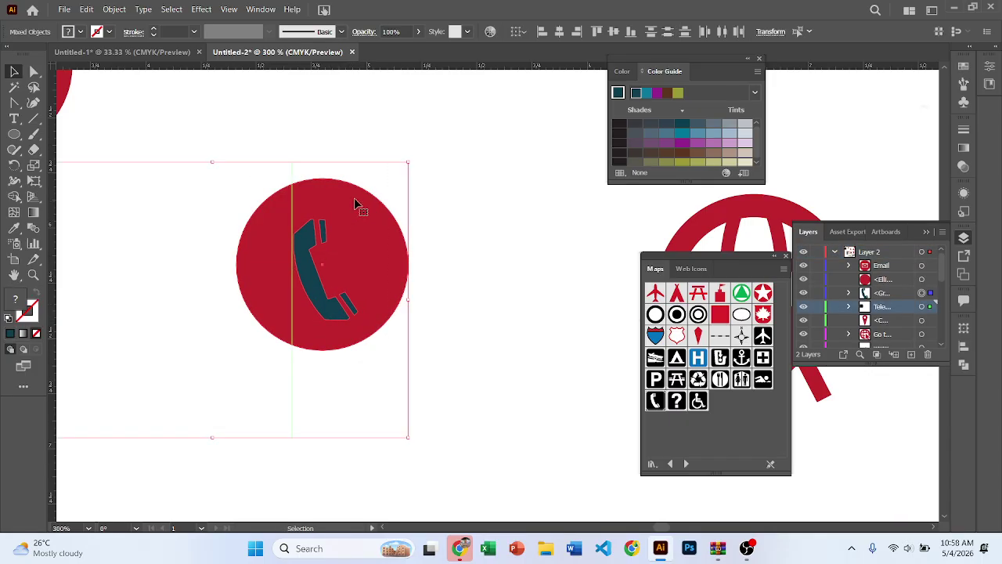
click(488, 182)
drag(335, 154, 338, 306)
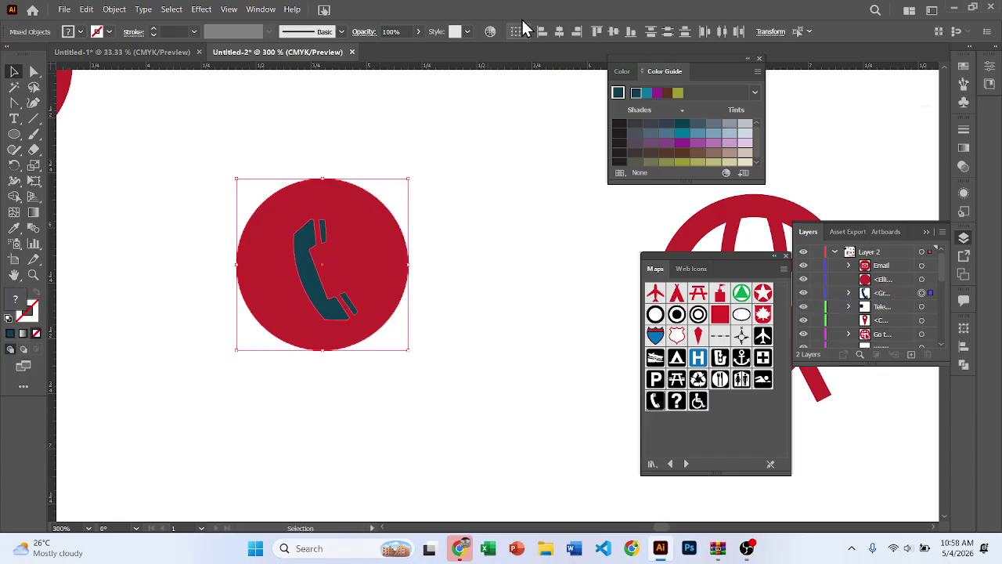
click(563, 31)
click(612, 32)
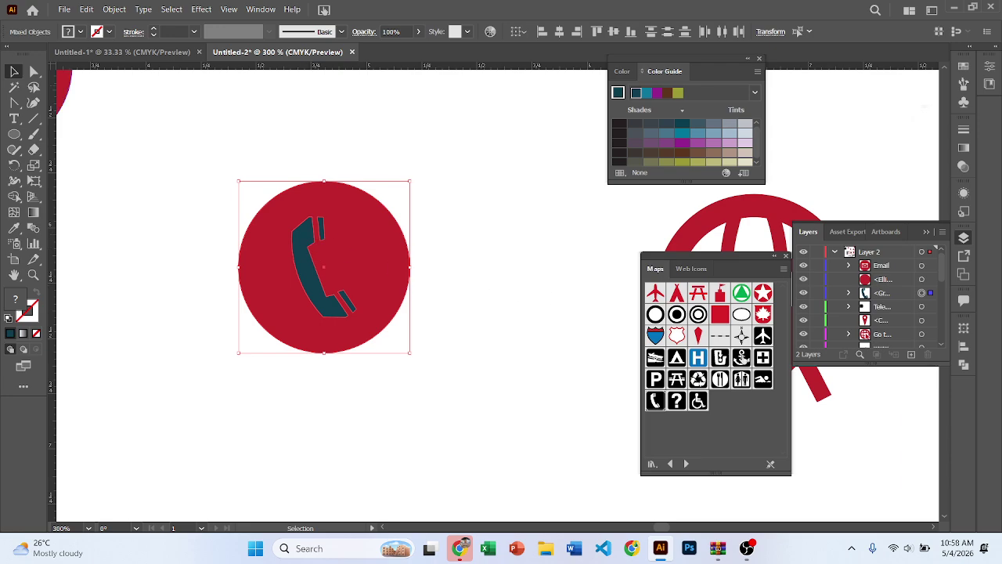
Subtract the handset from the red circle with the Pathfinder's Minus Front operation.
click(963, 363)
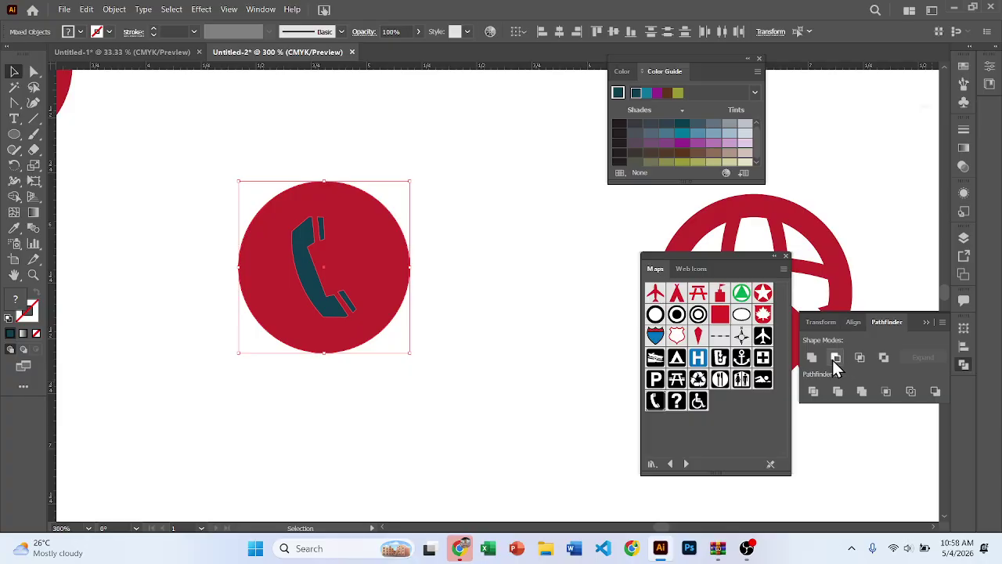
click(835, 359)
click(436, 287)
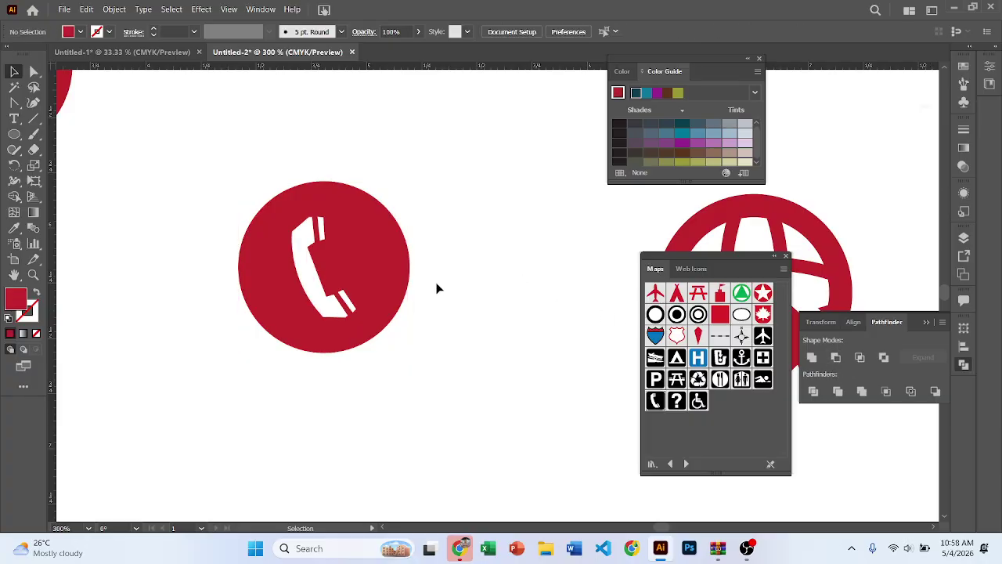
Move the finished phone icon directly below the mail icon and delete the leftover unfilled path beside it.
key(ctrl+1)
drag(387, 296, 271, 290)
click(382, 266)
drag(452, 286, 414, 279)
click(304, 272)
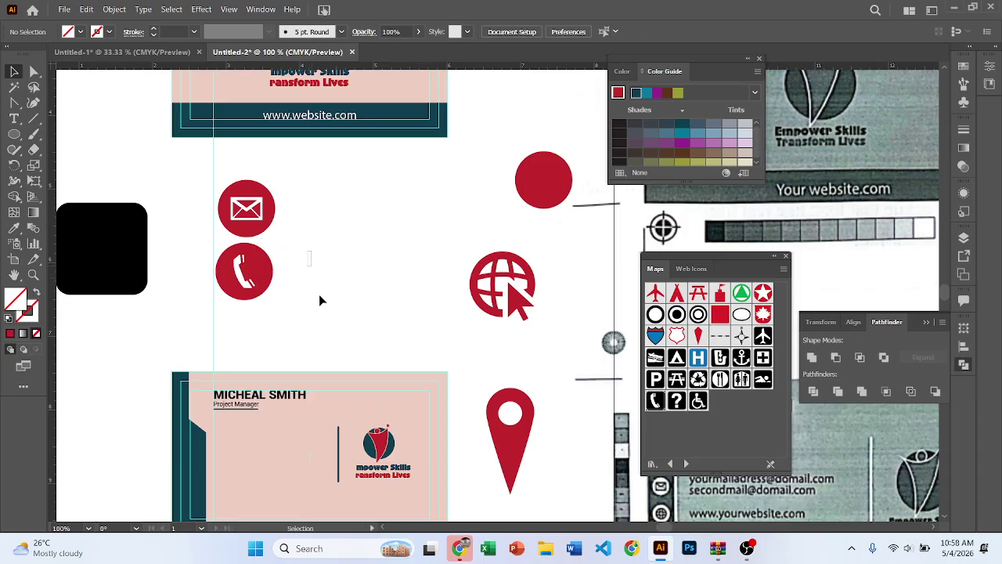
drag(291, 253, 367, 354)
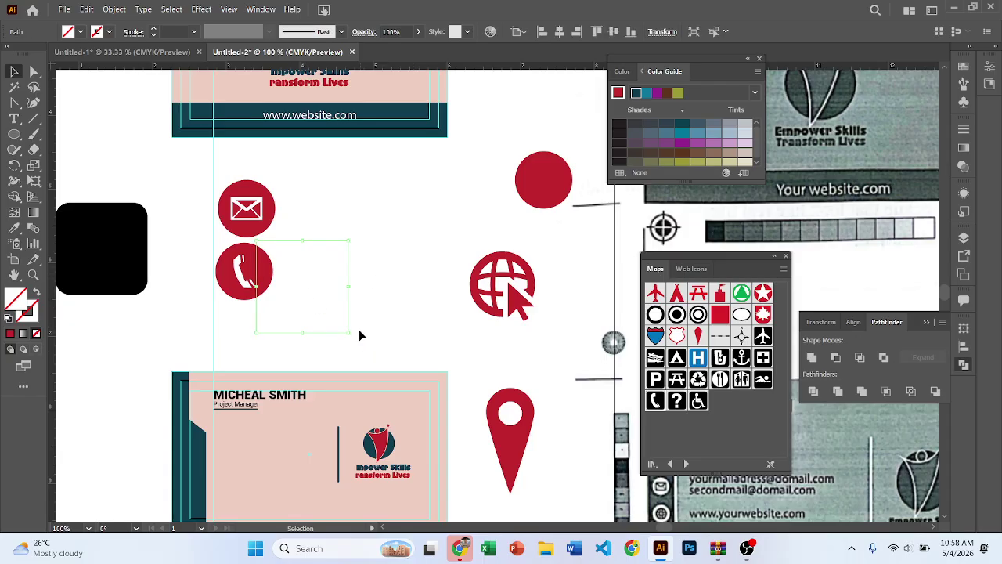
key(Delete)
Duplicate the plain red circle and place the copy between the mail icon and the globe.
drag(544, 195, 377, 240)
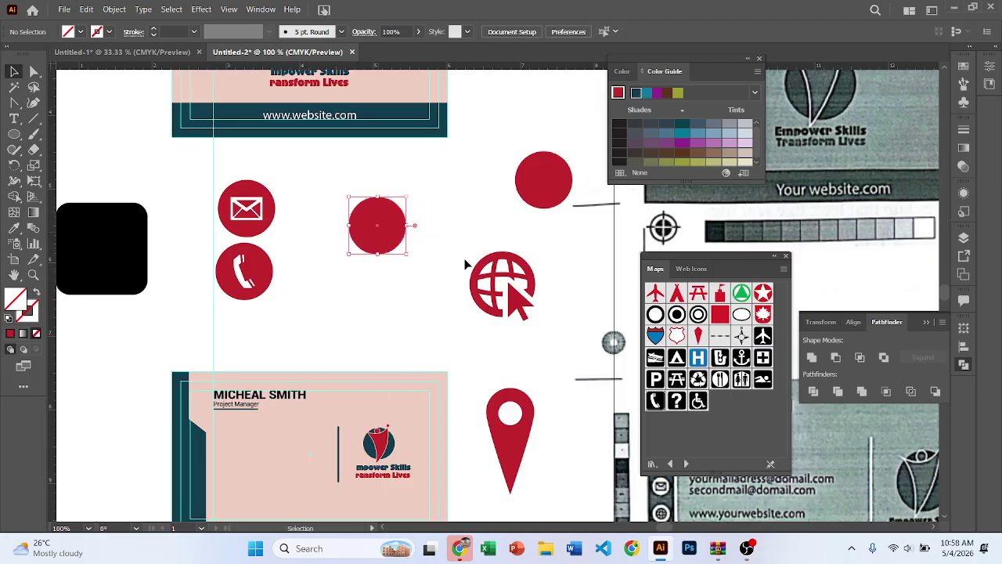
click(508, 294)
scroll(515, 297, up, 1)
drag(452, 226, 545, 325)
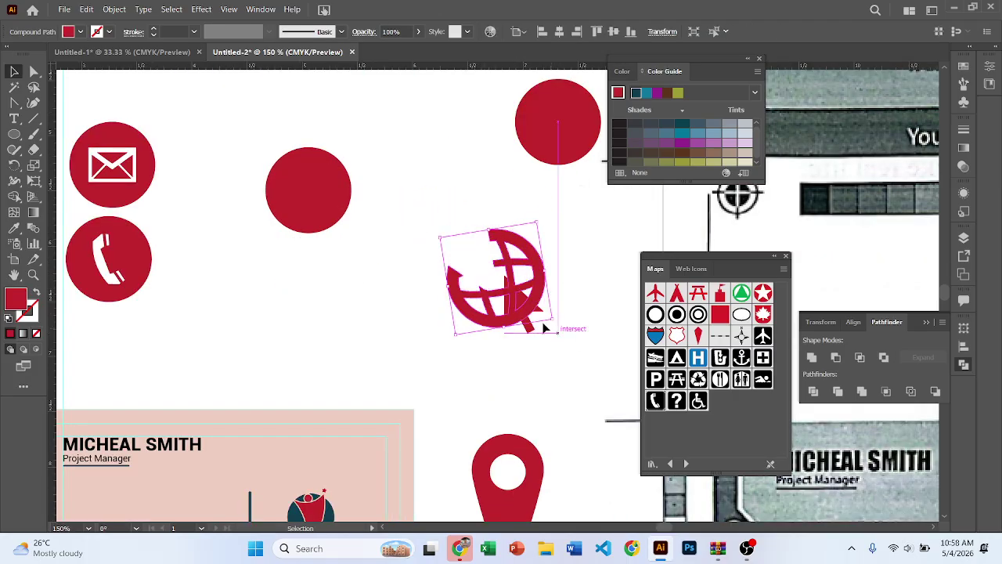
key(ctrl+z)
Select the whole globe-and-cursor icon and scale it down proportionally about its centre to fit a red circle.
click(431, 198)
drag(431, 199, 538, 327)
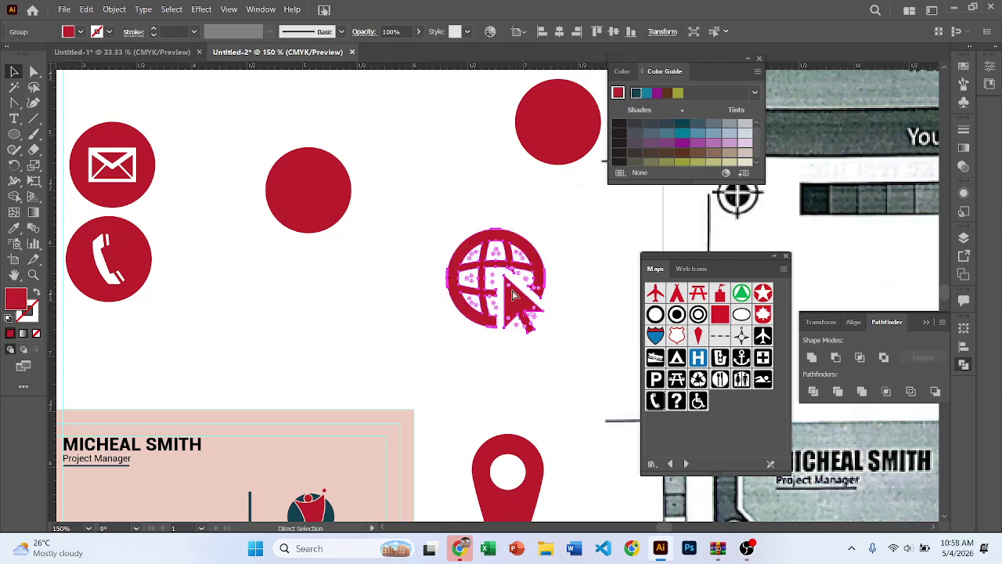
drag(546, 227, 522, 261)
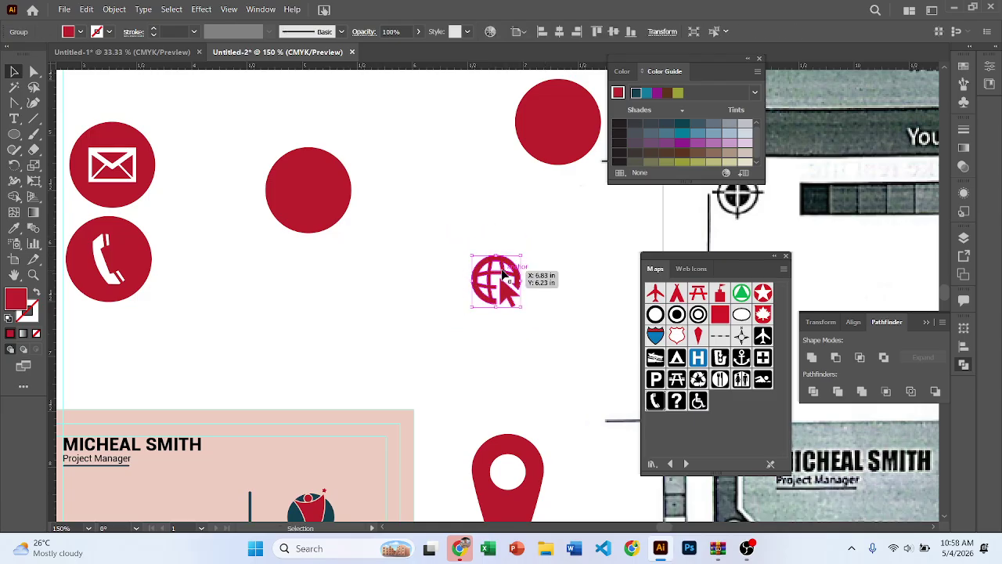
Recolour the globe-and-cursor icon with the dark teal sampled from the design.
key(i)
scroll(444, 339, down, 3)
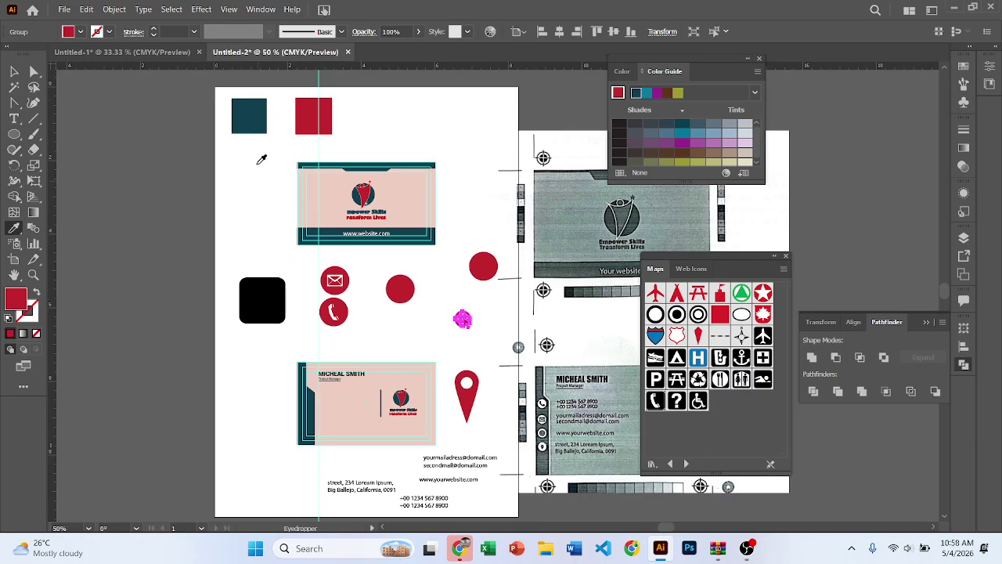
key(v)
Place the teal globe icon on the red circle copy and centre the two on each other.
scroll(438, 309, up, 3)
drag(413, 298, 350, 288)
scroll(313, 233, up, 3)
click(628, 35)
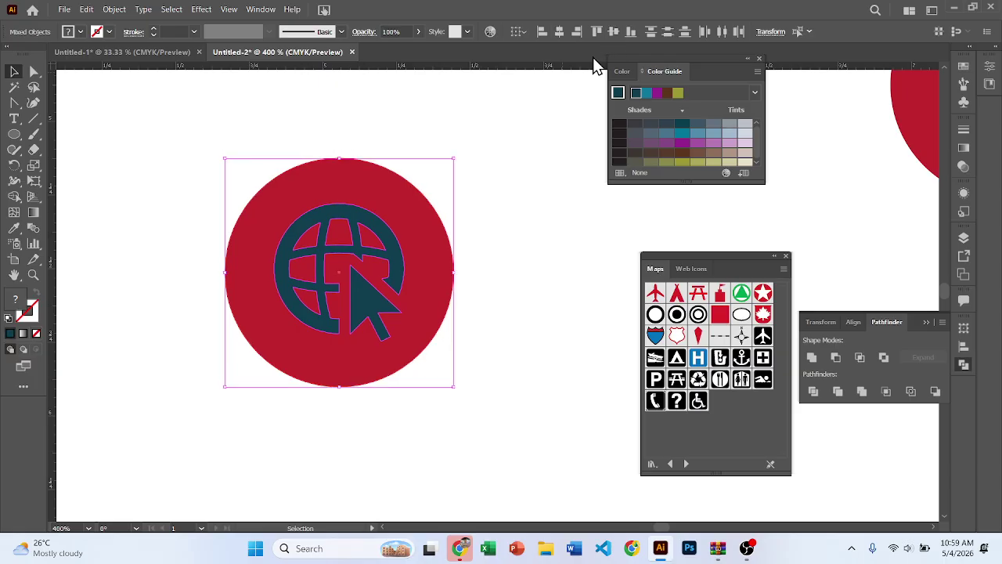
Subtract the globe from its red circle with Minus Front and move the finished web icon beside the mail icon.
click(836, 358)
click(470, 263)
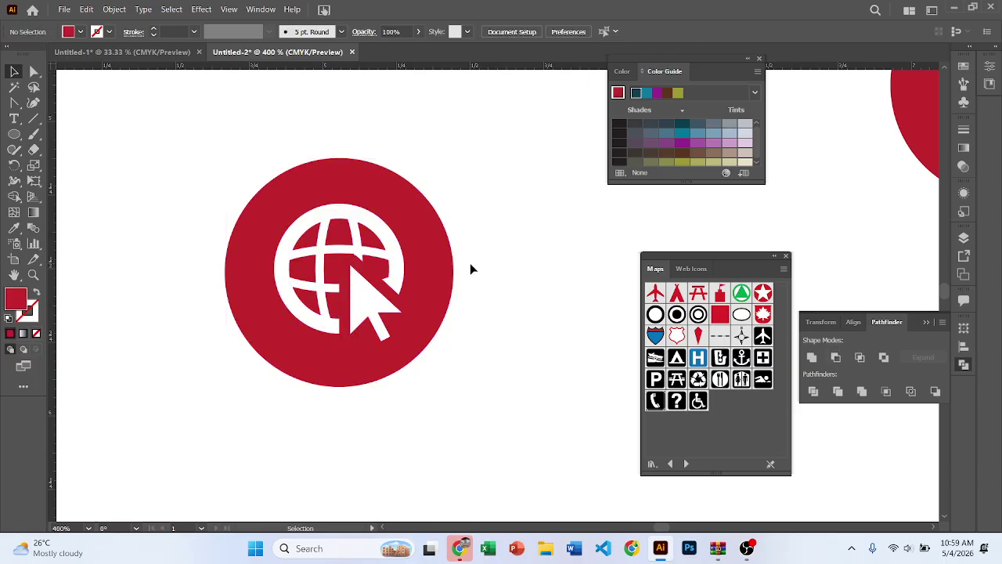
scroll(470, 263, down, 2)
drag(444, 271, 303, 221)
scroll(488, 306, right, 2)
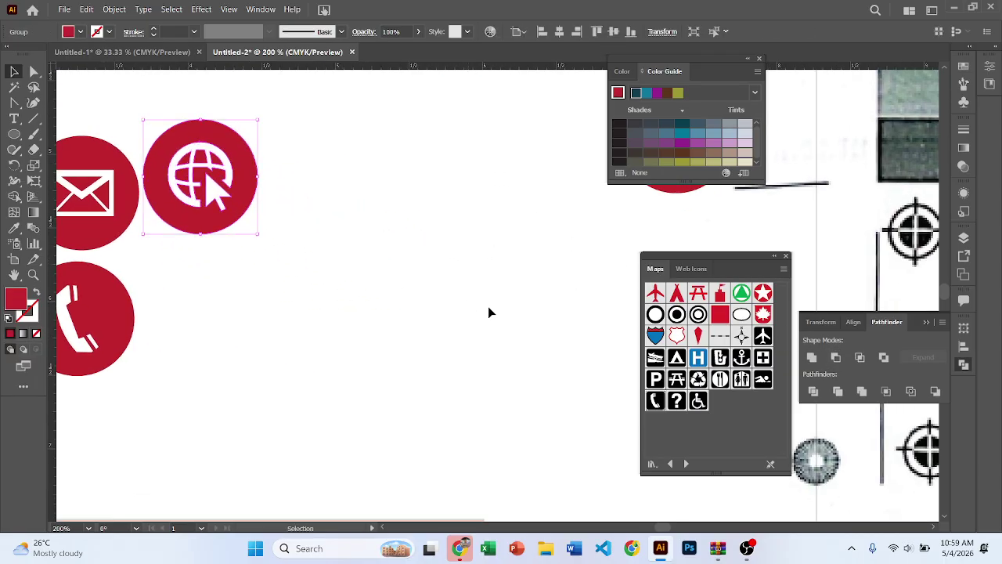
Move the remaining red circle closer to the finished icons, then scale down the location pin and place it on the circle.
scroll(488, 306, down, 2)
drag(561, 239, 439, 263)
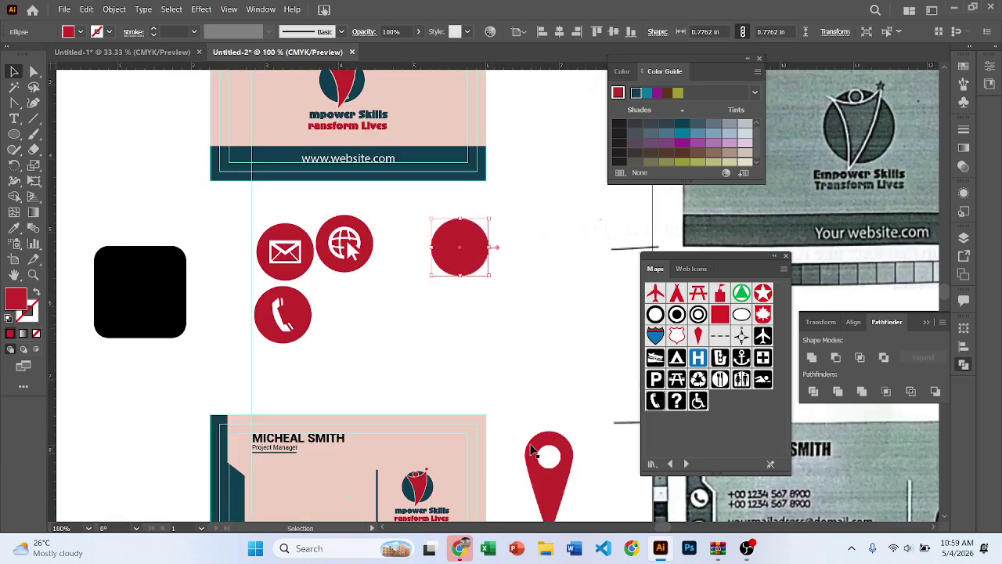
drag(531, 449, 490, 234)
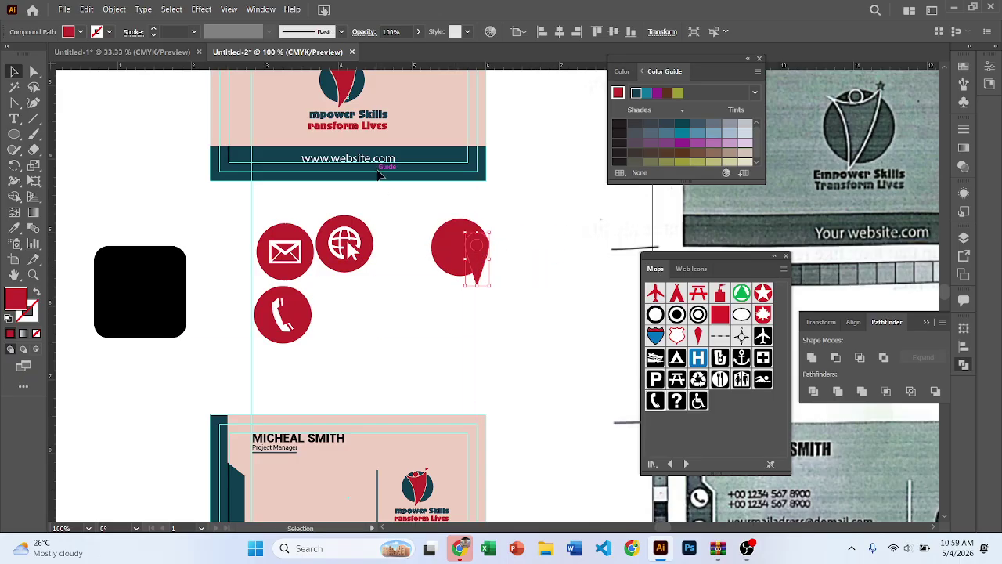
Recolour the location pin with the dark teal sampled from the card's website band and bring it to the front.
key(i)
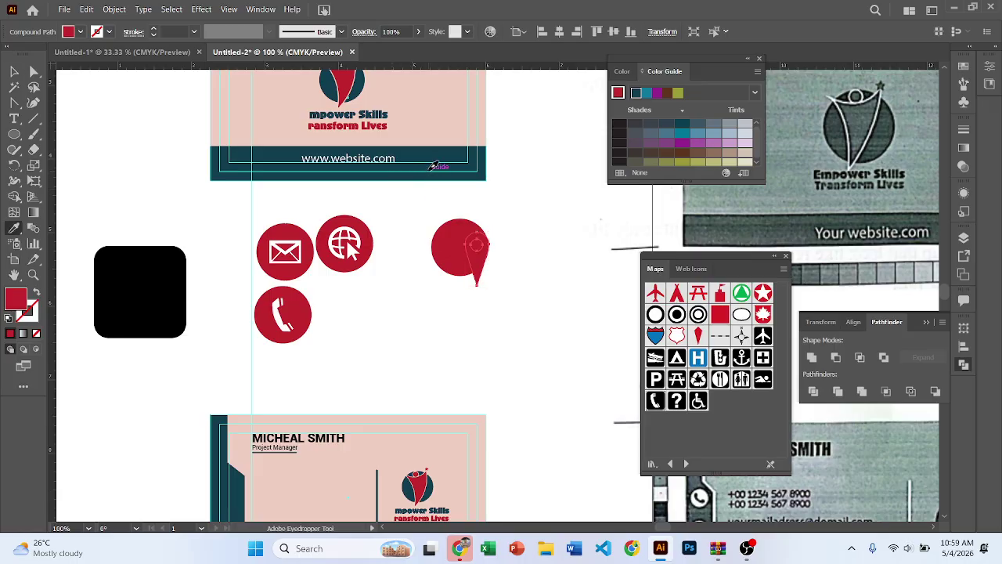
key(v)
key(ctrl+shift+])
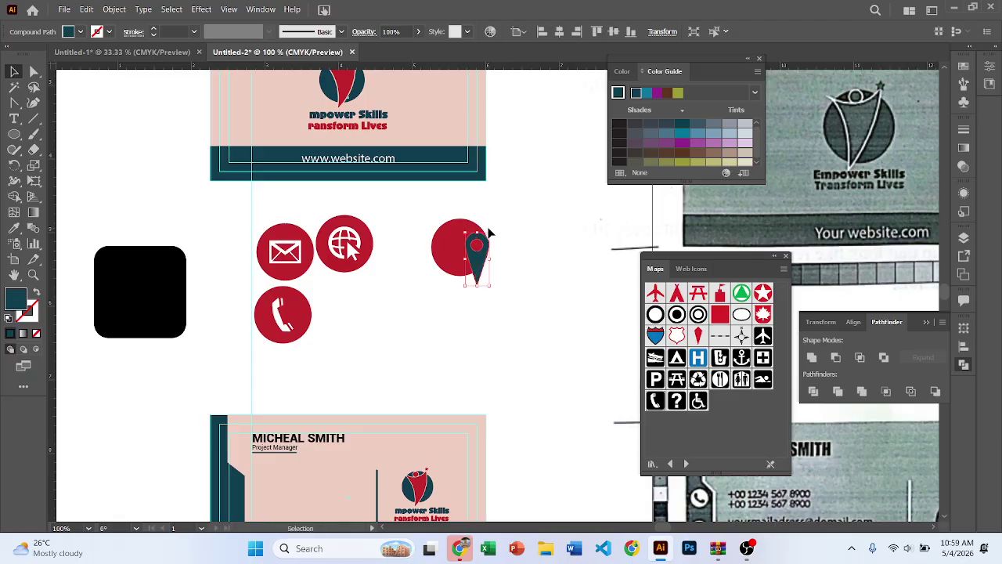
Scale the location pin down inside its red circle and centre the two shapes on each other.
scroll(448, 255, up, 3)
drag(506, 256, 475, 332)
drag(509, 321, 465, 289)
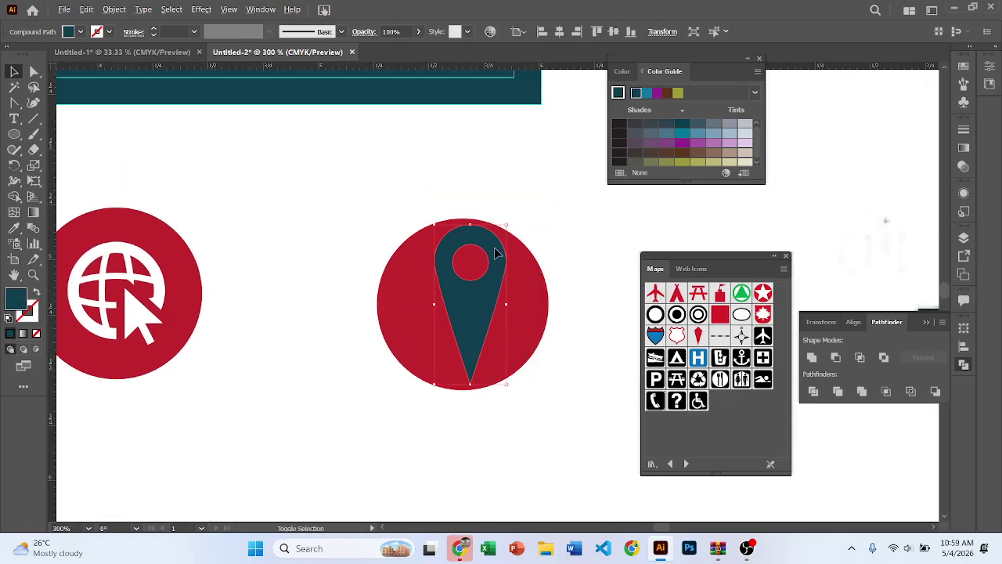
drag(509, 224, 496, 251)
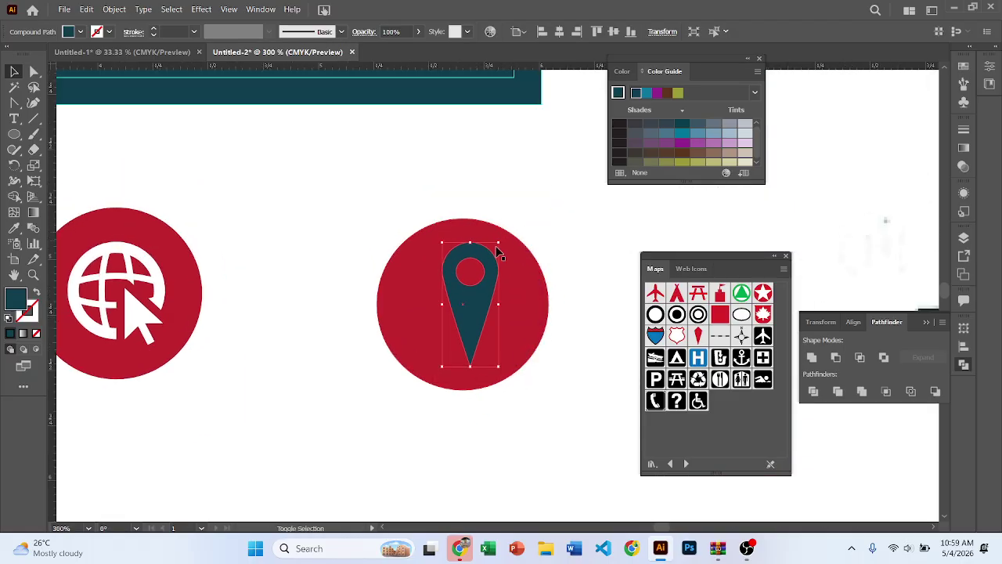
drag(461, 297, 469, 299)
shift+click(501, 258)
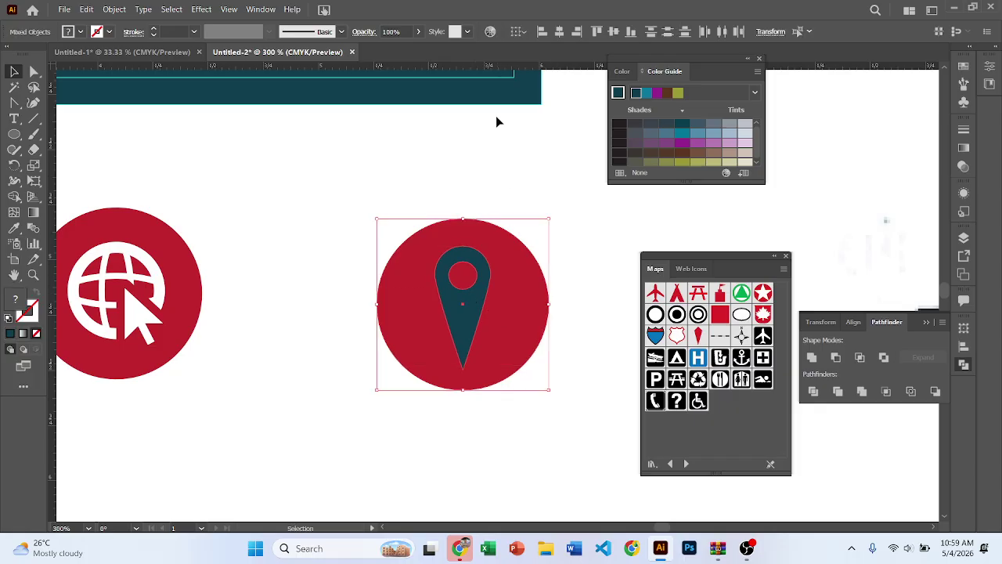
click(614, 32)
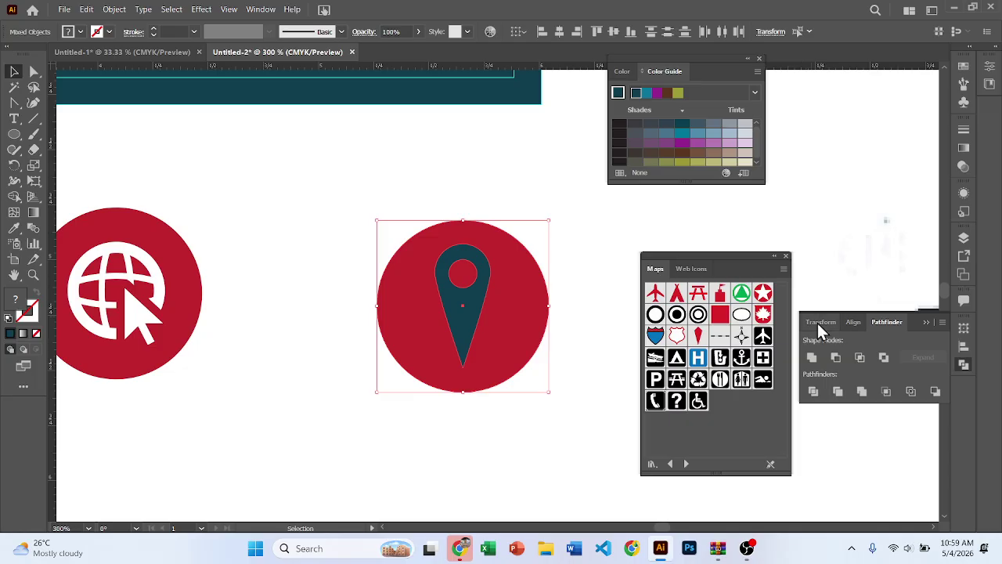
Subtract the location pin from its red circle with Minus Front.
click(836, 358)
click(635, 242)
scroll(548, 257, down, 2)
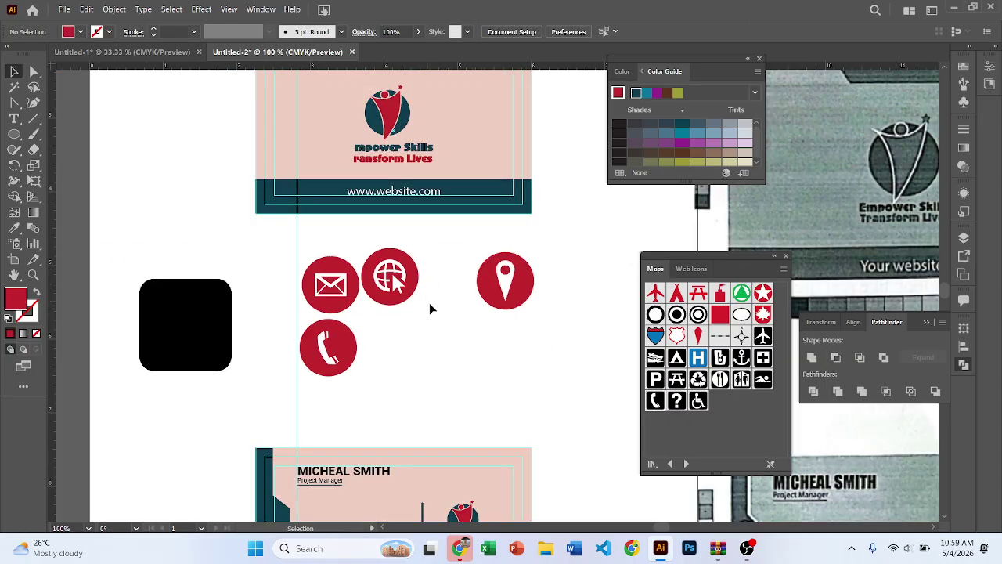
Scale down the four contact icons together and move them beside the back card.
drag(556, 389, 373, 287)
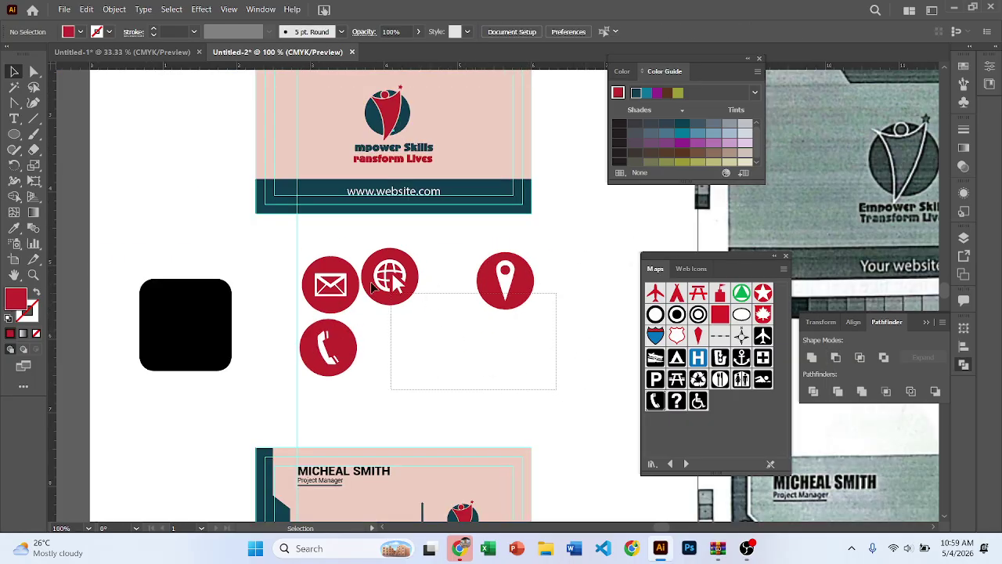
drag(317, 264, 316, 262)
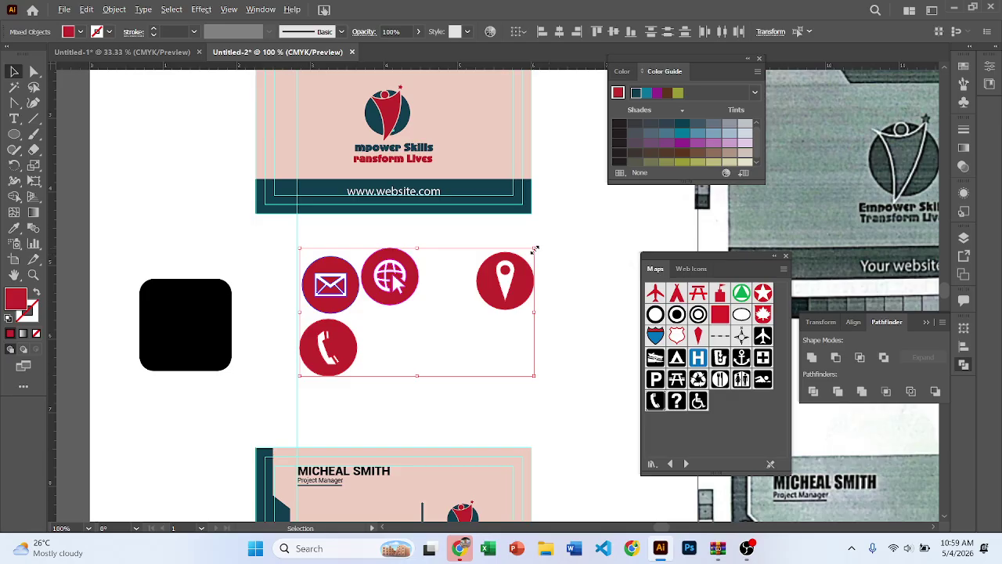
drag(535, 249, 450, 291)
drag(387, 321, 189, 490)
key(ctrl+equal)
key(ctrl+equal)
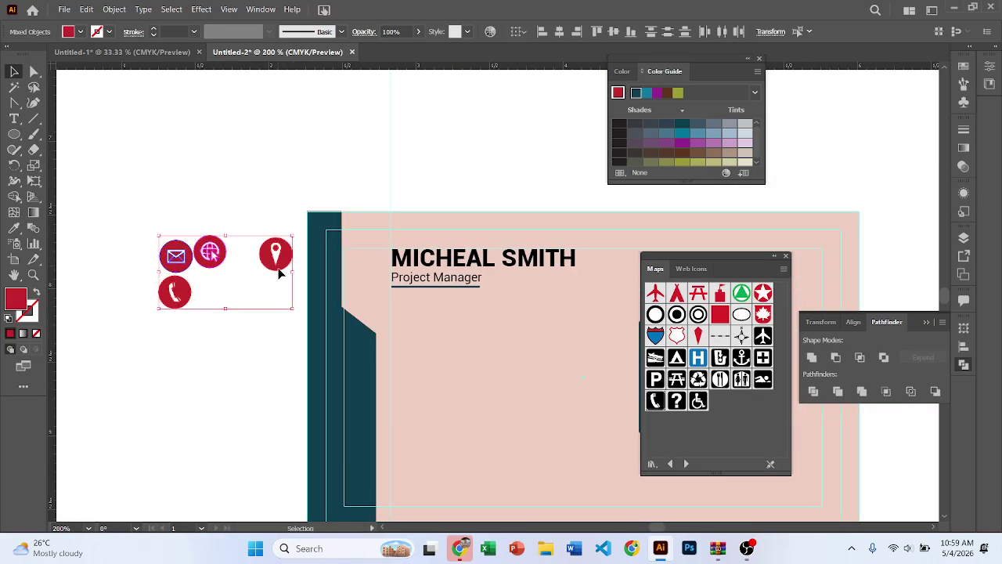
Move the icon set against the card's dark teal side band and shrink it further to suit the band's width.
drag(279, 273, 358, 373)
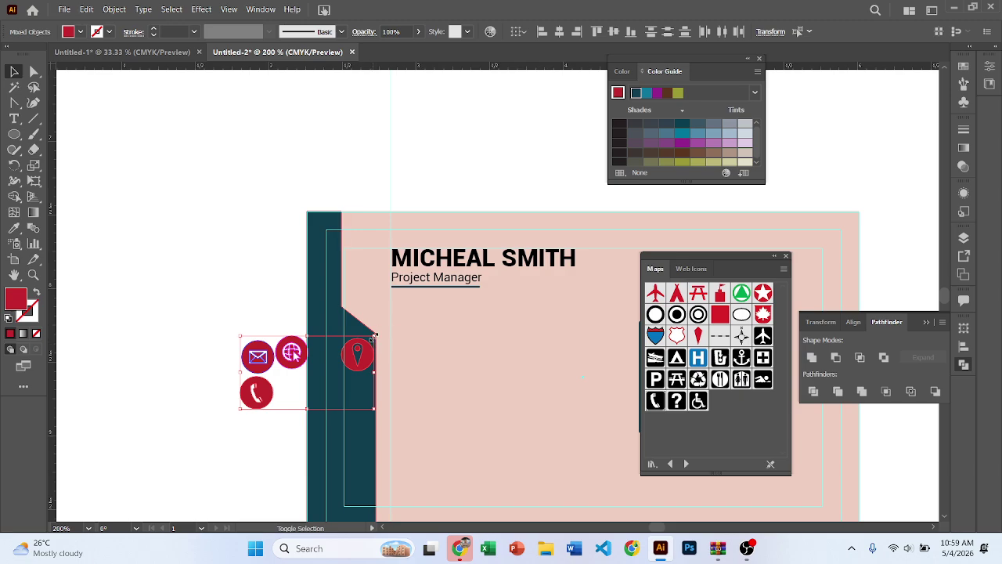
drag(374, 335, 359, 345)
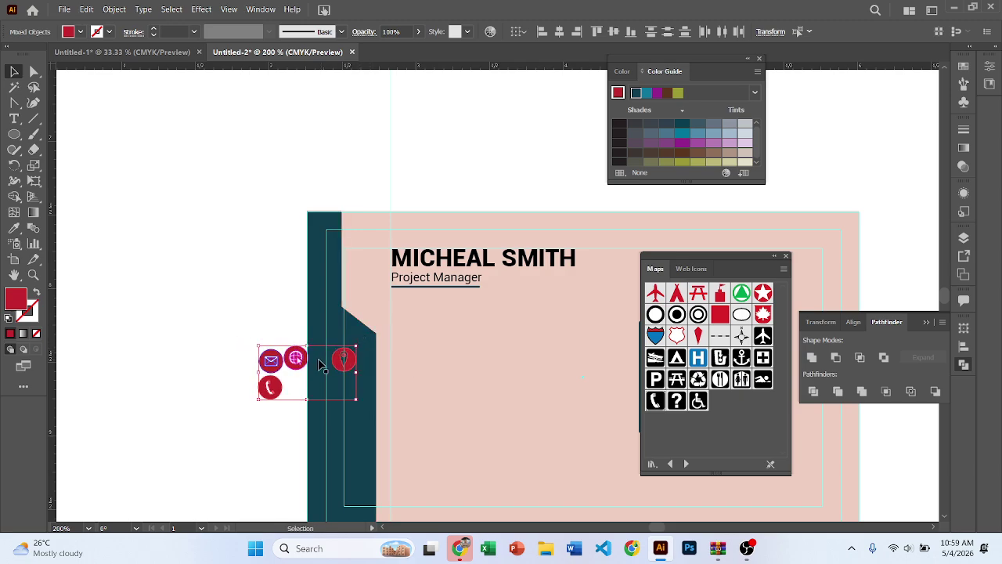
key(ctrl+shift+a)
scroll(345, 360, up, 2)
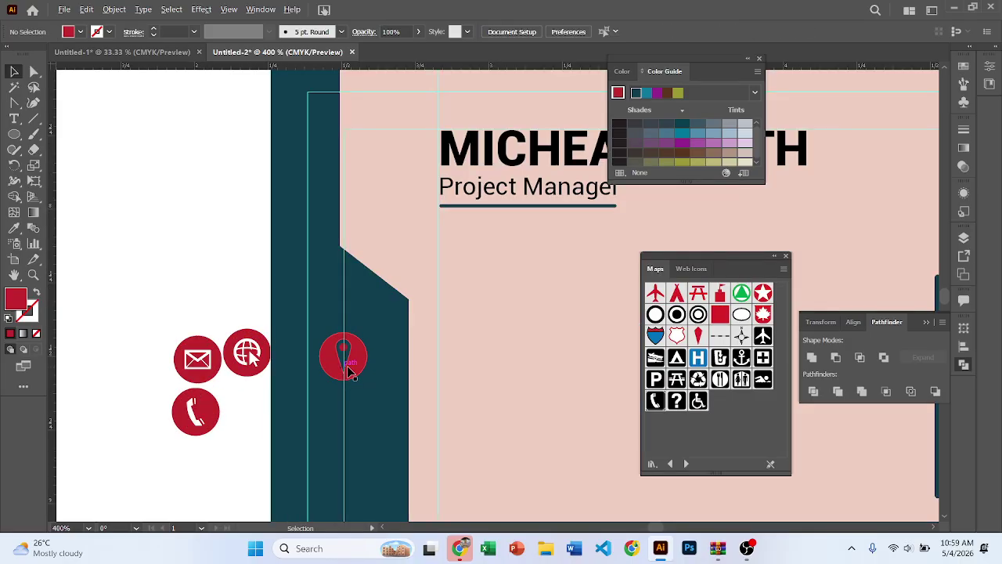
scroll(337, 353, down, 2)
click(323, 335)
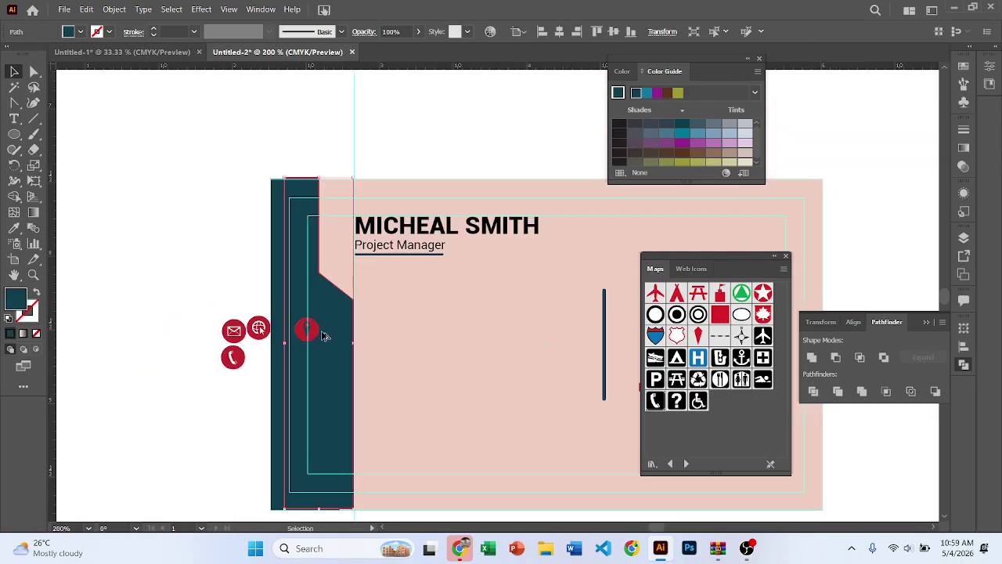
click(234, 297)
Place the phone, web and location icons one below another on the teal band, with the phone icon uppermost.
scroll(313, 331, up, 2)
drag(313, 331, 437, 315)
key(ctrl+z)
click(181, 261)
drag(316, 316, 338, 257)
drag(201, 280, 328, 403)
scroll(326, 320, down, 2)
drag(238, 327, 328, 292)
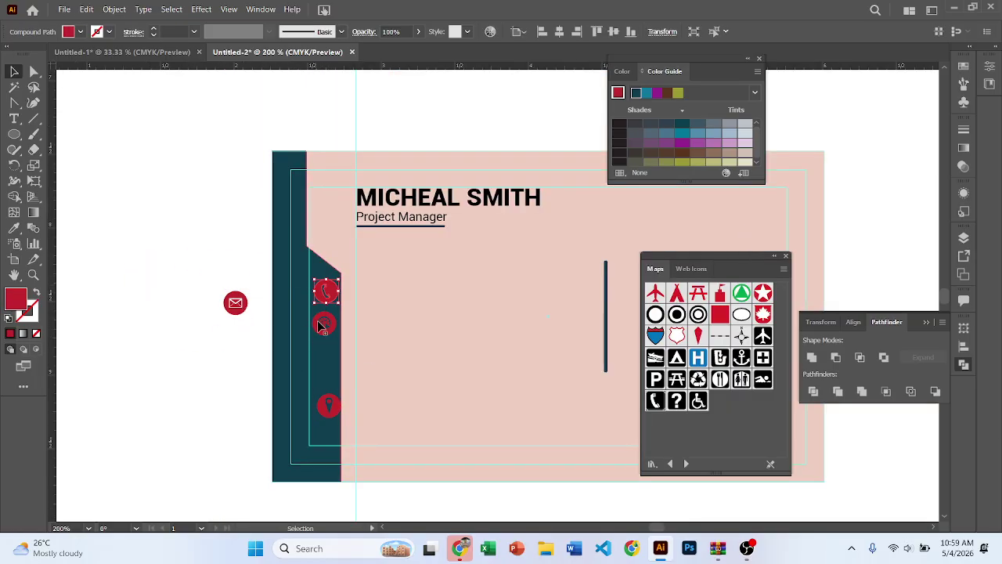
Move the web icon lower on the band and place the mail icon between phone and web, following the scanned reference.
drag(321, 328, 323, 350)
scroll(319, 314, down, 5)
scroll(492, 308, up, 5)
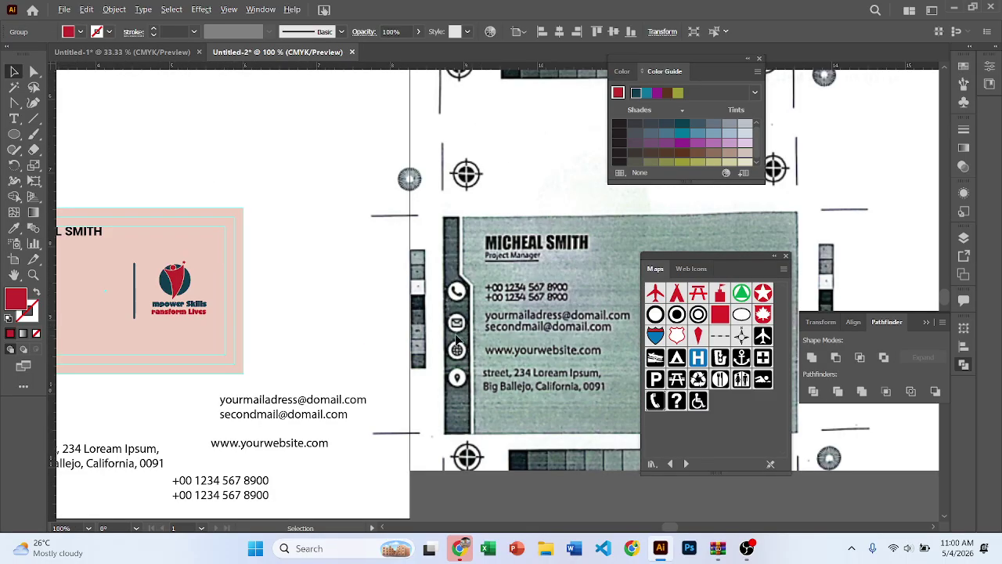
scroll(405, 328, down, 4)
scroll(296, 345, up, 3)
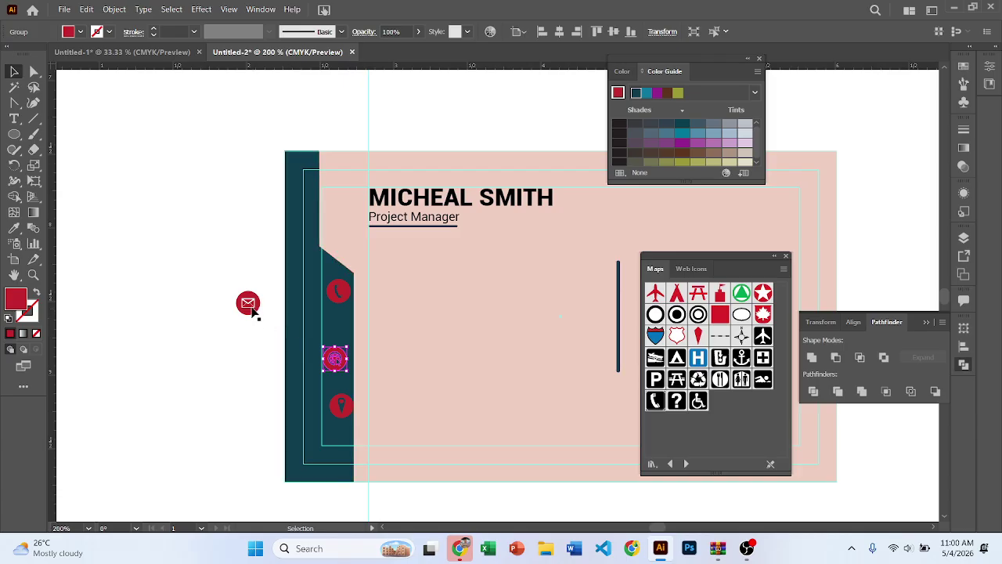
drag(252, 309, 370, 279)
Reposition the location icon near the lower end of the teal band, just above the inner margin guide.
scroll(345, 318, up, 2)
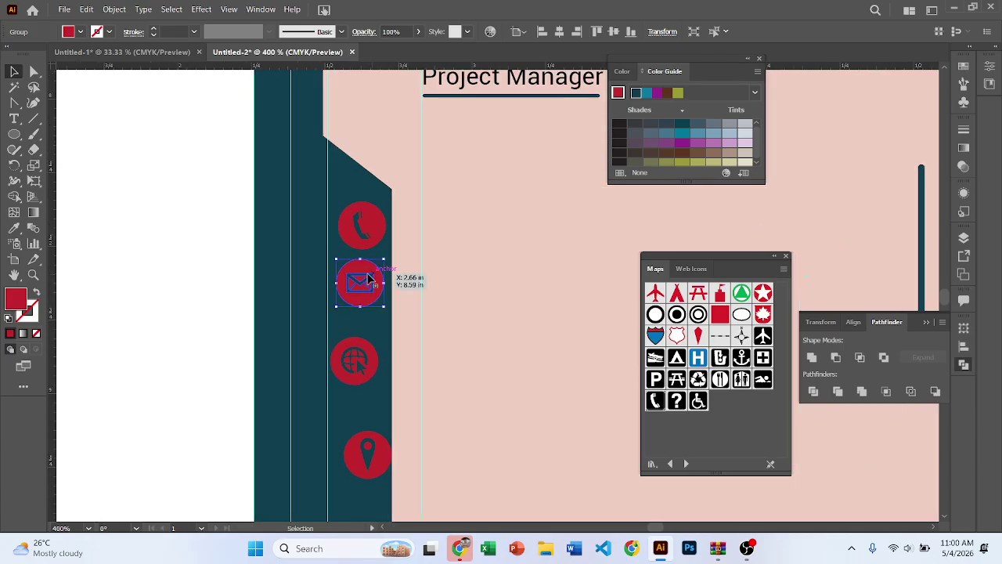
drag(360, 373, 365, 347)
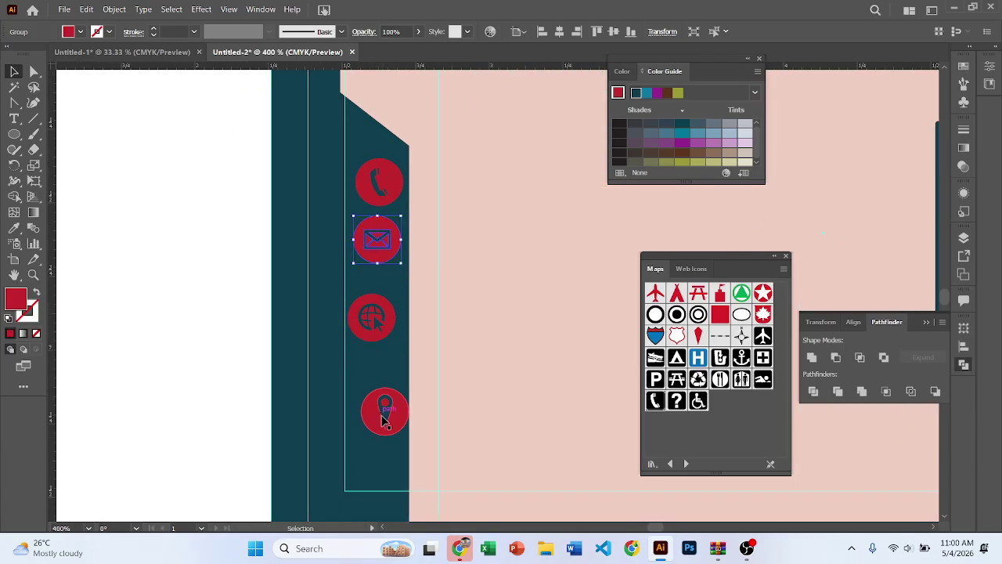
drag(383, 423, 393, 398)
scroll(380, 447, up, 3)
scroll(393, 398, down, 8)
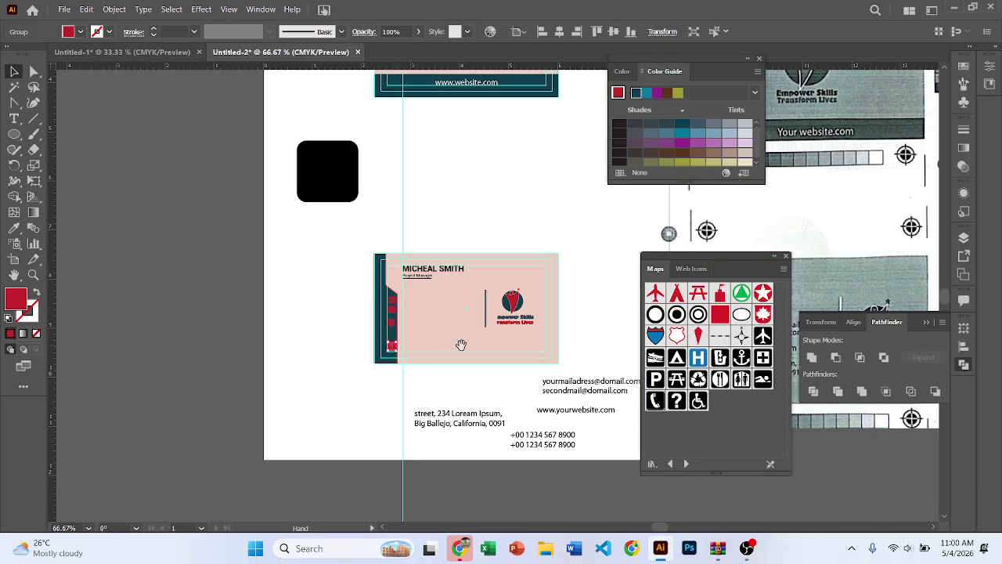
mouse_move(459, 343)
mouse_down()
mouse_move(278, 357)
mouse_move(443, 353)
mouse_up()
scroll(502, 382, up, 1)
scroll(497, 366, down, 2)
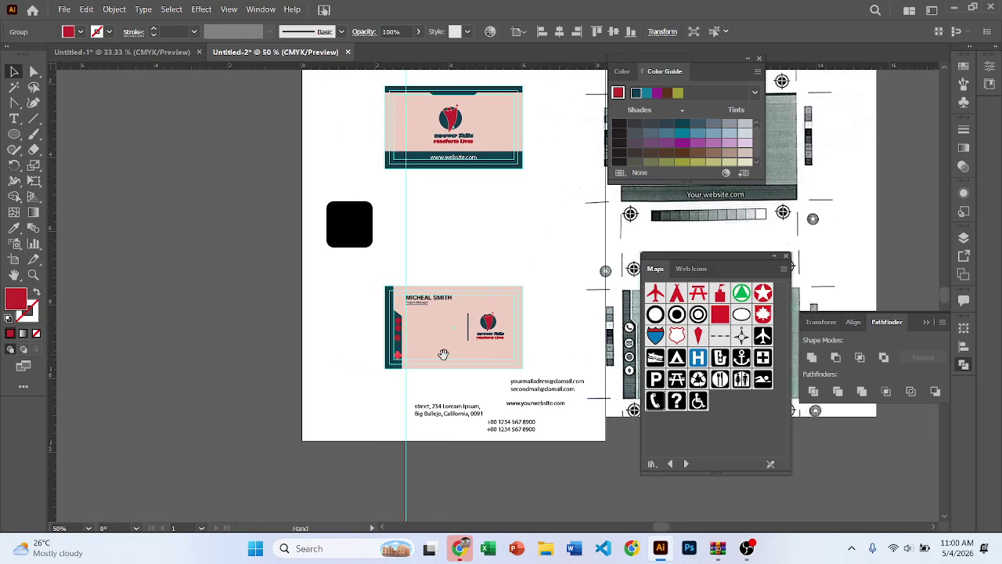
scroll(398, 357, up, 3)
scroll(399, 359, up, 3)
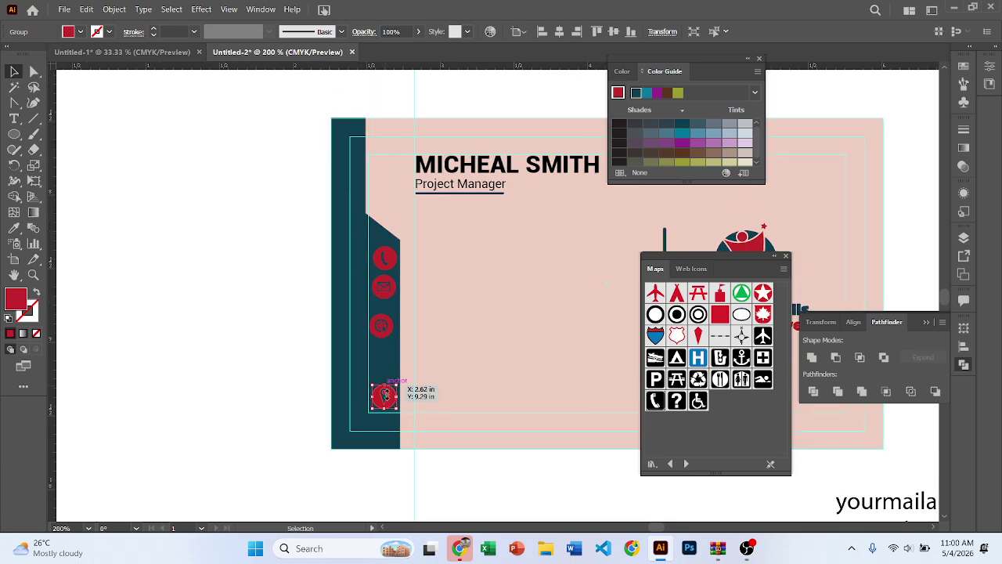
drag(386, 398, 383, 383)
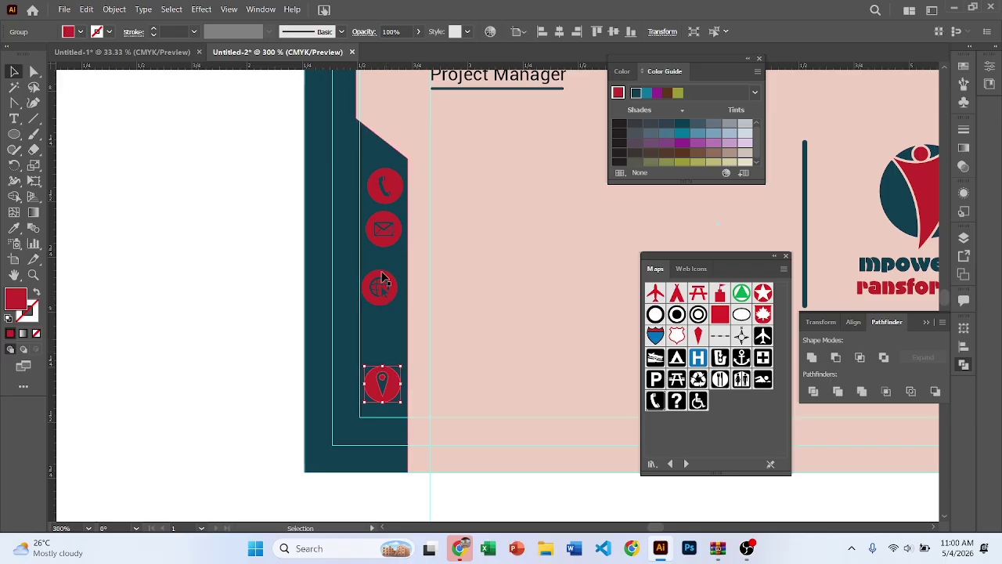
Nudge the phone icon about 0.01 in left and 0.02 in up on the teal band.
scroll(383, 280, up, 2)
scroll(383, 266, up, 3)
drag(408, 238, 406, 232)
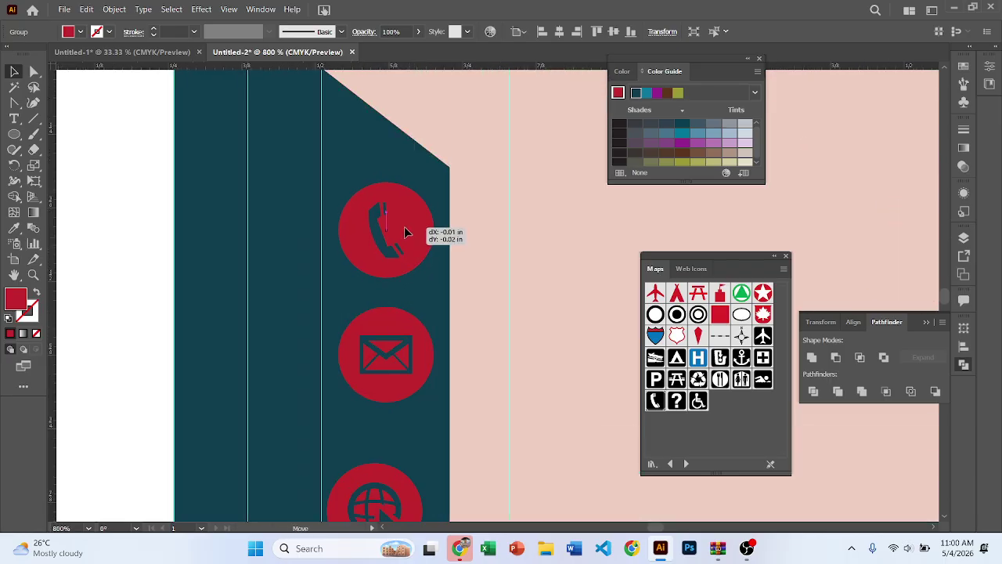
Select all four contact icons on the band and align them on their horizontal centres.
scroll(405, 232, down, 5)
scroll(398, 246, down, 1)
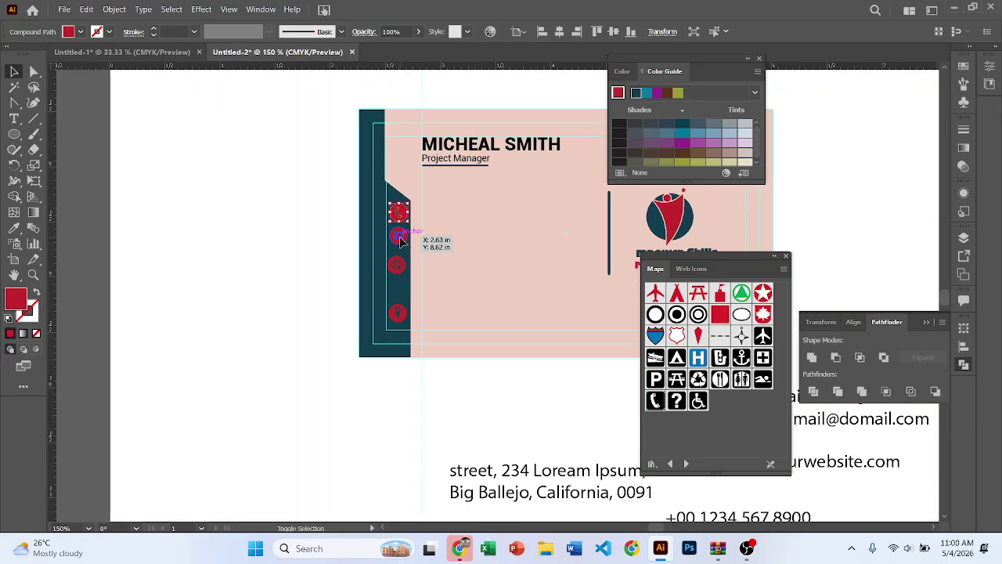
shift+click(400, 238)
key(ctrl+equal)
key(ctrl+equal)
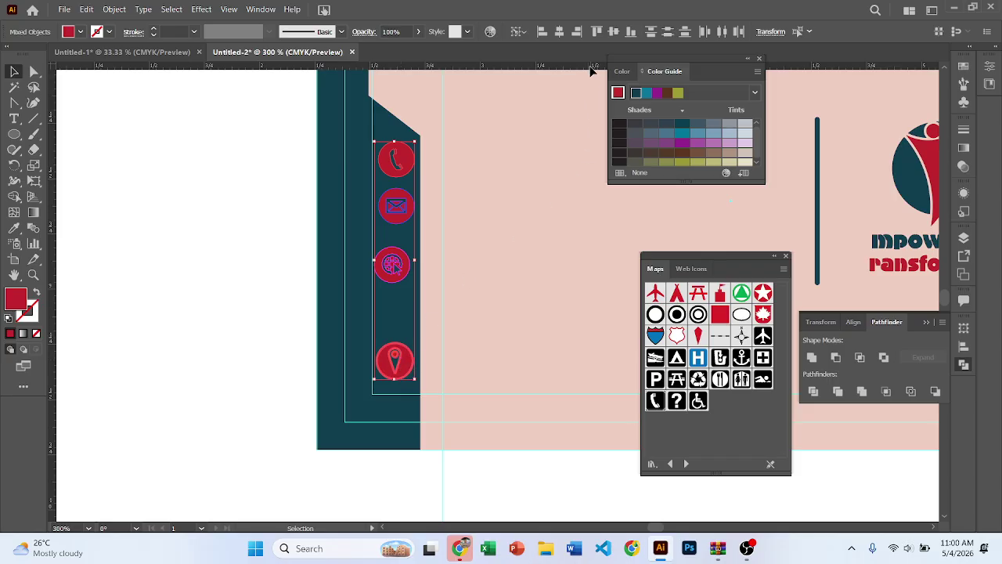
click(558, 32)
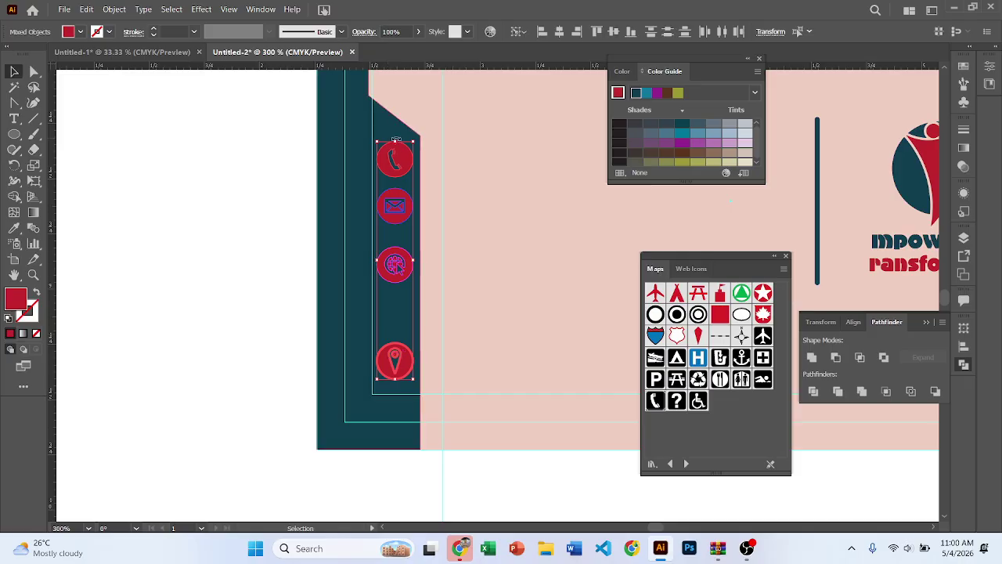
scroll(399, 281, up, 1)
scroll(399, 270, down, 1)
scroll(390, 202, up, 1)
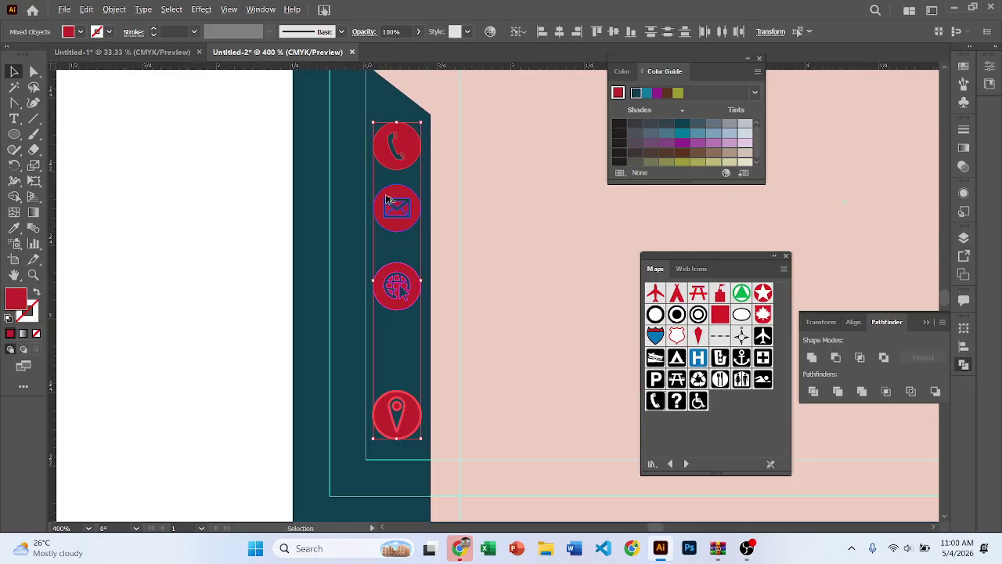
scroll(387, 204, down, 1)
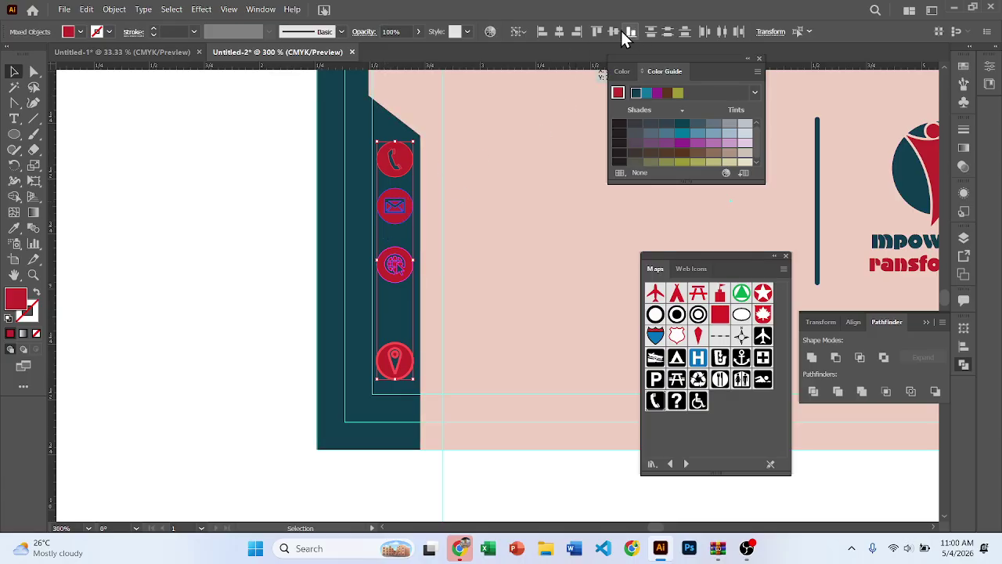
click(666, 31)
key(ctrl+z)
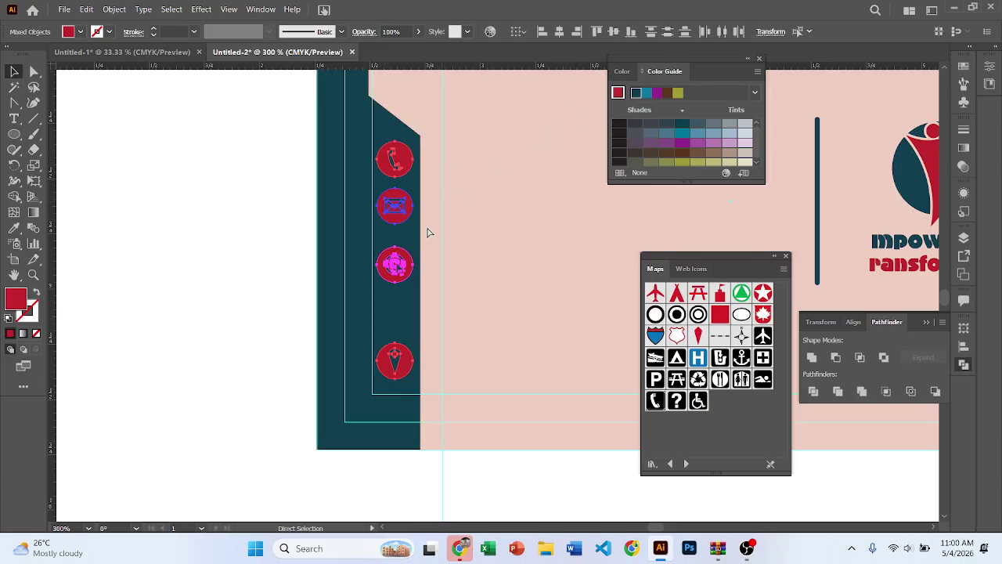
click(316, 284)
Distribute the phone, mail, web and location icons evenly down the band by their vertical centres.
click(399, 367)
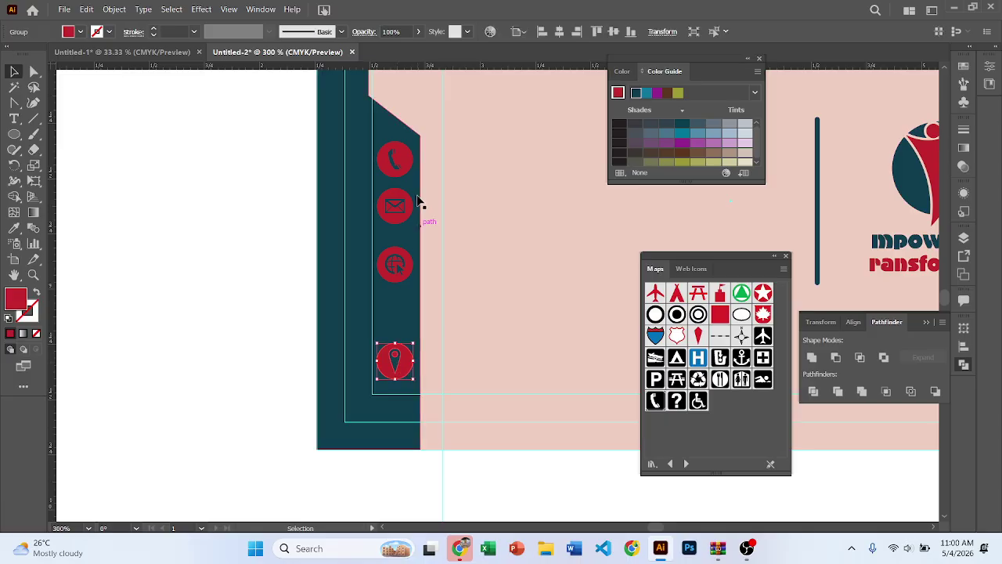
shift+click(396, 161)
shift+click(404, 205)
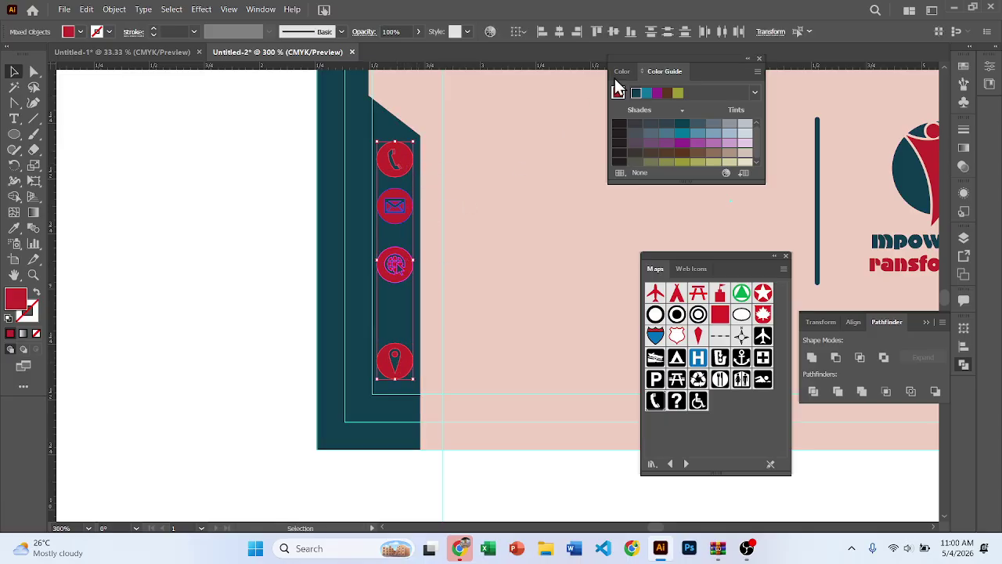
click(667, 31)
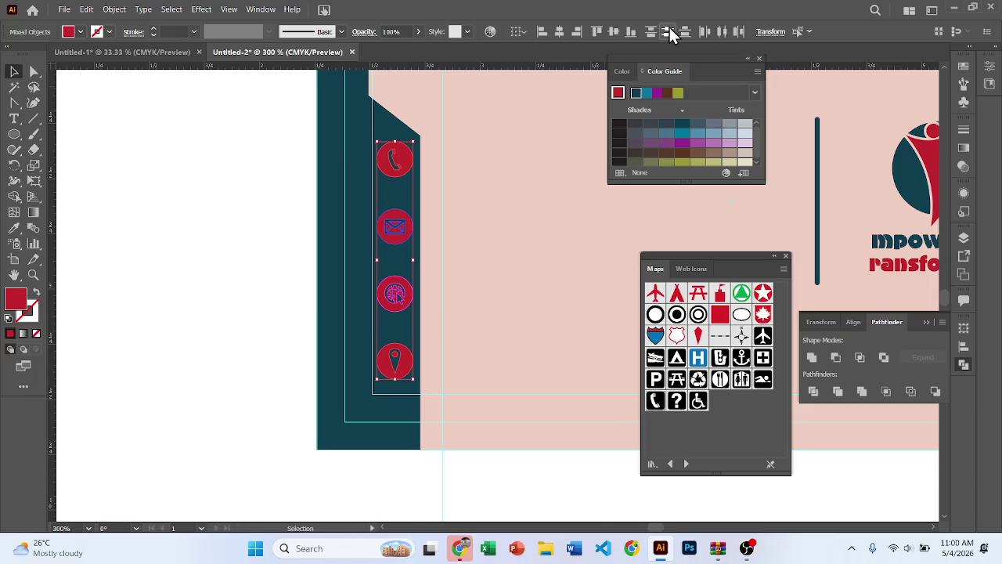
click(199, 261)
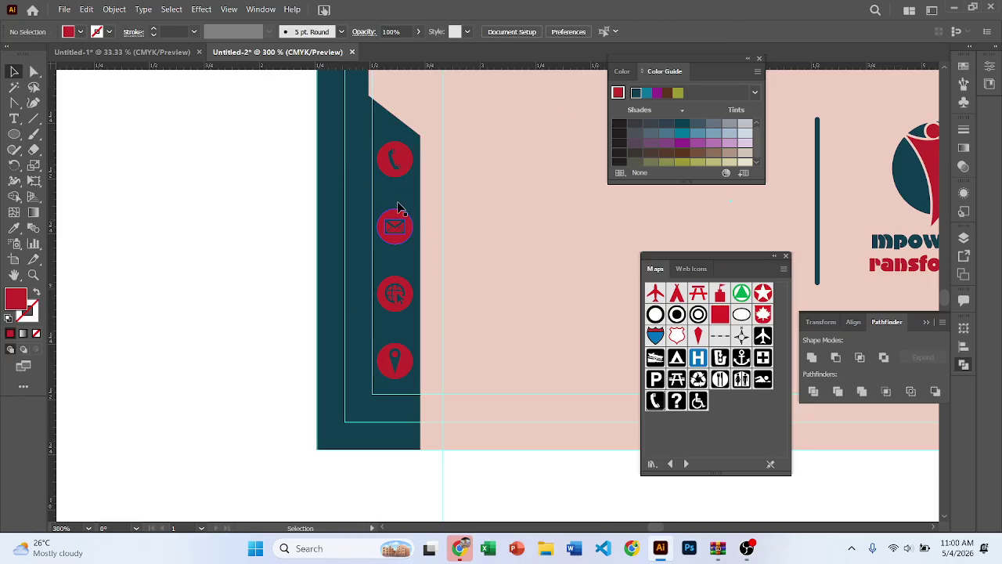
Select the phone, mail, web and location icons on the teal band and fill them with white.
scroll(411, 303, down, 2)
scroll(411, 283, up, 2)
shift+click(413, 180)
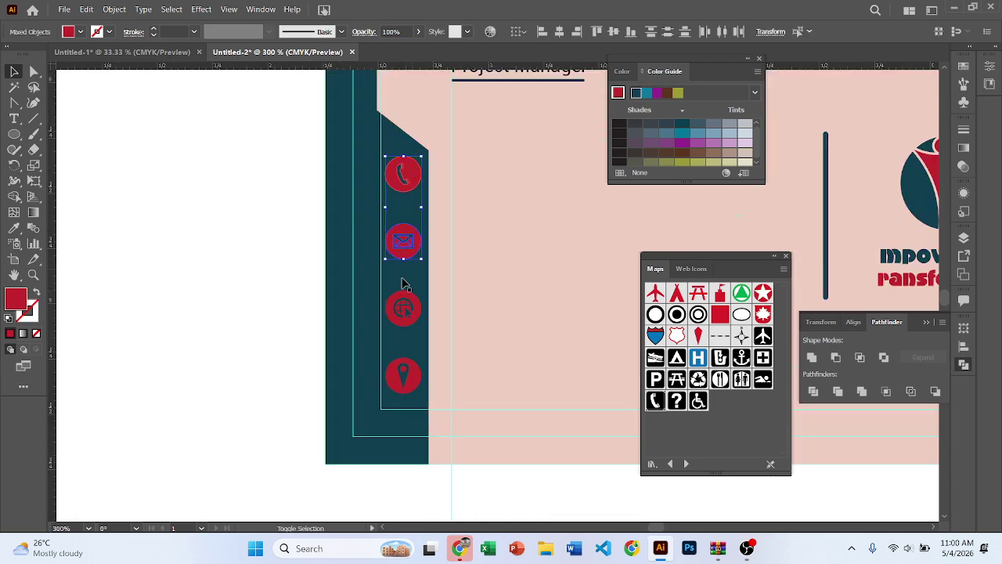
shift+click(405, 307)
shift+click(403, 374)
click(69, 31)
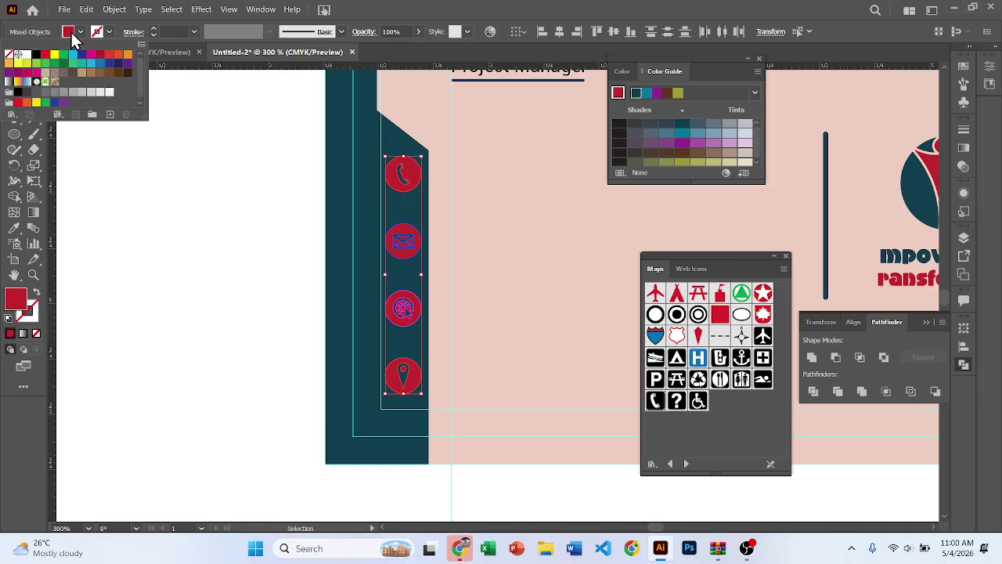
click(18, 55)
click(204, 208)
click(205, 211)
key(ctrl+1)
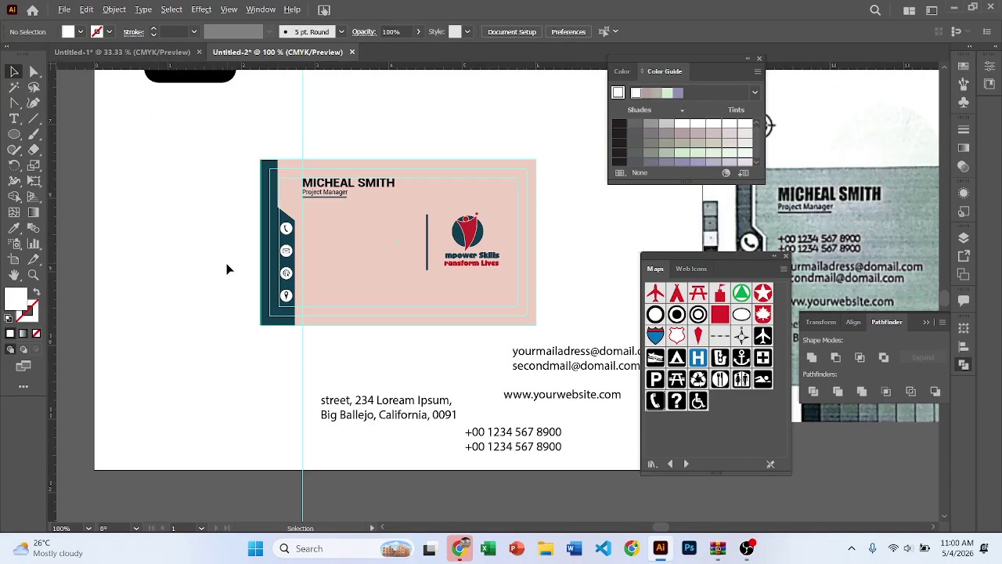
Try placing the phone-number text block on the card beside the phone icon.
scroll(274, 220, up, 5)
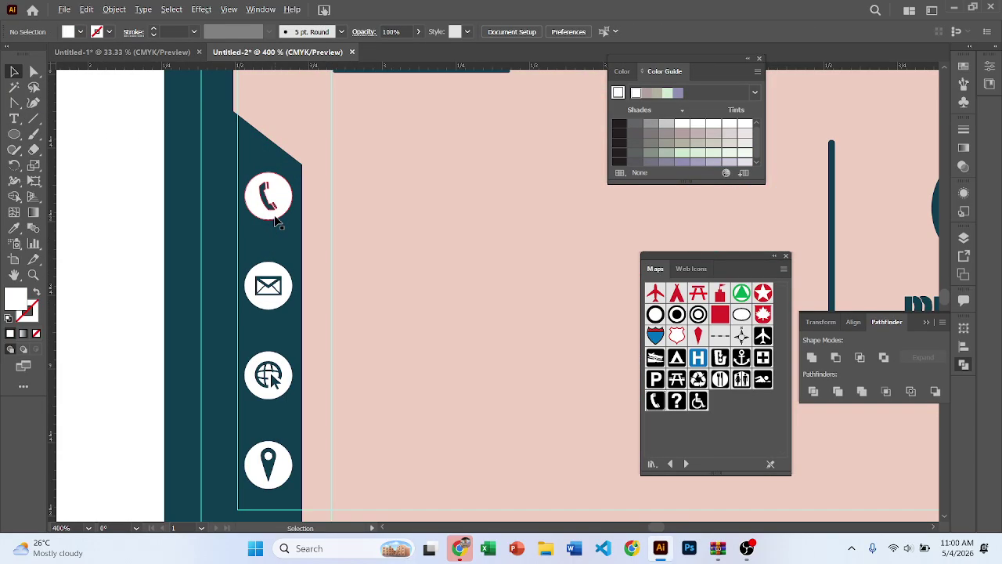
scroll(342, 258, down, 4)
scroll(345, 263, down, 3)
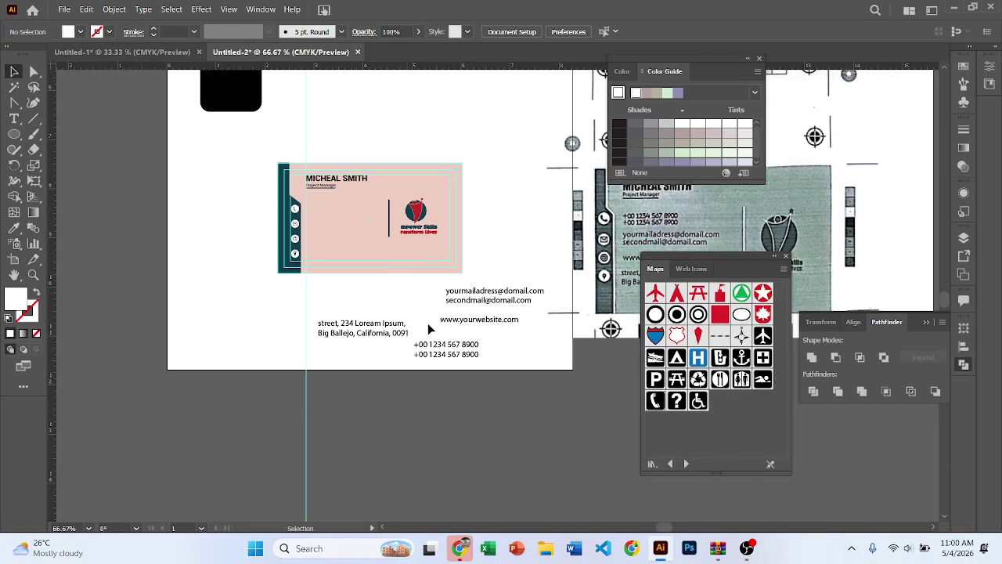
drag(438, 354, 335, 213)
scroll(335, 213, up, 2)
scroll(453, 340, down, 1)
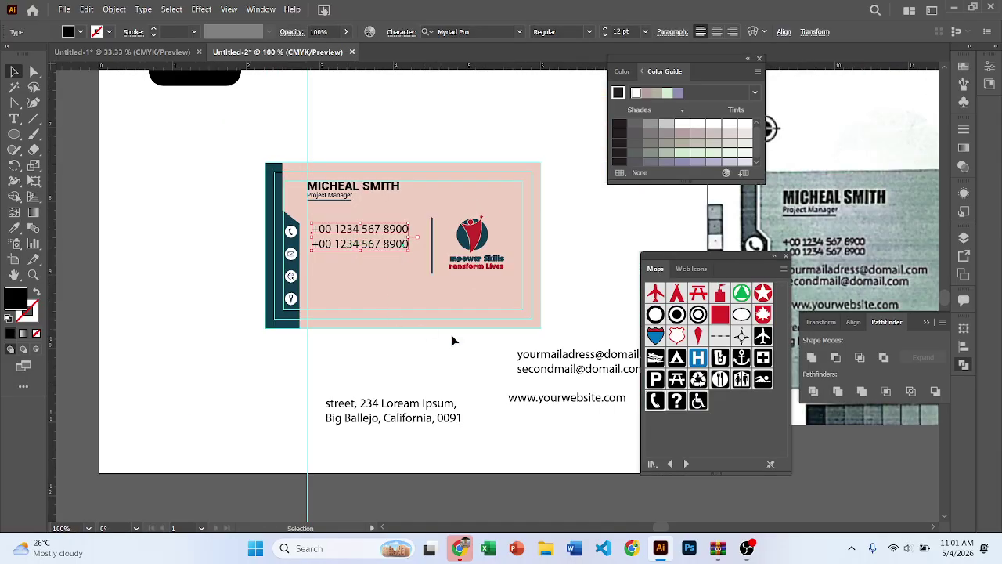
Stack the phone, e-mail, website and address text blocks in that order in a column below the card.
drag(354, 252, 385, 318)
scroll(431, 376, down, 2)
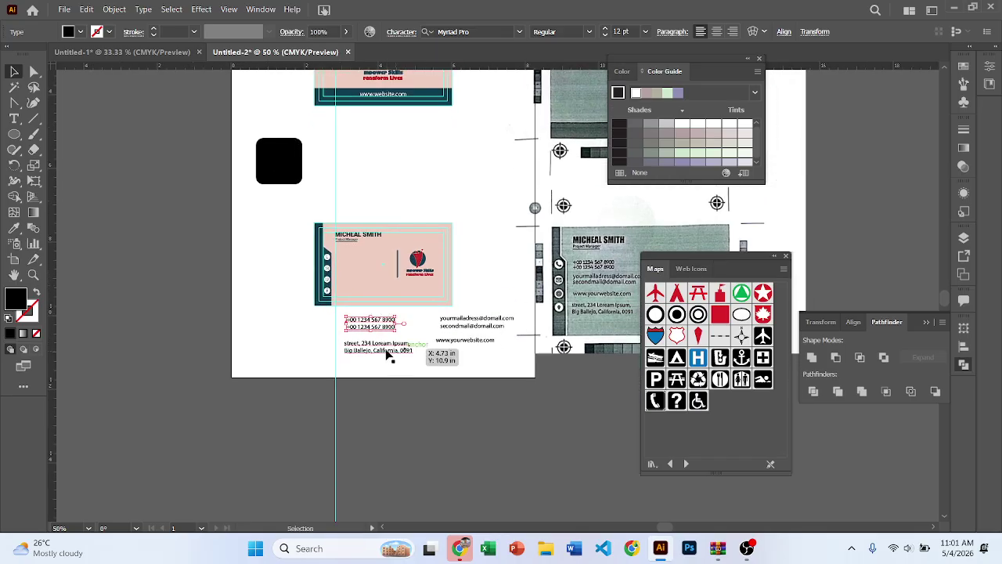
drag(387, 353, 379, 415)
drag(474, 323, 381, 344)
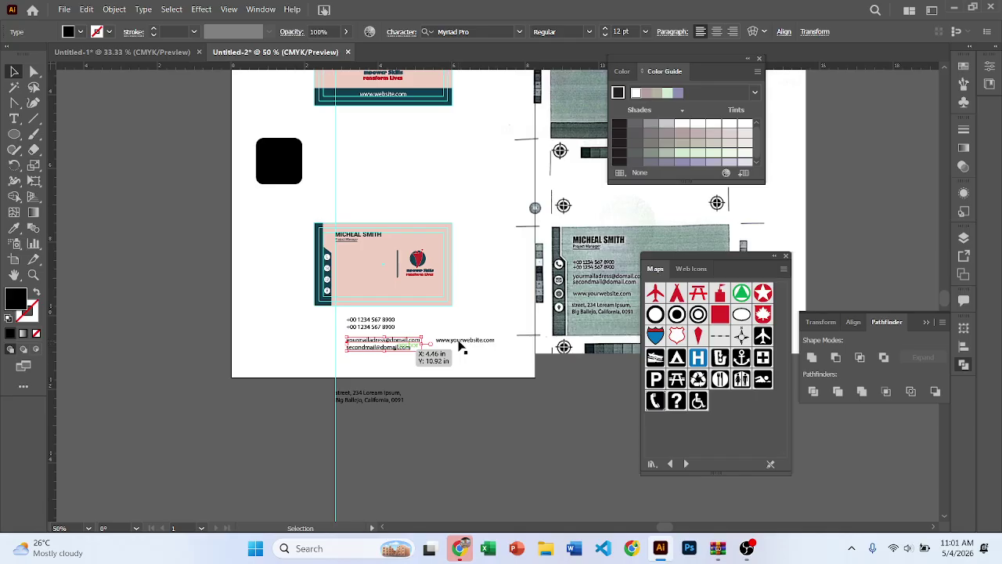
drag(452, 348, 383, 375)
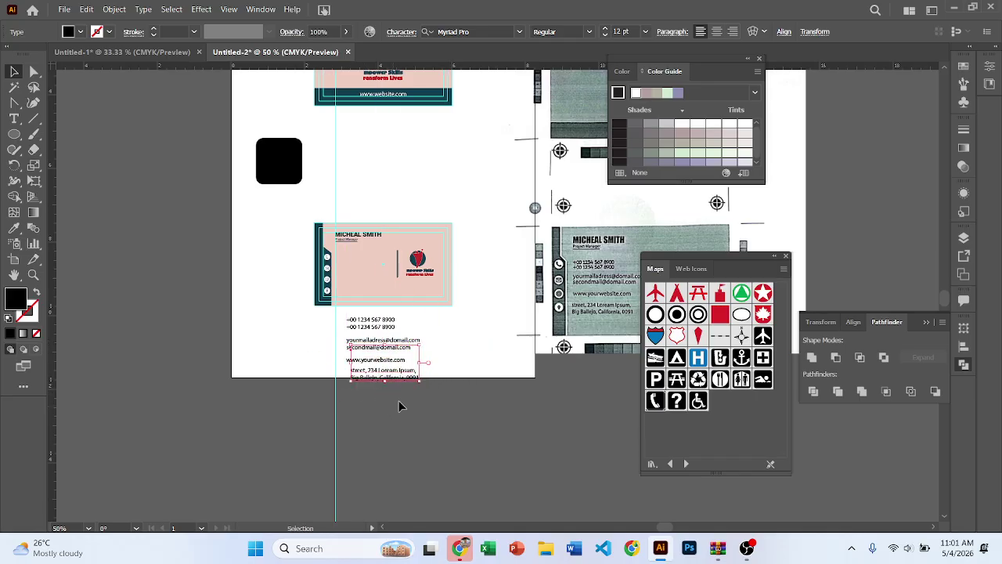
Select the four contact text blocks and align their left edges.
shift+click(353, 319)
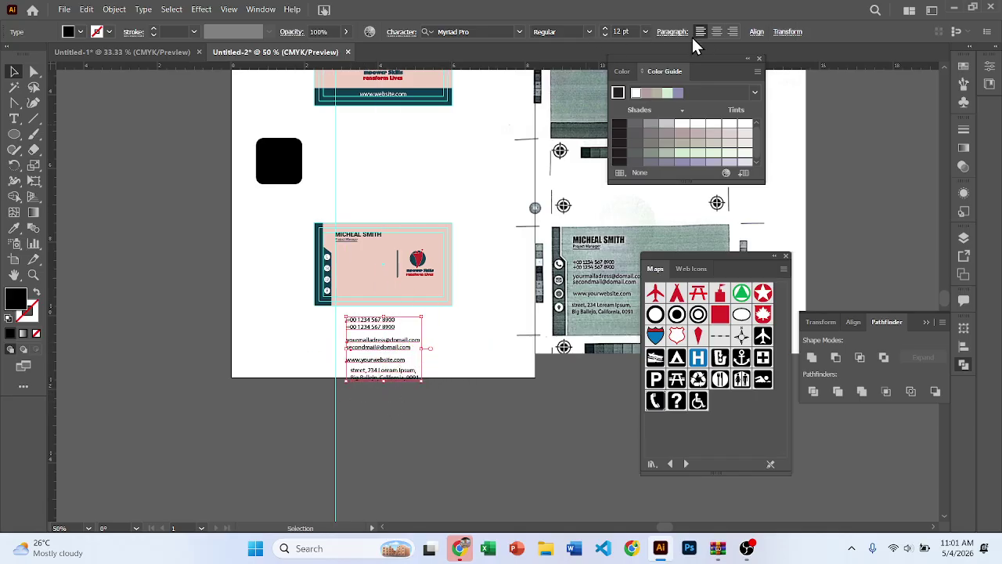
click(755, 33)
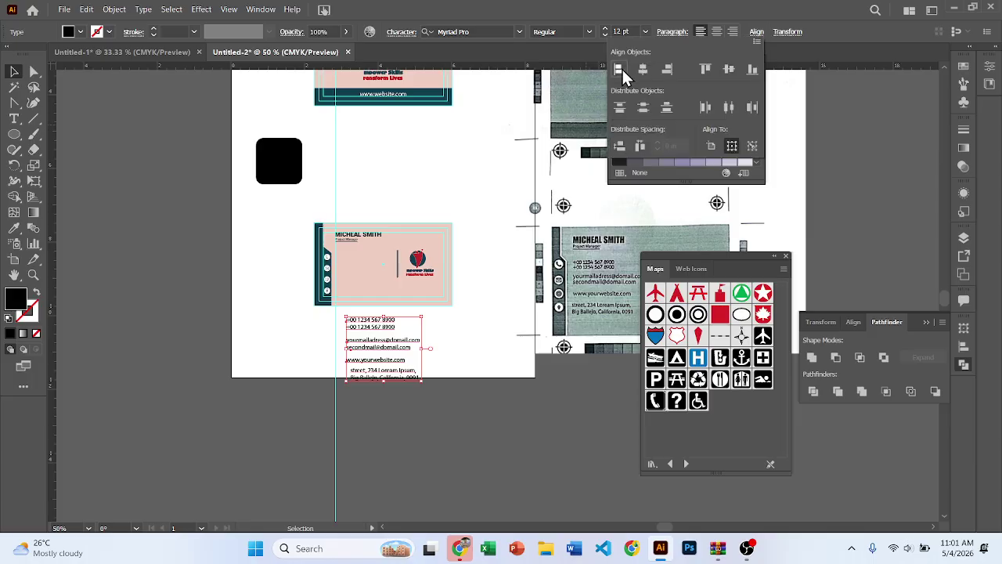
click(620, 71)
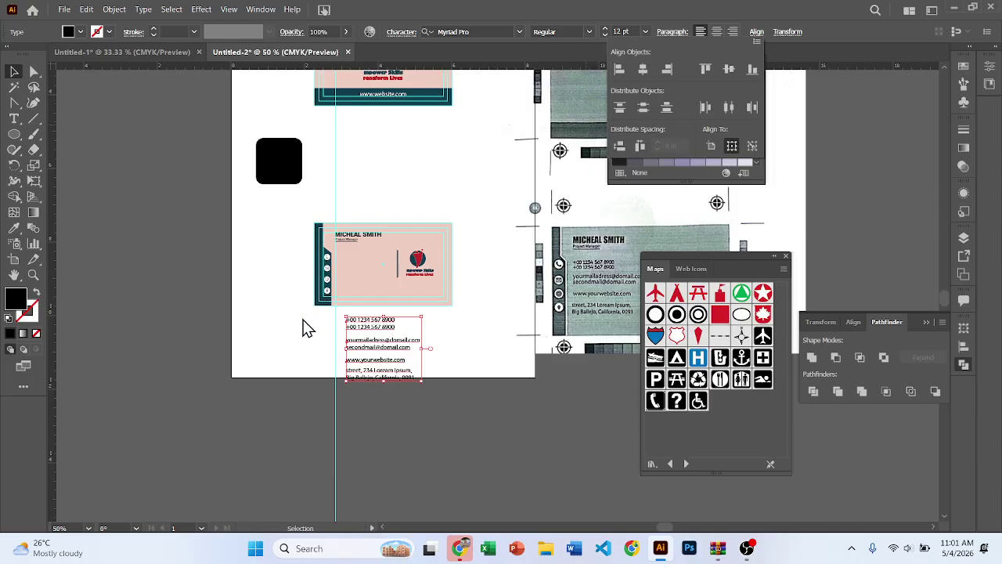
Scale the contact text blocks down to about 7.64 pt and place them on the card beside the icons, along the vertical guide.
scroll(356, 319, up, 3)
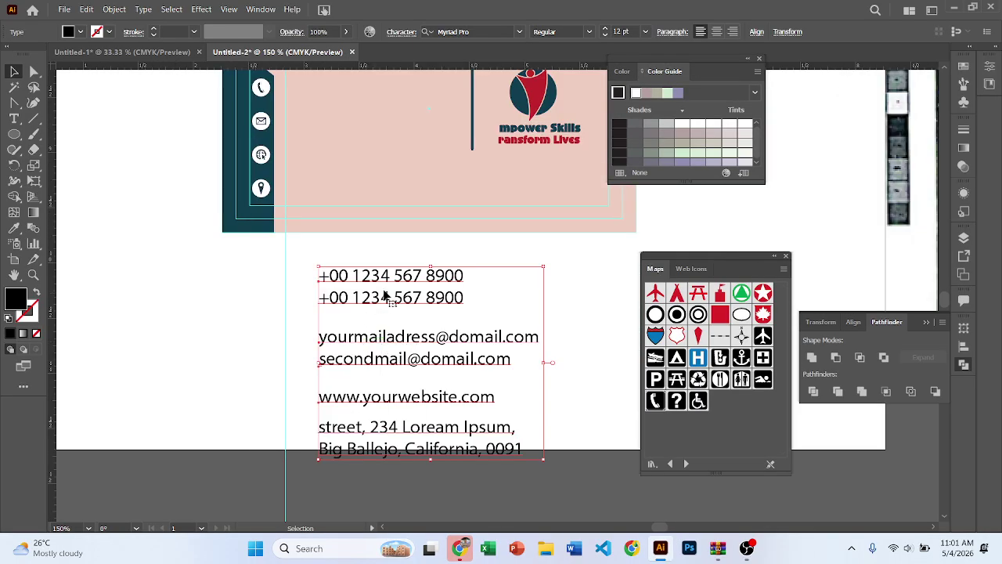
drag(457, 428, 415, 391)
drag(363, 322, 344, 209)
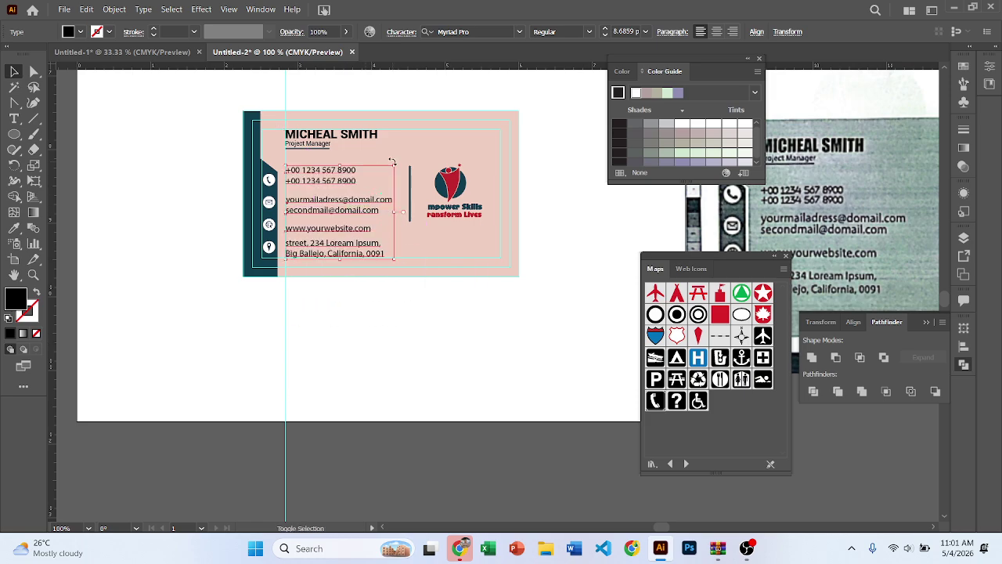
mouse_move(394, 163)
mouse_down()
mouse_move(391, 174)
mouse_move(403, 168)
mouse_move(381, 175)
mouse_up()
click(317, 199)
scroll(317, 199, up, 2)
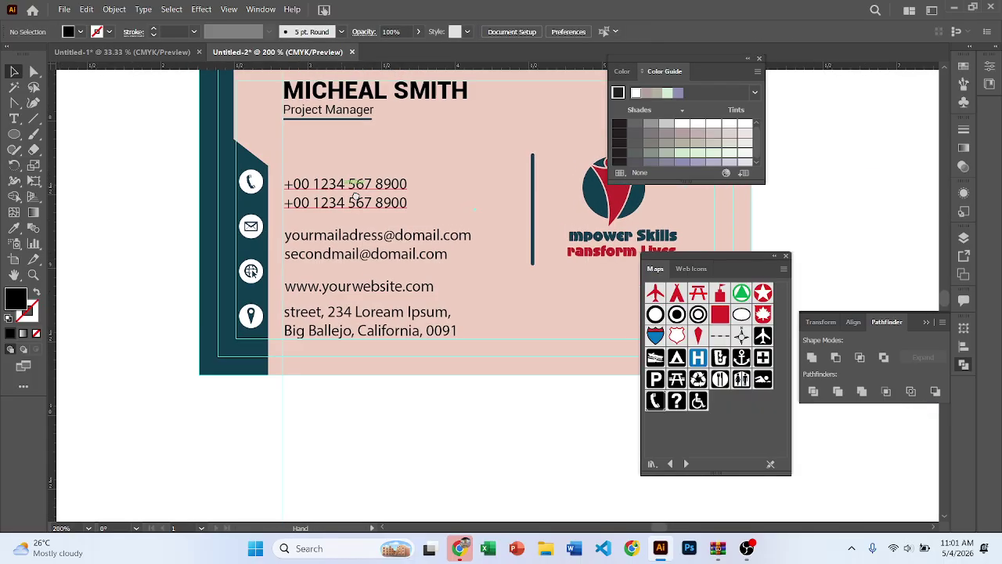
Move the name, job title and underline slightly down on the card, keeping them at the vertical guide.
scroll(317, 200, down, 1)
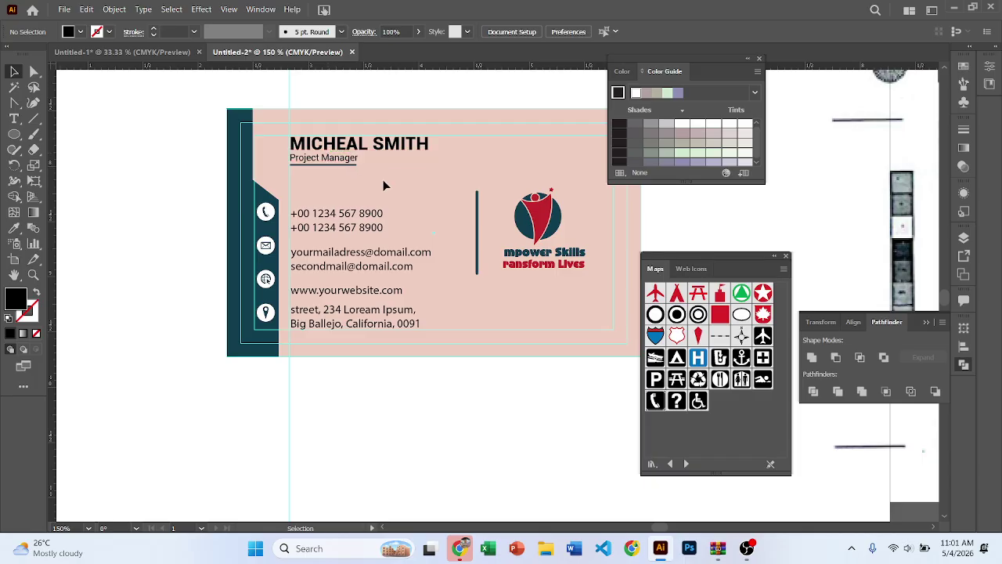
scroll(333, 165, up, 2)
scroll(317, 156, up, 1)
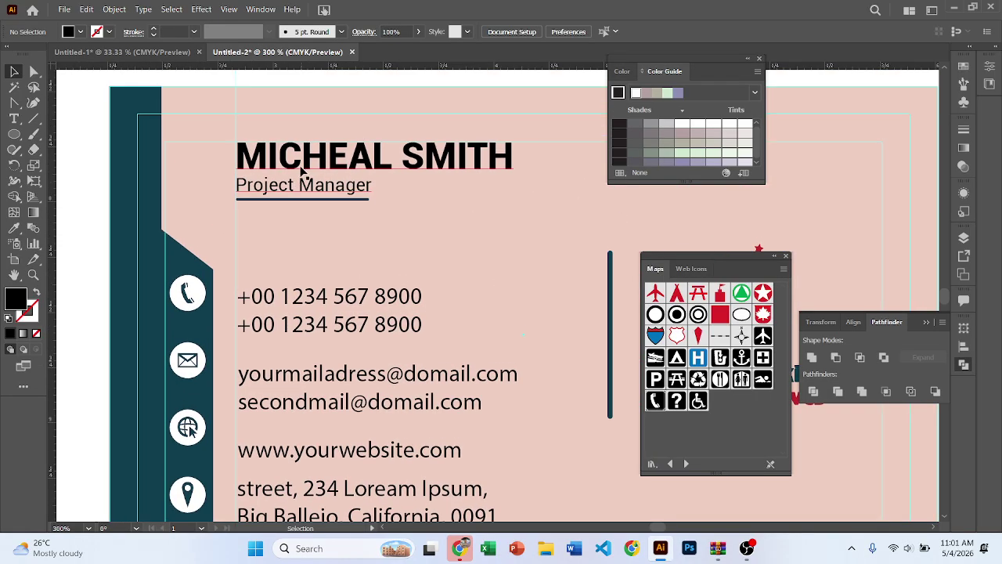
drag(302, 146, 307, 173)
Set the font size of the name on the card to 13 pt.
triple_click(354, 179)
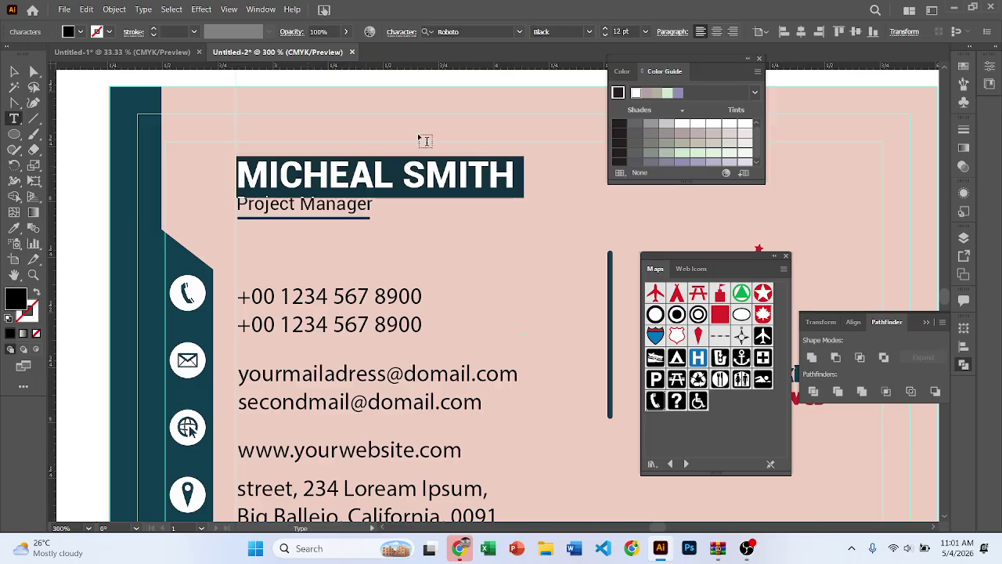
scroll(620, 29, up, 2)
scroll(619, 29, down, 1)
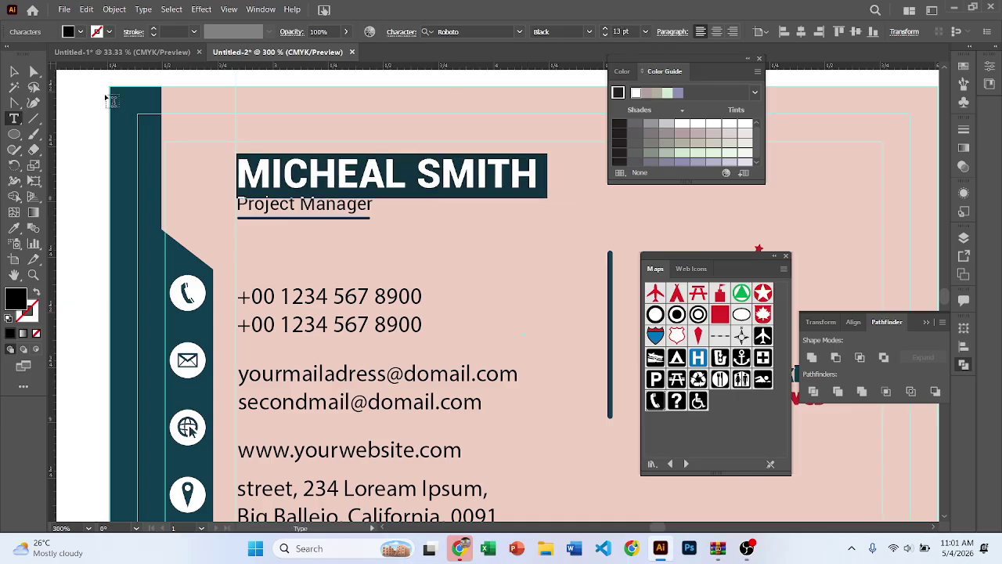
click(14, 72)
click(86, 127)
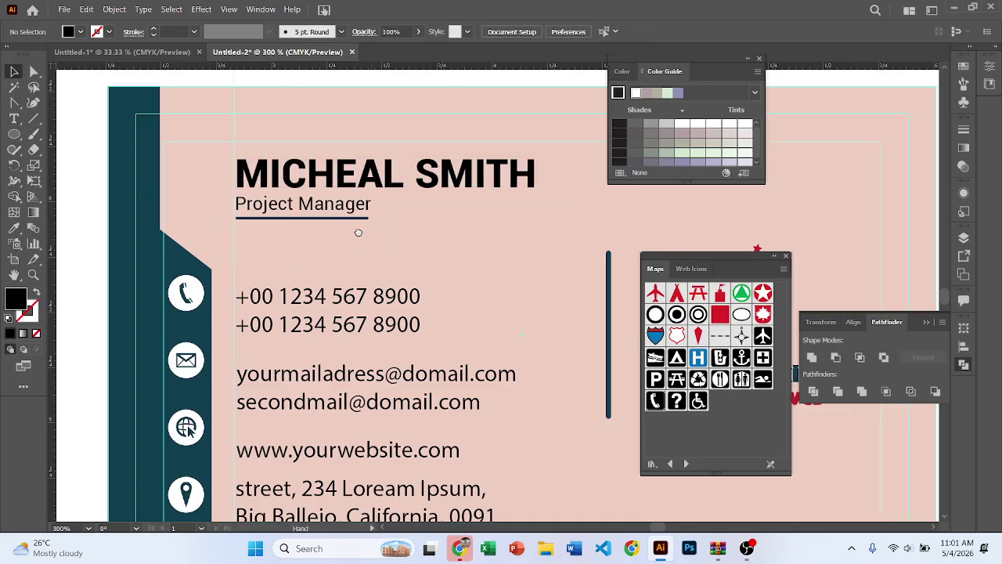
Scale all the contact text blocks on the card down to about 7.19 pt.
scroll(367, 218, down, 1)
scroll(361, 221, down, 1)
scroll(321, 194, up, 1)
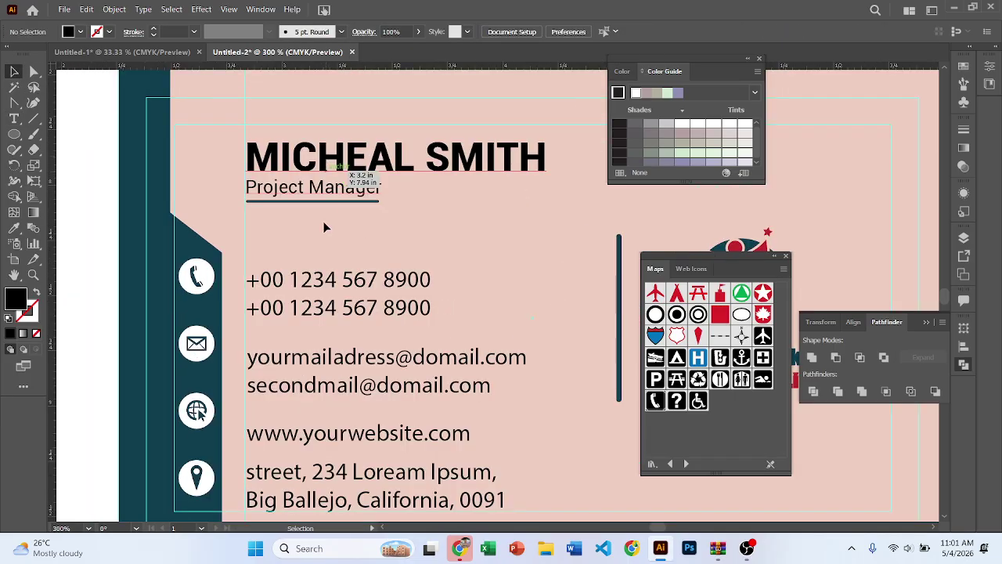
scroll(342, 311, down, 1)
click(425, 464)
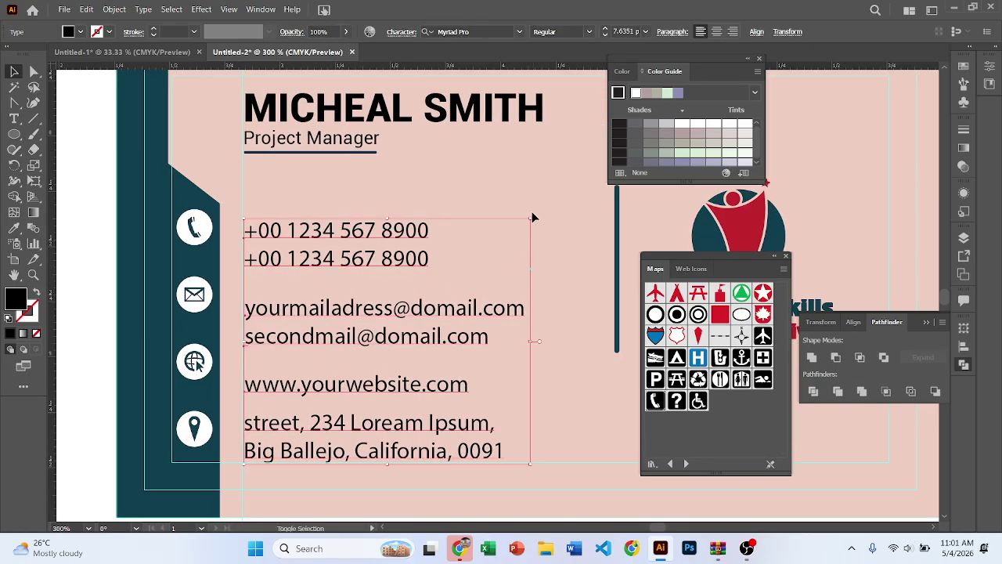
drag(530, 220, 513, 227)
click(454, 194)
Move the phone-number text block up beside the phone icon, flush with the vertical guide.
scroll(454, 195, down, 1)
scroll(336, 212, up, 2)
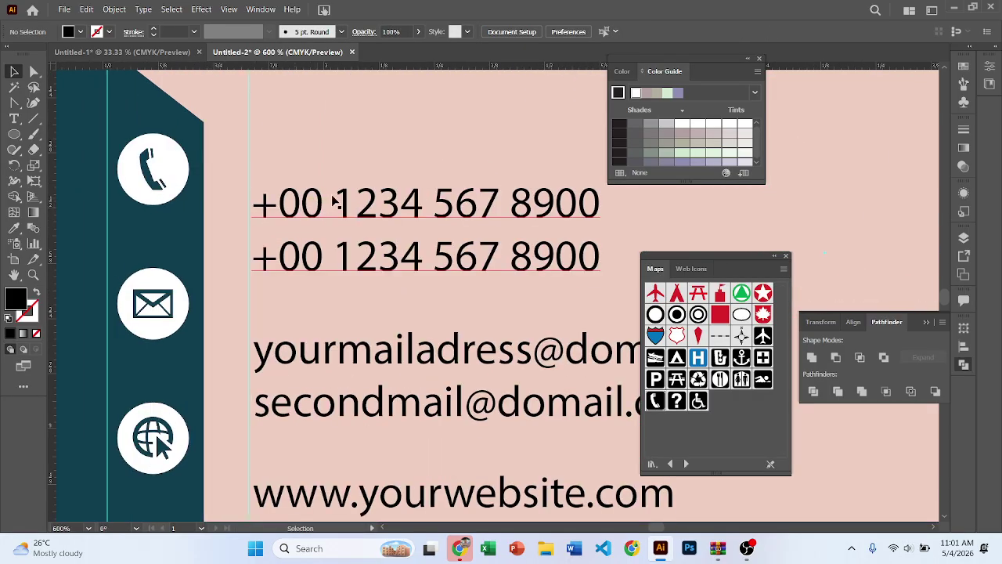
drag(365, 216, 258, 213)
scroll(293, 222, down, 2)
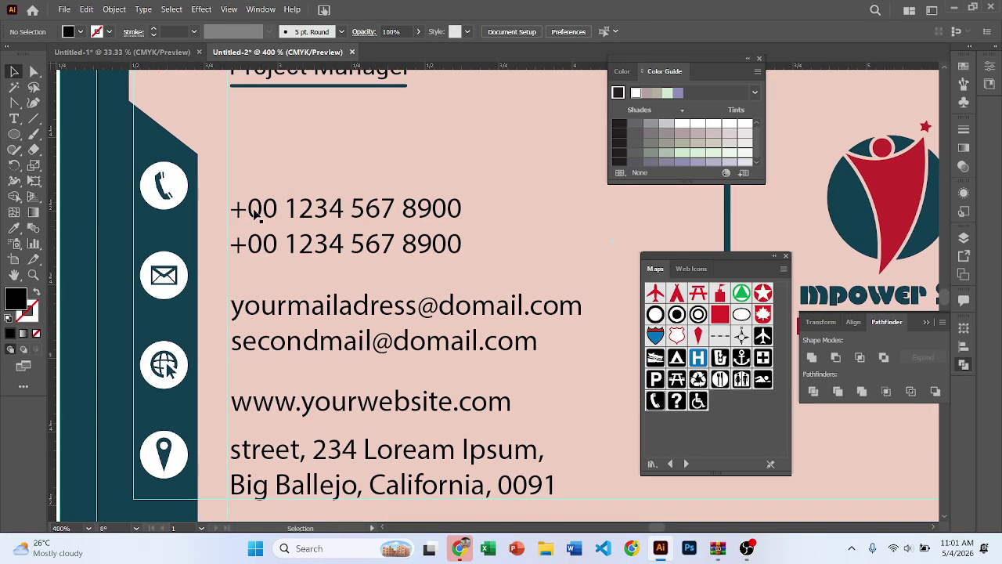
drag(334, 212, 331, 173)
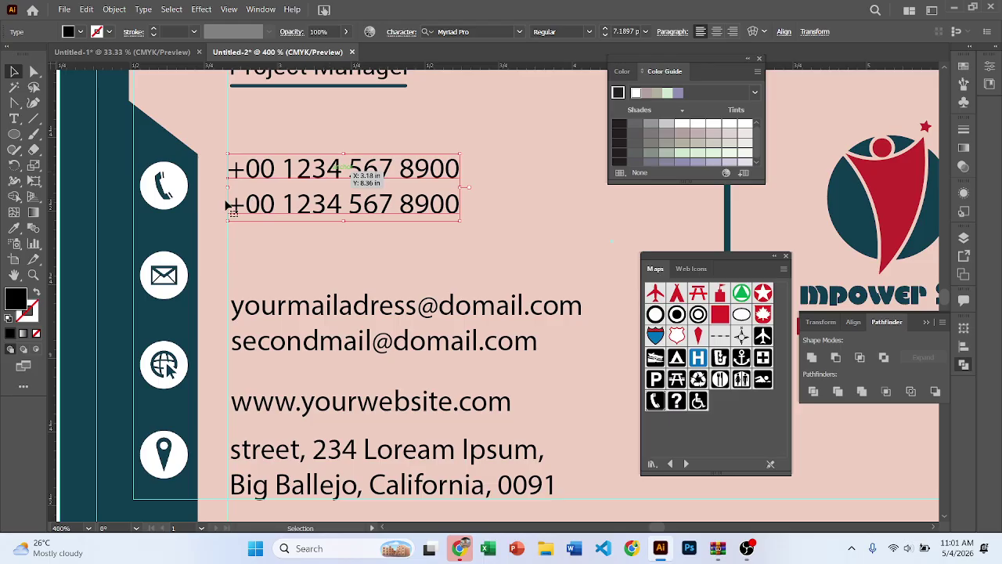
Align the phone-number text on its vertical centre with the phone icon, using the icon as key object.
shift+click(180, 192)
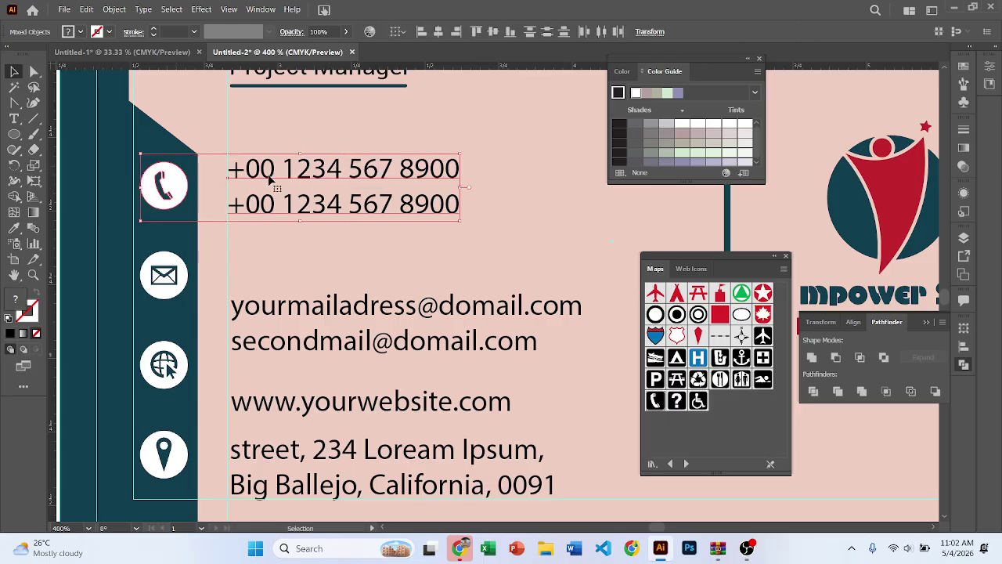
click(174, 184)
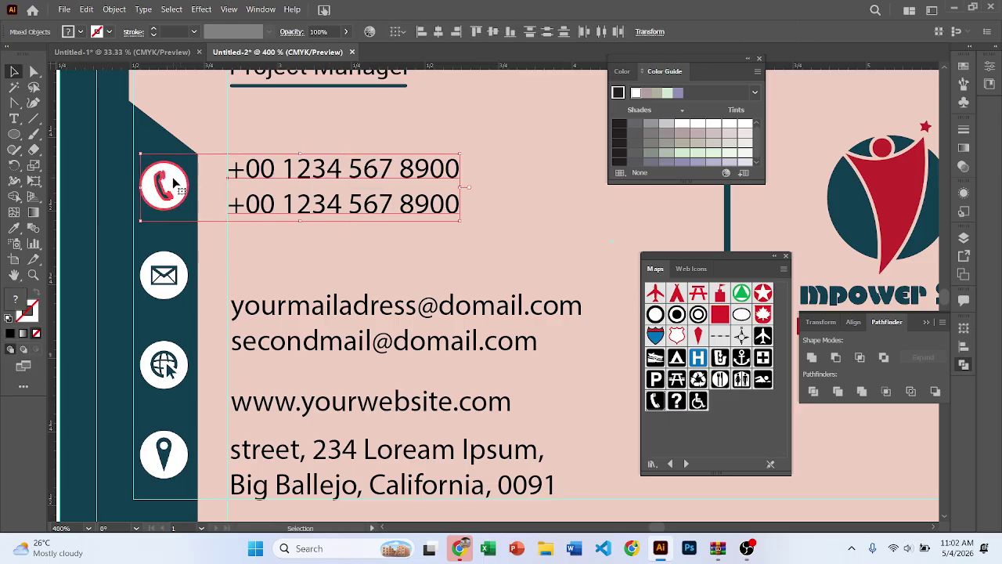
click(438, 33)
key(ctrl+z)
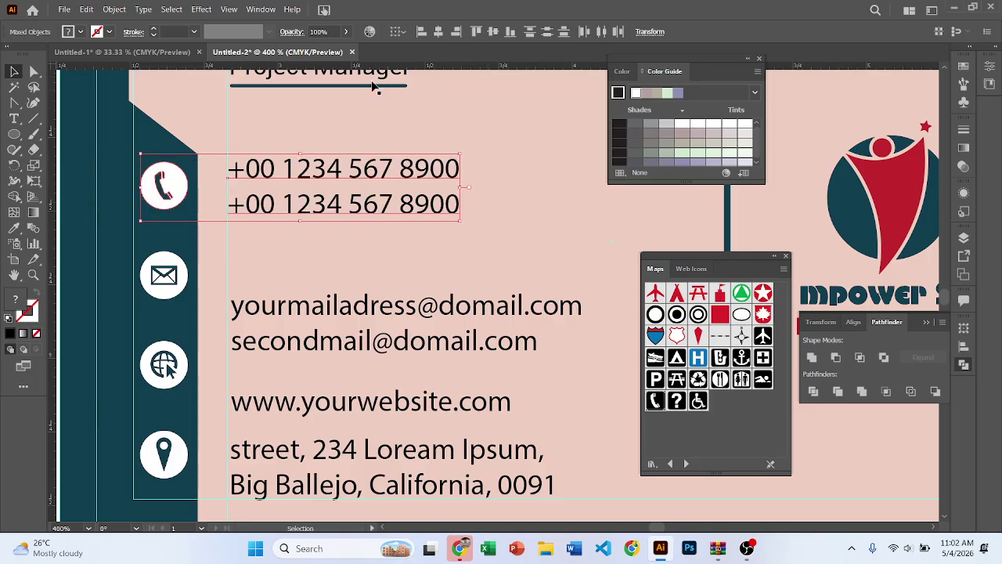
click(184, 189)
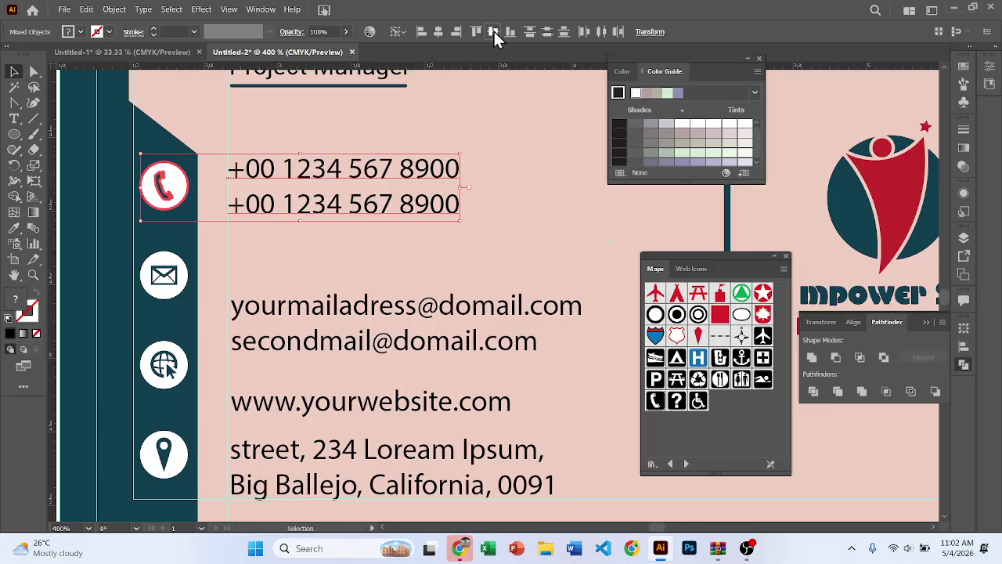
click(493, 33)
click(513, 135)
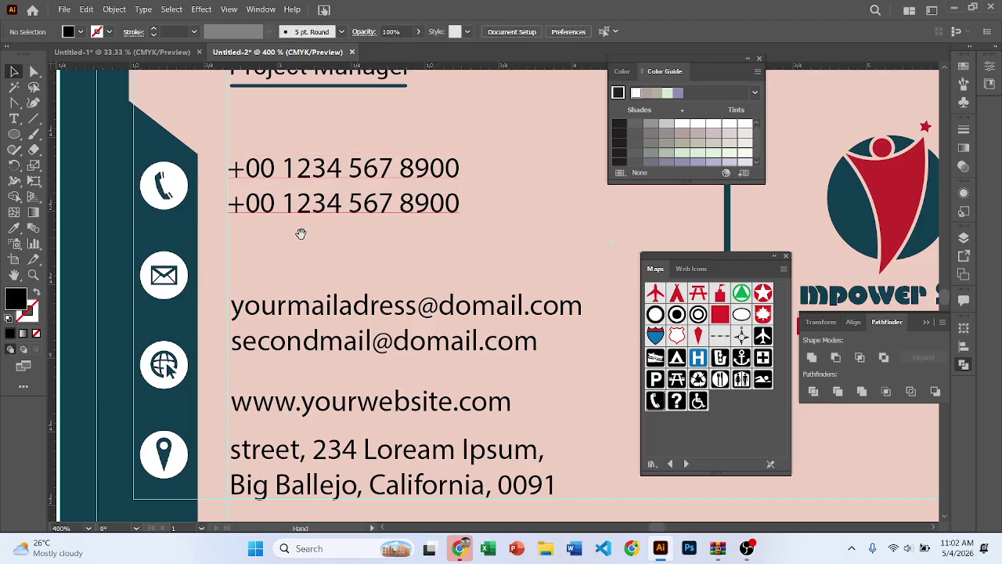
Move the e-mail text block up beside the mail icon and align it to the icon's vertical centre.
scroll(300, 230, down, 2)
scroll(290, 274, down, 1)
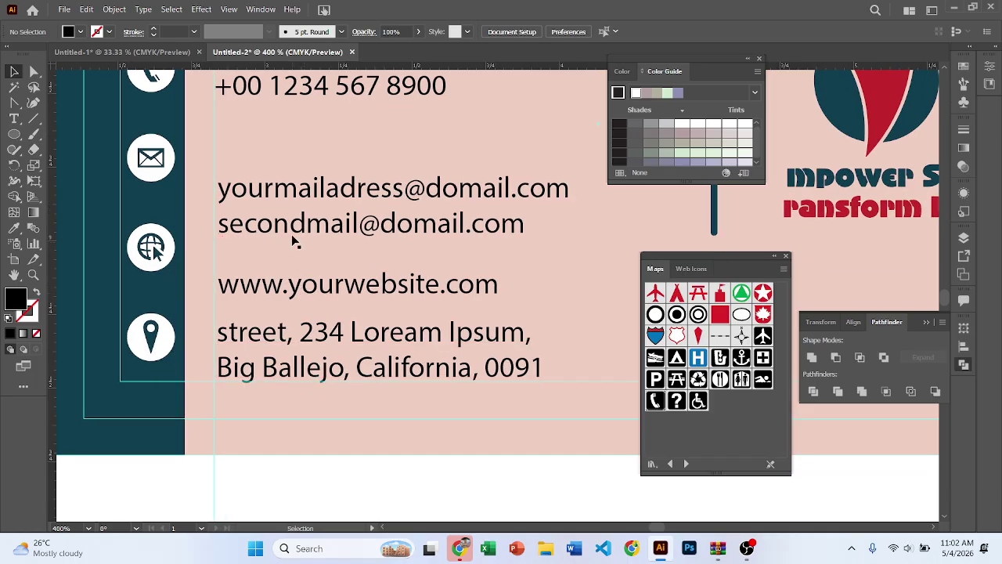
drag(304, 198, 303, 153)
shift+click(172, 163)
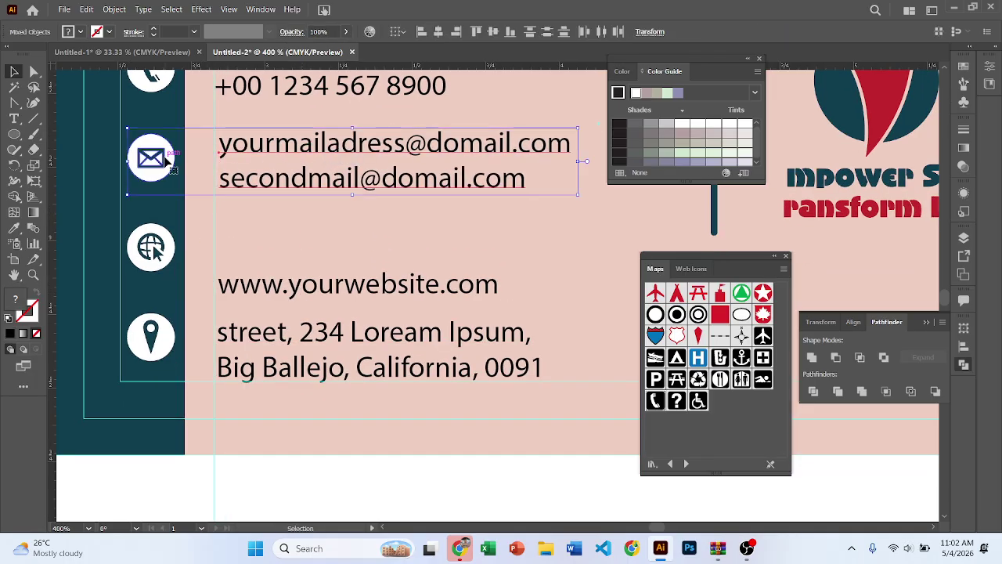
click(494, 31)
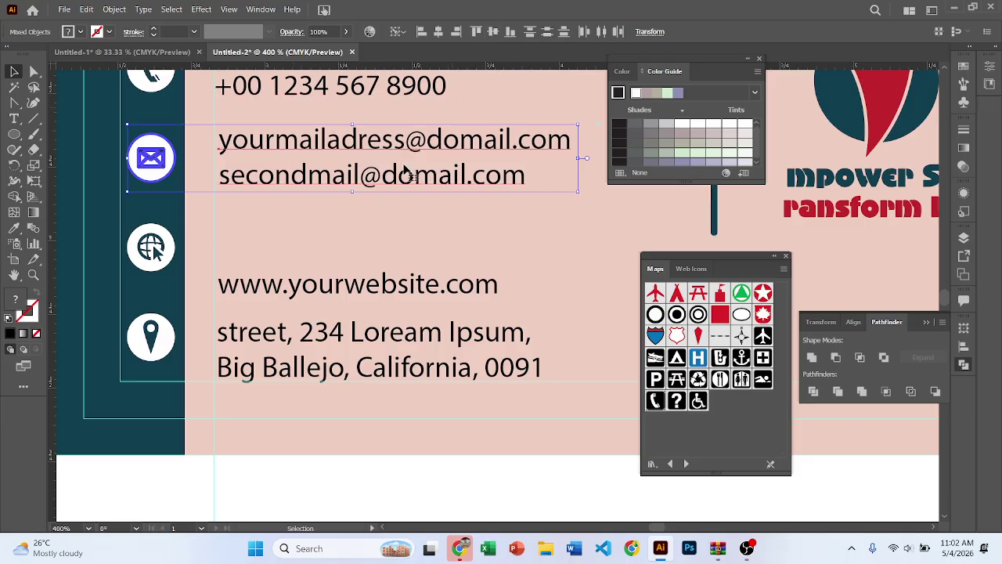
click(335, 214)
Align the website text on its vertical centre with the web icon as key object.
scroll(336, 214, down, 1)
click(335, 255)
shift+click(135, 205)
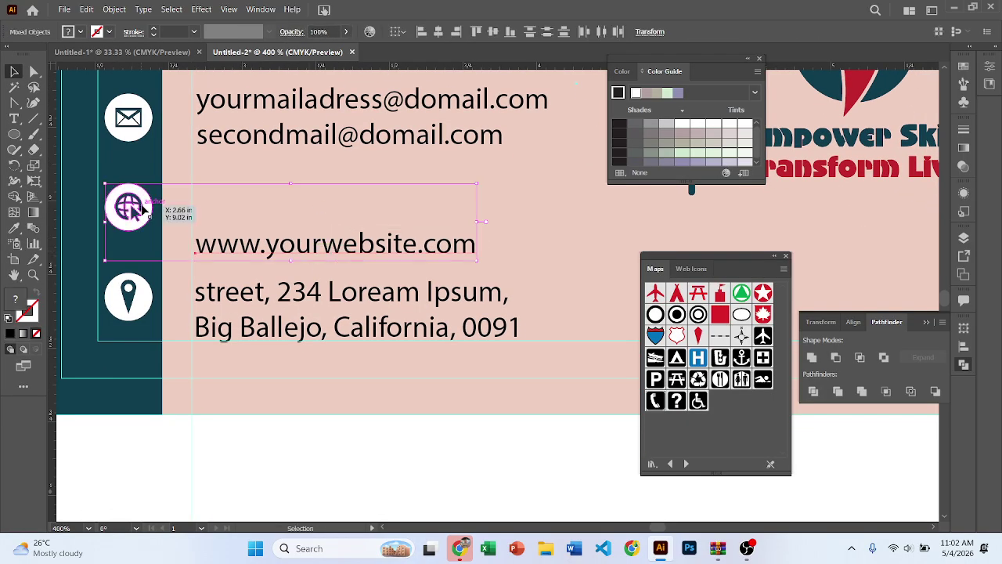
click(491, 32)
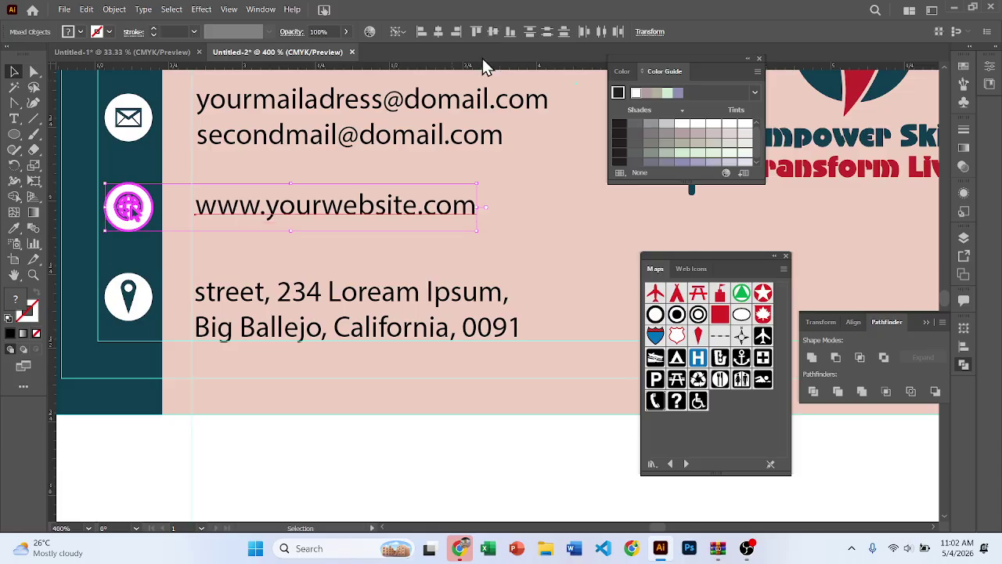
Delete the blank lines above the street address so its text block starts directly with the address.
click(363, 232)
scroll(363, 232, down, 1)
click(281, 247)
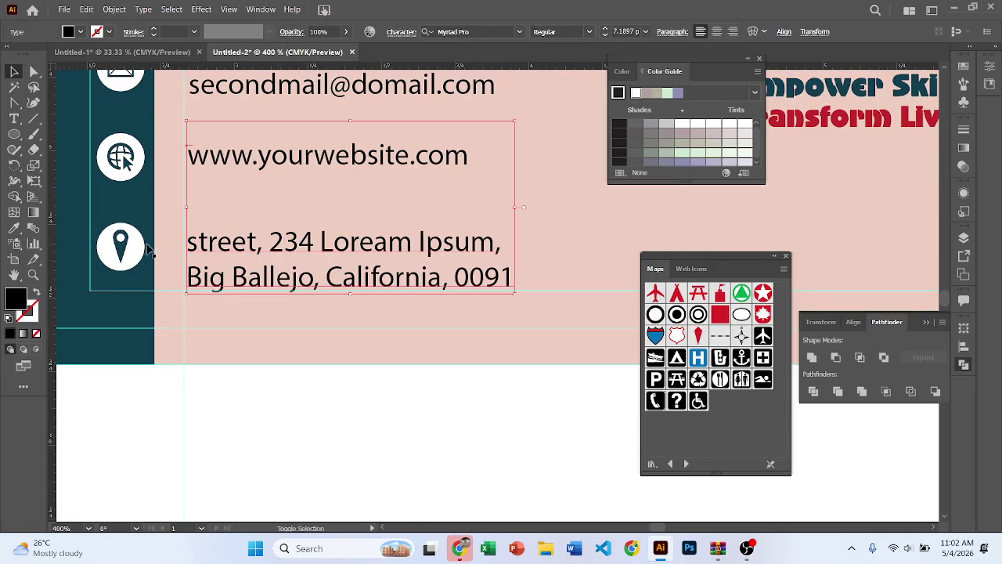
shift+click(142, 249)
click(547, 204)
key(t)
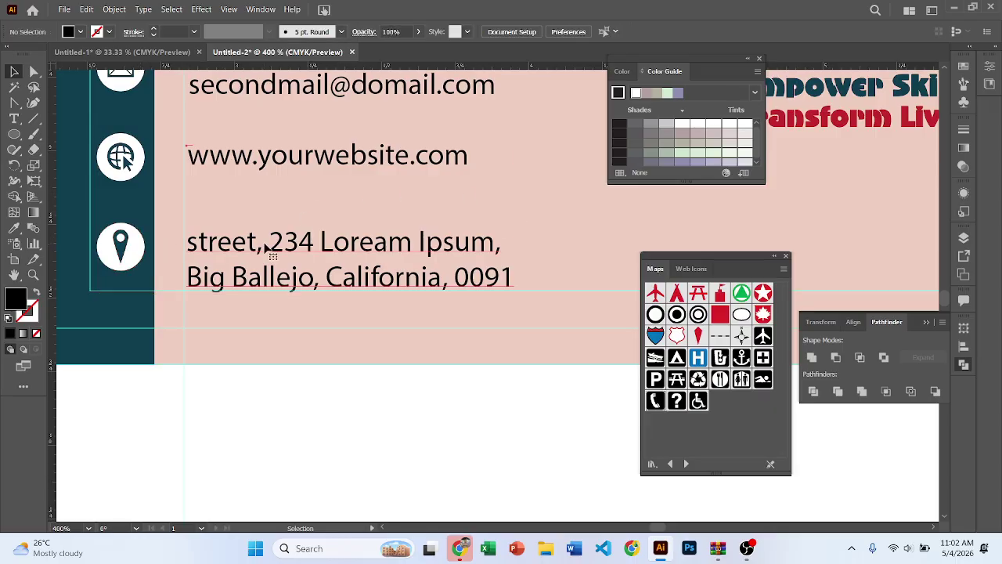
click(200, 243)
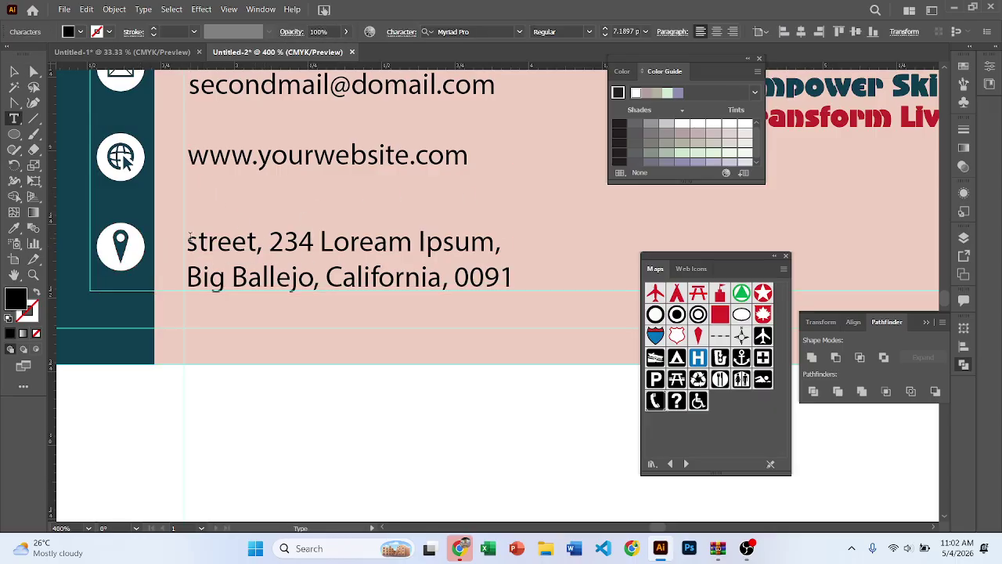
key(BackSpace)
key(BackSpace)
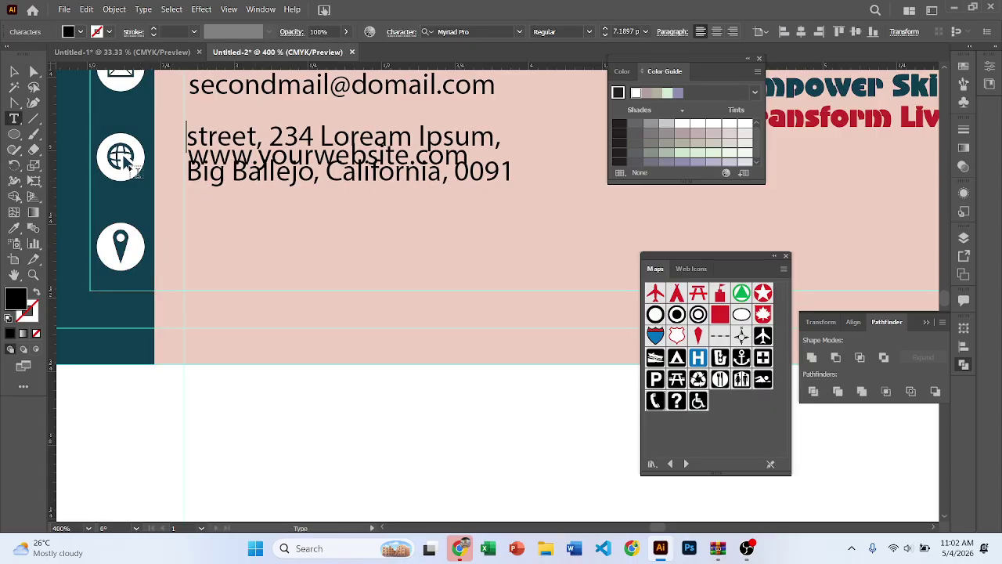
click(15, 71)
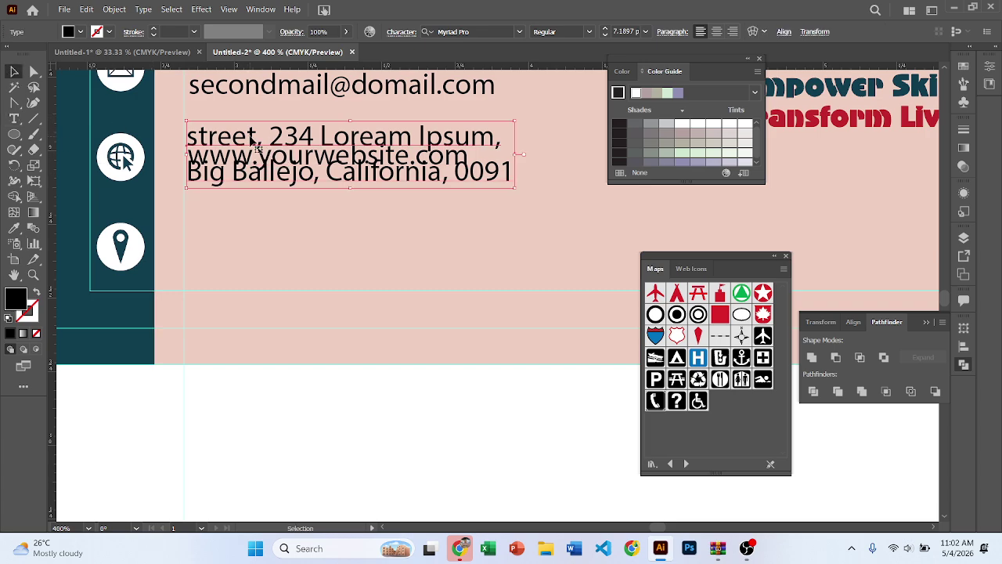
Move the address text down beside the location icon and align it to the icon's vertical centre.
drag(265, 168, 263, 265)
shift+click(144, 249)
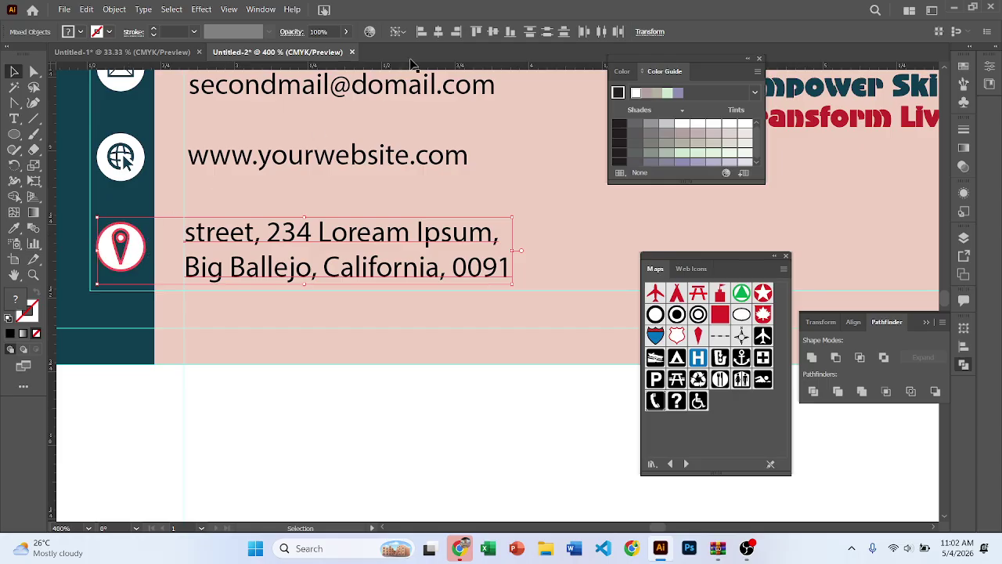
click(483, 31)
click(274, 358)
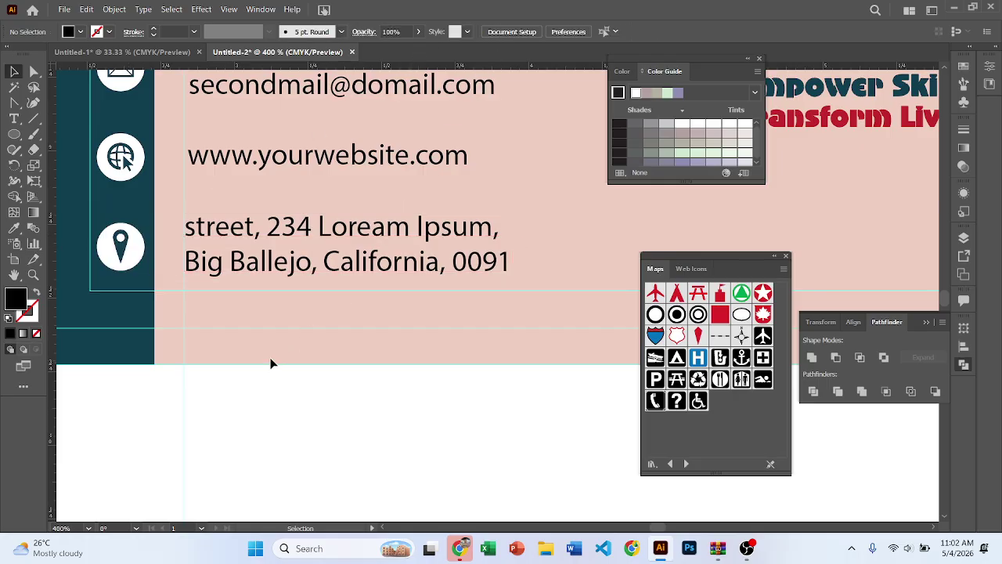
Examine the whole card back against the scanned reference, checking the size and spacing of the contact rows.
scroll(264, 321, down, 2)
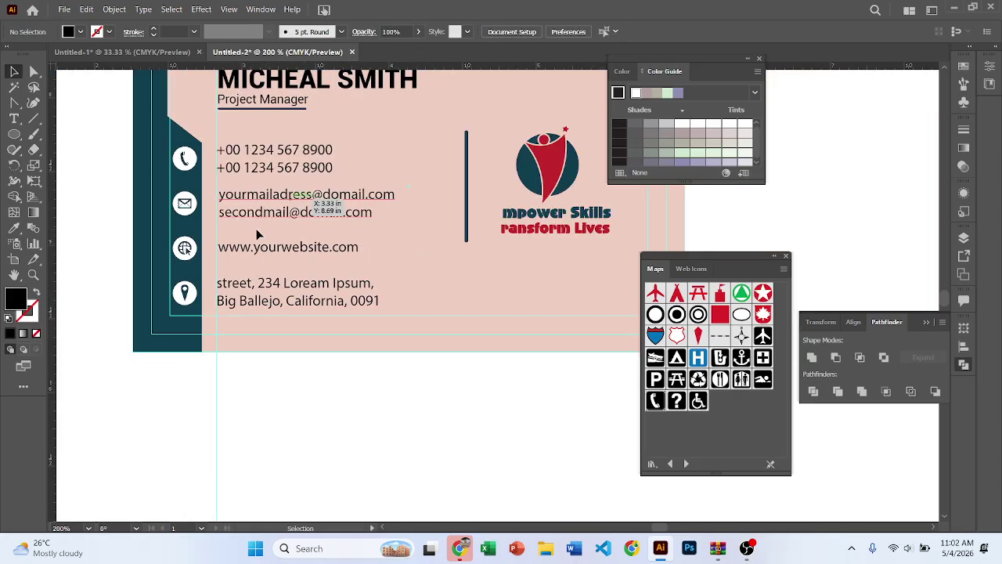
scroll(247, 237, down, 1)
scroll(367, 331, down, 1)
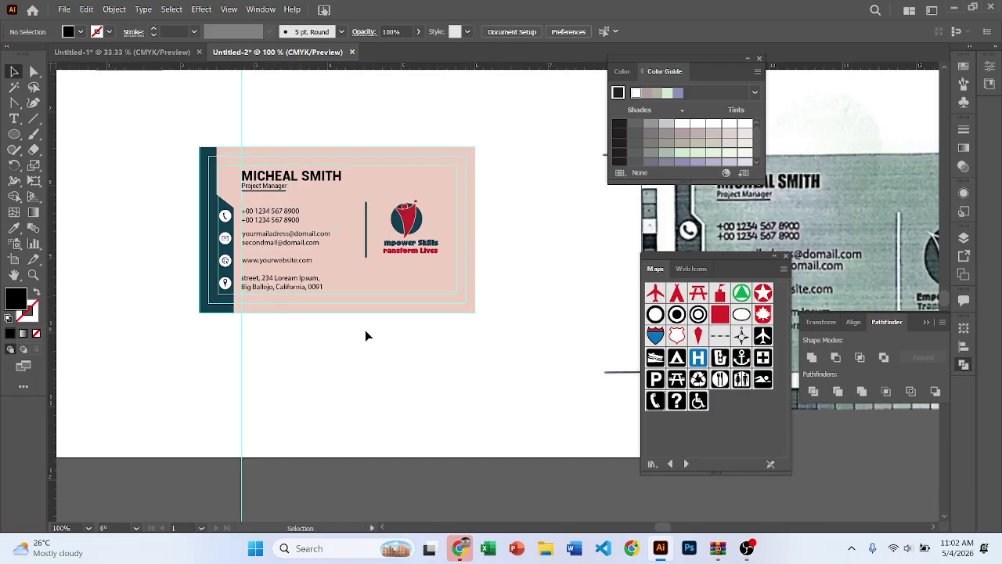
drag(367, 332, 336, 342)
scroll(200, 325, down, 1)
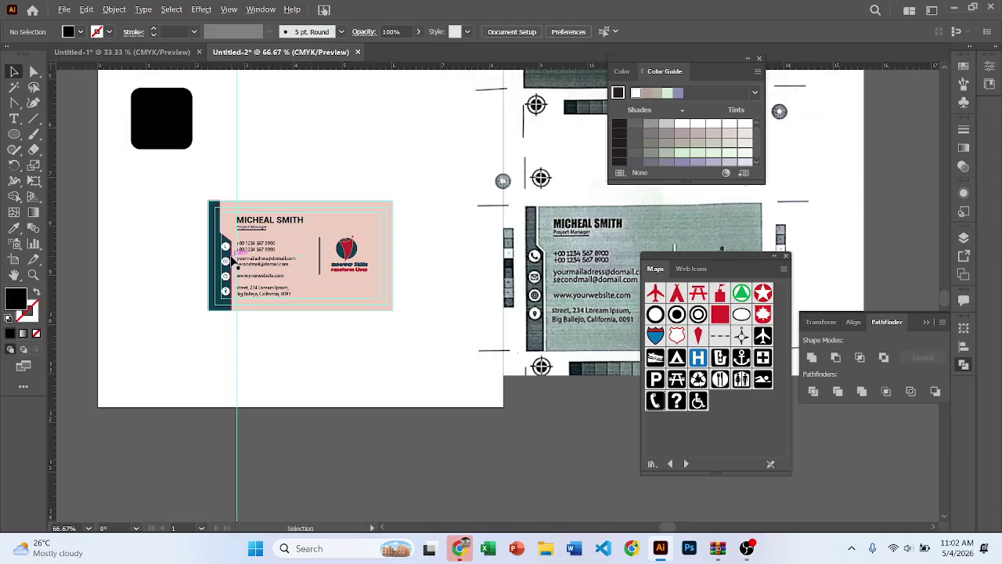
scroll(258, 258, up, 3)
scroll(216, 223, up, 1)
click(208, 214)
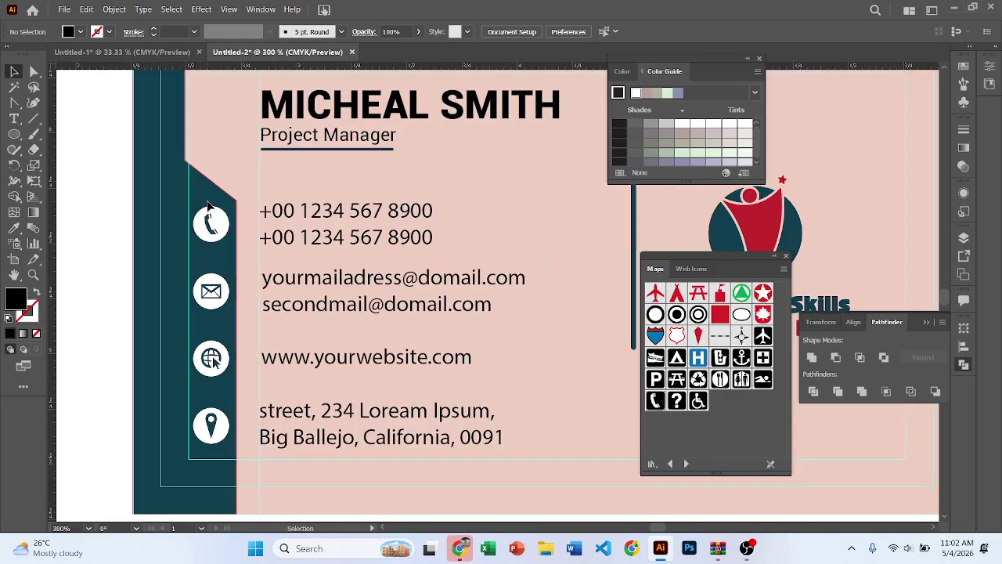
click(243, 159)
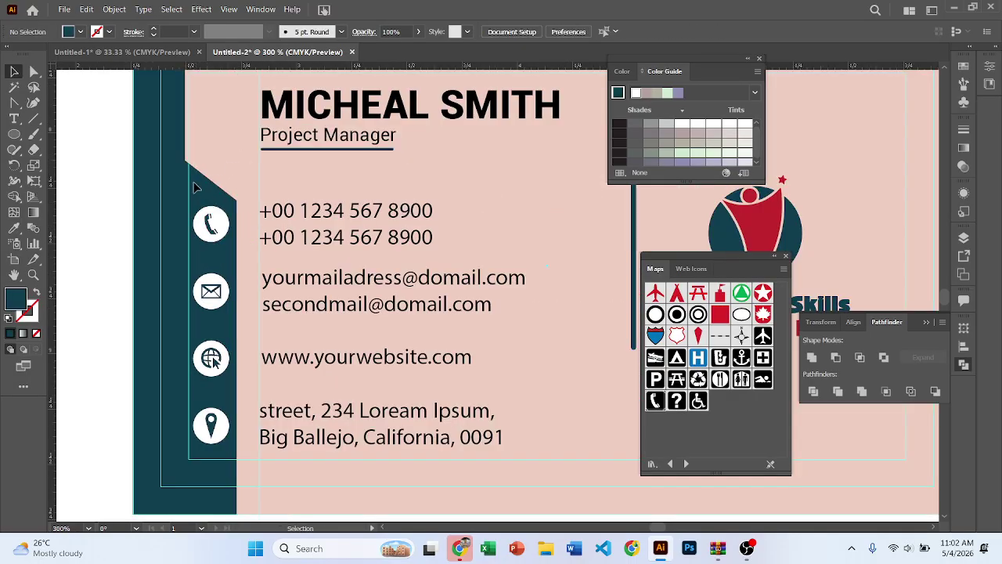
Try scaling all contact icons and texts down together and shifting the block up slightly, and undo both changes.
drag(523, 444, 531, 255)
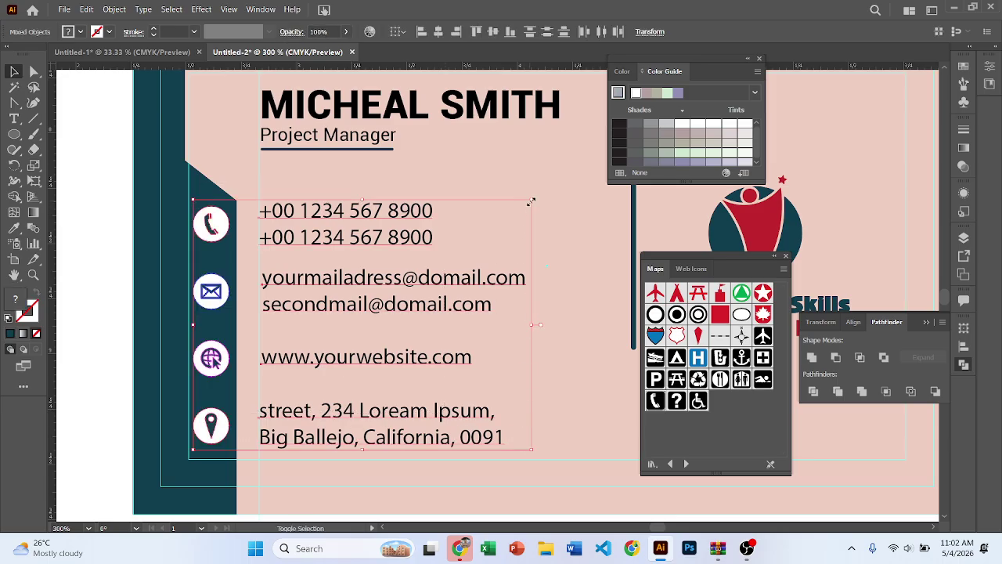
drag(531, 202, 492, 245)
drag(354, 310, 352, 295)
scroll(352, 295, down, 4)
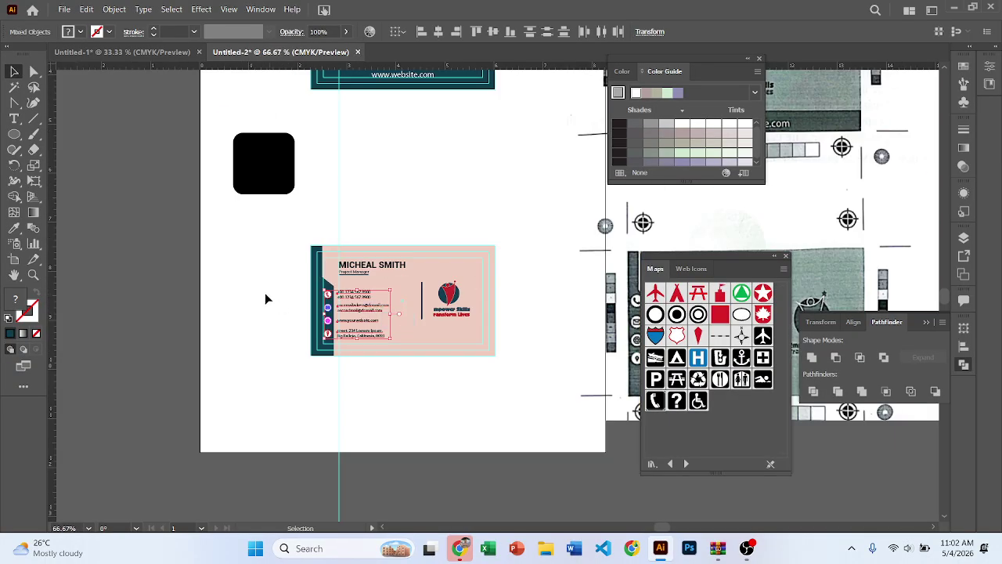
click(265, 292)
scroll(333, 328, up, 2)
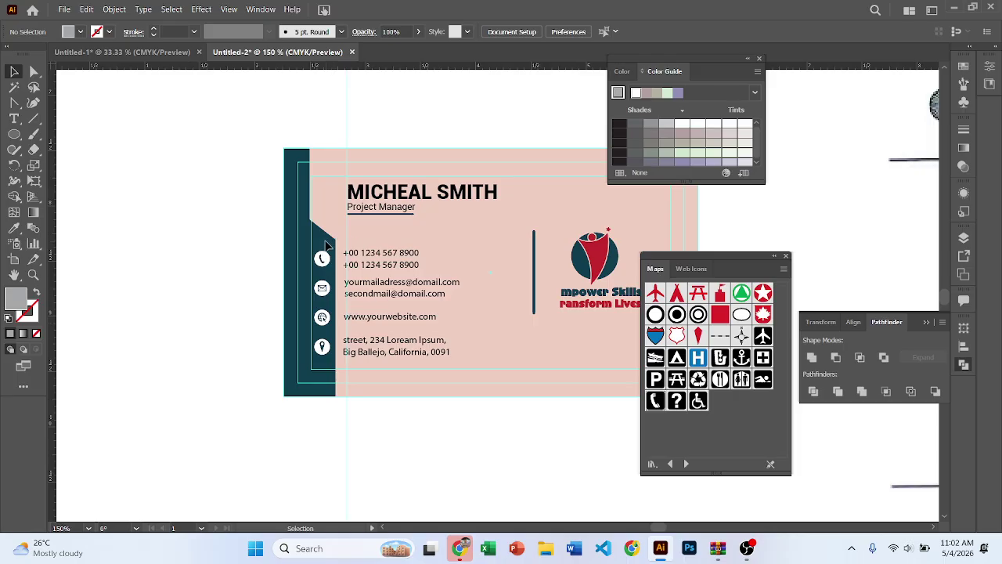
key(ctrl+z)
key(ctrl+z)
click(196, 277)
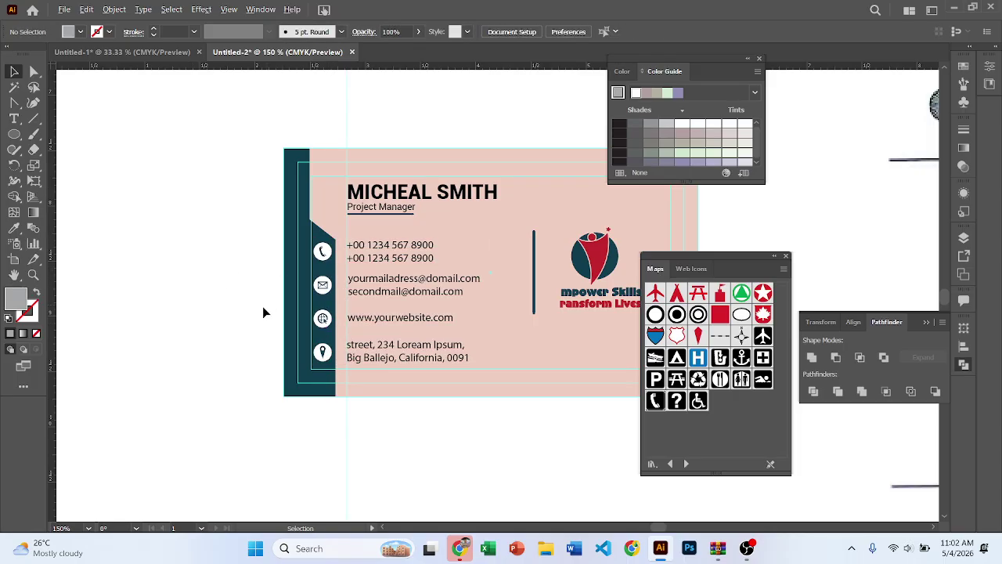
Group each contact icon with its text as four separate rows: phone, e-mail, website and address.
scroll(201, 334, down, 3)
scroll(260, 315, up, 4)
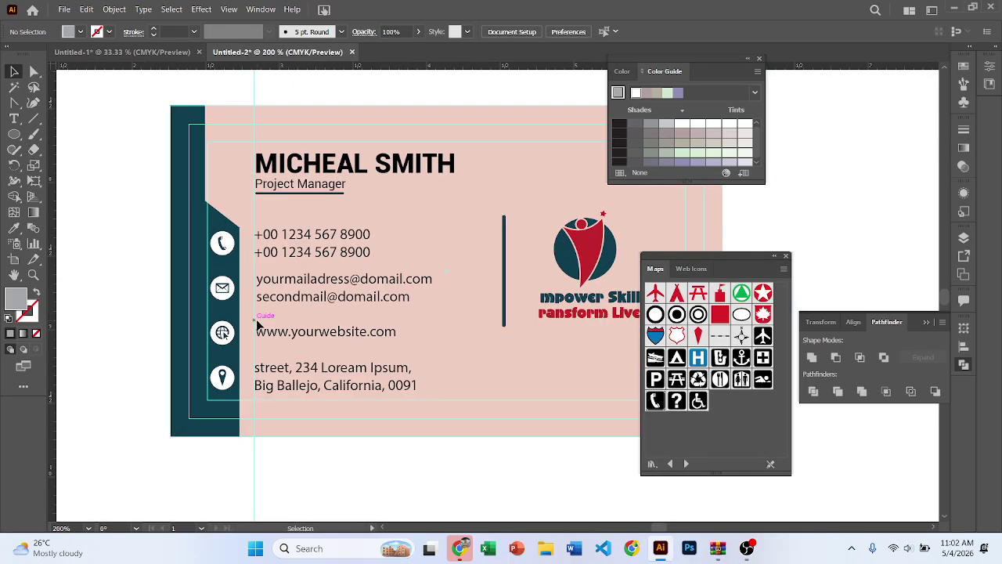
scroll(259, 324, up, 2)
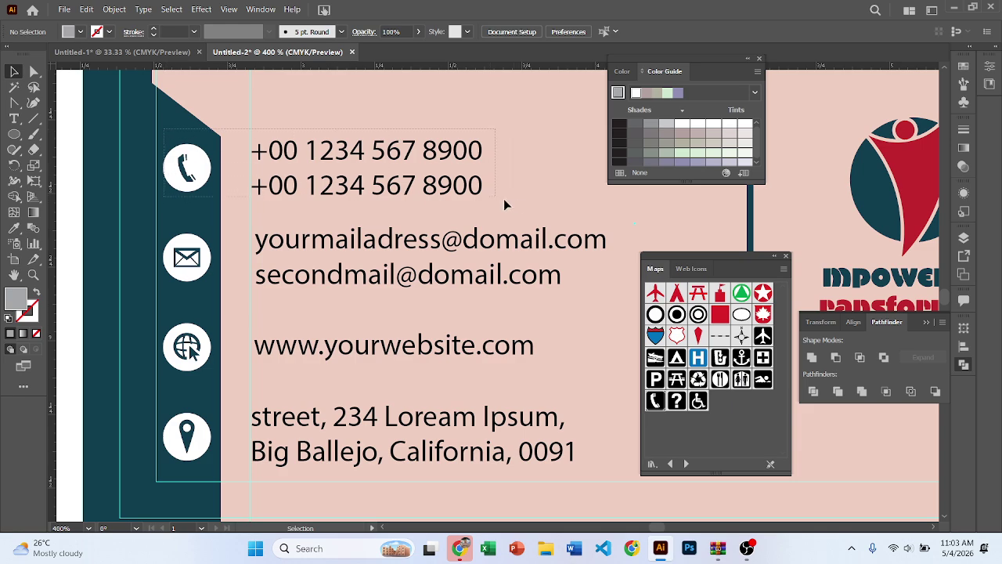
drag(504, 202, 252, 161)
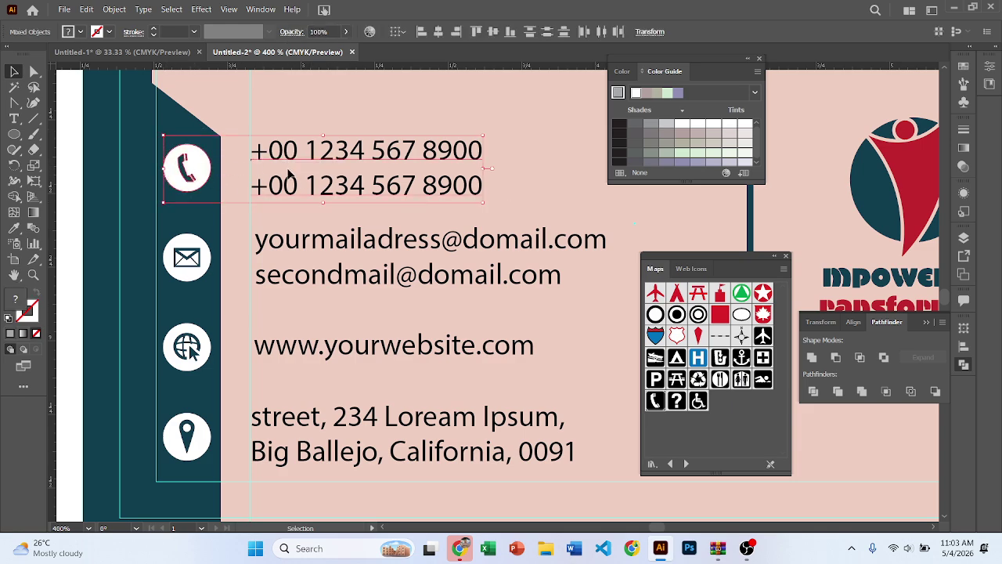
key(ctrl+g)
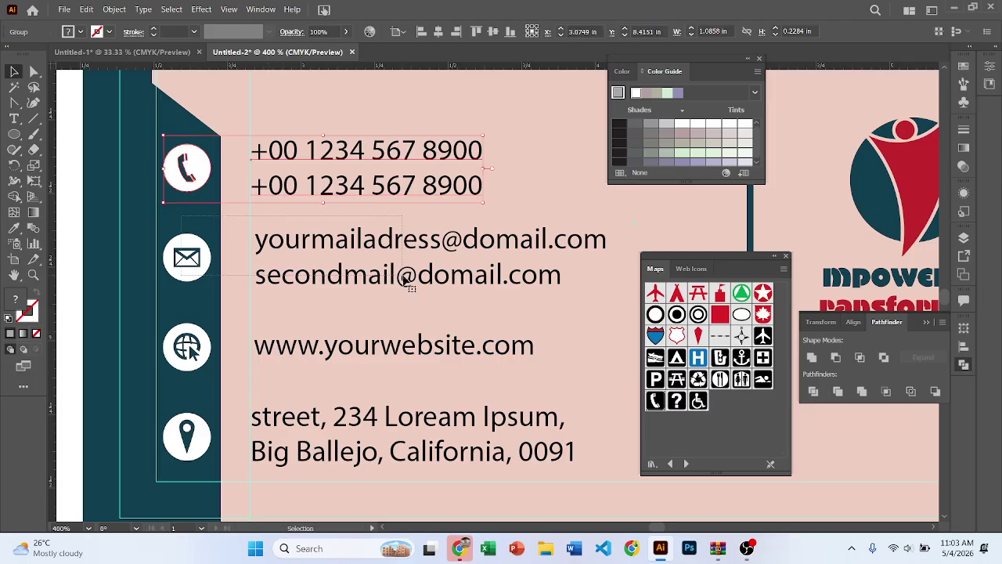
click(313, 275)
click(331, 352)
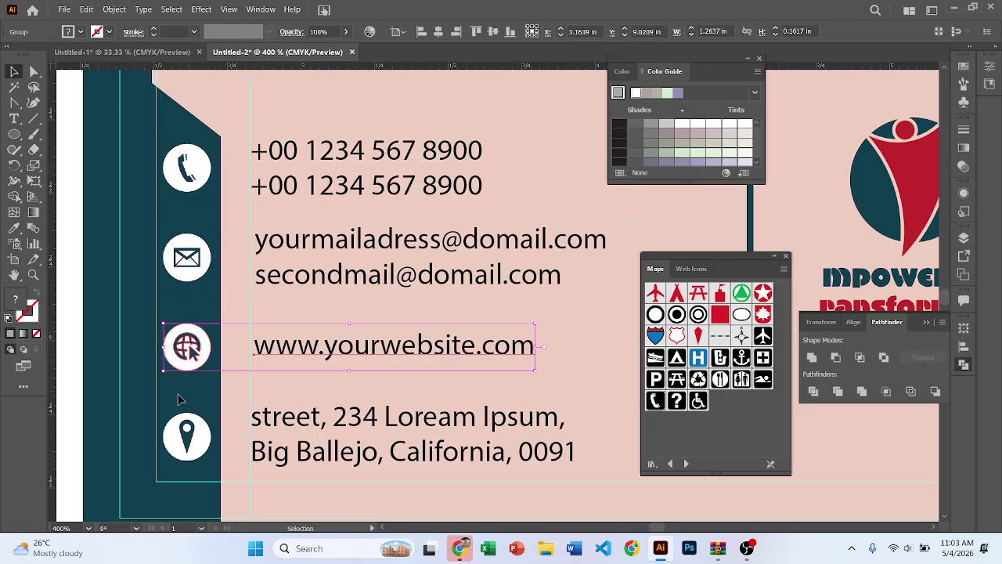
click(395, 435)
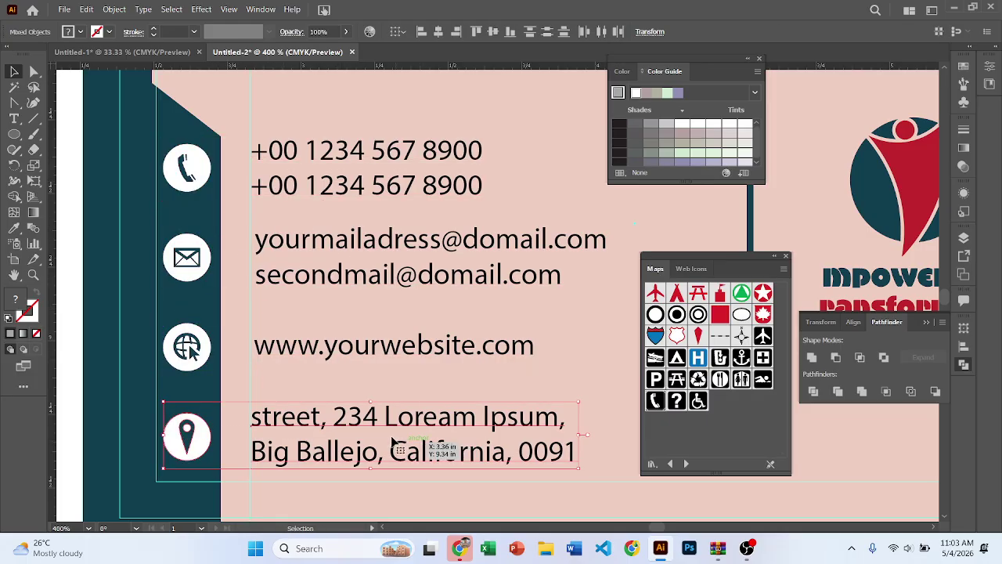
click(243, 331)
Try moving the website and address groups up closer to the e-mail row, and undo the moves.
scroll(243, 331, down, 1)
click(288, 339)
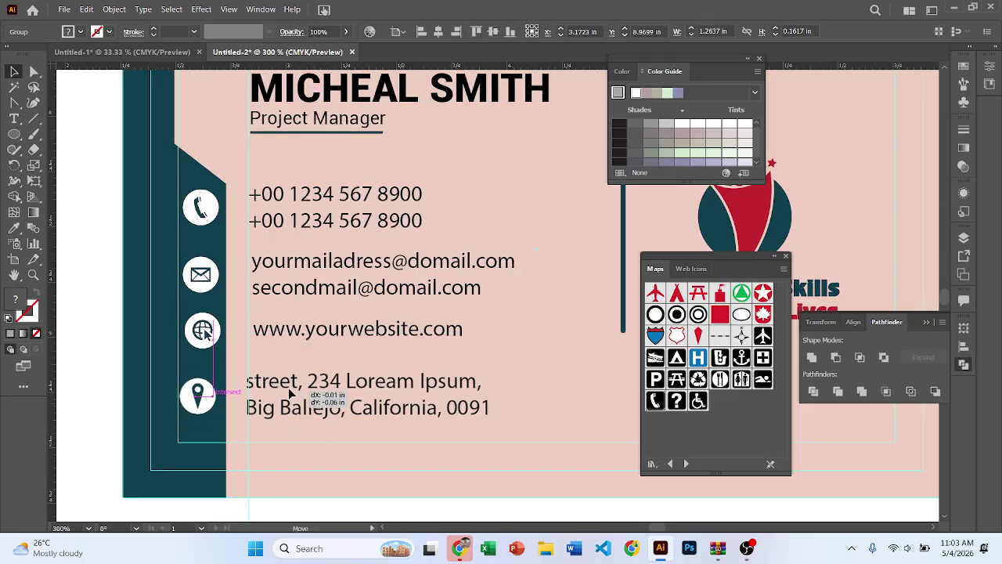
key(ctrl+z)
key(ctrl+z)
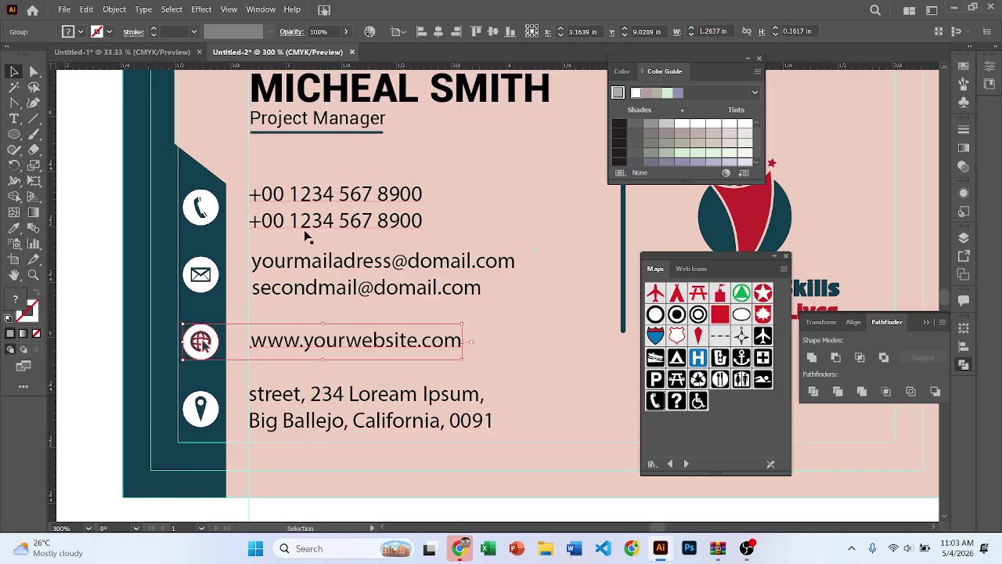
Move the phone group slightly down and distribute the four contact groups evenly by their vertical centres.
drag(297, 203, 306, 217)
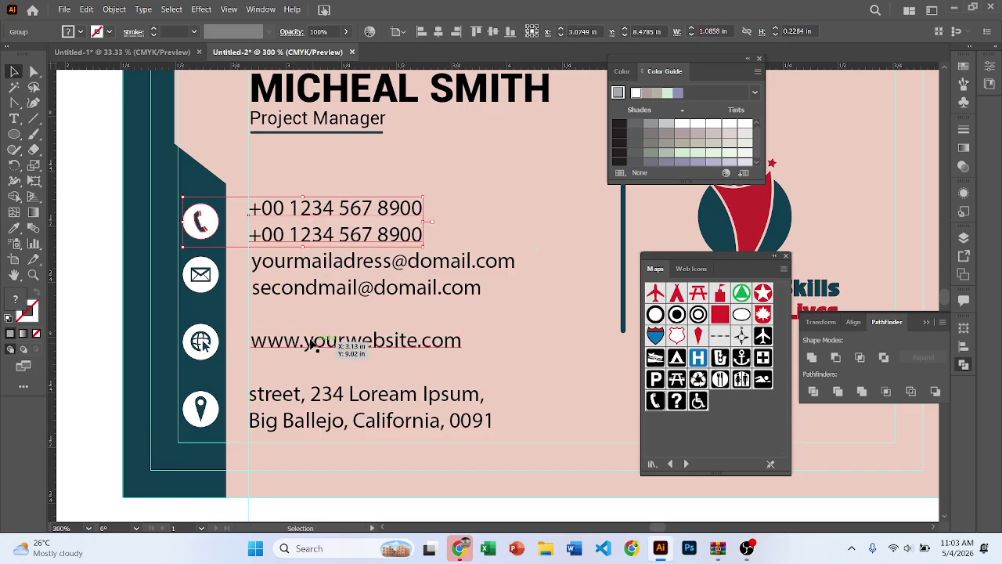
drag(303, 217, 304, 223)
click(330, 309)
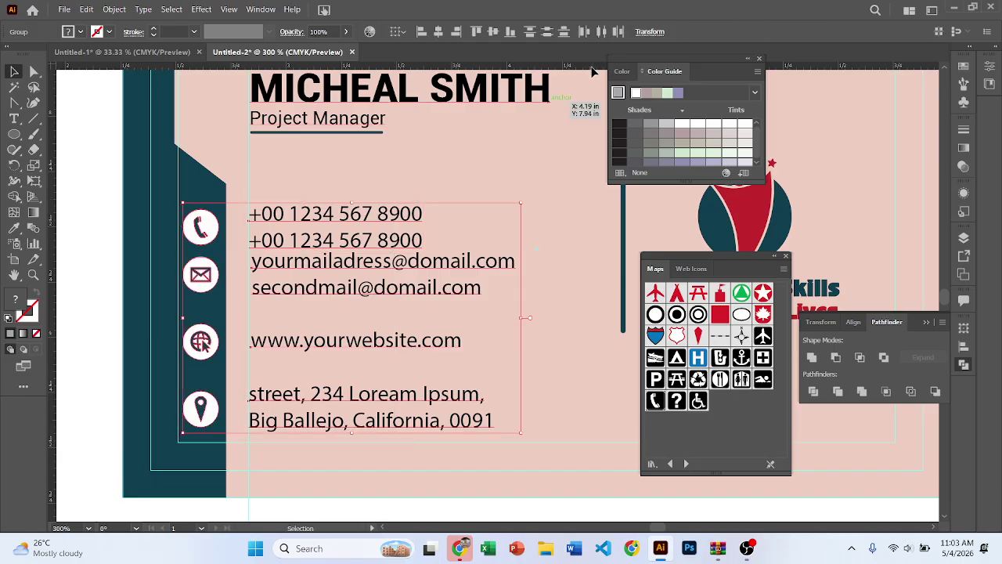
click(547, 32)
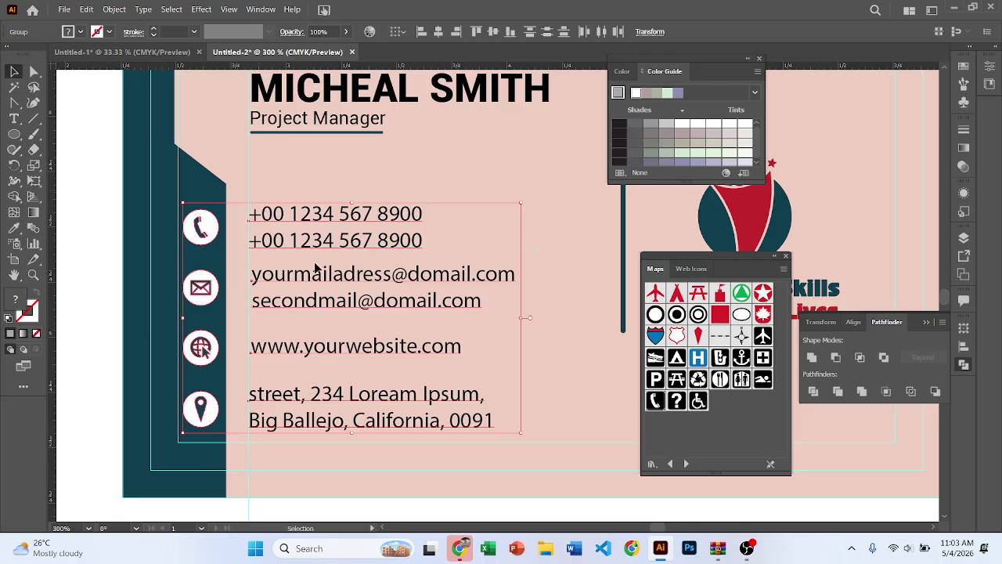
Move the four contact groups together slightly up, keeping the icons inside the teal band.
drag(315, 268, 318, 272)
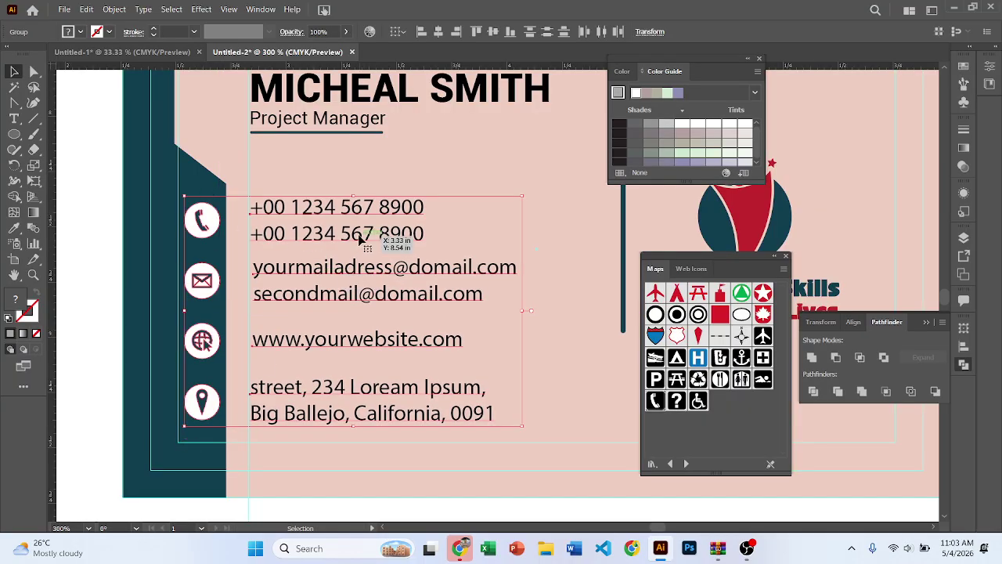
drag(336, 349, 342, 351)
scroll(381, 159, up, 3)
scroll(382, 159, down, 5)
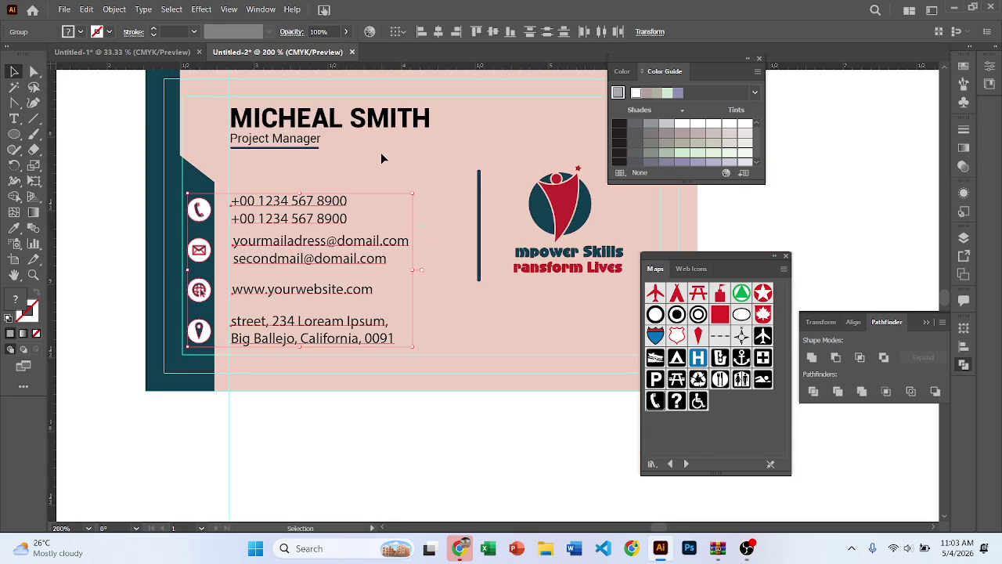
click(381, 159)
Preview the card back with the guides hidden, and show the guides again.
scroll(381, 159, down, 2)
scroll(333, 373, up, 1)
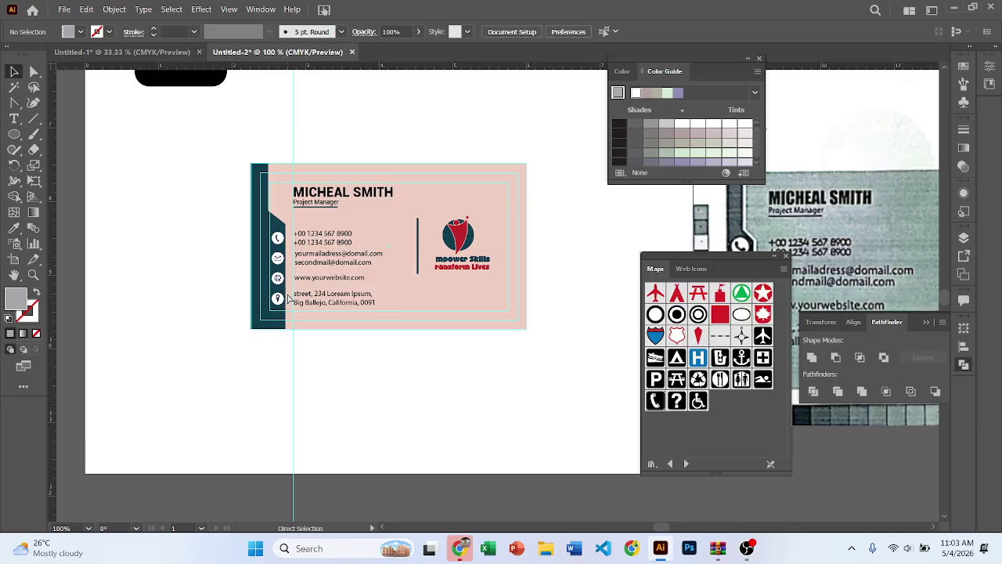
key(ctrl+semicolon)
scroll(289, 271, up, 2)
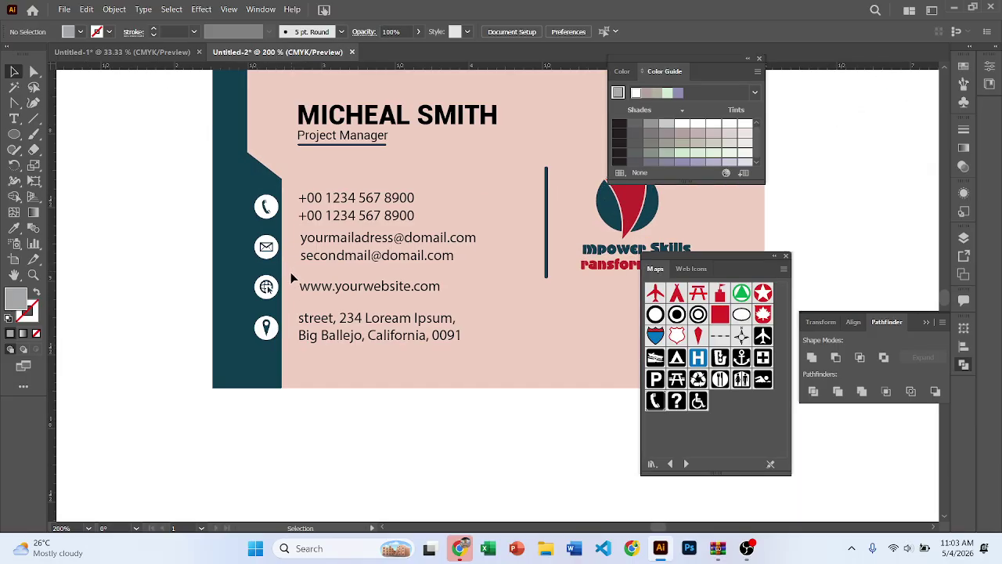
scroll(286, 270, up, 1)
scroll(253, 233, down, 1)
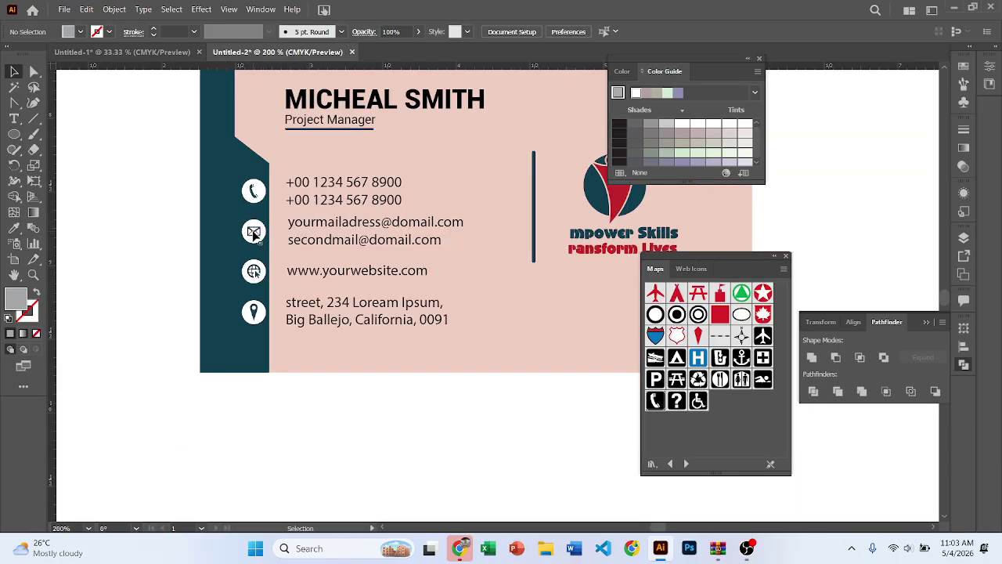
key(ctrl+semicolon)
scroll(253, 233, up, 3)
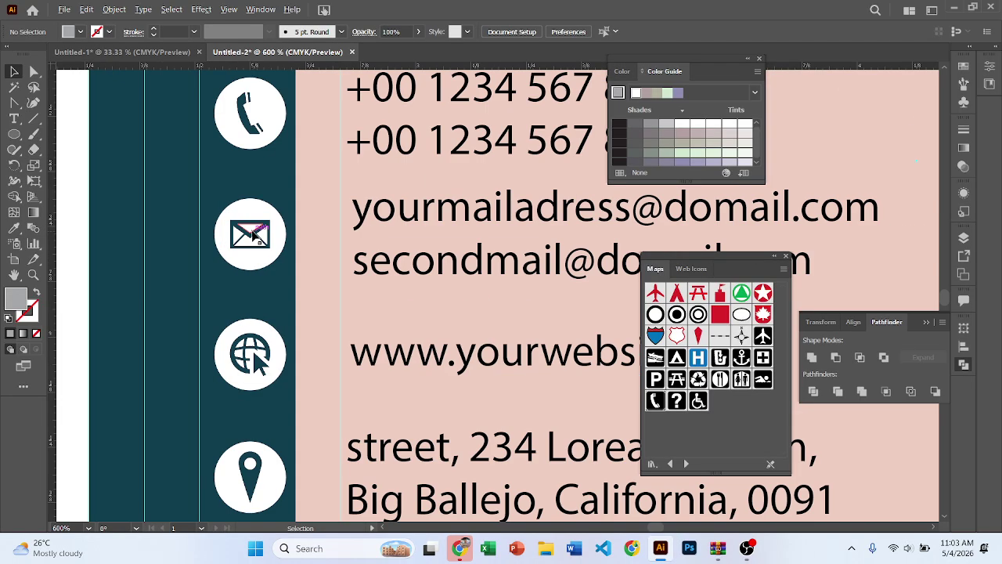
Move the four contact groups together slightly left so the icon circles meet the inner margin guide.
click(298, 244)
scroll(389, 268, down, 3)
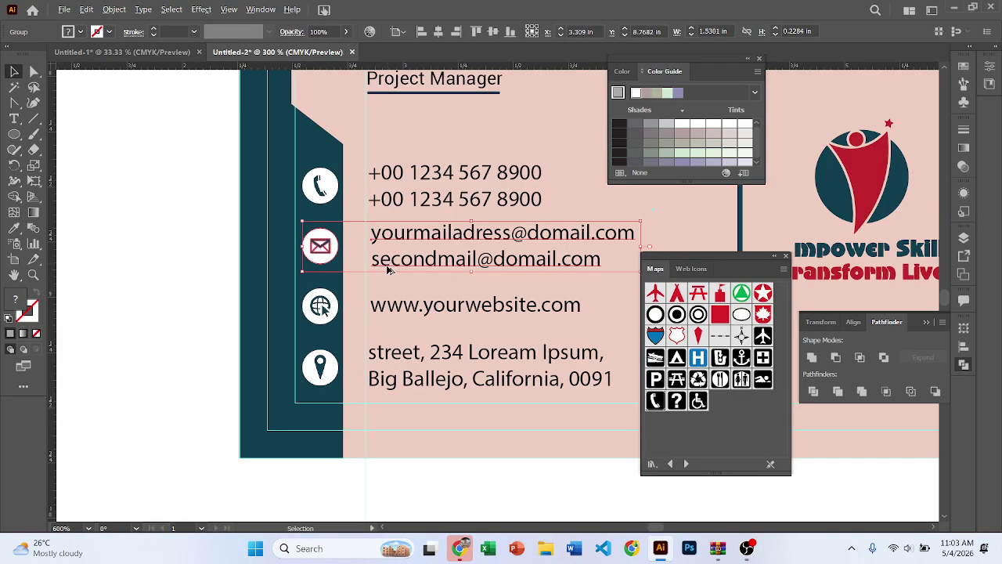
scroll(417, 279, up, 3)
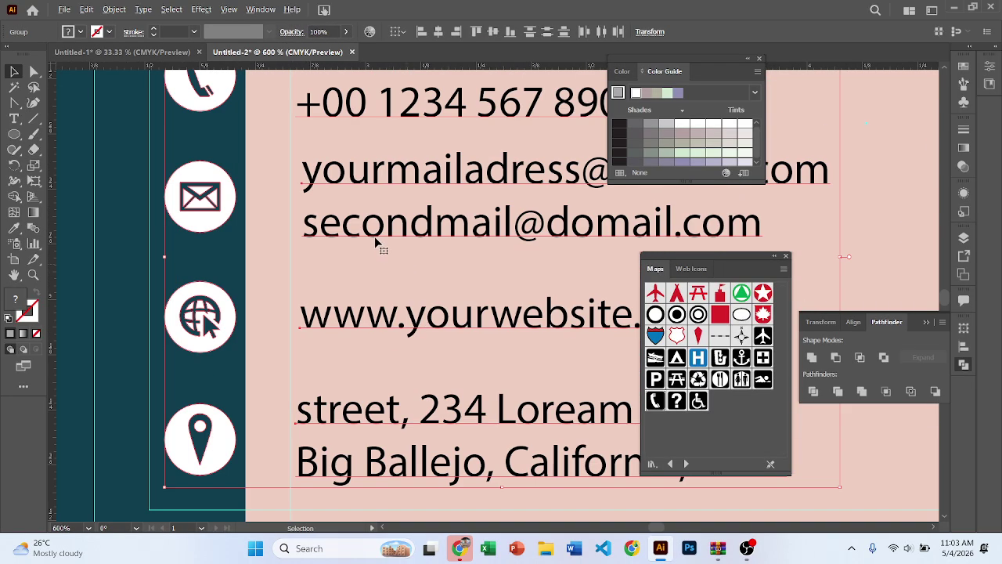
drag(348, 232, 323, 228)
scroll(155, 317, up, 3)
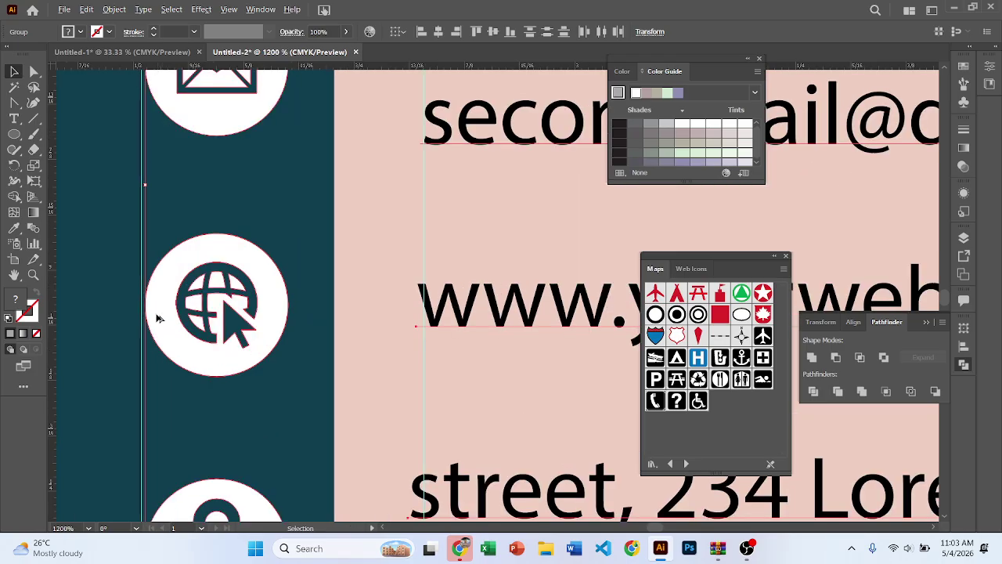
drag(165, 305, 161, 306)
scroll(161, 305, down, 5)
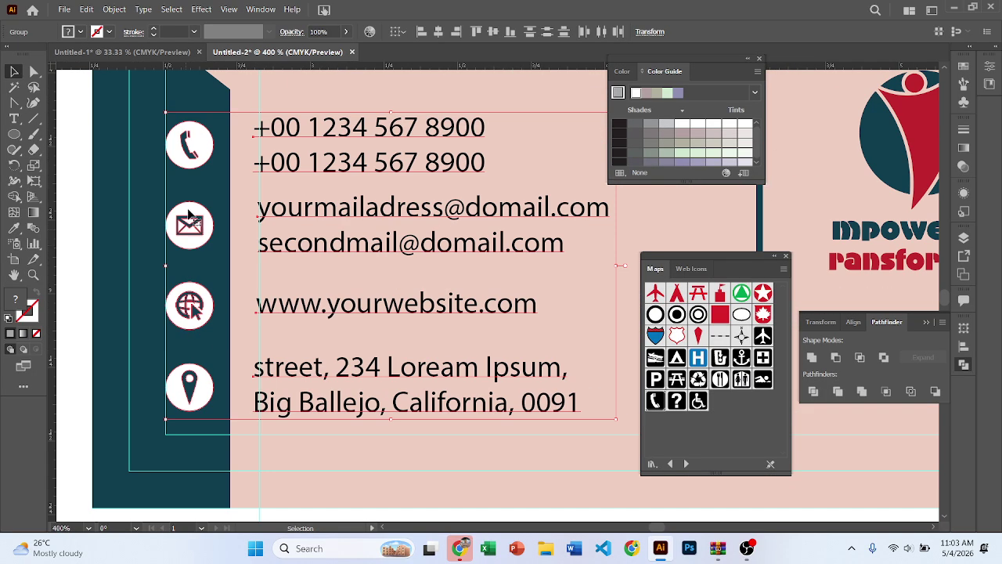
click(242, 164)
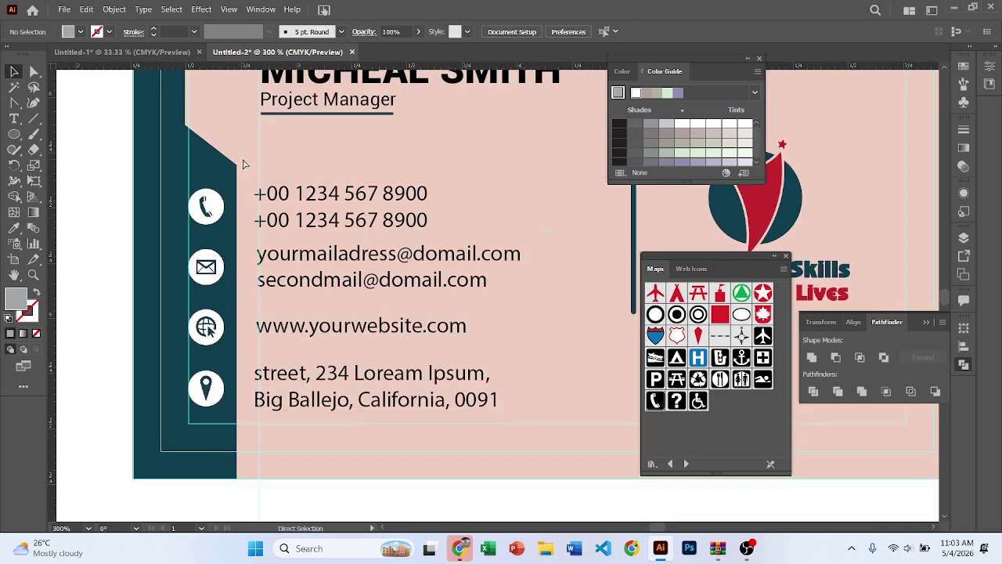
Preview the contact section of the card back with the guides hidden, and show the guides again.
key(v)
scroll(182, 217, down, 2)
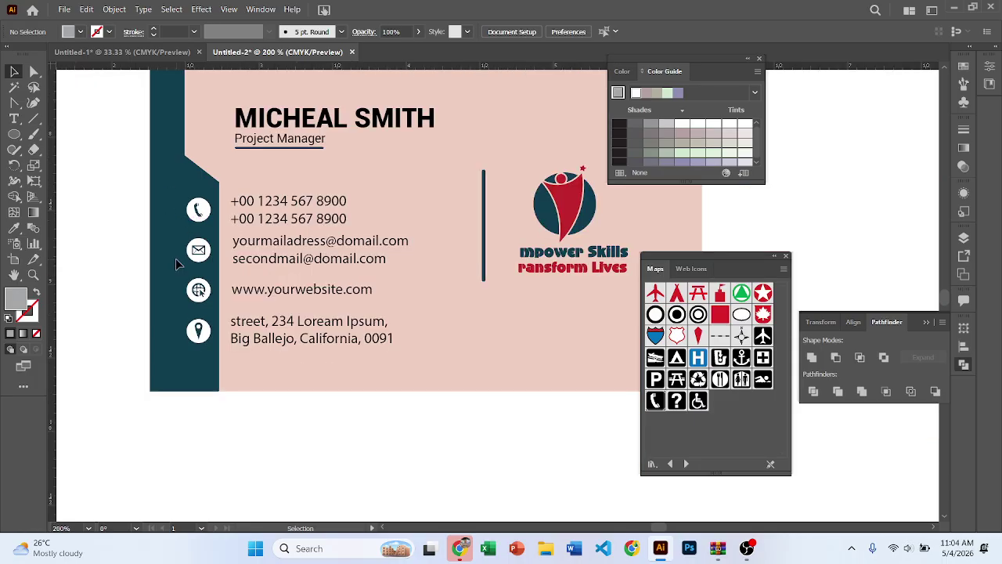
scroll(233, 204, up, 2)
scroll(232, 203, down, 4)
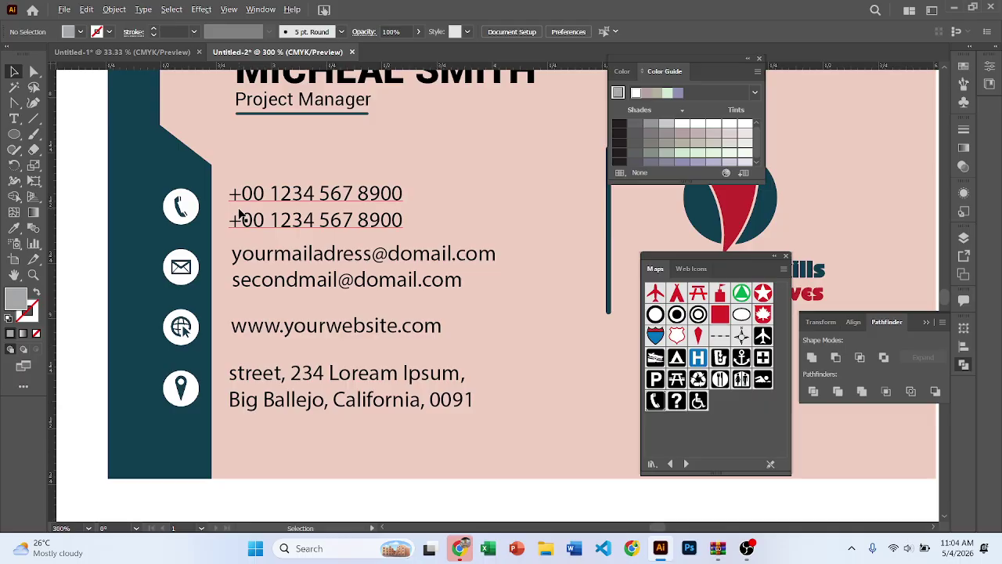
key(space)
drag(376, 244, 362, 262)
key(ctrl+semicolon)
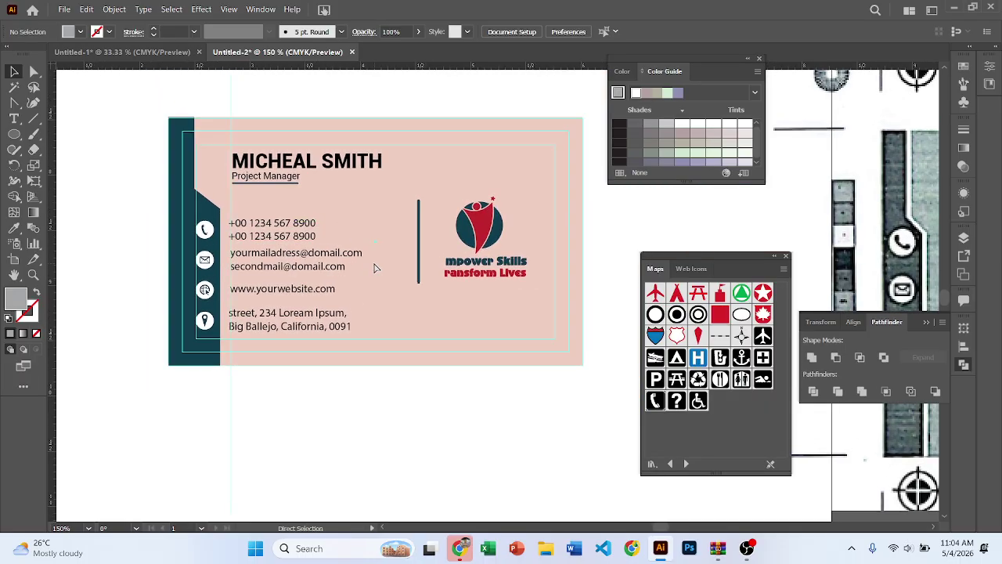
Compare the card back with the scanned reference card, and hide the guides.
scroll(409, 252, down, 2)
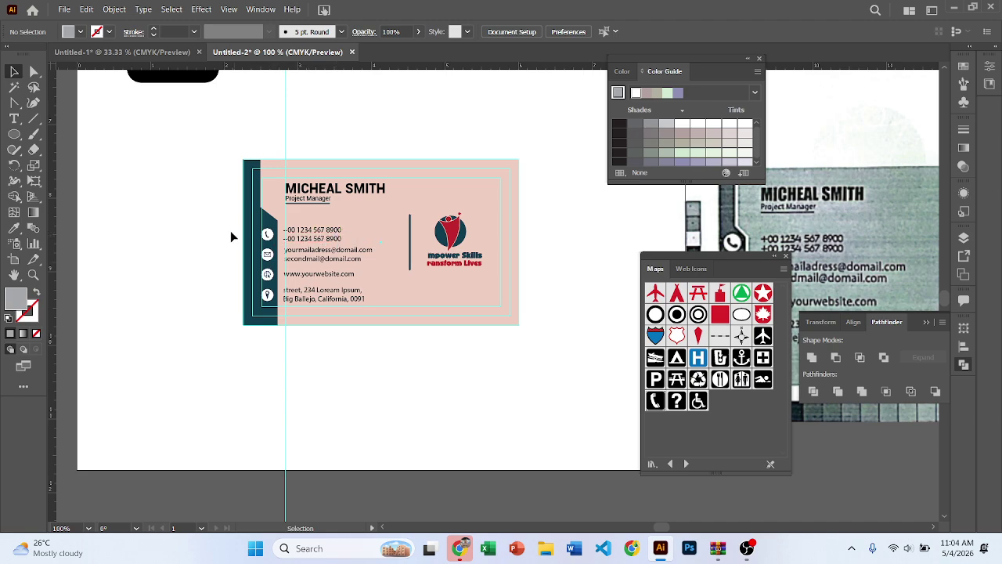
scroll(480, 228, up, 3)
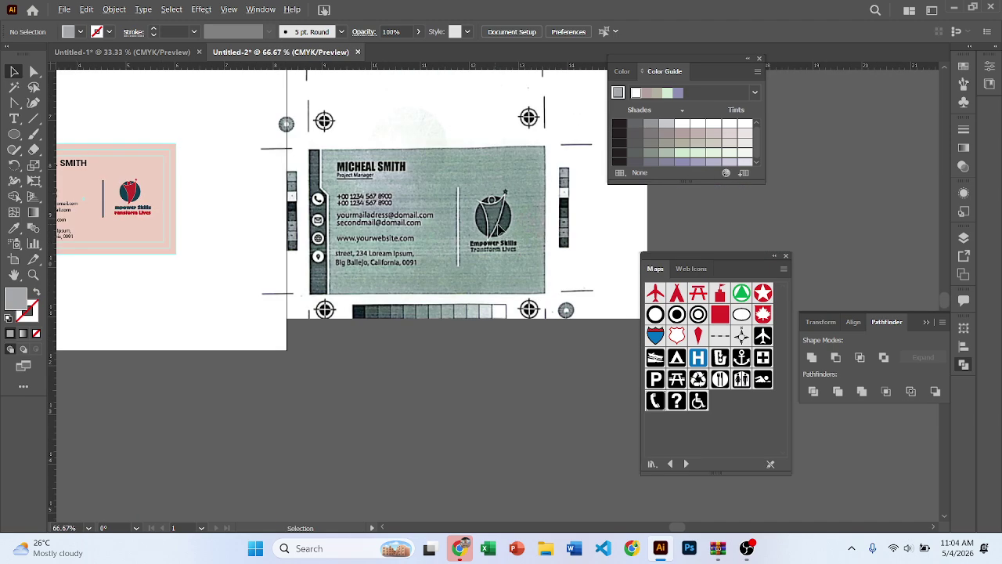
scroll(234, 233, left, 3)
scroll(233, 234, up, 2)
scroll(233, 229, up, 2)
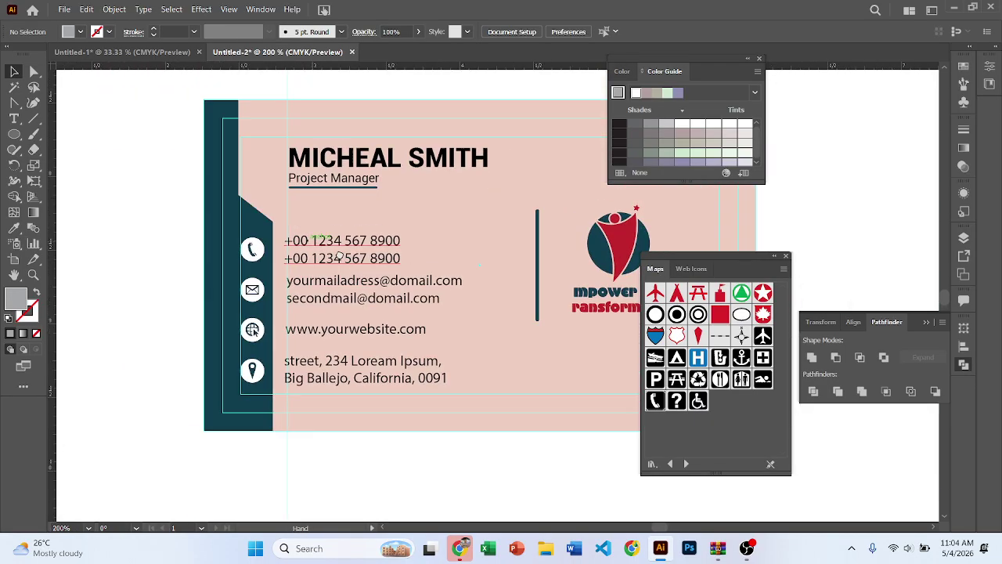
key(ctrl+semicolon)
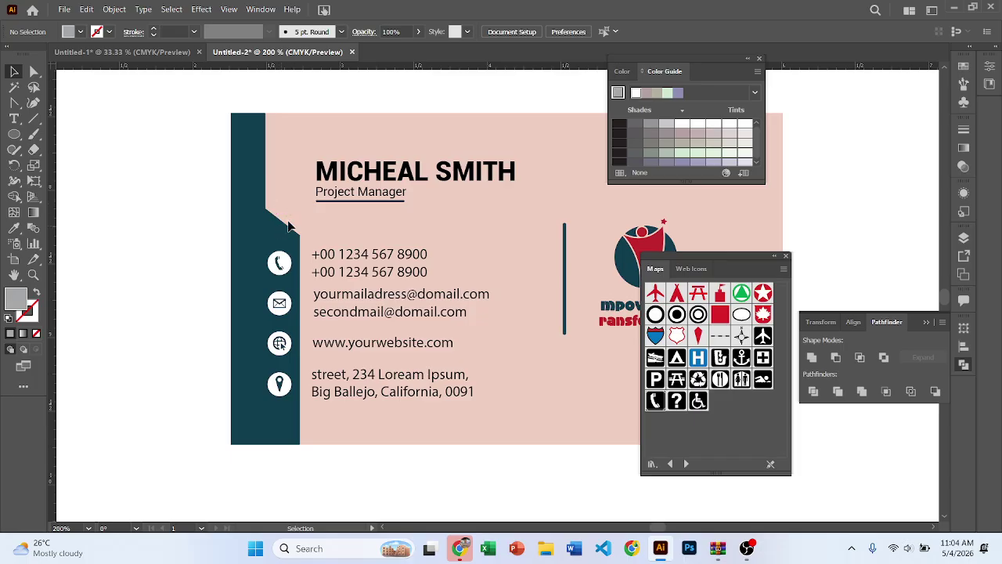
Try moving the teal band slightly to the left, and undo the move.
click(241, 223)
click(219, 220)
scroll(269, 192, up, 2)
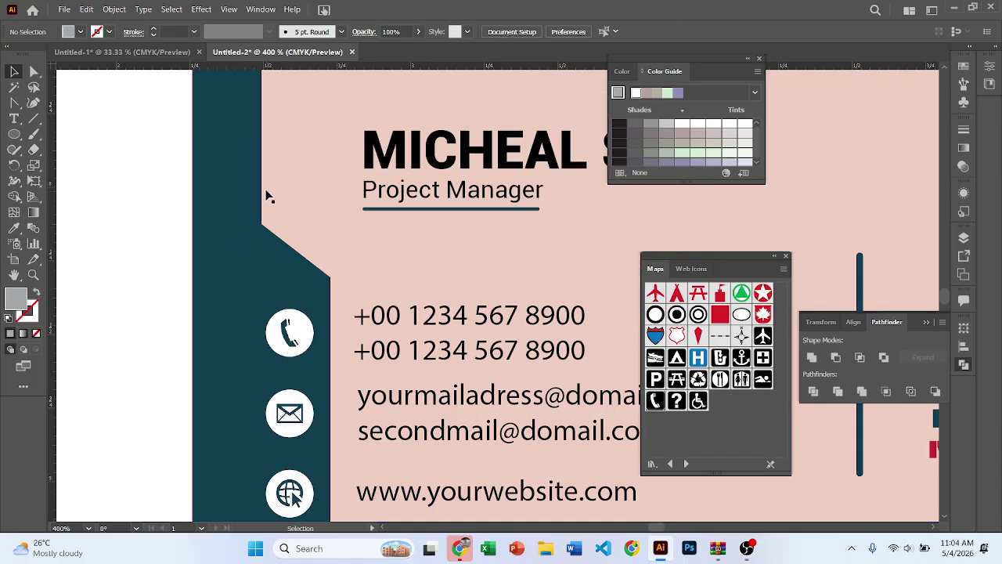
click(217, 174)
scroll(215, 180, down, 2)
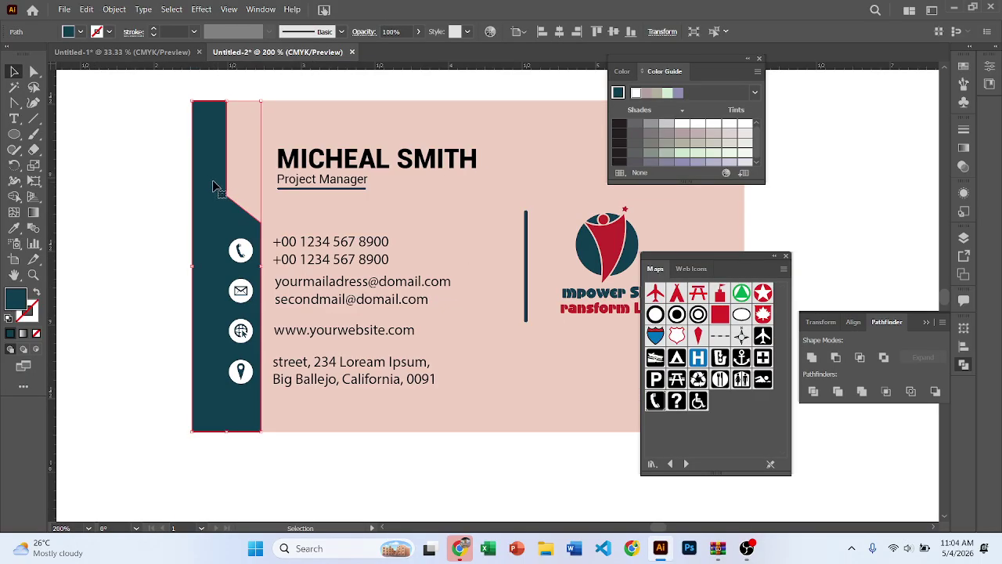
drag(213, 186, 187, 181)
key(ctrl+z)
Try Offset Path values of 0.375, 0.25 and 0.125 in on the teal band, and cancel the offset.
click(114, 9)
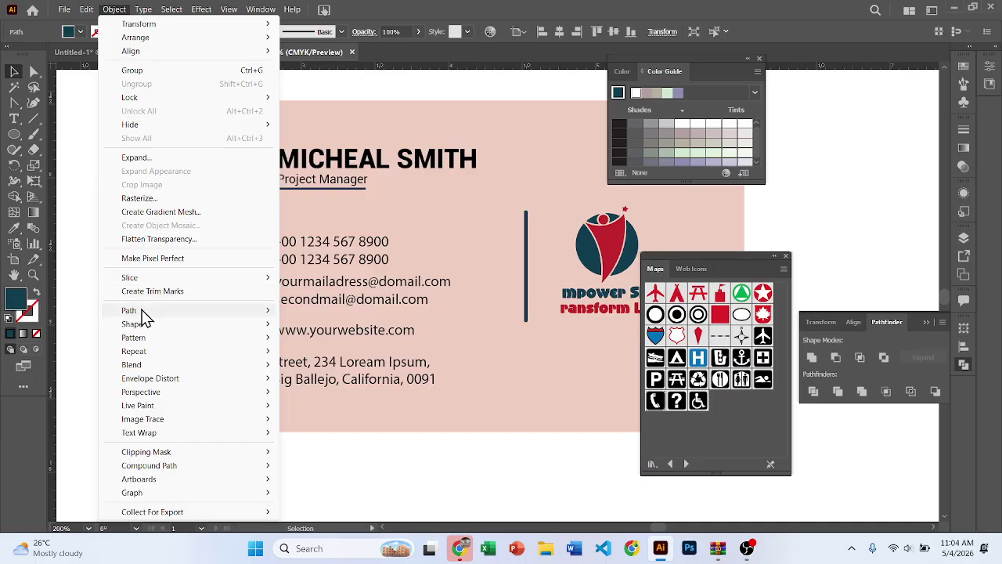
mouse_move(143, 313)
click(325, 354)
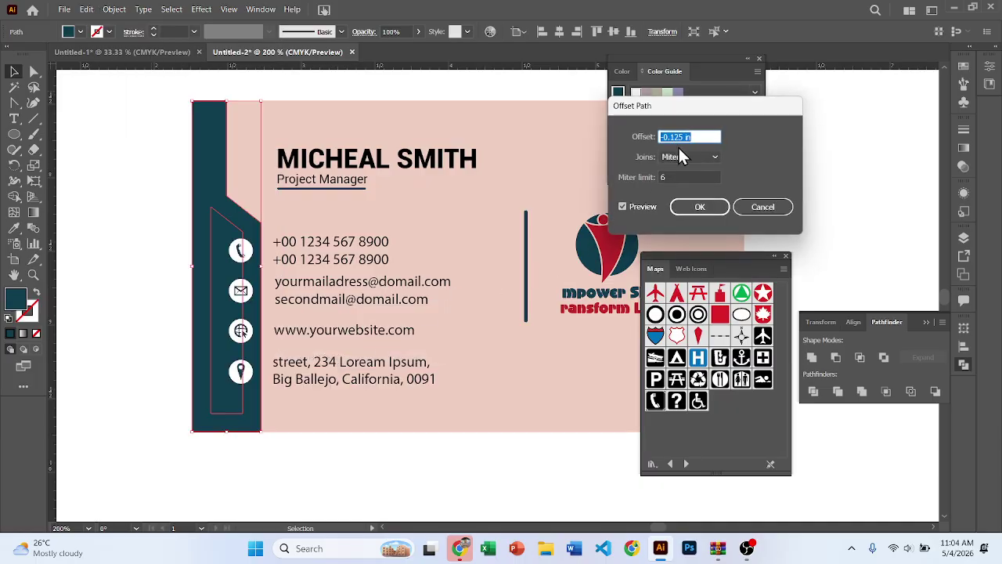
text(0.375)
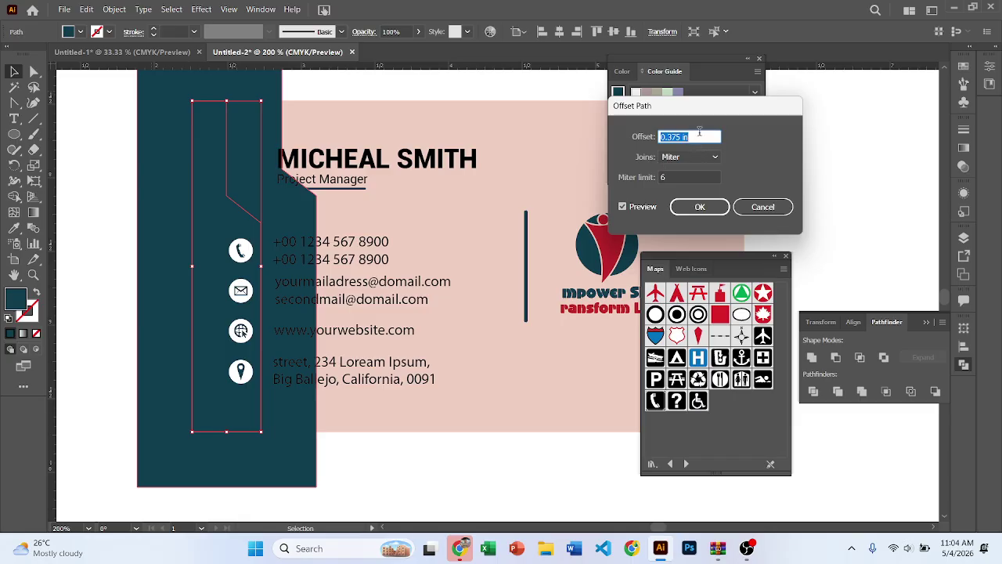
text(0.25)
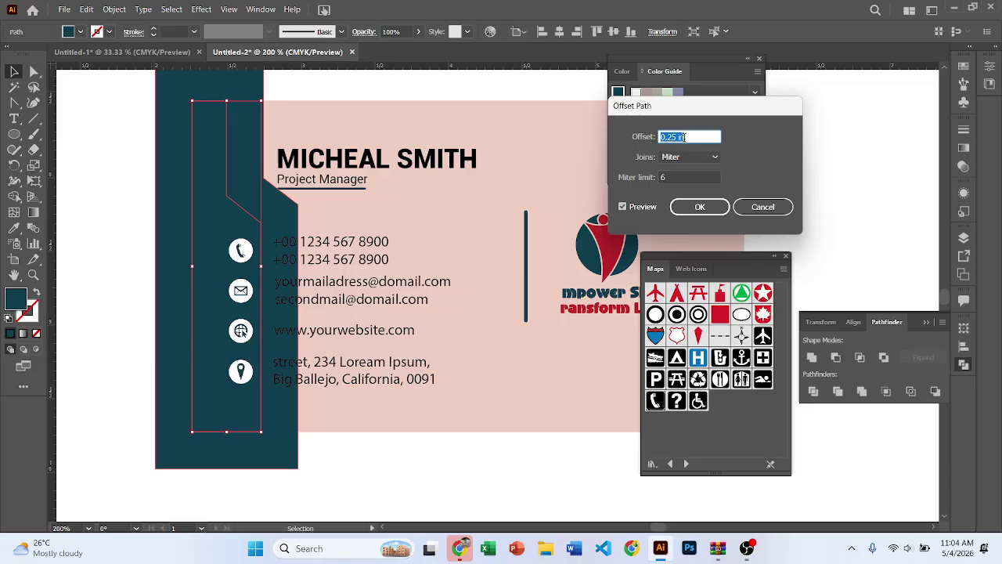
text(0.125)
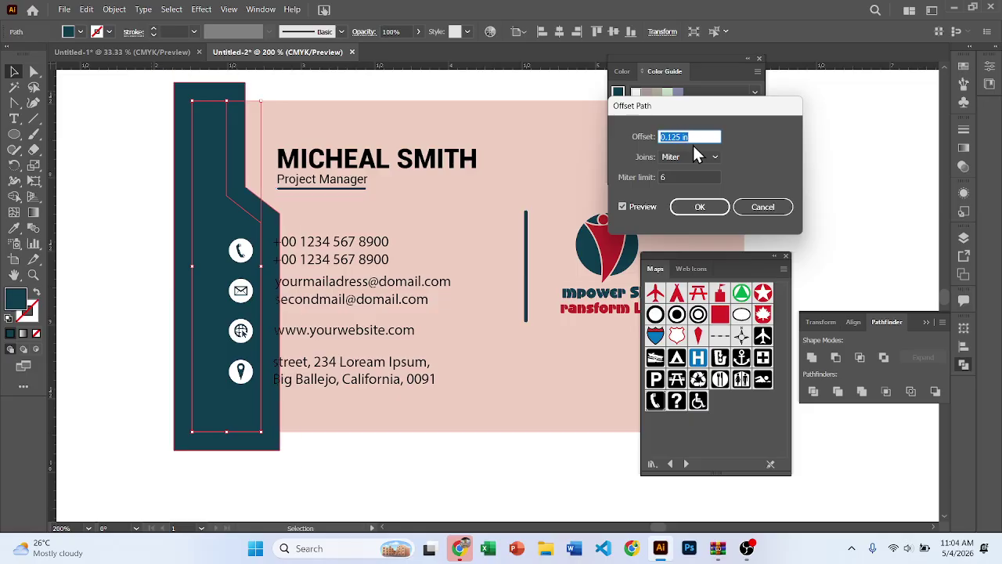
click(756, 206)
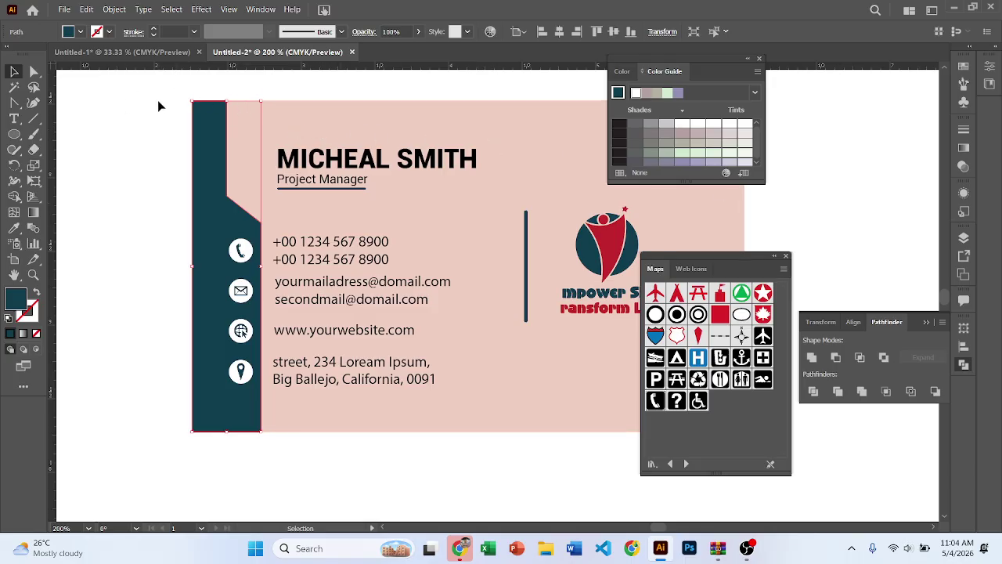
click(130, 118)
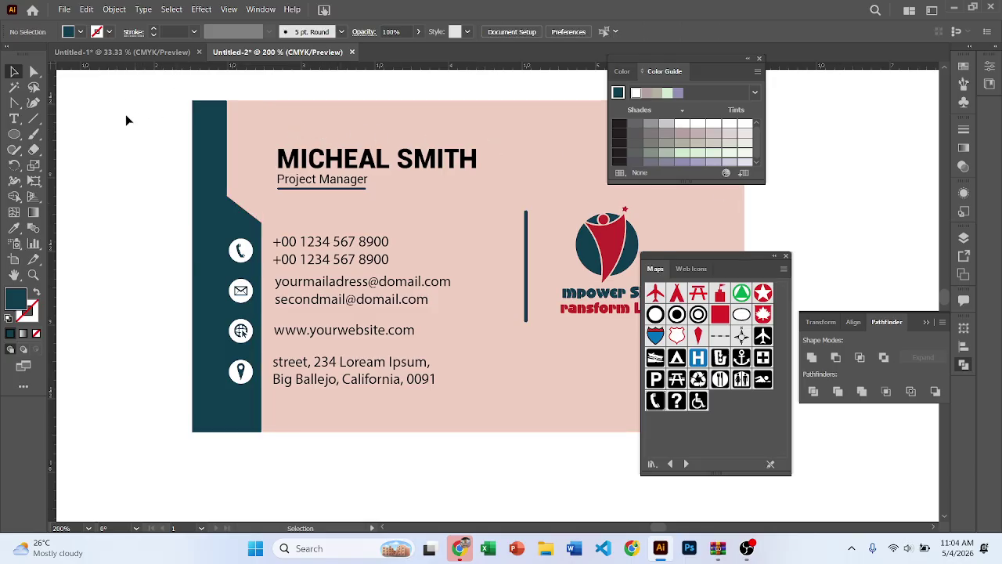
Set the document units to pixels in the document setup.
click(64, 9)
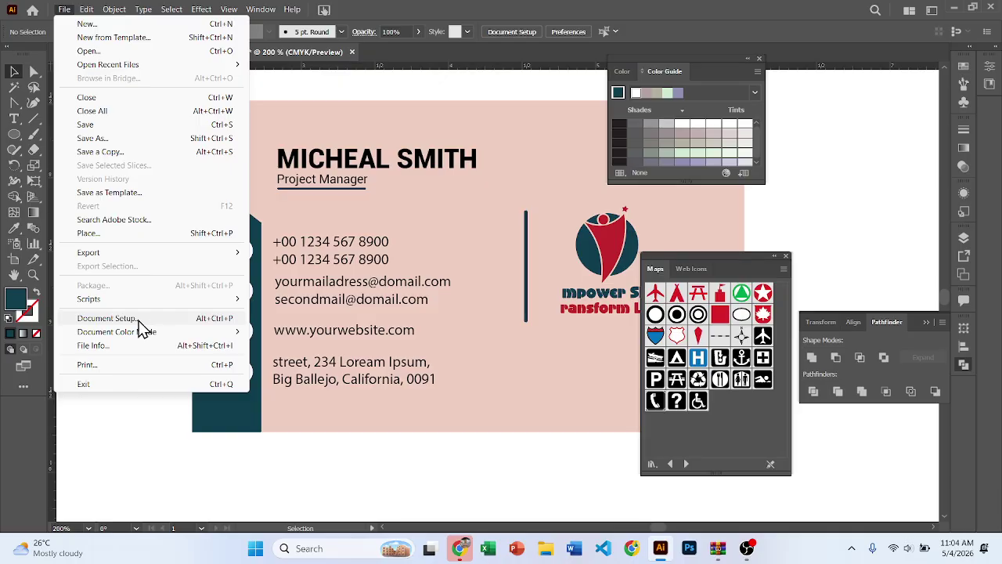
click(110, 318)
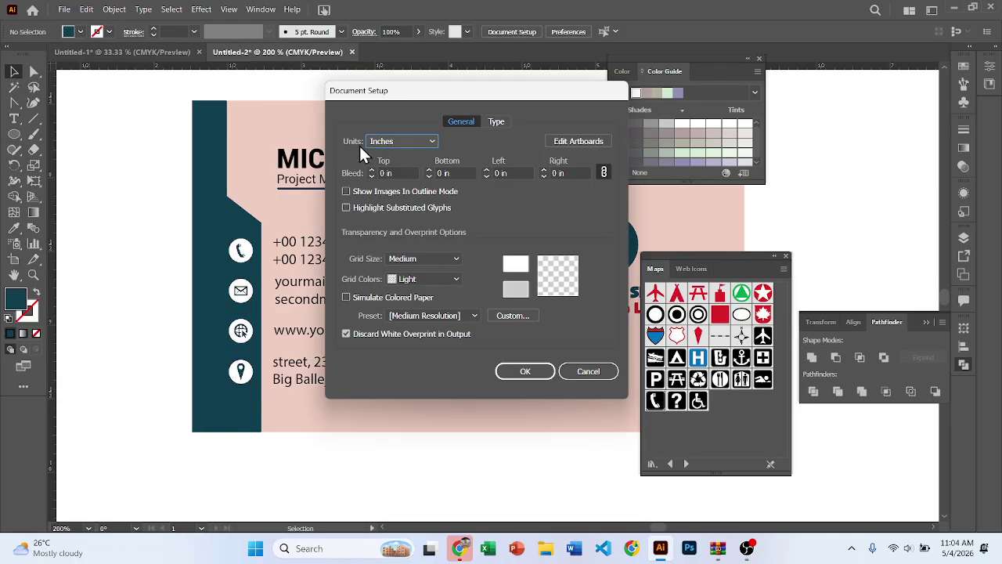
click(411, 141)
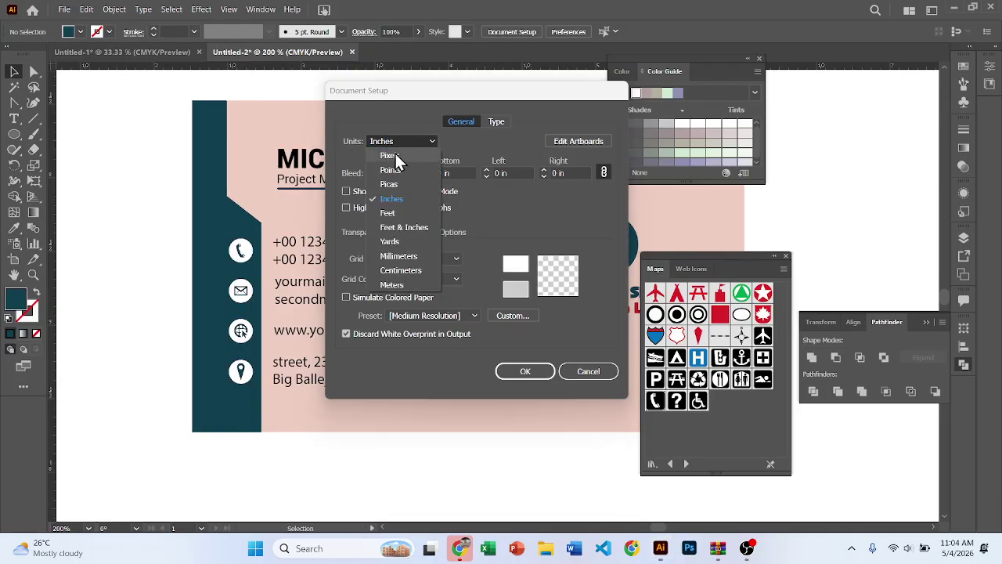
click(395, 153)
click(533, 372)
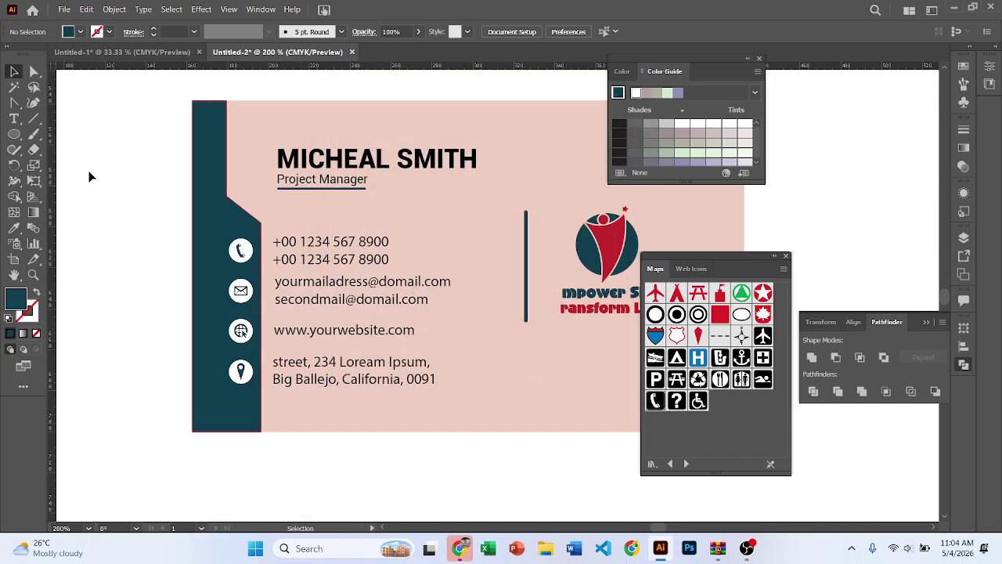
Switch the ruler units to inches and back to pixels.
right_click(83, 69)
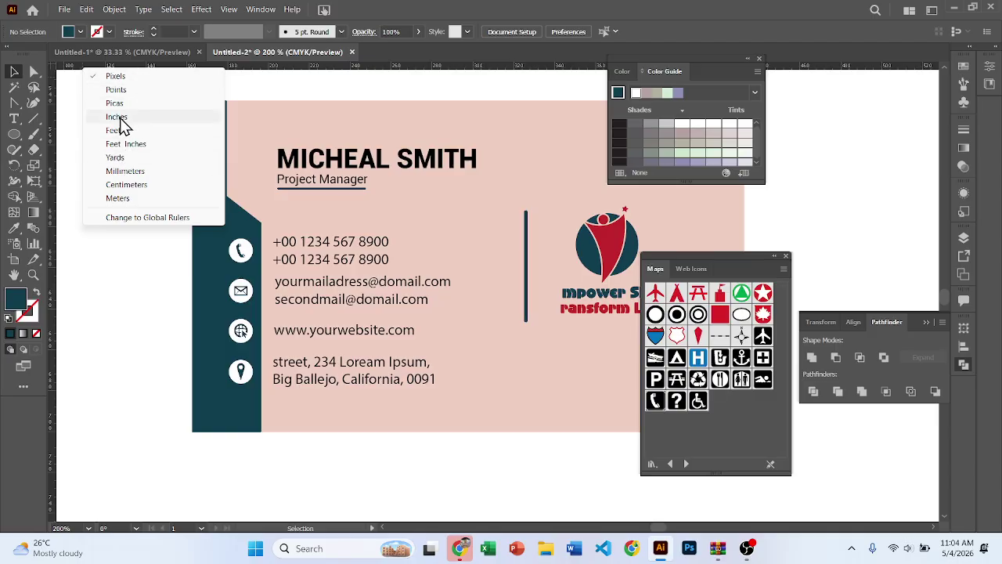
click(120, 119)
right_click(110, 65)
click(154, 75)
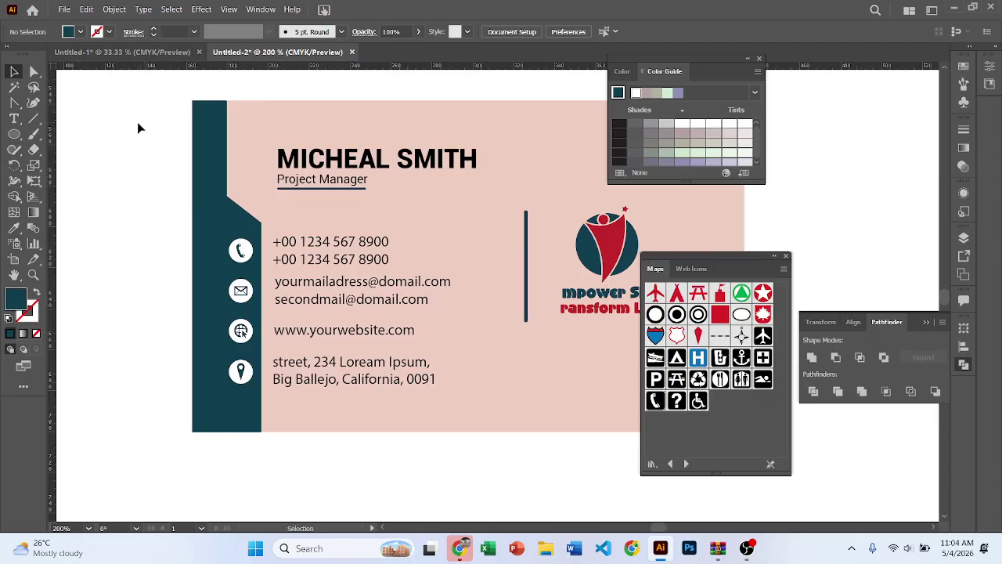
Create an outward offset copy of the teal band's path with a 3 px offset and miter joins.
click(208, 165)
click(110, 10)
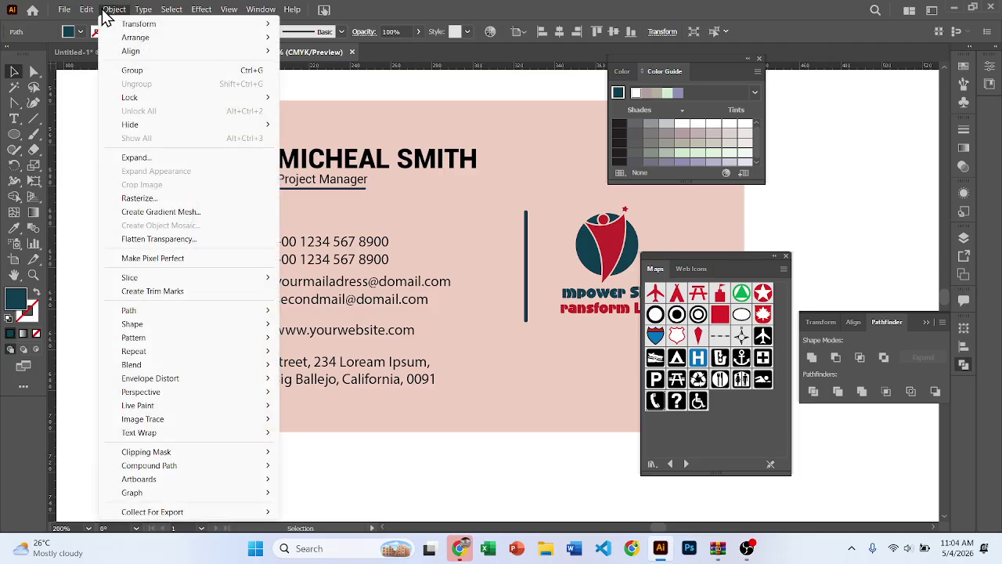
mouse_move(130, 310)
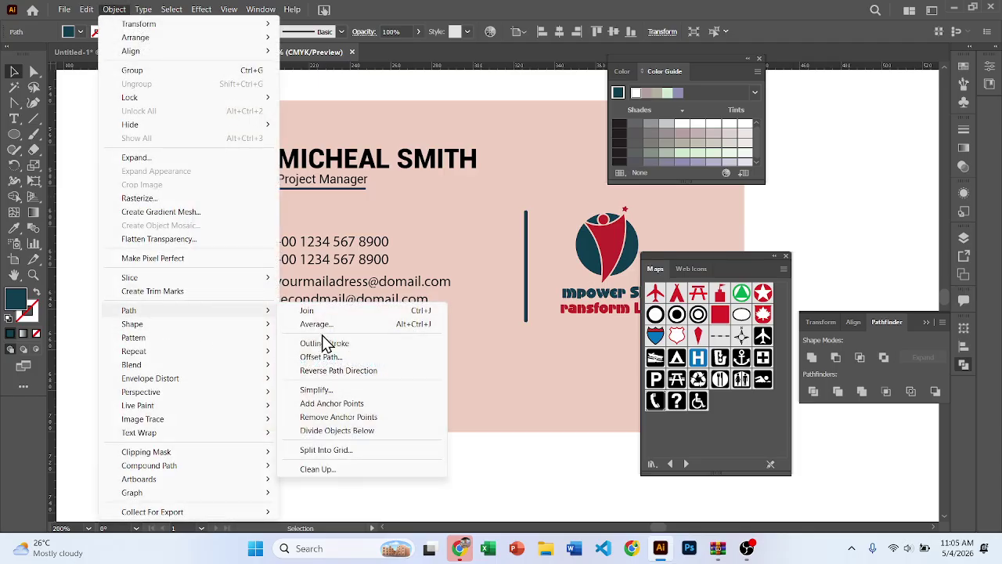
click(334, 359)
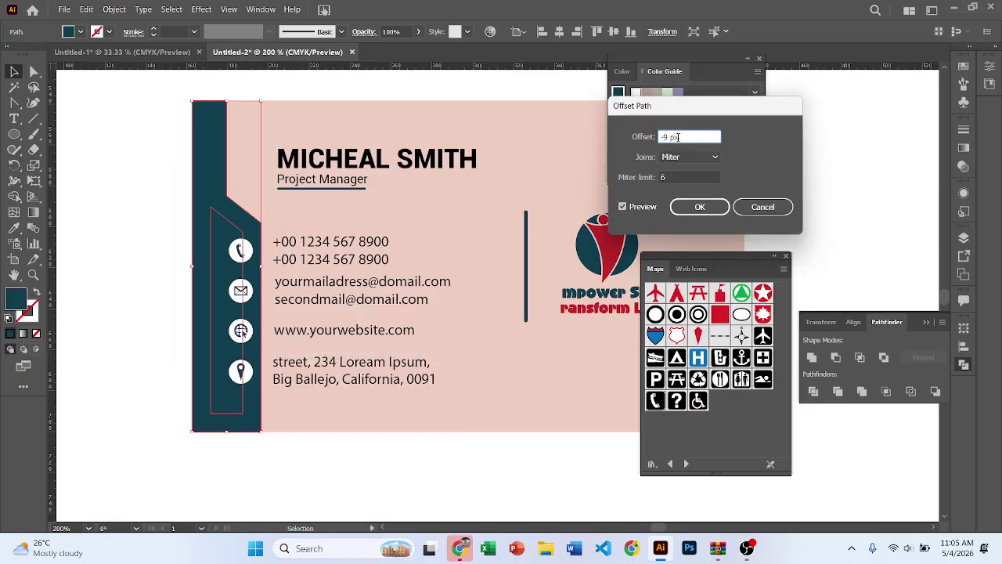
key(Up)
key(Up)
key(Up)
key(Up)
key(Up)
key(Up)
key(Up)
key(Up)
key(Up)
key(Up)
key(Up)
key(Up)
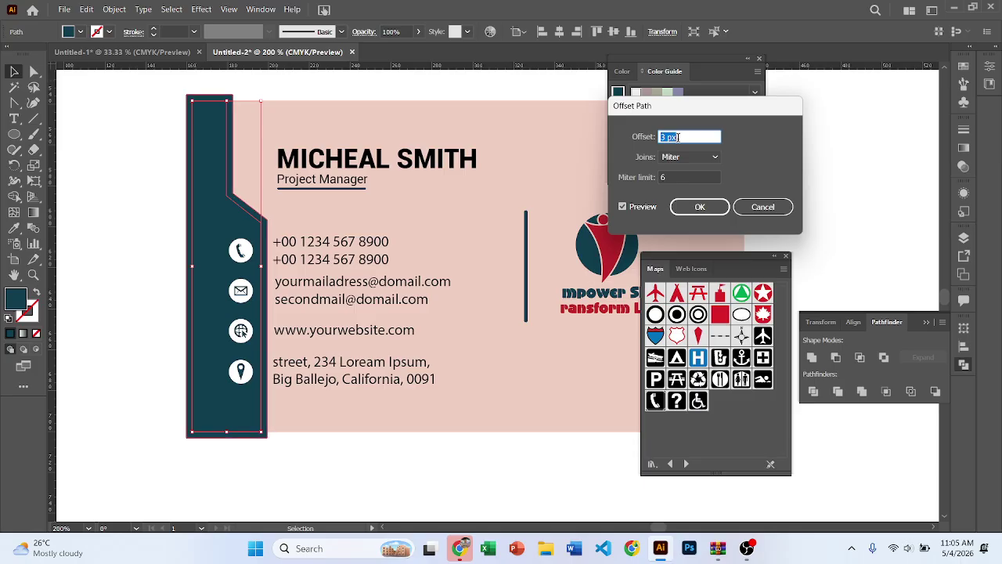
click(696, 207)
Use Shape Builder to remove the offset shape from the pink card background, leaving a thin border gap along the teal band.
scroll(304, 222, up, 2)
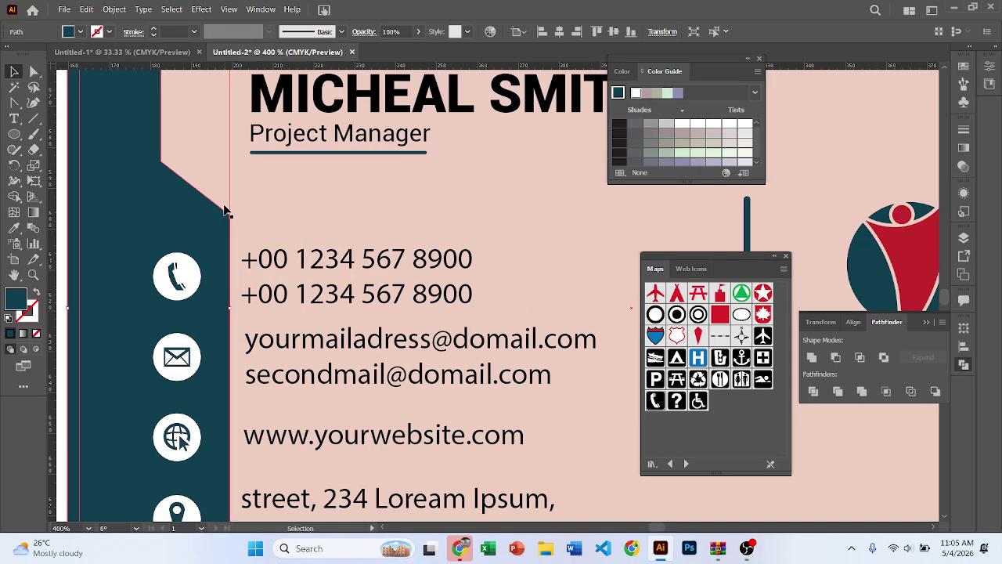
scroll(222, 208, down, 1)
scroll(173, 202, down, 2)
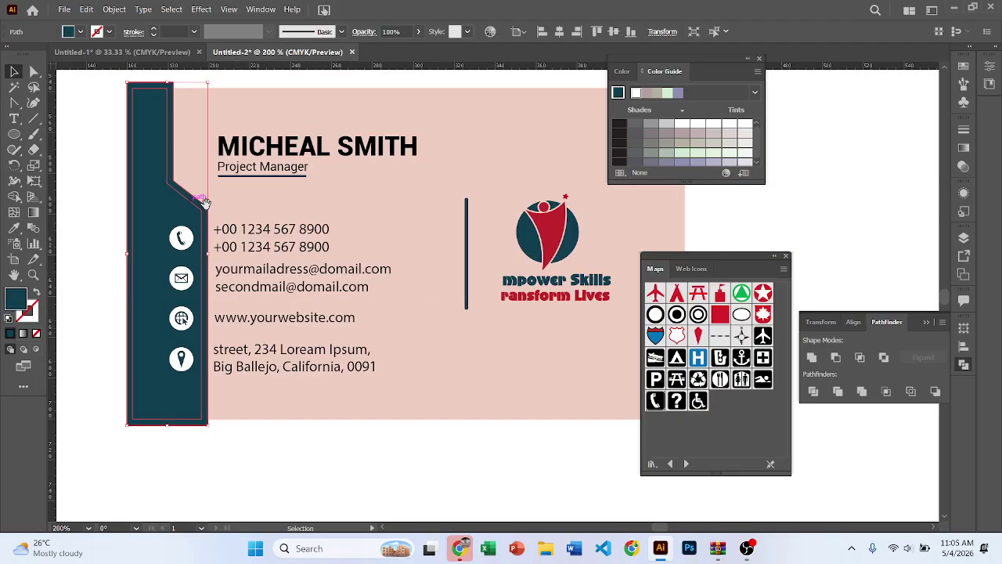
scroll(345, 236, up, 1)
shift+click(404, 219)
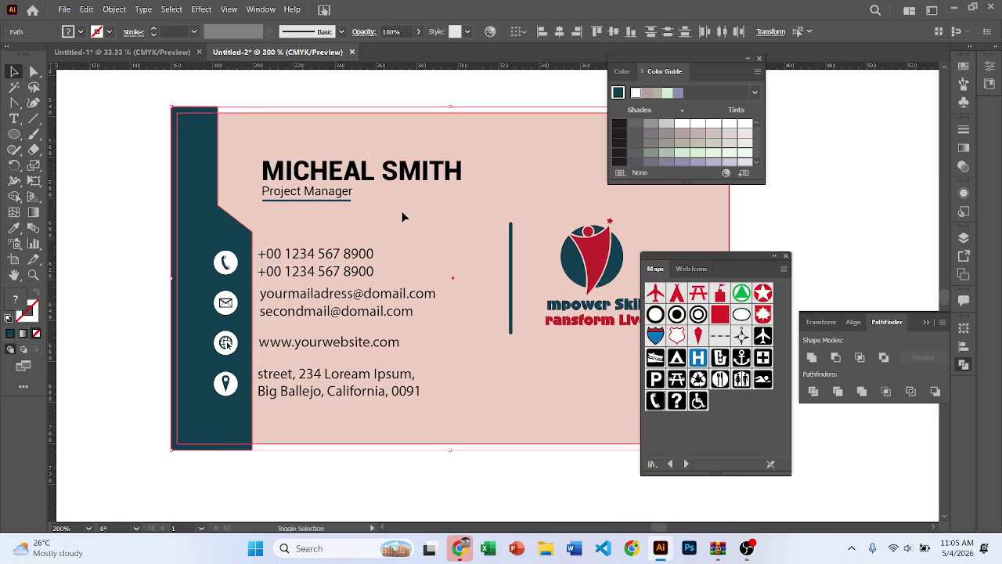
click(14, 197)
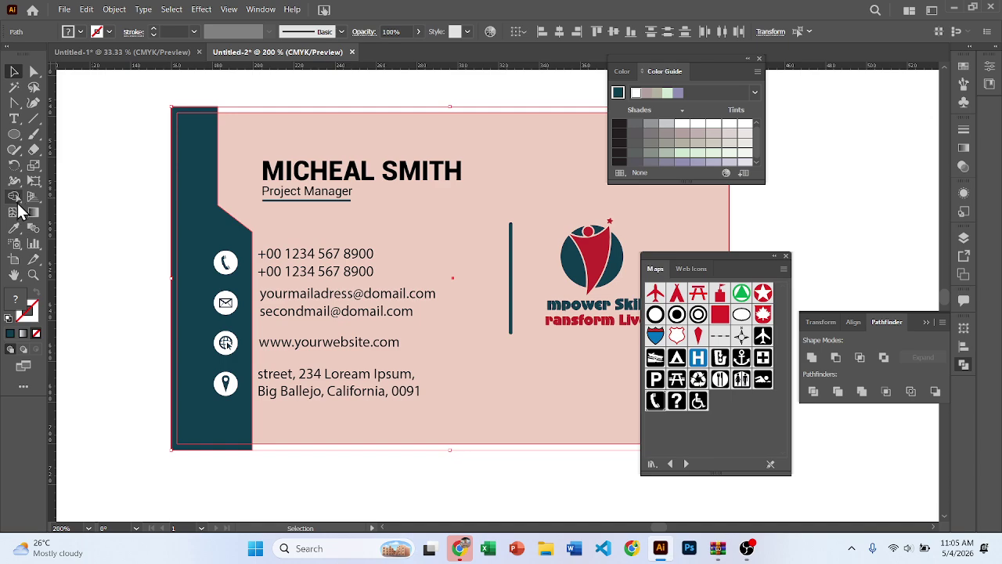
drag(235, 239, 86, 235)
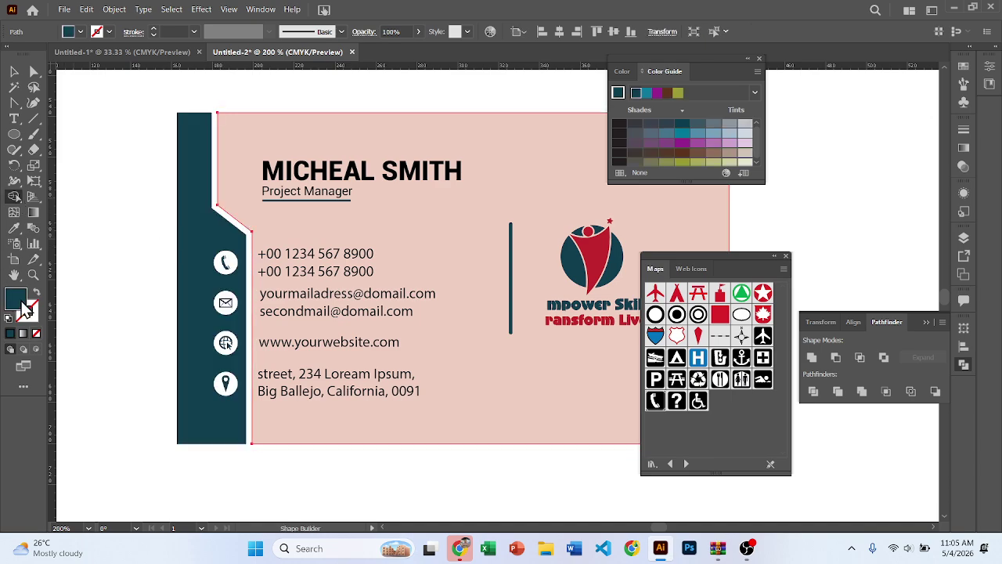
key(v)
click(123, 273)
Scale up the logo group on the card's back slightly from its center, keeping its proportions.
scroll(133, 269, down, 2)
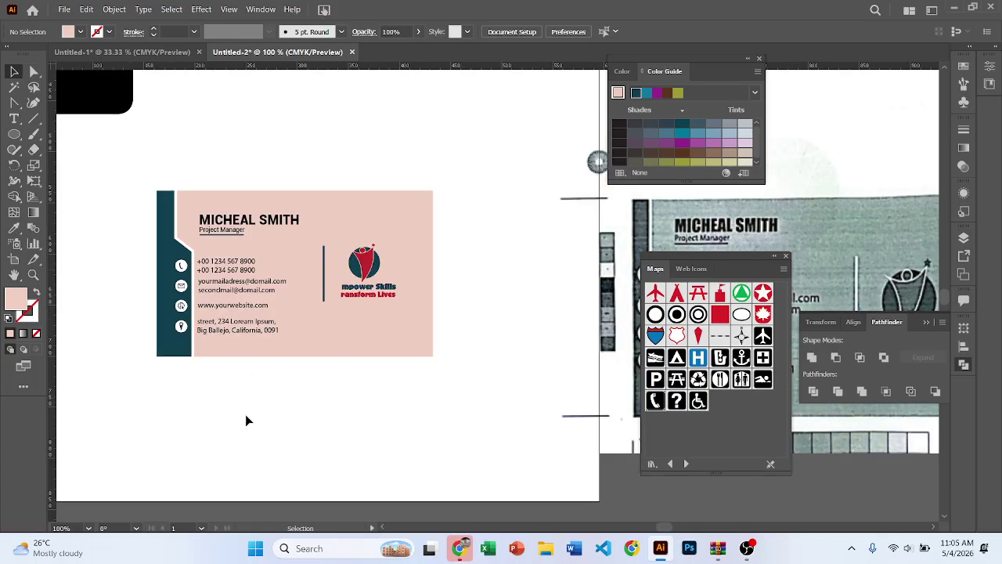
drag(248, 408, 274, 405)
scroll(274, 408, down, 1)
scroll(336, 360, down, 3)
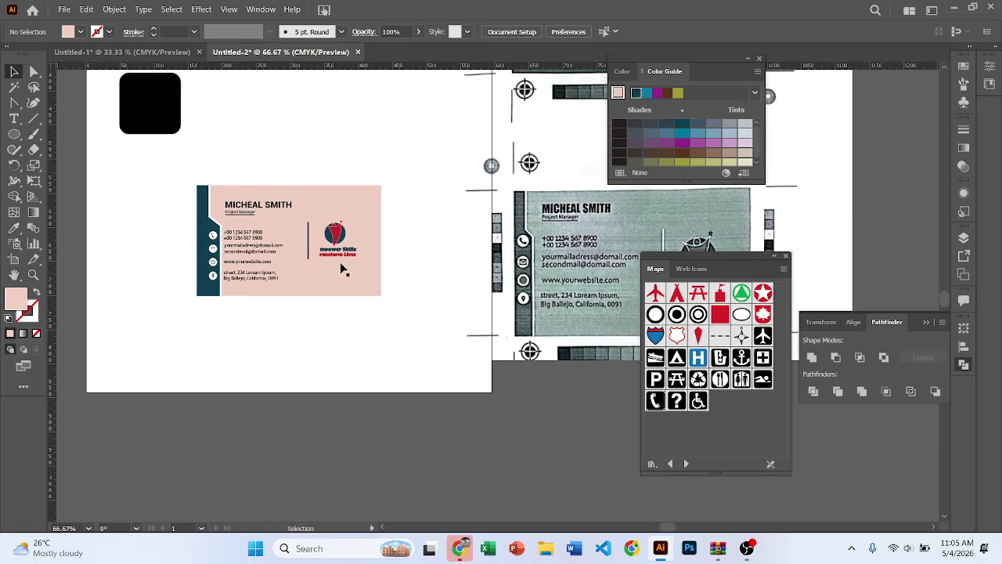
scroll(340, 262, up, 3)
click(330, 230)
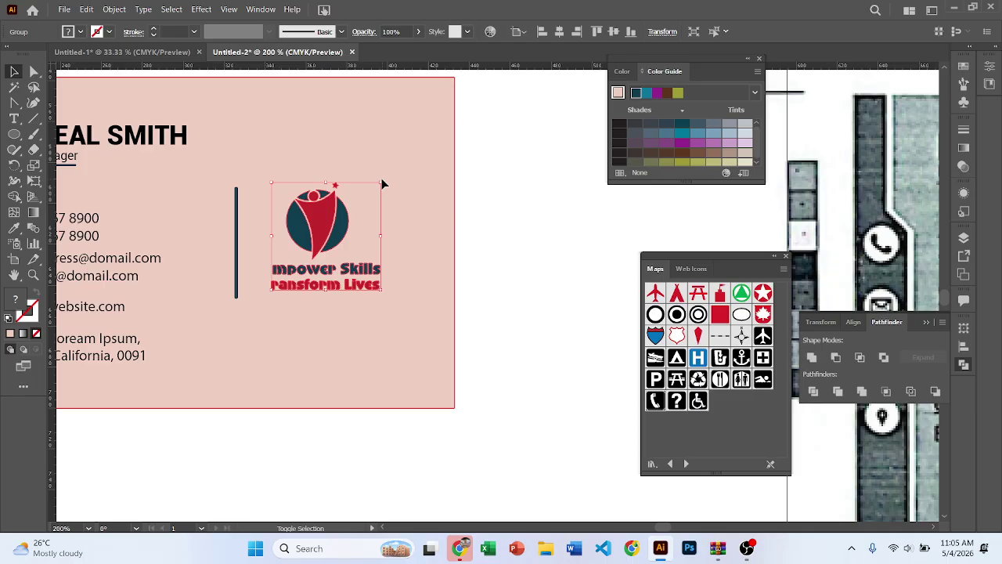
shift+click(381, 180)
click(460, 177)
click(345, 215)
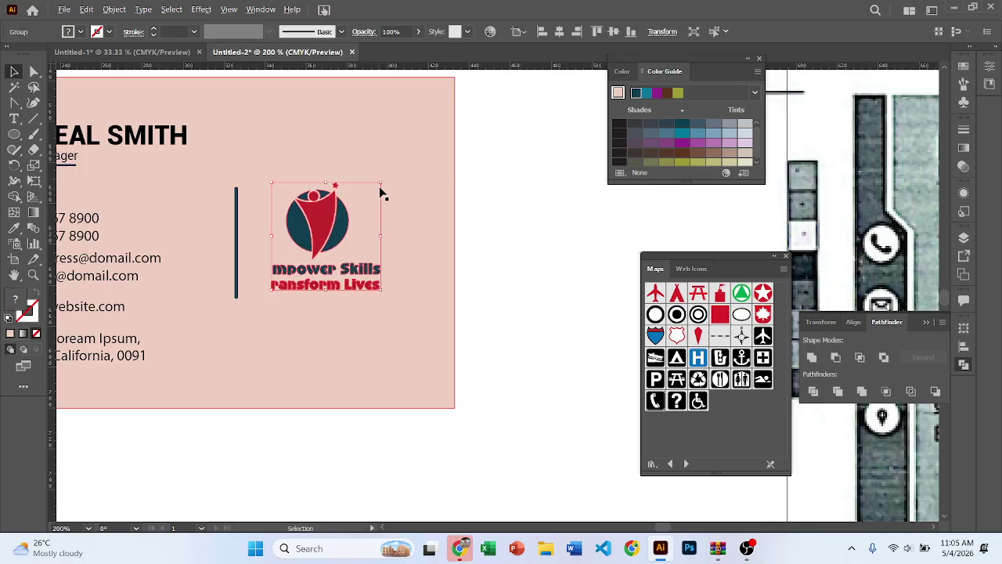
drag(382, 181, 389, 175)
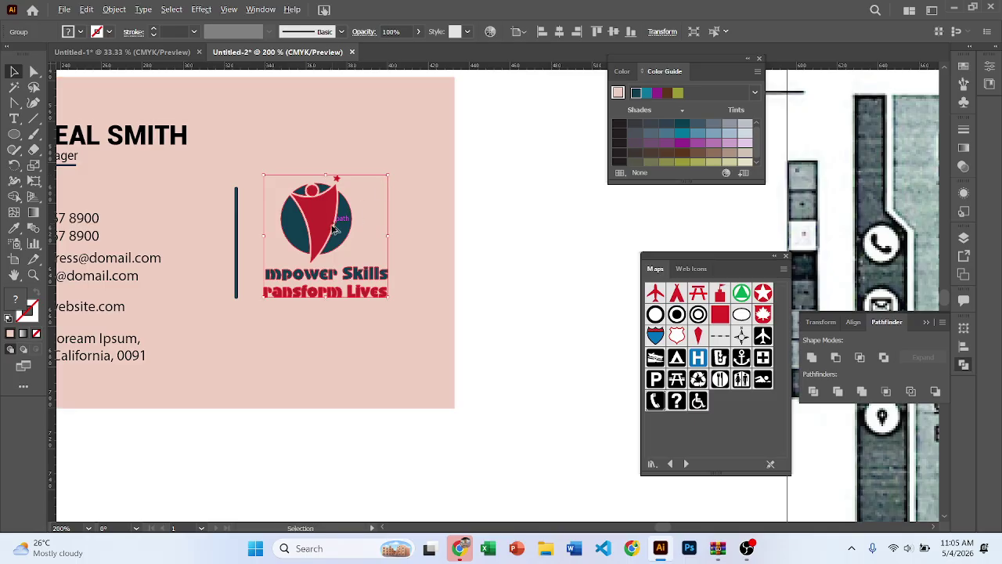
Align the logo group to the vertical center of the pink card background.
scroll(376, 199, down, 2)
shift+click(373, 180)
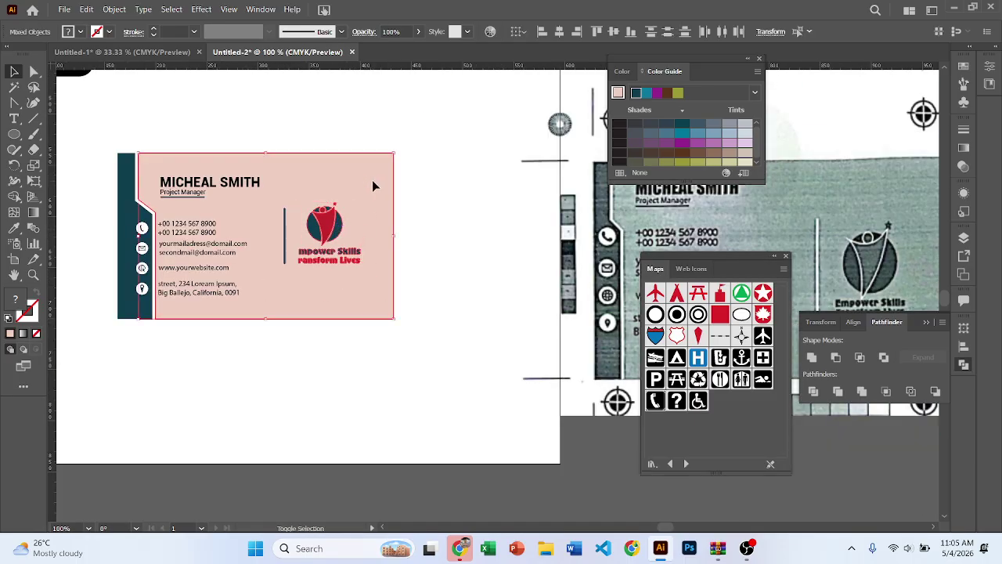
click(559, 31)
key(ctrl+z)
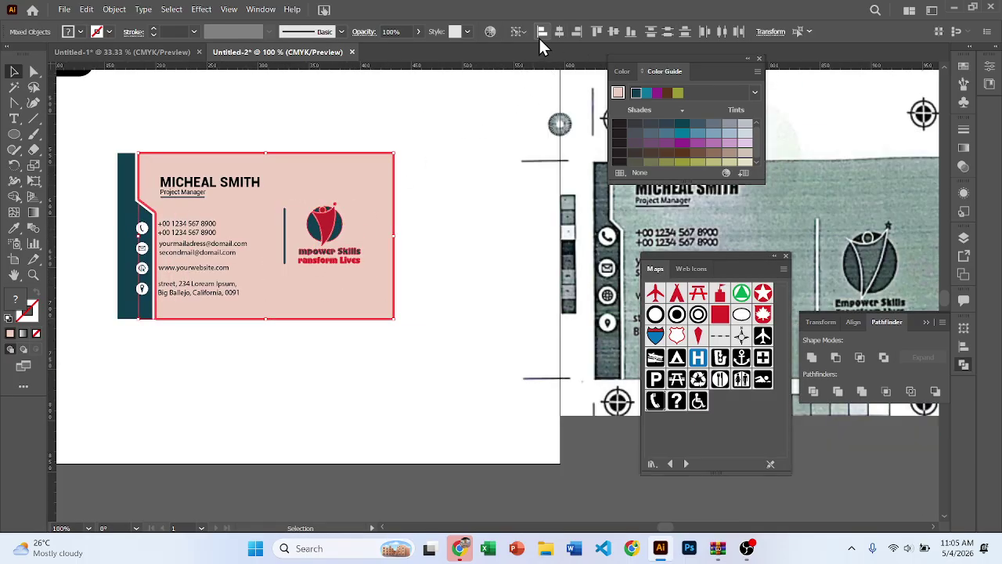
click(556, 33)
key(ctrl+z)
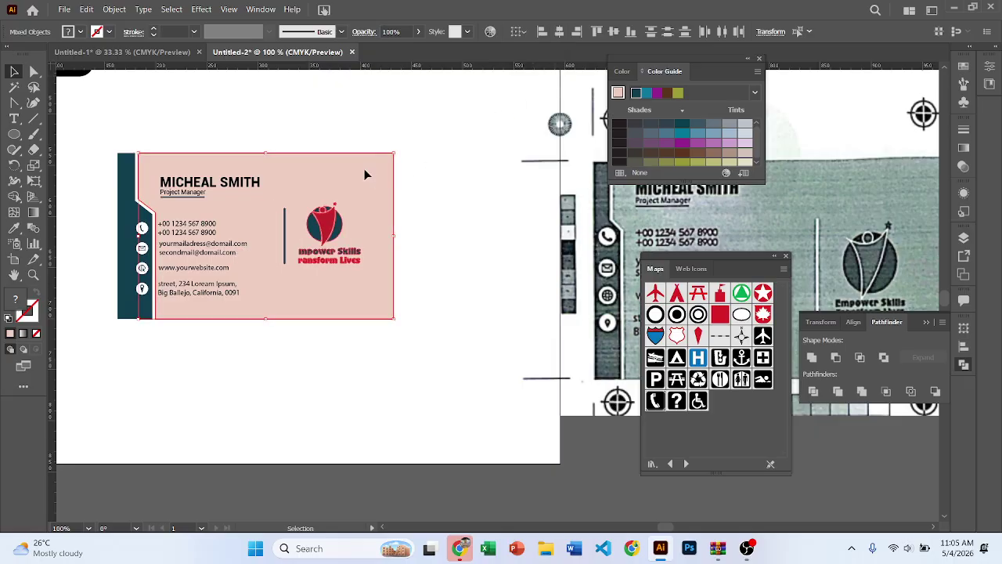
click(611, 32)
click(467, 128)
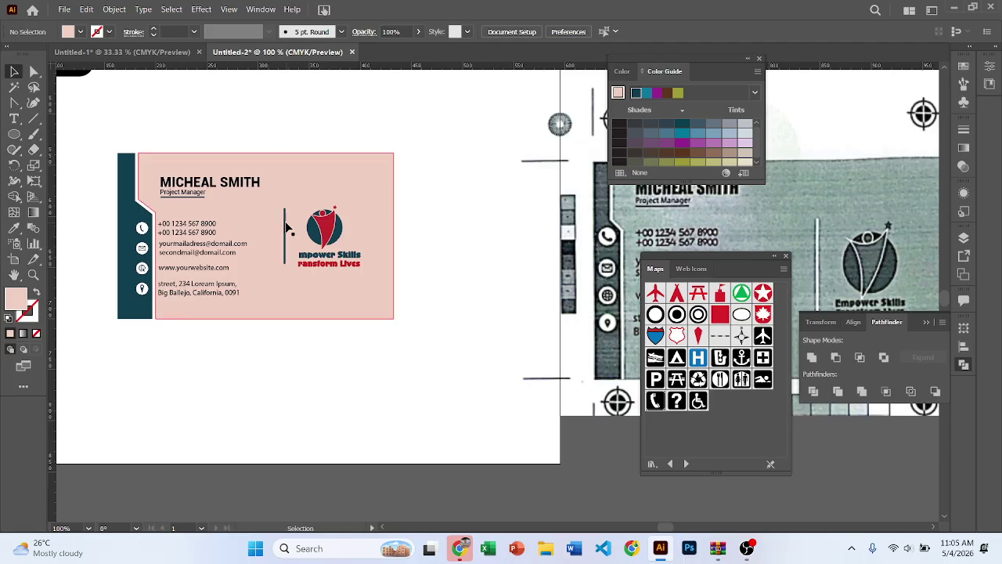
Delete the black rounded square between the two card designs.
key(ctrl+minus)
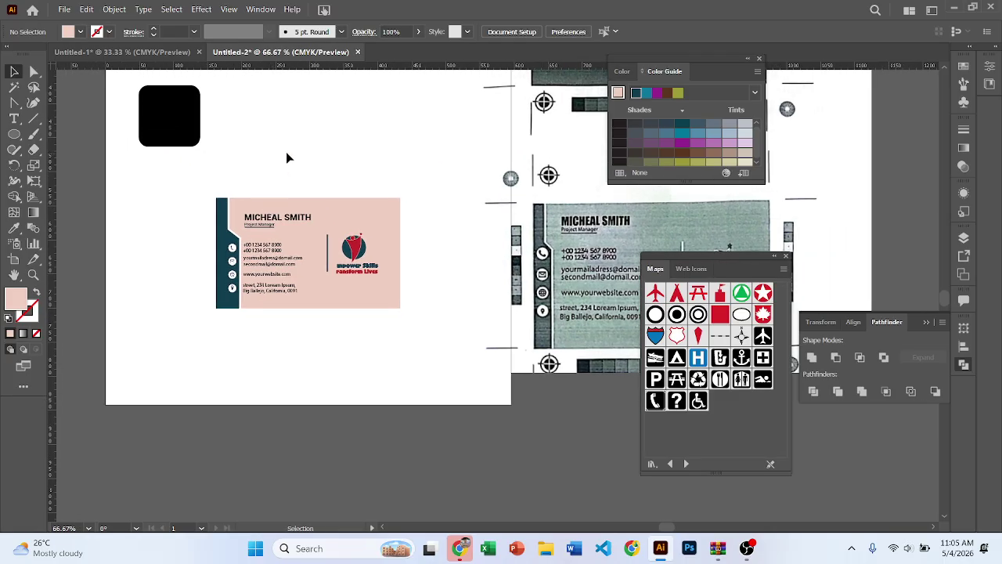
key(ctrl+minus)
key(ctrl+minus)
click(250, 222)
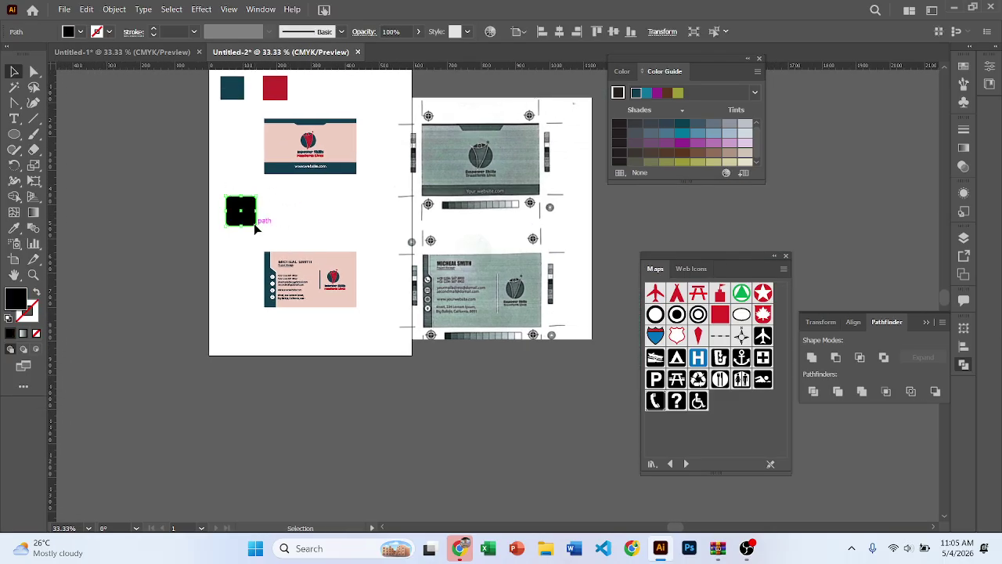
key(Delete)
Check the layer list, move the scanned reference image rightwards off the artboard, and show the guides.
drag(282, 209, 290, 254)
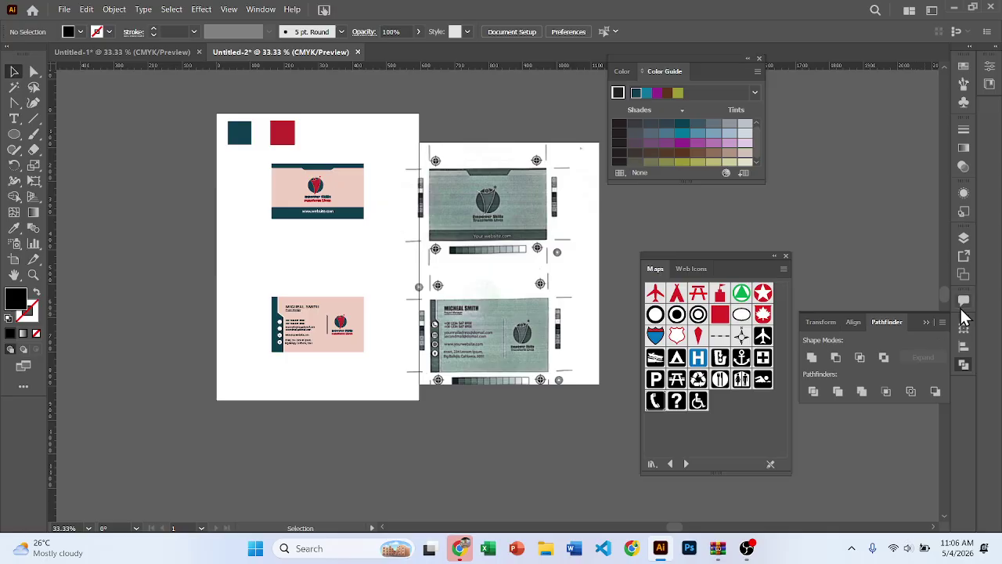
click(963, 236)
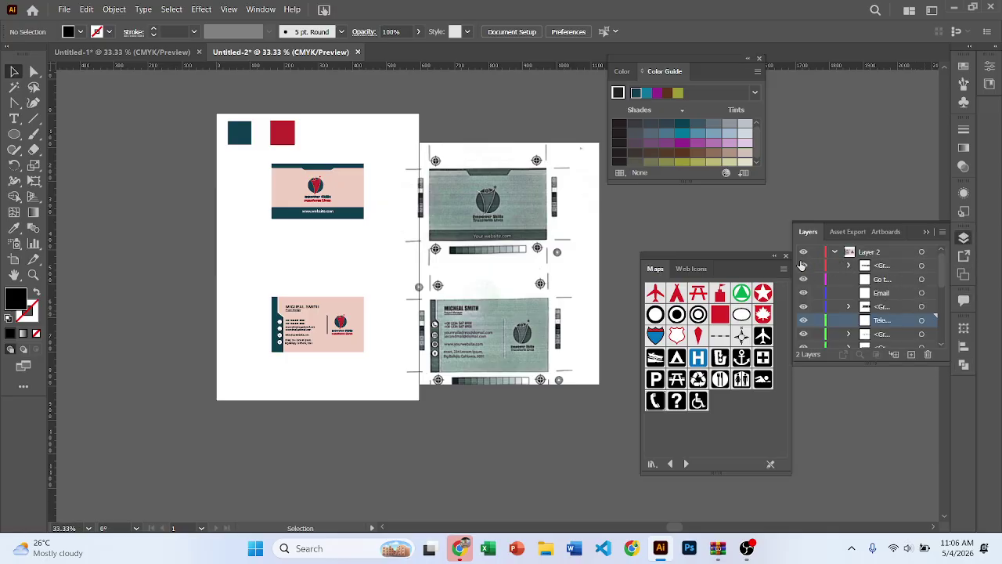
scroll(828, 319, down, 5)
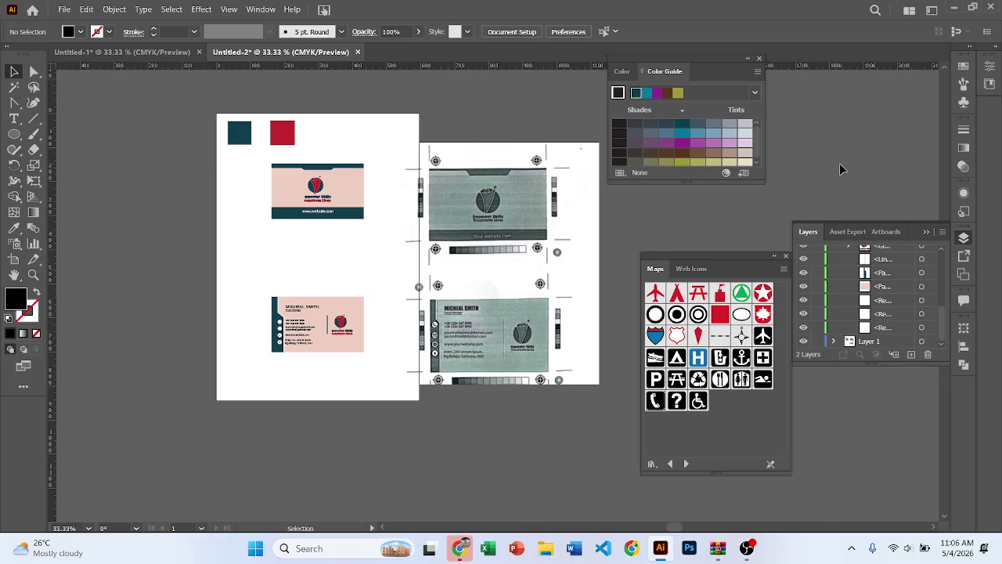
click(924, 233)
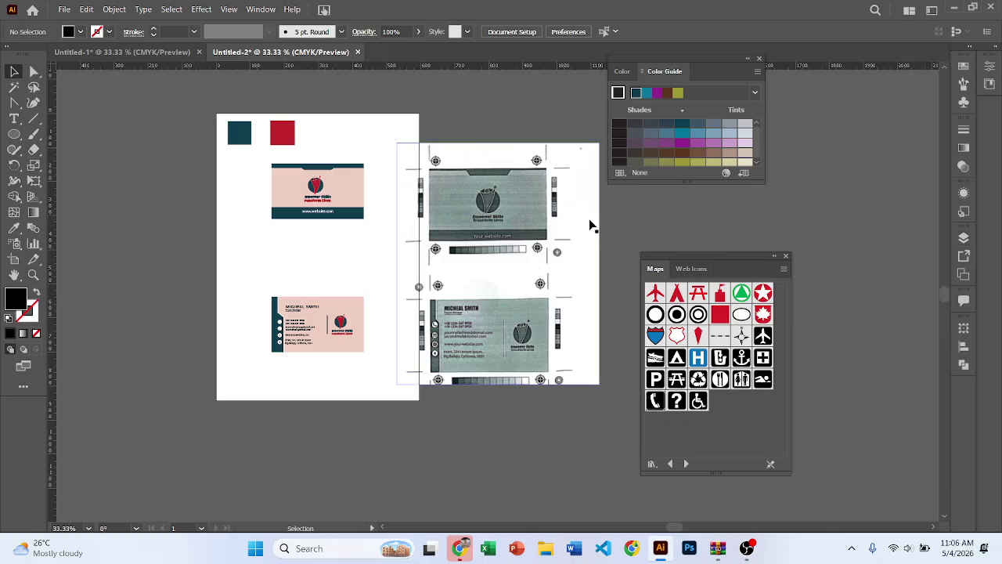
mouse_move(532, 244)
mouse_down()
mouse_move(553, 247)
mouse_move(544, 237)
mouse_up()
click(227, 279)
key(ctrl+a)
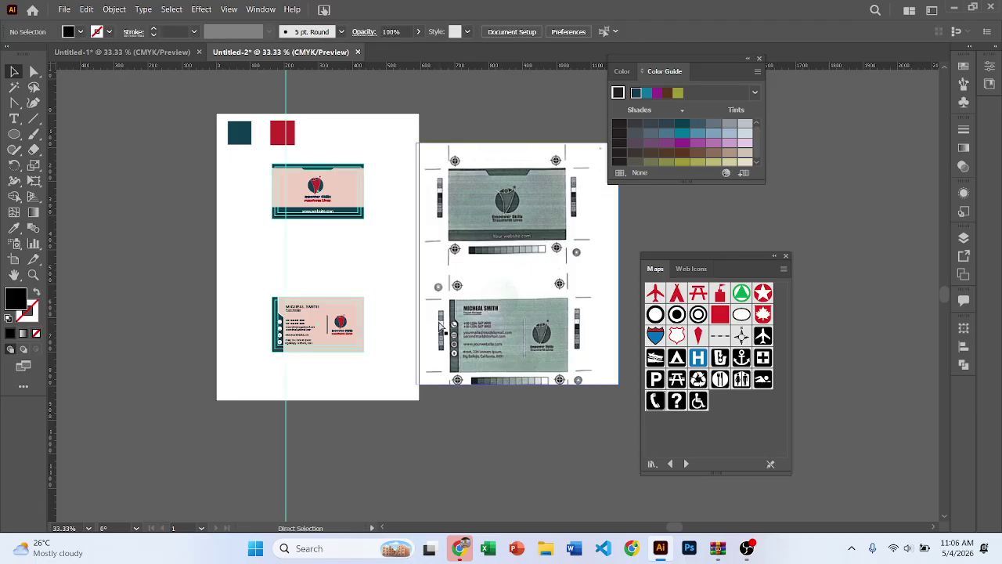
Unlock the guides and delete the vertical guide that crosses both cards.
scroll(280, 280, up, 2)
right_click(244, 256)
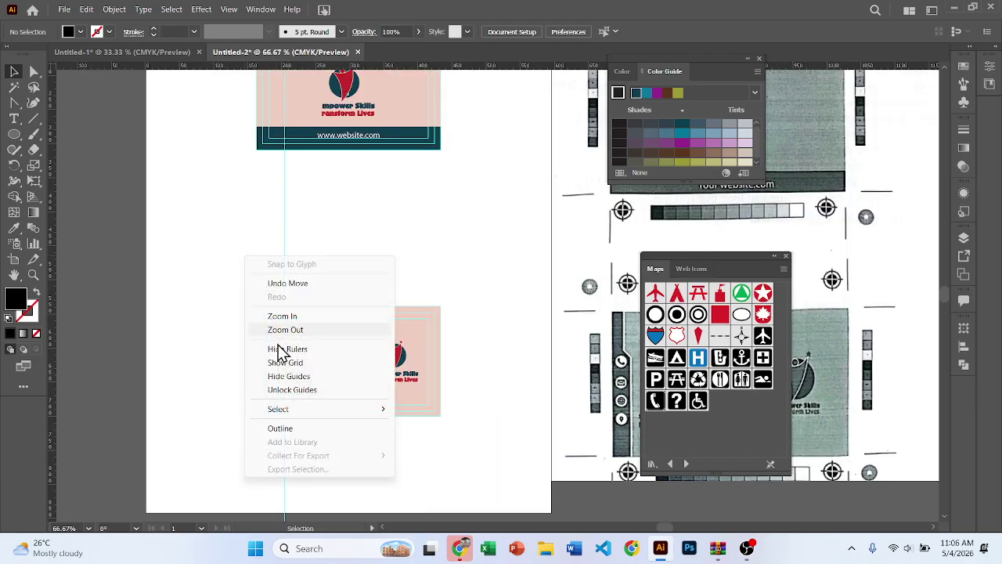
click(286, 389)
drag(250, 224, 332, 253)
key(Delete)
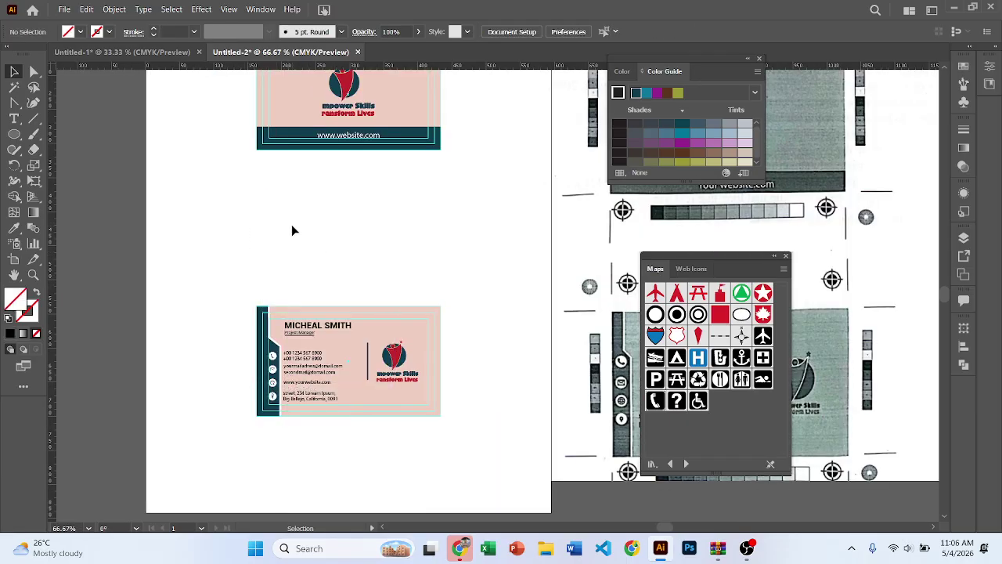
Toggle the guides off and on, and lock them again.
key(ctrl+semicolon)
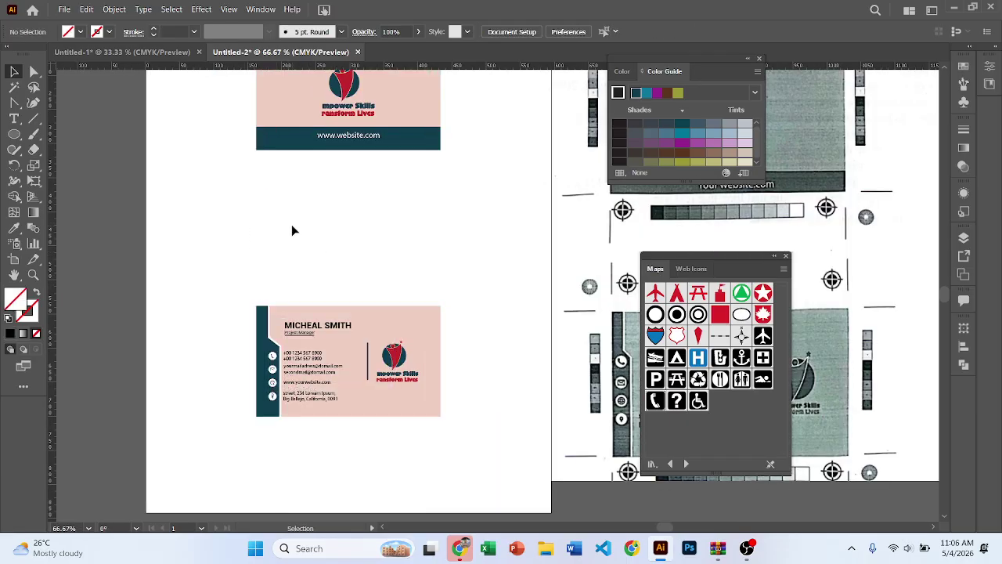
right_click(213, 210)
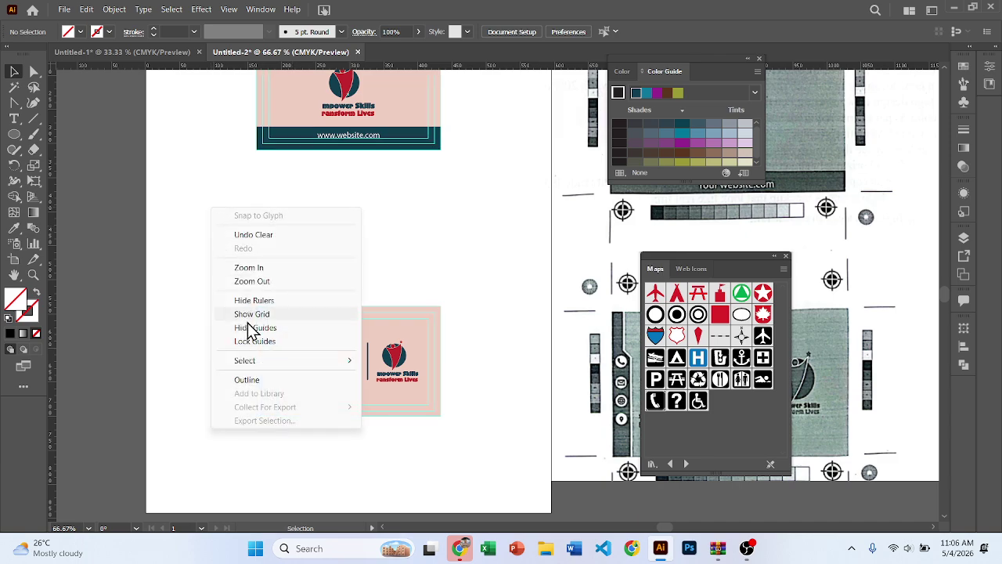
click(258, 341)
Close the floating Color Guide and Maps symbol palettes to clear the canvas.
scroll(287, 342, up, 2)
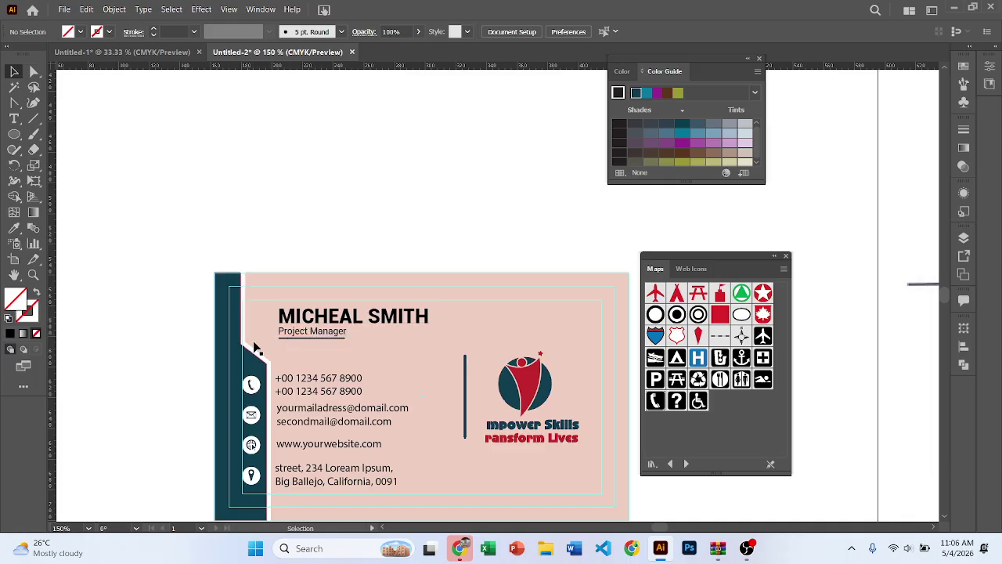
scroll(256, 292, up, 2)
scroll(241, 277, down, 3)
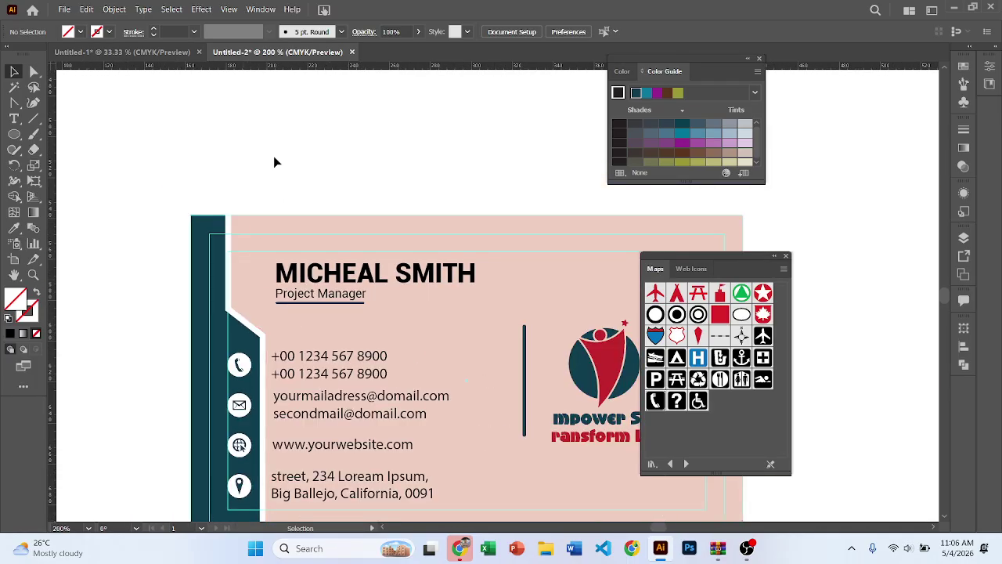
scroll(266, 202, down, 1)
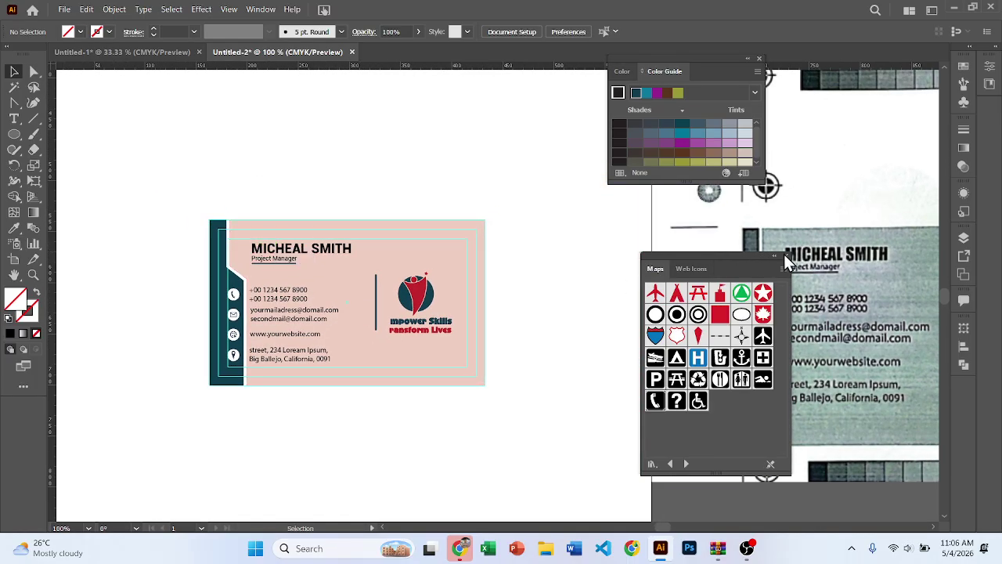
click(759, 59)
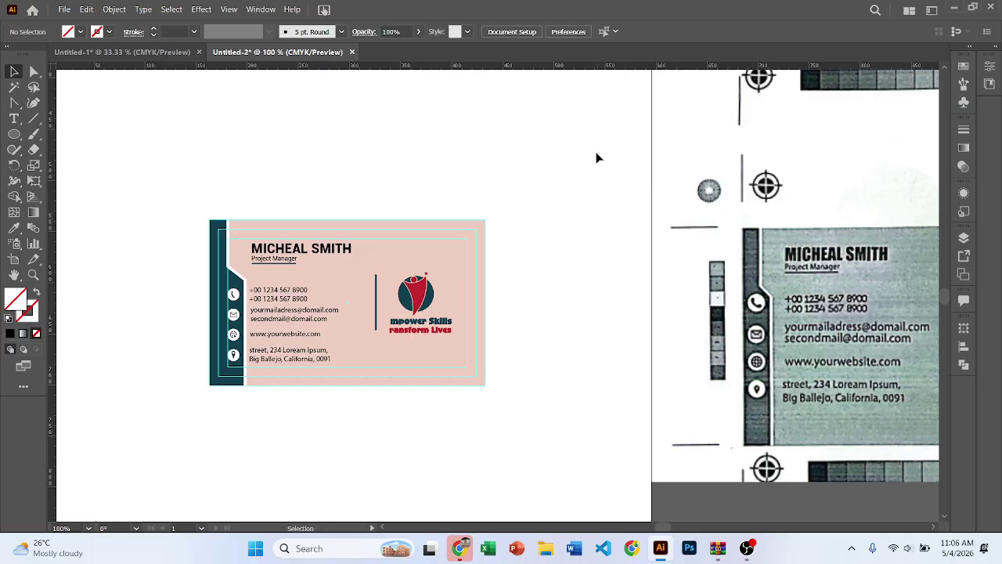
scroll(548, 201, down, 2)
scroll(548, 230, up, 1)
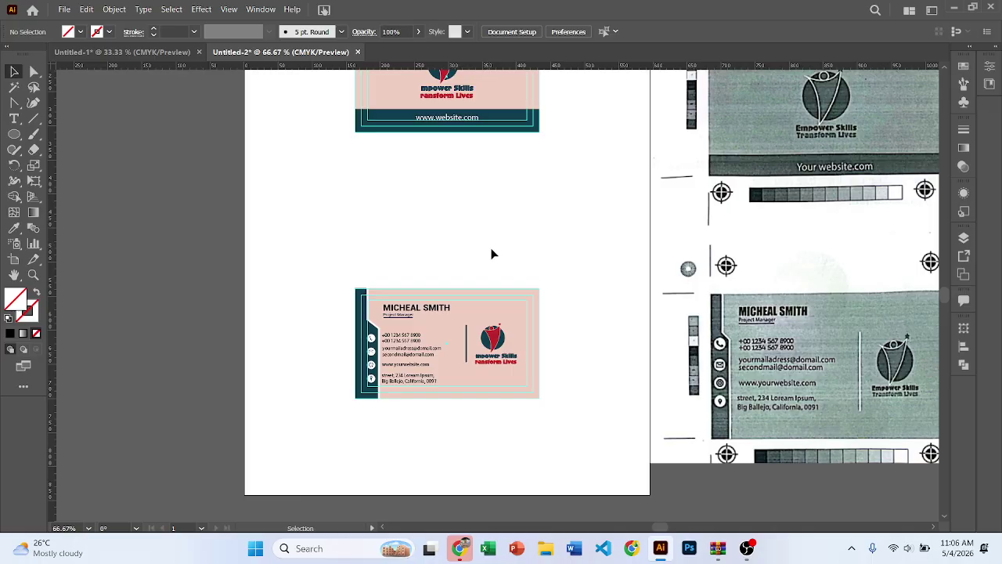
click(444, 299)
scroll(404, 309, up, 3)
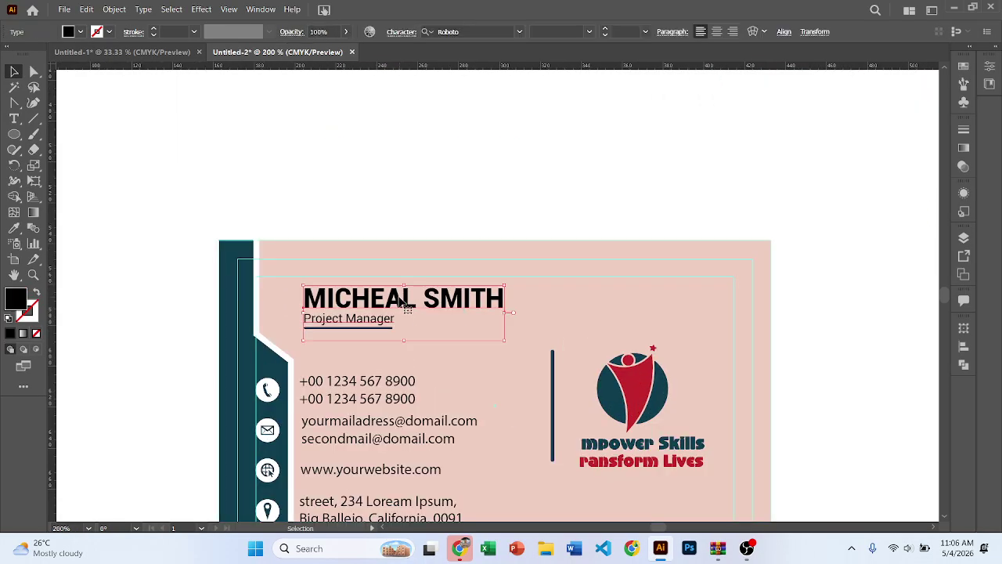
click(343, 399)
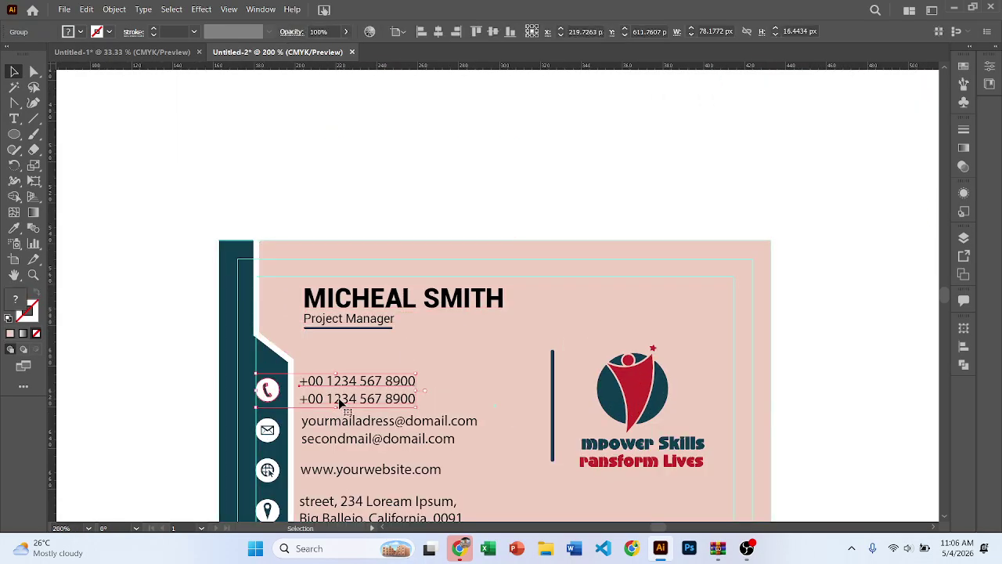
scroll(372, 315, down, 2)
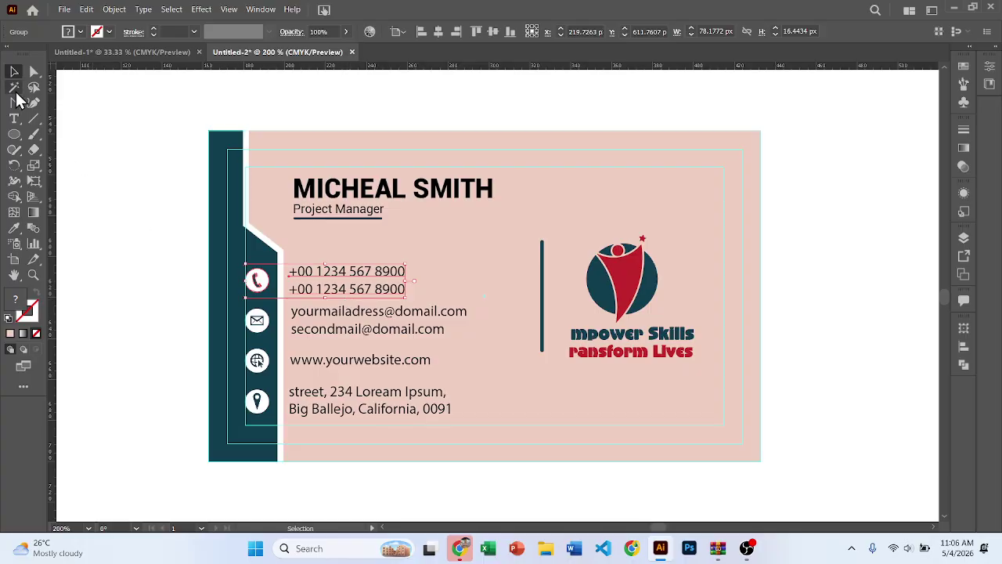
click(34, 88)
mouse_move(338, 264)
mouse_down()
mouse_move(335, 423)
mouse_move(364, 321)
mouse_up()
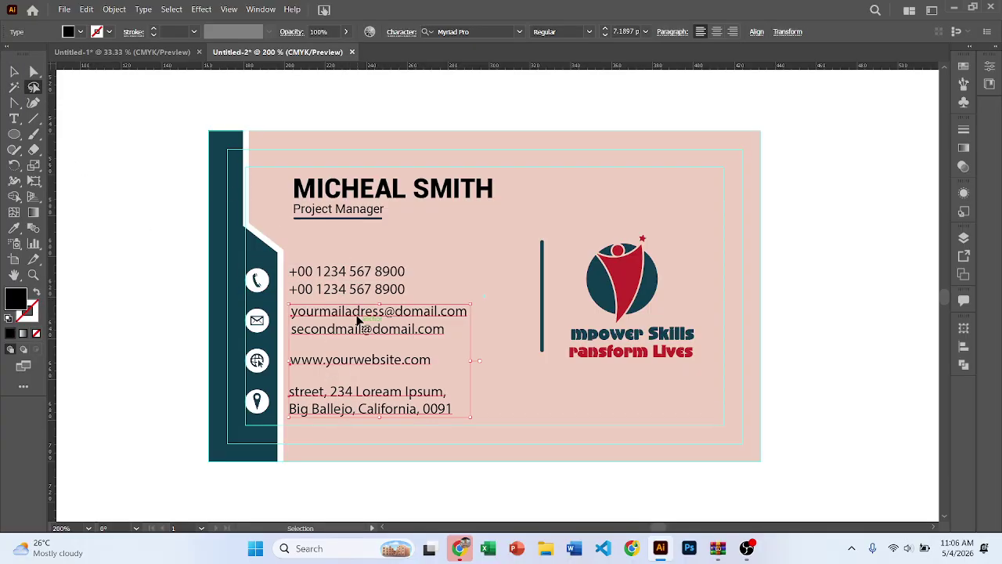
key(ctrl+t)
click(516, 113)
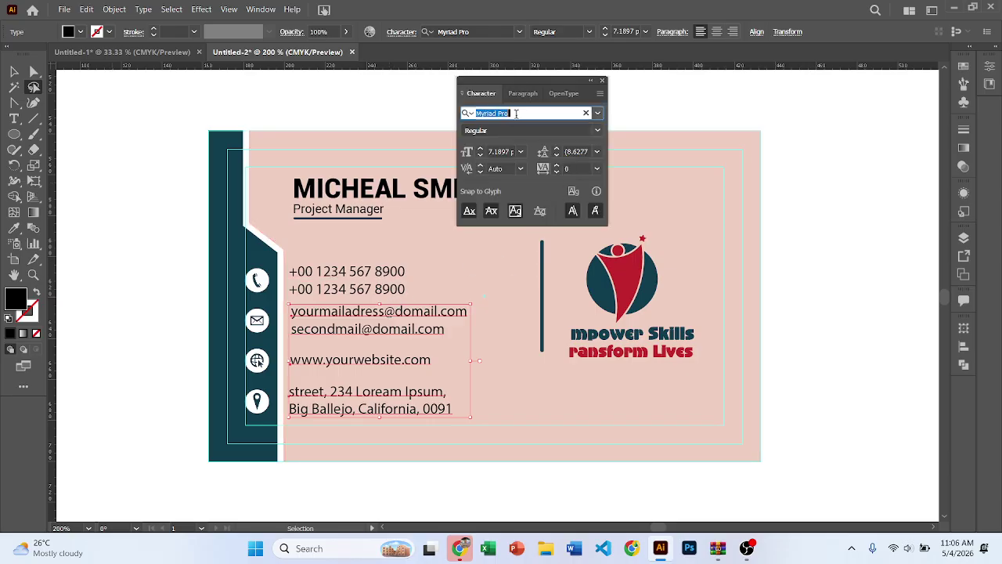
text(robo)
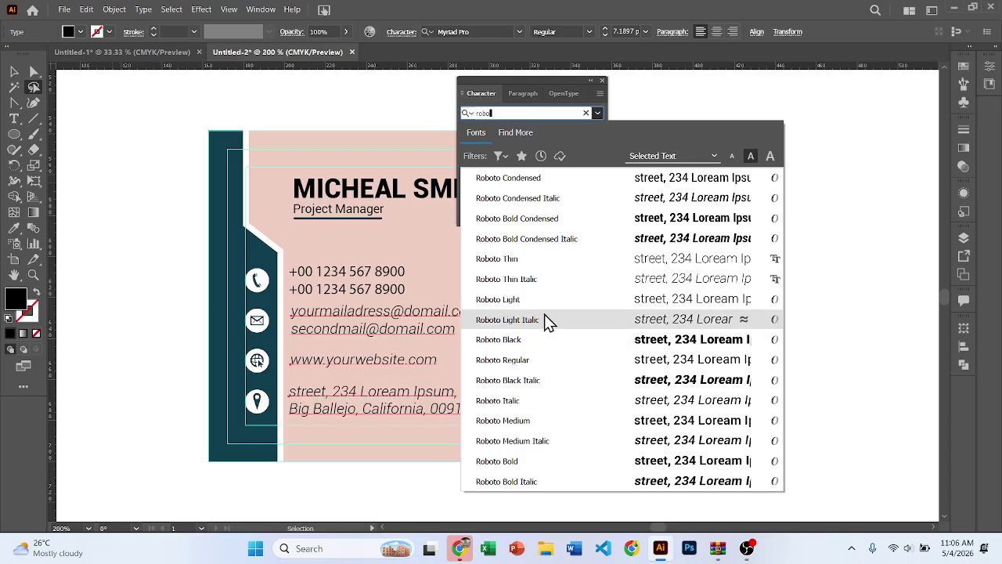
key(Escape)
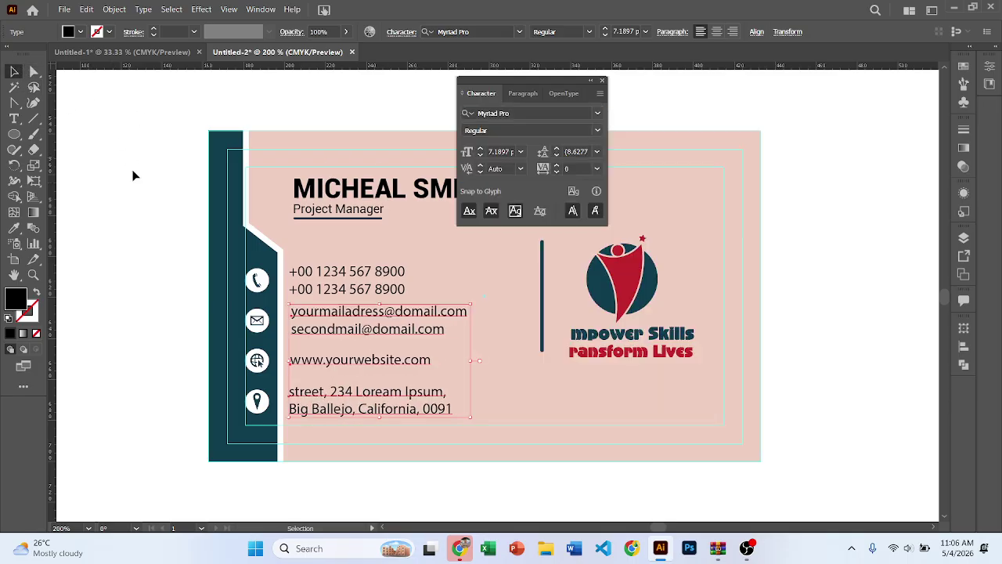
Lasso all the contact lines on the card back and set their font to Roboto Regular.
drag(346, 257, 336, 432)
click(516, 114)
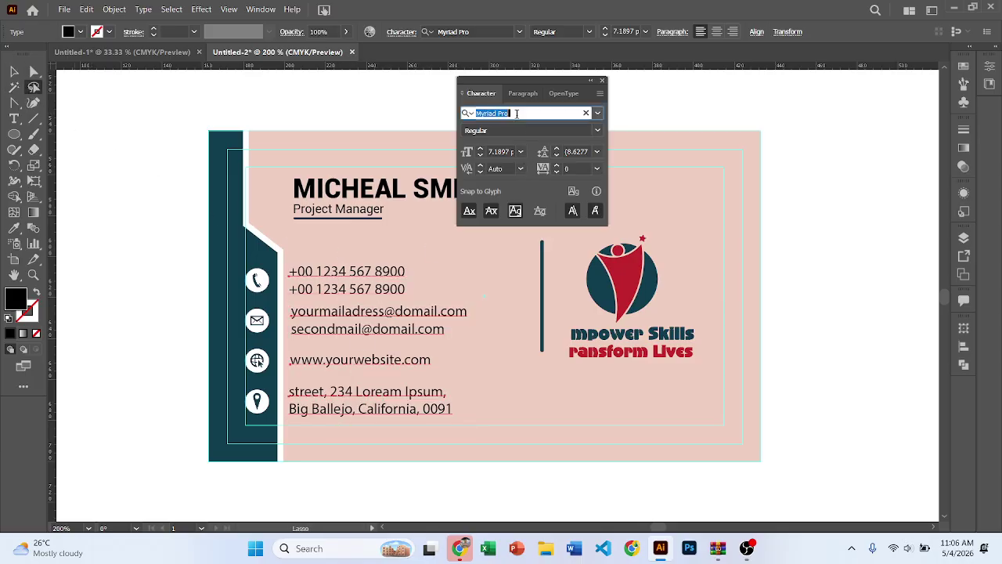
text(robot)
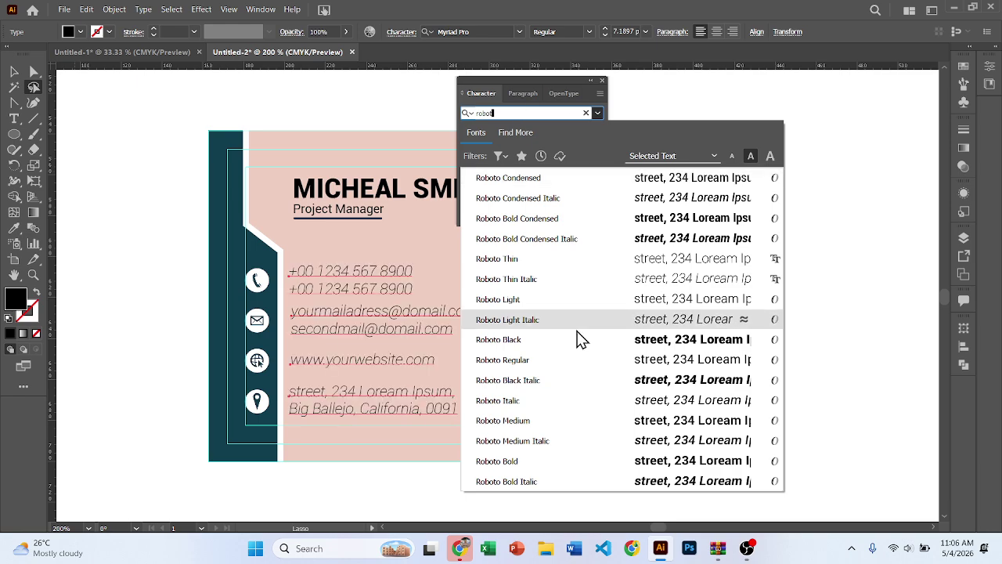
click(540, 364)
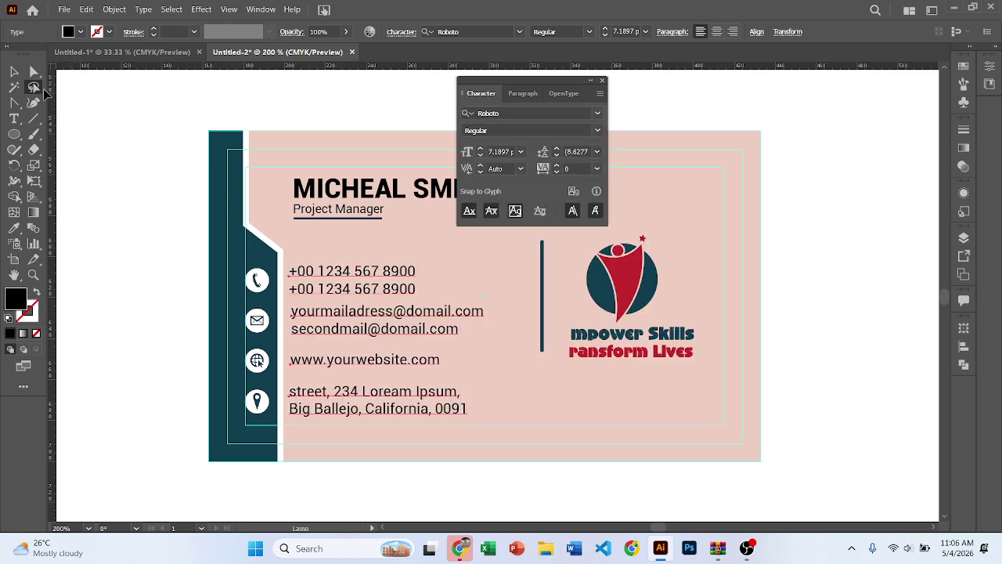
click(13, 72)
click(72, 106)
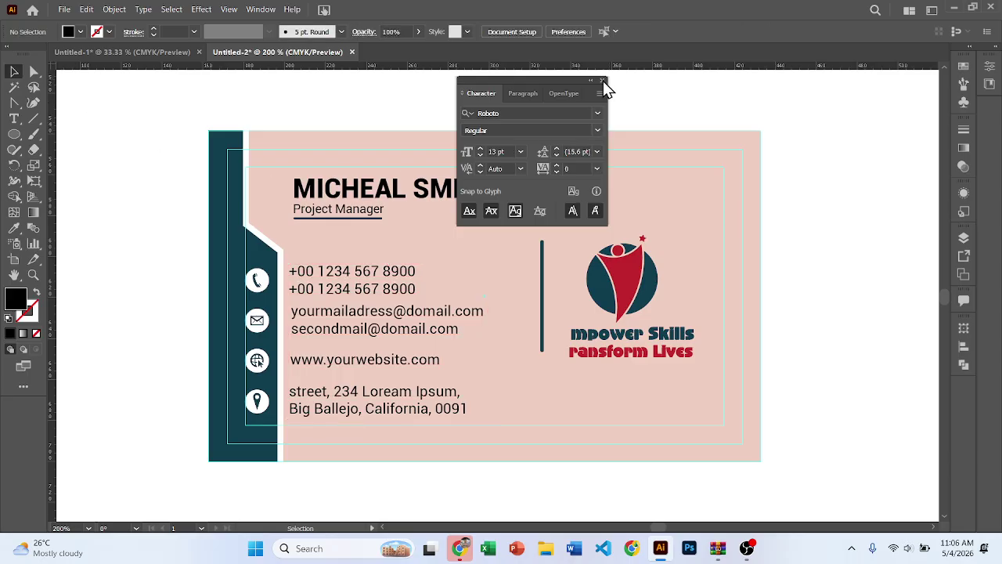
click(601, 79)
Draw a black rectangle over the card back along its outer inset guide and snap the corners exactly to the guide.
key(ctrl+1)
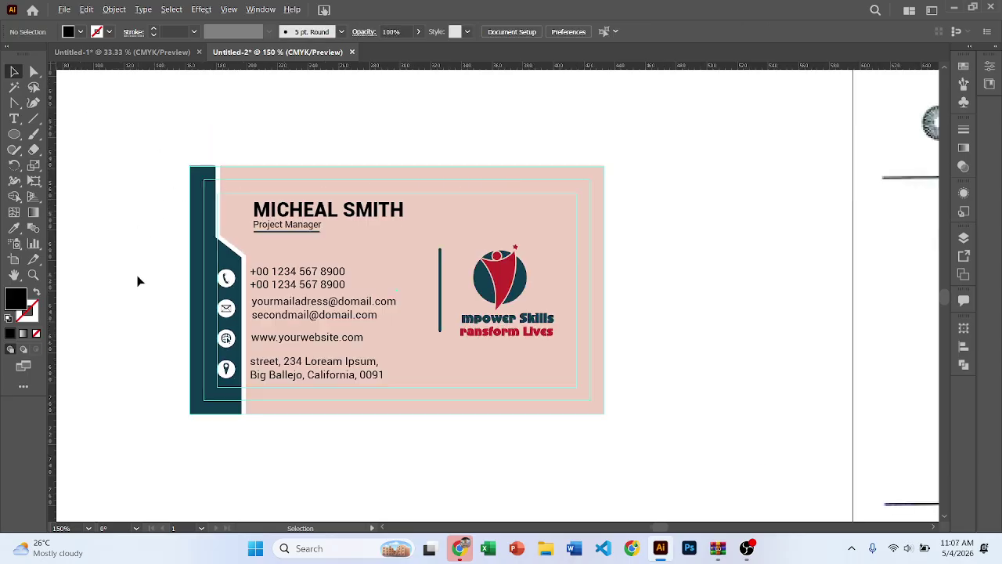
key(ctrl+minus)
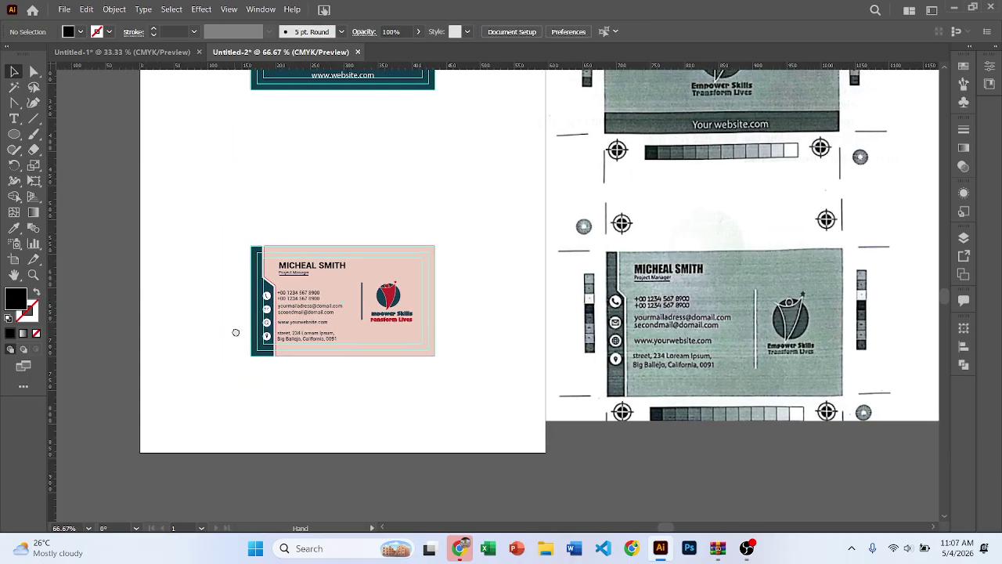
scroll(301, 250, up, 2)
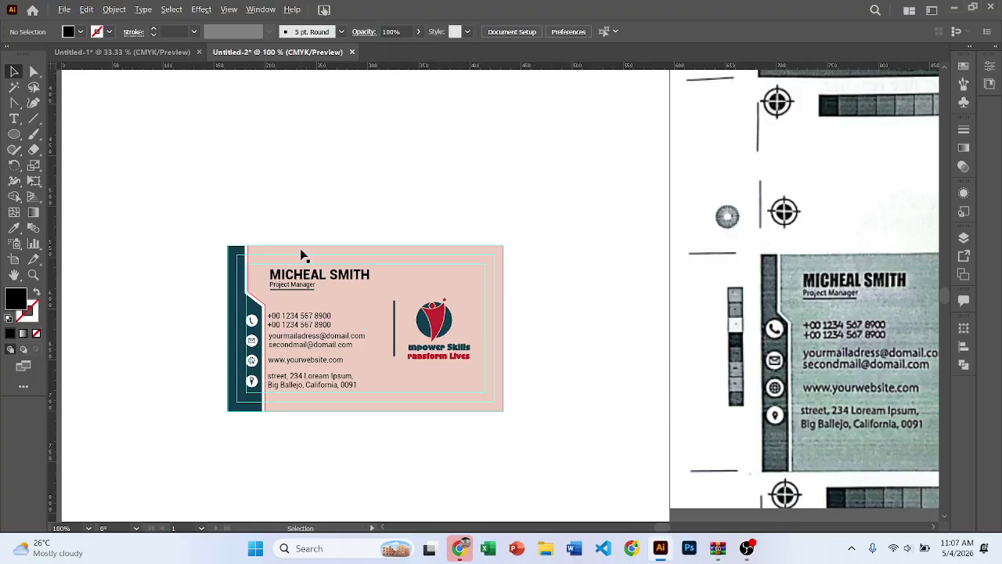
scroll(248, 266, down, 2)
key(m)
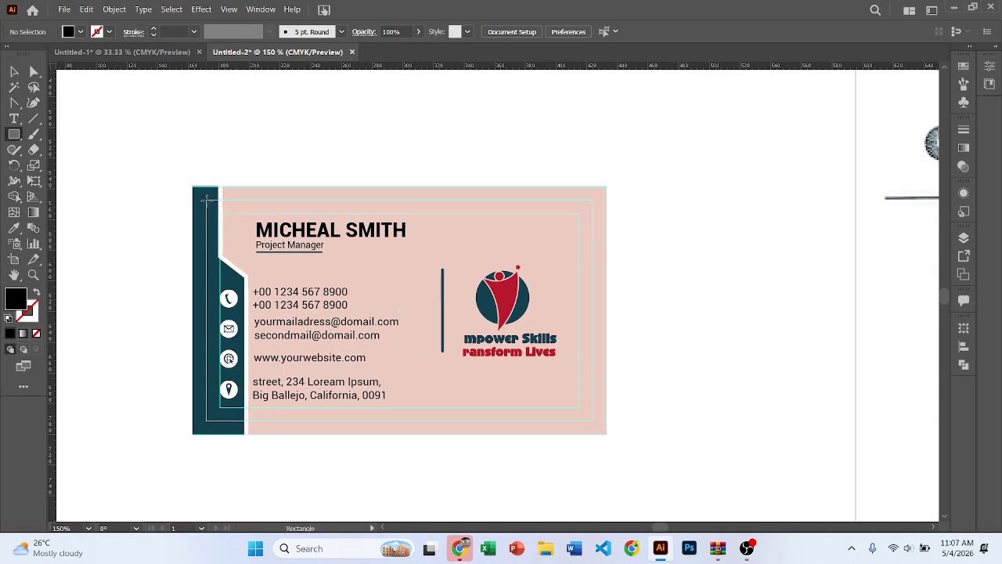
drag(207, 200, 593, 421)
scroll(208, 193, up, 5)
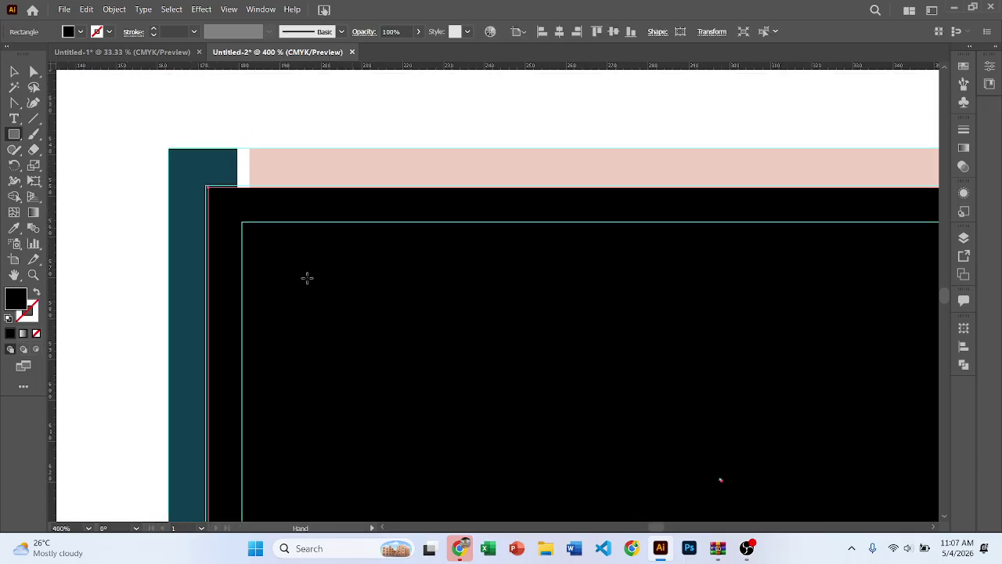
key(v)
scroll(187, 133, up, 3)
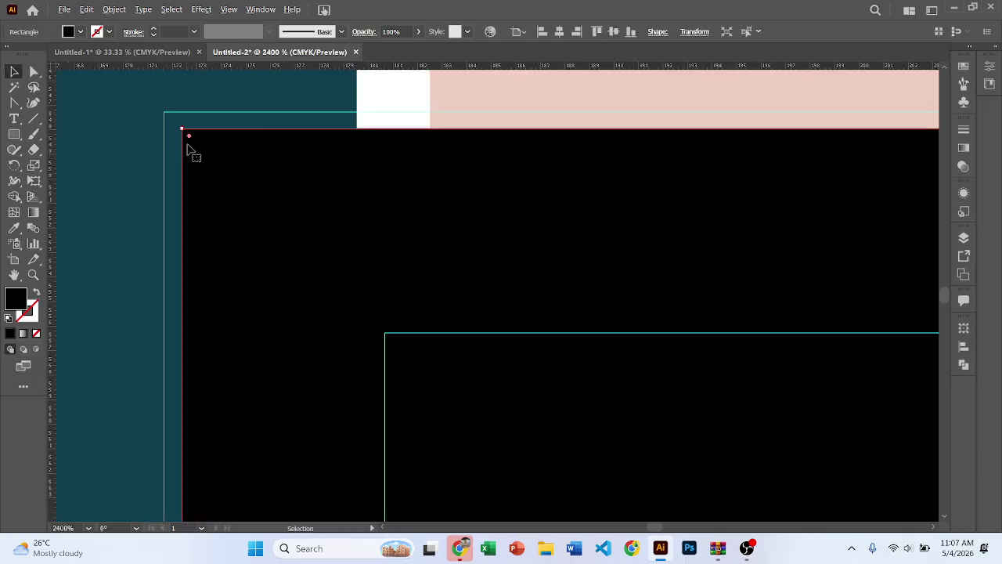
drag(183, 130, 165, 111)
scroll(163, 114, up, 3)
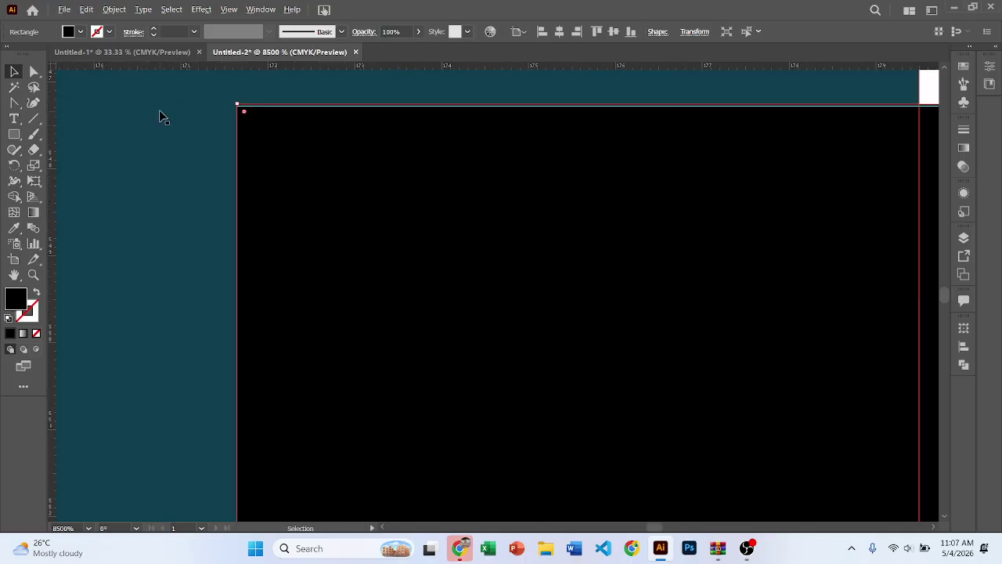
drag(239, 107, 238, 106)
scroll(293, 210, down, 5)
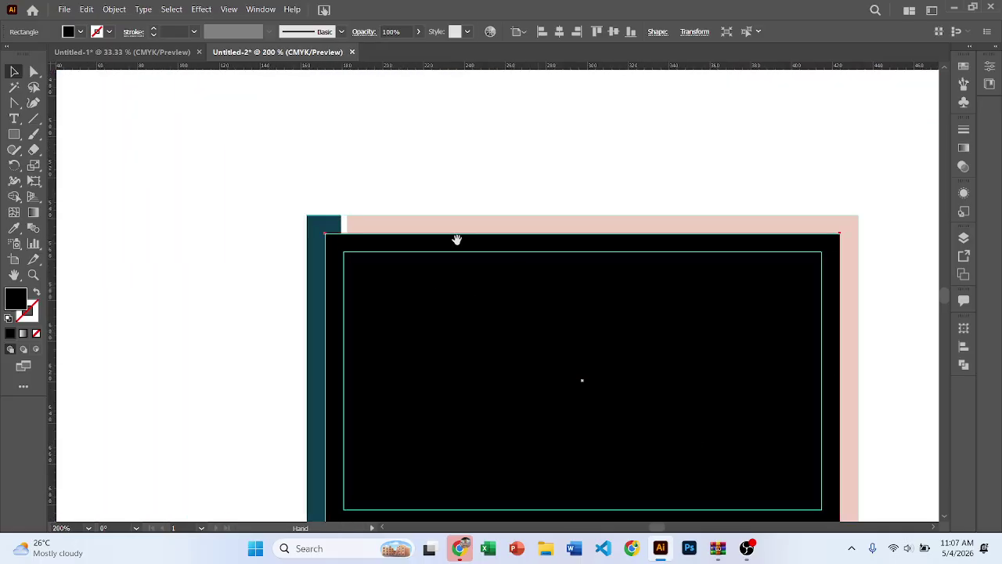
drag(456, 239, 290, 131)
scroll(680, 414, up, 5)
scroll(646, 452, up, 4)
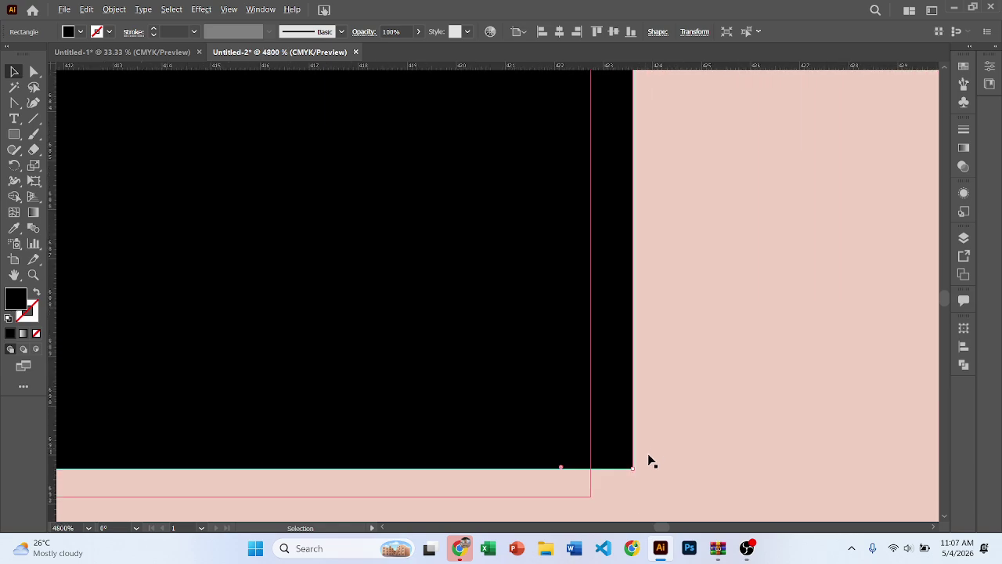
Select the whole card back with the black rectangle and make a clipping mask that trims the artwork to it.
scroll(613, 455, down, 8)
click(635, 375)
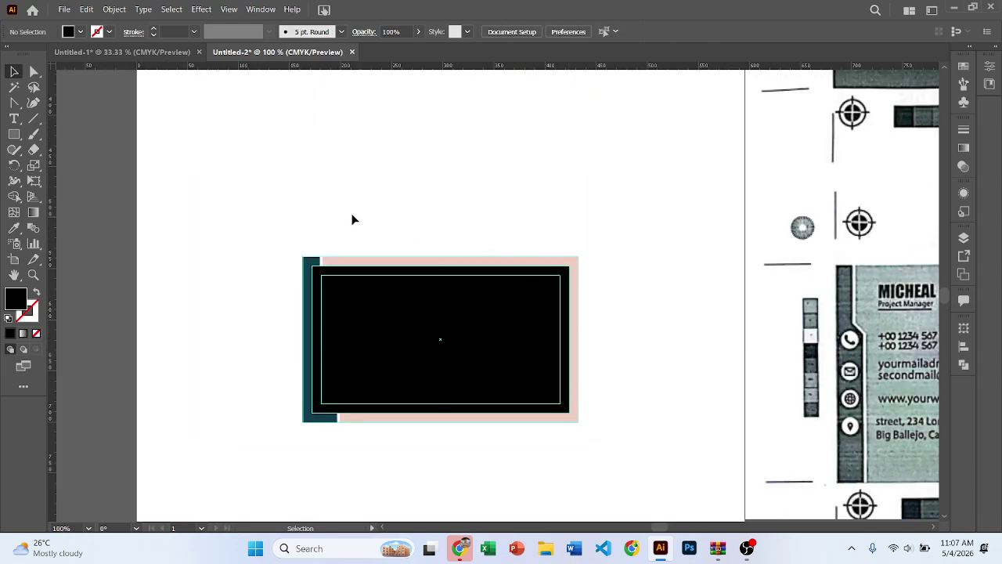
key(a)
drag(249, 203, 667, 509)
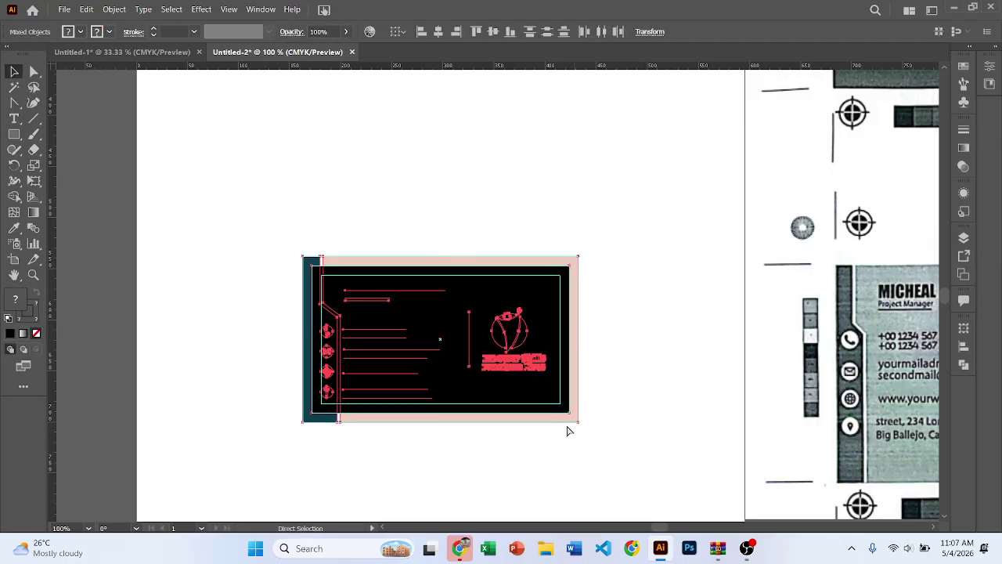
click(467, 240)
scroll(346, 252, up, 3)
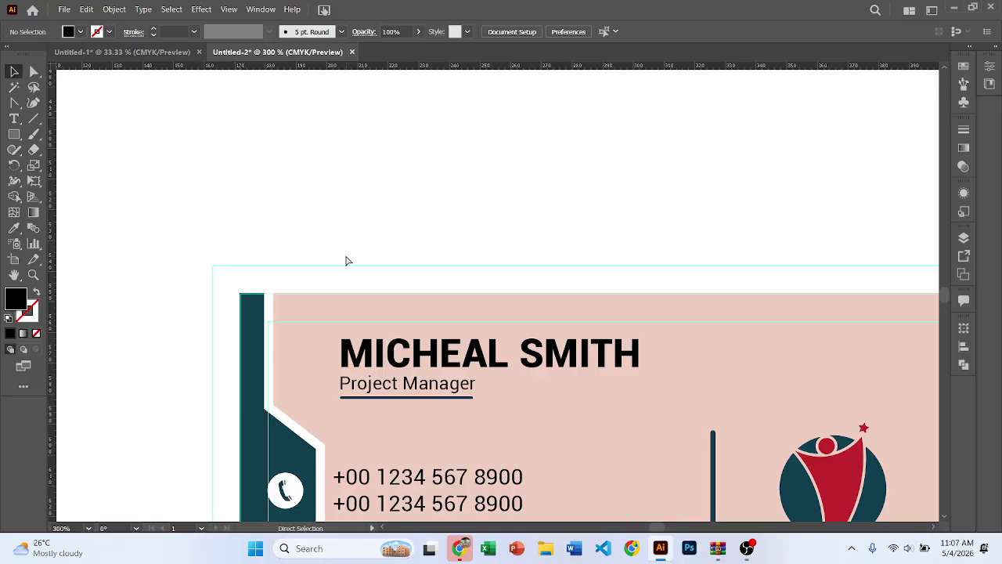
Hide the guides, release the clipping mask on the card back, and undo the release.
scroll(347, 255, down, 3)
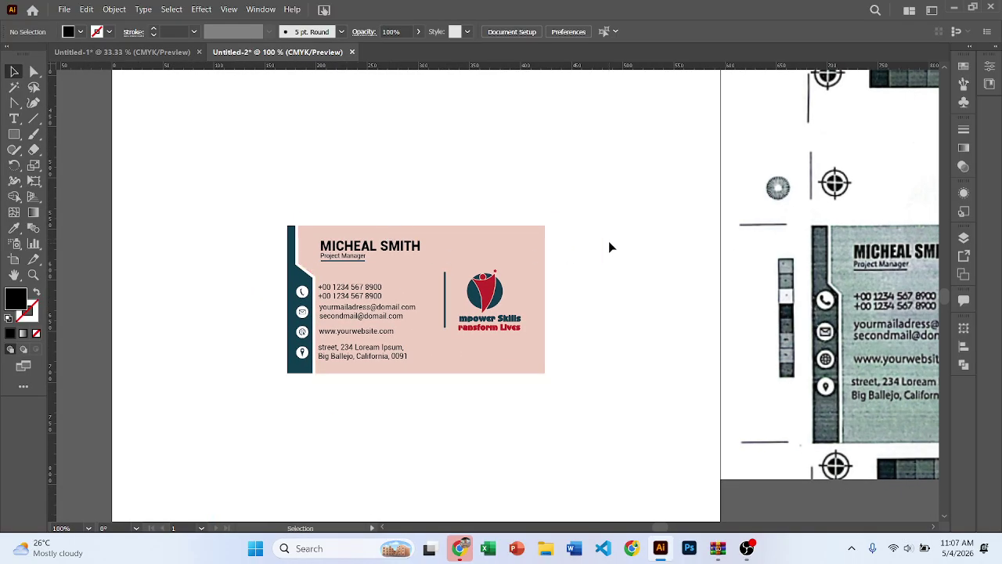
key(a)
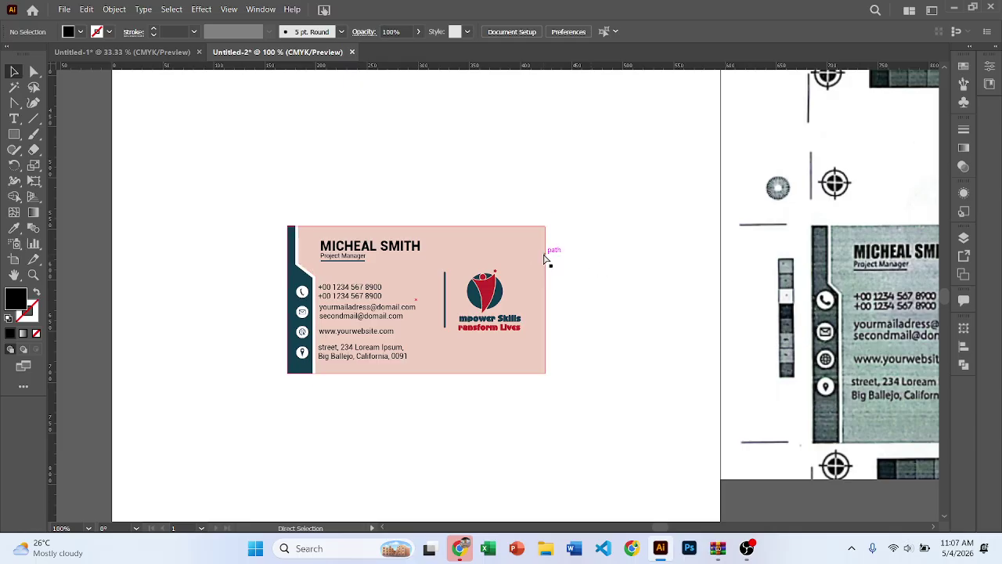
click(529, 262)
click(601, 222)
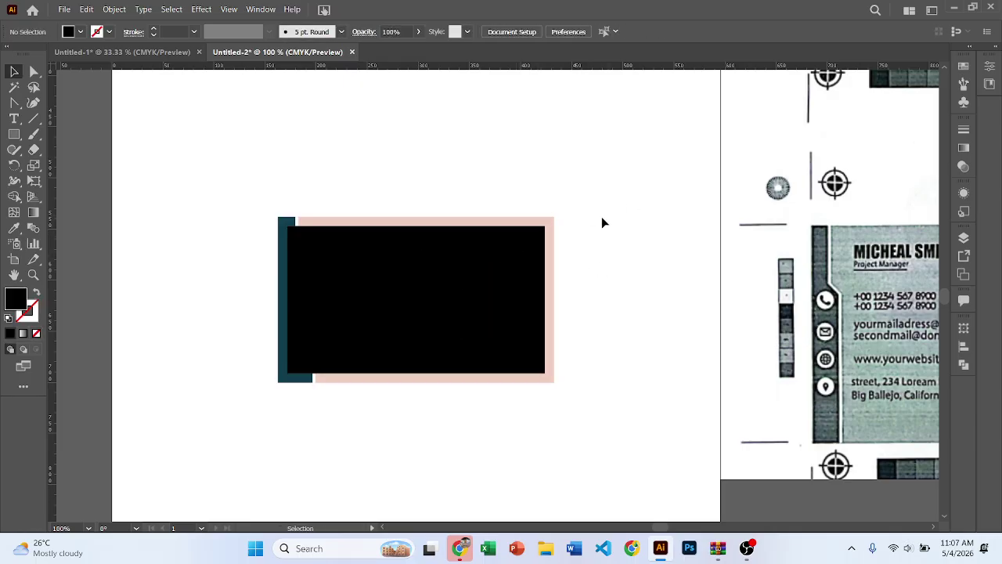
key(ctrl+z)
click(617, 210)
scroll(407, 243, up, 2)
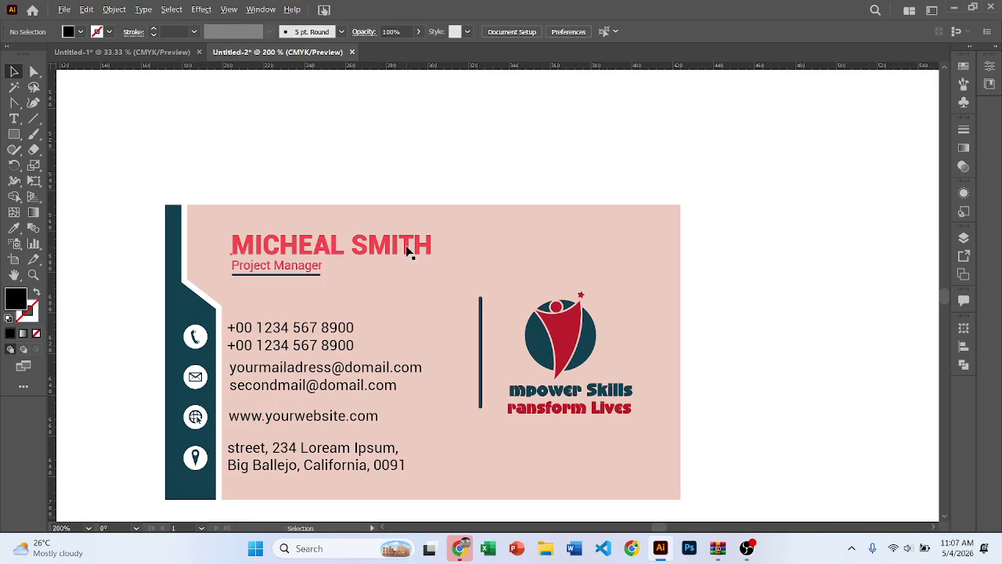
drag(448, 164, 478, 166)
scroll(581, 221, down, 2)
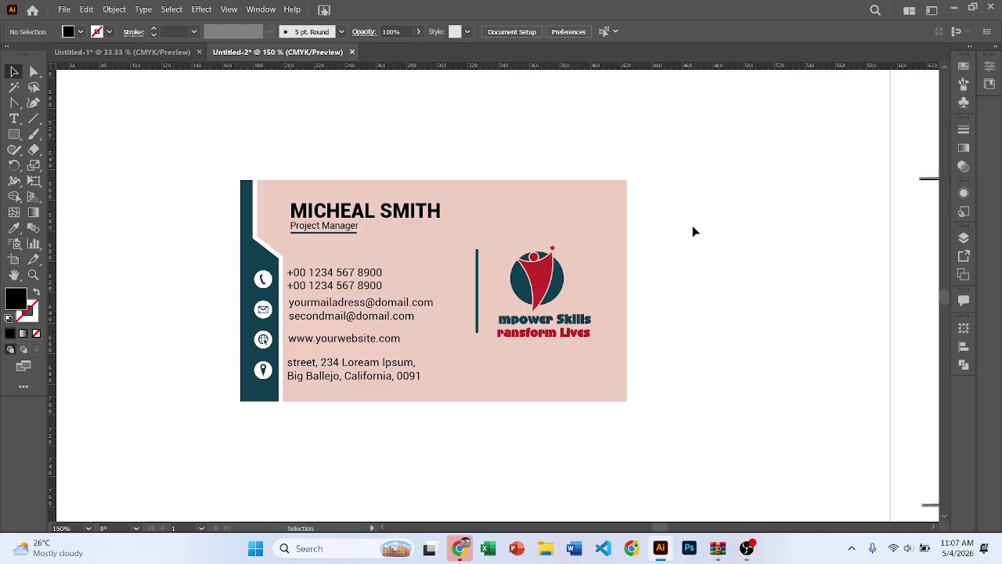
Release the card back's clipping mask and delete the black rectangle.
key(ctrl+a)
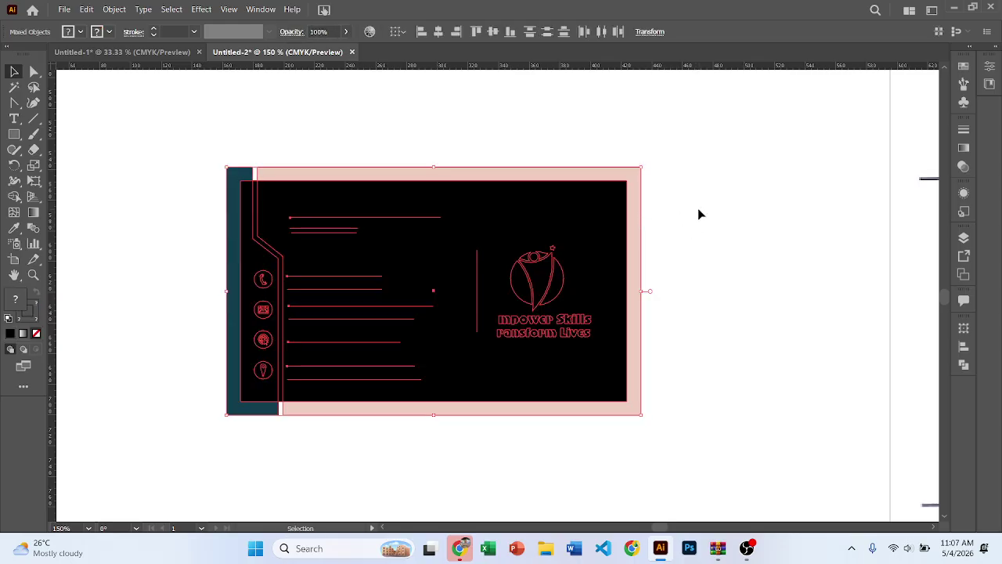
click(606, 226)
key(Delete)
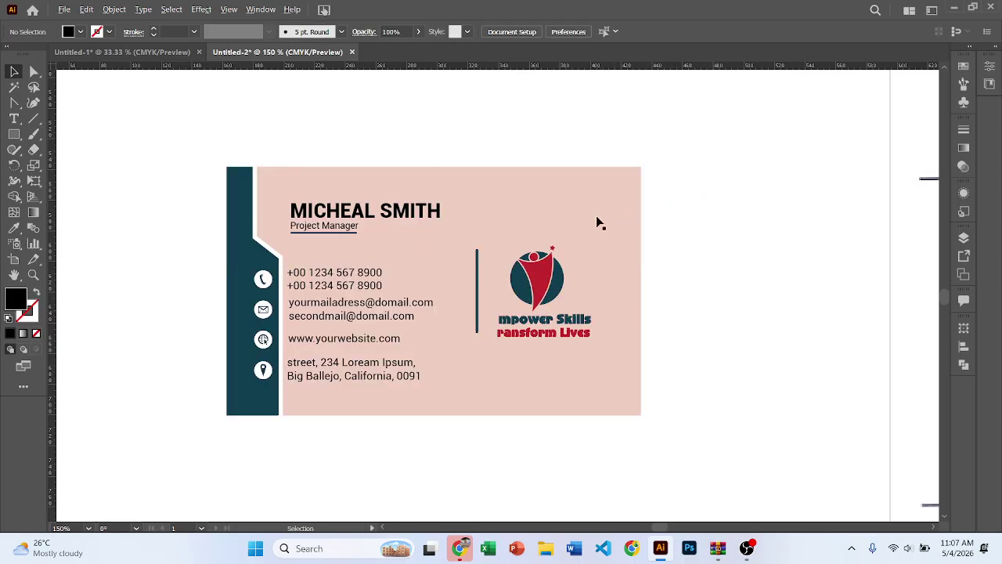
Show the guides again and move the scanned reference image farther rightwards, away from the artboard.
scroll(597, 219, down, 5)
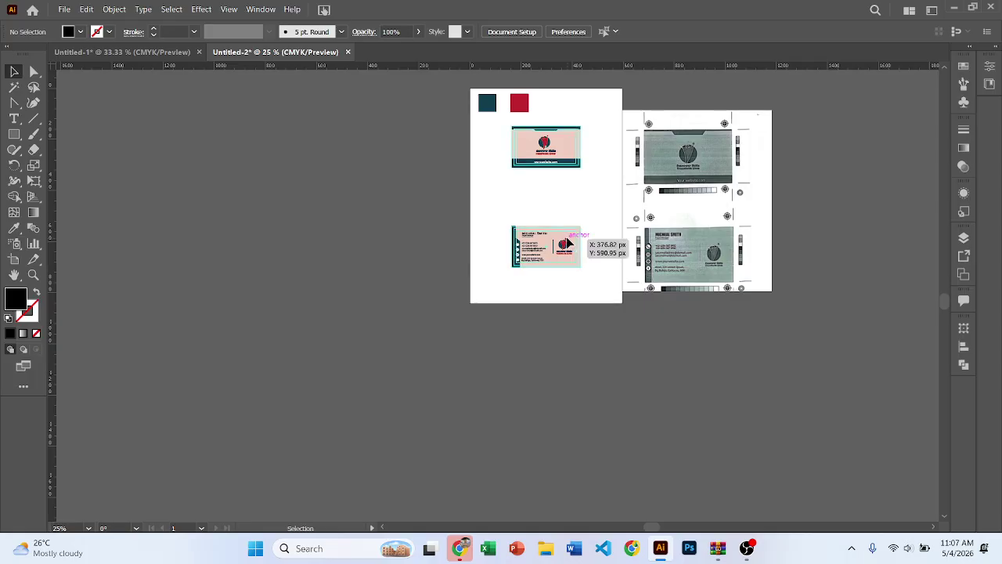
scroll(584, 217, up, 2)
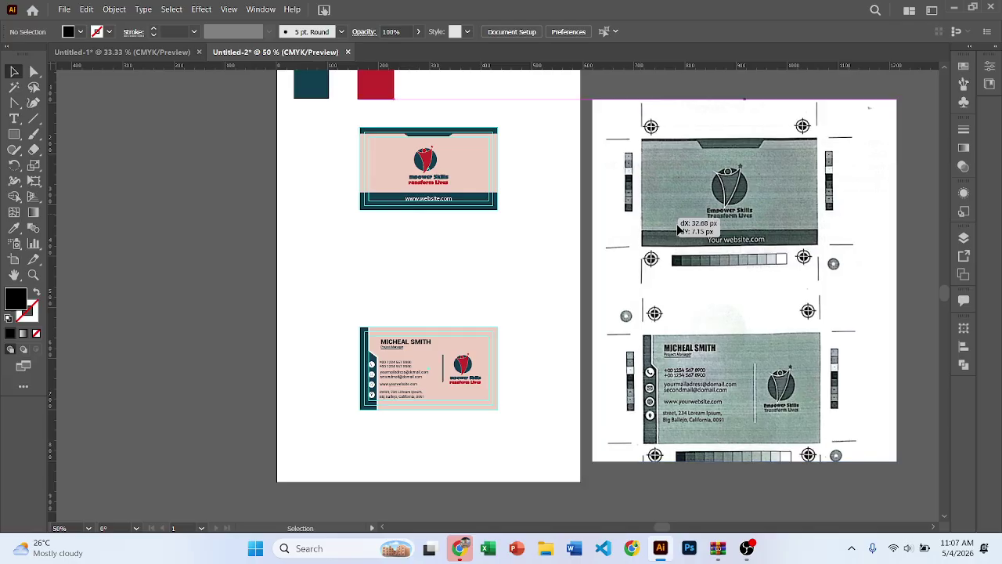
scroll(446, 219, up, 3)
drag(446, 218, 523, 310)
scroll(478, 330, down, 2)
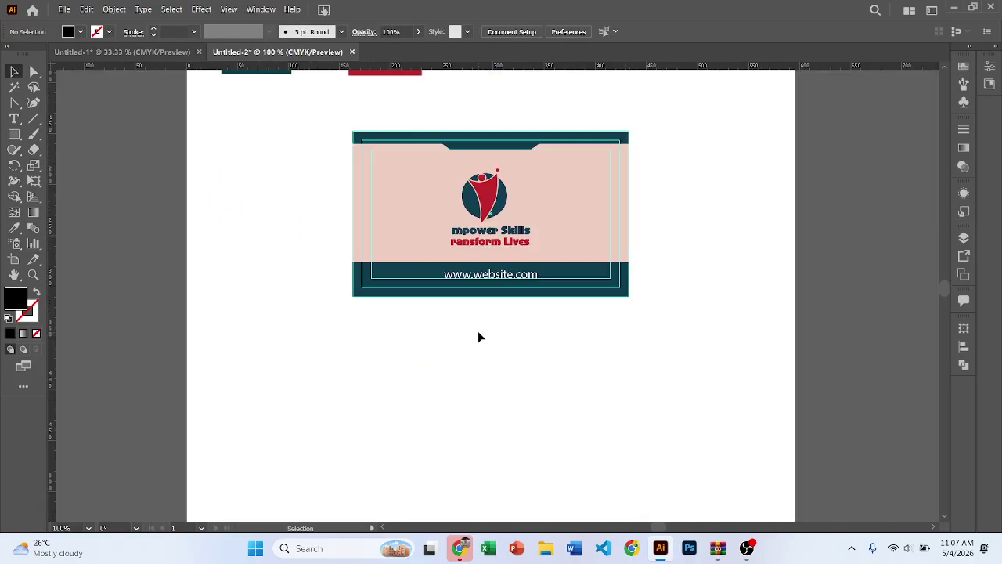
drag(548, 358, 498, 275)
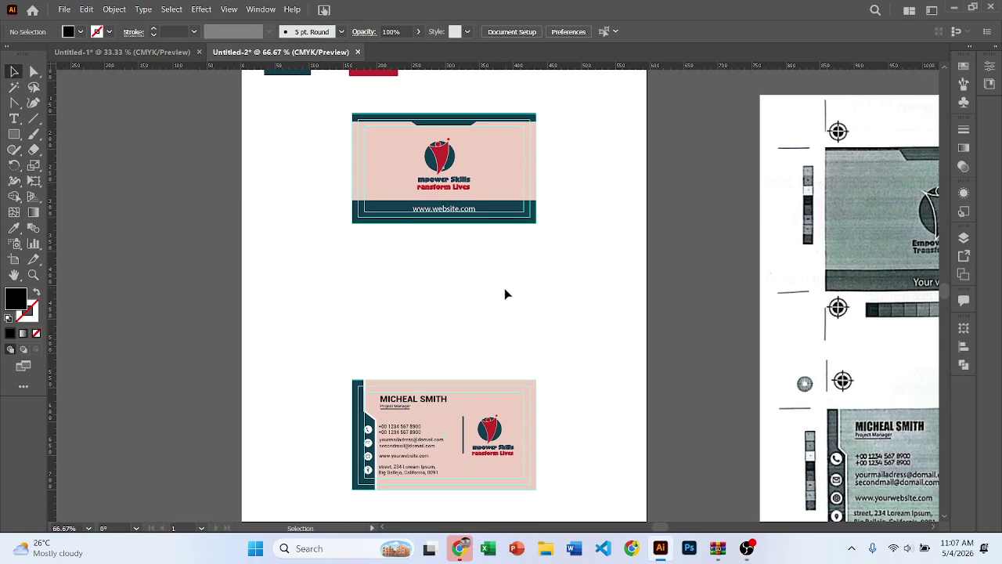
scroll(528, 306, down, 2)
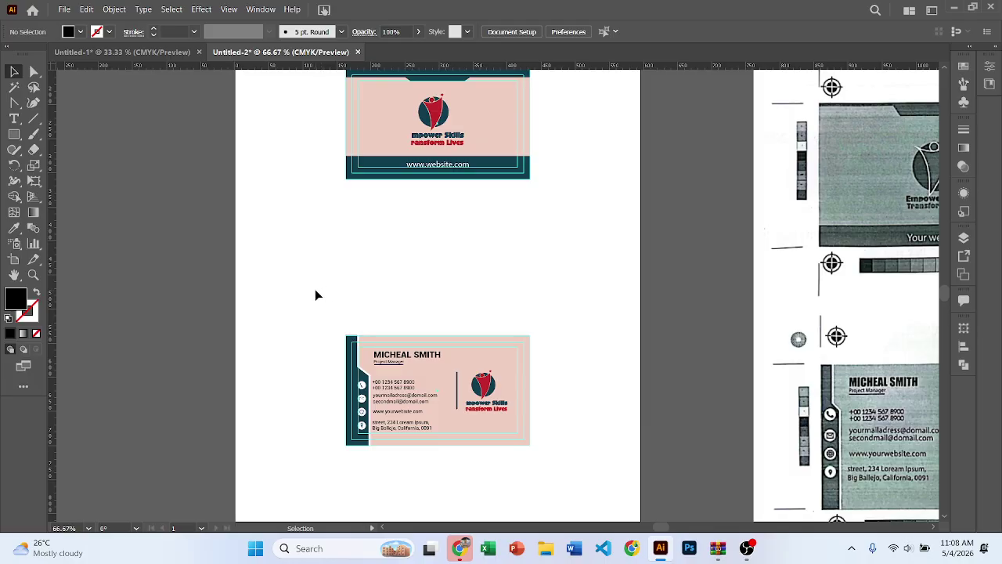
Review the front and back of the business card against the trim and bleed guides and the scanned reference.
scroll(367, 269, down, 1)
scroll(369, 268, down, 1)
drag(403, 252, 389, 267)
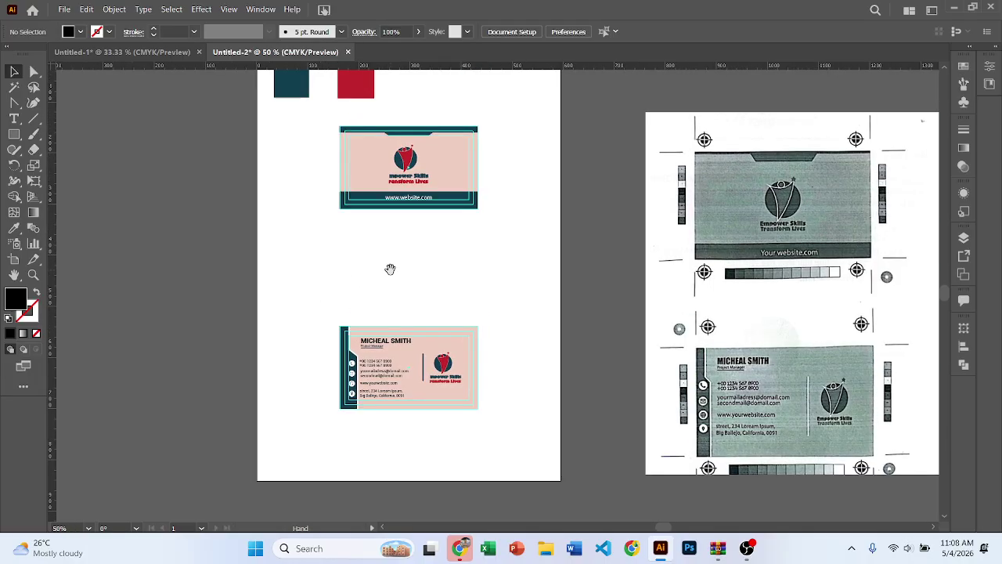
scroll(346, 332, up, 1)
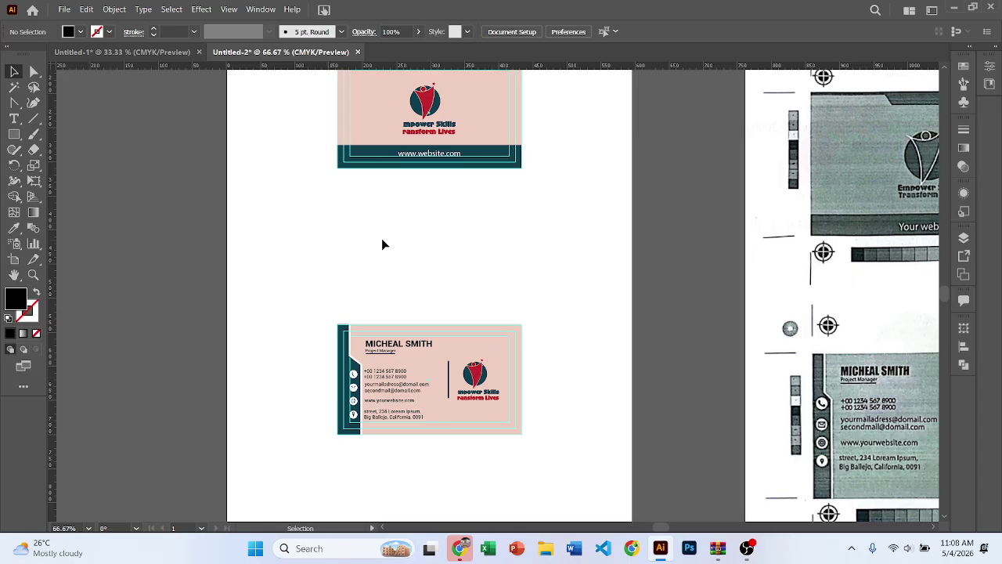
scroll(379, 368, up, 2)
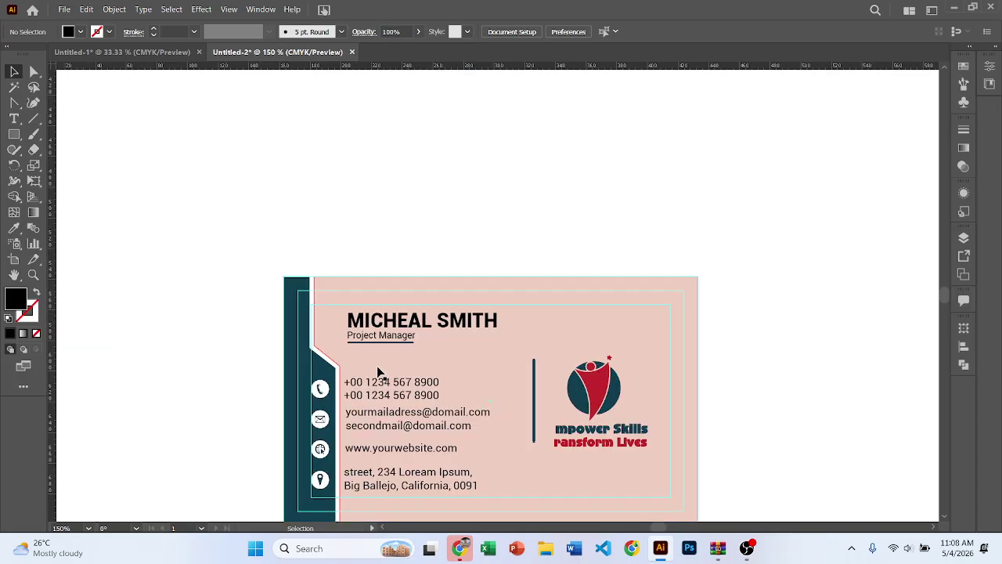
scroll(379, 373, down, 2)
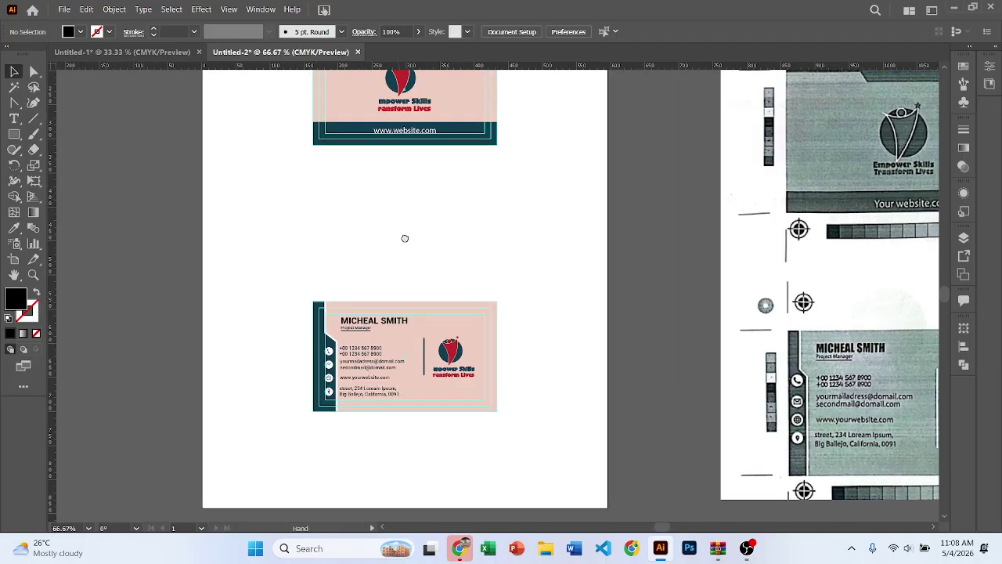
drag(404, 238, 476, 339)
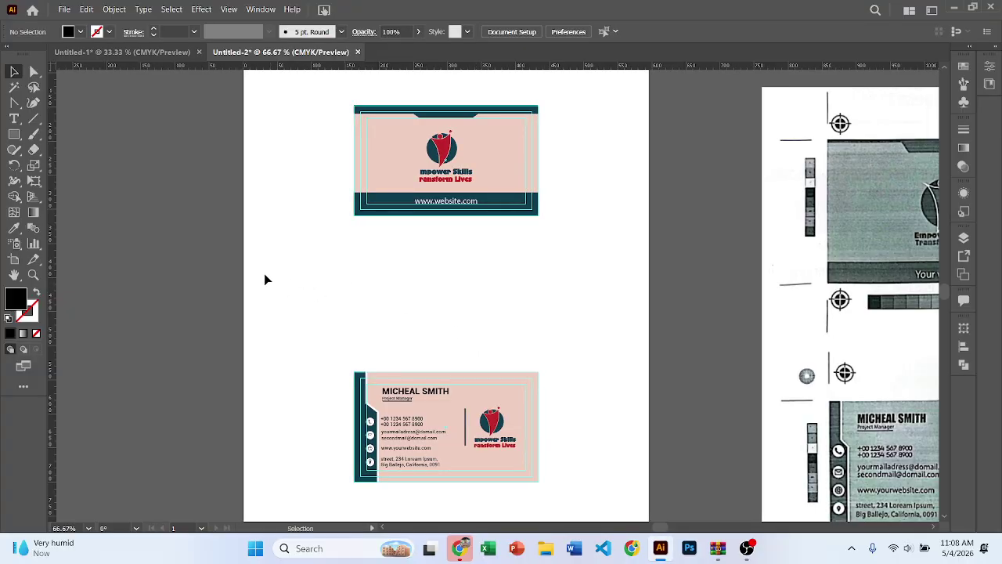
drag(472, 279, 474, 288)
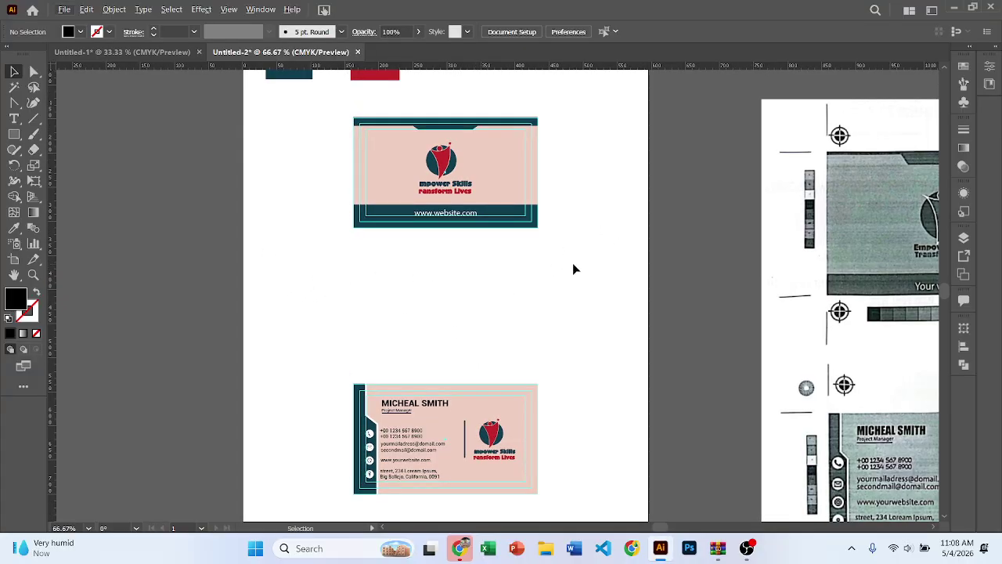
Hide the guides and switch to the full-screen view without the interface panels.
key(ctrl+;)
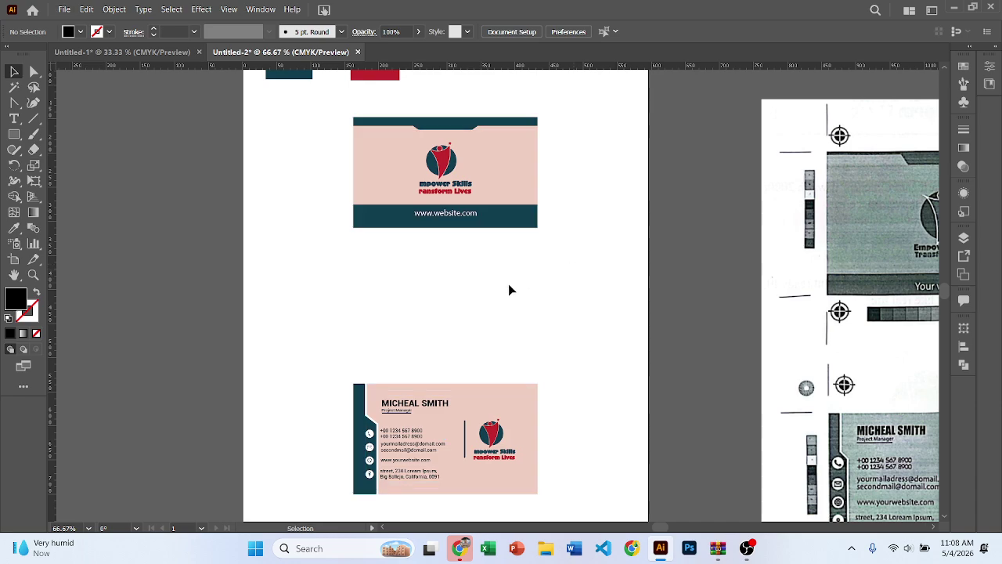
key(f)
key(f)
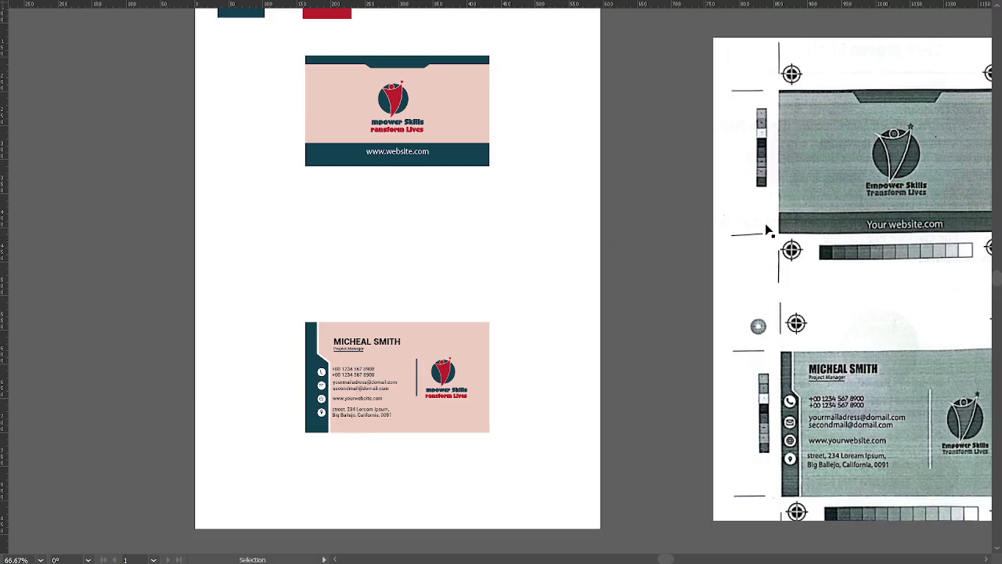
Move the scanned reference image well clear of the artboard and review both finished card sides on their own.
drag(767, 226, 950, 308)
scroll(553, 170, up, 3)
scroll(553, 169, left, 3)
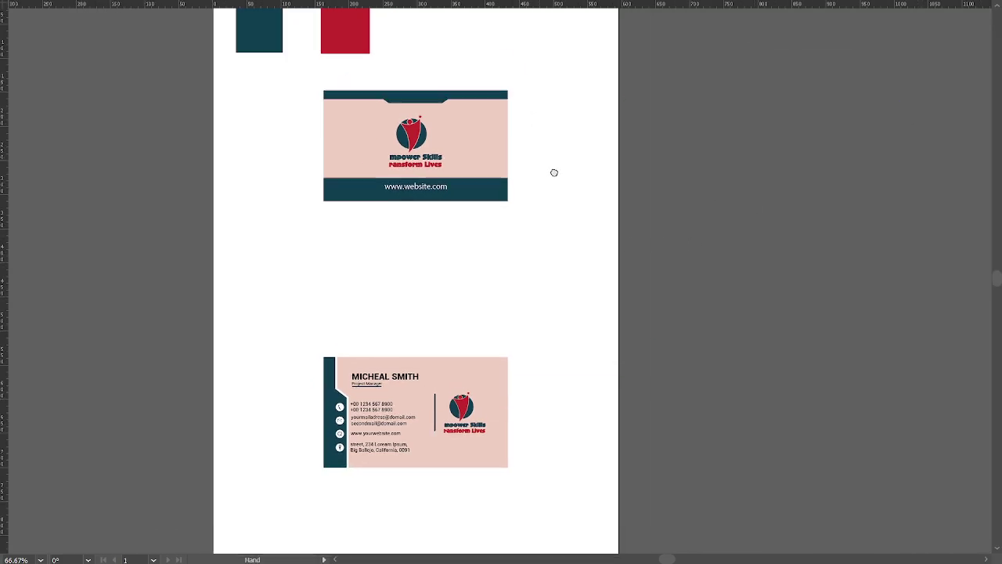
scroll(582, 219, up, 1)
drag(583, 219, 651, 181)
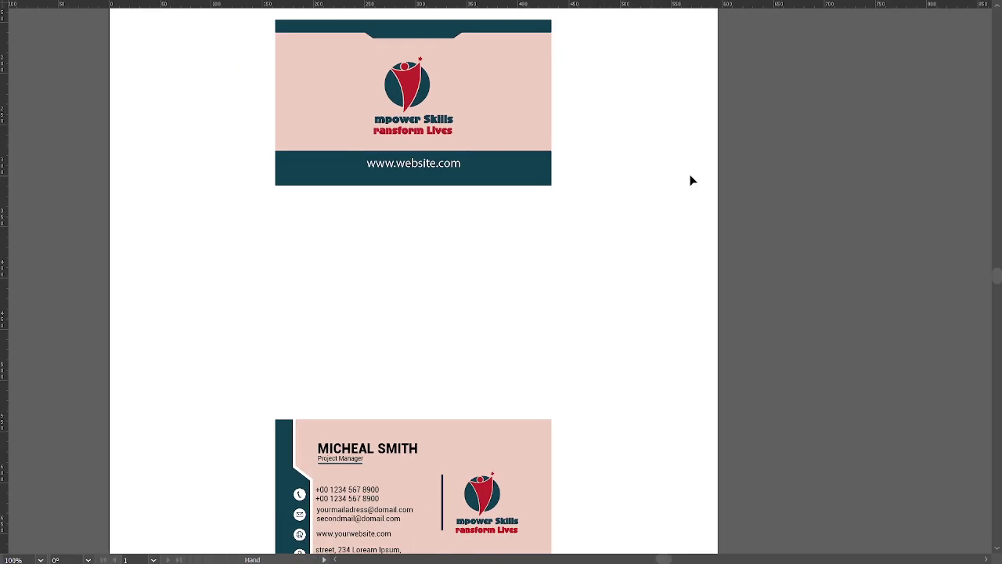
drag(681, 216, 663, 208)
scroll(682, 197, down, 1)
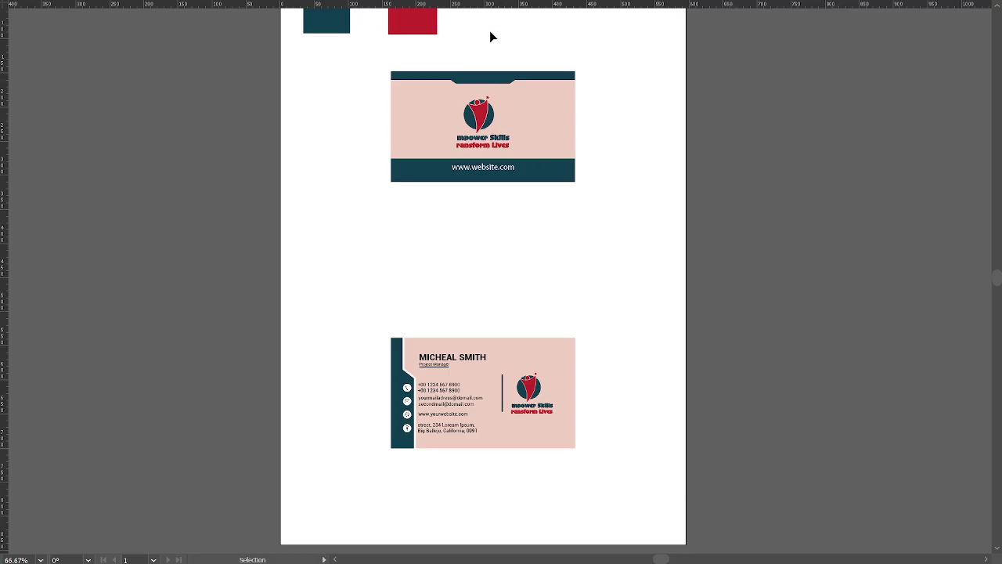
Leave the card document and show the Windows desktop.
key(super+d)
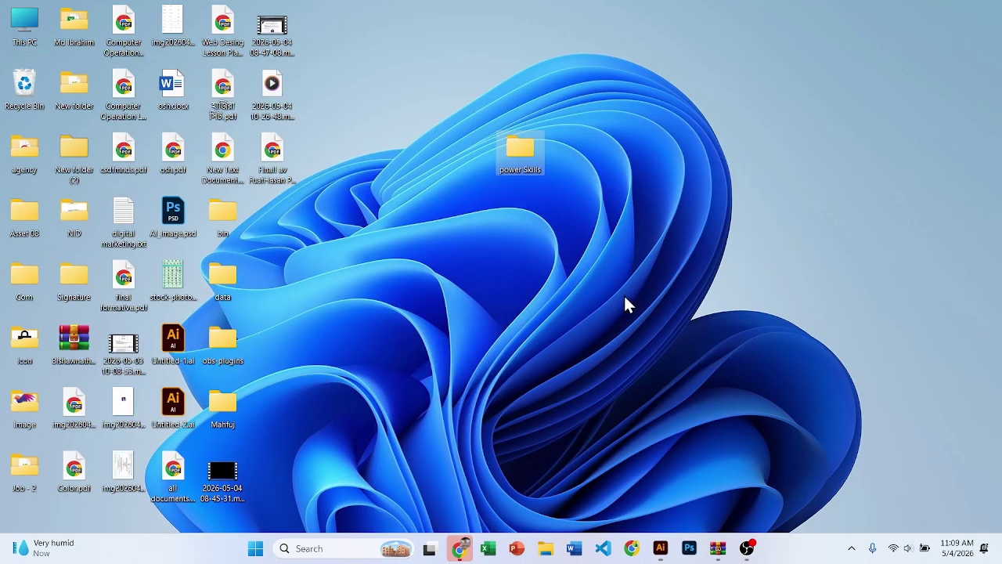